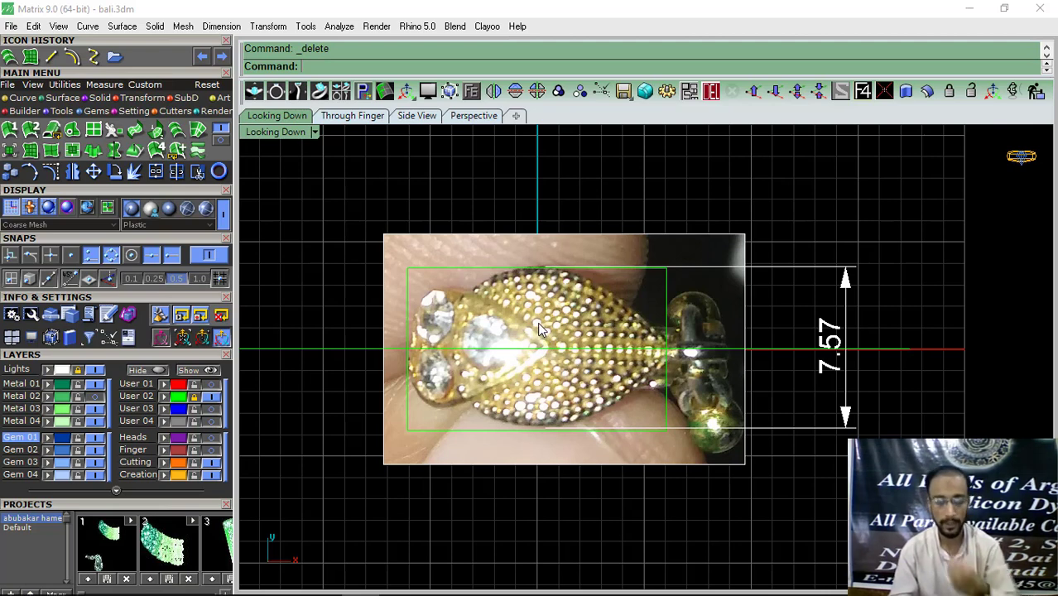
Step: Trace the upper outer edge of the beaded body with an interpolated curve, starting at the tip on the horizontal axis
mouse_move(440, 356)
right_mouse_down()
mouse_move(471, 355)
mouse_move(459, 354)
right_mouse_up()
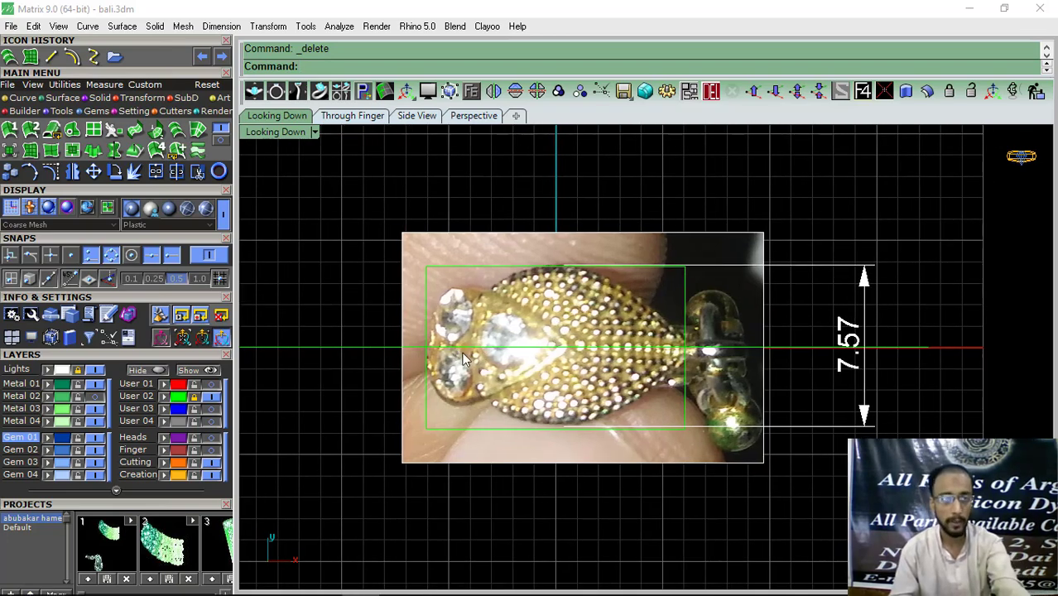
left_click(93, 56)
scroll(675, 340, "up", 5)
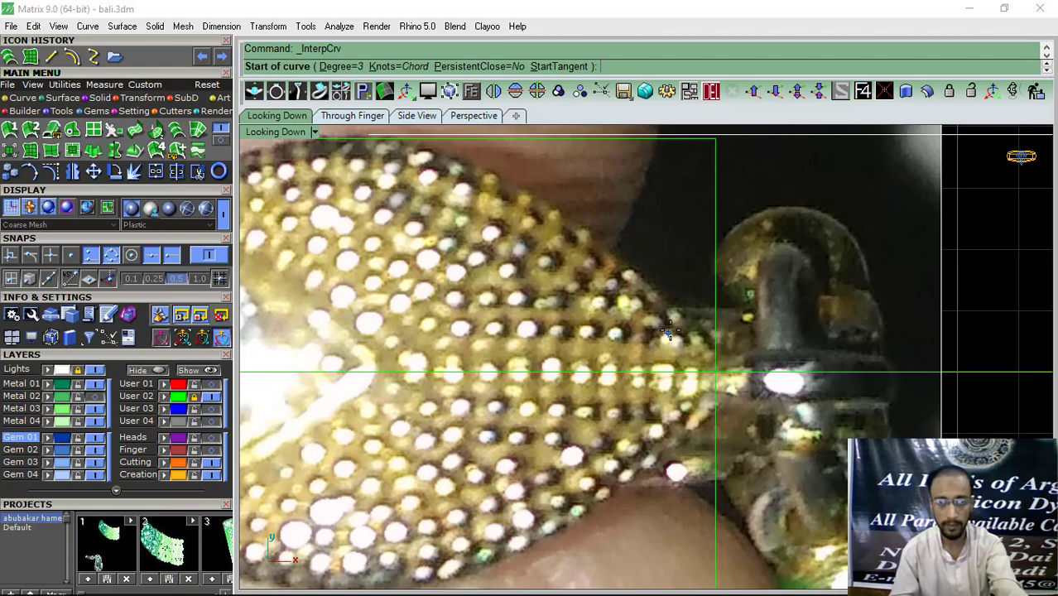
left_click(714, 371)
left_click(681, 307)
right_click_drag(573, 216, 670, 299)
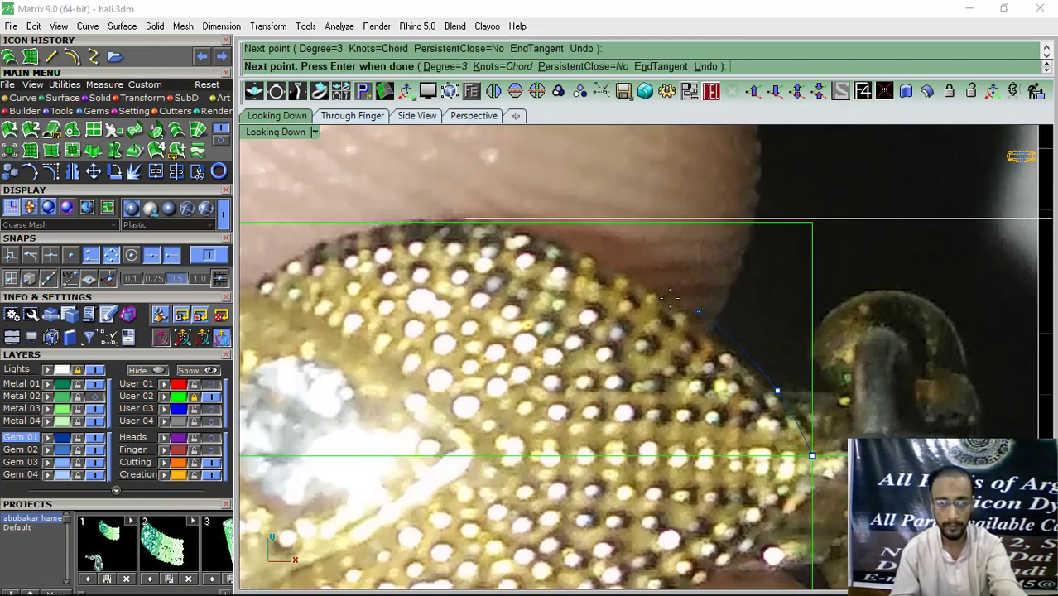
left_click(635, 281)
left_click(520, 225)
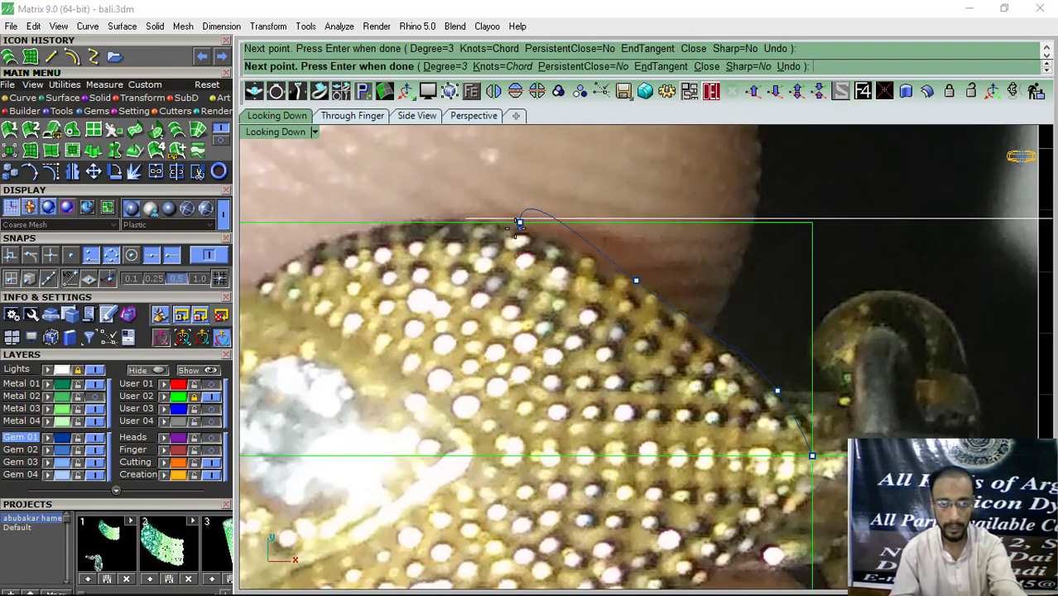
right_click_drag(458, 256, 642, 282)
scroll(534, 261, "up", 4)
left_click(521, 258)
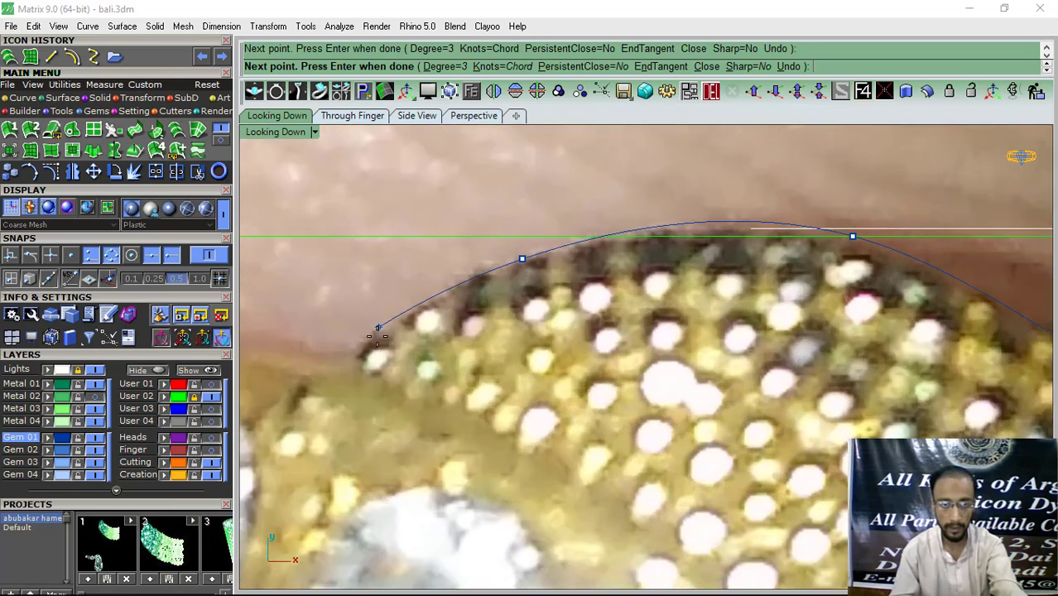
left_click(349, 364)
right_click(443, 288)
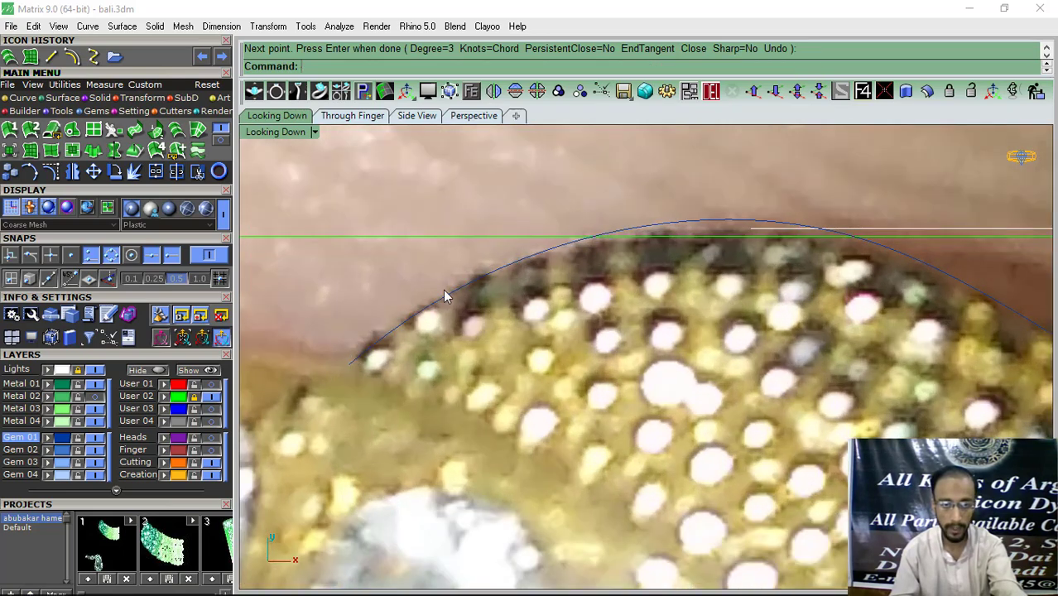
Step: Show the Metal 02 layer and move the outer curve's open end point onto the teardrop outline
scroll(446, 289, "down", 4)
left_click(92, 397)
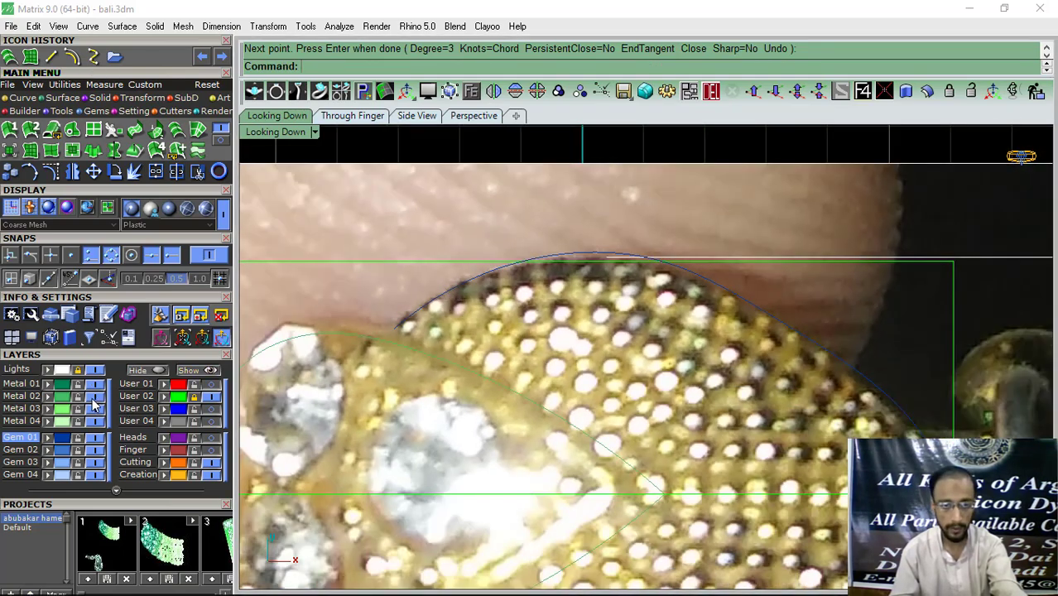
scroll(436, 304, "up", 8)
left_click(384, 324)
right_click_drag(426, 347, 563, 344)
left_click(58, 172)
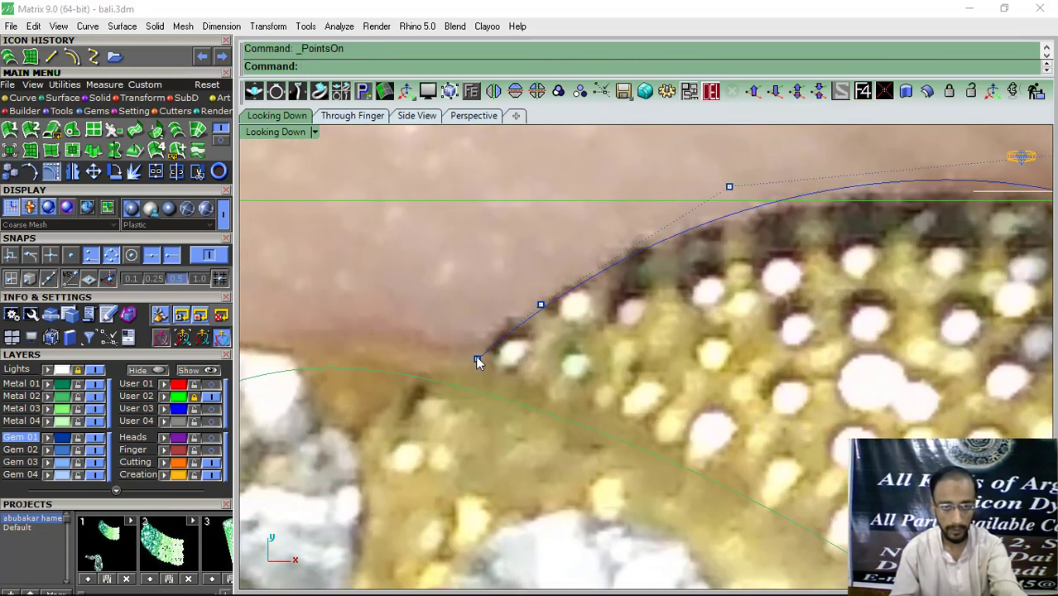
left_click_drag(479, 362, 447, 380)
scroll(530, 318, "down", 3)
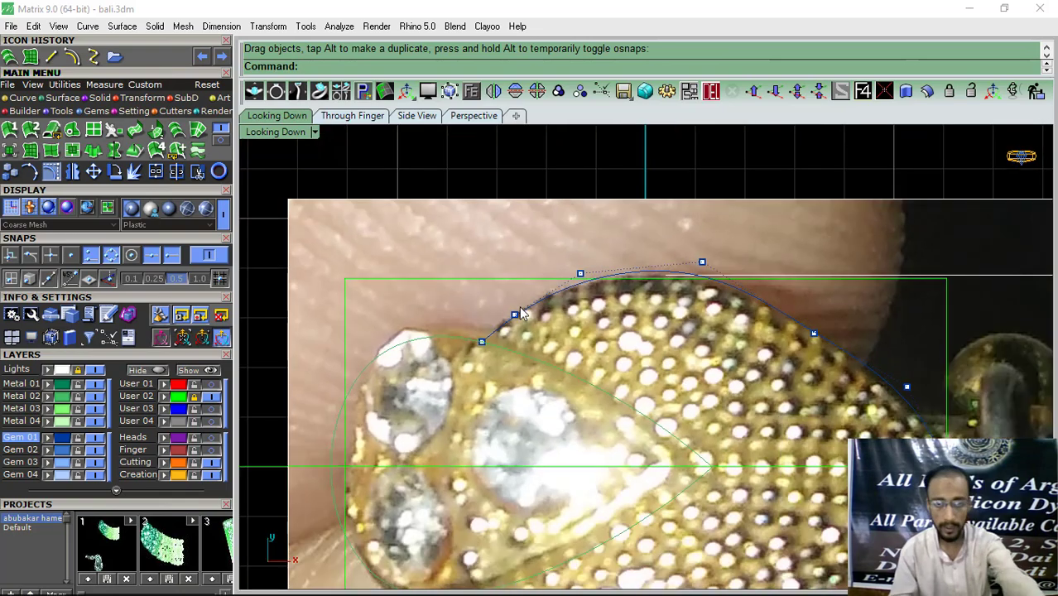
key("Escape")
Step: Draw a second interpolated curve along the teardrop's upper edge, from the outer curve's end to the teardrop's point on the axis
right_click_drag(574, 261, 526, 252)
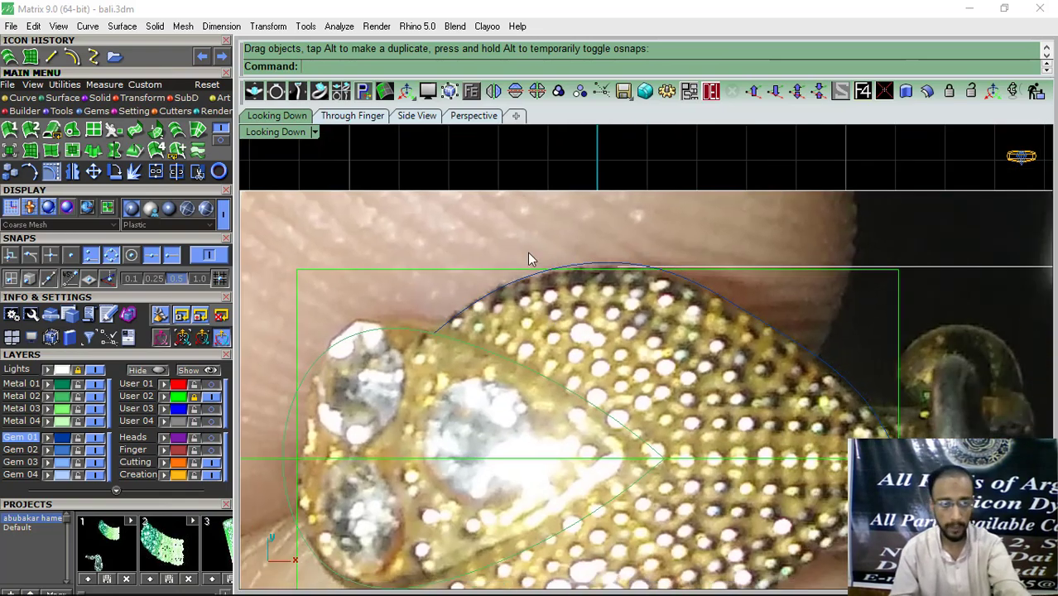
left_click(114, 56)
left_click(434, 333)
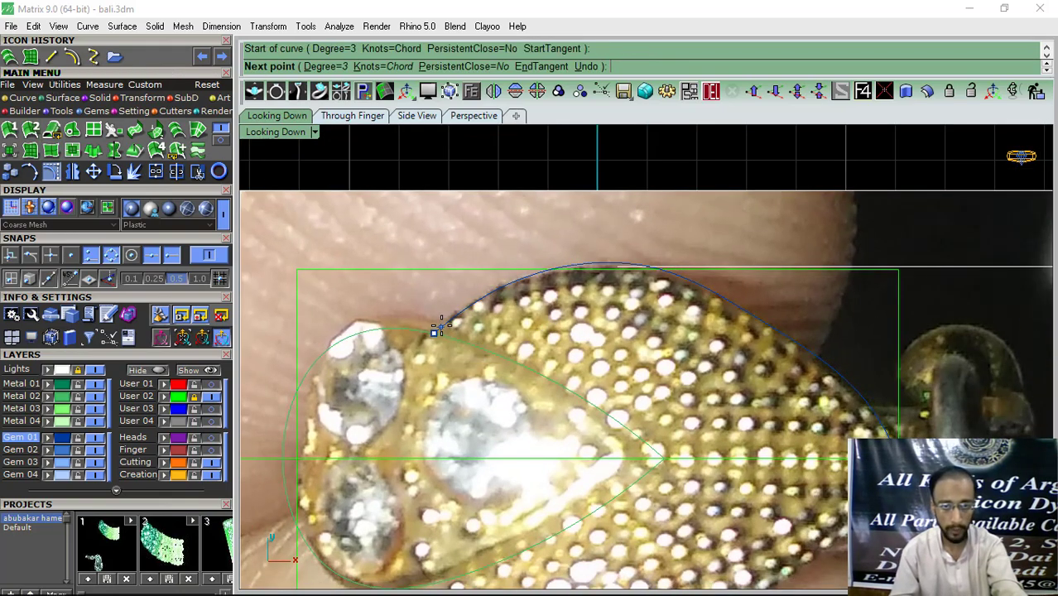
left_click(513, 358)
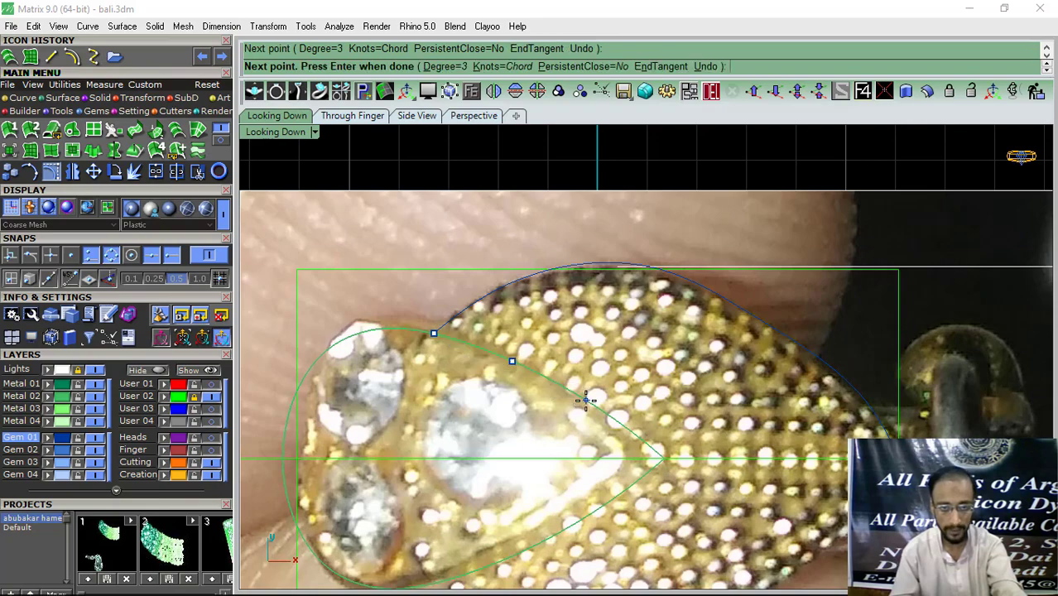
scroll(584, 398, "up", 1)
left_click(699, 485)
key("Return")
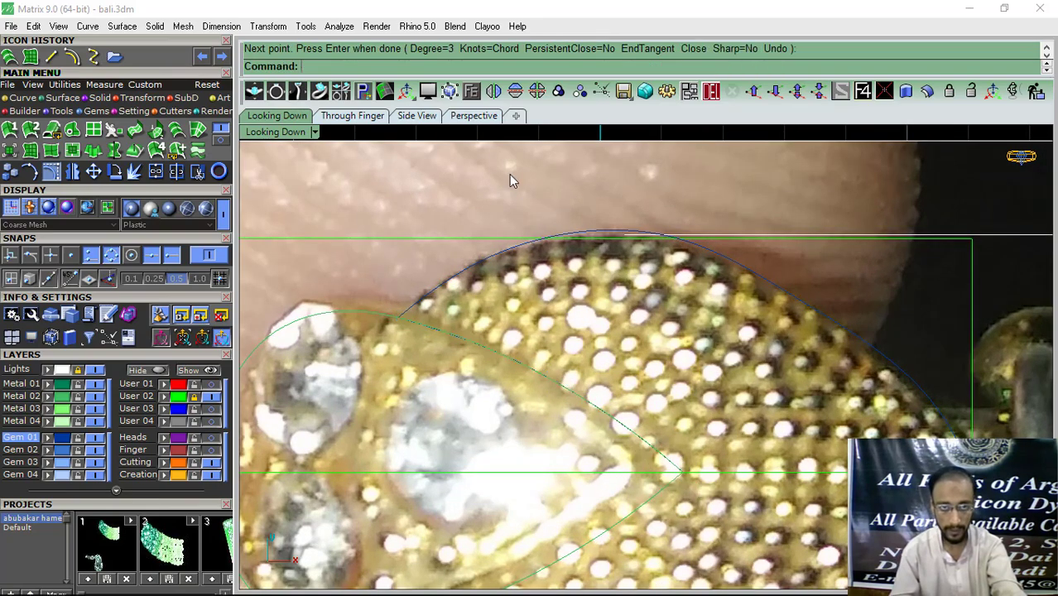
Step: Check the curves in perspective, return to the Looking Down view and hide the Metal 02 layer
left_click(474, 117)
right_click_drag(637, 362, 589, 365)
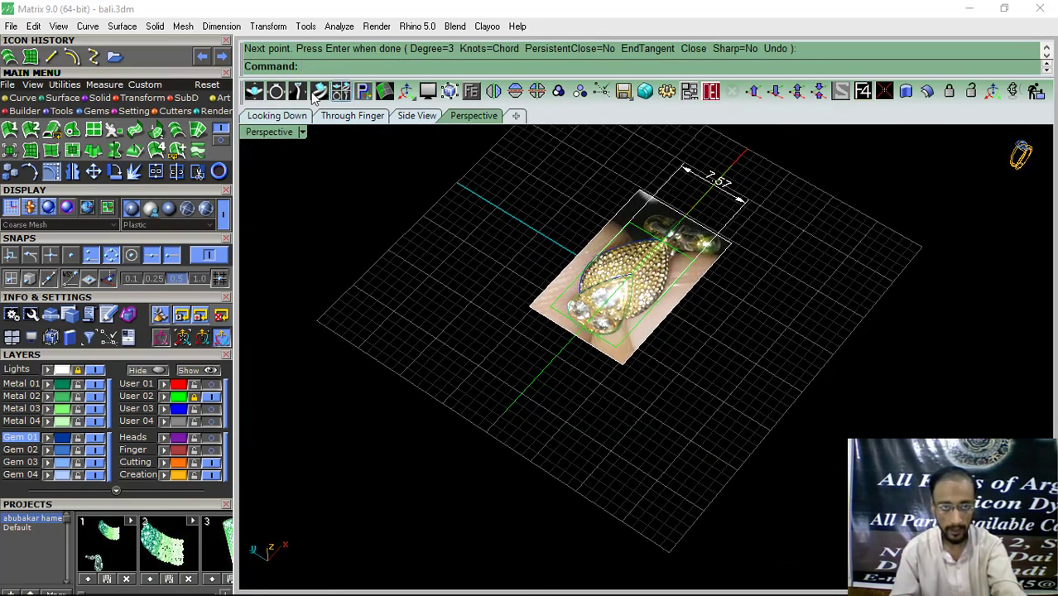
left_click(281, 116)
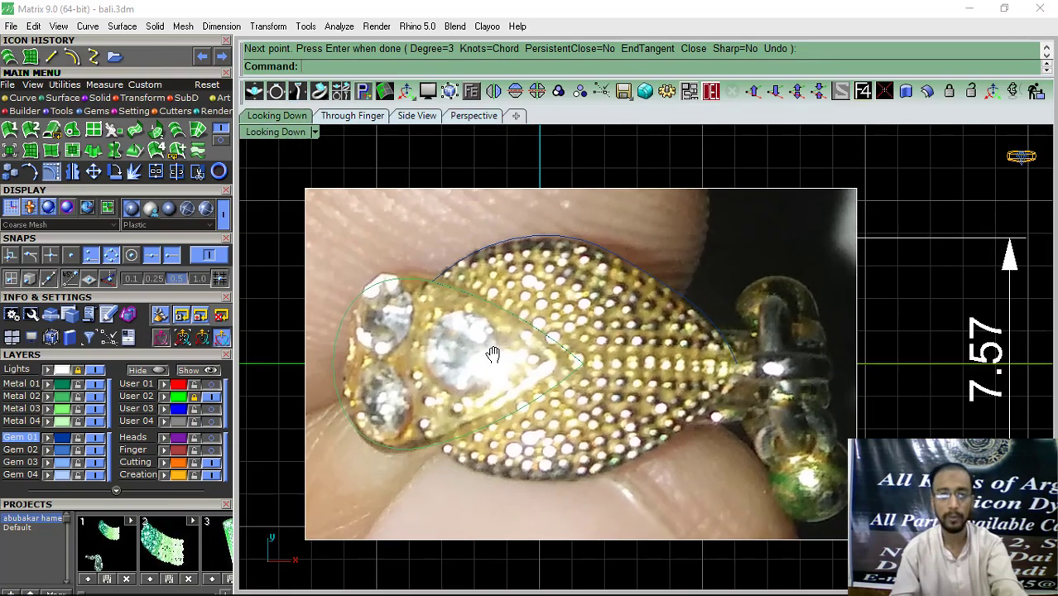
left_click(97, 396)
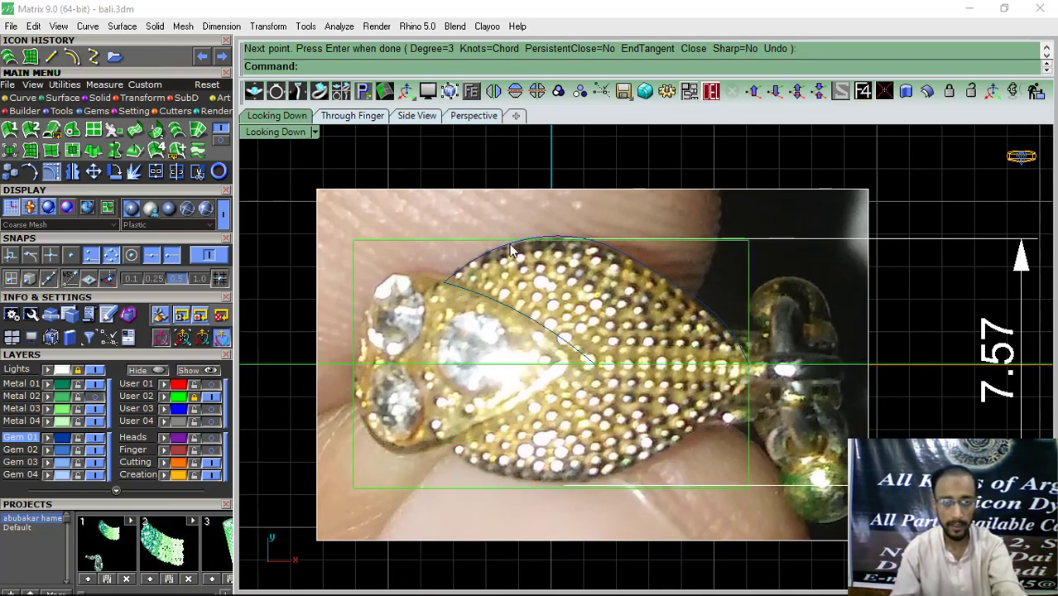
Step: Try mirroring both curves across the horizontal axis, inspect the outline with the reference photo hidden, and undo the mirror
left_click_drag(487, 298, 470, 312)
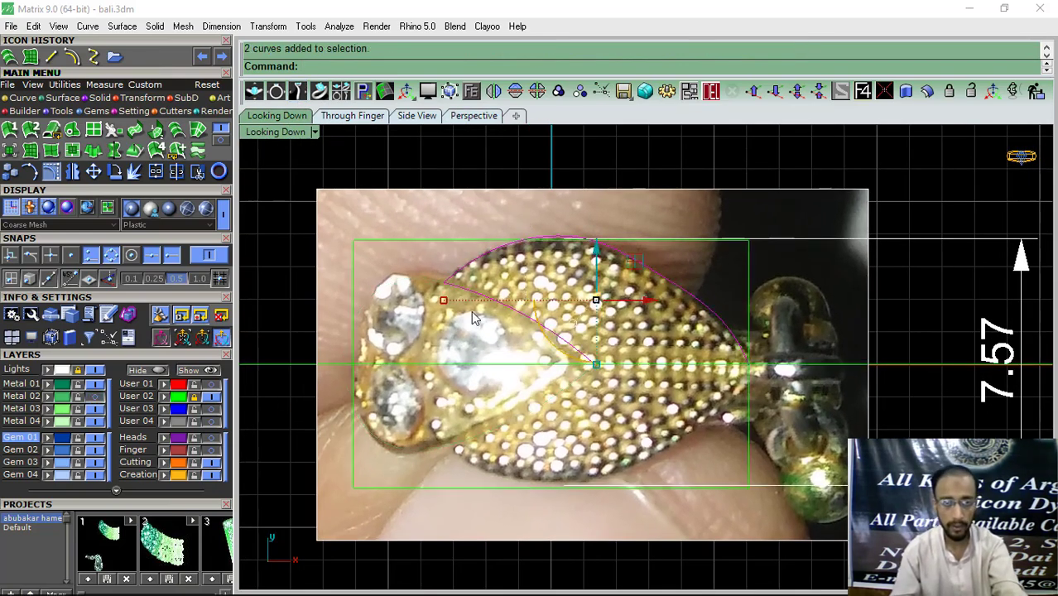
left_click(156, 172)
left_click(514, 91)
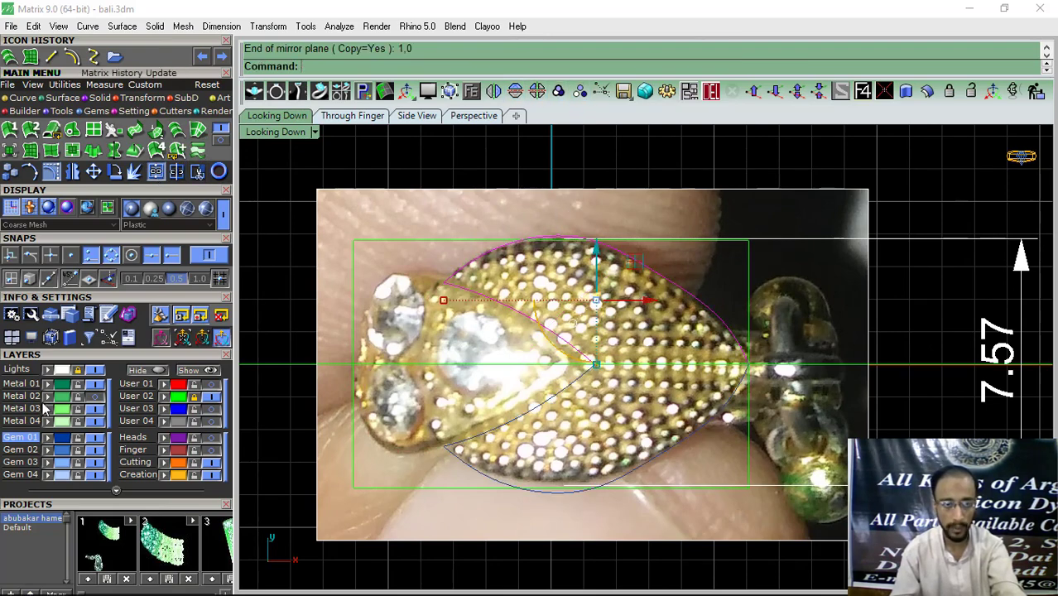
right_click_drag(374, 371, 352, 368)
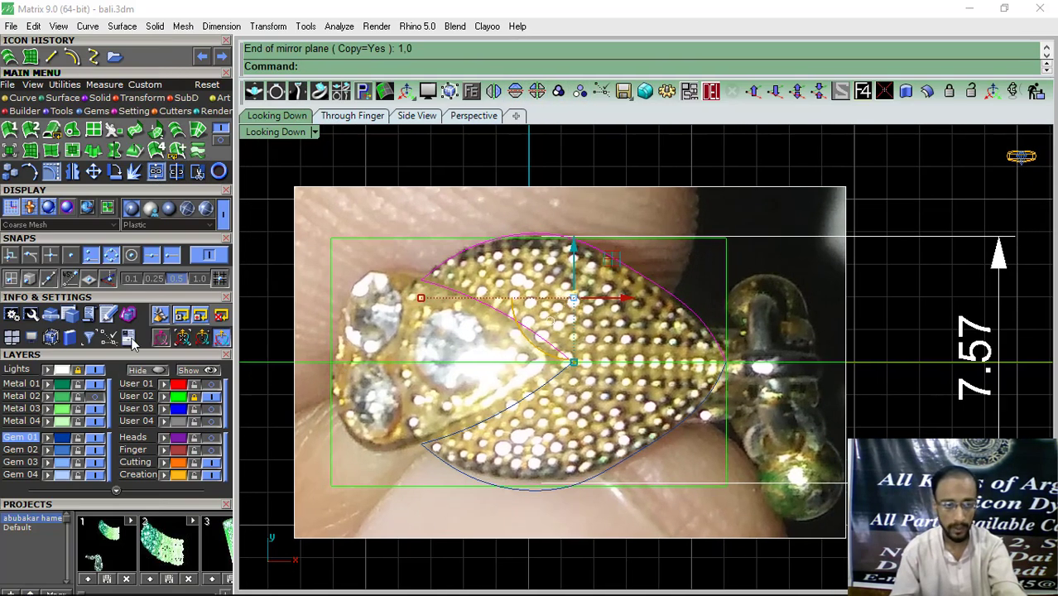
left_click(96, 370)
right_click_drag(510, 326, 492, 308)
left_click(604, 308)
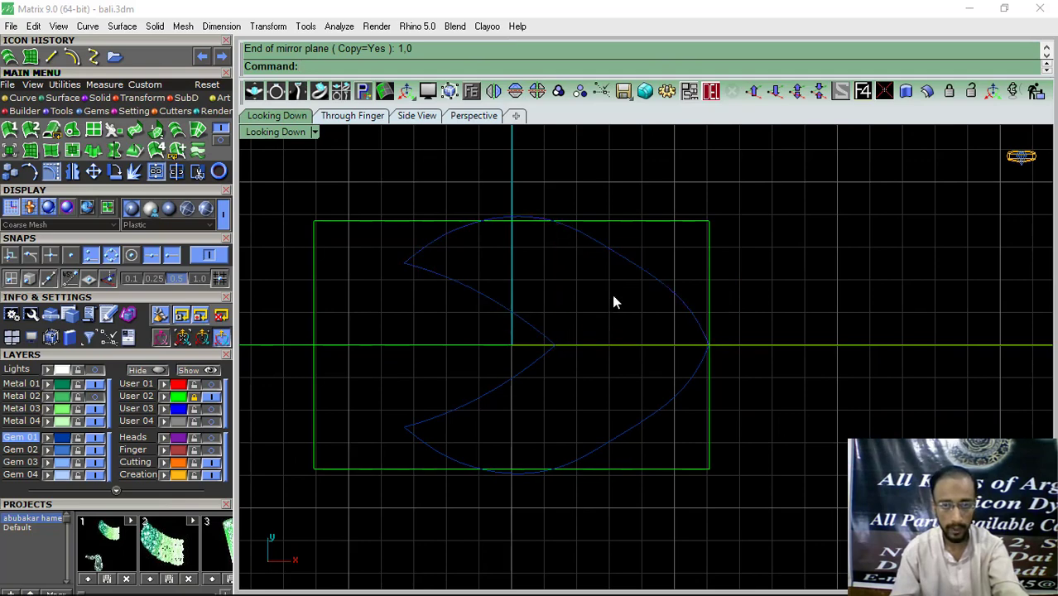
key("ctrl+z")
scroll(617, 282, "up", 2)
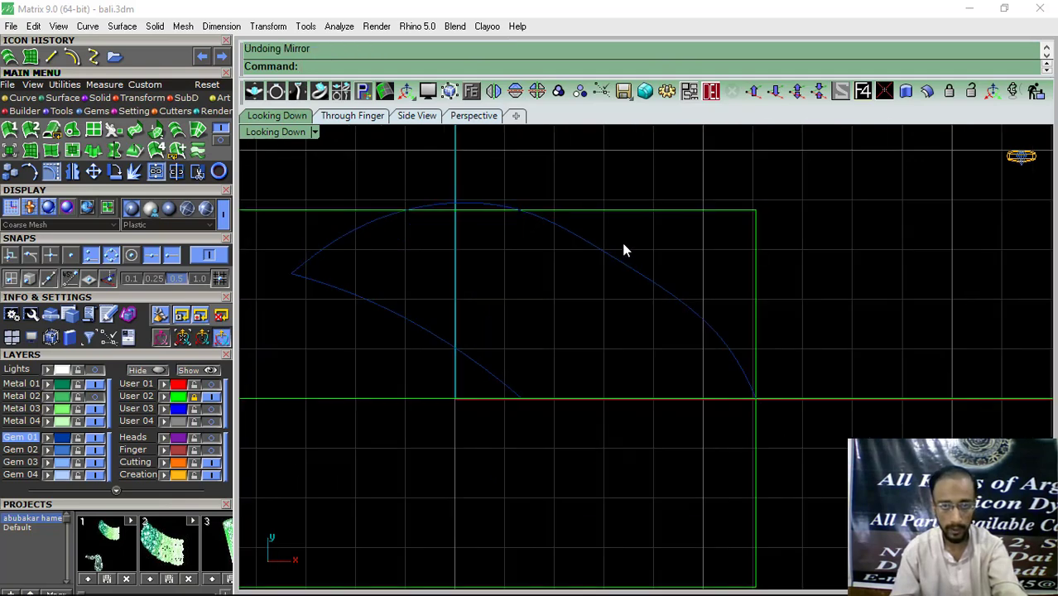
Step: Round out the outer curve by moving its middle control point outward against the reference photo, and hide the photo
left_click(77, 371)
scroll(619, 279, "up", 2)
left_click(612, 308)
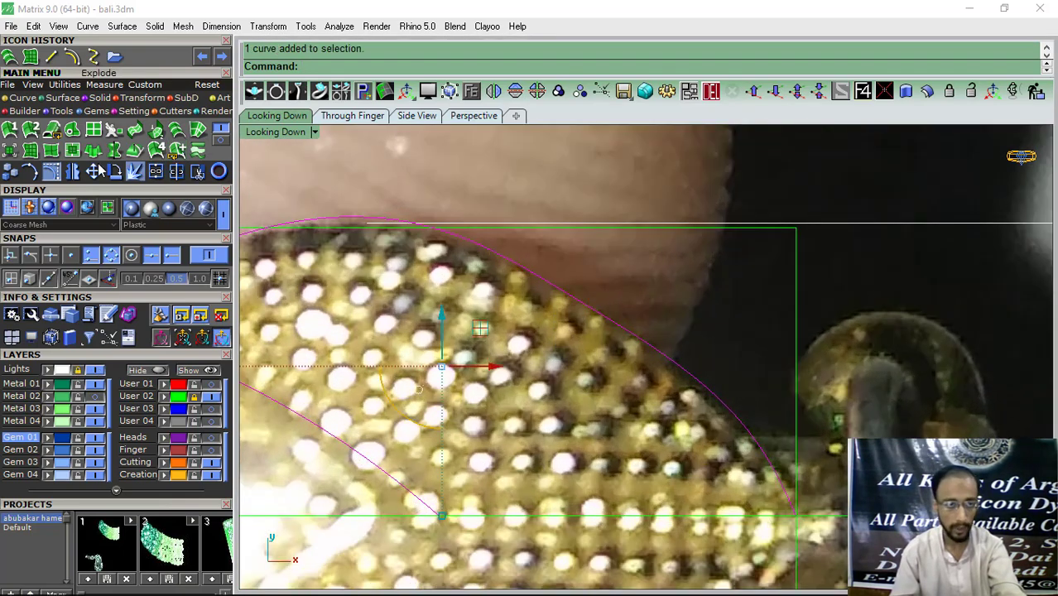
left_click(51, 171)
left_click(596, 308)
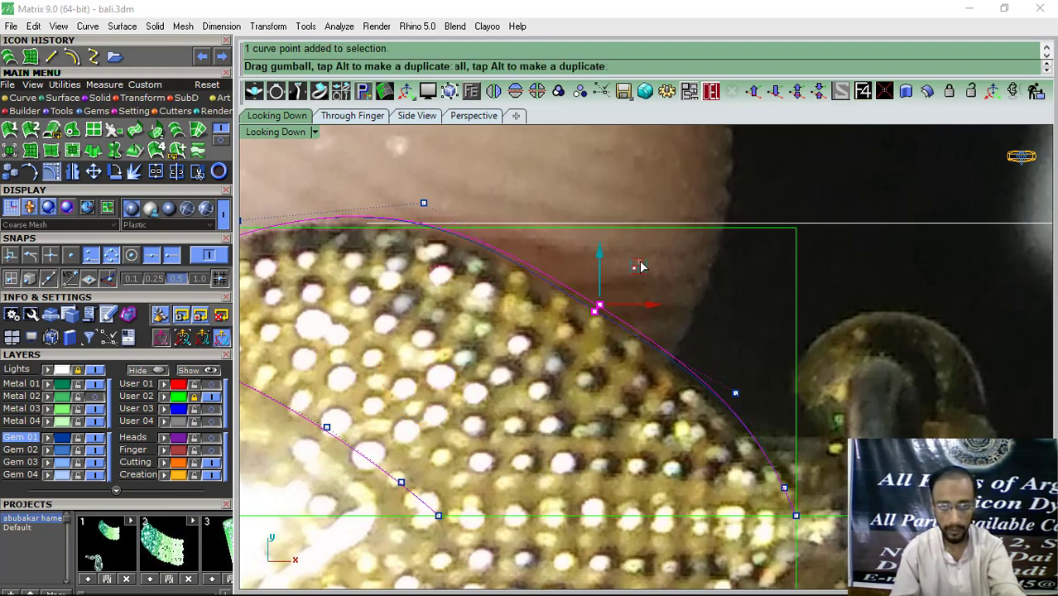
left_click_drag(640, 267, 654, 250)
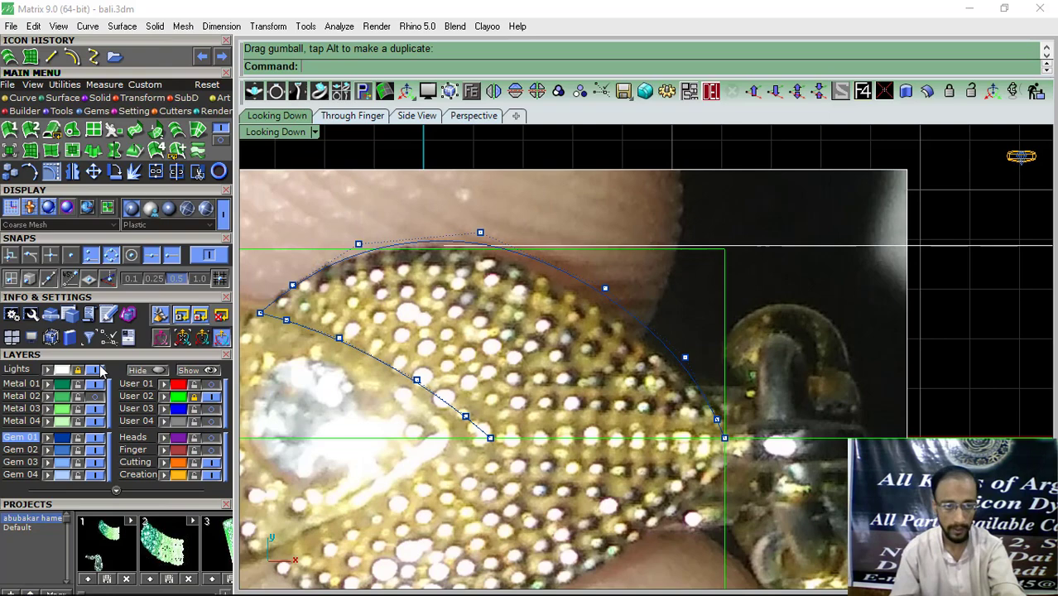
left_click(98, 369)
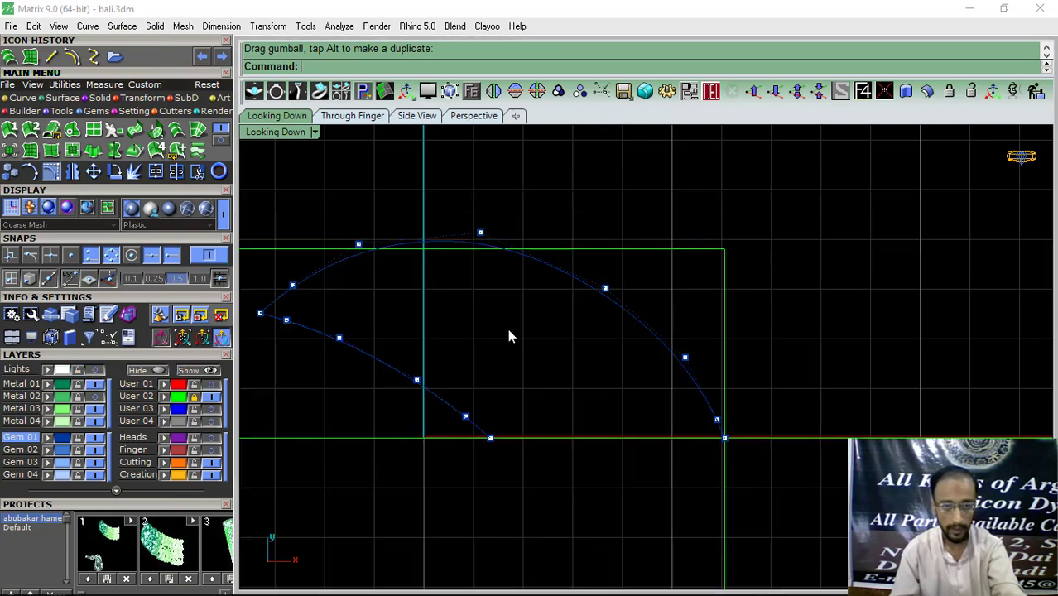
scroll(508, 329, "down", 6)
right_click_drag(536, 347, 571, 353)
key("Escape")
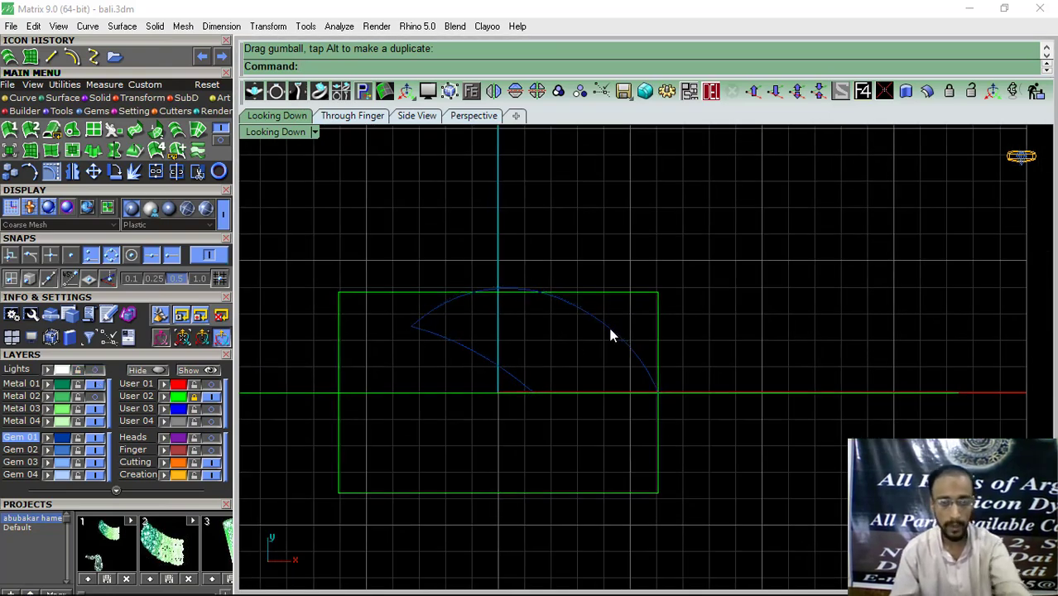
Step: Mirror both curves across the horizontal axis and join all the pieces into one closed curve
left_click_drag(368, 467, 369, 467)
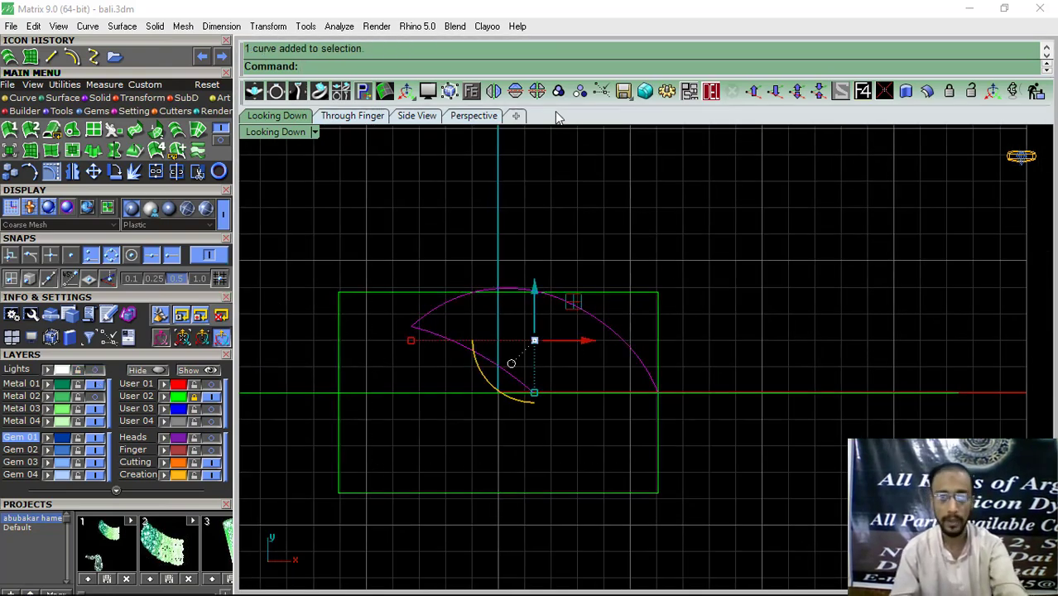
left_click(515, 91)
right_click_drag(531, 409, 523, 369)
left_click_drag(719, 319, 372, 467)
left_click(156, 171)
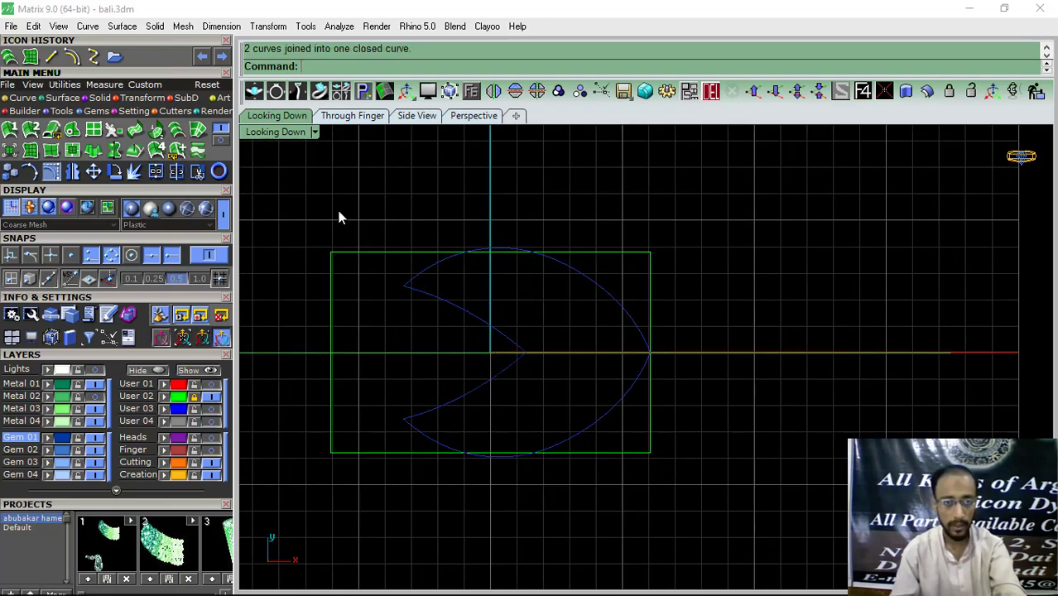
Step: Compare the closed outline with the reference photo by showing the Lights layer and hiding it again
left_click(78, 371)
scroll(364, 269, "up", 3)
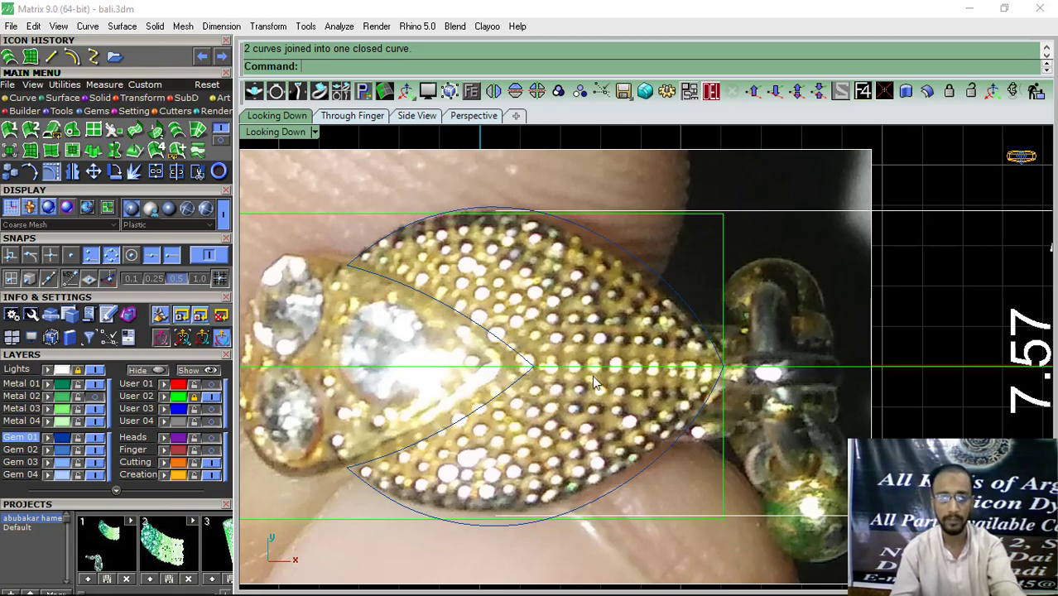
left_click(97, 370)
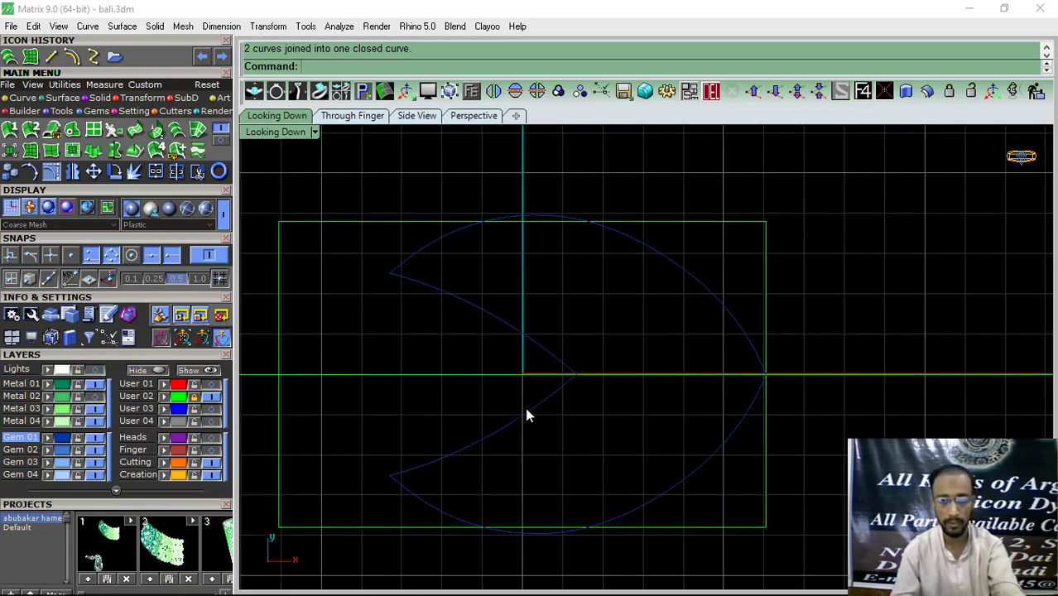
Step: Explode the closed outline into segments and delete the two curves below the horizontal axis
left_click(525, 406)
key("x")
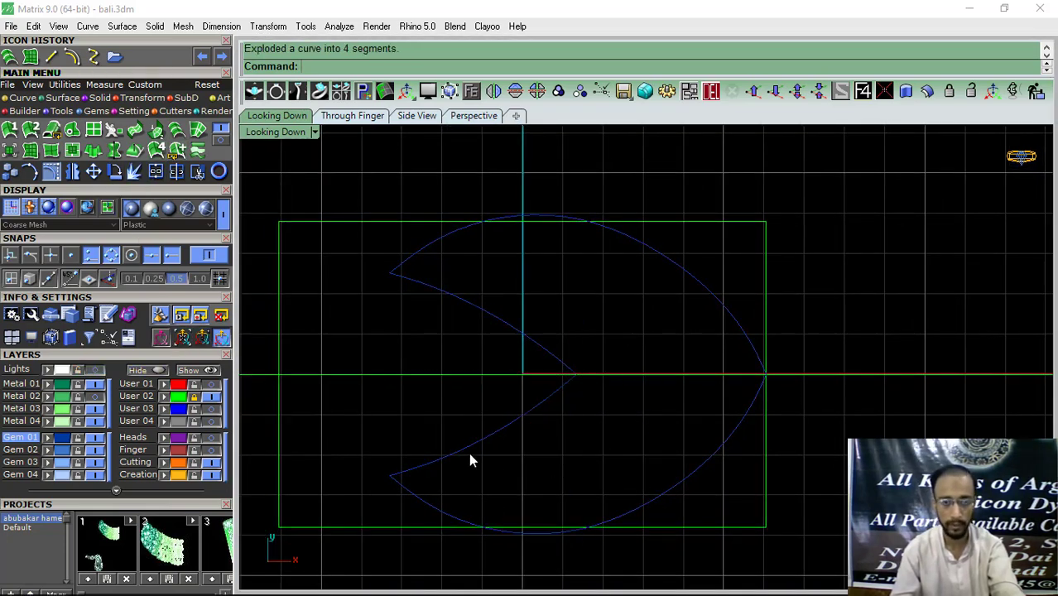
left_click(465, 449)
left_click(608, 523, "shift")
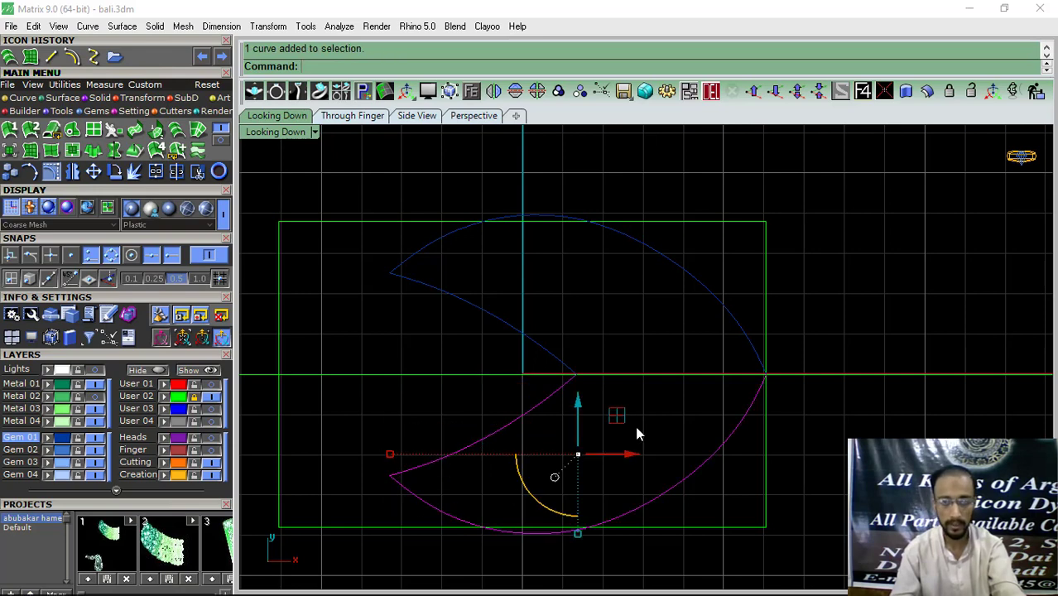
left_click(712, 92)
Step: Offset the inner teardrop-edge curve by 0.5 toward the outer curve
left_click(500, 325)
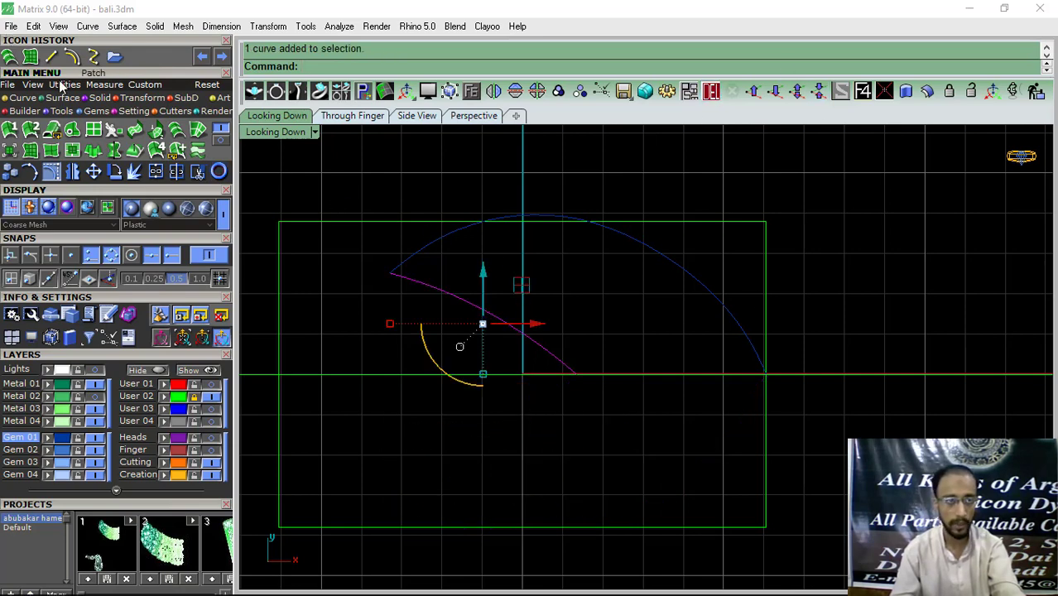
left_click(93, 57)
scroll(453, 277, "up", 1)
scroll(461, 276, "up", 1)
type(".5")
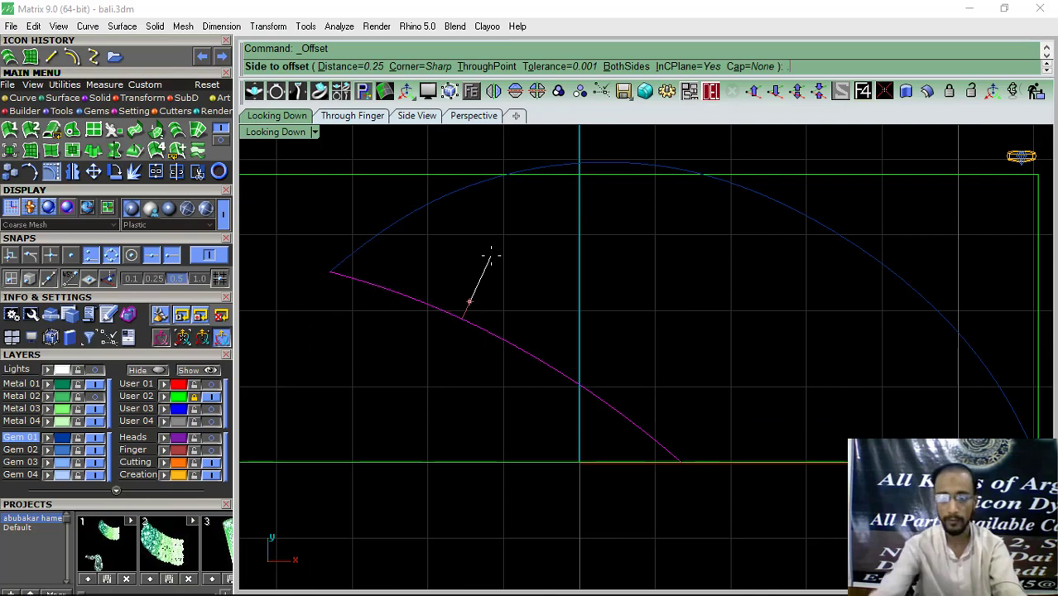
key("Return")
left_click(490, 258)
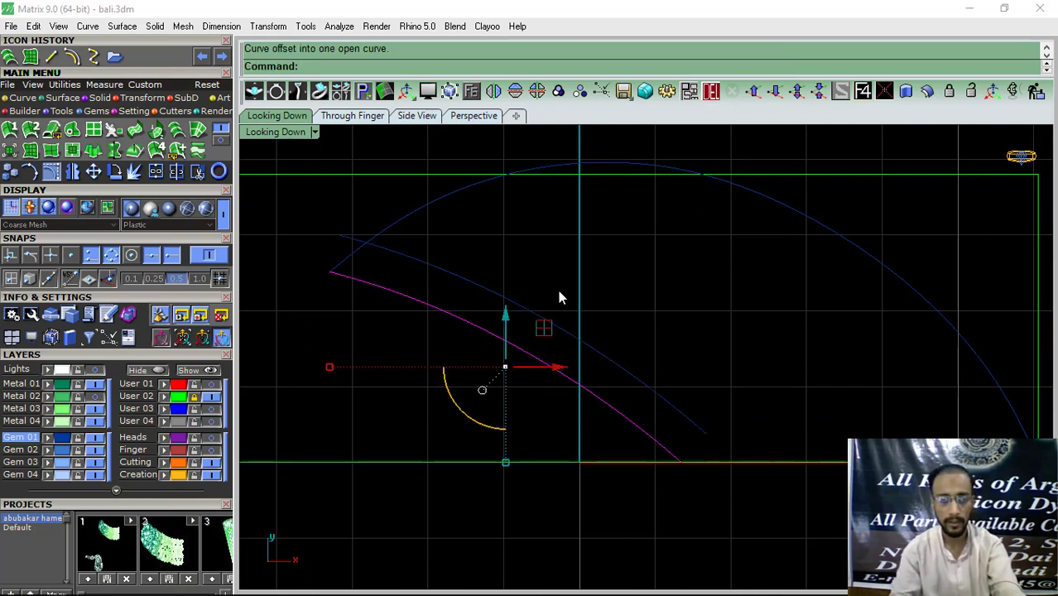
Step: Undo the last offset and the deletion of the two curves below the horizontal axis
scroll(489, 271, "down", 6)
key("ctrl+z")
key("ctrl+z")
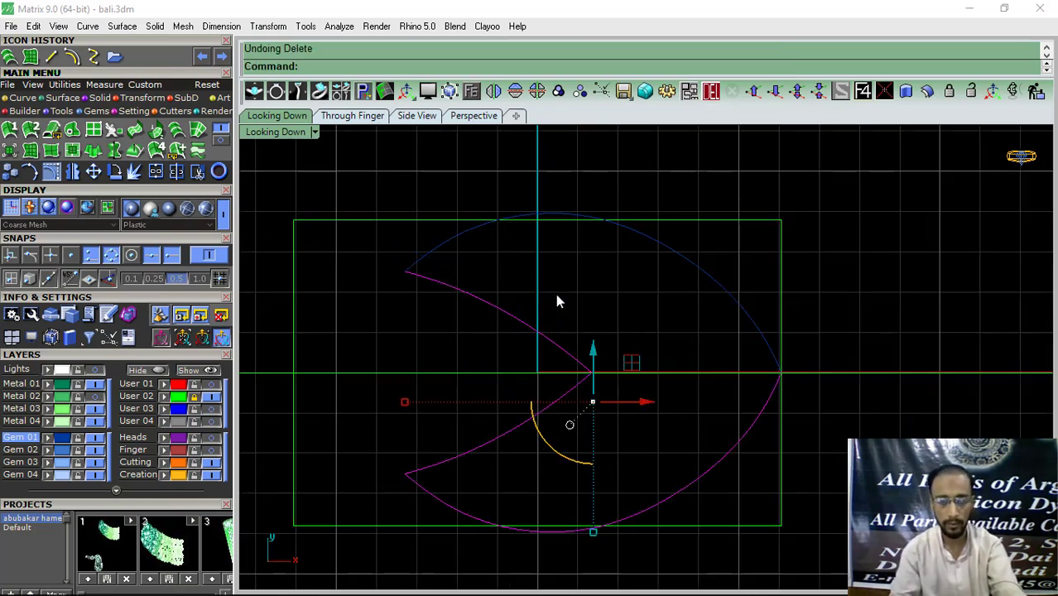
key("Escape")
Step: Join the upper and lower inner V-shaped edge curves and offset them by 0.5 toward the outer curves
left_click(540, 413)
left_click(553, 348, "shift")
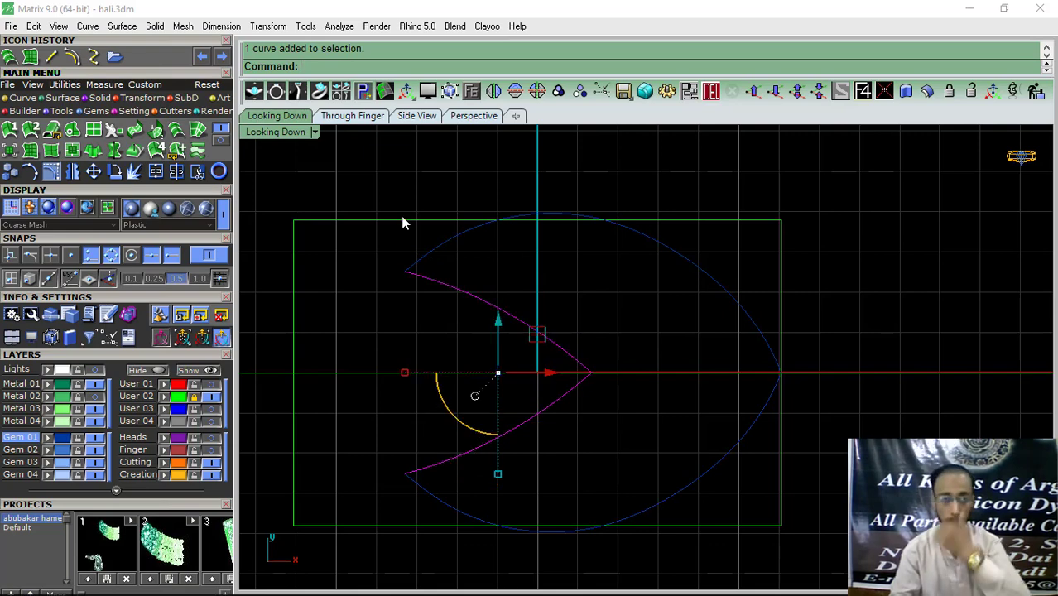
left_click(155, 173)
left_click(74, 59)
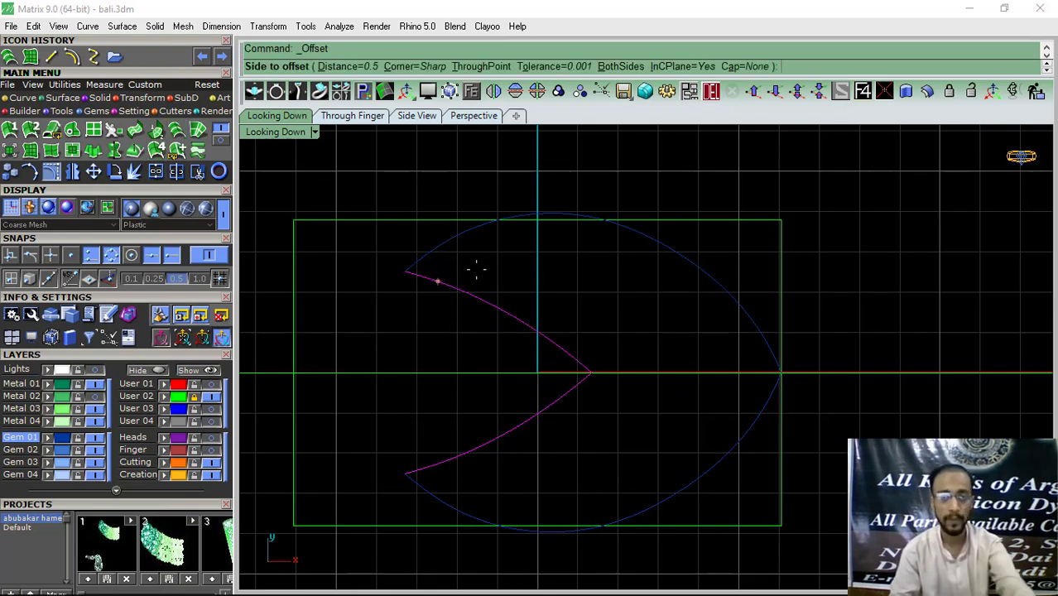
scroll(491, 260, "up", 4)
left_click(493, 262)
scroll(521, 298, "down", 2)
key("Escape")
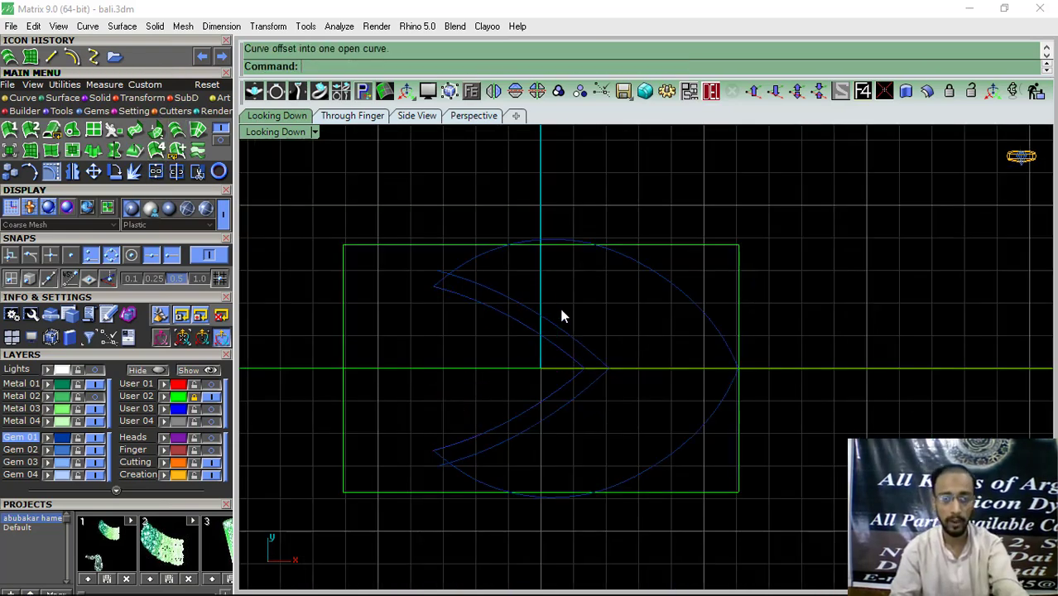
Step: Trim both ends of the offset V curve where they extend past the outer outline
left_click_drag(432, 452, 432, 453)
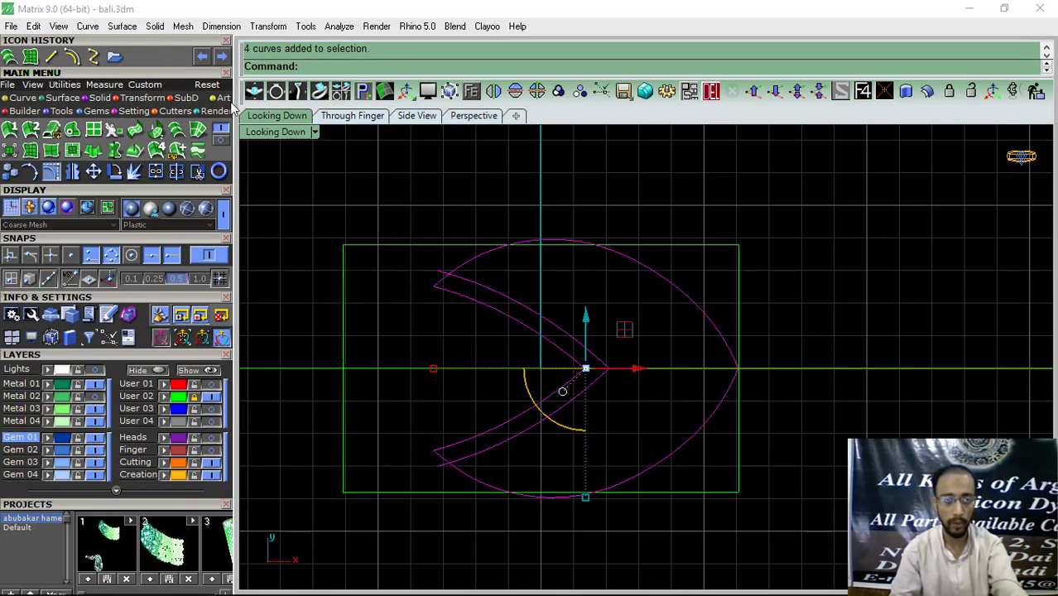
left_click(194, 174)
scroll(452, 287, "up", 6)
left_click(430, 256)
scroll(427, 254, "down", 6)
scroll(414, 479, "up", 6)
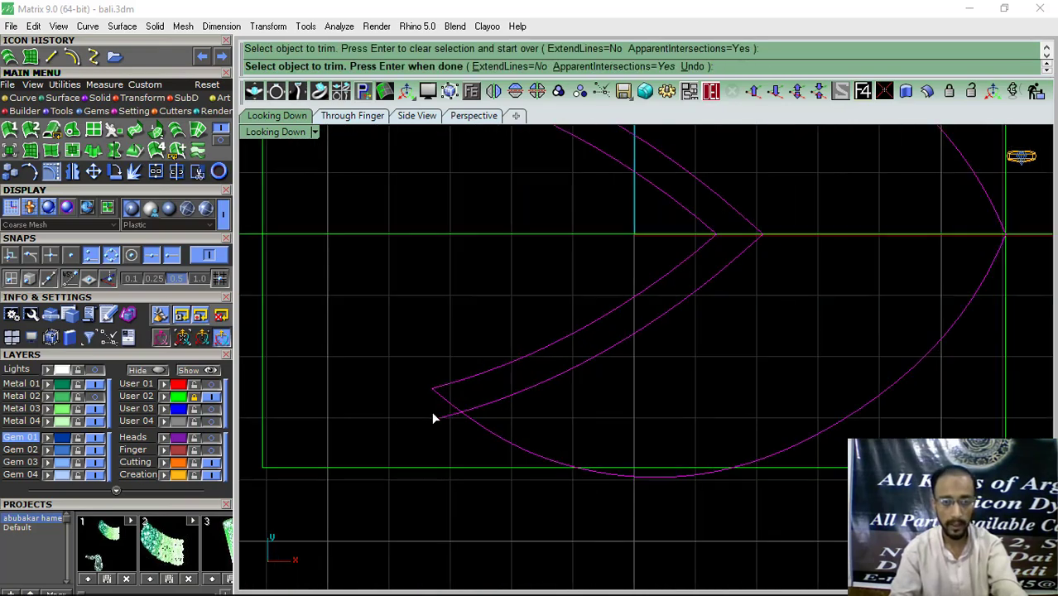
left_click(443, 419)
right_click(433, 418)
Step: Draw a straight line along the horizontal axis from the inner V's tip to the outer outline's pointed end
scroll(433, 418, "down", 2)
right_click_drag(552, 349, 456, 365)
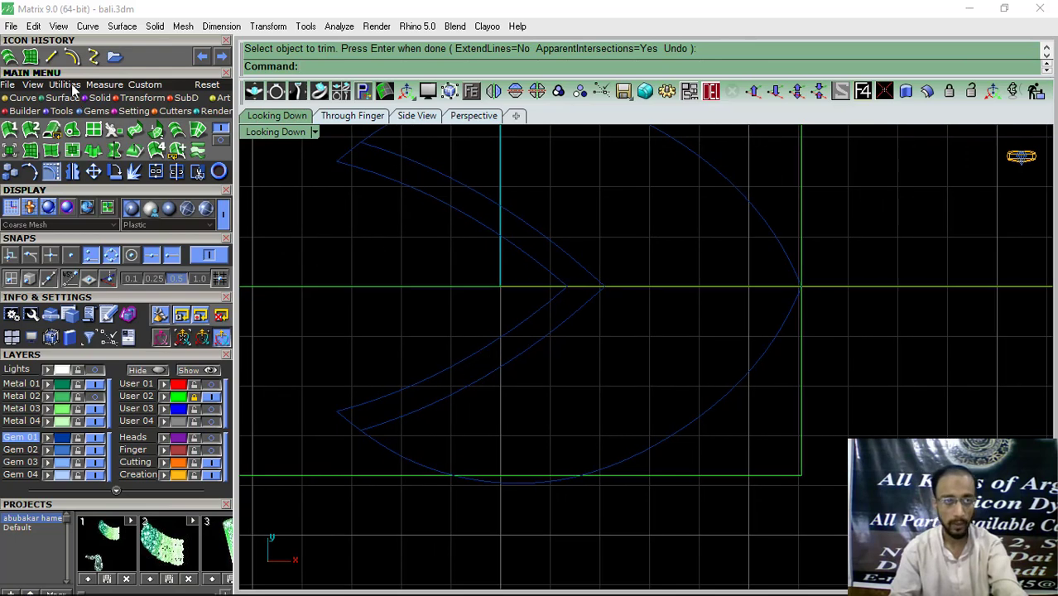
left_click(52, 57)
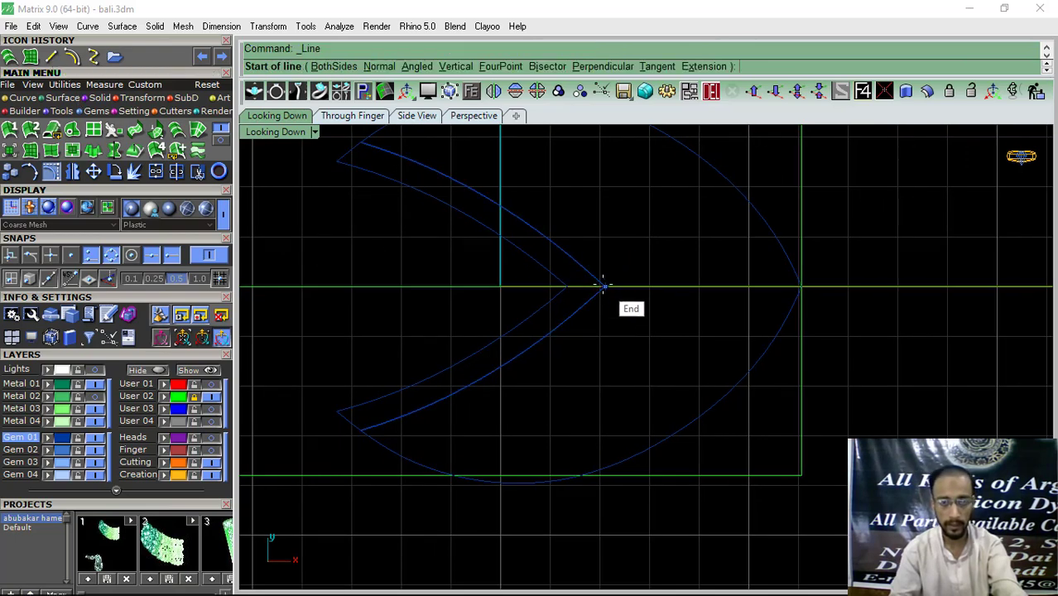
left_click(567, 287)
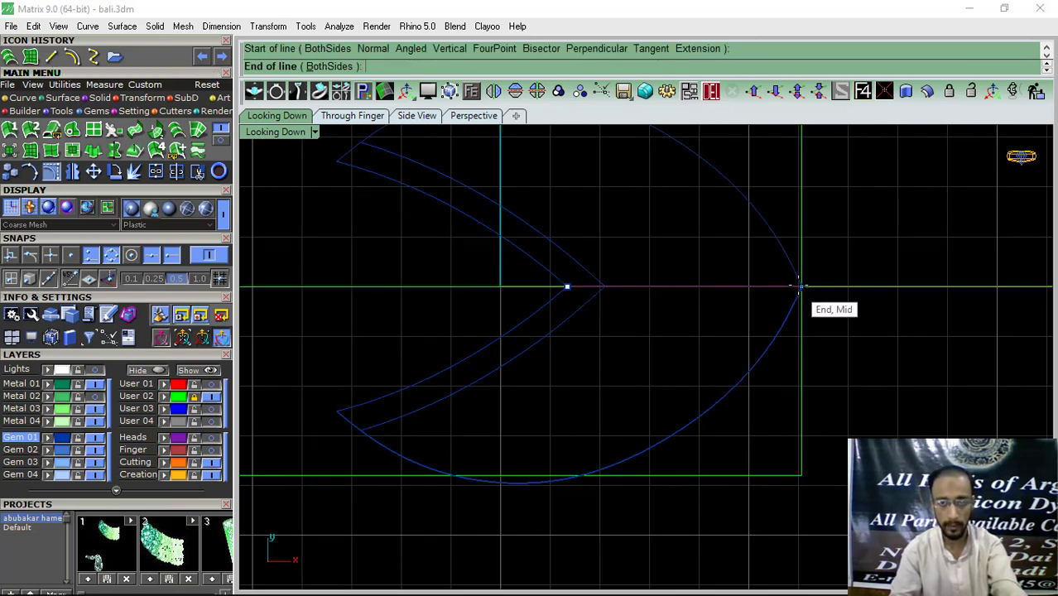
left_click(800, 287)
Step: Offset the centre line by 0.25 on both sides and delete the original line
left_click(712, 286)
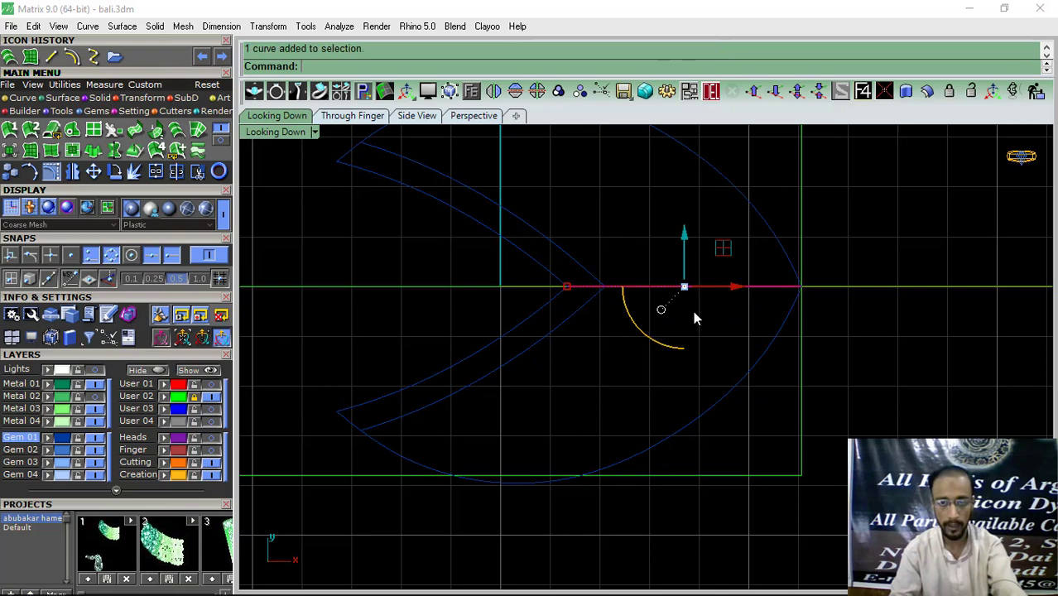
left_click(76, 58)
left_click(634, 66)
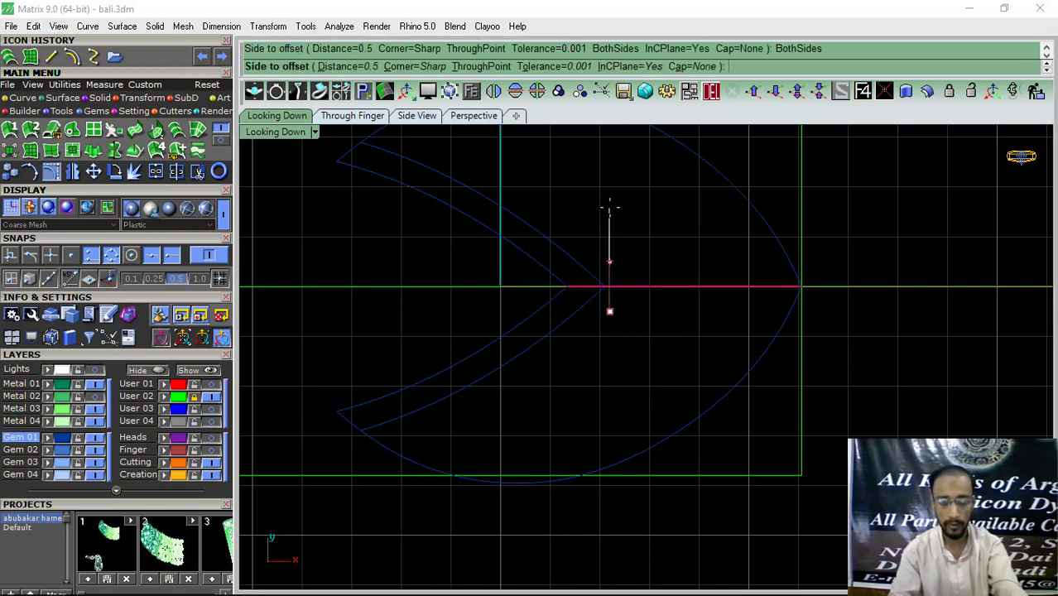
type(".25")
key("Return")
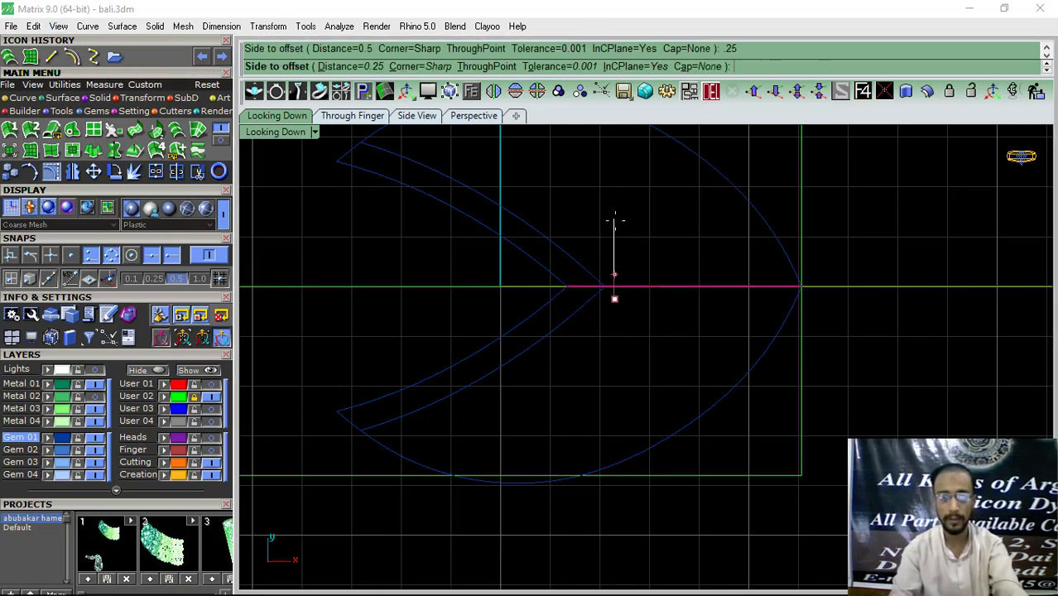
left_click(614, 220)
key("Delete")
Step: Trim the parts of the two parallel lines that lie inside the offset V curve
scroll(623, 243, "up", 3)
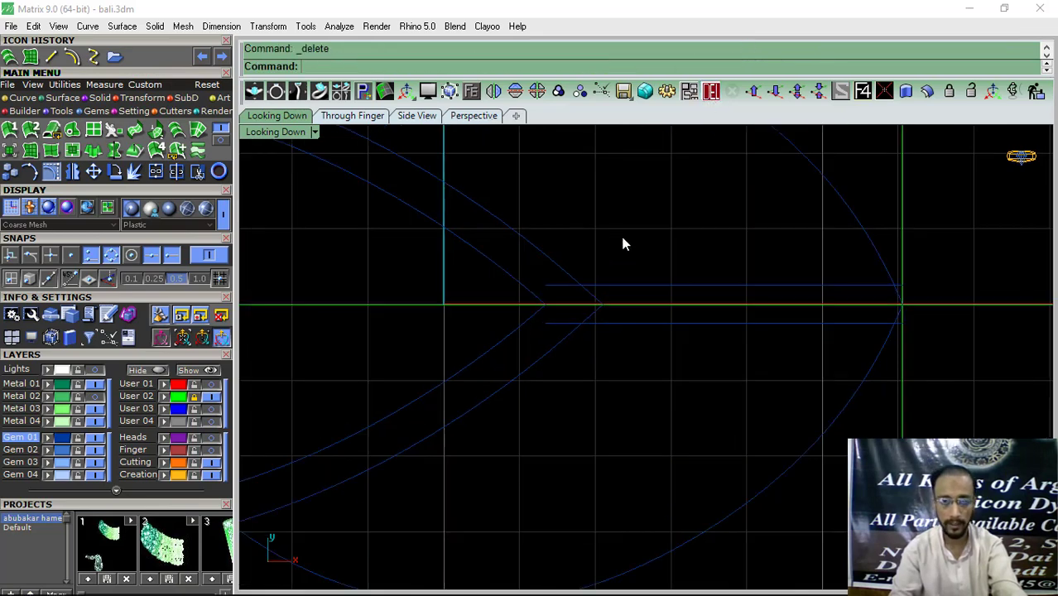
left_click_drag(623, 243, 532, 296)
left_click(197, 172)
scroll(546, 316, "up", 4)
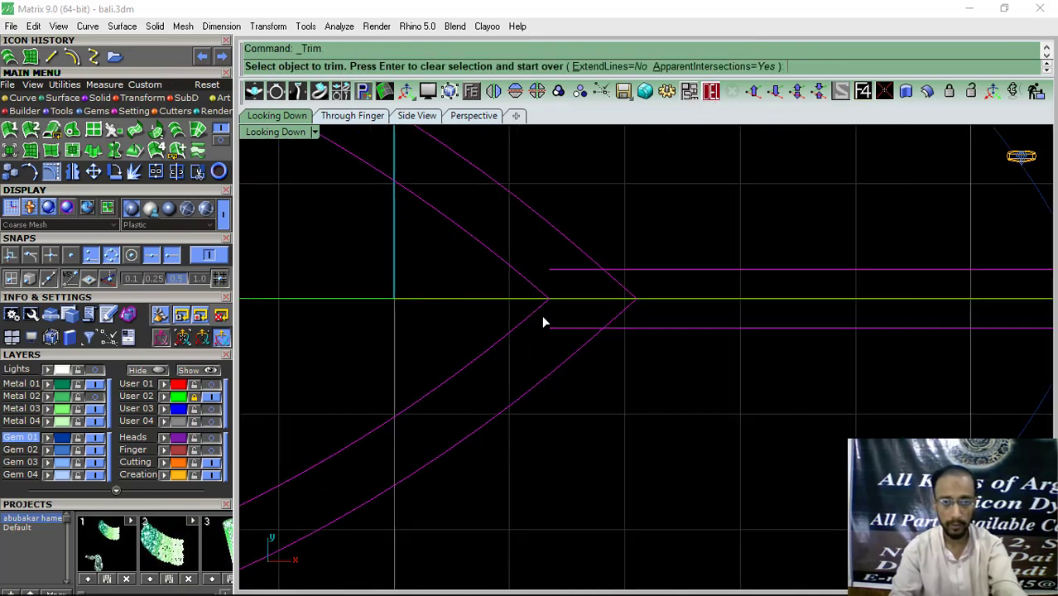
left_click(564, 270)
left_click(564, 330)
scroll(475, 309, "down", 2)
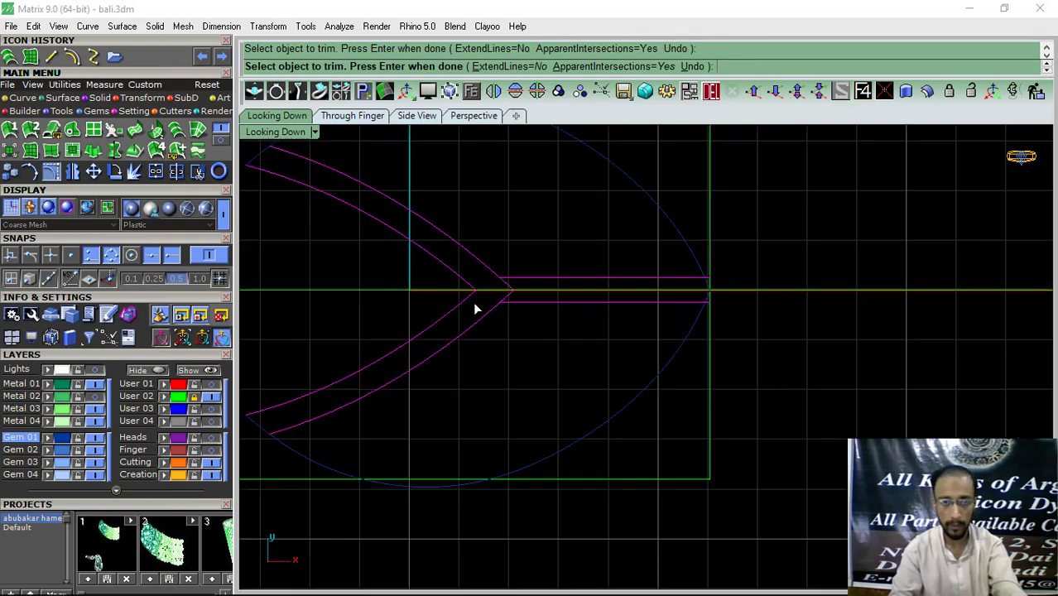
right_click(737, 289)
Step: Trim the ends of the two parallel lines that extend past the outer outline's pointed end
scroll(730, 282, "up", 5)
left_click_drag(746, 236, 617, 405)
right_click(645, 365)
scroll(675, 325, "up", 9)
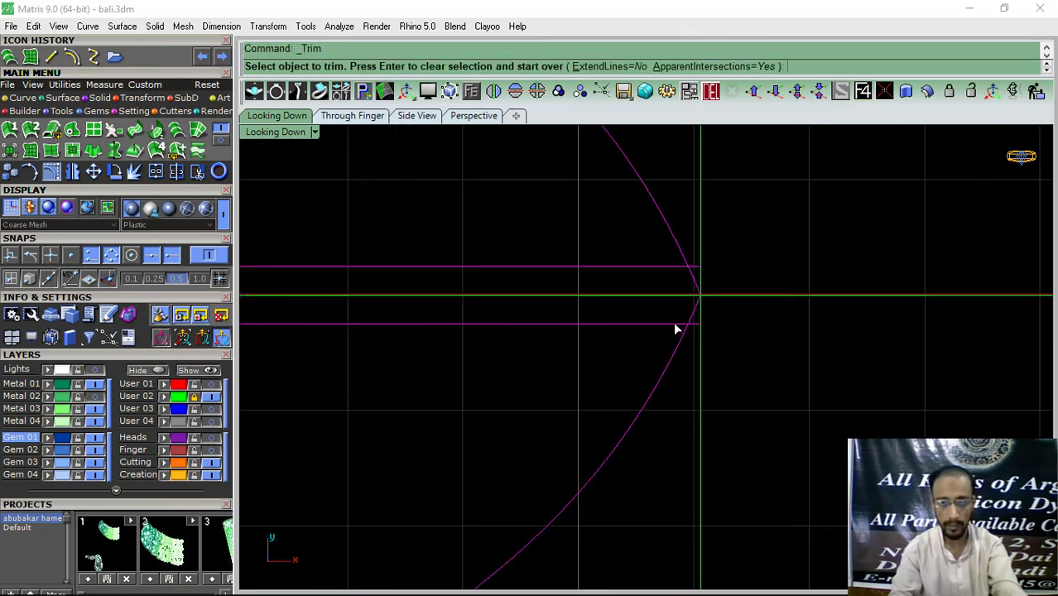
left_click(726, 327)
left_click(723, 191)
scroll(608, 275, "down", 8)
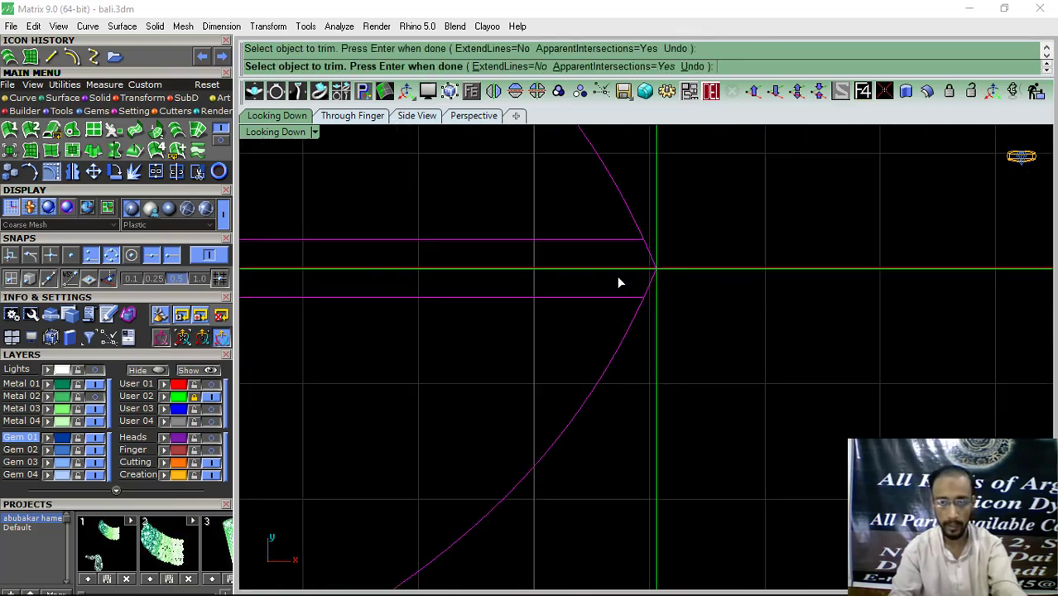
right_click(730, 250)
Step: Trim the offset V's tip between the two parallel lines and join the inner curves
left_click(730, 249)
right_click_drag(462, 304, 612, 329)
left_click_drag(382, 374, 374, 379)
right_click(405, 342)
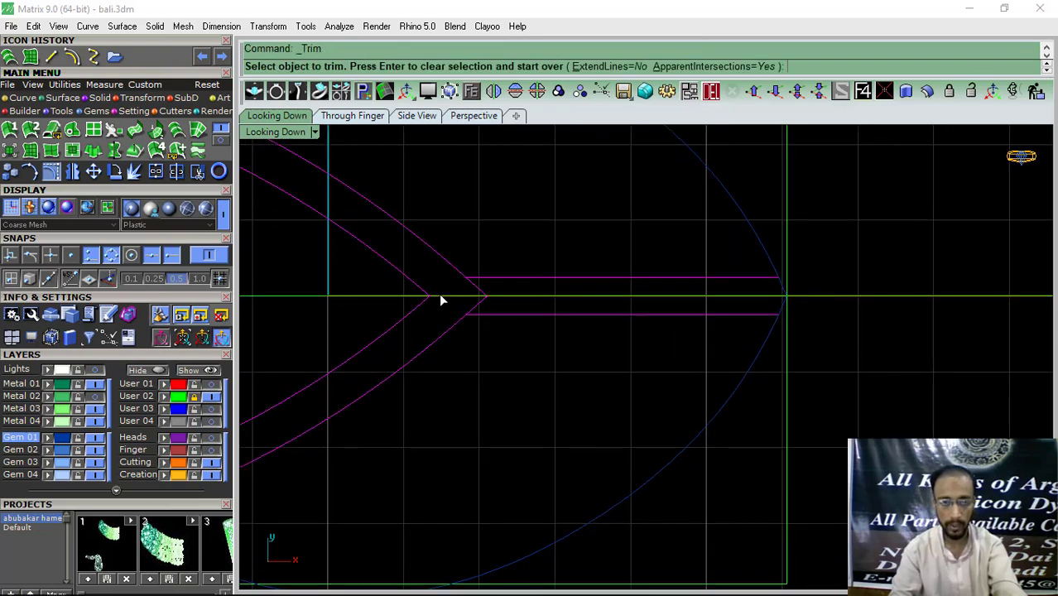
scroll(439, 294, "up", 6)
left_click(532, 329)
scroll(490, 323, "down", 9)
key("Return")
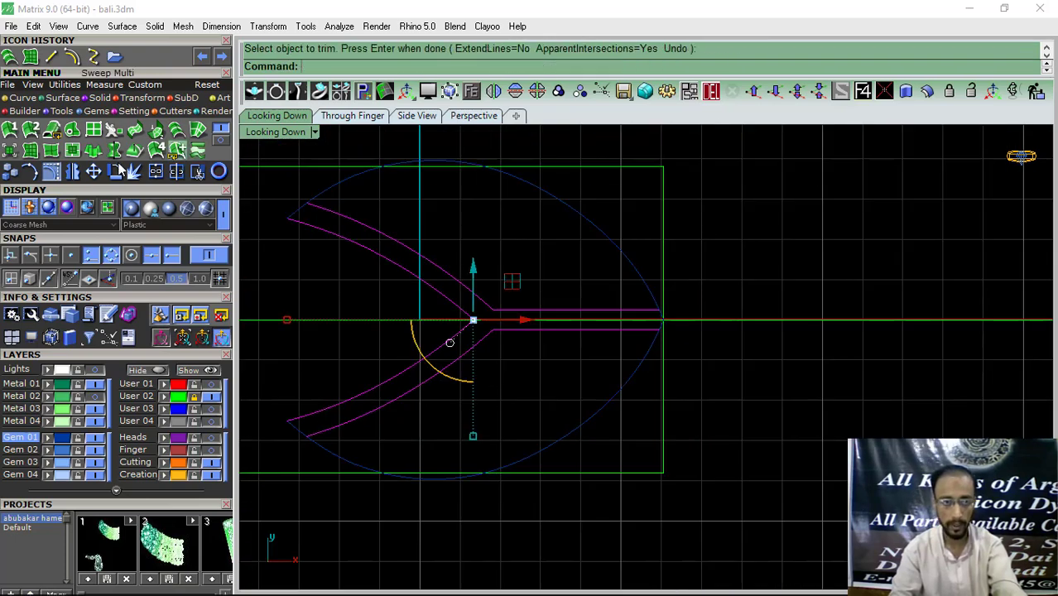
left_click(155, 171)
left_click(560, 251)
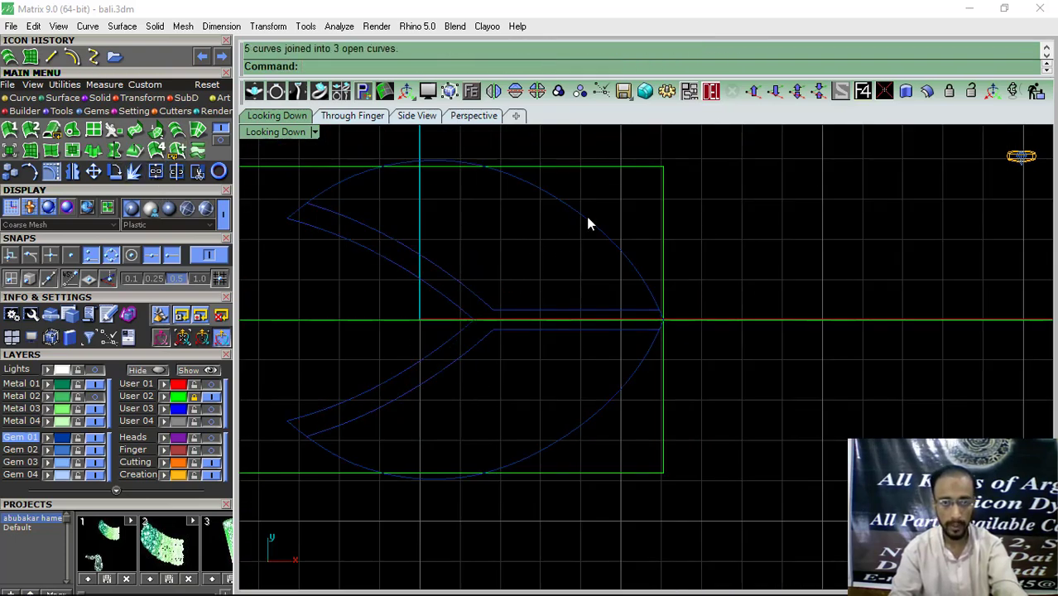
Step: Loft a surface between the upper and lower outer curves using straight sections
left_click(588, 224)
left_click(529, 459)
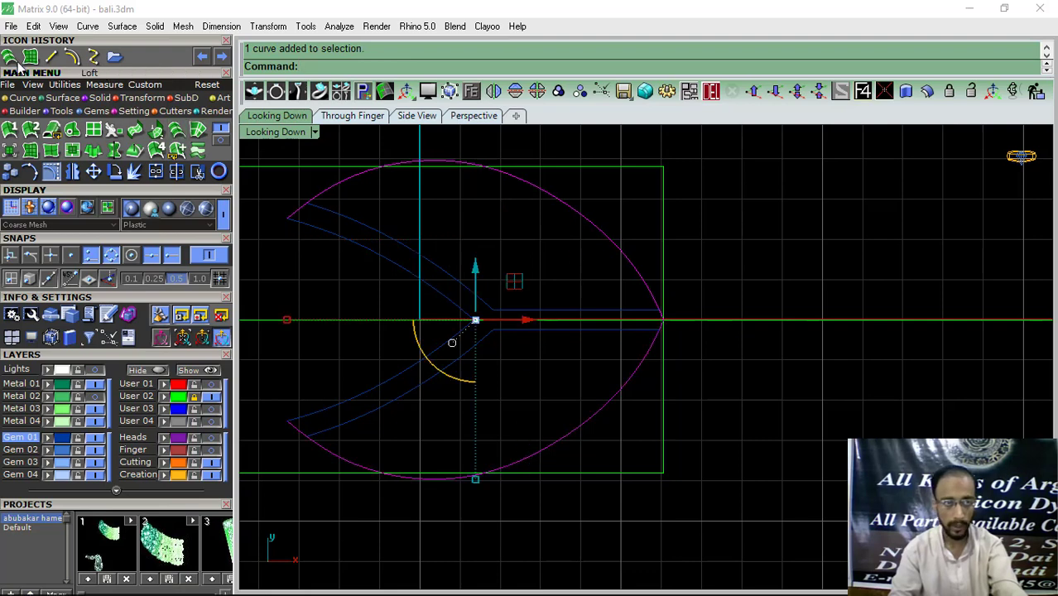
left_click(177, 129)
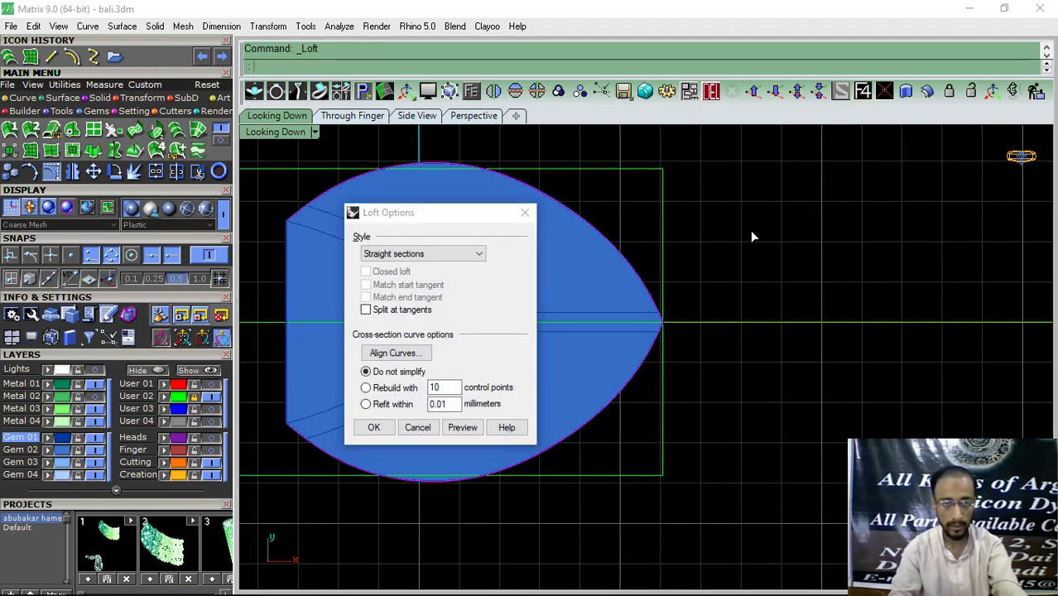
key("Return")
Step: Split the lofted surface with the inner V curve and remove the triangular piece inside the V
left_click(419, 291)
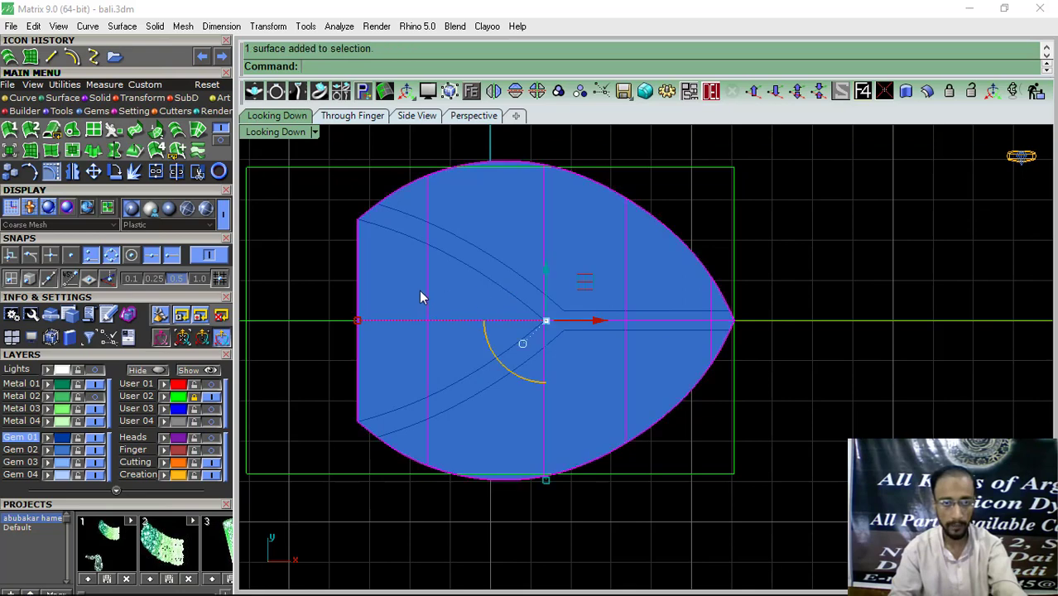
left_click(196, 170)
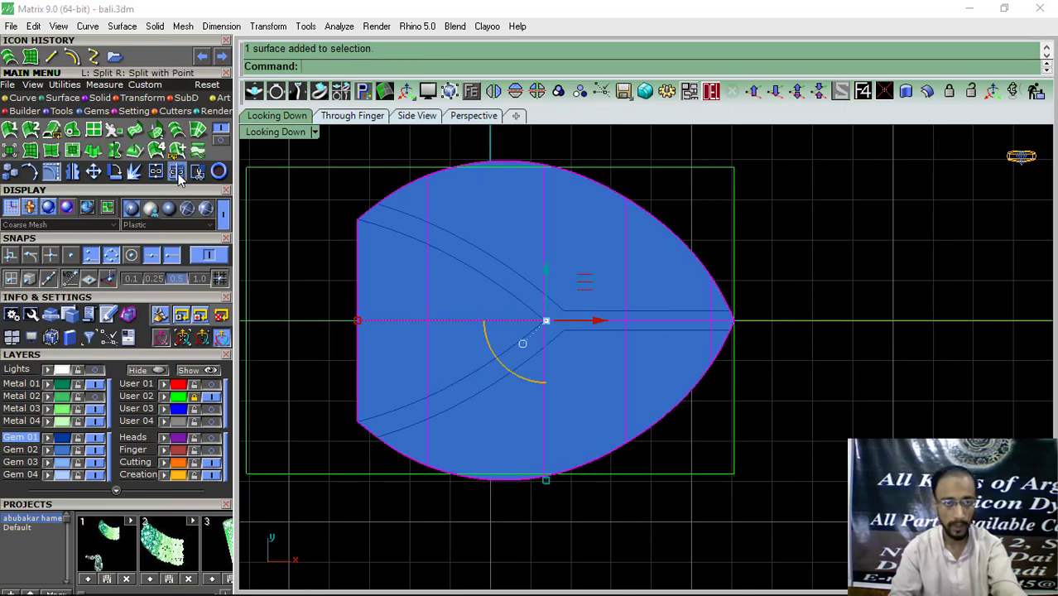
left_click(448, 258)
key("Return")
left_click(460, 289)
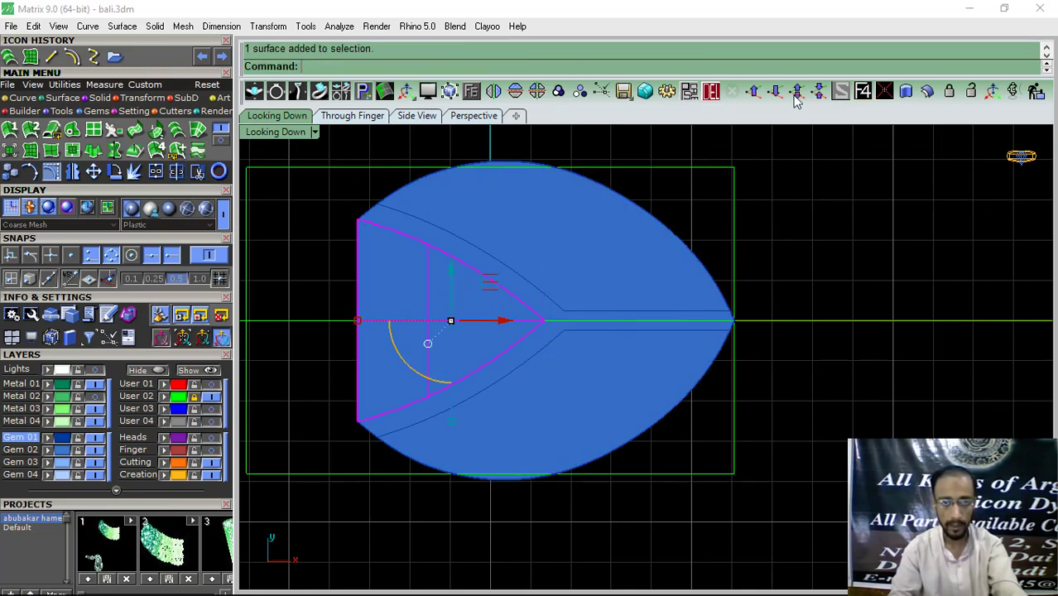
left_click(710, 91)
Step: Split the remaining surface with the upper and lower band curves
right_click_drag(565, 298, 562, 283)
left_click(602, 246)
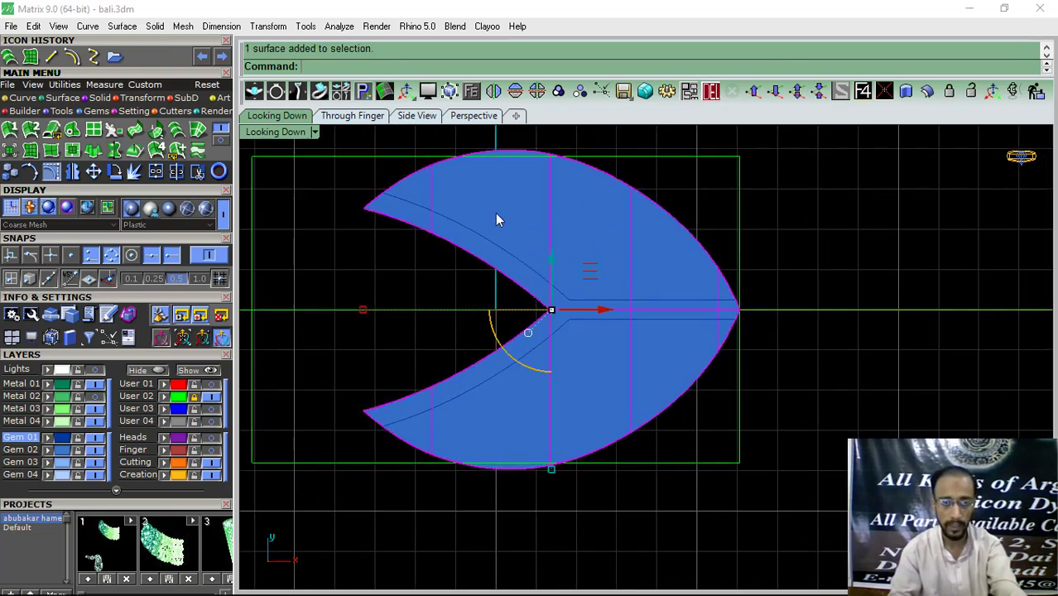
key("ctrl+shift+s")
scroll(478, 222, "up", 2)
left_click(469, 231)
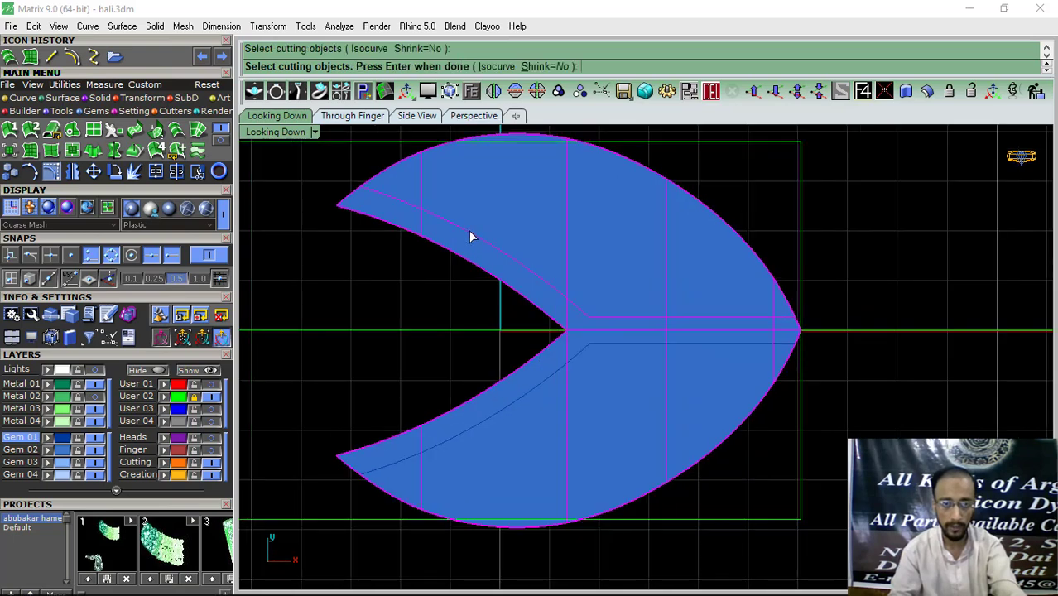
left_click(525, 396)
right_click(523, 395)
Step: Assign the lower leaf-shaped surface to the Metal 03 layer and the upper one to the Metal 04 layer
left_click(502, 451)
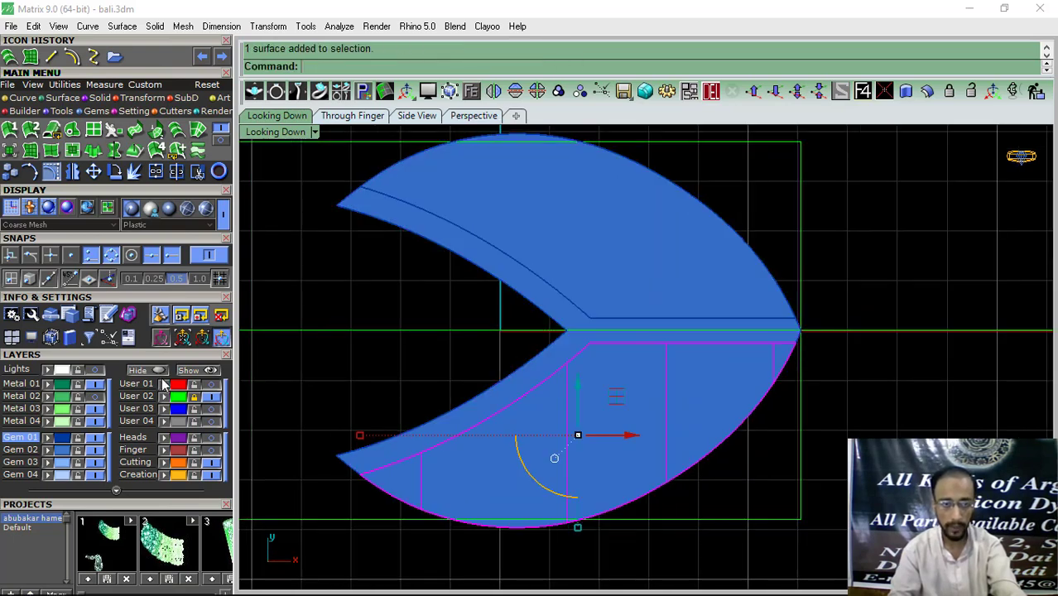
left_click(47, 408)
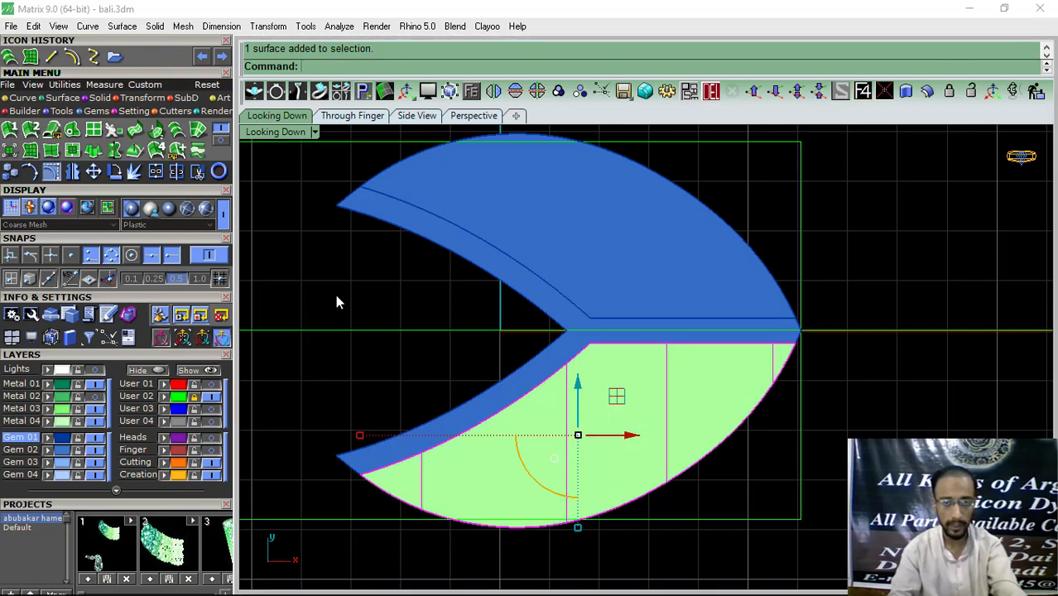
left_click(335, 293)
left_click(621, 267)
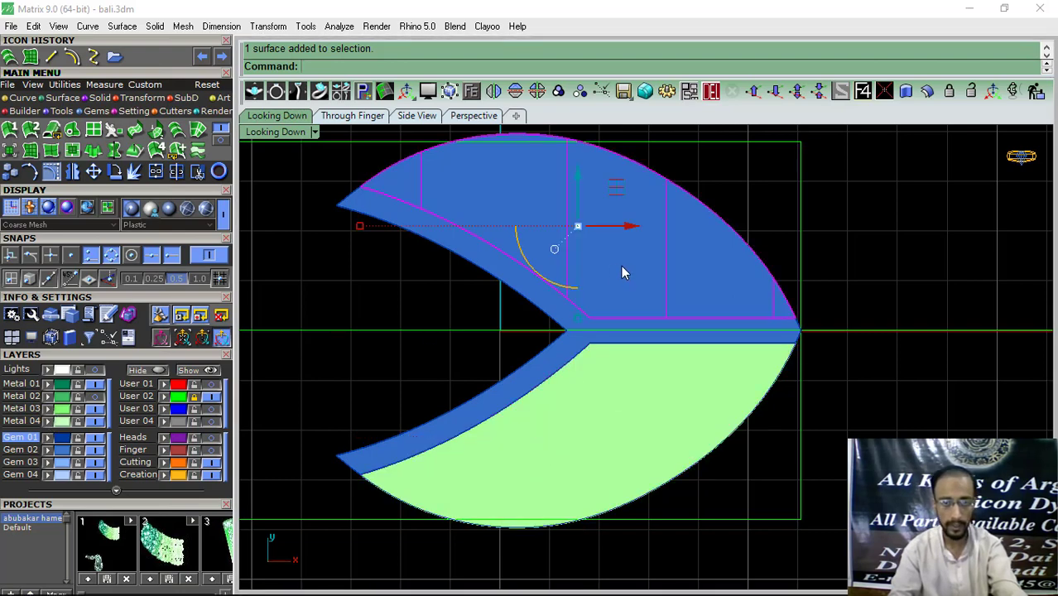
left_click(47, 421)
left_click(359, 334)
scroll(661, 281, "down", 2)
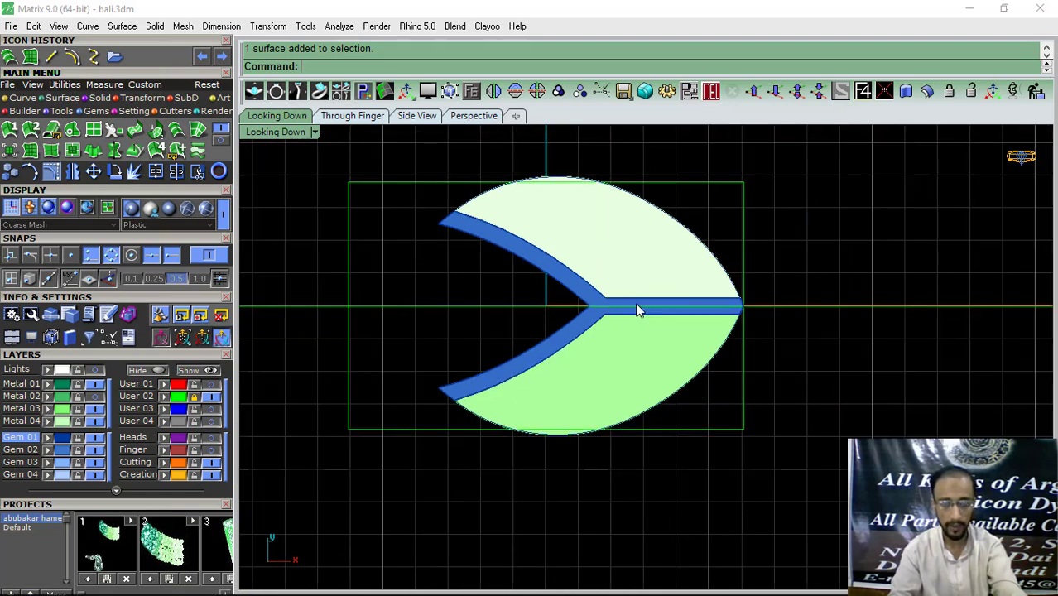
Step: Show the Lights layer to compare the split surfaces with the reference photo in the Looking Down view
left_click(348, 116)
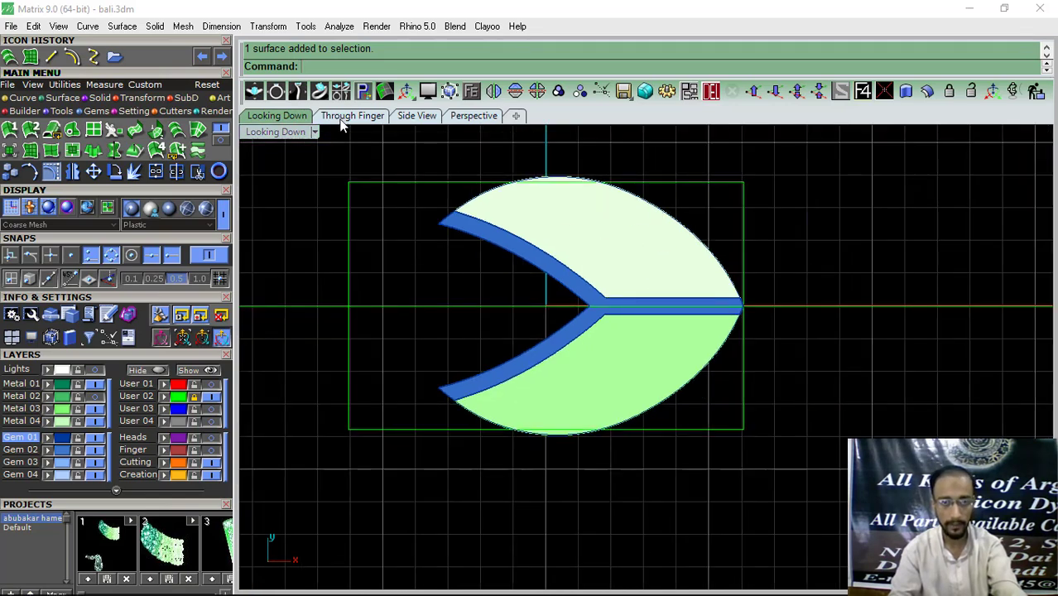
left_click(278, 117)
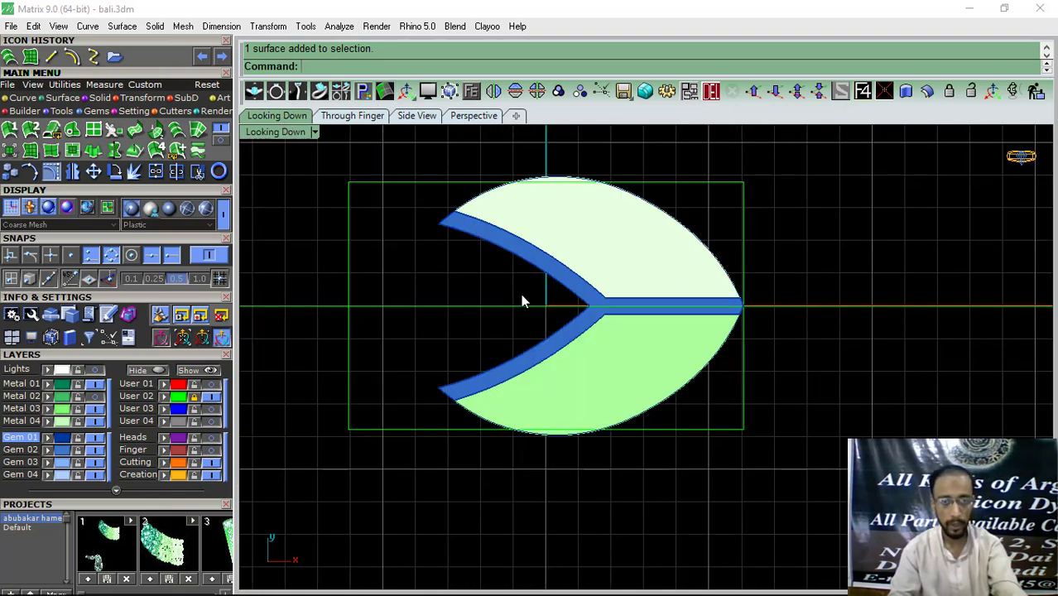
scroll(593, 324, "down", 1)
left_click(93, 371)
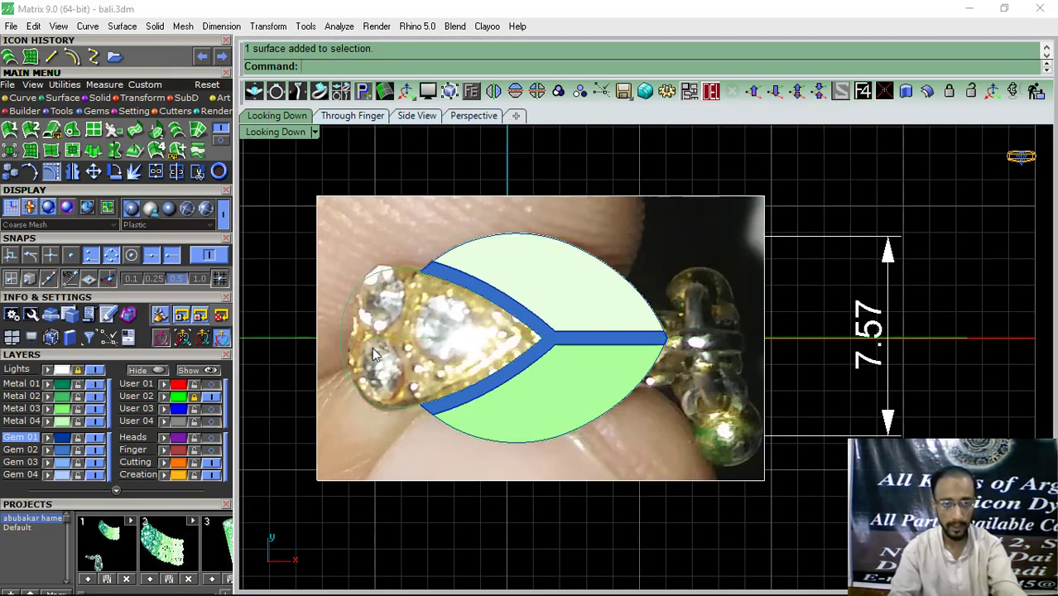
right_click_drag(497, 364, 550, 365)
left_click(90, 398)
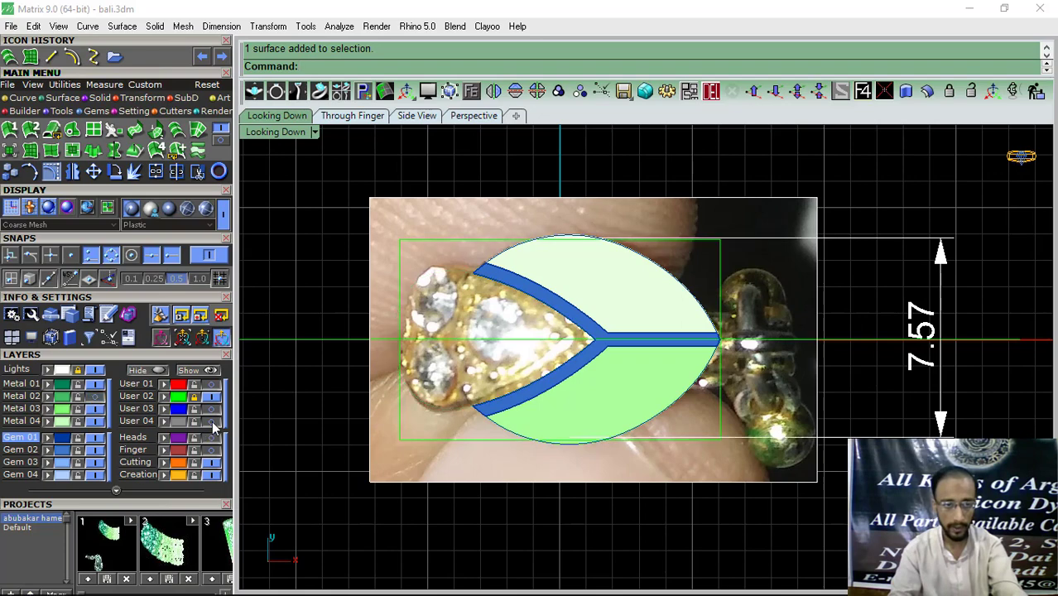
Step: Select the two curved polysurfaces on the User 04 layer in the Perspective view and delete them
left_click(480, 118)
left_click(180, 422)
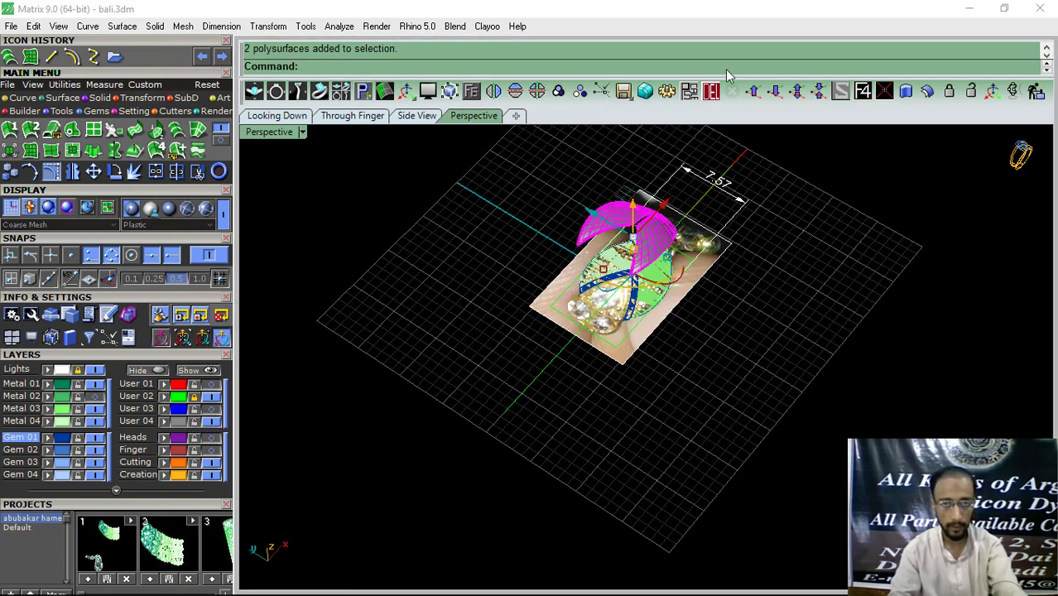
left_click(709, 92)
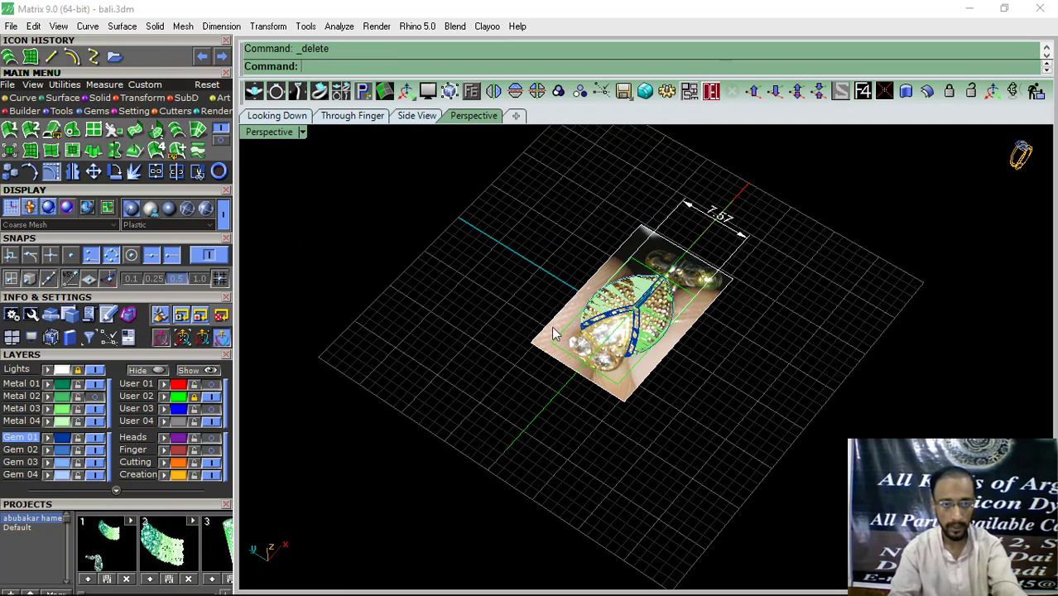
Step: Show the Finger layer and inspect the teardrop-shaped polysurface against the photo in the Looking Down and Perspective views
left_click(213, 451)
left_click(301, 118)
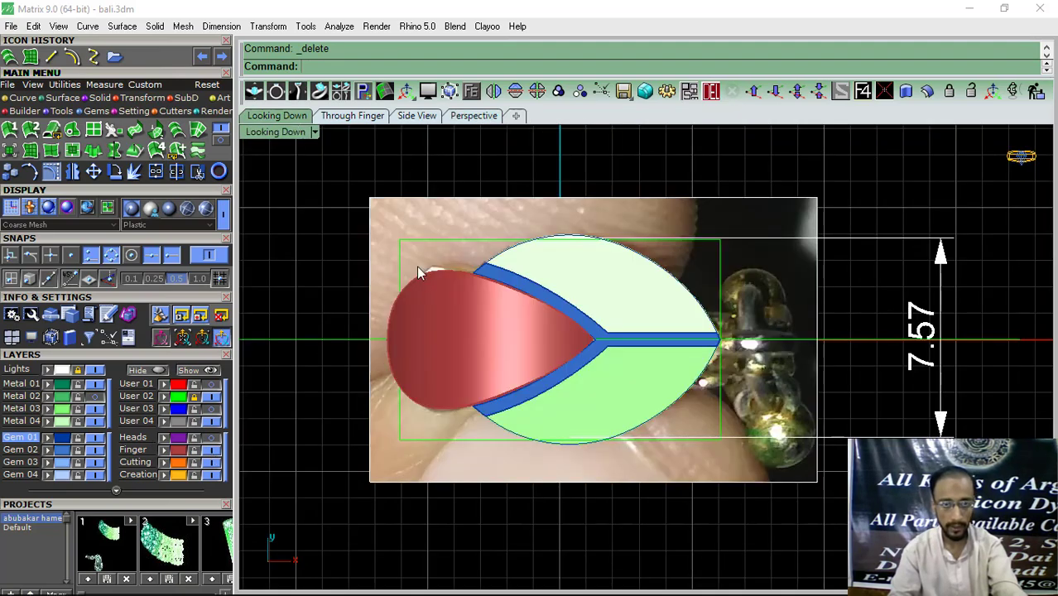
scroll(517, 303, "up", 5)
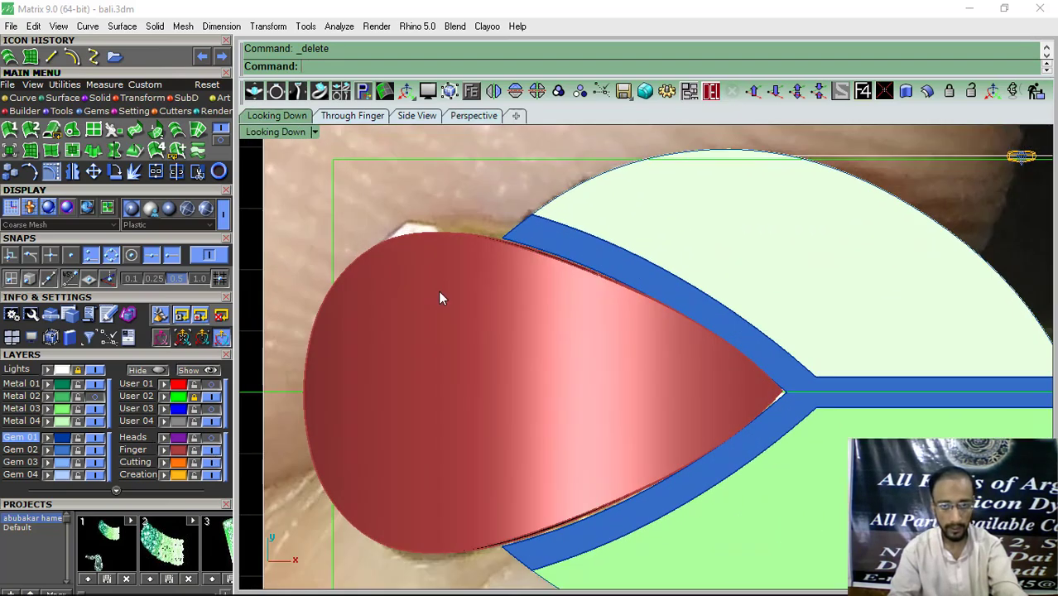
right_click_drag(436, 378, 463, 330)
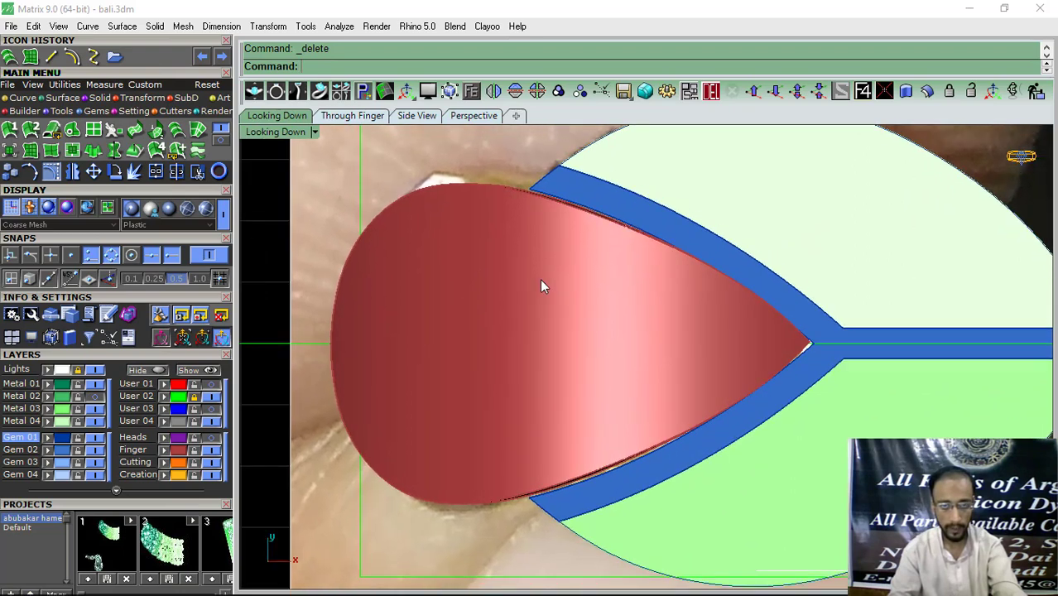
left_click(567, 338)
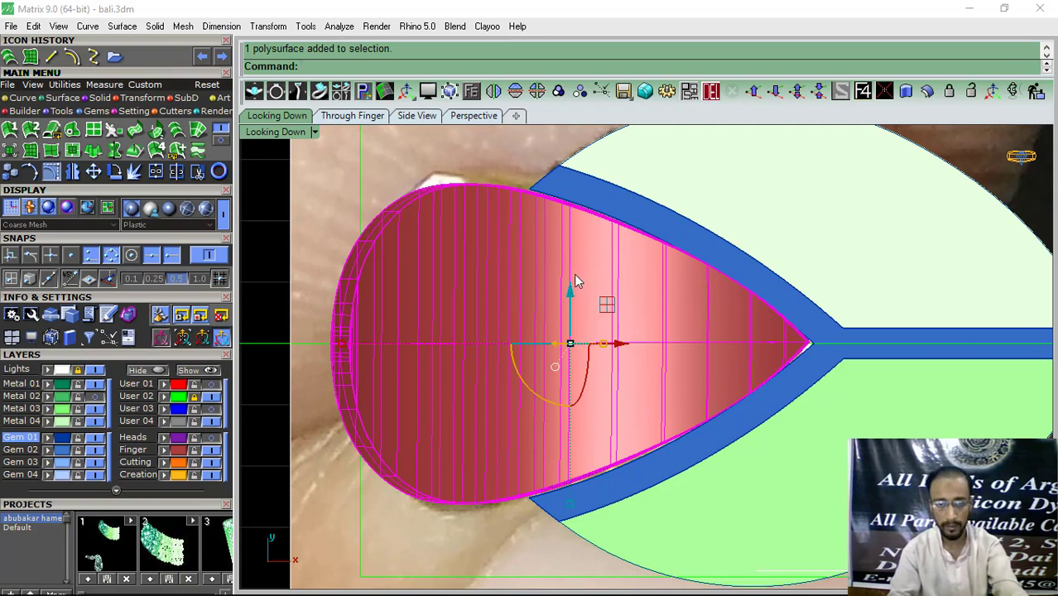
left_click(474, 115)
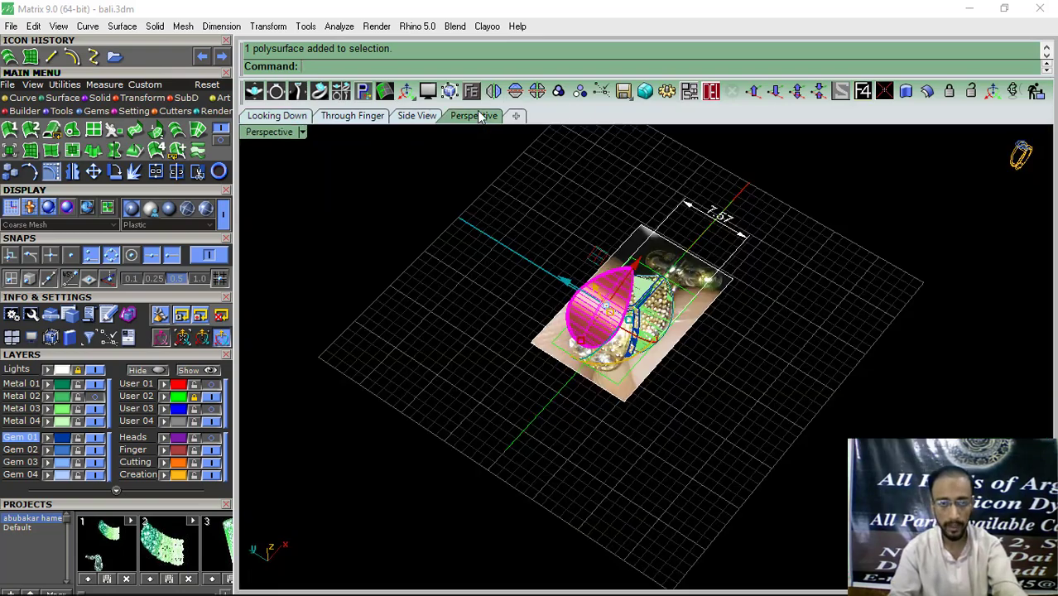
right_click_drag(533, 346, 347, 331)
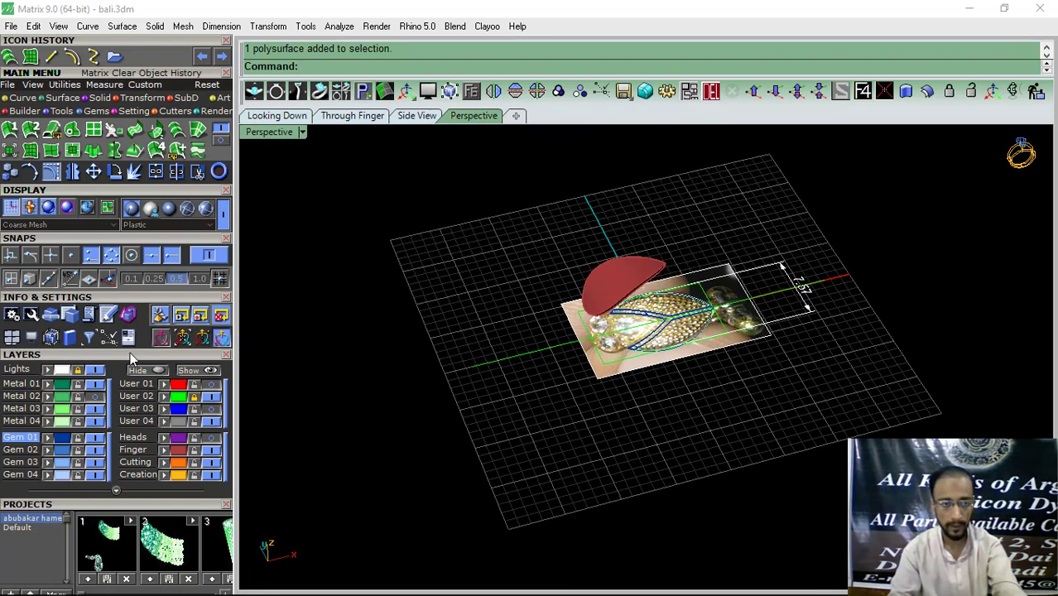
Step: Hide the Finger layer and group the three split surfaces with their boundary curves
left_click(212, 454)
left_click(277, 115)
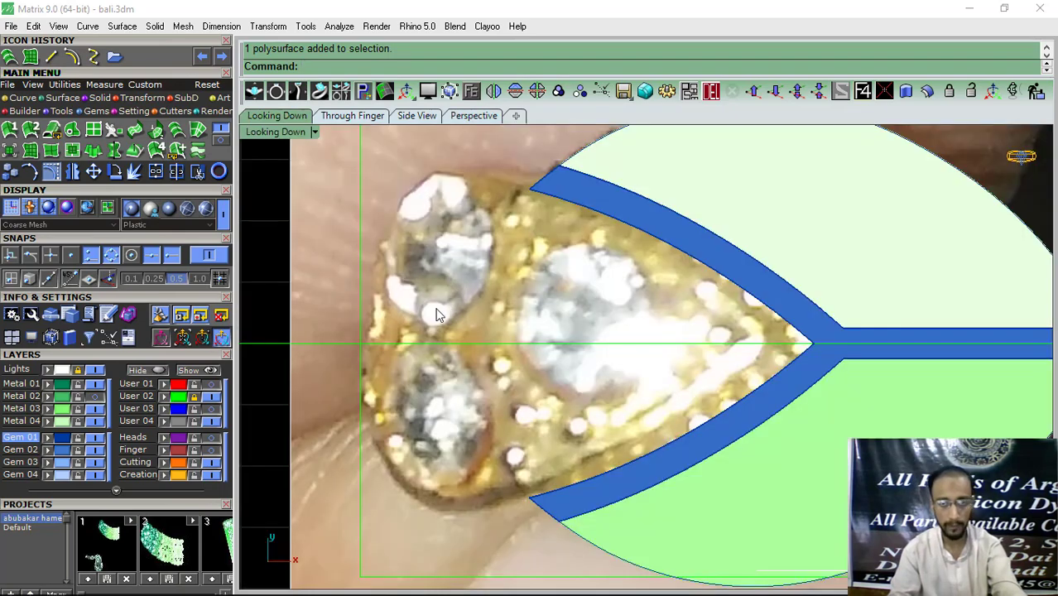
scroll(439, 314, "down", 3)
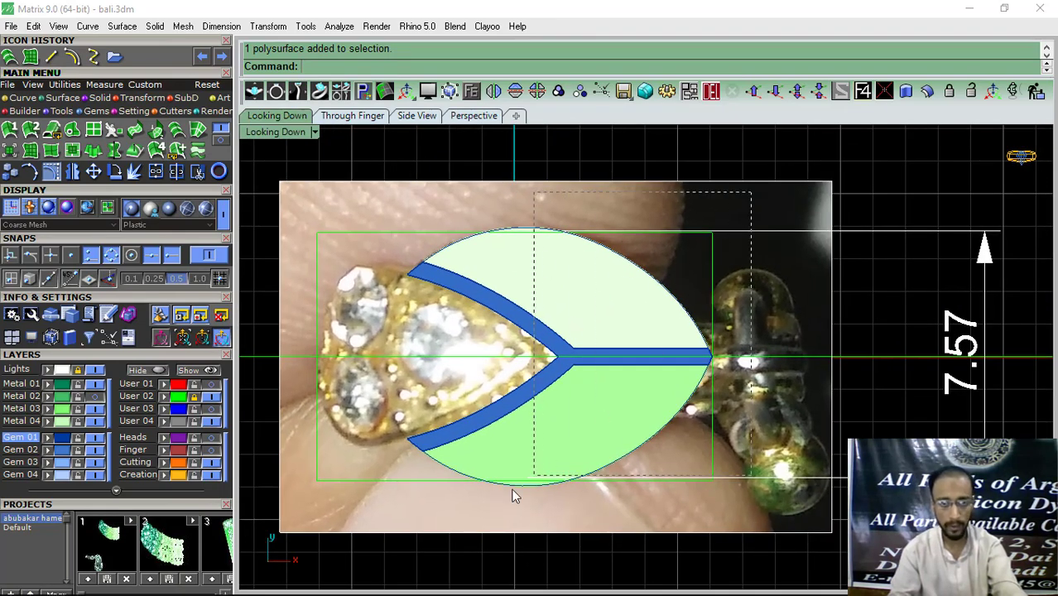
left_click_drag(511, 495, 340, 556)
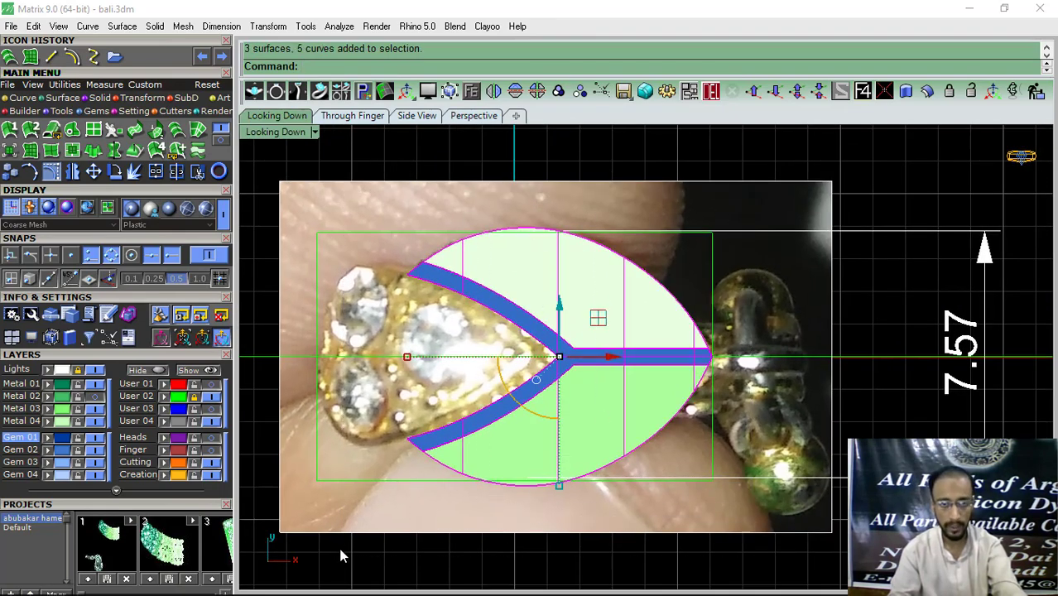
left_click(559, 91)
Step: Raise the grouped surfaces vertically to just above the top of the outer blue circle in the Through Finger view
left_click(352, 115)
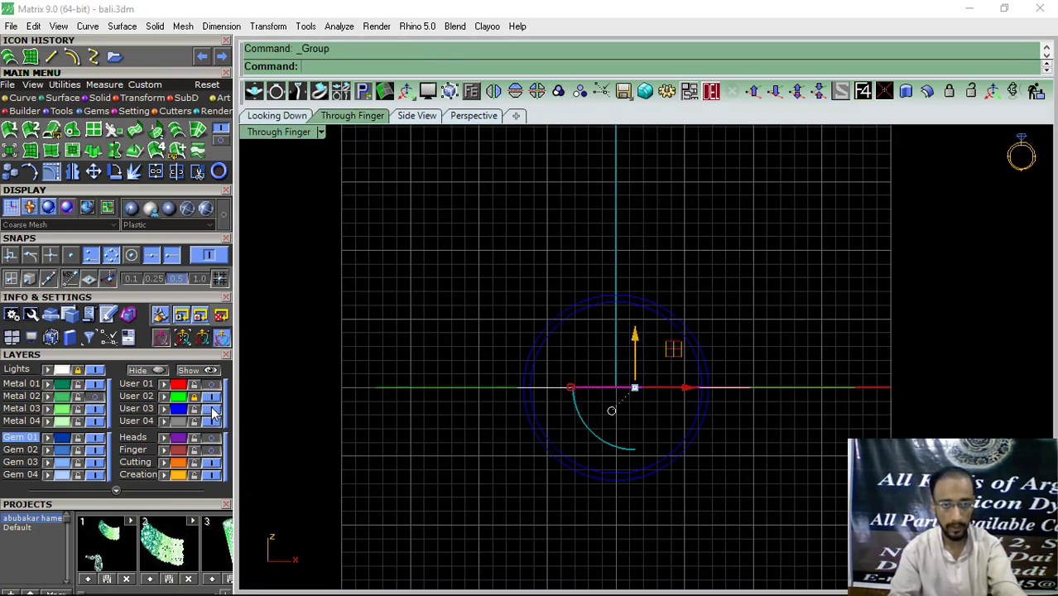
scroll(472, 371, "up", 3)
left_click_drag(605, 407, 606, 228)
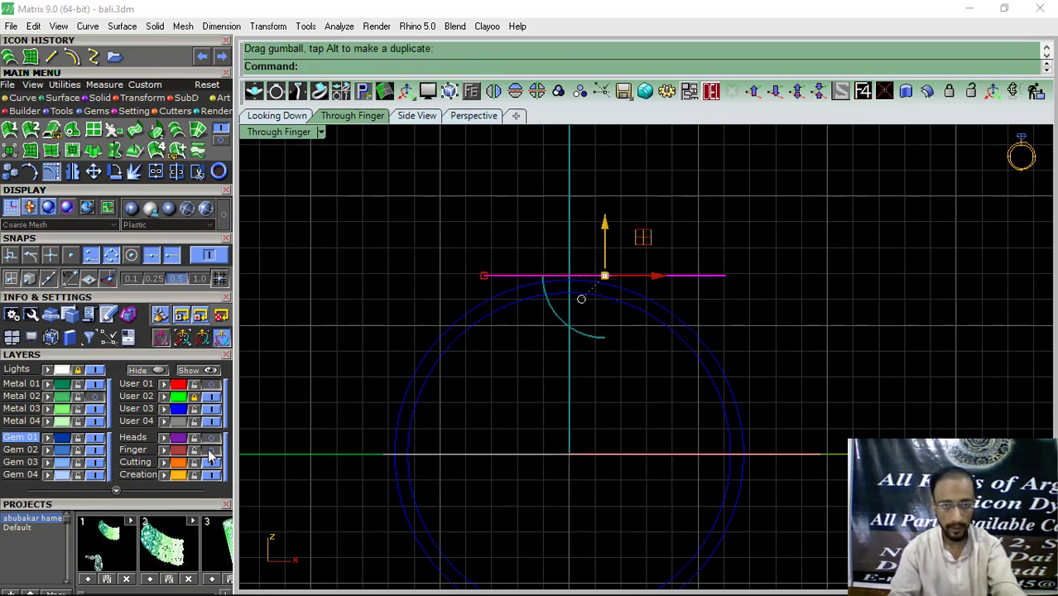
Step: Show the Finger layer and rotate the curved red polysurface about 3.35 degrees around its upper end toward the outer circle
left_click(211, 449)
scroll(542, 348, "up", 5)
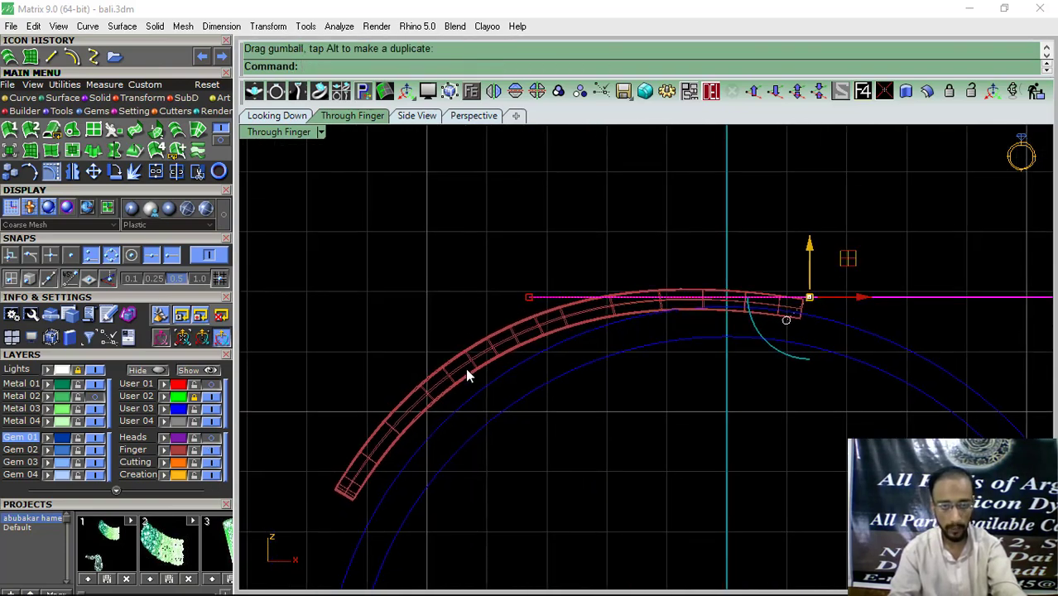
left_click(453, 375)
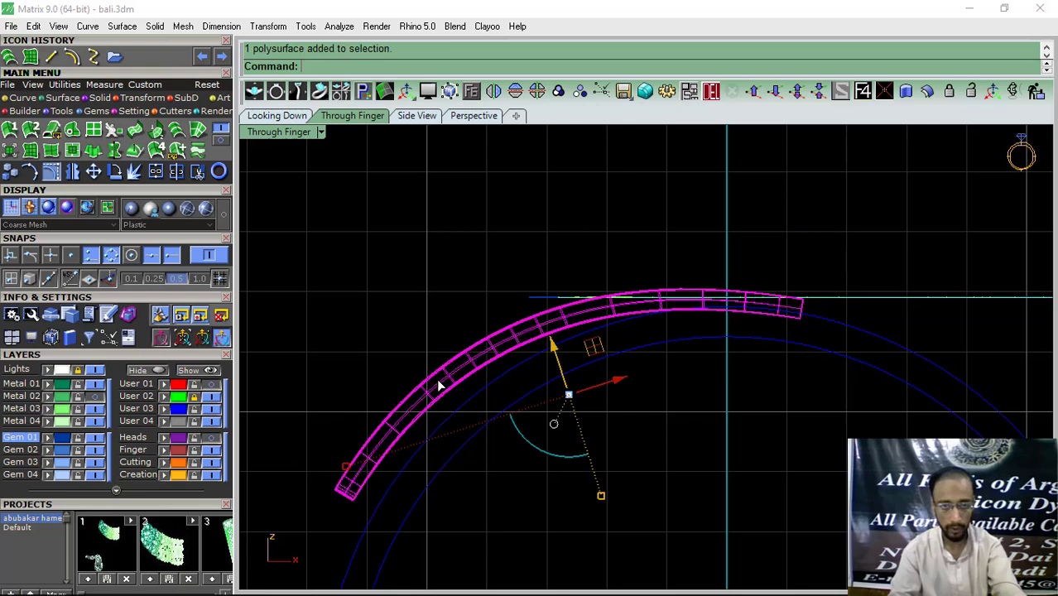
left_click(115, 171)
left_click(799, 317)
left_click(303, 361)
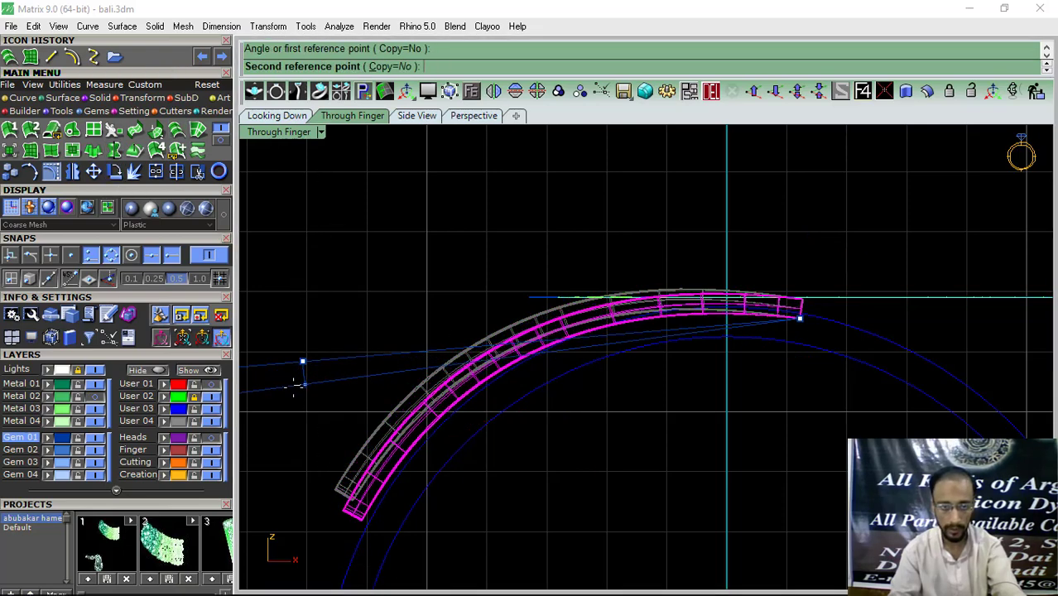
left_click(293, 392)
Step: Rotate the red polysurface slightly around a point just below its lower end to fit it along the outer circle
right_click(351, 461)
left_click(334, 542)
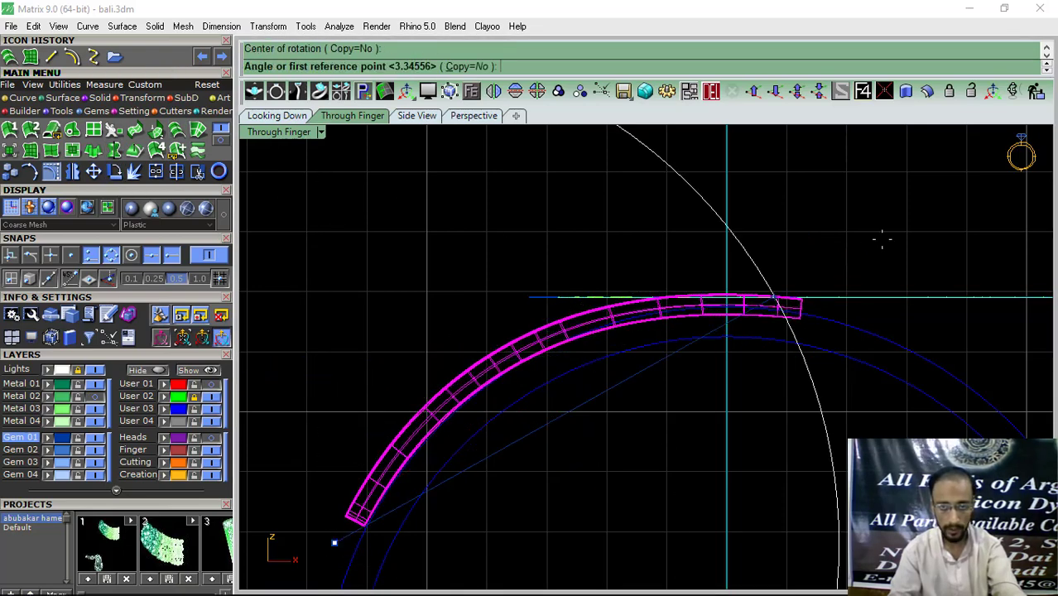
left_click(881, 239)
left_click(877, 230)
key("Escape")
Step: Try to bend the flat surface group with Symmetric=Yes, using a spine from the red strip's upper end past the group's right end
scroll(342, 282, "down", 6)
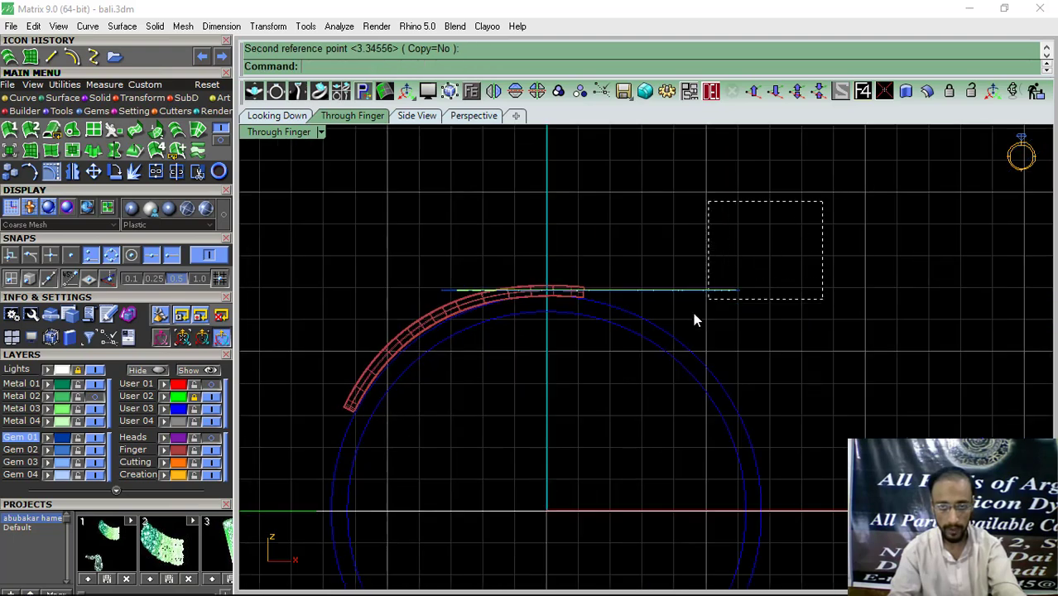
left_click_drag(693, 321, 678, 328)
left_click(142, 100)
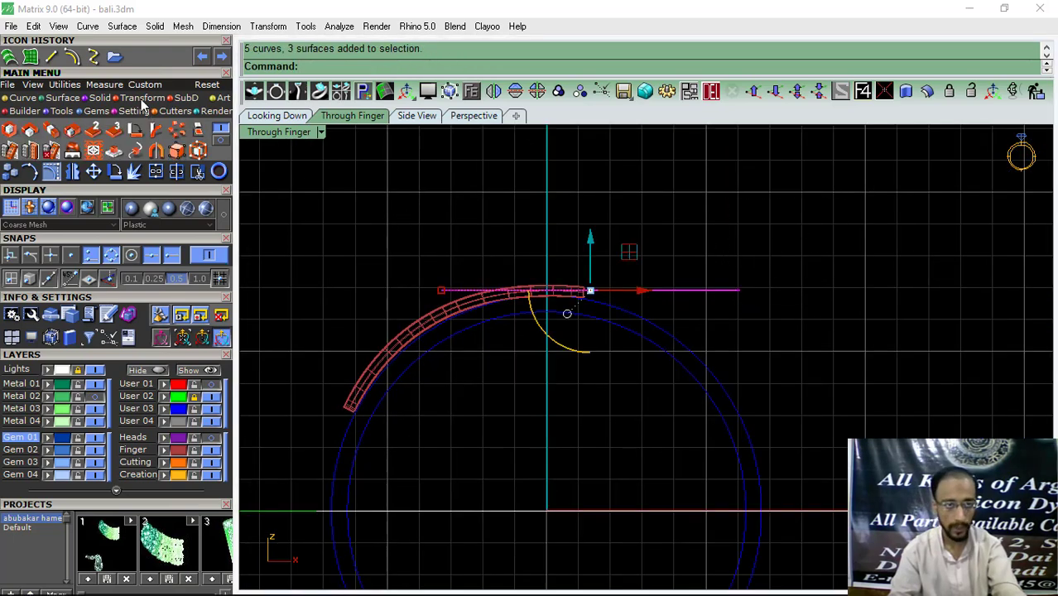
left_click(155, 130)
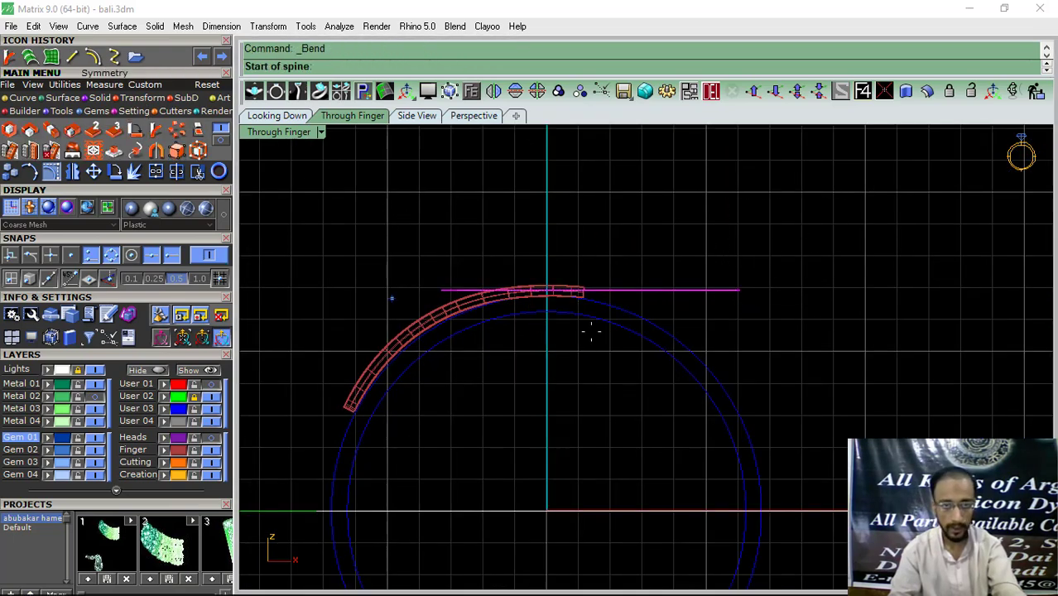
left_click(583, 287)
left_click(836, 262)
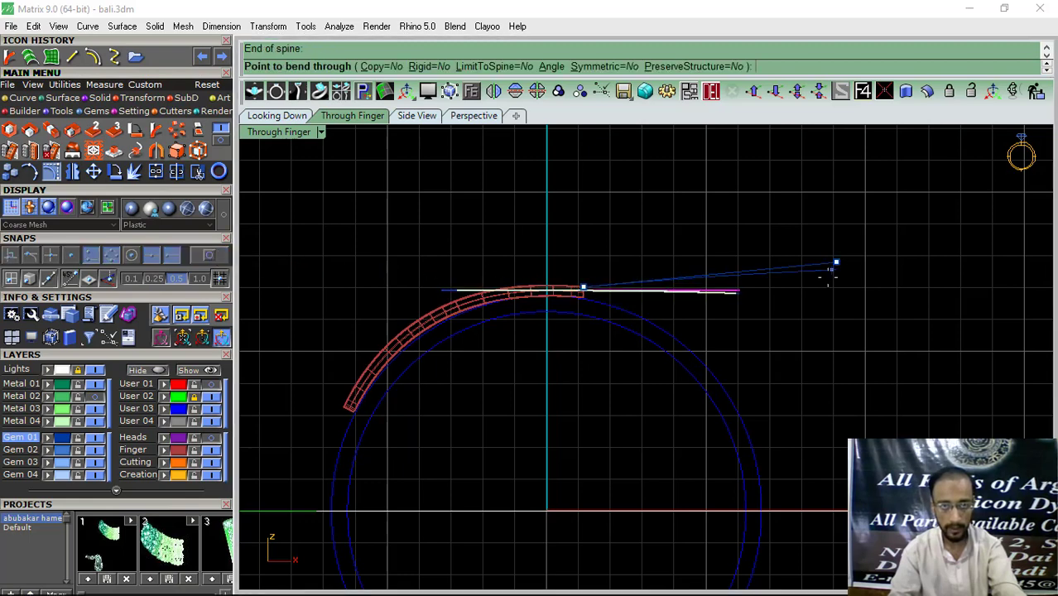
left_click(598, 66)
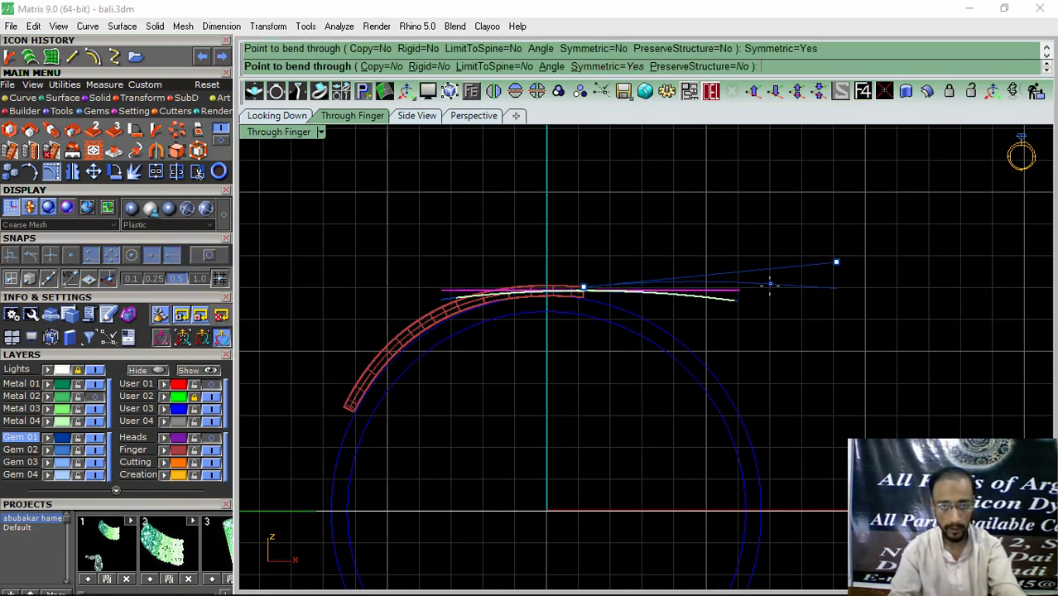
left_click(756, 312)
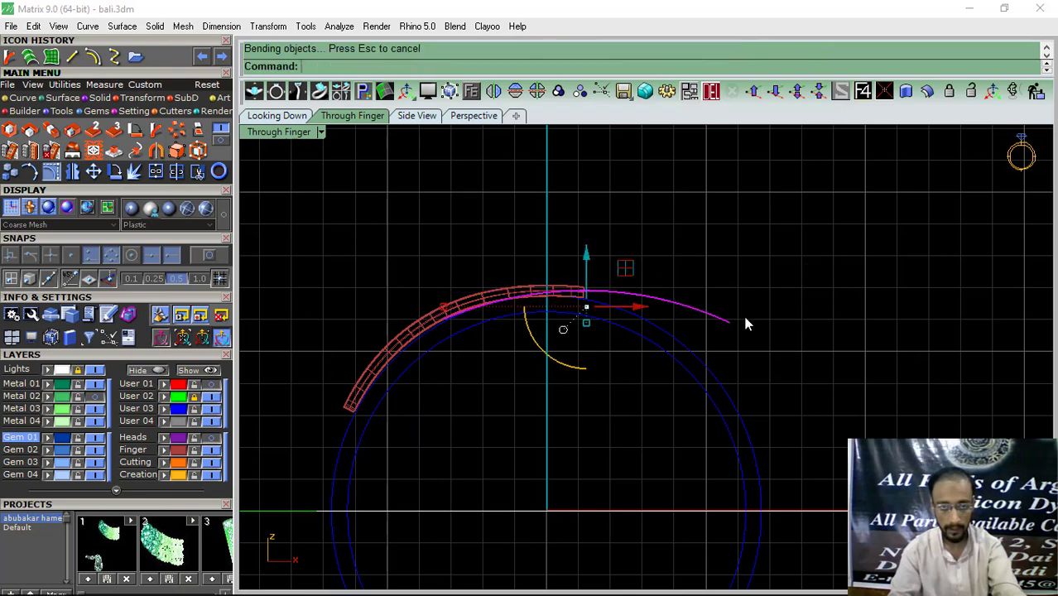
Step: Undo the last bend of the grouped surfaces
key("Return")
left_click(550, 291)
scroll(720, 295, "up", 2)
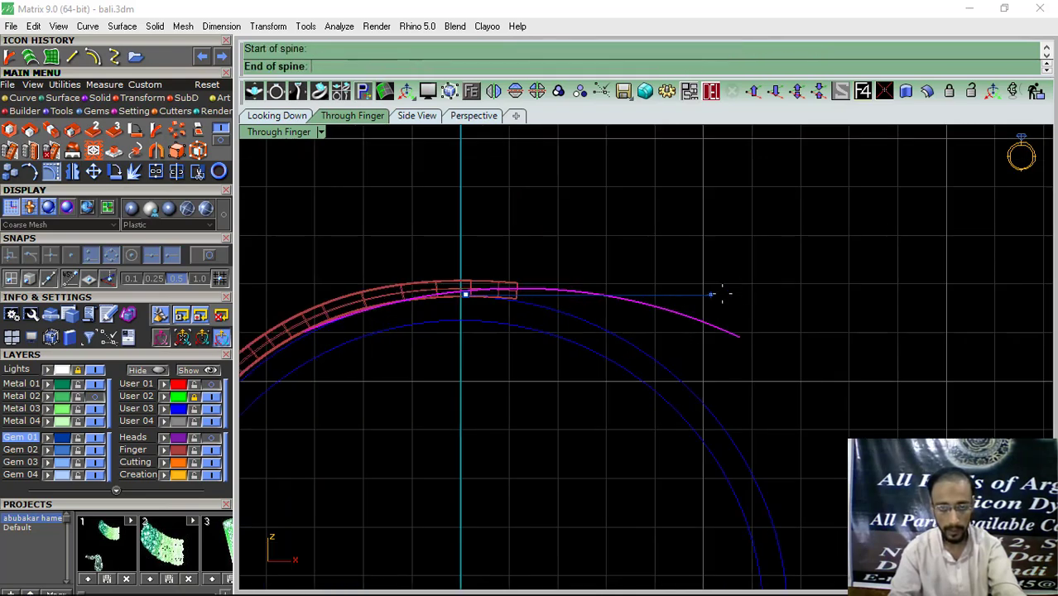
left_click(751, 289)
key("Escape")
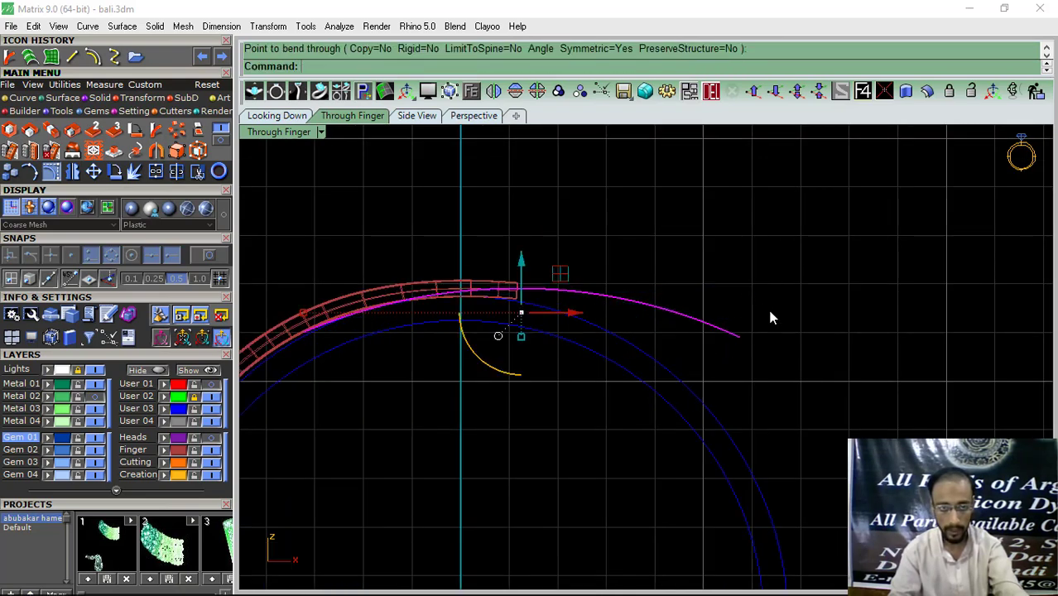
key("ctrl+z")
Step: Try to bend the flat group downward along a spine spanning from its left end to its right end, and undo it
key("Return")
left_click(295, 287)
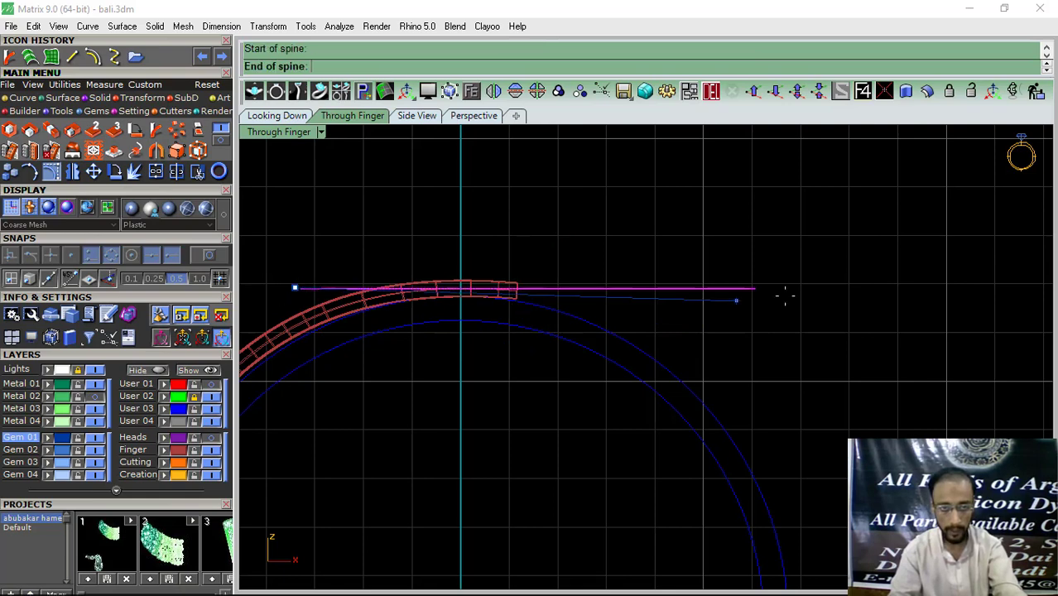
left_click(785, 295)
left_click(768, 356)
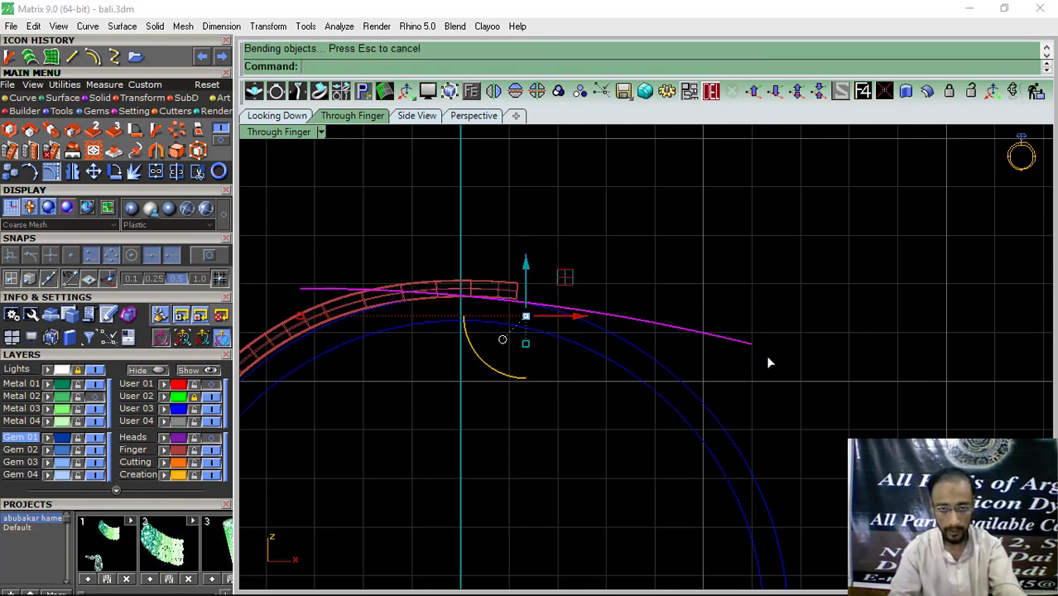
key("ctrl+z")
Step: Bend the flat surface group symmetrically downward, using a spine from near the red strip's upper end past the group's right end
key("Return")
left_click(508, 288)
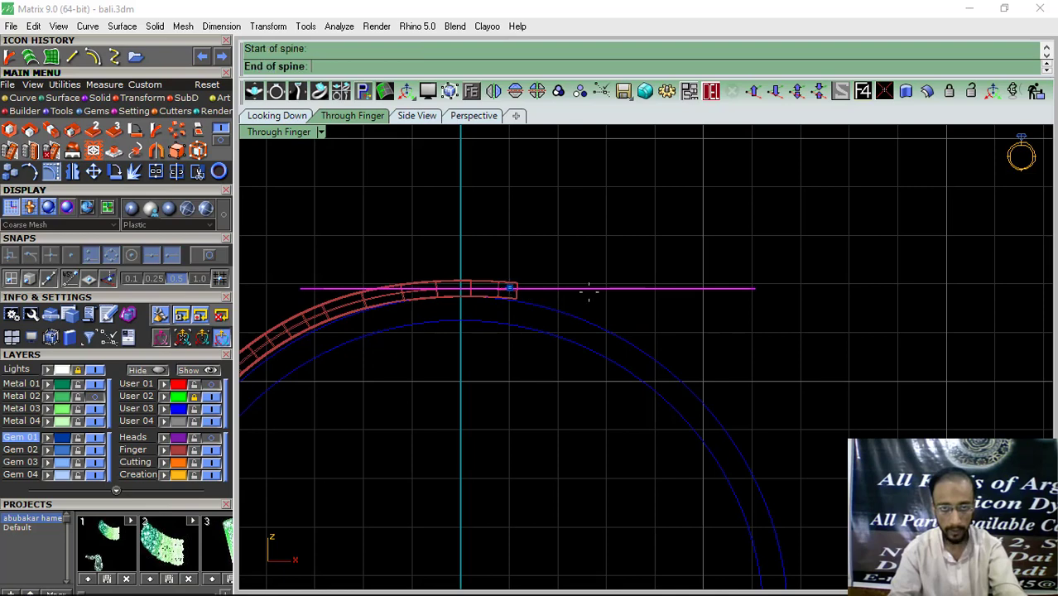
left_click(831, 269)
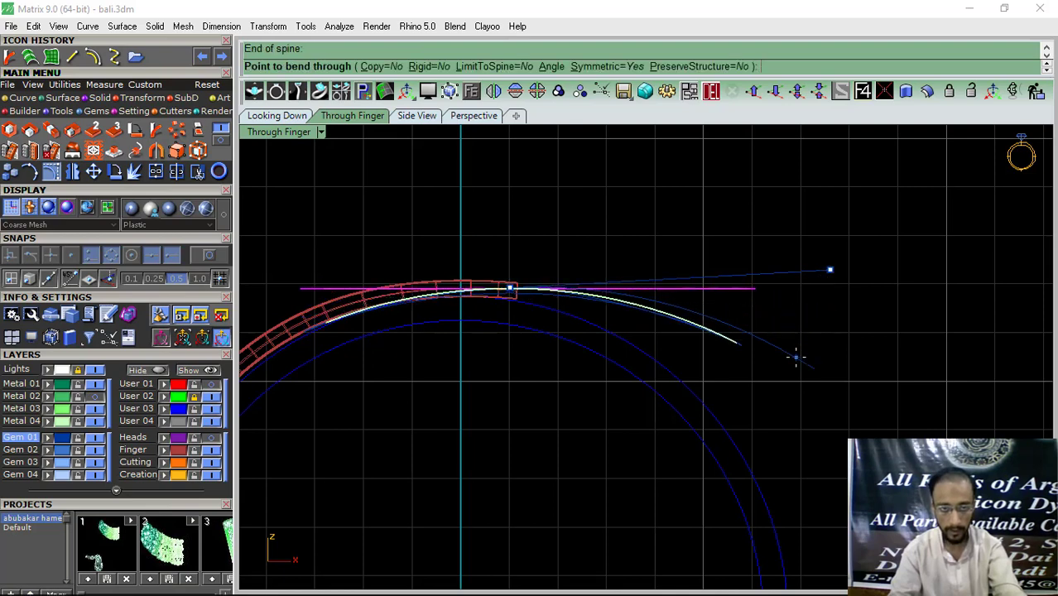
left_click(796, 358)
Step: Bend the group further down from a spine starting on its left part, and nudge it up slightly onto the outer circle
right_click_drag(536, 329, 637, 315)
key("Return")
left_click(409, 310)
left_click(923, 283)
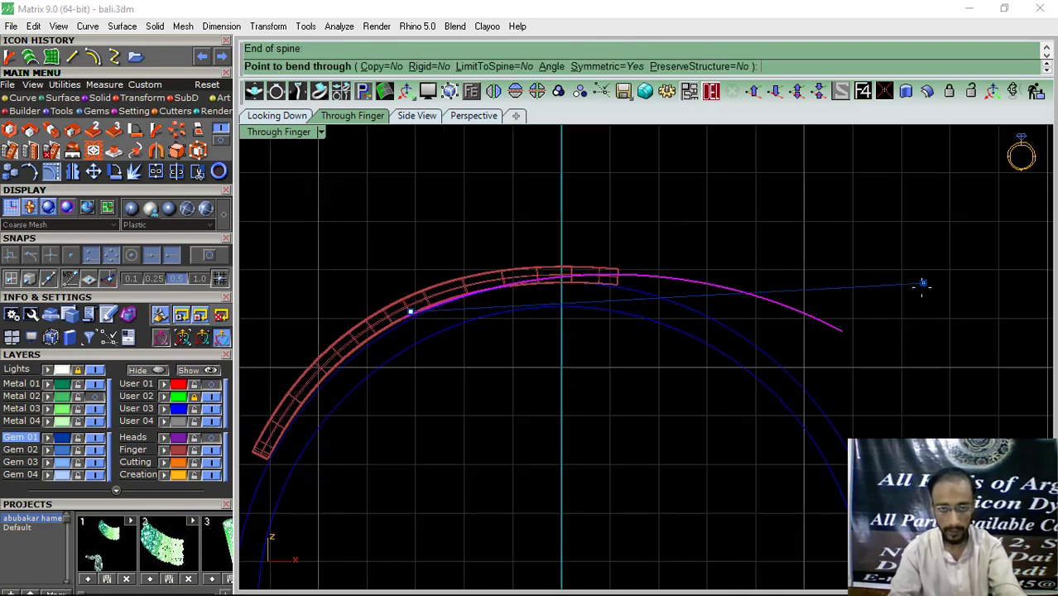
left_click(875, 364)
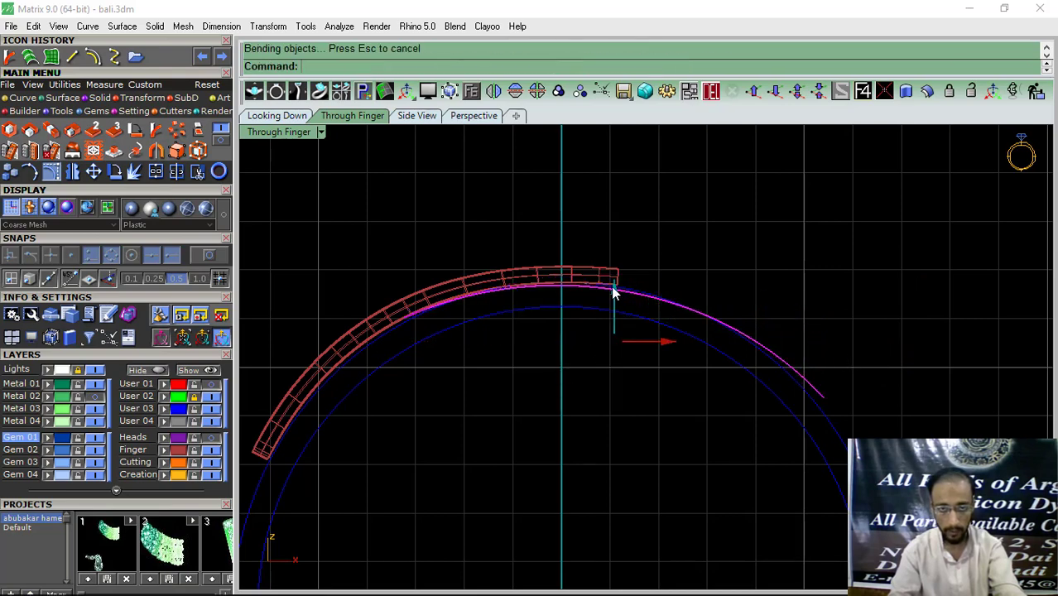
left_click_drag(614, 286, 614, 282)
Step: Bend only the right part of the group down toward the outer circle with Symmetric=No
right_click(743, 419)
scroll(757, 361, "up", 6)
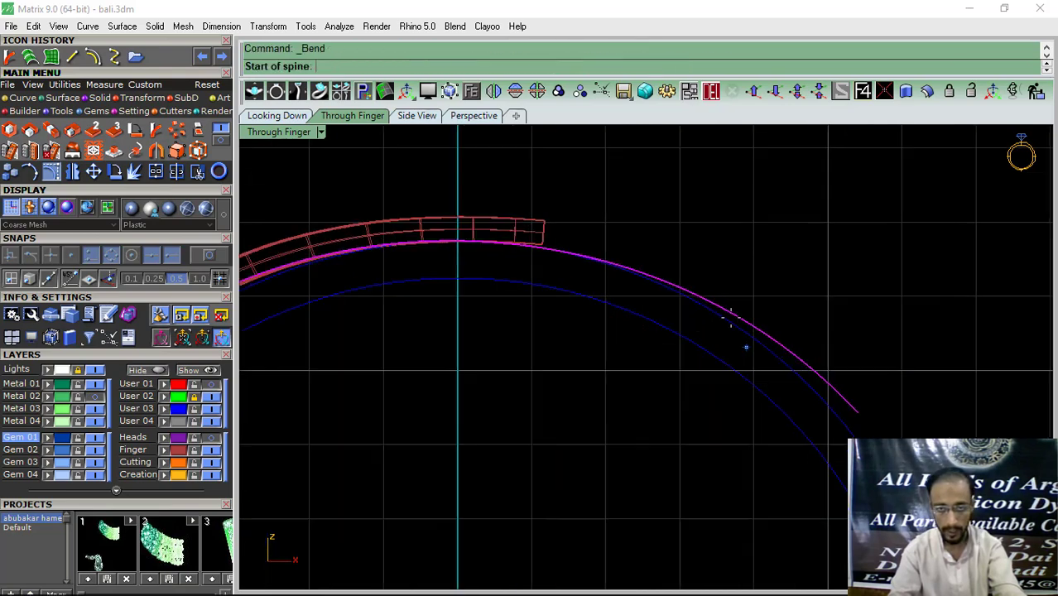
left_click(635, 255)
left_click(902, 362)
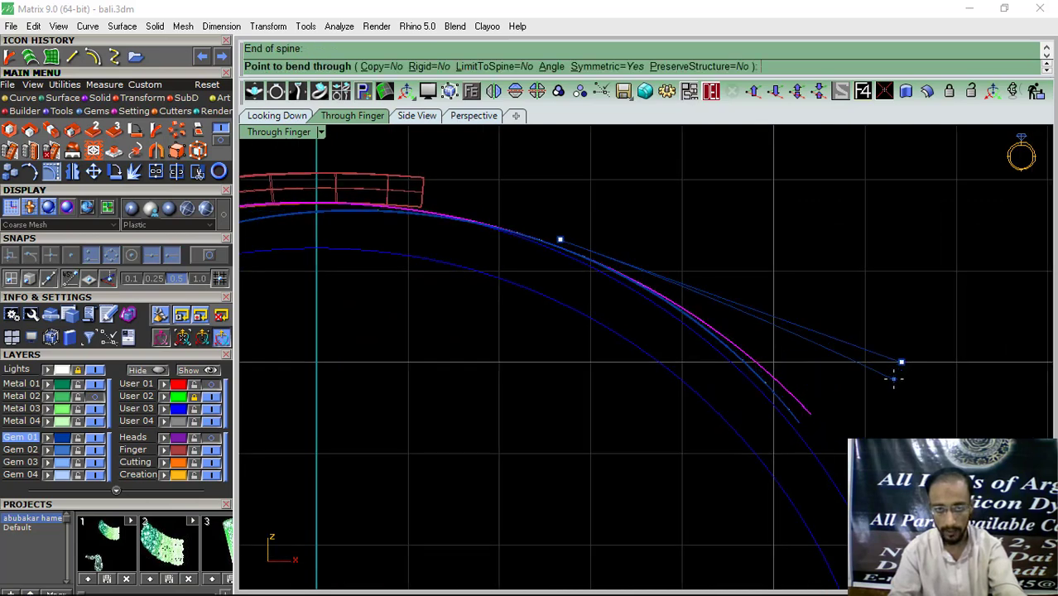
left_click(625, 66)
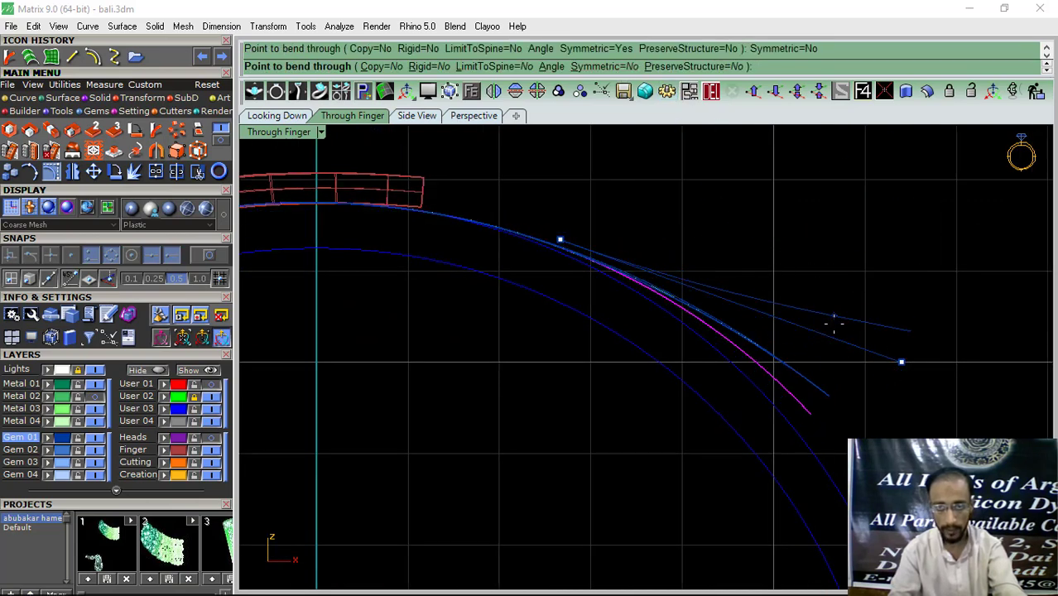
left_click(817, 347)
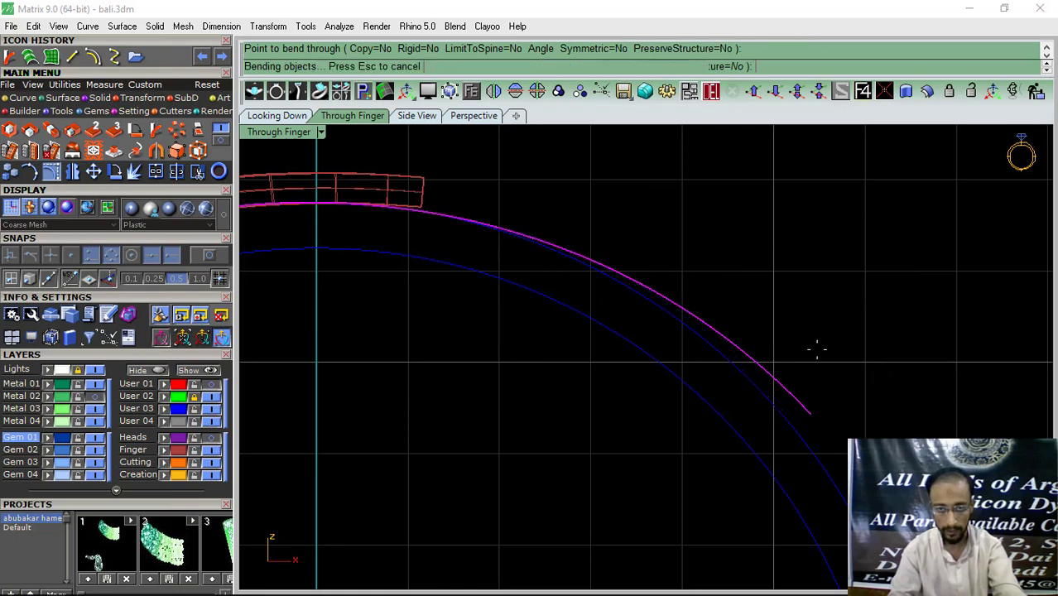
Step: Inspect the bent surface group's fit against the outer circle and its overall shape in 3D
right_click(817, 352)
key("Escape")
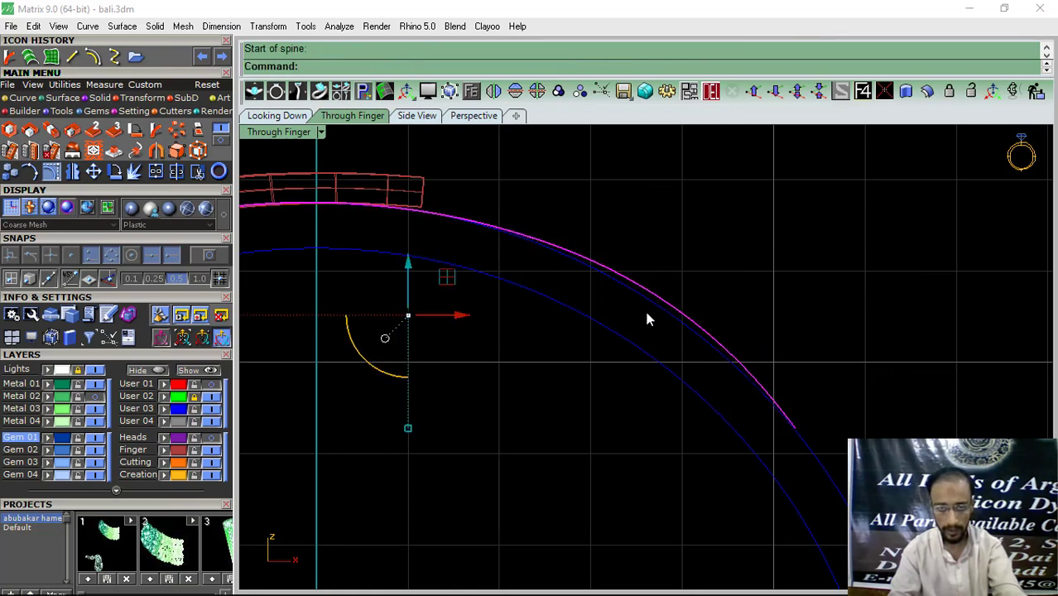
scroll(703, 331, "up", 3)
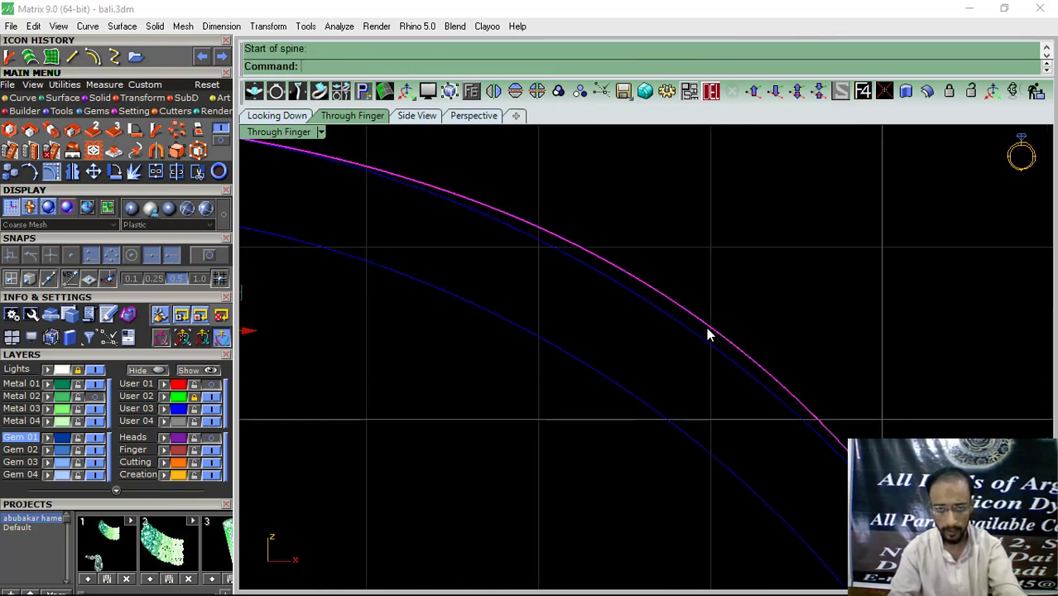
left_click(465, 121)
key("Escape")
mouse_move(477, 269)
right_mouse_down()
mouse_move(629, 402)
mouse_move(550, 367)
right_mouse_up()
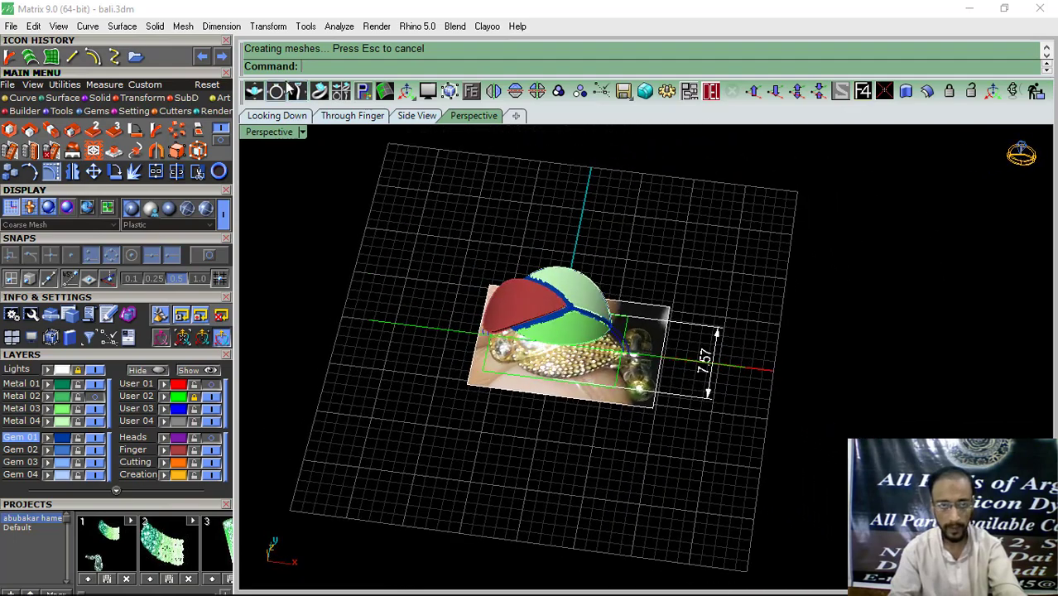
left_click(354, 117)
scroll(530, 282, "down", 5)
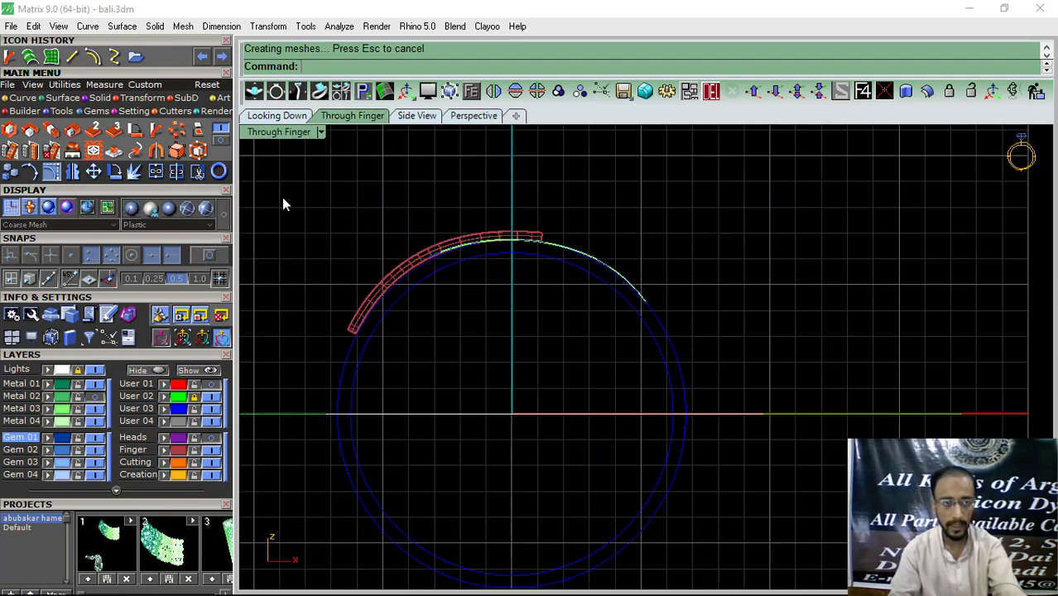
Step: Hide the Finger layer and bend the group's left part down onto the outer circle, starting the spine at the circle's top
left_click(213, 451)
scroll(451, 253, "up", 12)
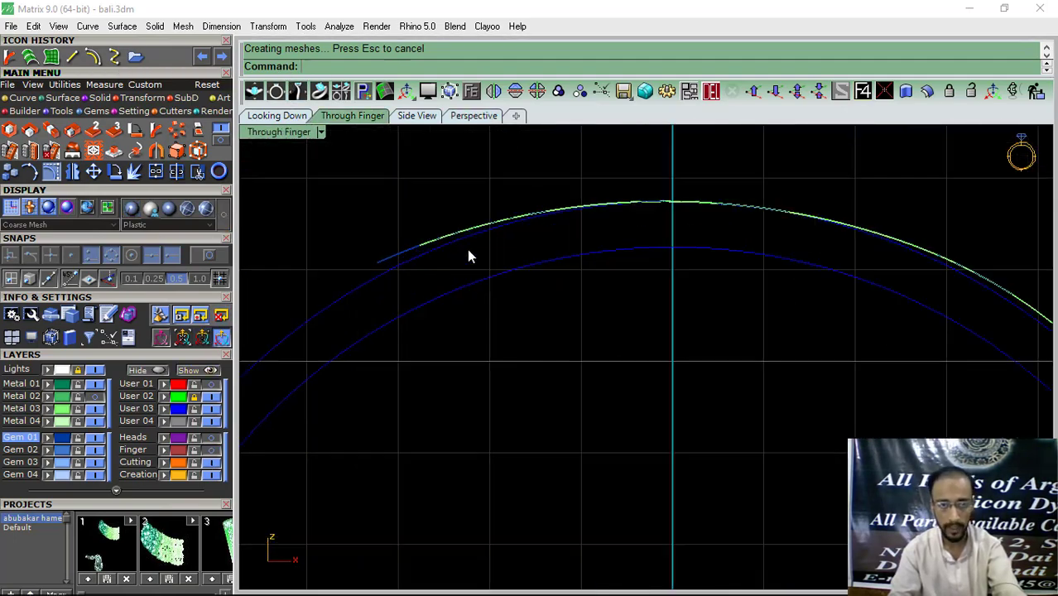
left_click_drag(470, 193, 404, 284)
left_click(316, 311, "ctrl")
right_click(317, 312)
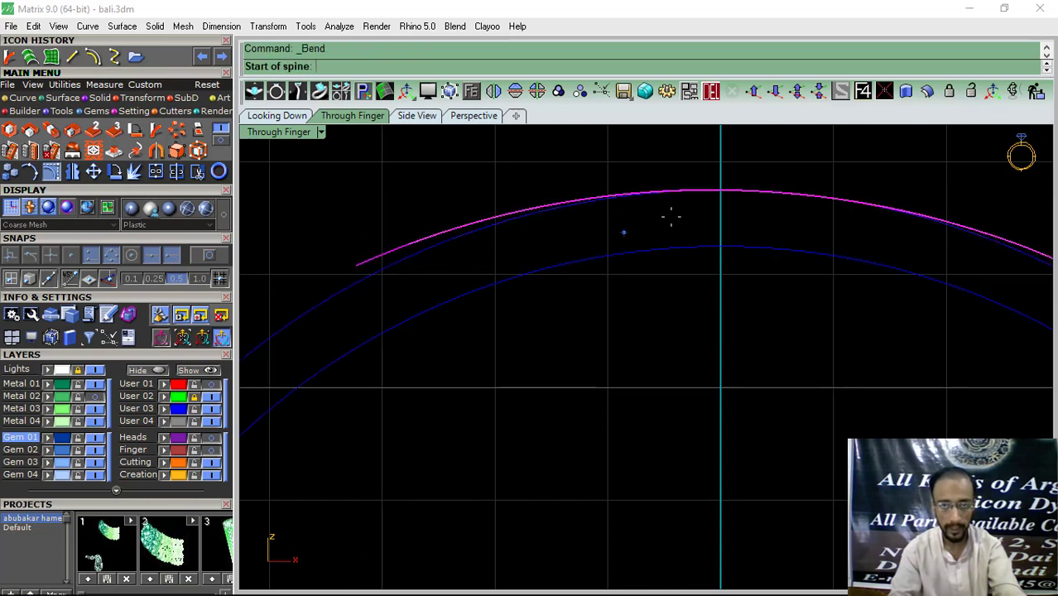
left_click(721, 192)
left_click(253, 242)
left_click(255, 262)
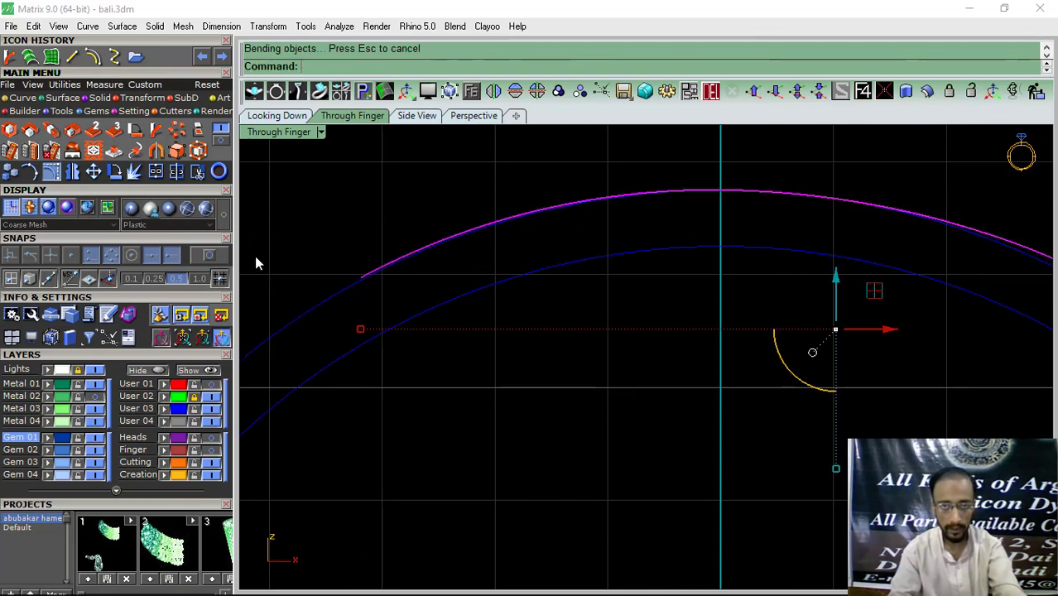
Step: Measure the straight distance between the two ends of the bent group with an aligned dimension
left_click(222, 27)
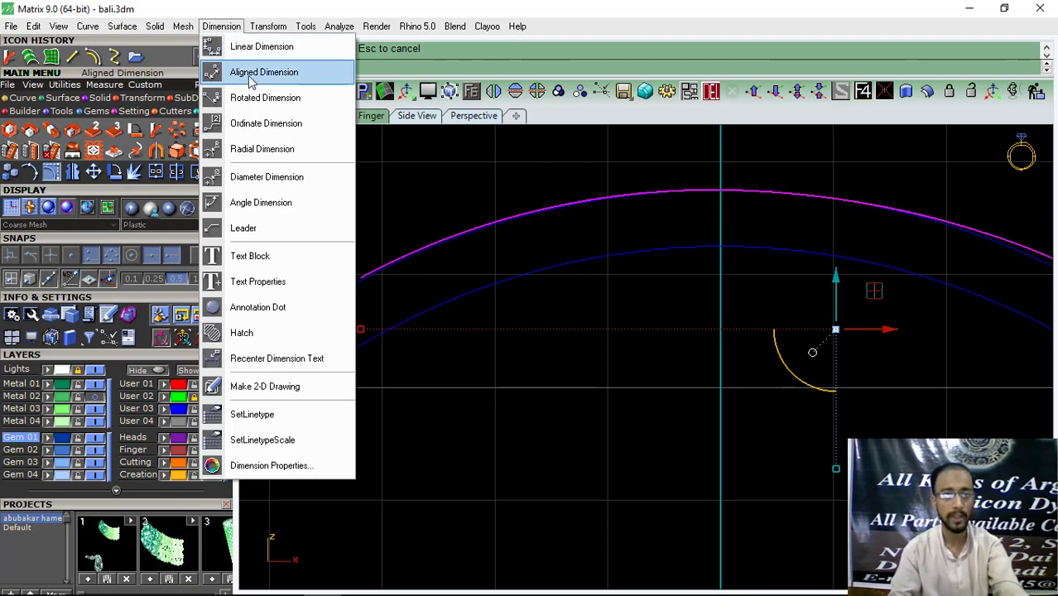
left_click(258, 71)
left_click(361, 276)
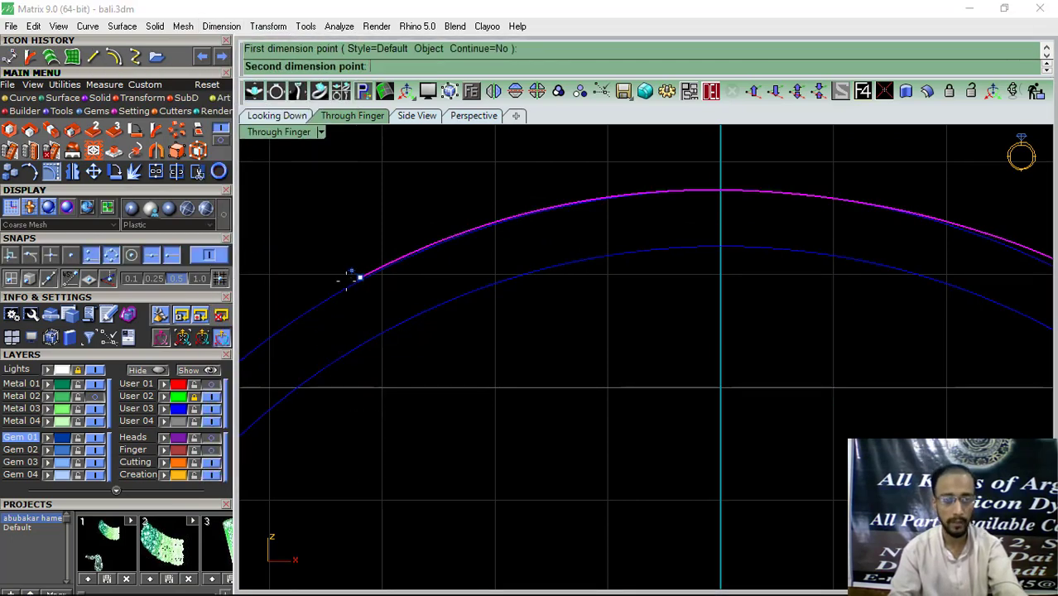
scroll(355, 249, "down", 2)
left_click(627, 296)
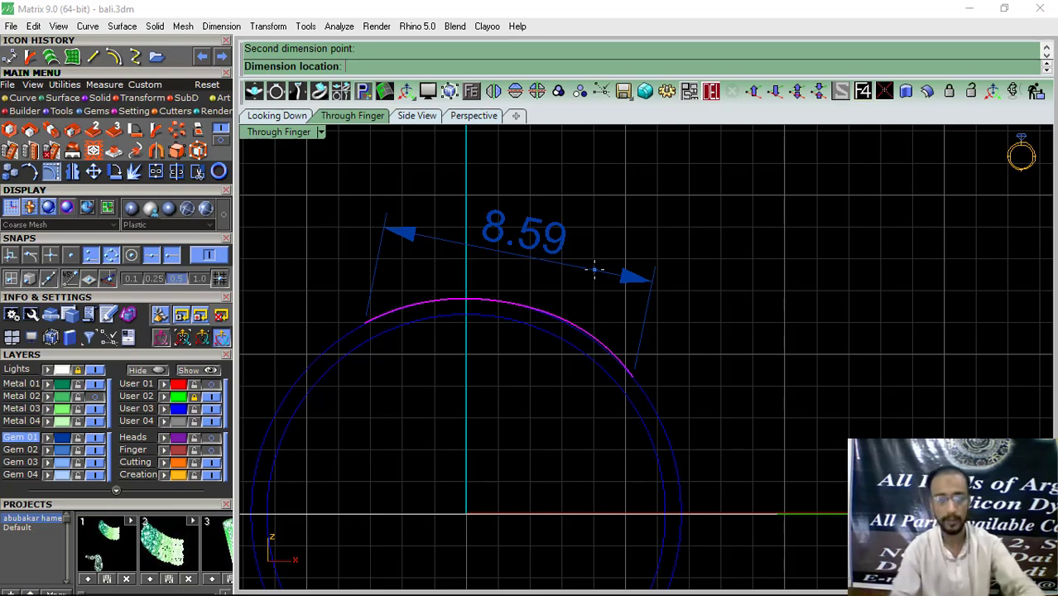
key("Escape")
right_click(588, 264)
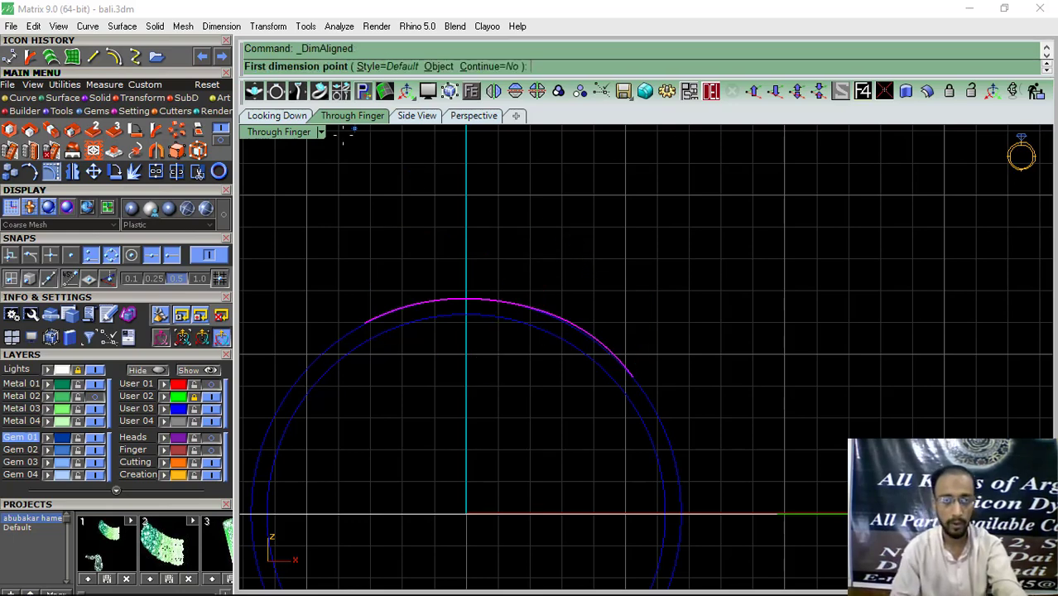
left_click(473, 116)
key("Escape")
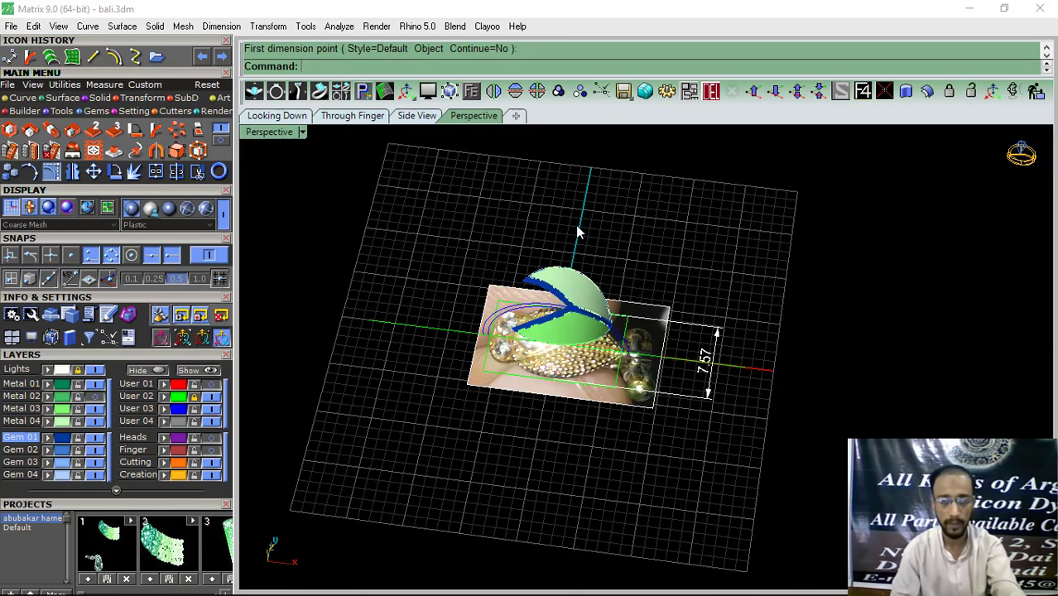
Step: Show the Finger layer again and ungroup the bent green and blue surfaces
right_click_drag(545, 322, 517, 274)
left_click(211, 450)
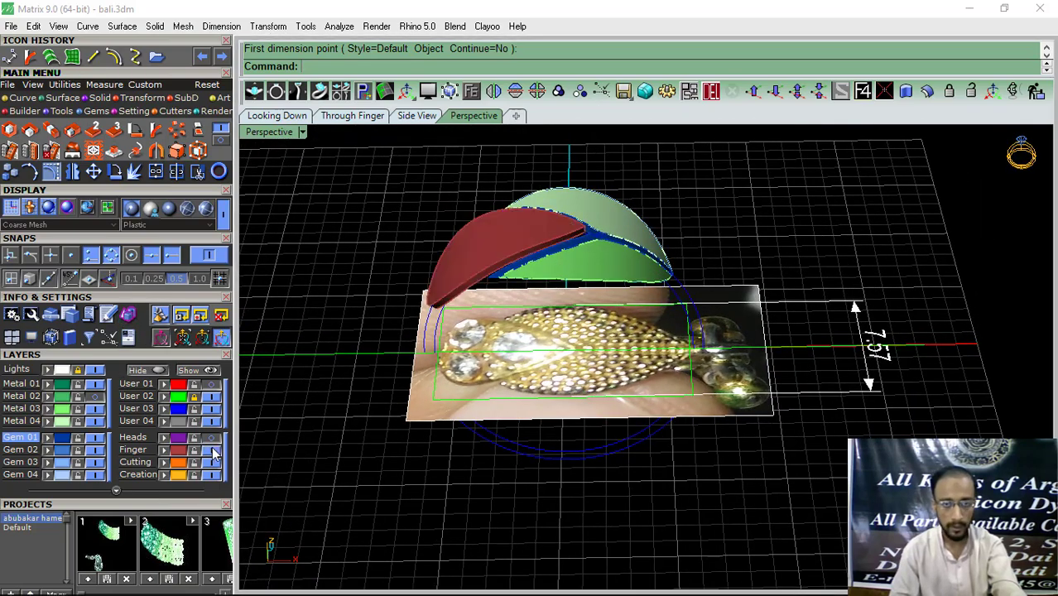
right_click_drag(514, 365, 514, 329)
scroll(609, 213, "up", 5)
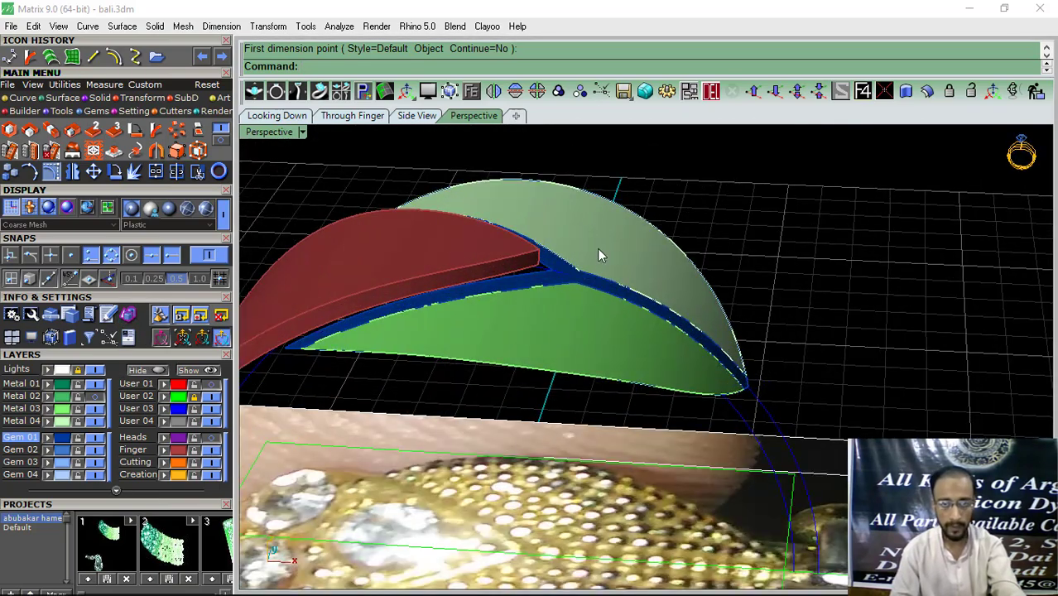
left_click(597, 249)
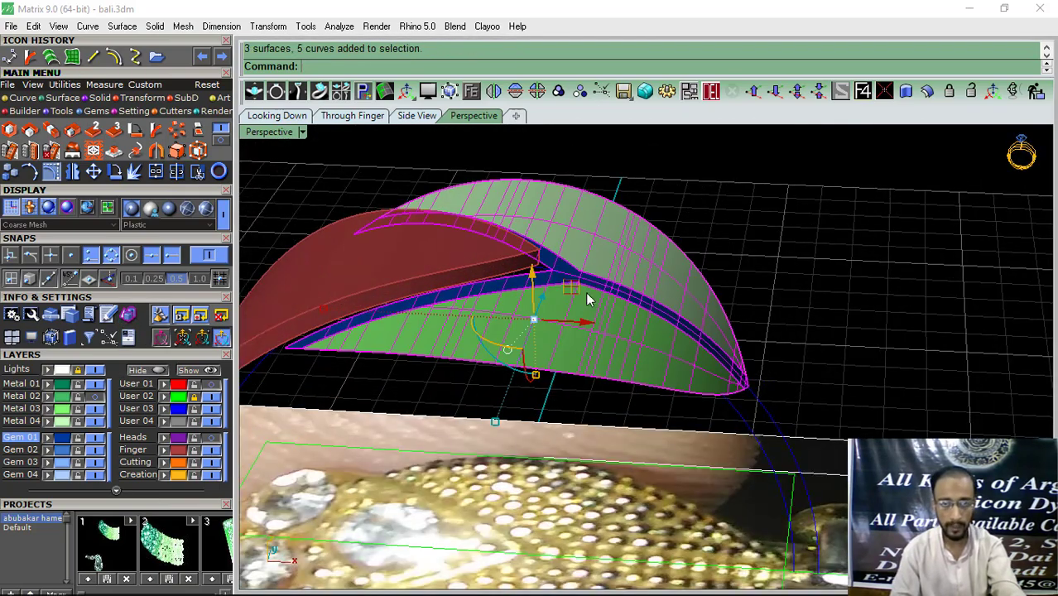
left_click(582, 92)
Step: Assign both green side surfaces to the User 04 layer and offset them outward as solids with round corners
left_click(648, 250)
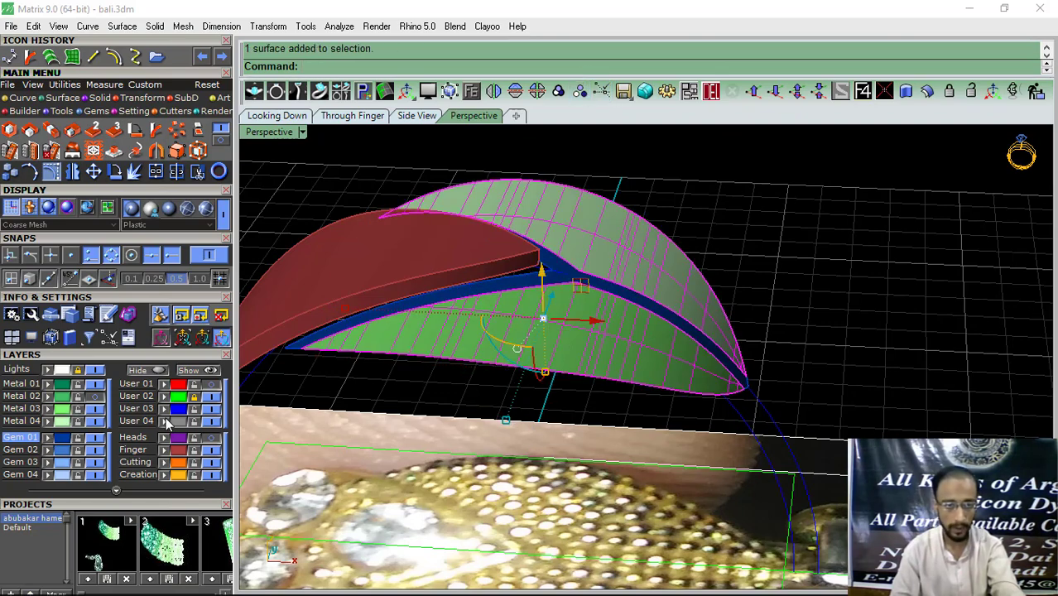
left_click(927, 91)
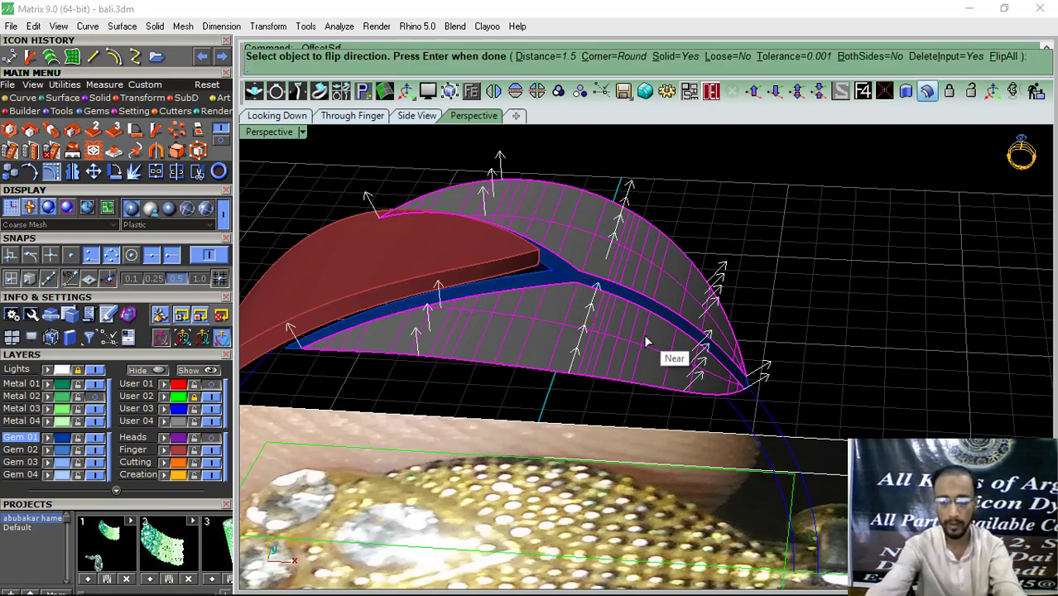
key("Return")
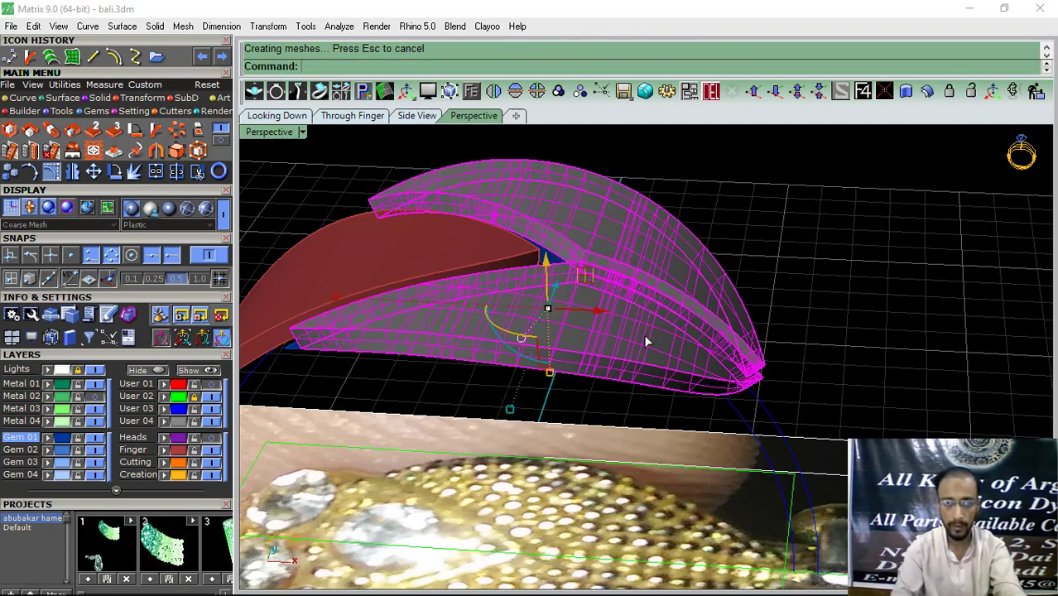
Step: Extract the teardrop-shaped face from the red solid and delete the remaining polysurface
key("Escape")
right_click_drag(588, 347, 513, 265)
left_click(101, 99)
left_click(114, 131)
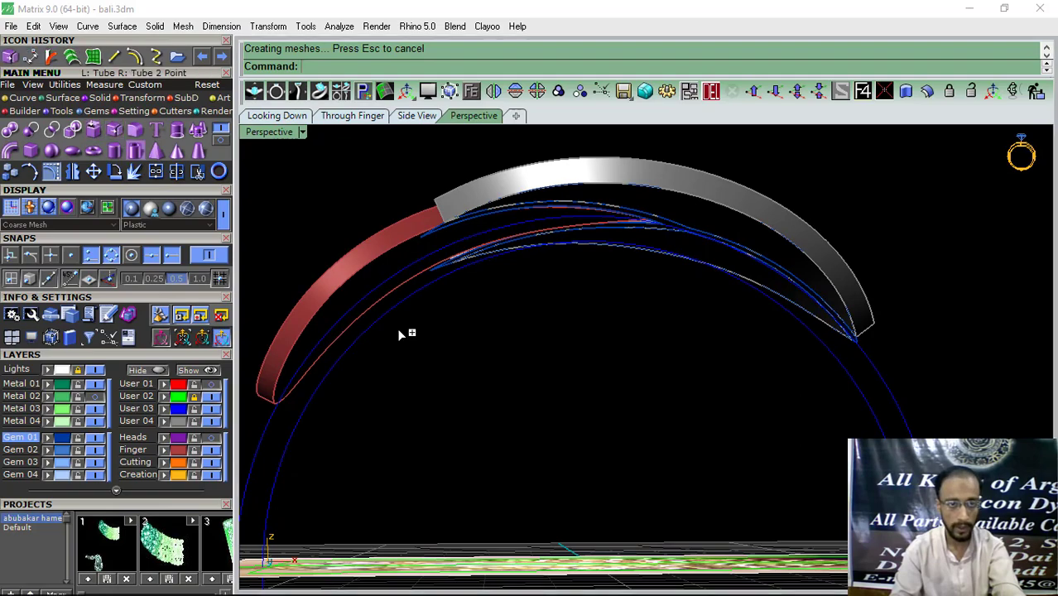
right_click_drag(397, 328, 377, 258)
left_click(321, 240)
key("Return")
left_click(322, 240)
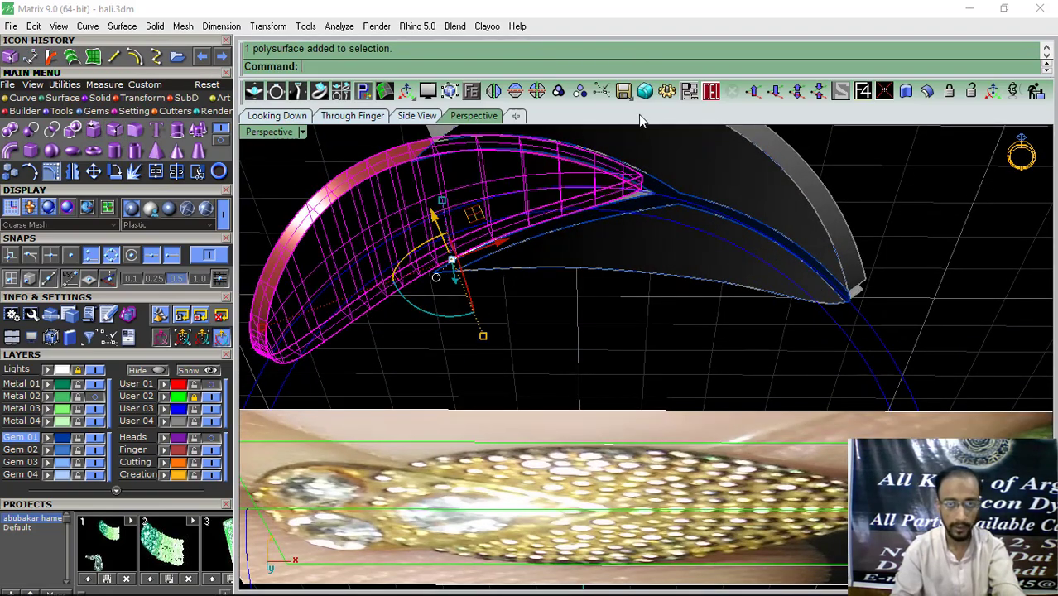
left_click(711, 90)
Step: Delete the extracted red teardrop surface so the photo's stone area is uncovered
right_click_drag(572, 216, 530, 383)
left_click(531, 384)
right_click_drag(681, 374, 660, 324, "shift")
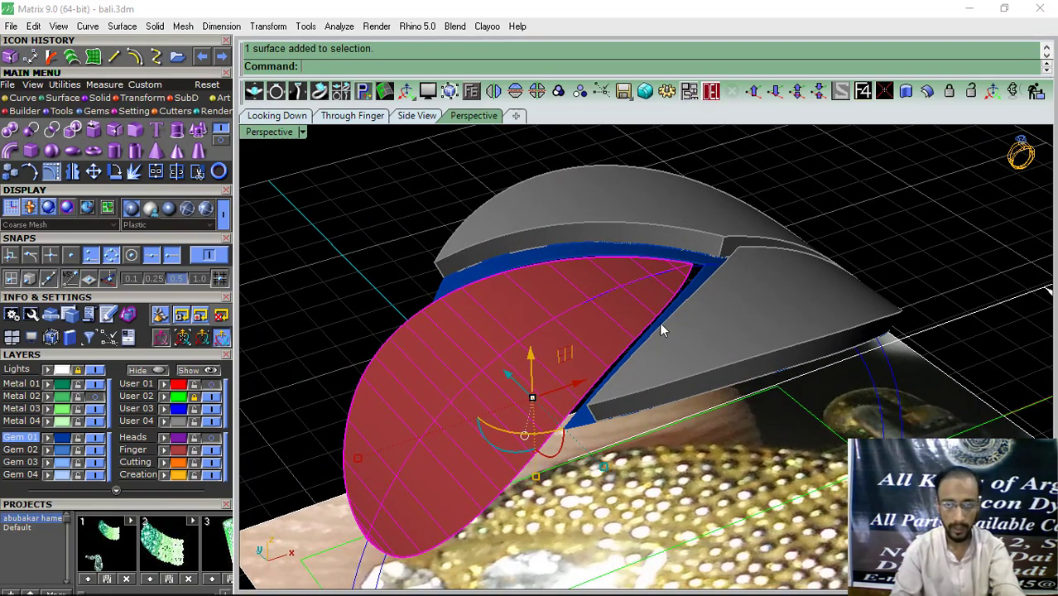
right_click_drag(835, 241, 719, 385)
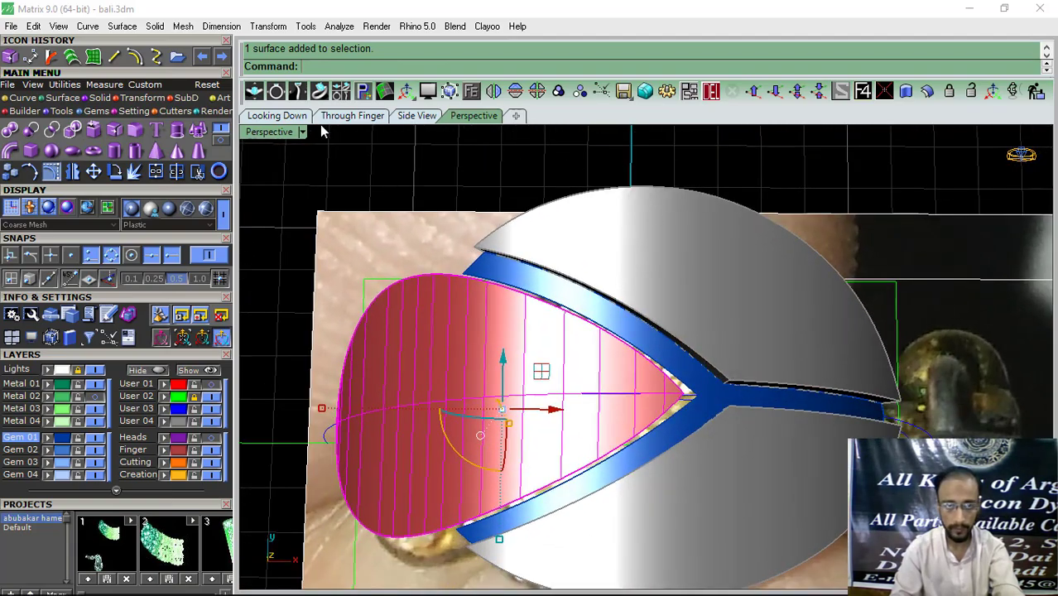
left_click(275, 116)
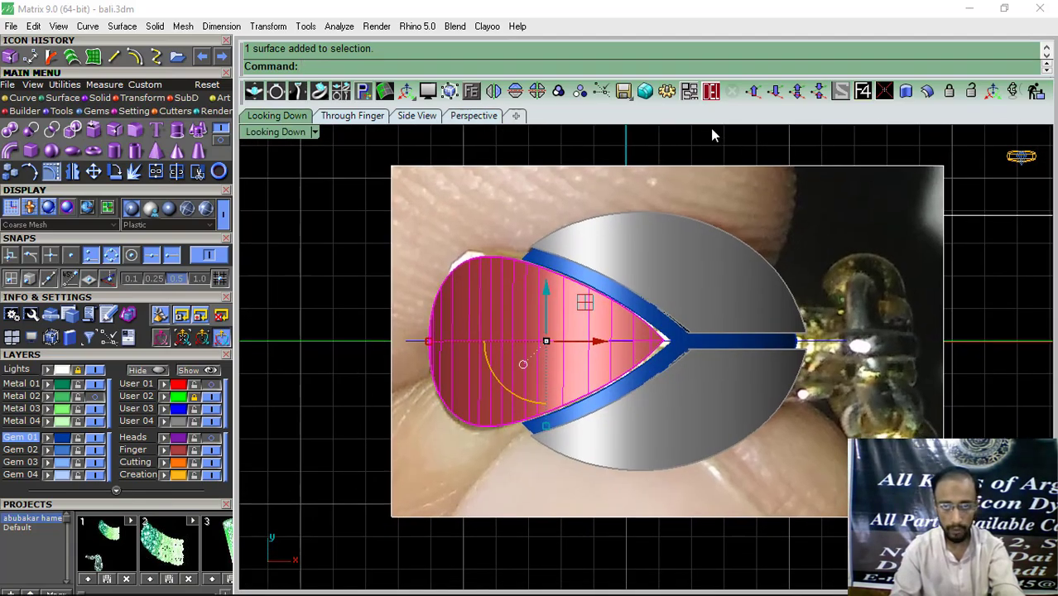
left_click(710, 91)
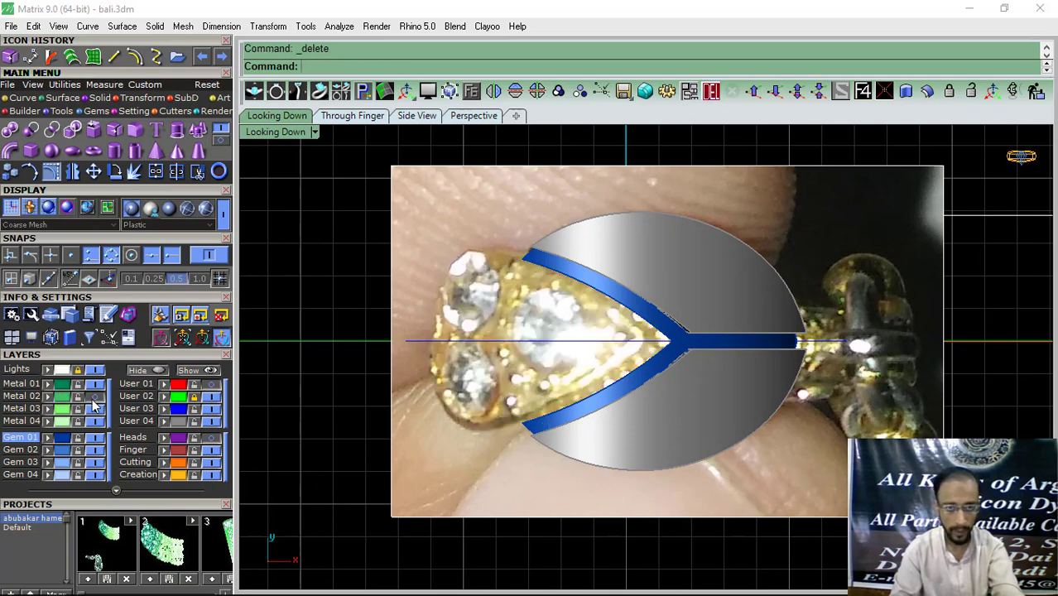
Step: Create a flat surface from the closed teardrop curve over the stones and assign it to the Finger layer
scroll(466, 274, "up", 3)
left_click(424, 322)
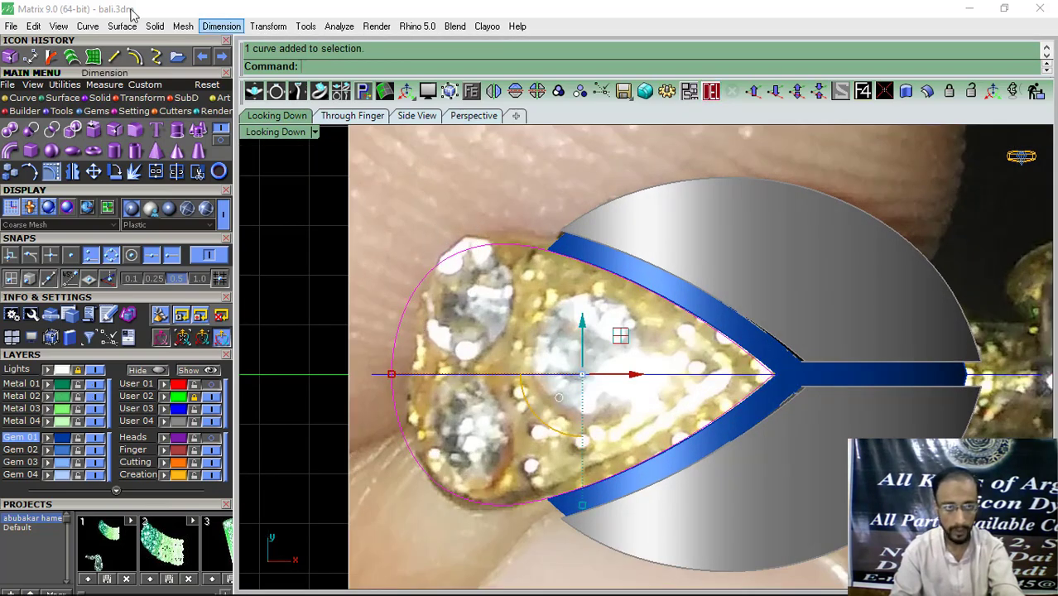
left_click(95, 58)
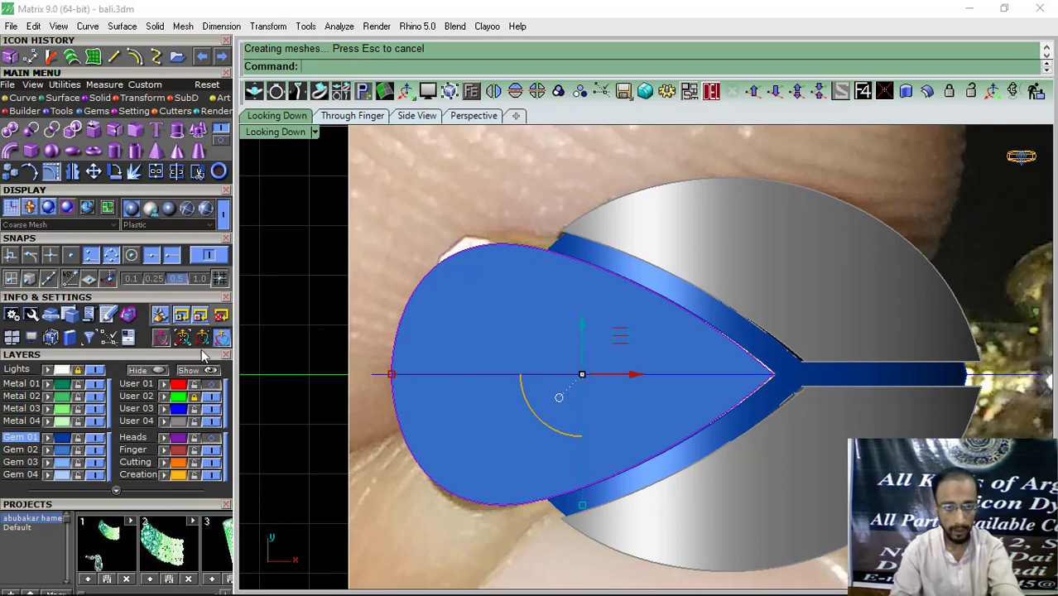
left_click_drag(592, 354, 583, 356)
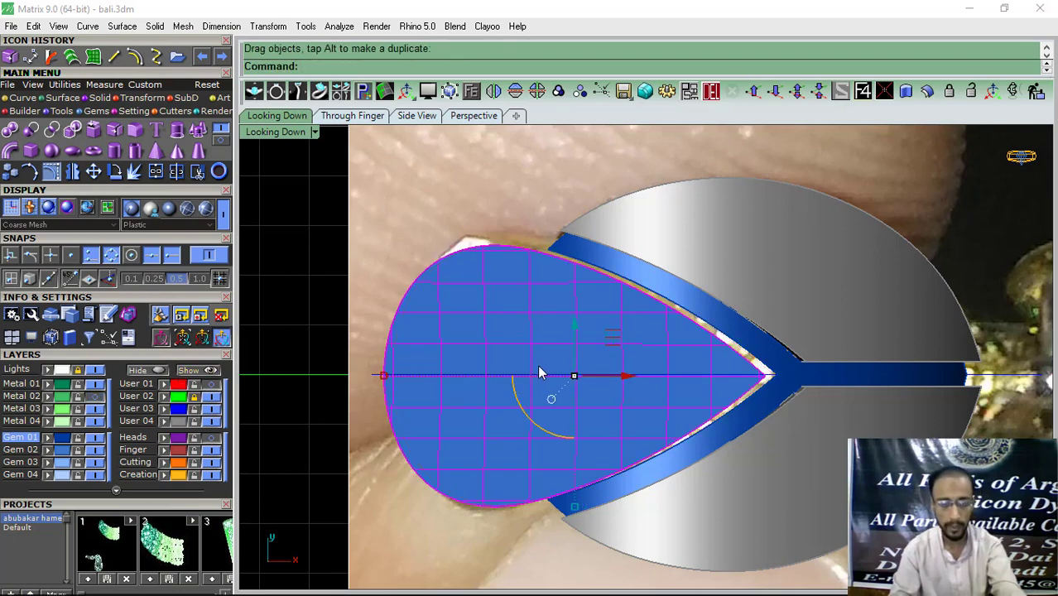
key("ctrl+z")
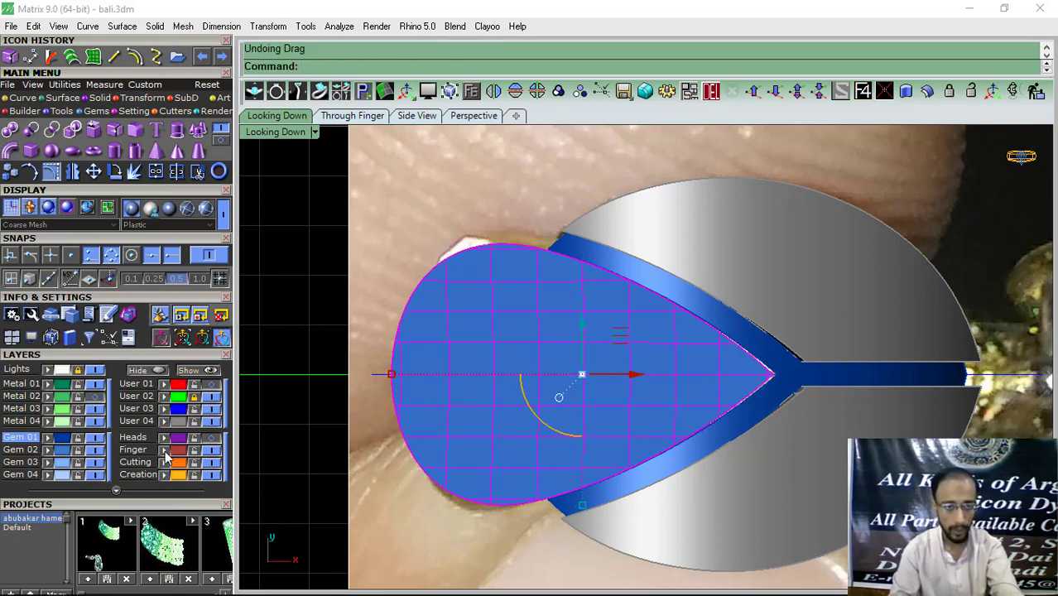
left_click(165, 451)
Step: Raise the flat teardrop surface to the top of the circles and bend its left part down with Symmetric=No
left_click(338, 116)
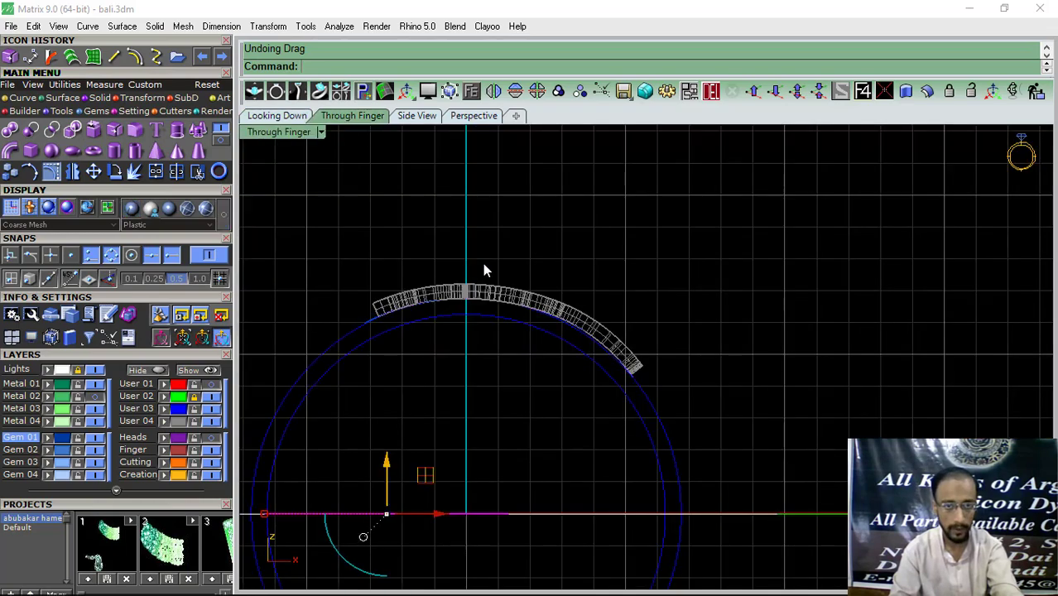
left_click_drag(431, 354, 431, 238)
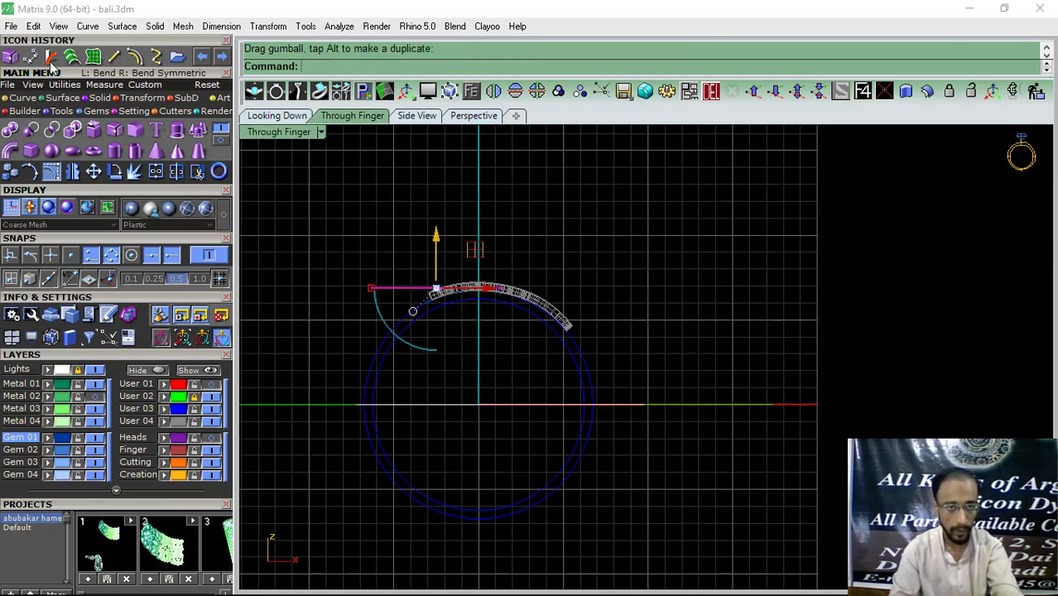
left_click(115, 171)
left_click(212, 257)
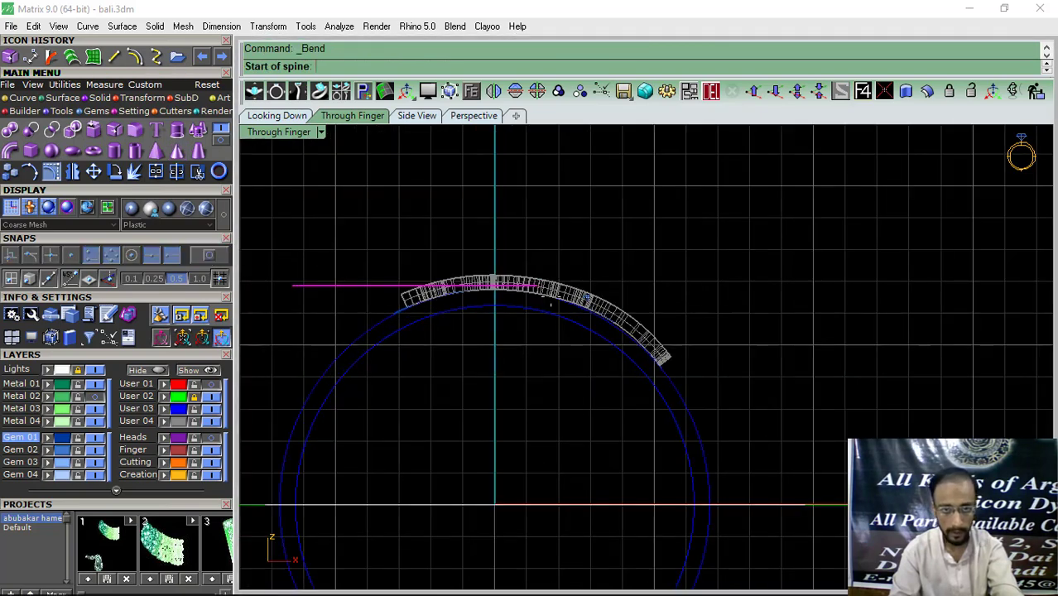
left_click(540, 287)
right_click_drag(476, 303, 601, 313)
scroll(439, 290, "up", 4)
left_click(414, 270)
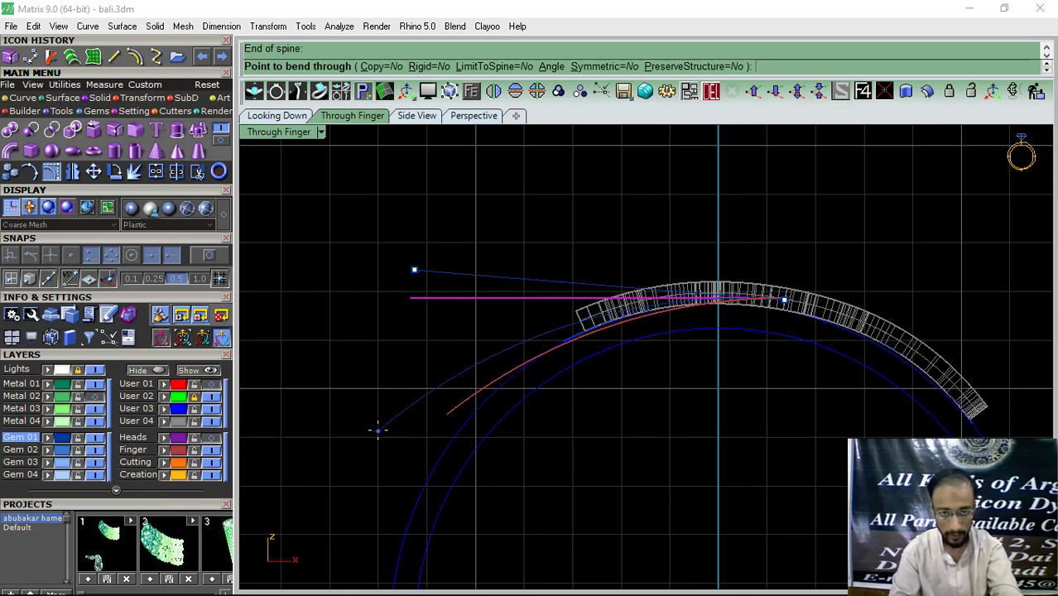
left_click(381, 424)
Step: Bend the teardrop surface's left end further down to the outer circle, starting the spine near the grey solids' left end
right_click(604, 434)
left_click(576, 339)
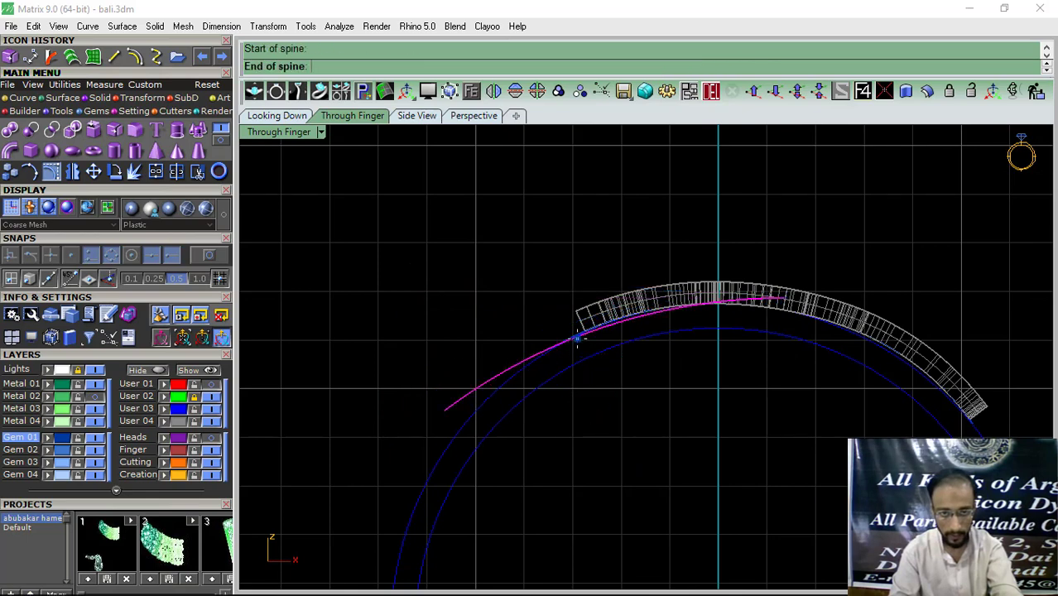
scroll(486, 380, "up", 8)
left_click(405, 346)
left_click(399, 390)
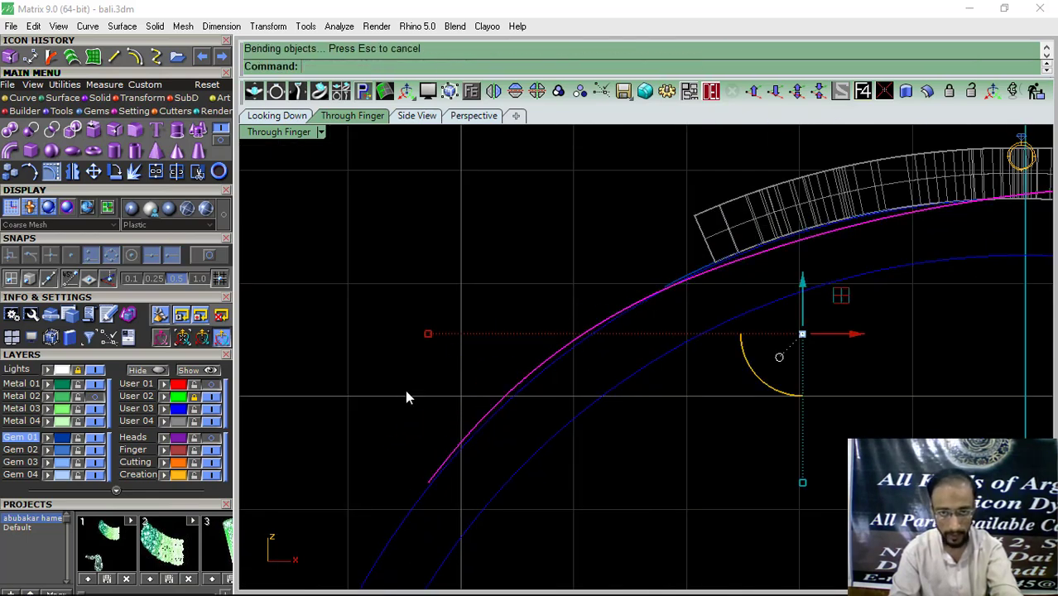
Step: Hide the User 04 layer and bend the teardrop surface's right part slightly down toward the top of the outer circle
left_click(213, 425)
scroll(427, 332, "down", 6)
scroll(608, 307, "up", 8)
right_click(588, 314)
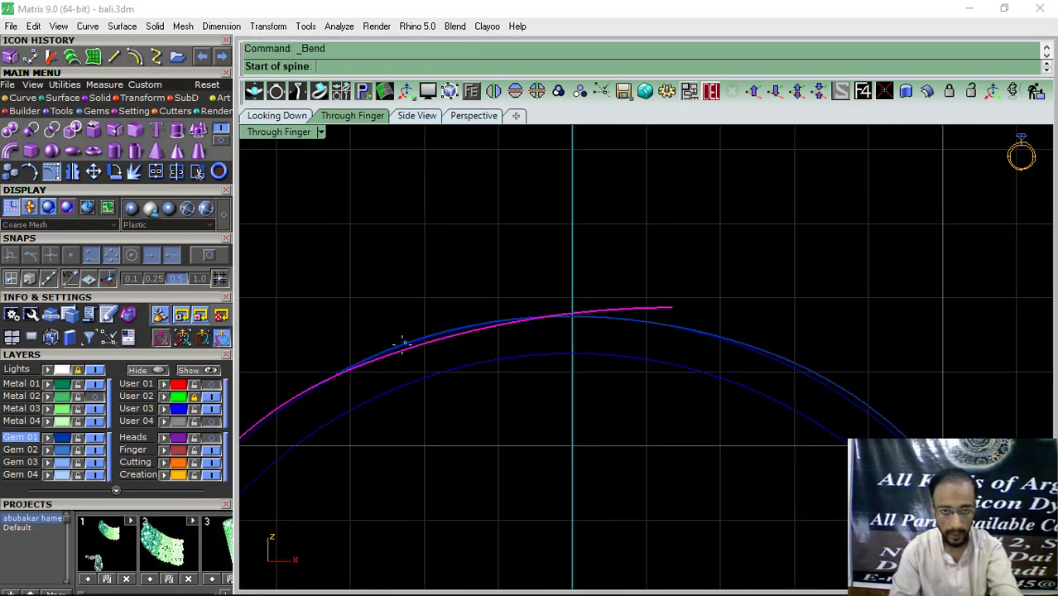
left_click(402, 345)
left_click(755, 246)
left_click(744, 264)
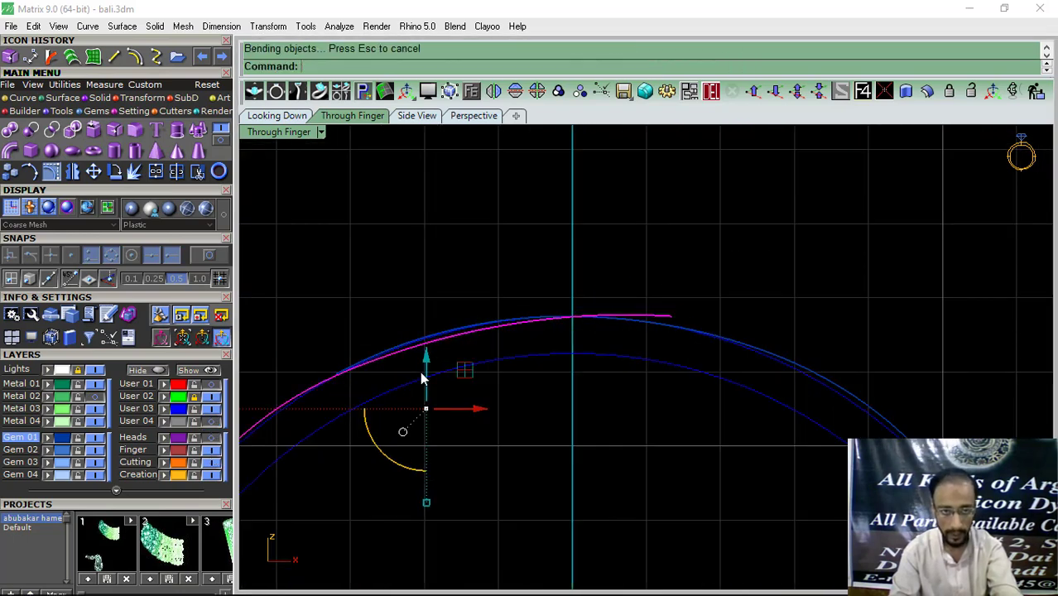
Step: Raise the teardrop surface slightly onto the outer circle and bend its right end down along the arc with Symmetric=No
left_click_drag(426, 363, 426, 356)
right_click(445, 347)
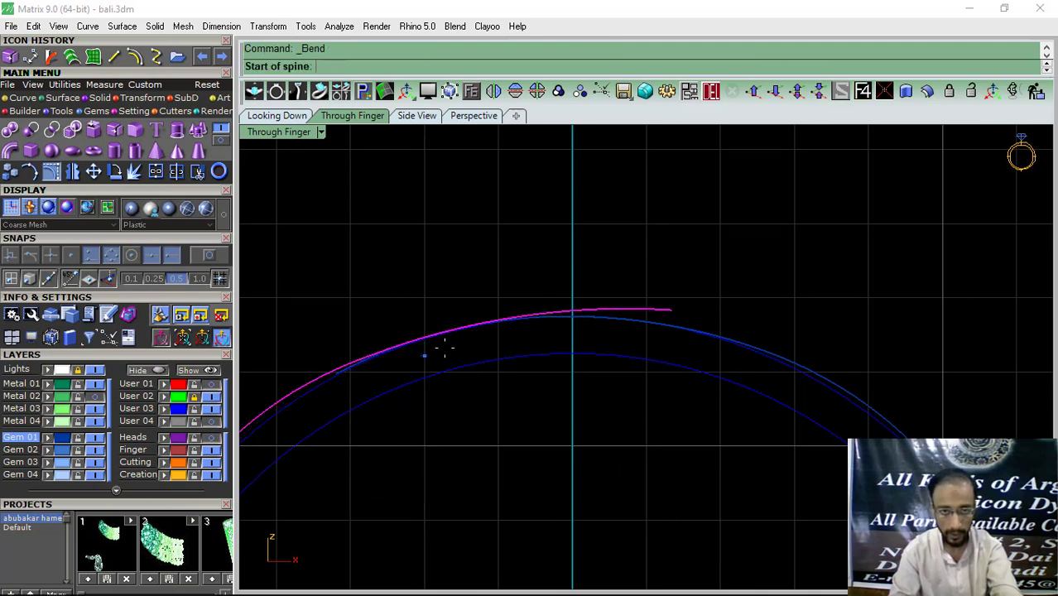
left_click(452, 329)
left_click(754, 294)
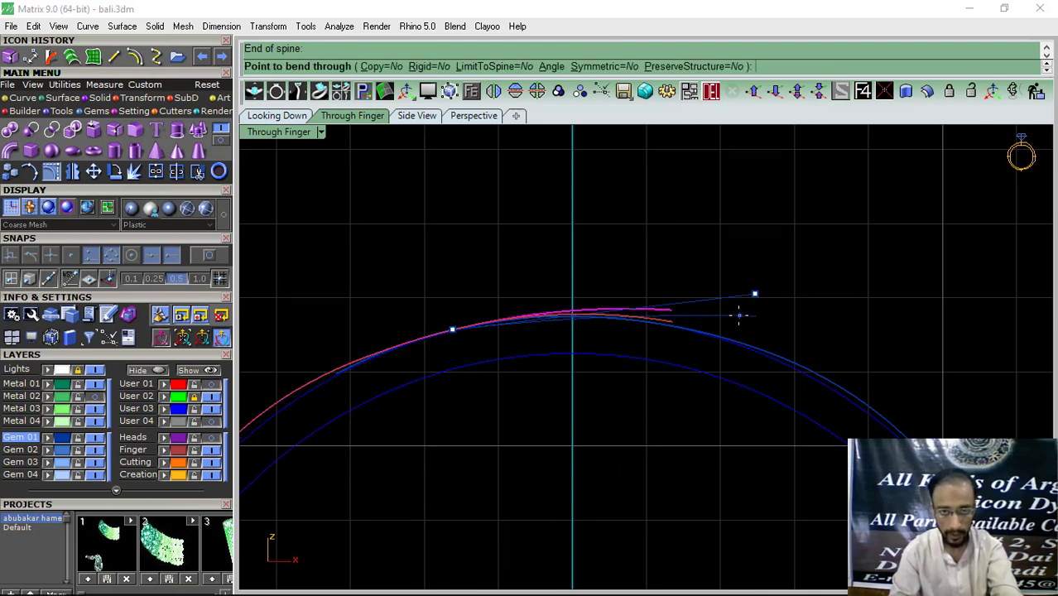
left_click(739, 315)
Step: Bend the raised teardrop surface's left part down slightly, starting the spine near the blue surface's left end
scroll(729, 250, "down", 4)
right_click(485, 344)
left_click(480, 327)
scroll(338, 402, "up", 8)
left_click(330, 404)
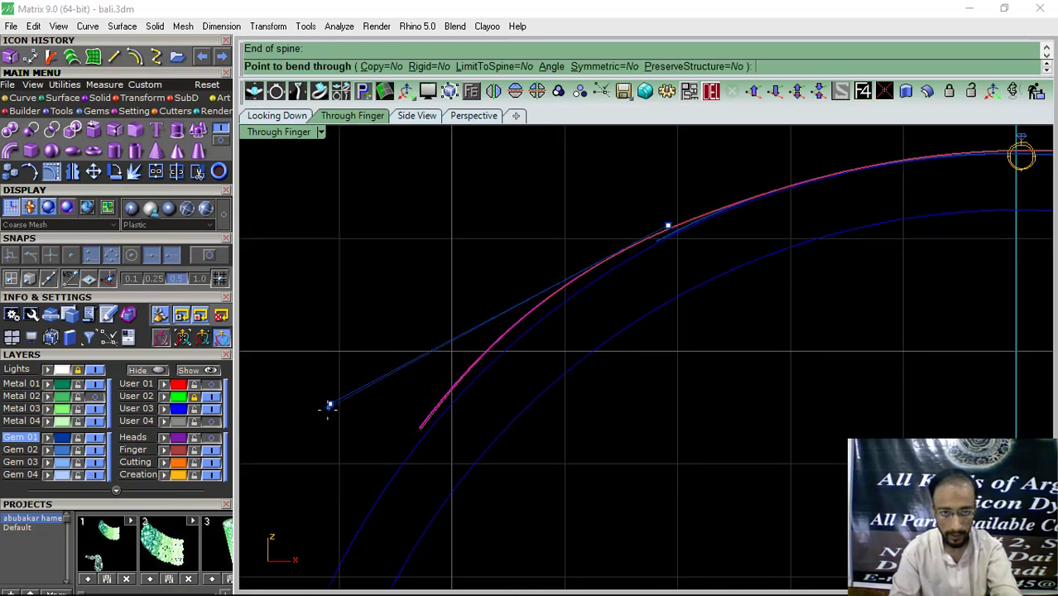
left_click(326, 413)
scroll(352, 436, "down", 10)
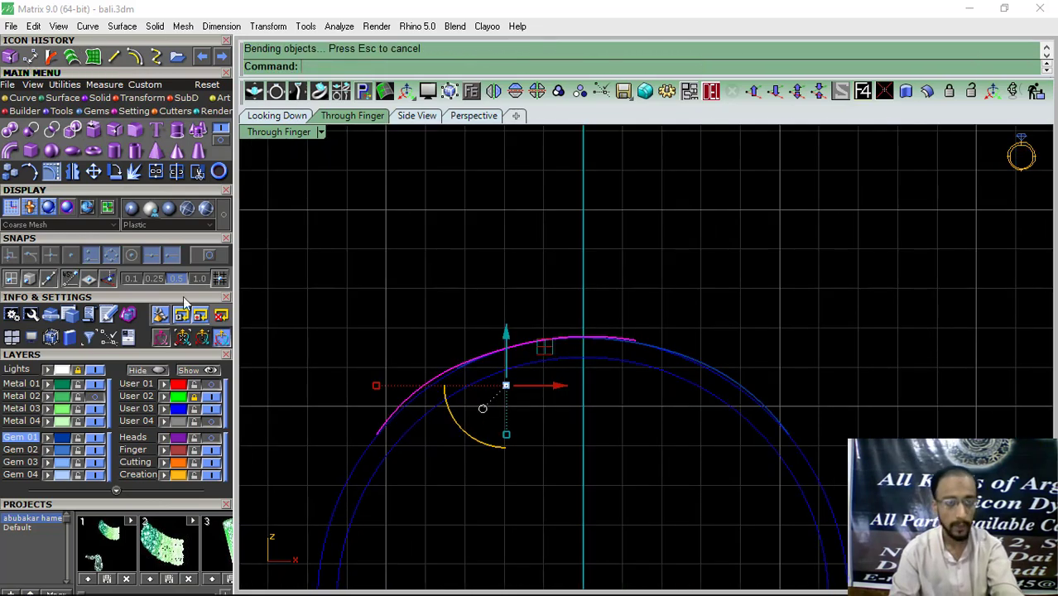
Step: Dimension the teardrop surface from its left end to its right end, placing the dimension above the arc
key("d")
left_click(208, 257)
left_click(376, 434)
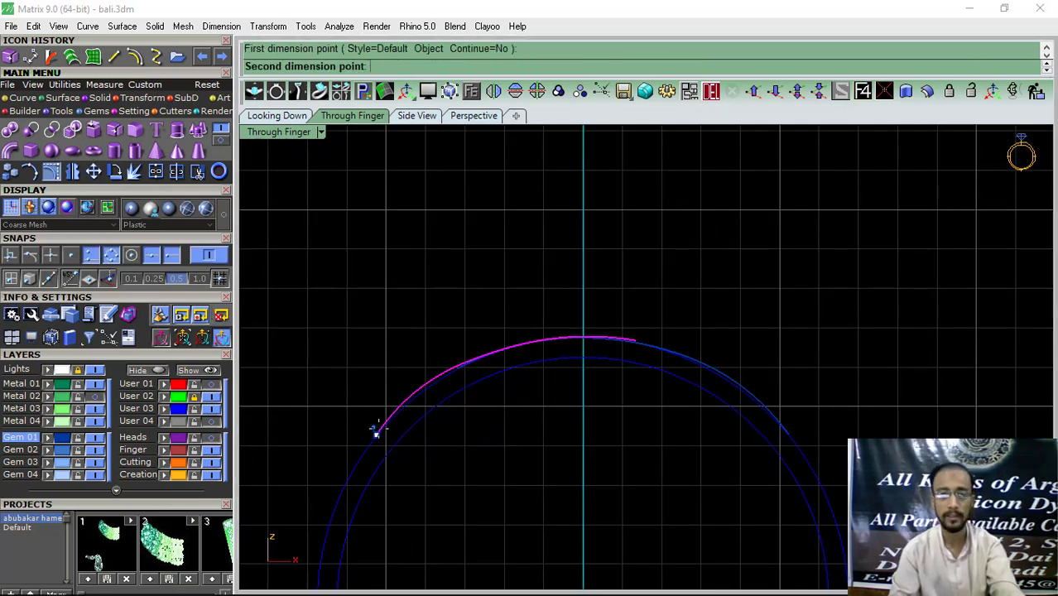
left_click(636, 337)
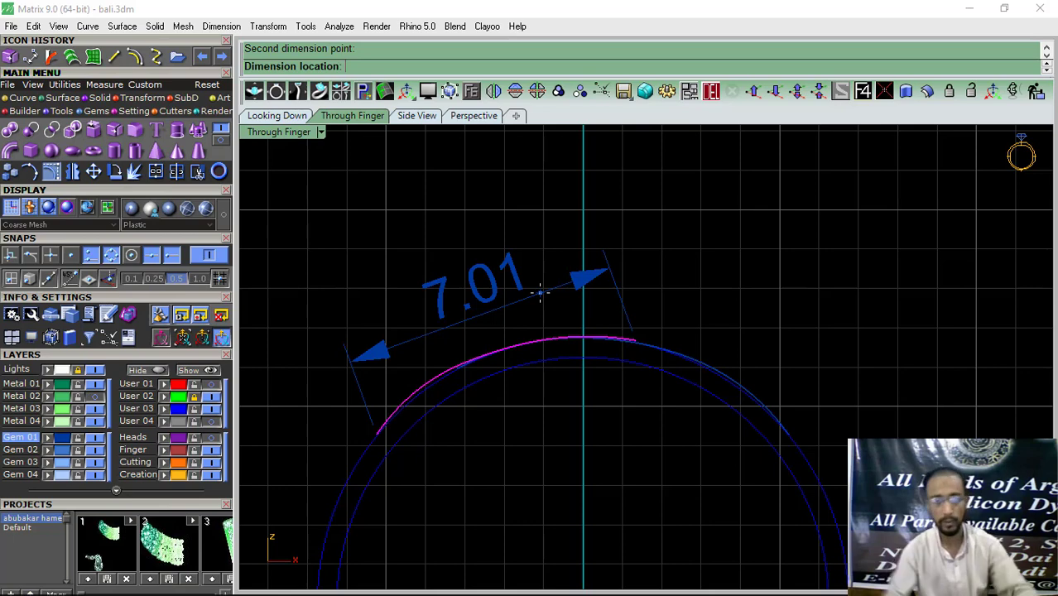
left_click(488, 271)
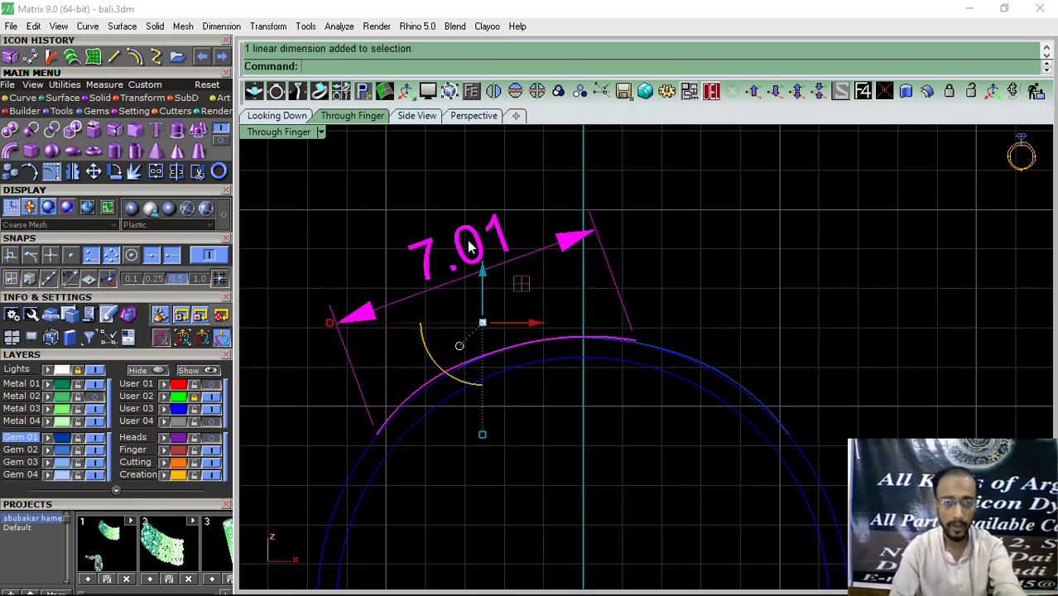
Step: Stretch the teardrop surface and its dimension with Scale1D from the right end, to a length of about 8.30
left_click_drag(459, 381, 473, 384, "ctrl")
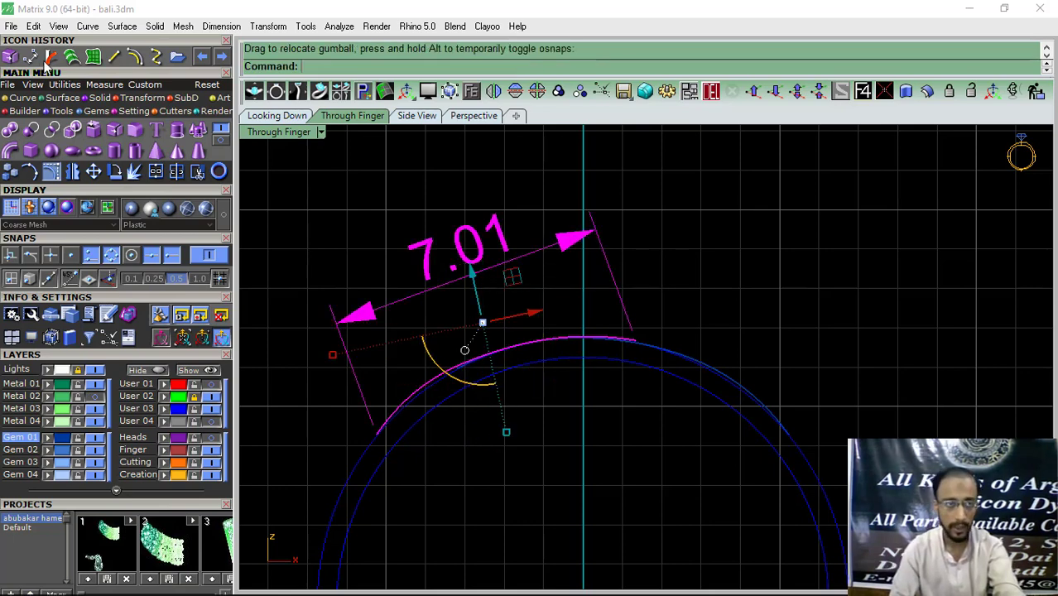
left_click(142, 97)
left_click(72, 130)
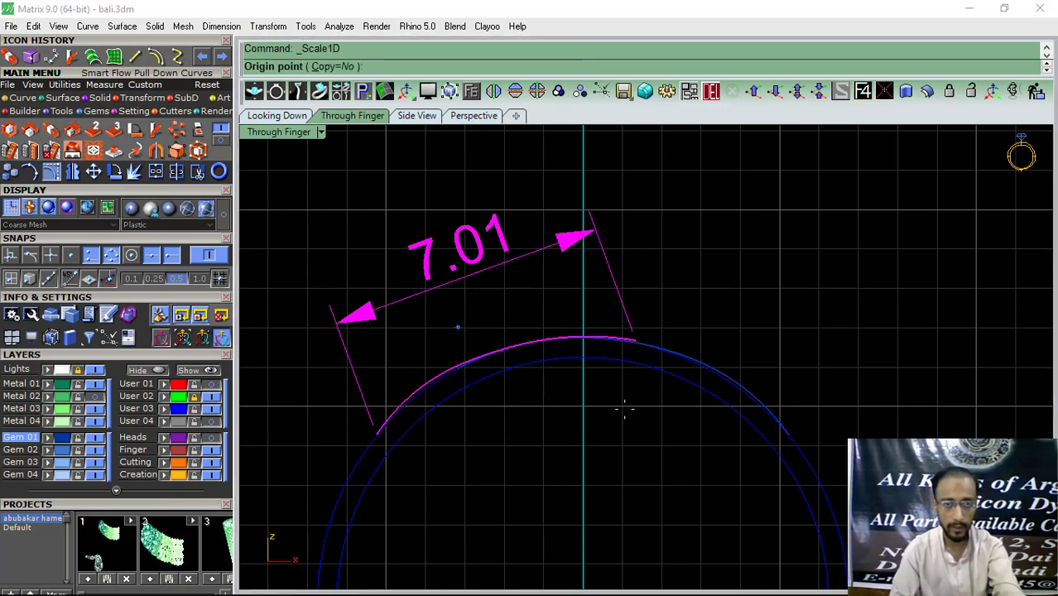
left_click(633, 339)
right_click_drag(295, 400, 387, 385)
left_click(387, 409)
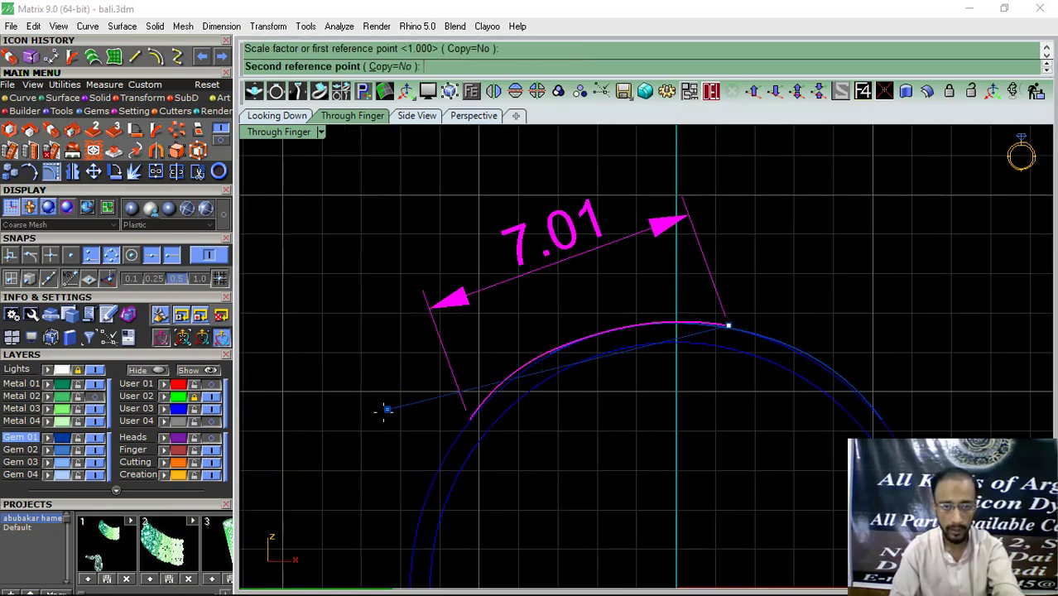
left_click(330, 448)
Step: Shorten the teardrop surface with Scale1D from its right end to about 8.08, and delete the length dimension
right_click(635, 449)
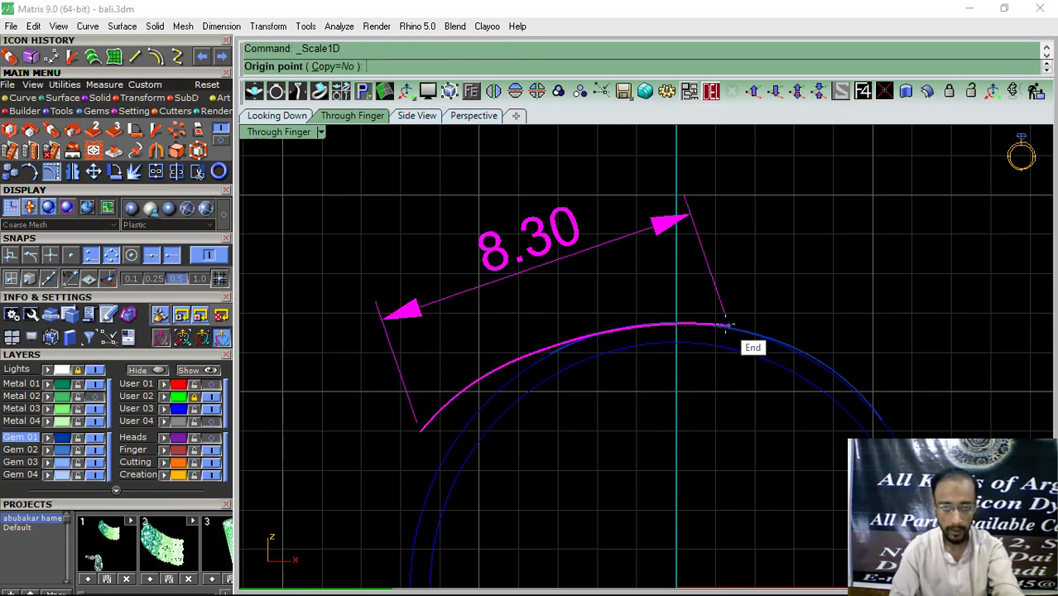
left_click(728, 326)
left_click(347, 457)
left_click(356, 458)
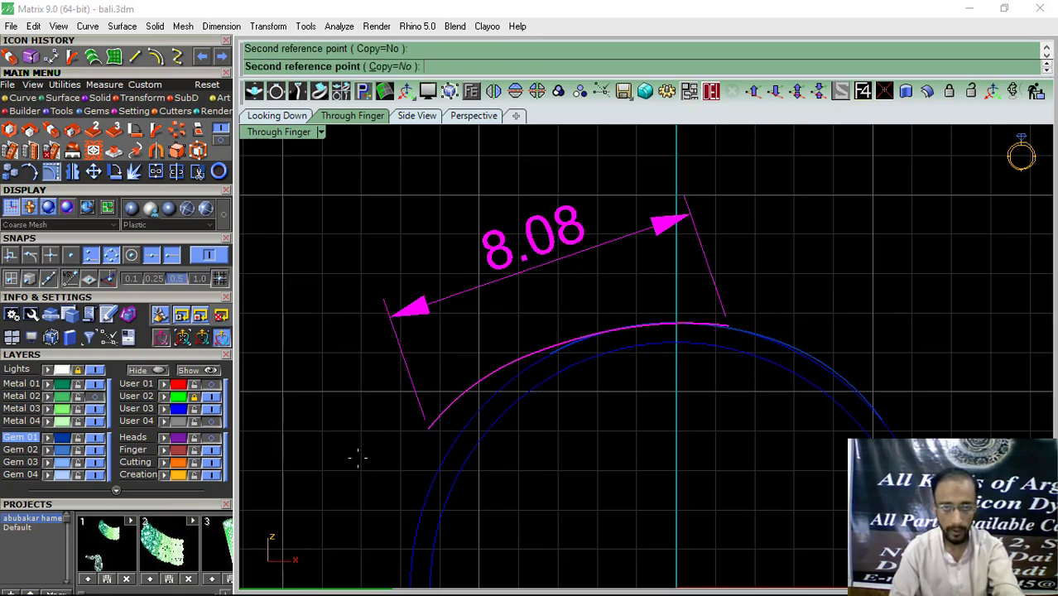
left_click(499, 283)
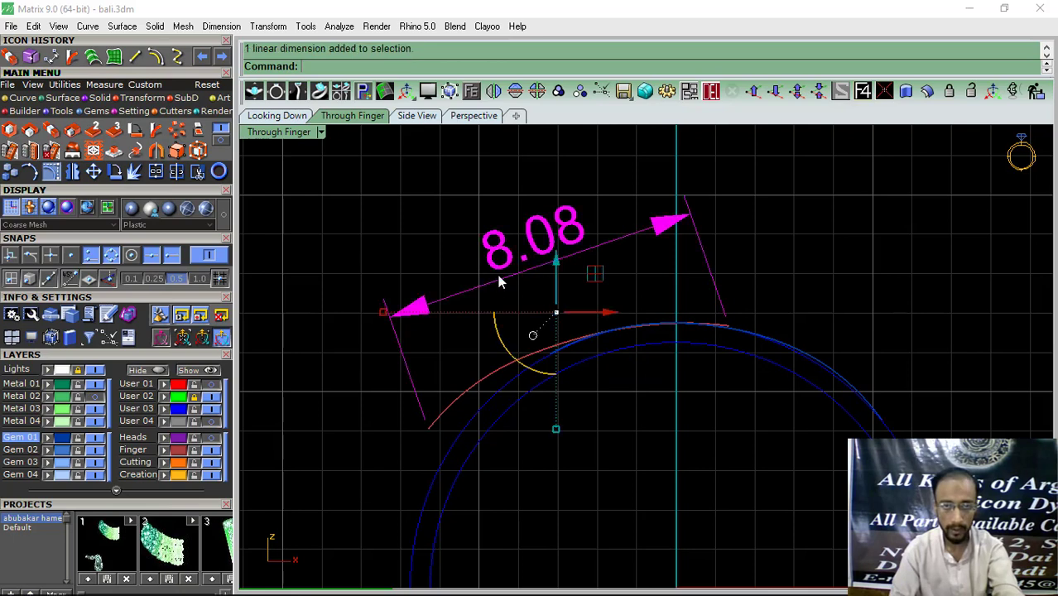
left_click(711, 92)
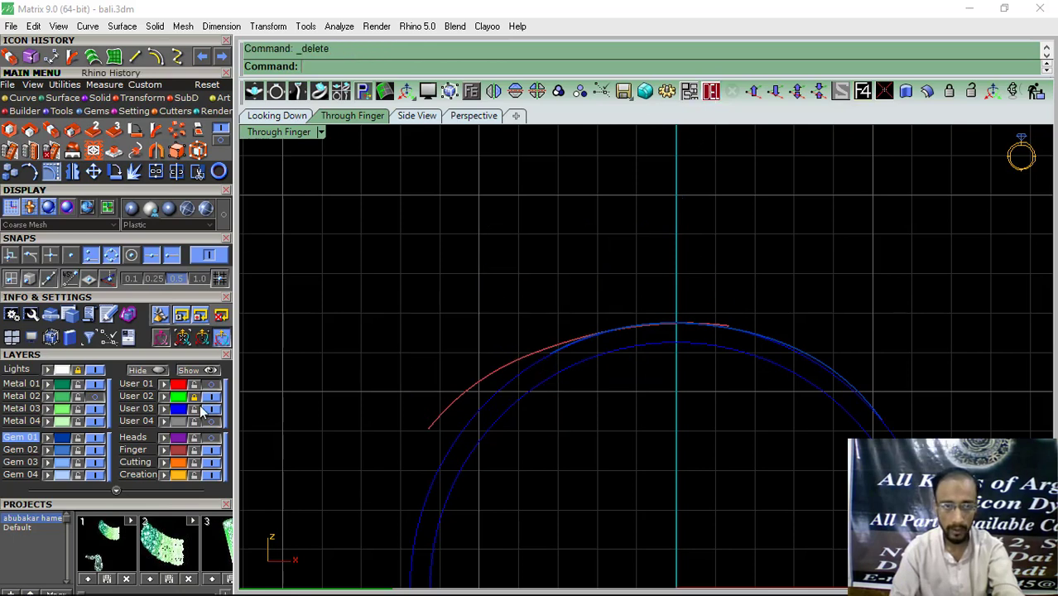
Step: Bend the stretched teardrop surface's left end down to the outer circle and check its fit against the photo from above and in perspective
left_click(441, 423)
left_click(156, 130)
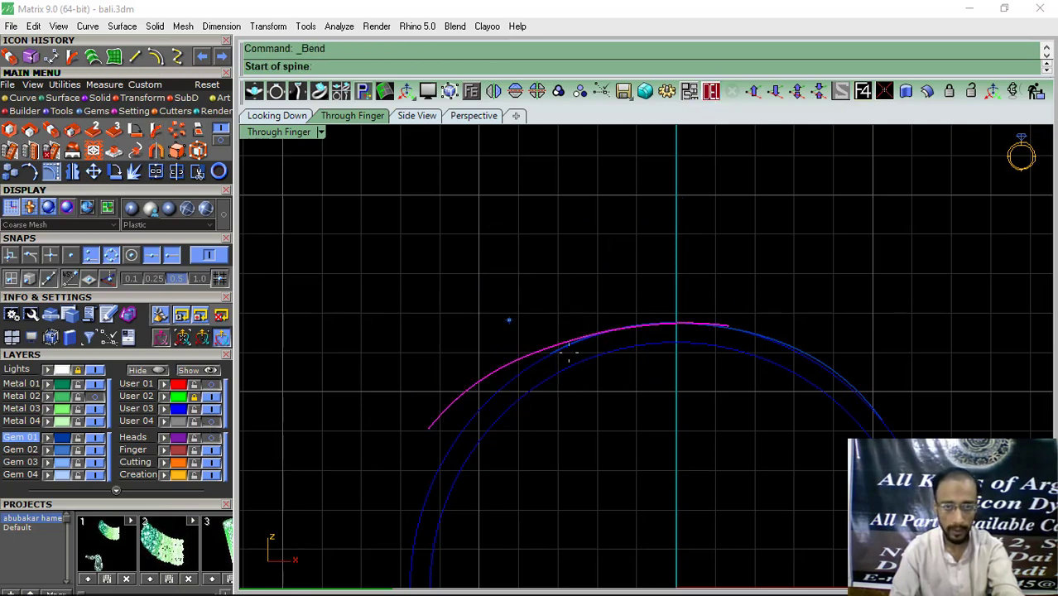
scroll(570, 340, "up", 2)
left_click(571, 336)
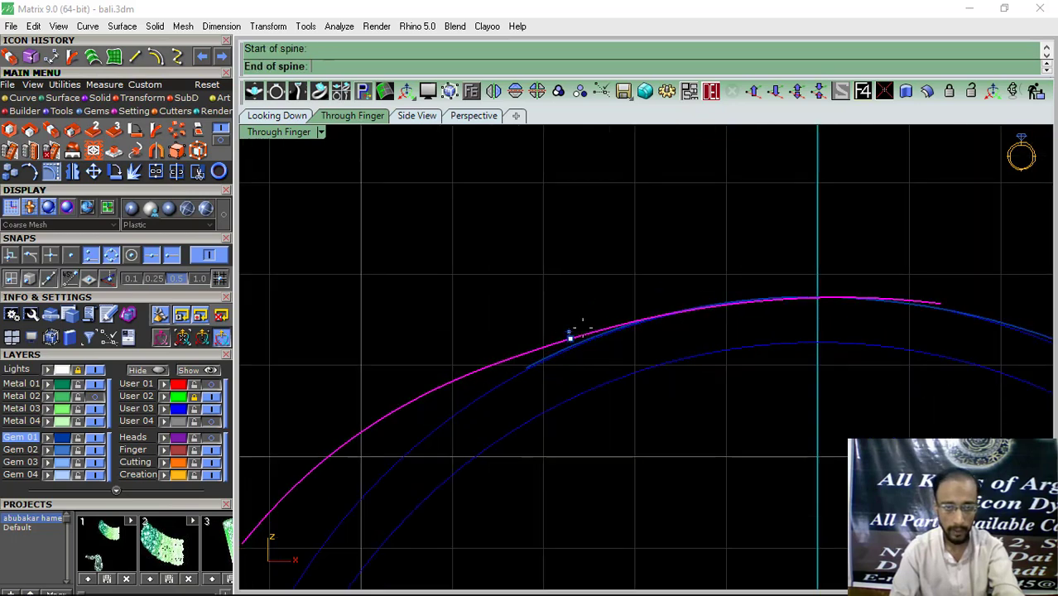
scroll(570, 335, "down", 2)
left_click(310, 339)
left_click(314, 377)
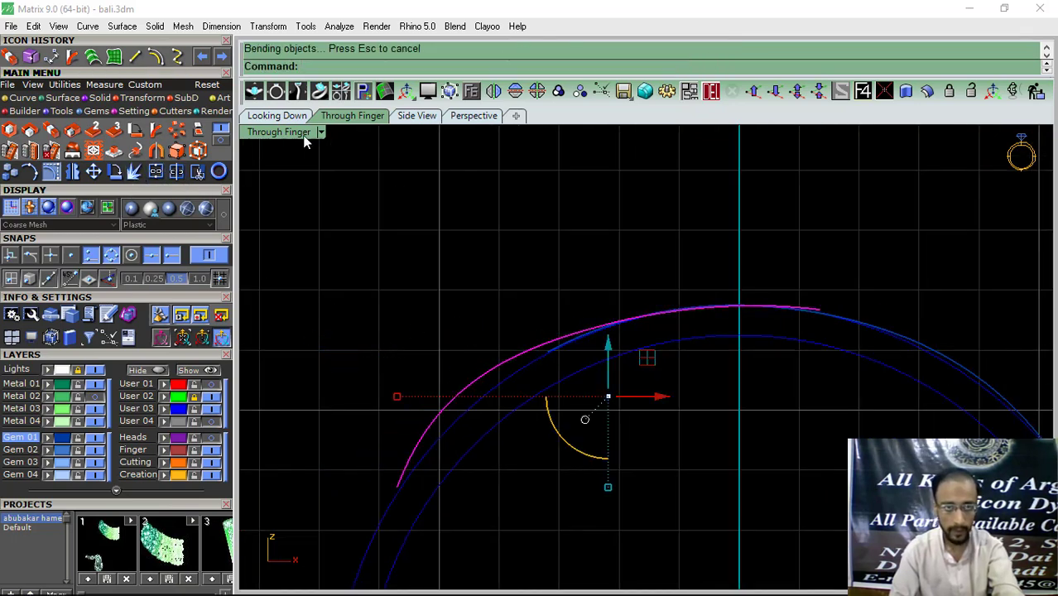
left_click(274, 116)
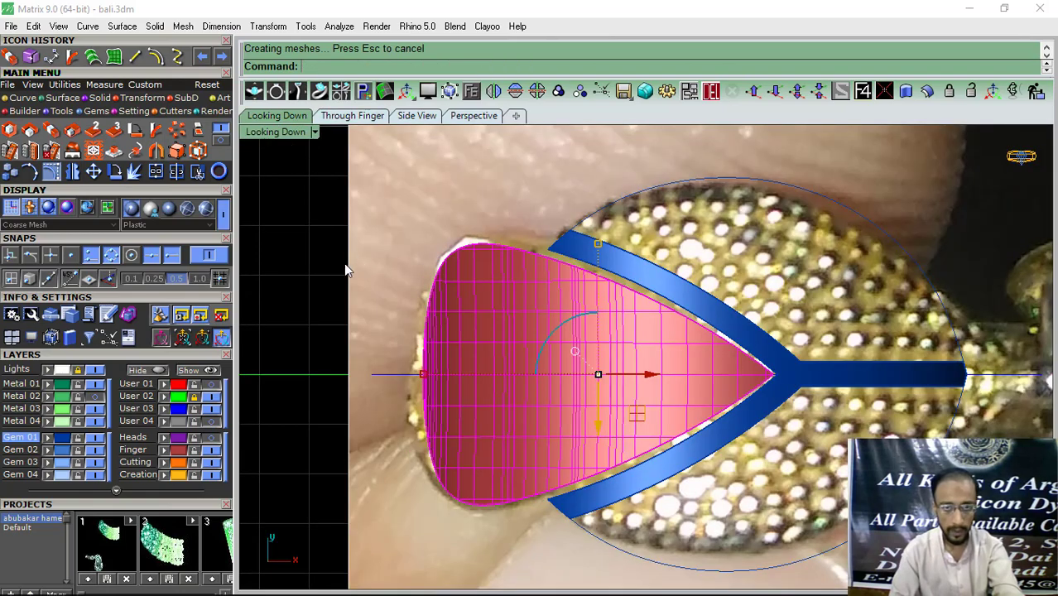
left_click(473, 116)
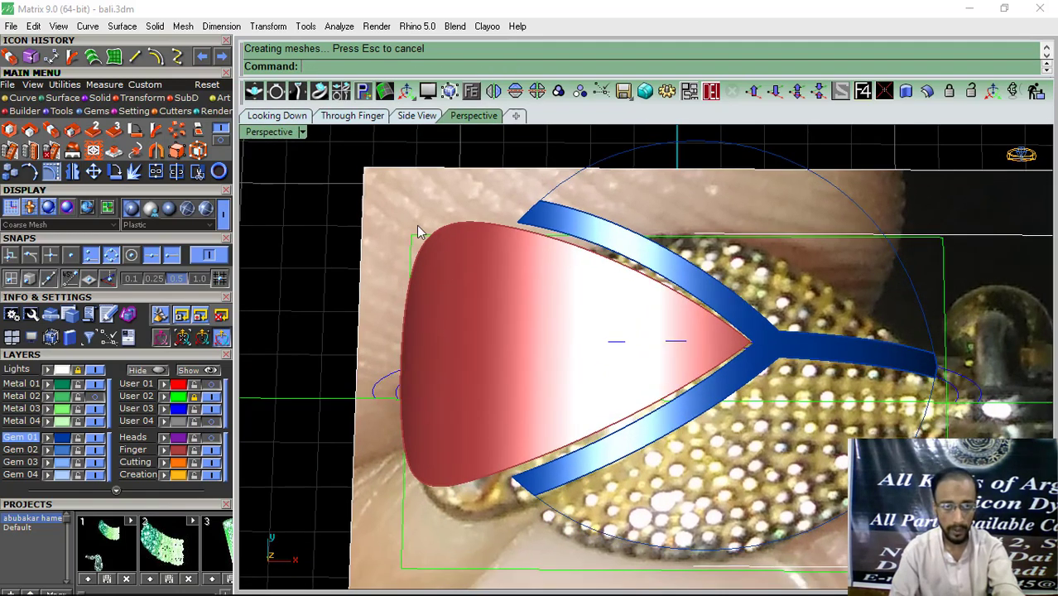
Step: Extrude the outer profile circle with BothSides=Yes into an open cylinder extending past both edges of the photo
left_click(352, 115)
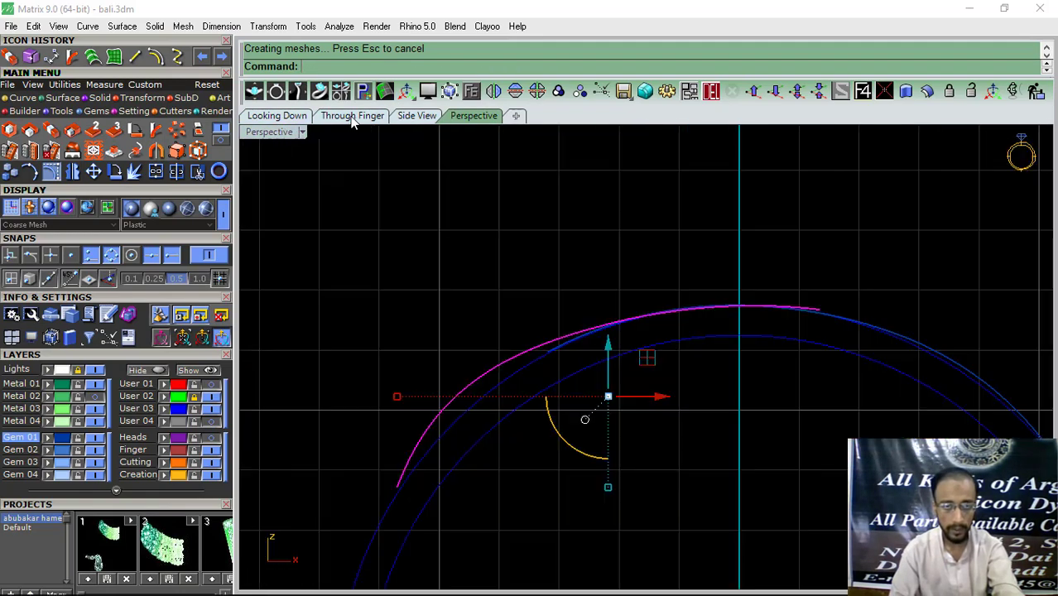
scroll(513, 399, "up", 5)
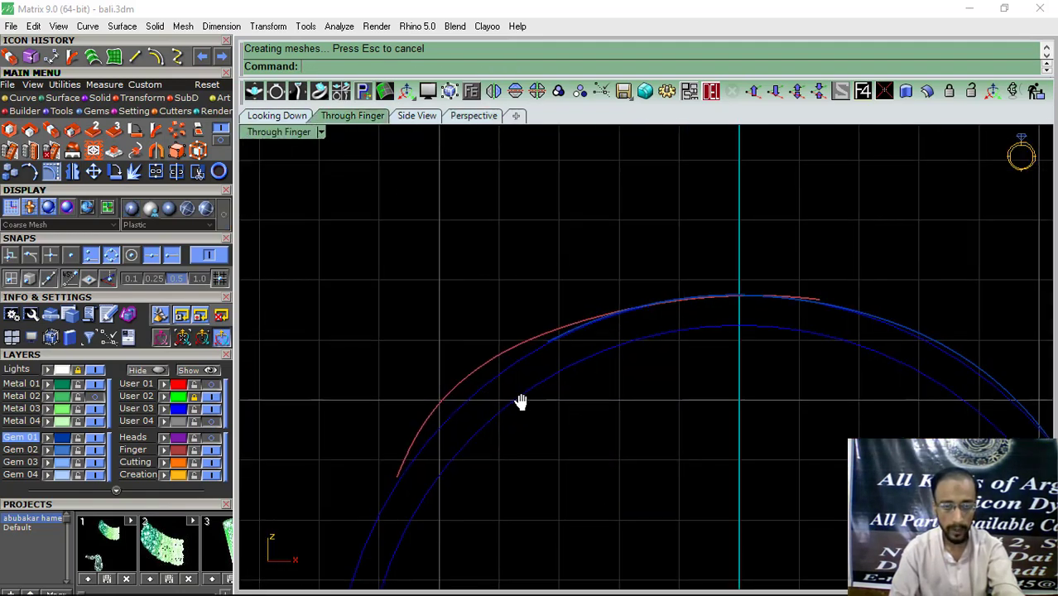
left_click(472, 405)
left_click(469, 116)
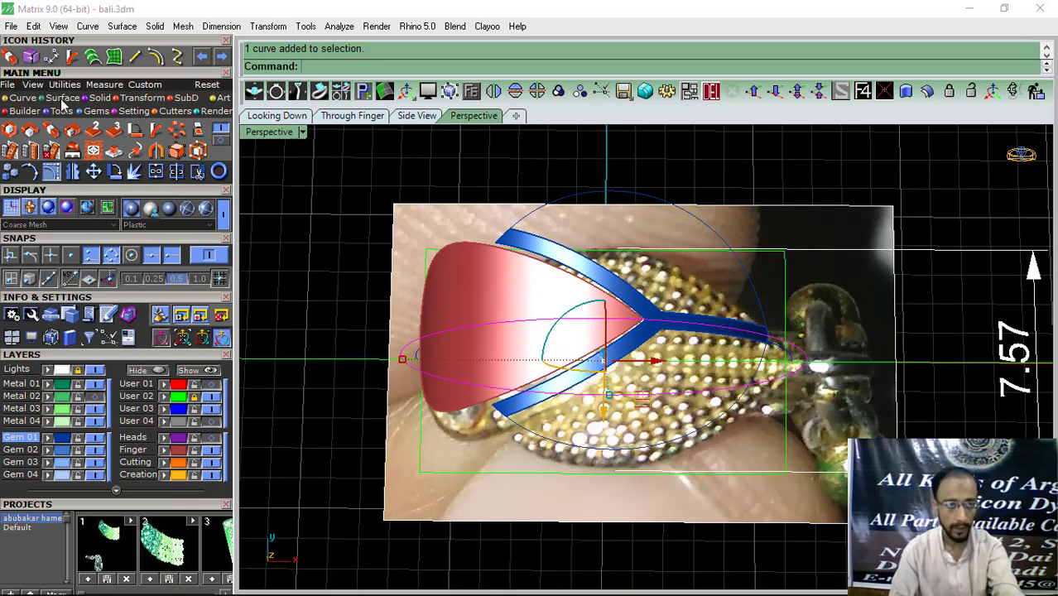
left_click(62, 98)
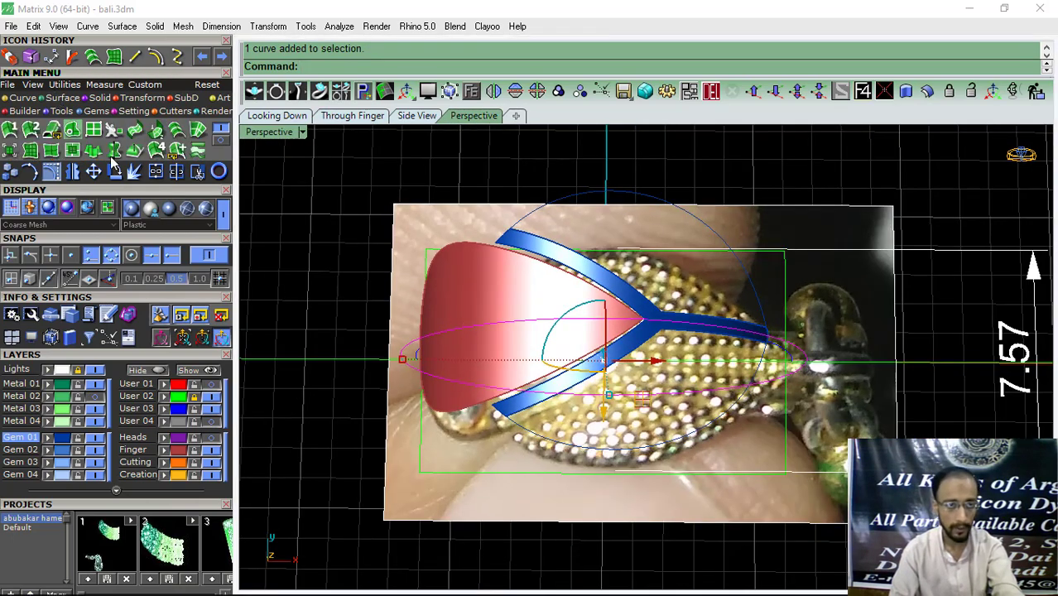
left_click(92, 150)
scroll(546, 296, "down", 2)
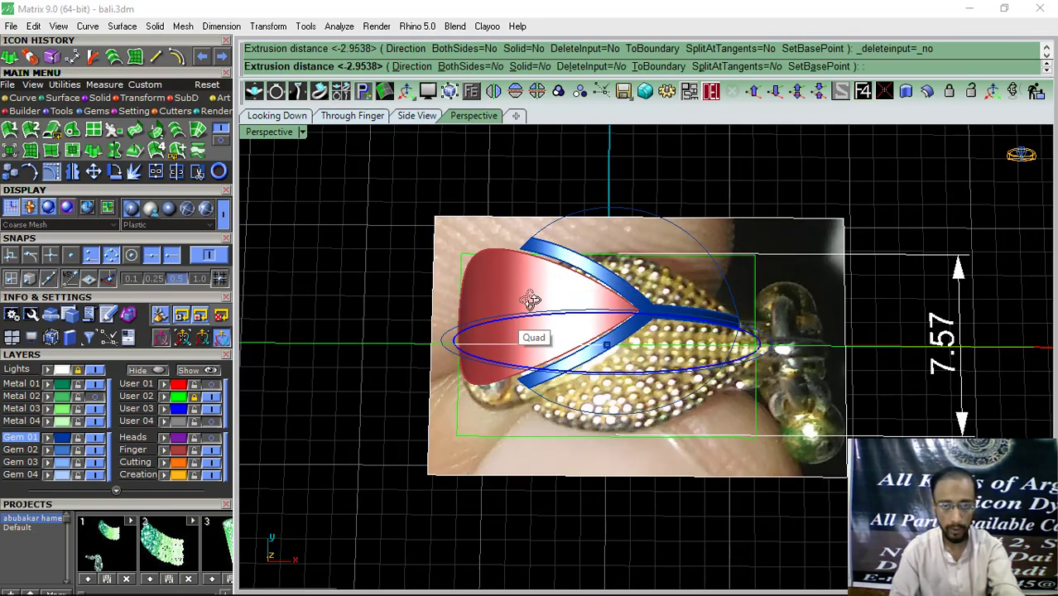
right_click_drag(651, 278, 815, 228)
left_click(467, 66)
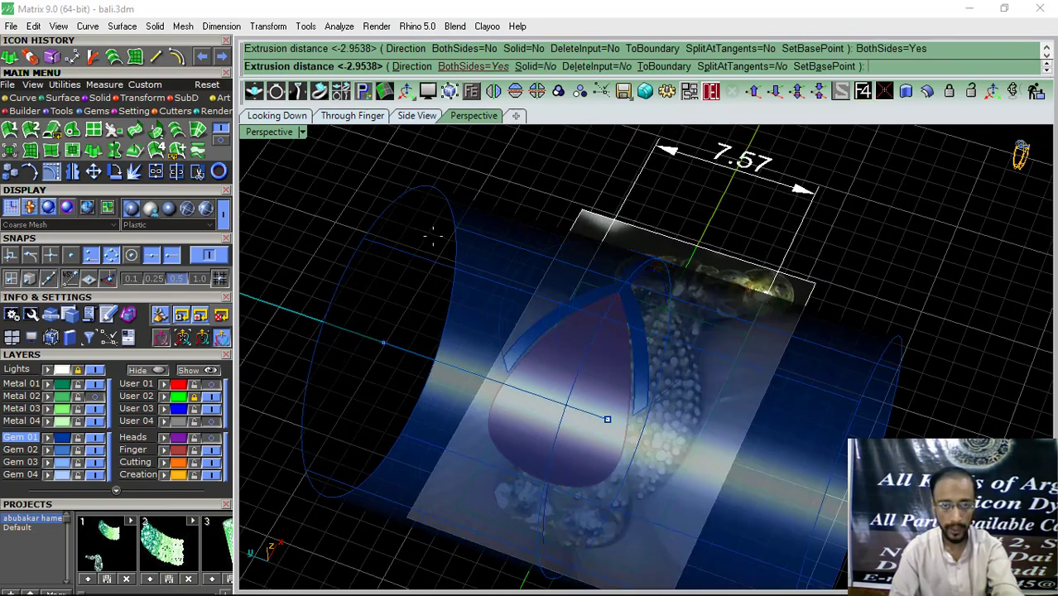
left_click(380, 299)
Step: Duplicate the teardrop surface's edges as one joined closed curve and delete the surface
right_click_drag(574, 376, 543, 338)
scroll(509, 333, "up", 3)
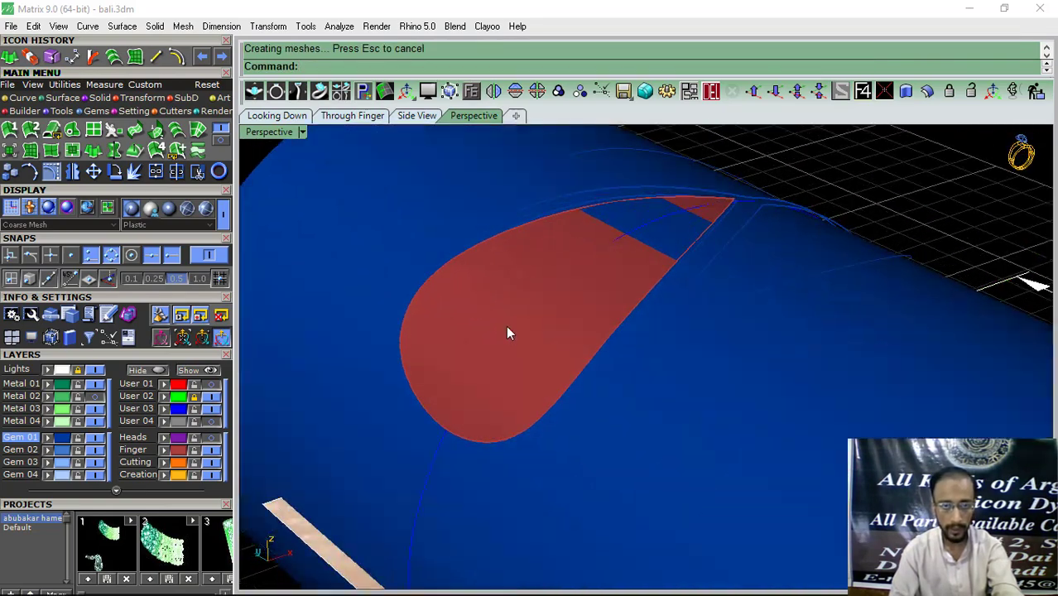
left_click(23, 98)
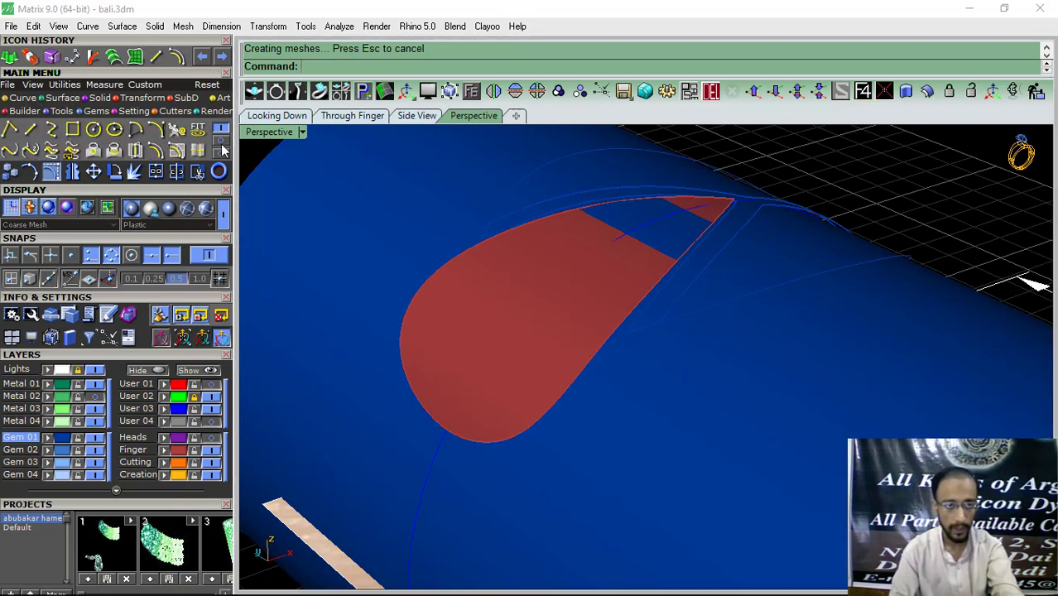
left_click(184, 147)
left_click(521, 437)
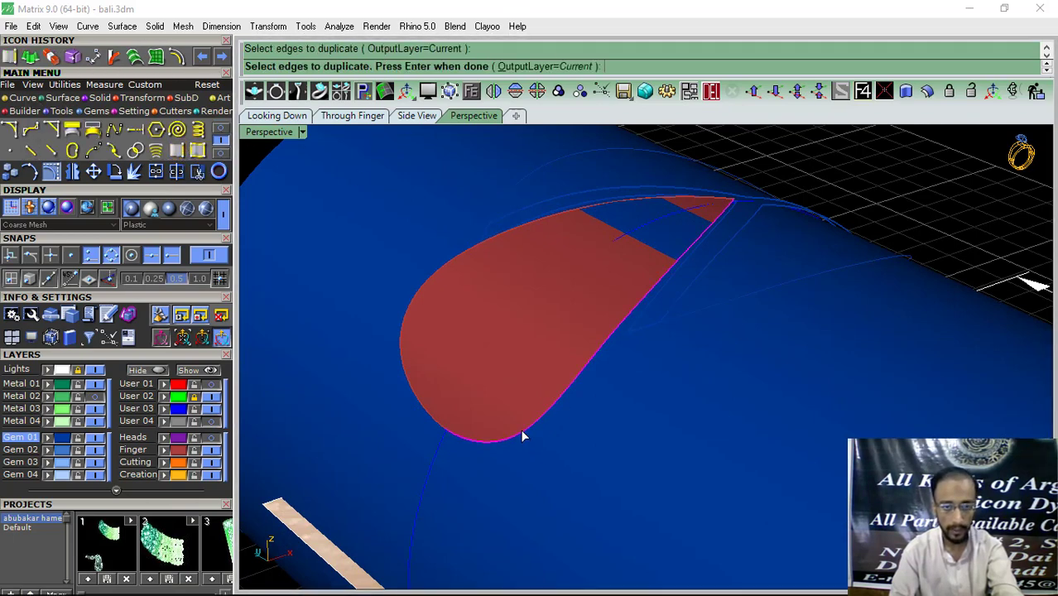
left_click(416, 398)
key("Return")
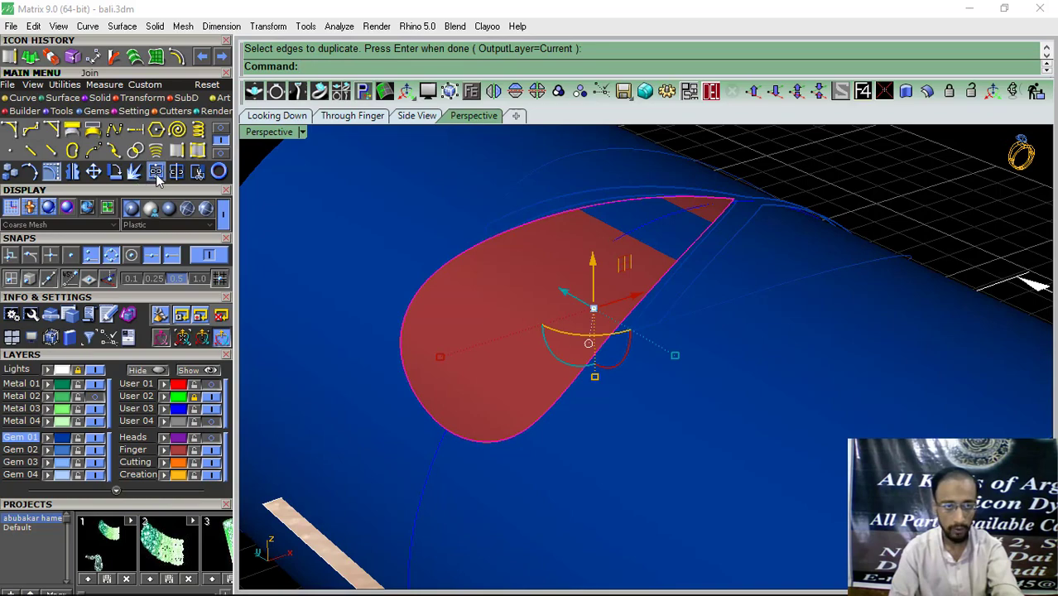
left_click(477, 313)
key("Delete")
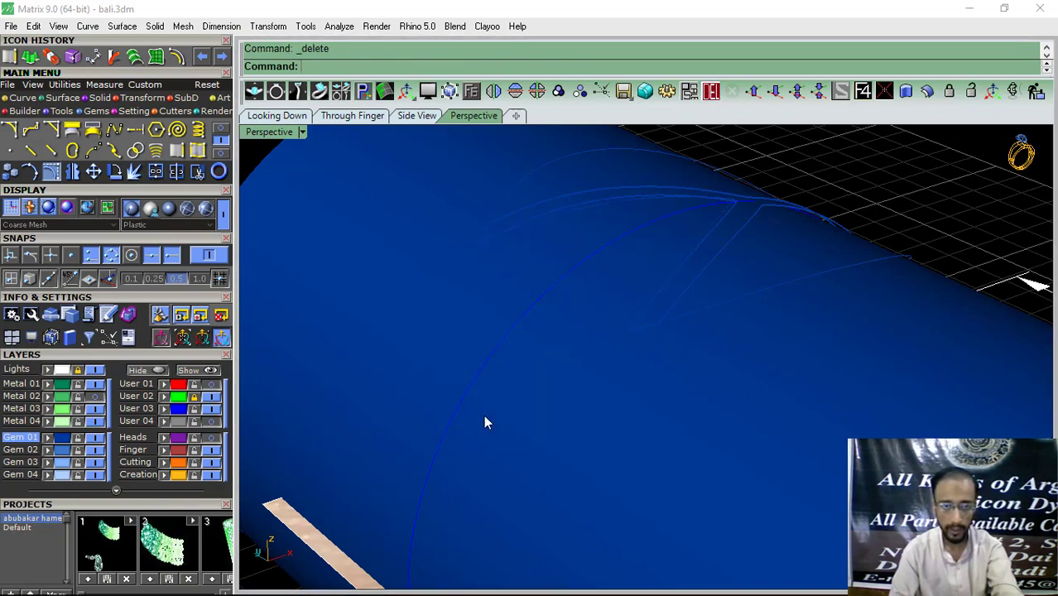
Step: Pull the closed teardrop curve onto the blue cylinder, with Metal 04 as the current layer
scroll(485, 422, "down", 5)
left_click(399, 290)
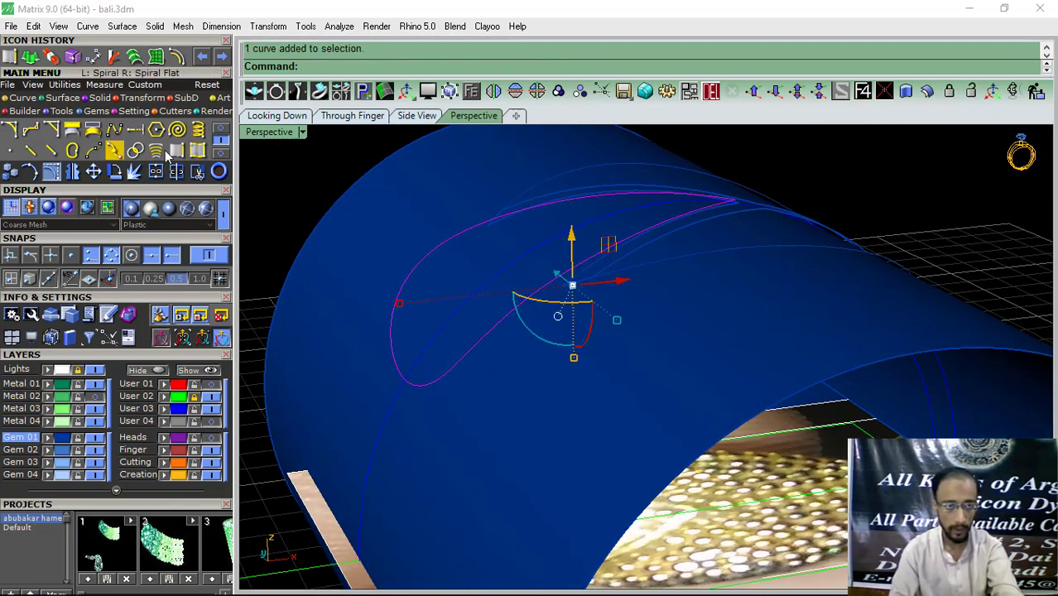
left_click(220, 129)
left_click(94, 152)
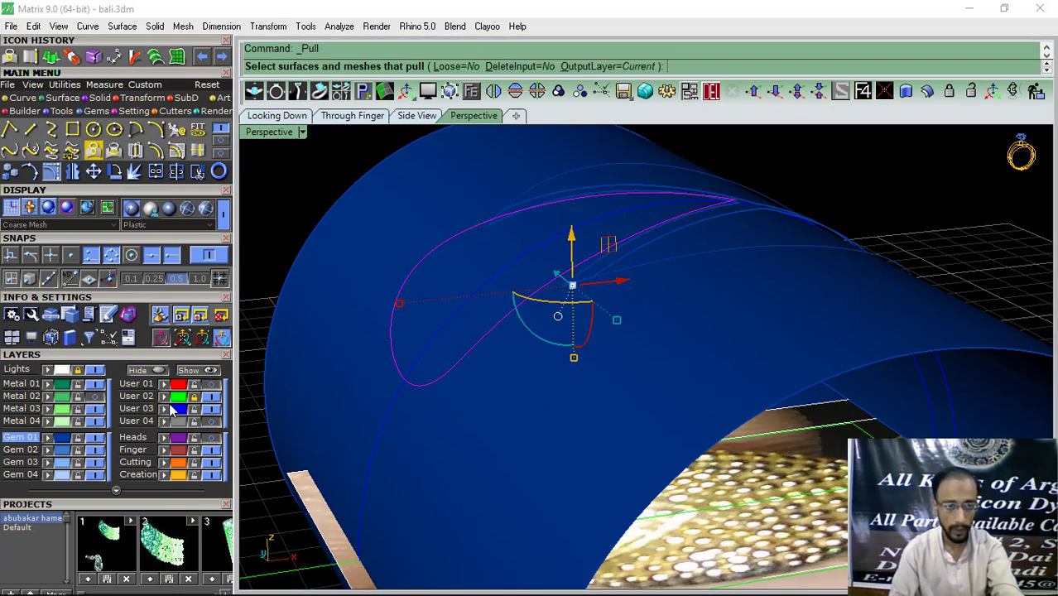
left_click(34, 421)
left_click(528, 433)
right_click(527, 432)
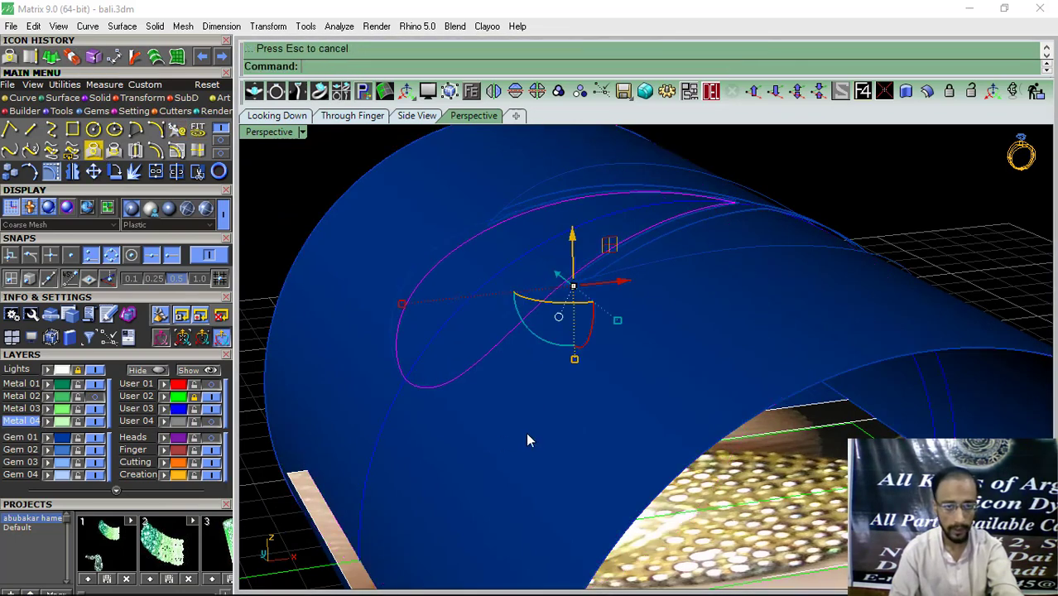
Step: Delete the original teardrop curve floating beside the copy pulled onto the cylinder
left_click(303, 157)
left_click(414, 287)
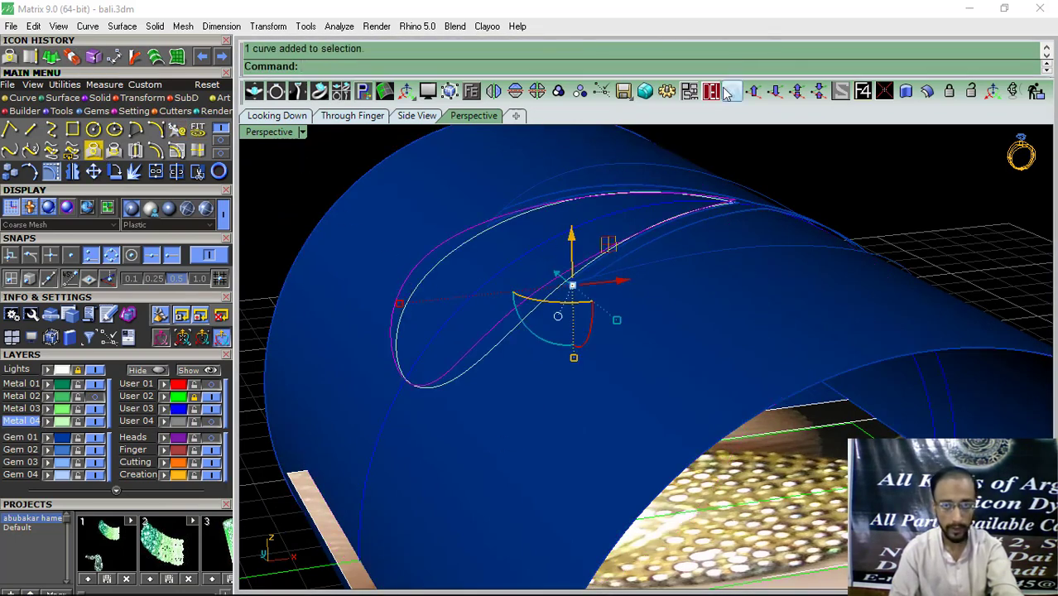
key("Delete")
right_click_drag(540, 219, 671, 337)
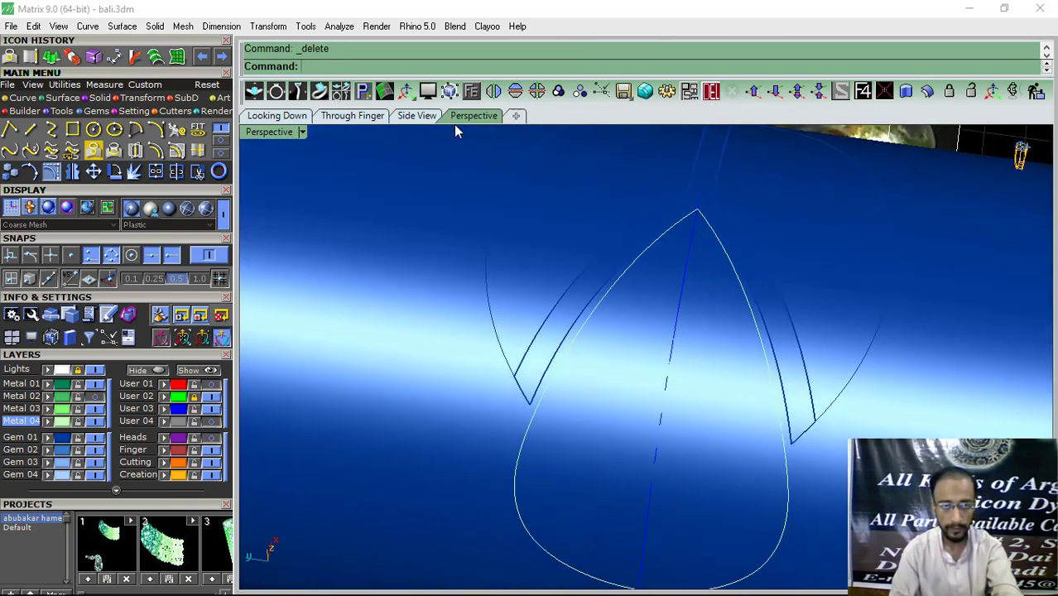
Step: Undo the deletion of the original teardrop curve and its pull onto the cylinder, viewing from above
left_click(275, 116)
key("ctrl+z")
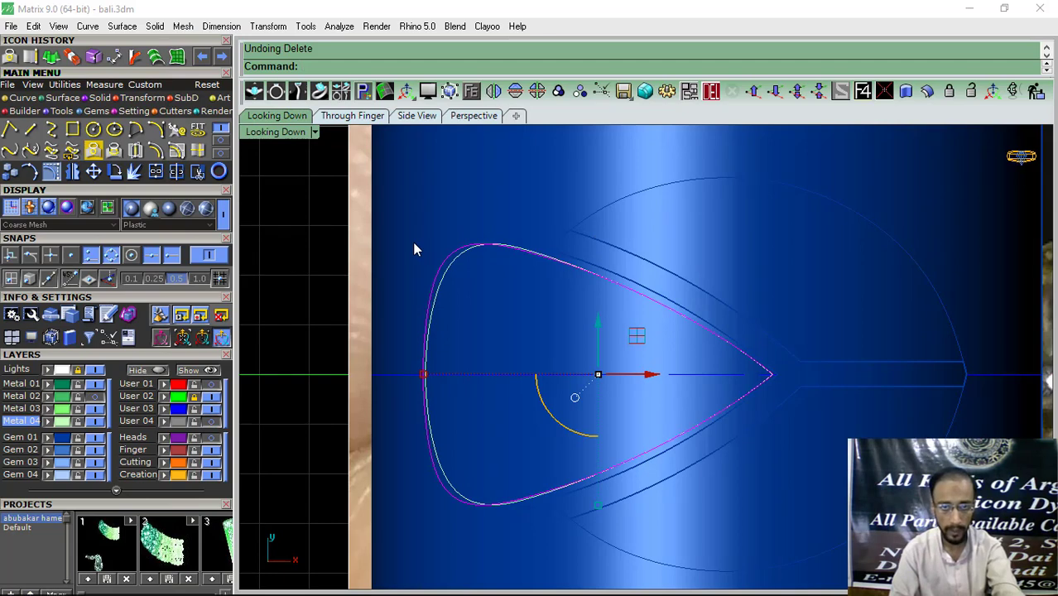
key("ctrl+z")
Step: Move the blue cylinder surface to the Cutting layer and lock that layer
scroll(634, 300, "up", 2)
left_click(461, 363)
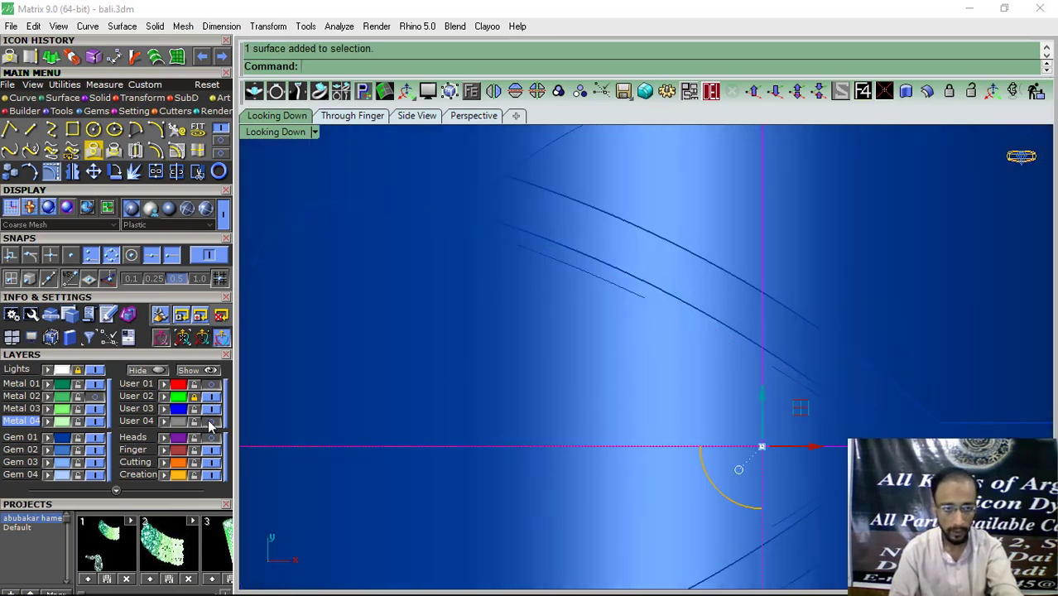
left_click(163, 463)
left_click(193, 462)
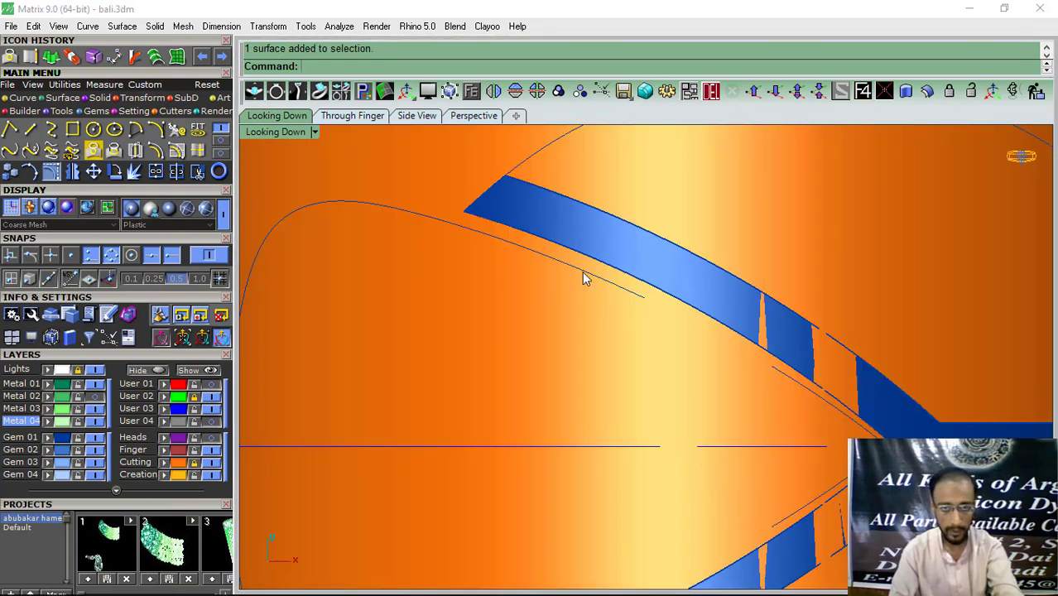
Step: Try rebuilding the teardrop curve with a point count of 10 and degree 3, and undo the rebuild
left_click(583, 272)
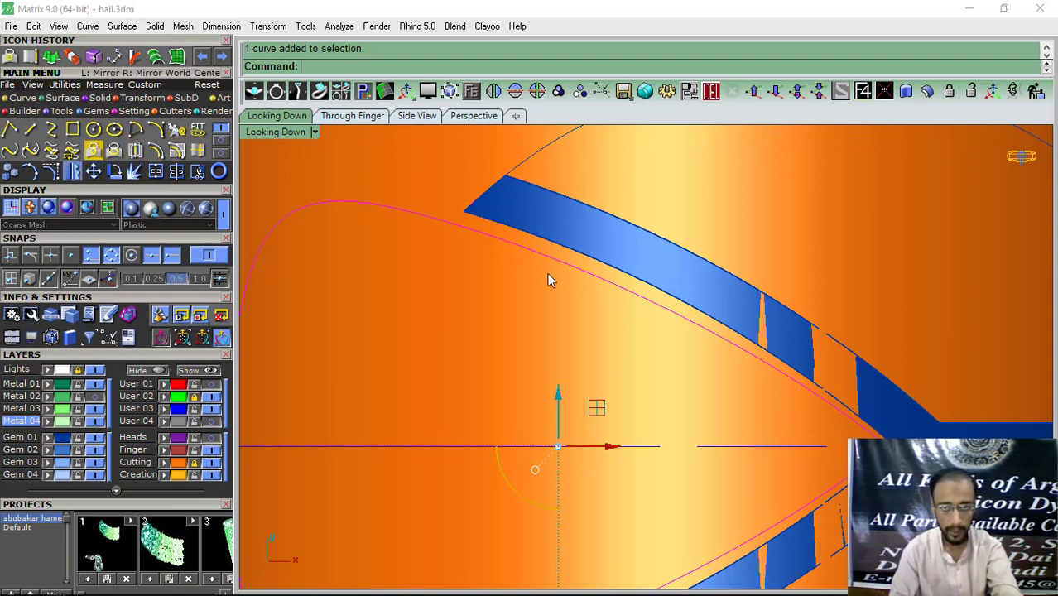
key("F10")
key("Escape")
left_click(568, 281)
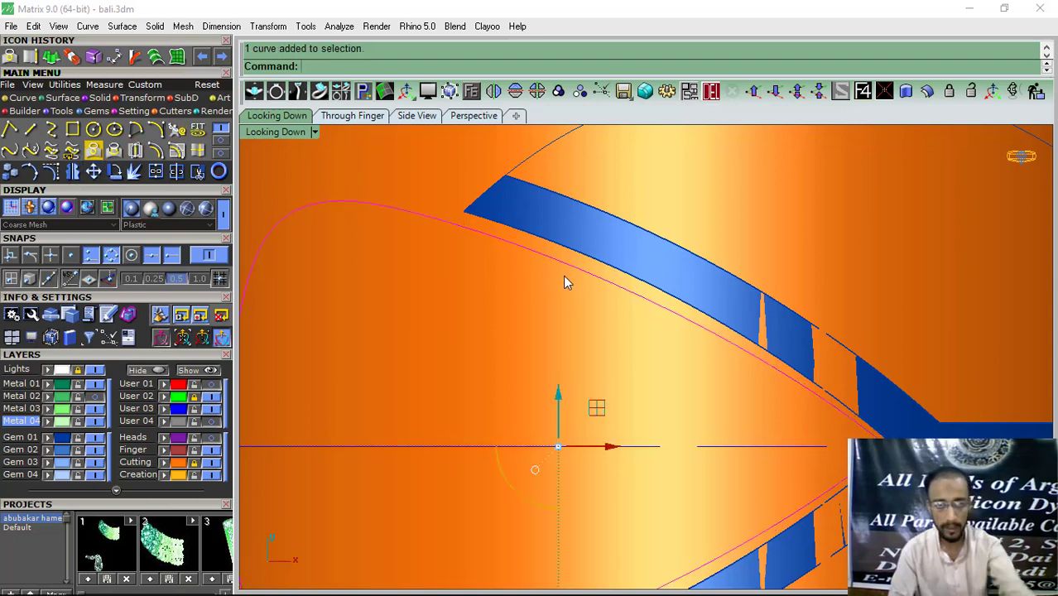
left_click(177, 131)
scroll(637, 295, "down", 3)
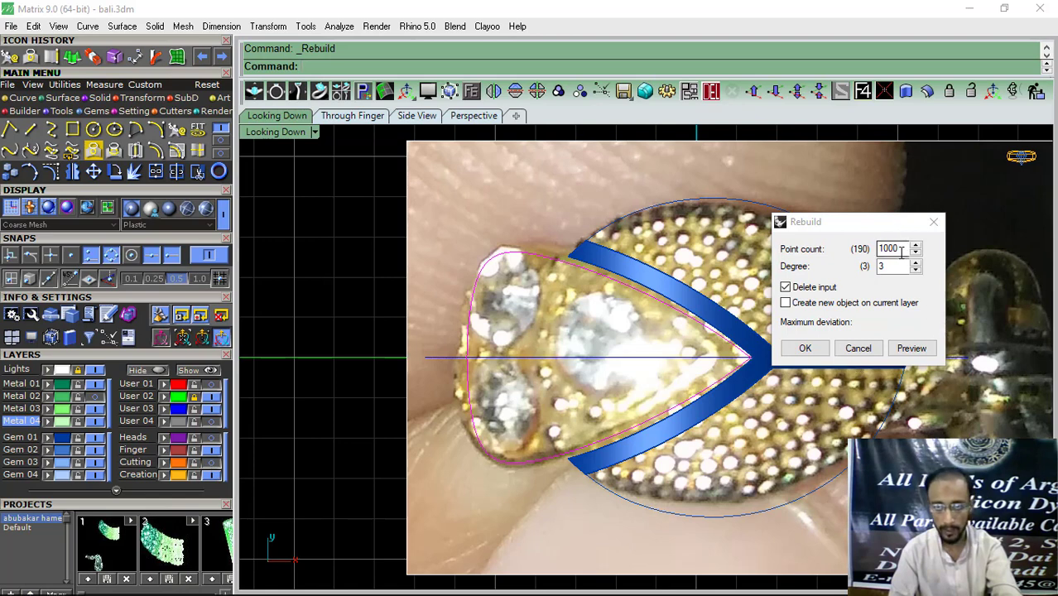
double_click(902, 251)
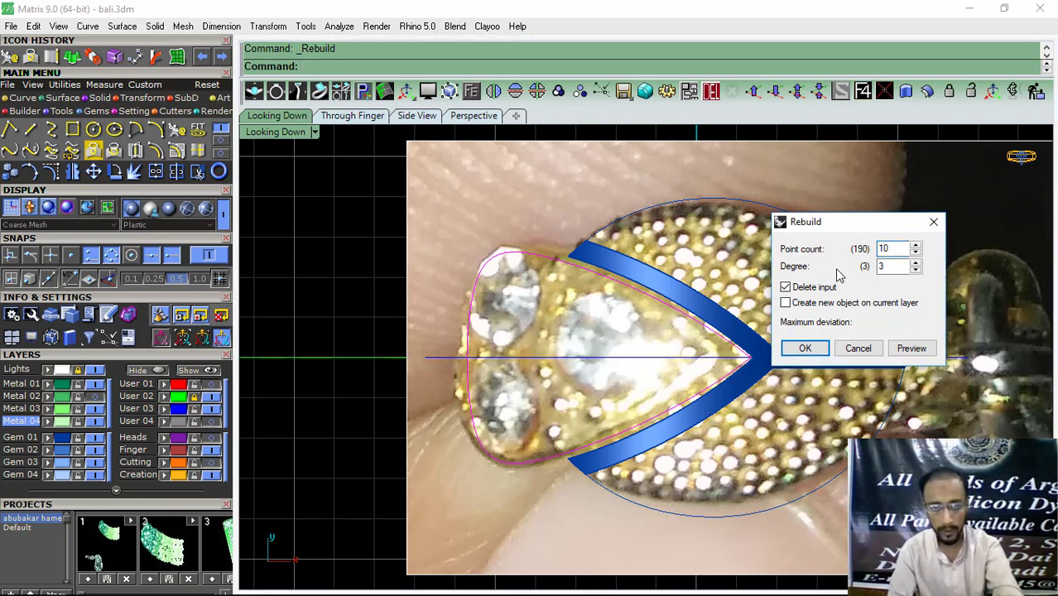
left_click(912, 348)
left_click(805, 349)
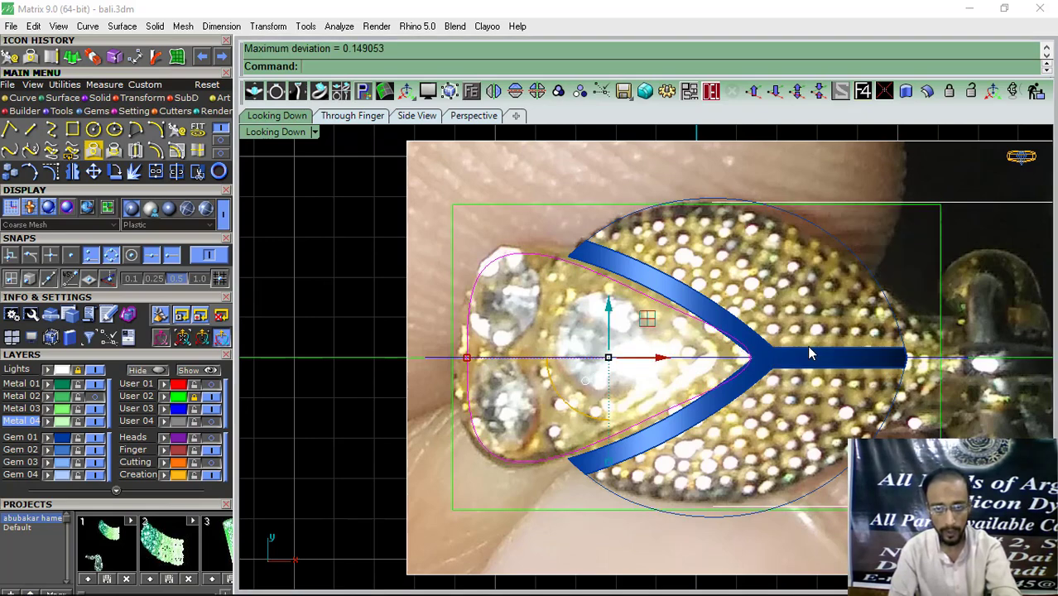
key("ctrl+z")
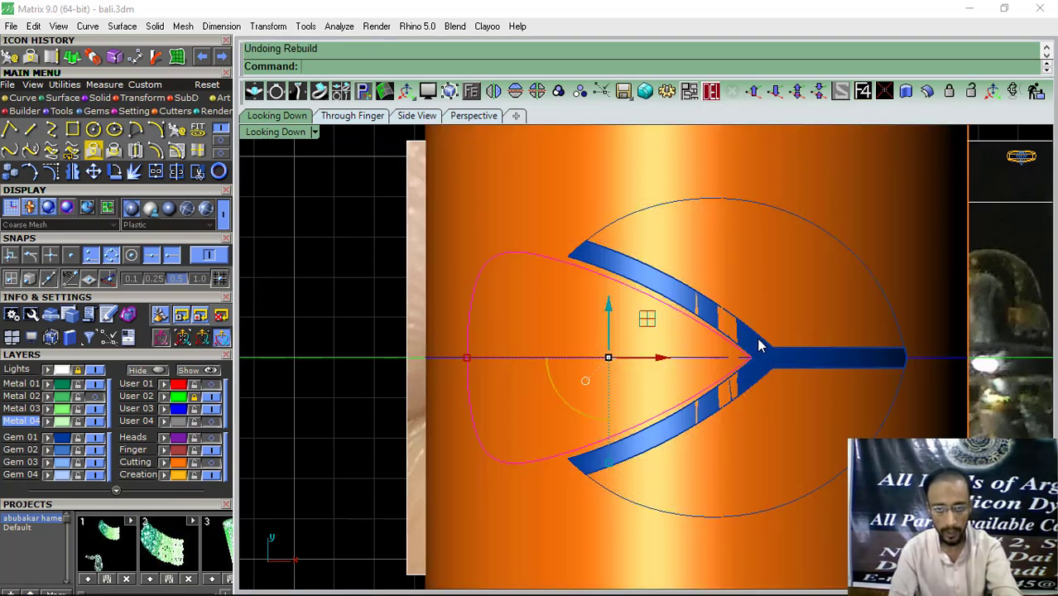
Step: Hide the Cutting layer, widen the teardrop curve across its axis and nudge it toward the tip to fit the blue band's inner edges
left_click(211, 463)
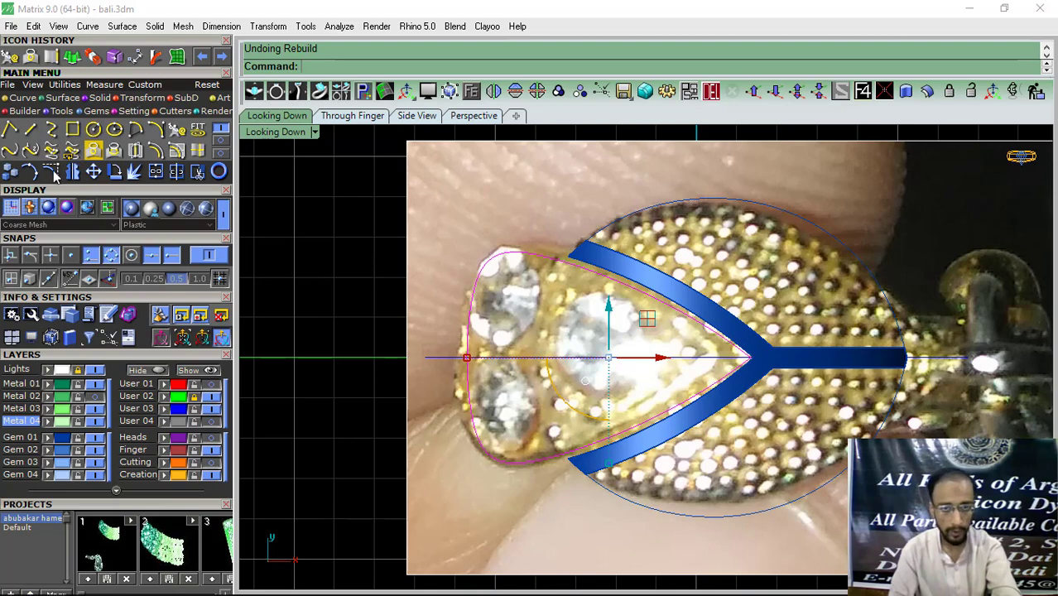
left_click(50, 171)
key("Escape")
scroll(591, 450, "up", 3)
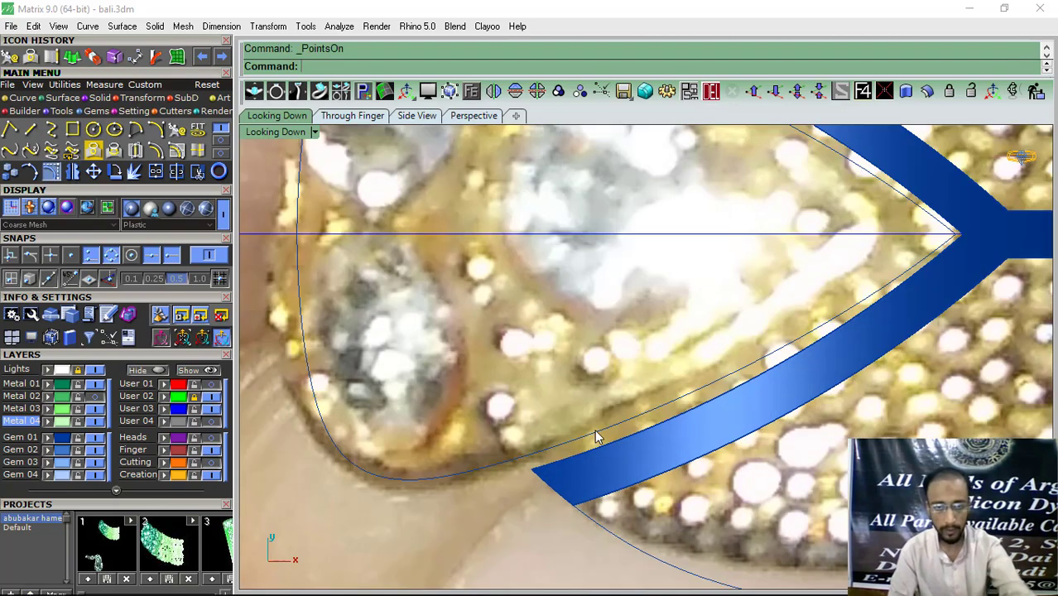
left_click(597, 438)
left_click_drag(627, 484, 624, 508)
right_click_drag(714, 285, 684, 385)
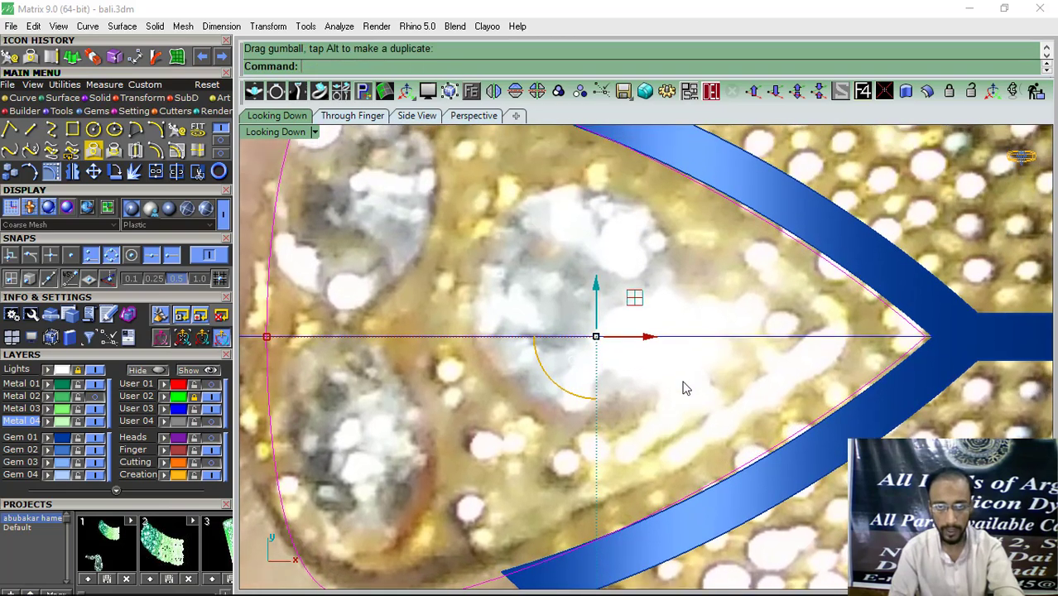
scroll(673, 346, "down", 2)
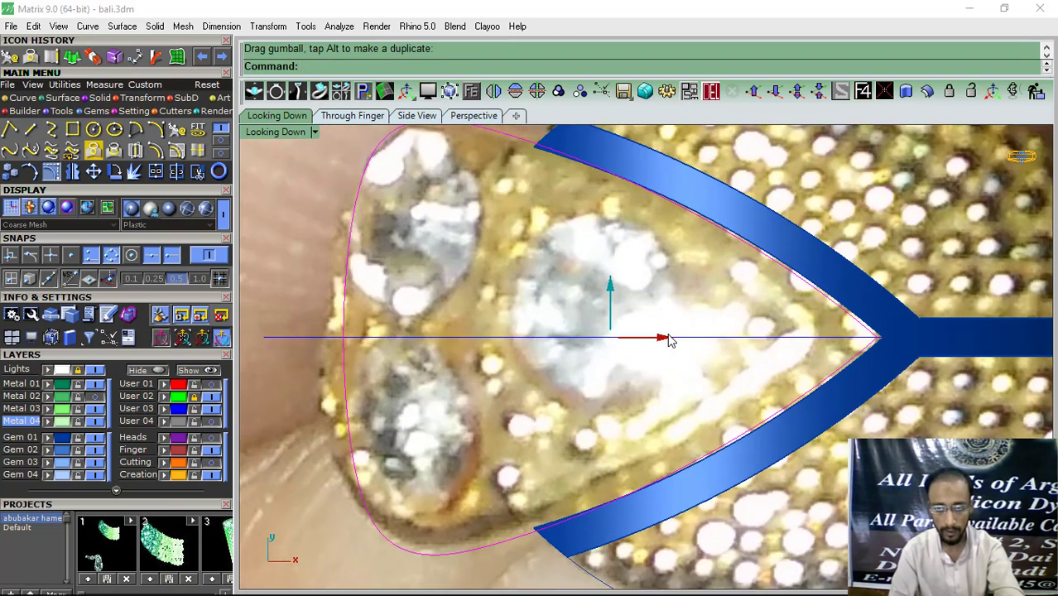
left_click_drag(669, 341, 671, 339)
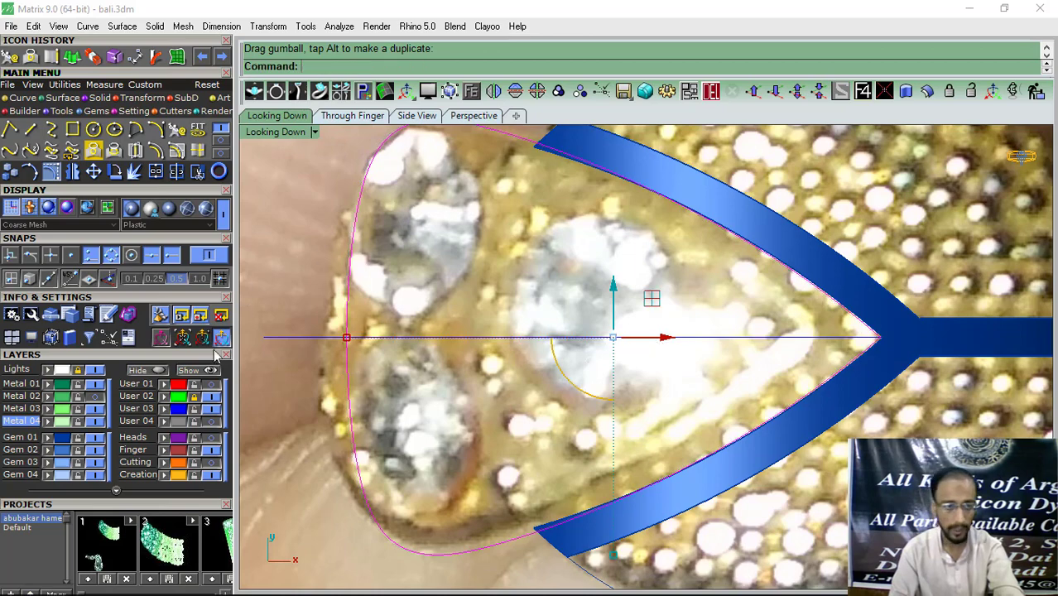
scroll(535, 331, "down", 2)
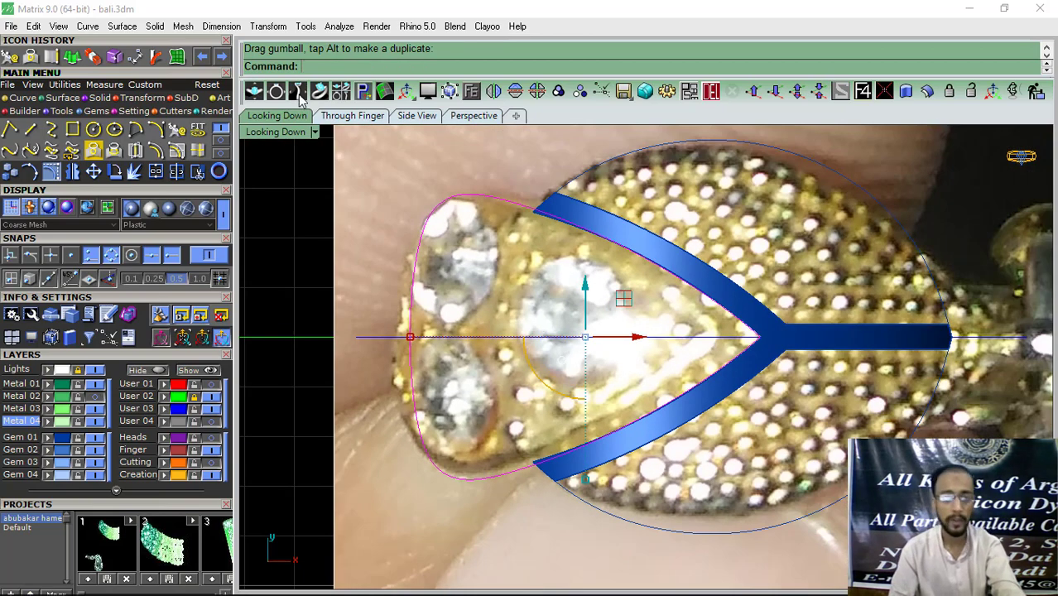
Step: Show the Cutting layer and pull the adjusted teardrop curve onto the orange cylinder in perspective
left_click(477, 119)
left_click(211, 473)
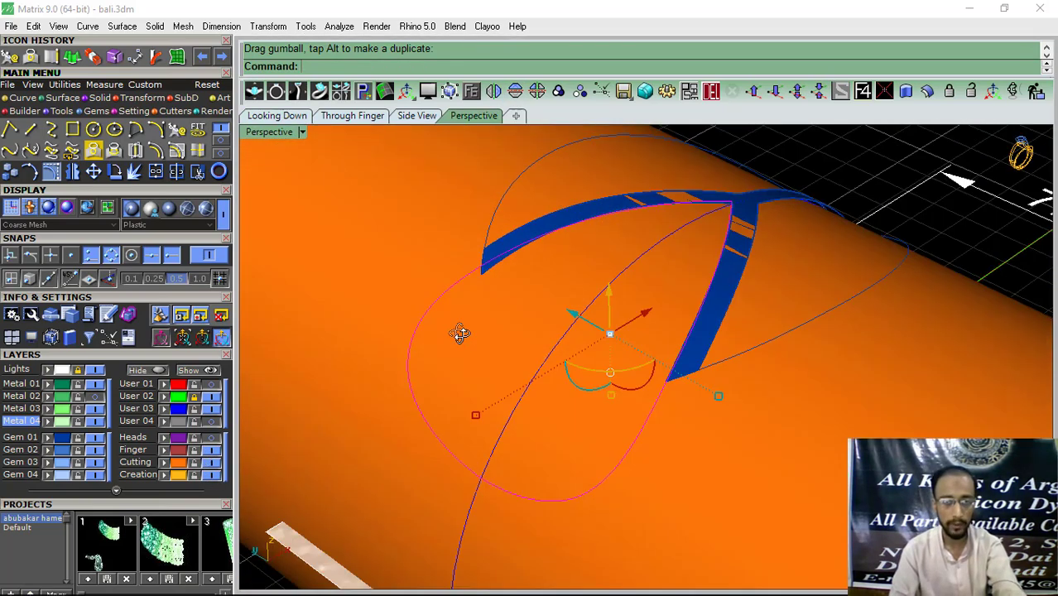
left_click(94, 205)
left_click(342, 309)
key("Return")
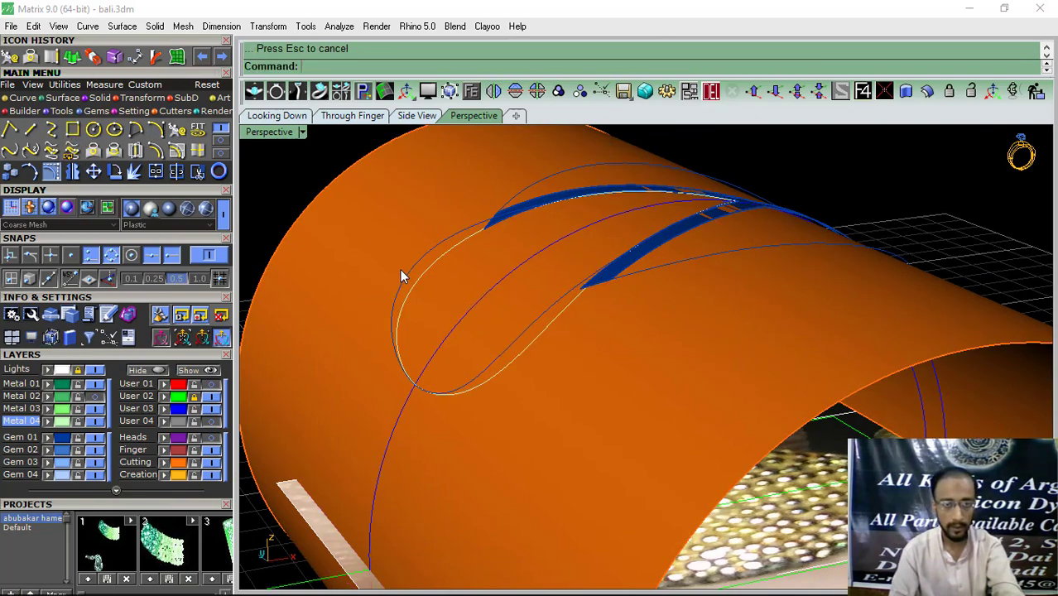
Step: Delete the original unpulled teardrop curve and check the pulled one with the Cutting layer briefly hidden
left_click(397, 287)
left_click(710, 91)
right_click_drag(596, 331, 506, 365)
left_click(211, 464)
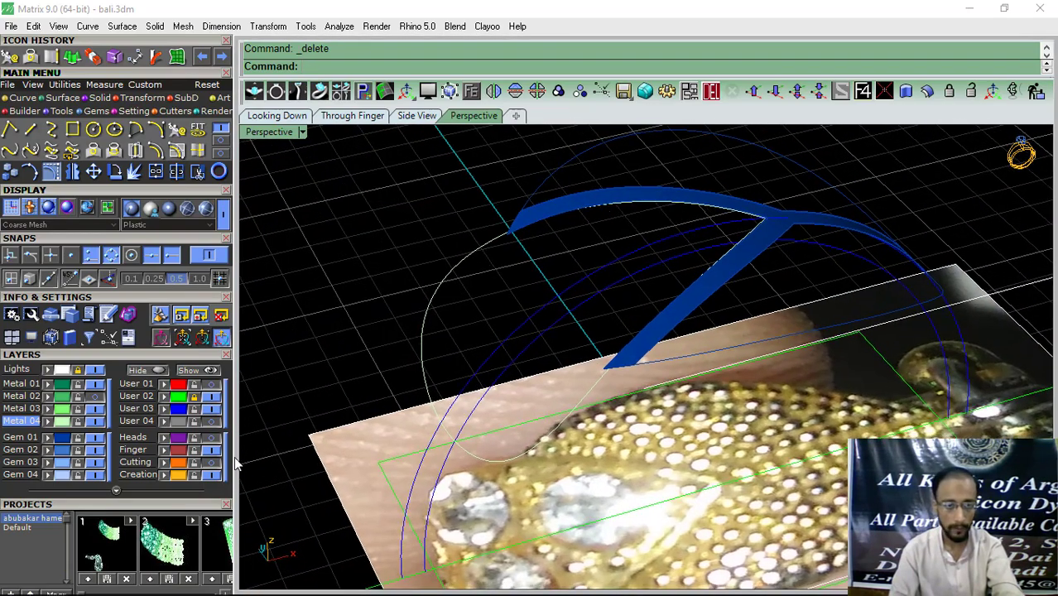
left_click(213, 465)
Step: Split the orange cylinder with the pulled teardrop curve and delete the surface outside it
left_click(389, 283)
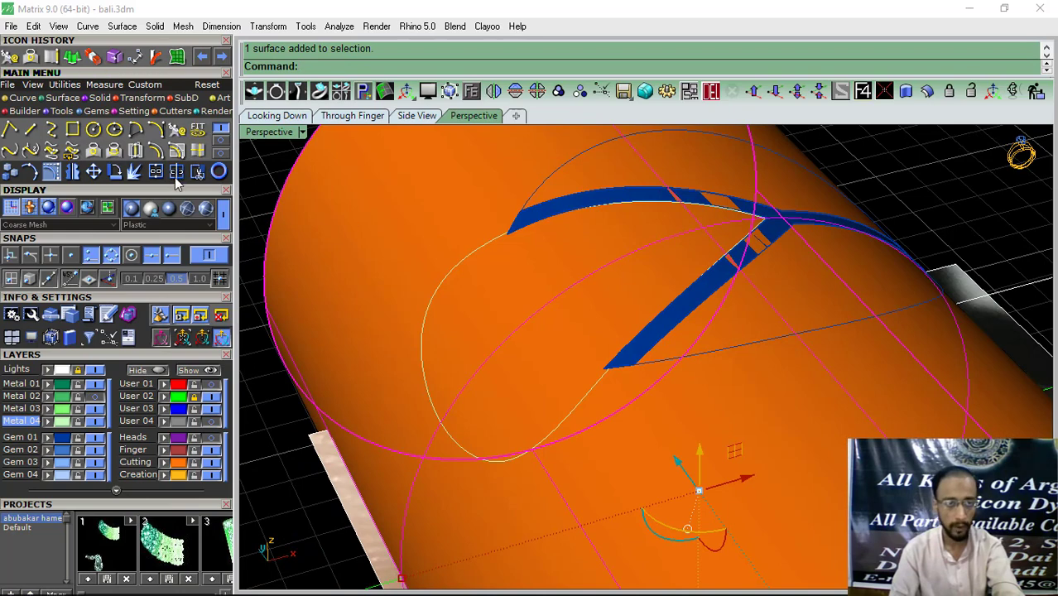
key("ctrl+shift+s")
left_click(426, 304)
right_click(422, 300)
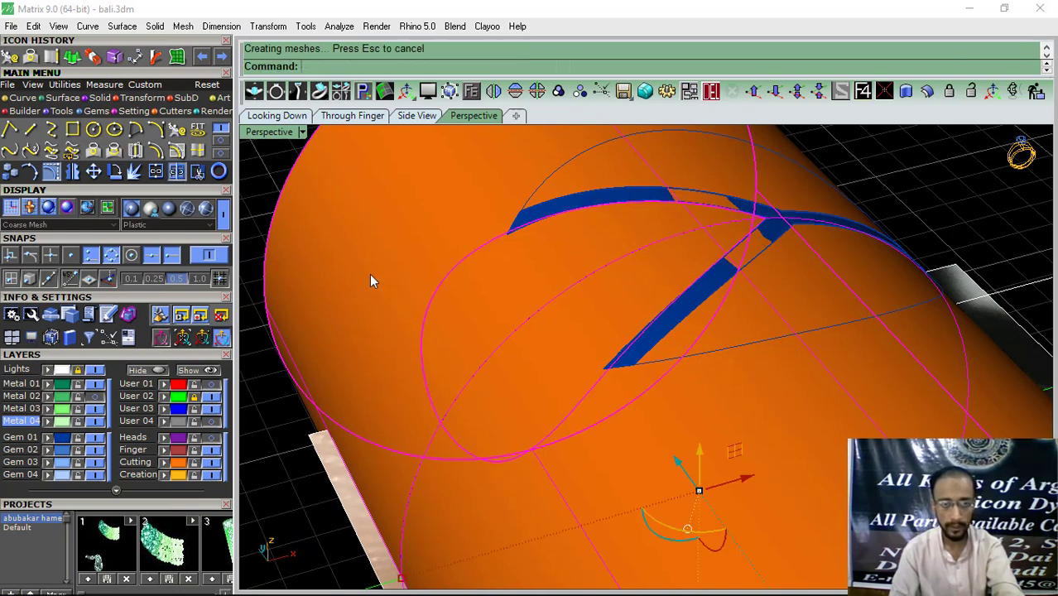
left_click(370, 275)
key("Delete")
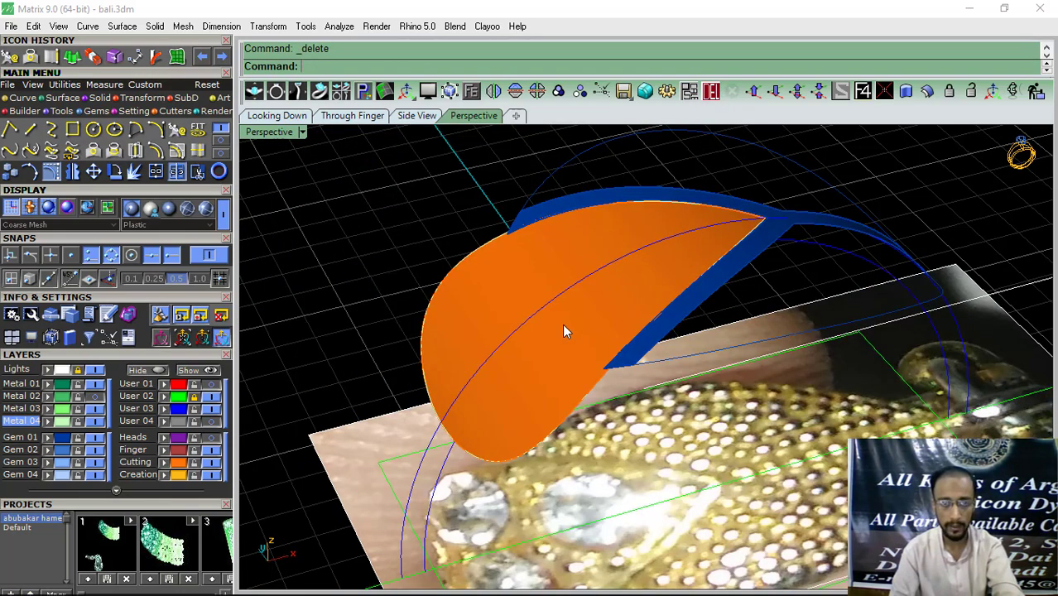
Step: Show the User 04 layer and offset the orange teardrop surface outward 0.45 as a solid
left_click(211, 422)
right_click_drag(705, 316, 643, 334, "shift")
scroll(564, 290, "up", 7)
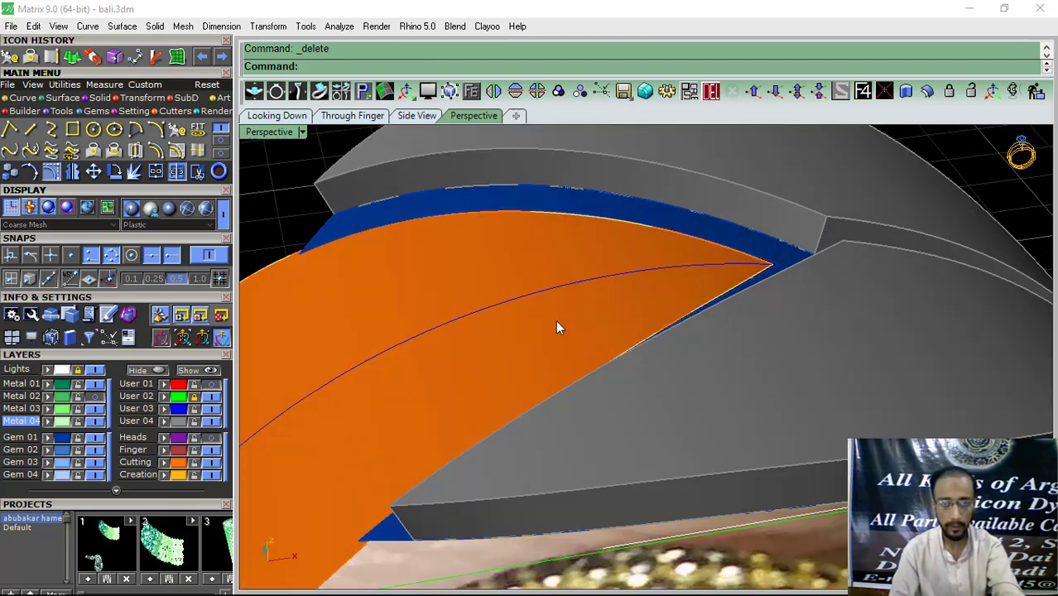
left_click(555, 319)
left_click(926, 92)
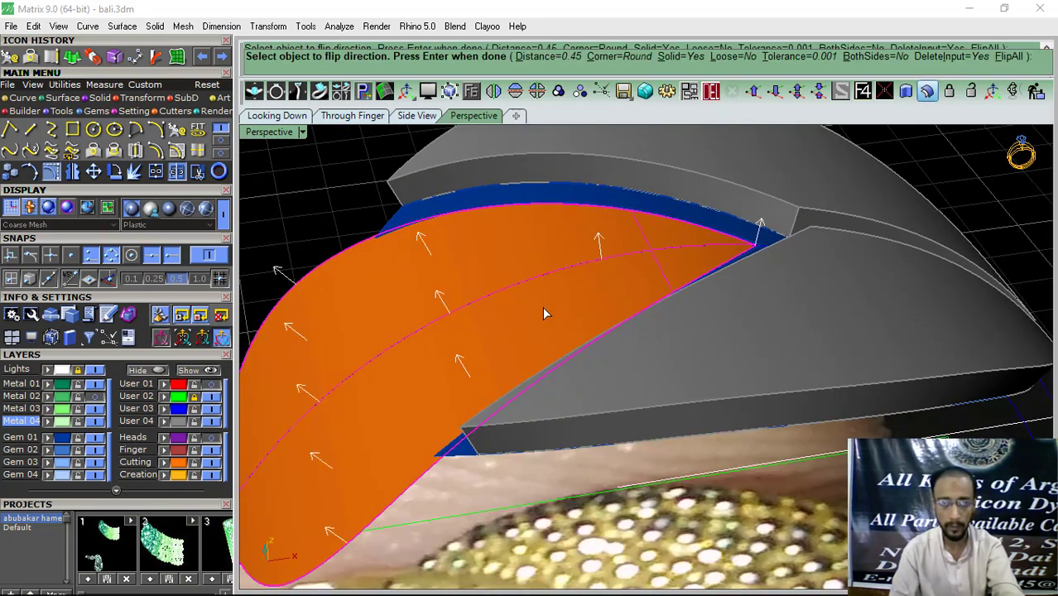
key("Return")
Step: Try offsetting the blue Y-shaped band surface outward 0.22 as a solid, and undo the offset
right_click_drag(528, 304, 534, 348)
left_click(537, 342)
left_click(548, 301)
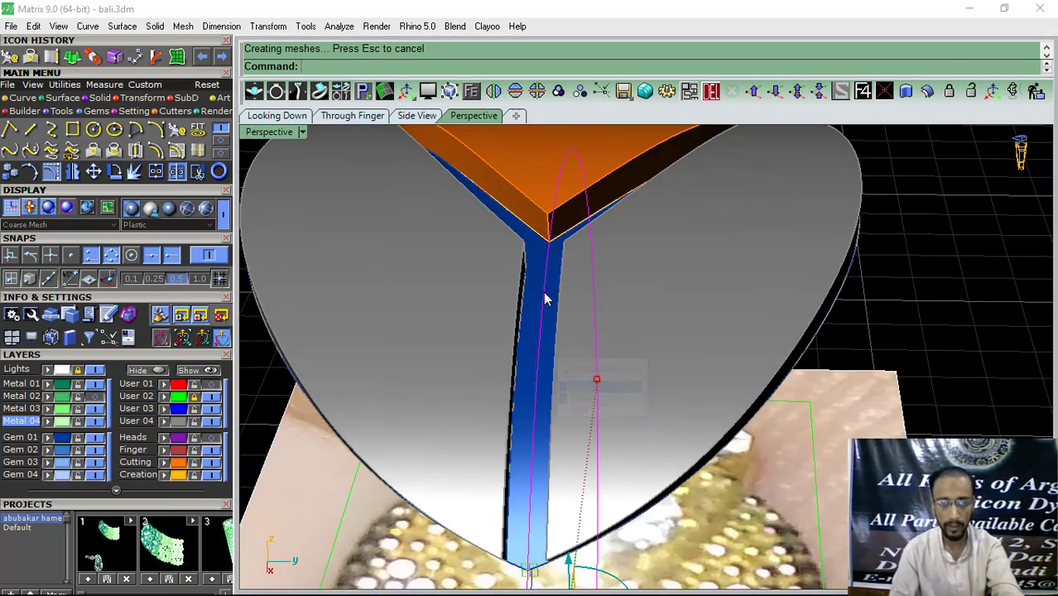
scroll(546, 296, "up", 8)
left_click(548, 310)
scroll(544, 300, "down", 10)
left_click(924, 92)
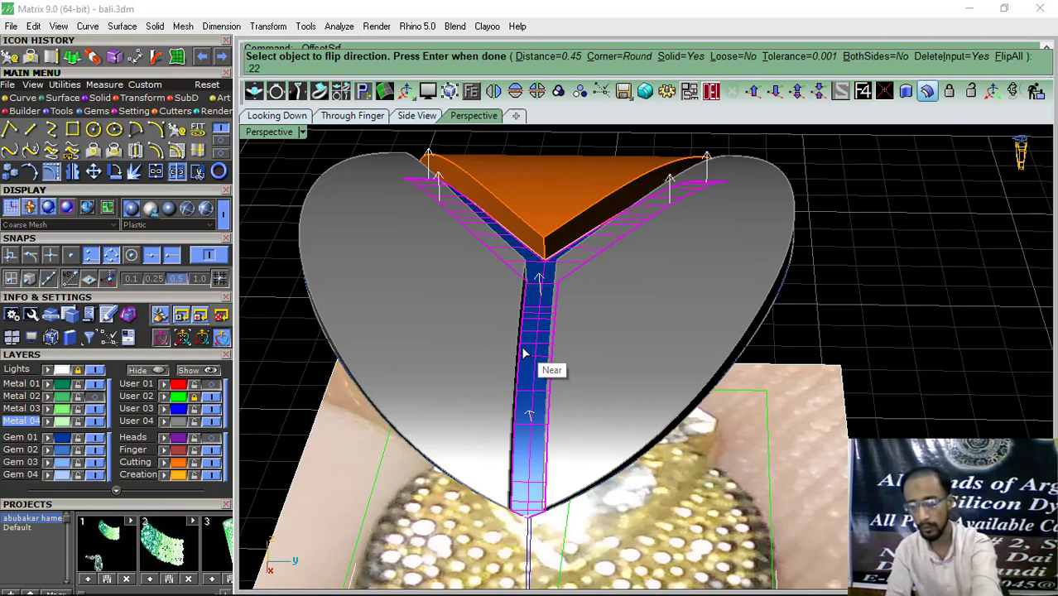
key("Return")
right_click_drag(791, 291, 701, 328)
key("ctrl+z")
Step: Offset the blue Y-shaped band surface outward 0.2 as a solid and compare the model with the photo from above in wireframe and shaded display
key("Return")
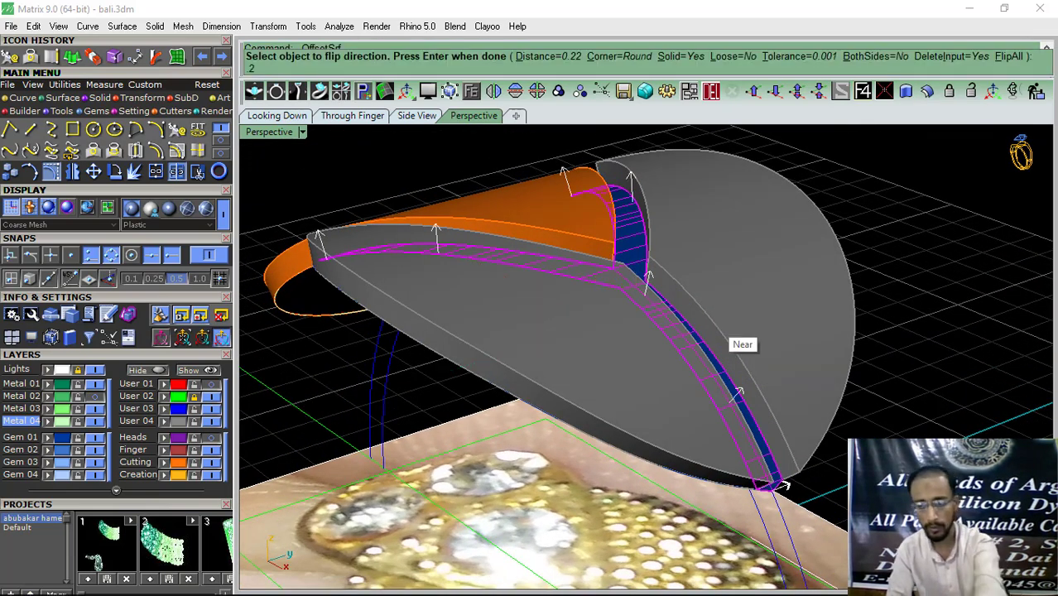
key("Return")
key("Return")
left_click(960, 228)
right_click_drag(695, 313, 497, 240)
left_click(291, 117)
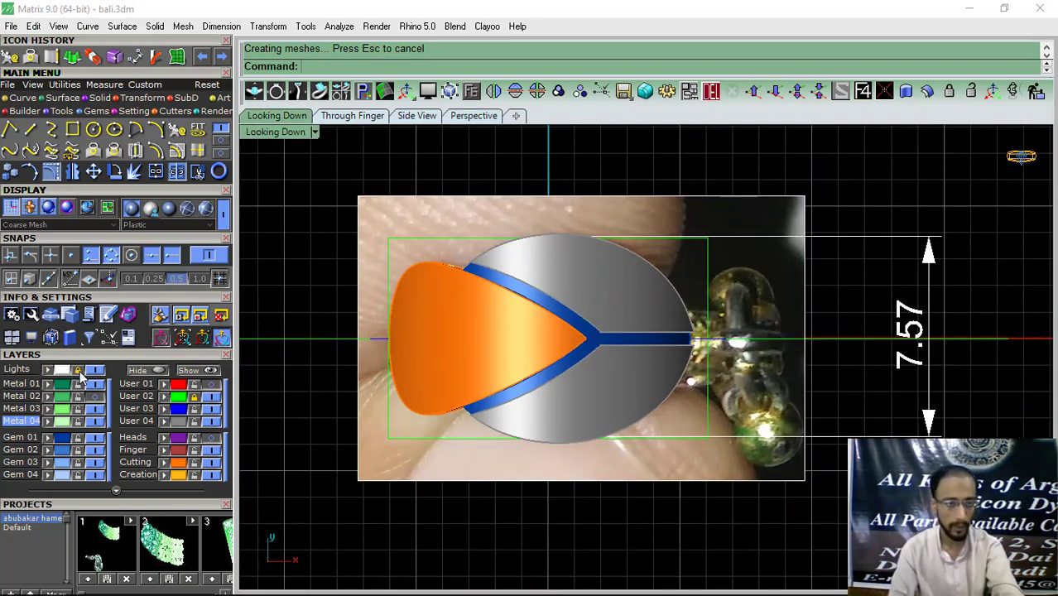
scroll(577, 365, "down", 2)
right_click_drag(610, 358, 615, 387)
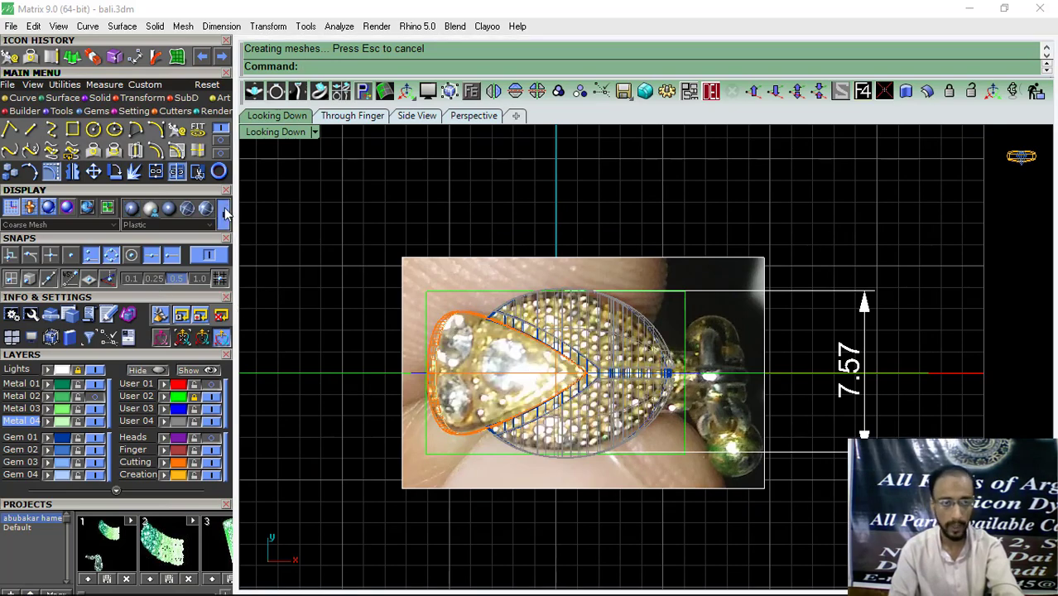
left_click(225, 213)
right_click_drag(542, 324, 490, 312)
mouse_move(361, 593)
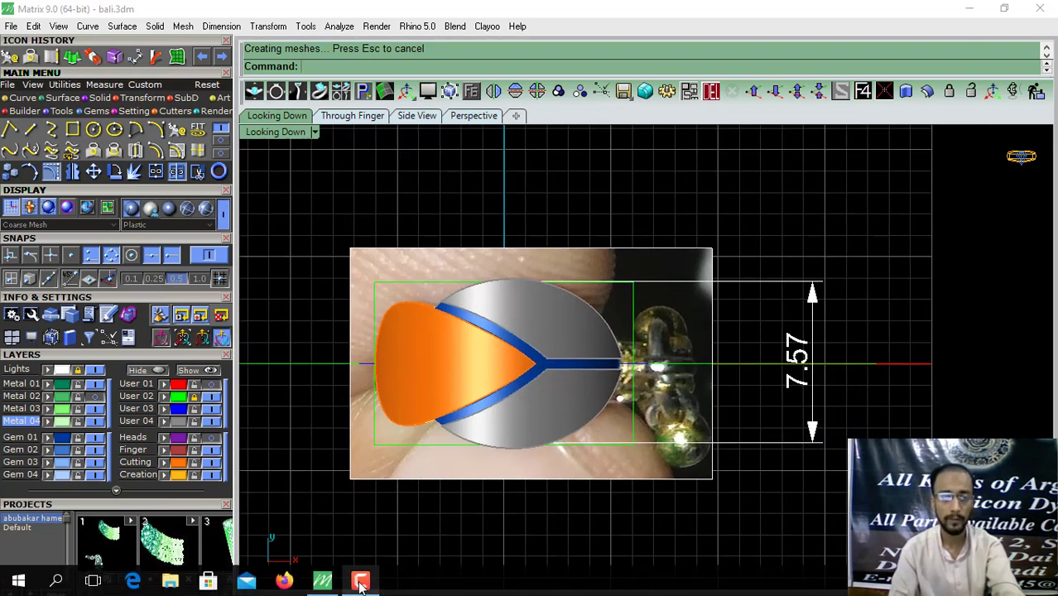
Step: Move the orange teardrop solid to the Metal 01 layer and inspect it in perspective
left_click(474, 116)
right_click_drag(536, 417, 577, 365)
left_click(577, 365)
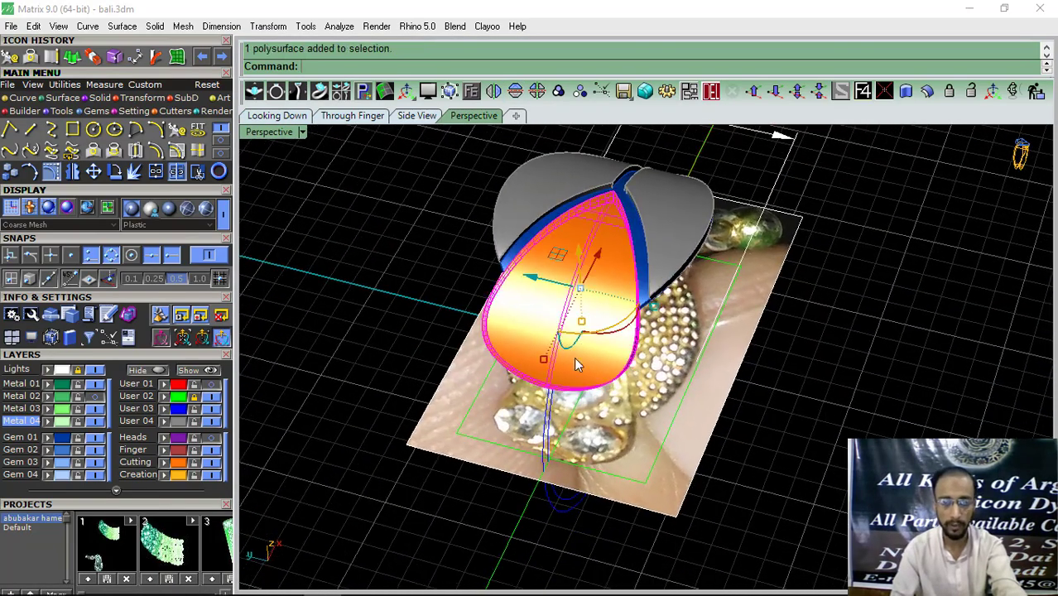
left_click(47, 384)
left_click(378, 300)
right_click_drag(547, 328, 617, 334)
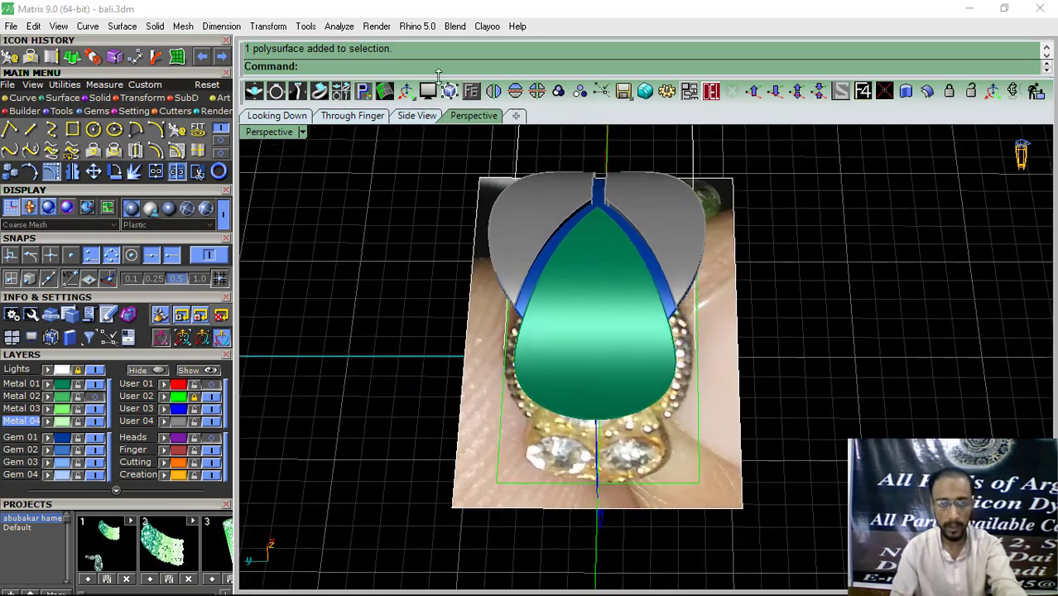
Step: Measure the width of the green teardrop solid from above with an aligned dimension
left_click(278, 116)
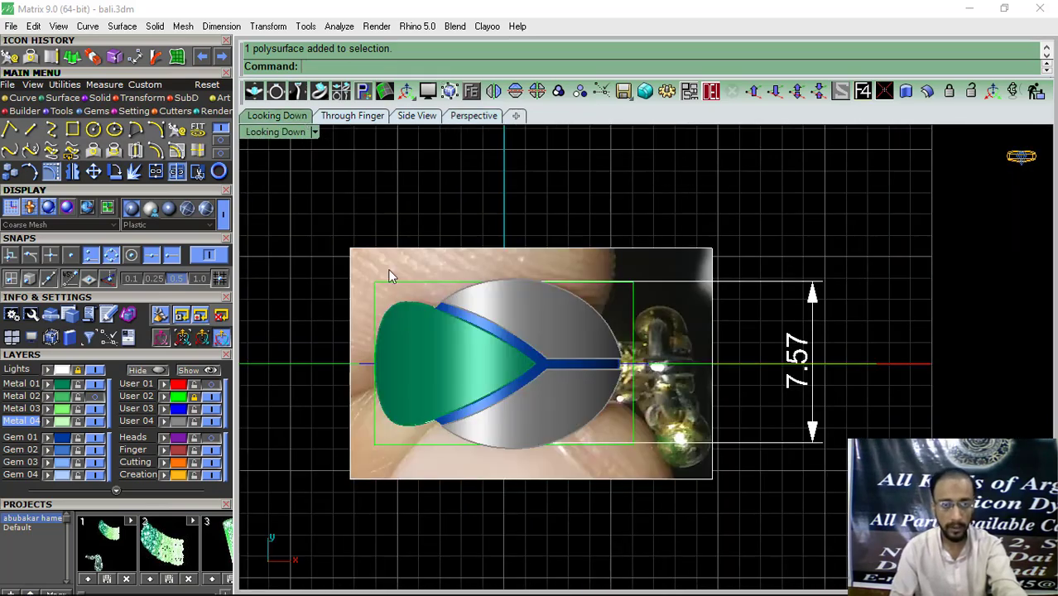
left_click(221, 25)
left_click(267, 71)
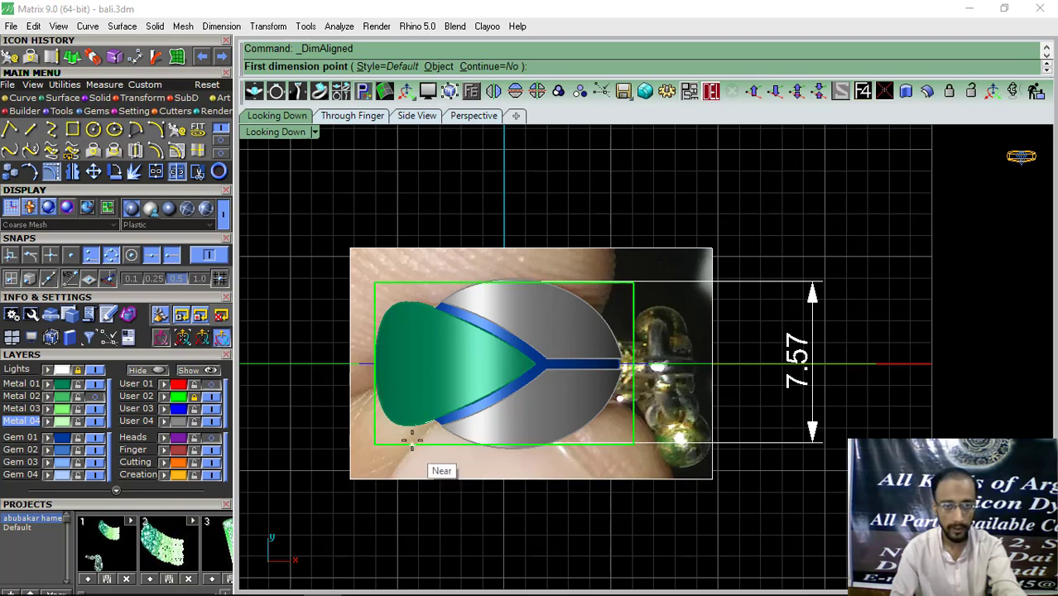
left_click(411, 425)
left_click(414, 303)
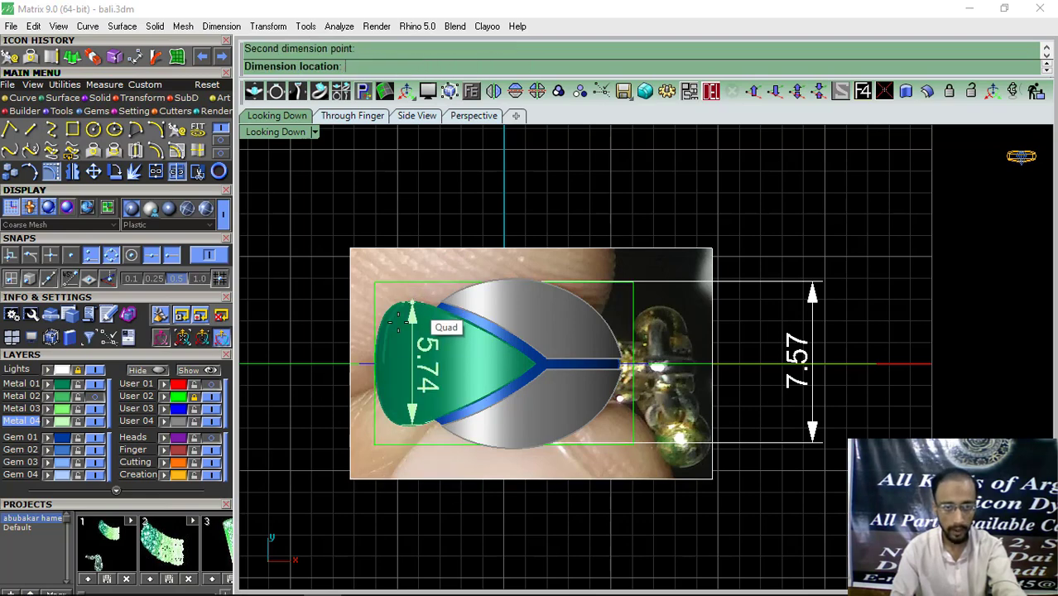
right_click_drag(395, 334, 480, 335)
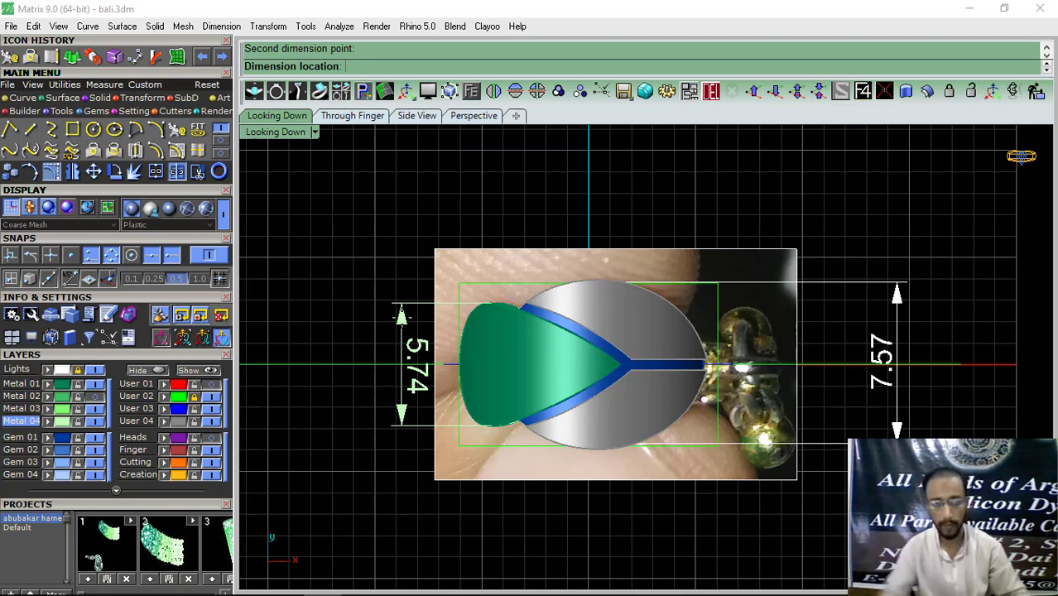
key("Escape")
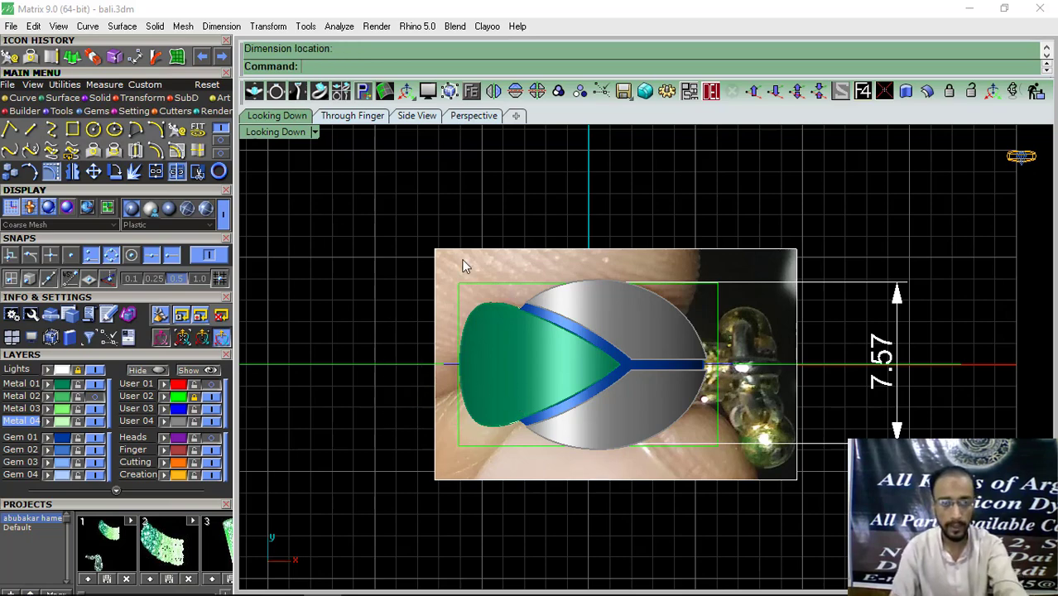
Step: Try placing a 2.2 mm round gem on the upper middle of the teardrop surface
left_click(473, 116)
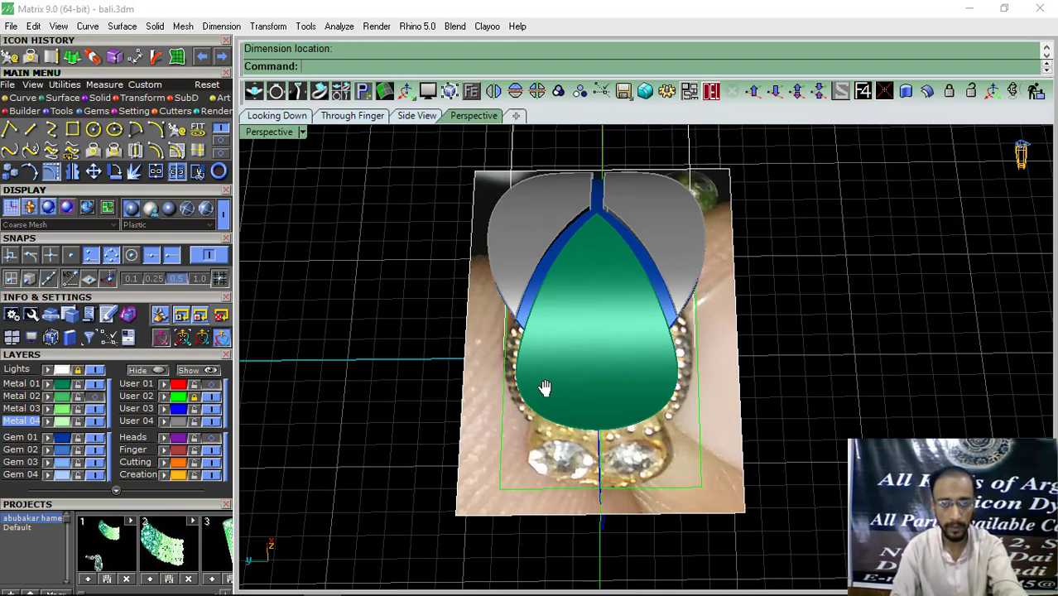
left_click(555, 334)
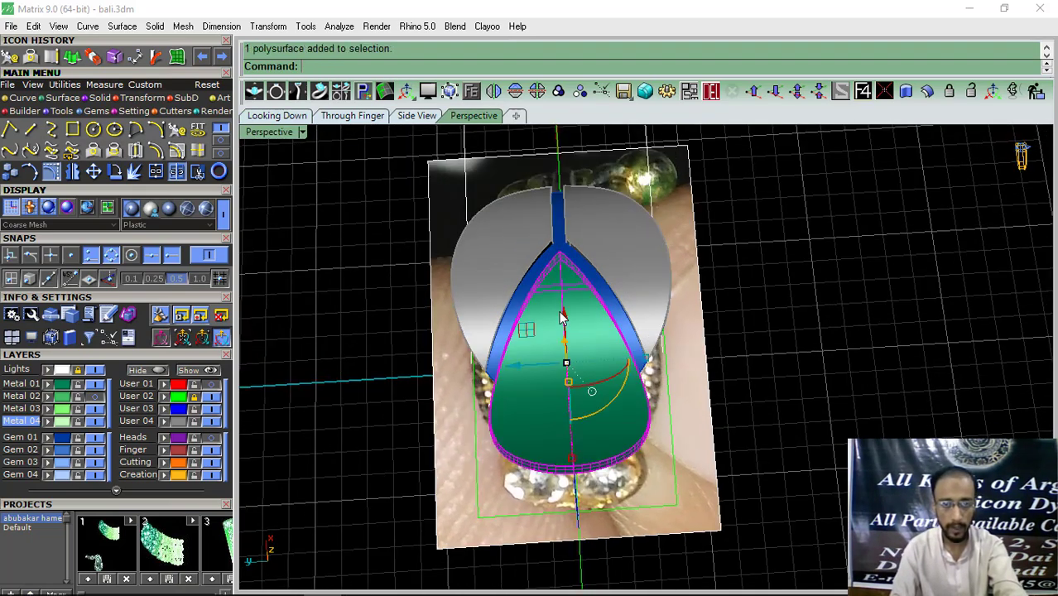
left_click(471, 91)
left_click(505, 142)
scroll(565, 334, "up", 3)
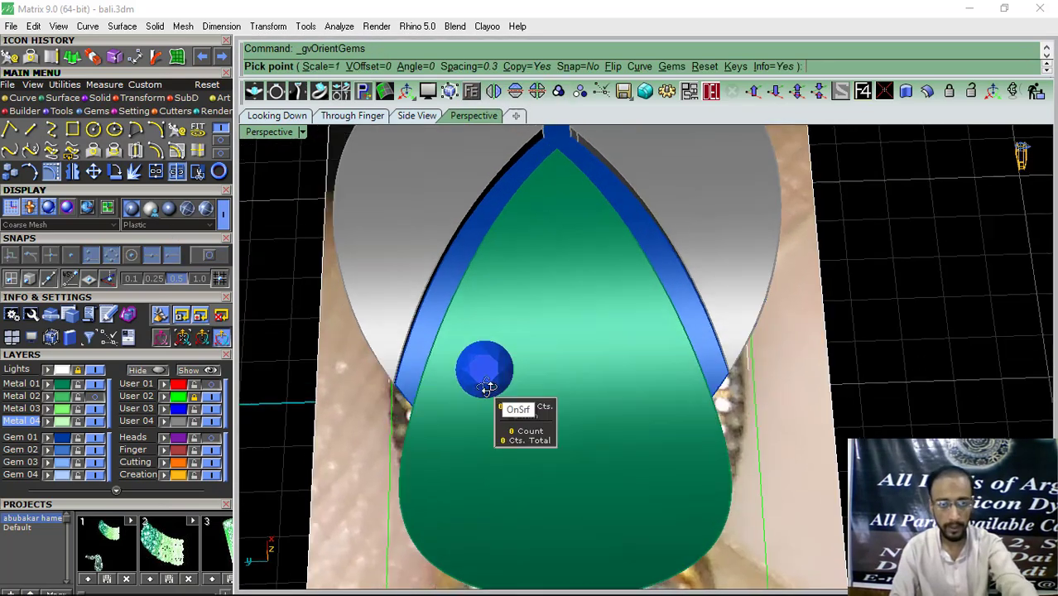
key("Up")
key("Up")
key("Up")
key("Up")
key("Up")
key("Up")
key("Up")
key("Up")
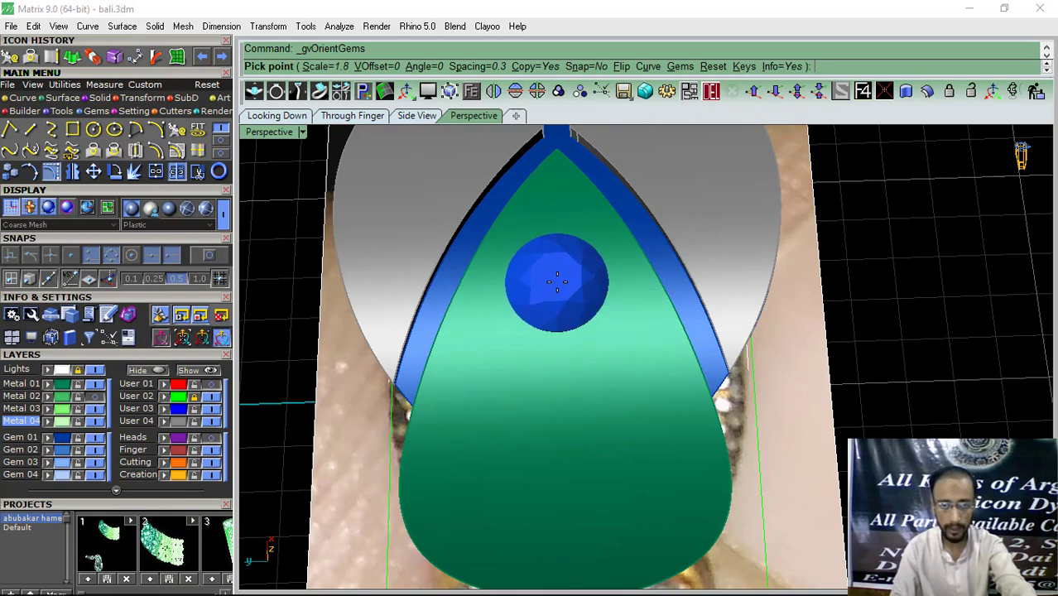
scroll(557, 286, "up", 4)
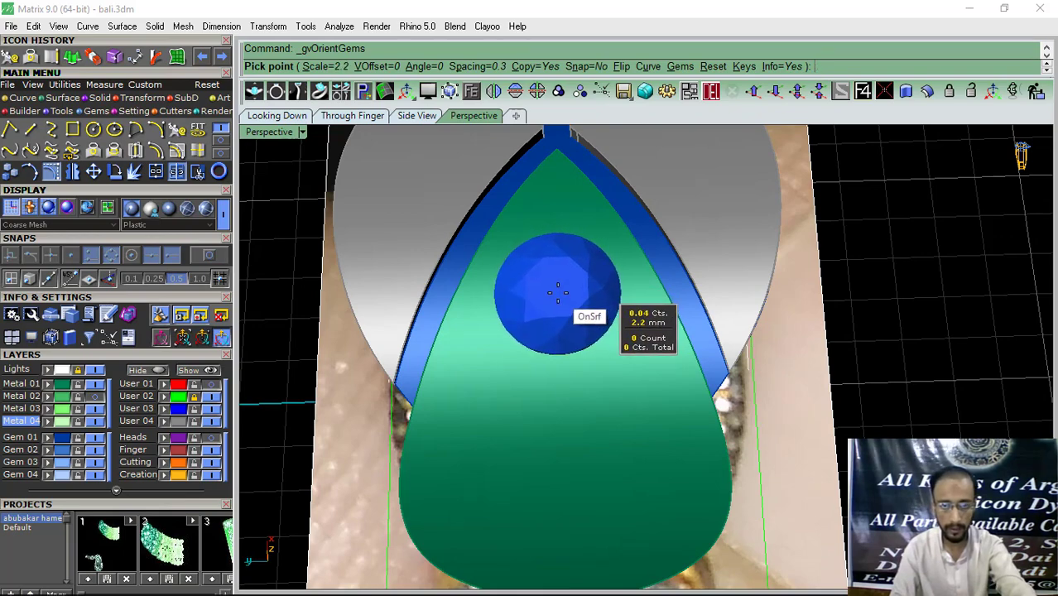
left_click(558, 293)
Step: Try a 2.4 mm gem on one side of the teardrop below the first gem and mirror it across the centreline
scroll(530, 297, "down", 2)
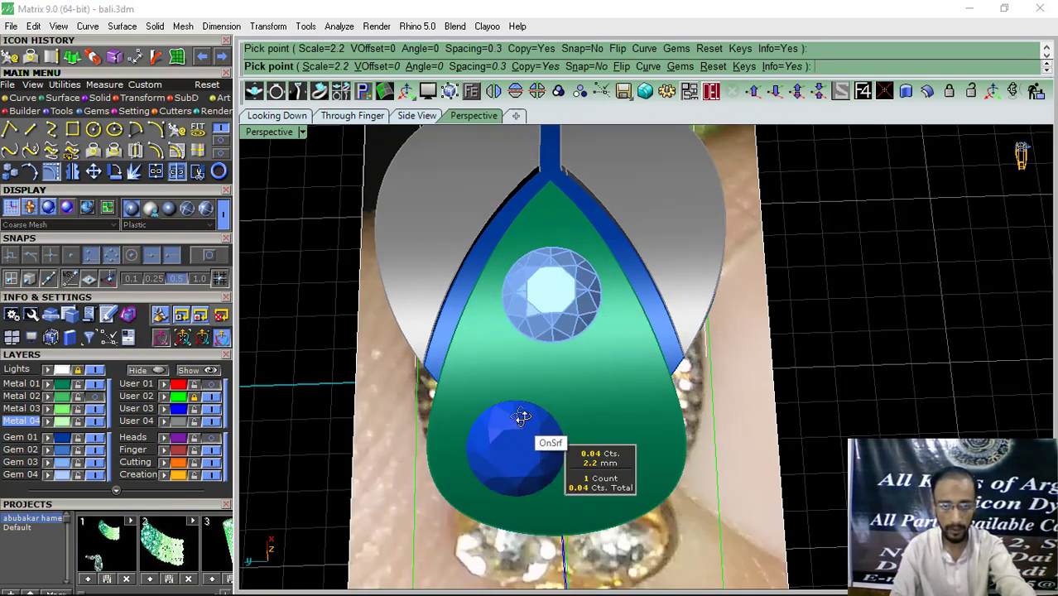
right_click_drag(521, 416, 524, 327)
key("Up")
key("Up")
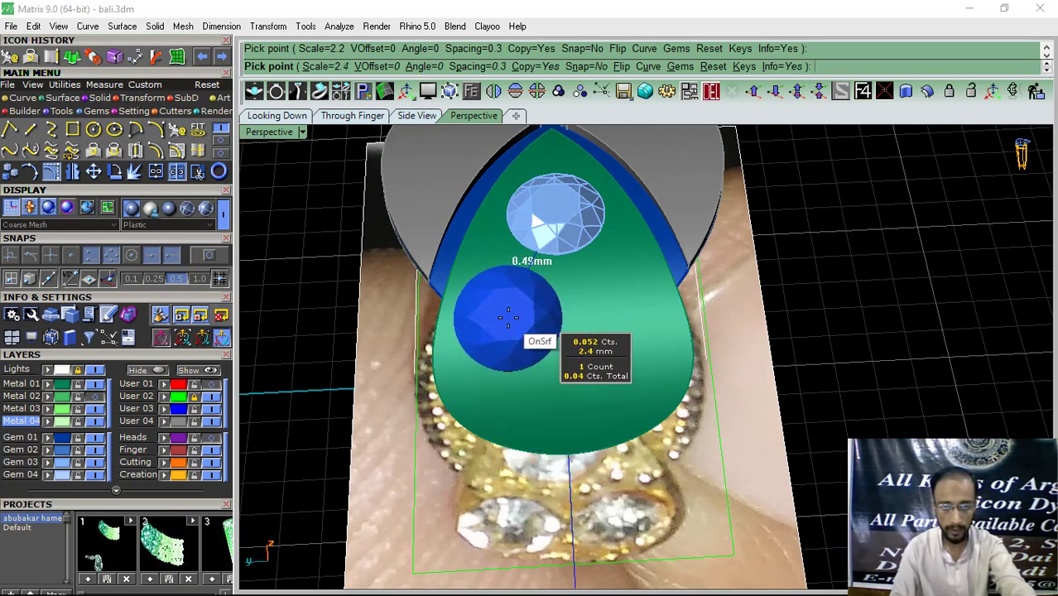
left_click(508, 315)
right_click(509, 314)
left_click(510, 321)
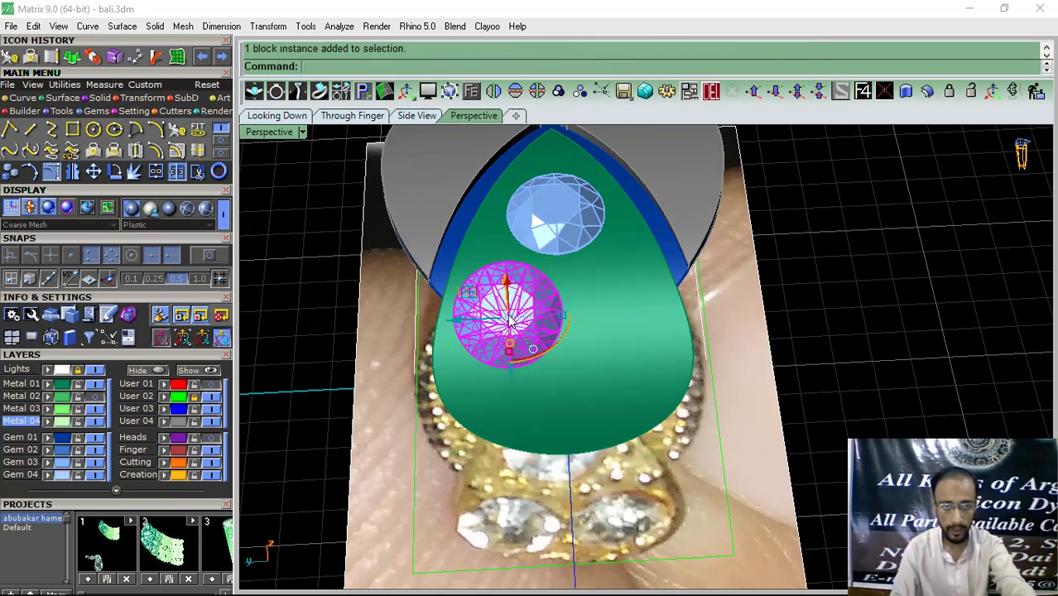
left_click(495, 100)
key("ctrl+z")
left_click(515, 91)
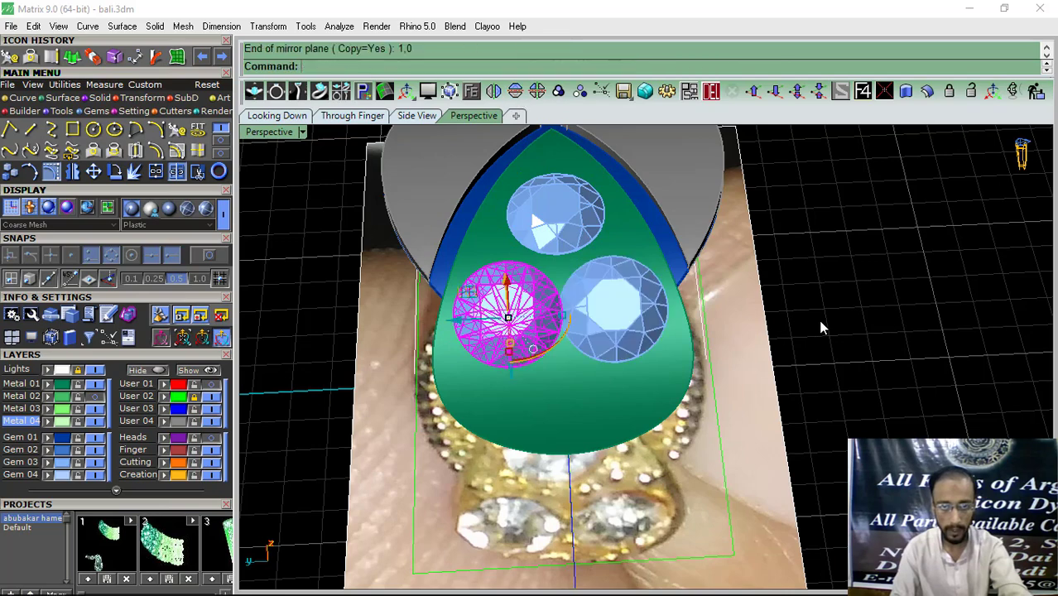
left_click(819, 322)
Step: Delete the mirrored pair of gems and the single upper gem from the teardrop
right_click_drag(510, 356, 503, 371)
left_click(507, 369)
left_click(575, 366, "shift")
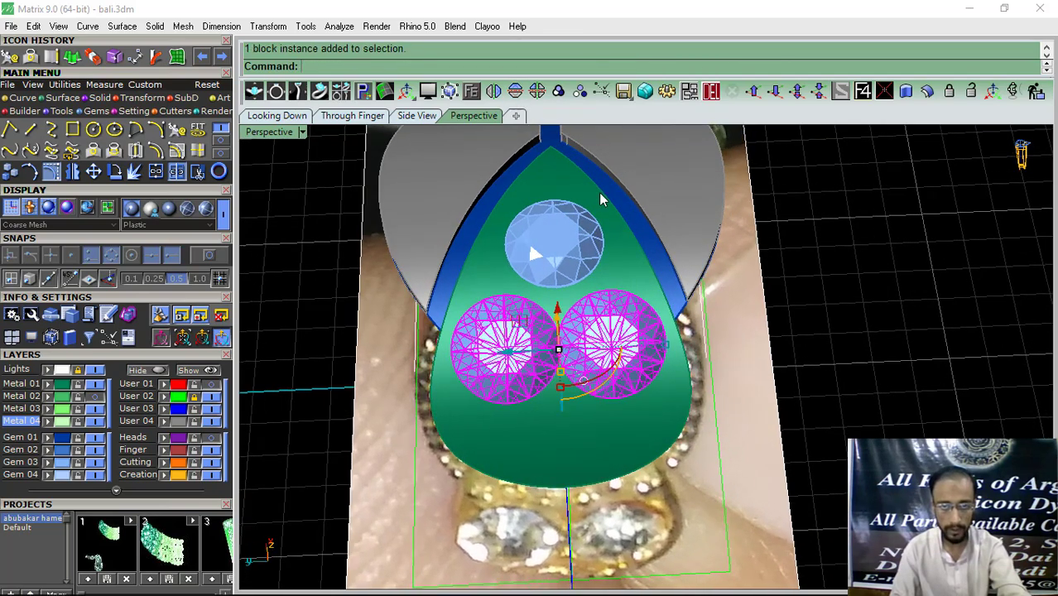
key("Delete")
left_click(551, 250)
key("Delete")
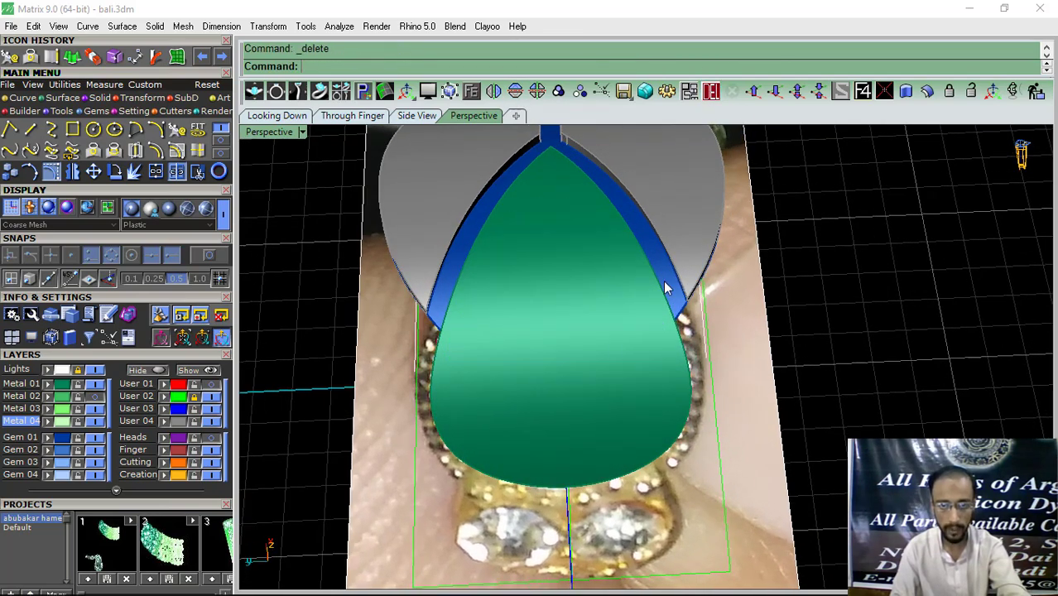
Step: Place a 2.2 mm gem on one side of the teardrop's wide end and mirror it across the centreline
right_click_drag(551, 251, 593, 341)
left_click(502, 378)
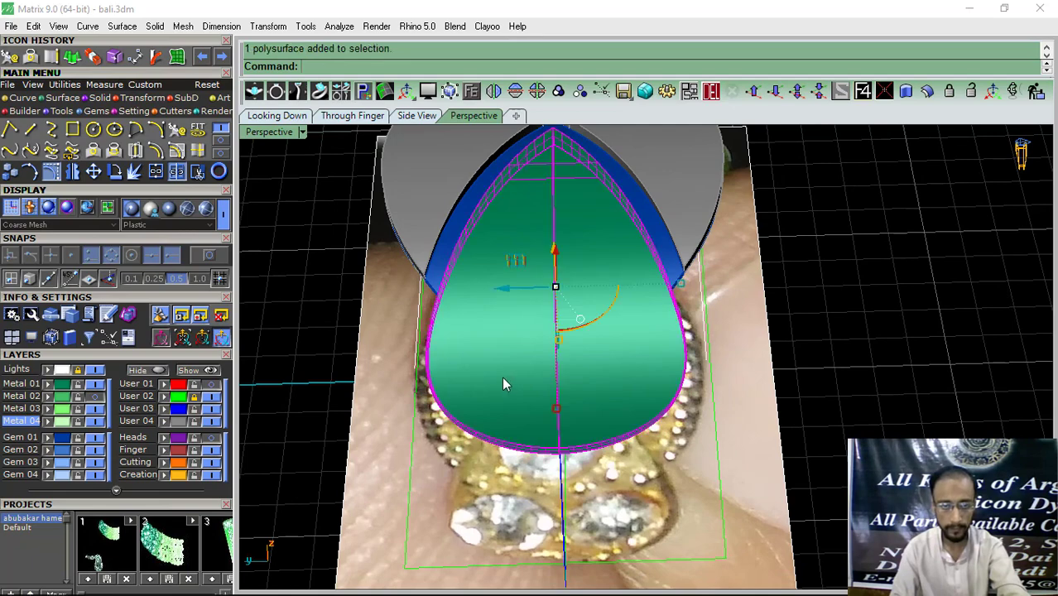
left_click(471, 90)
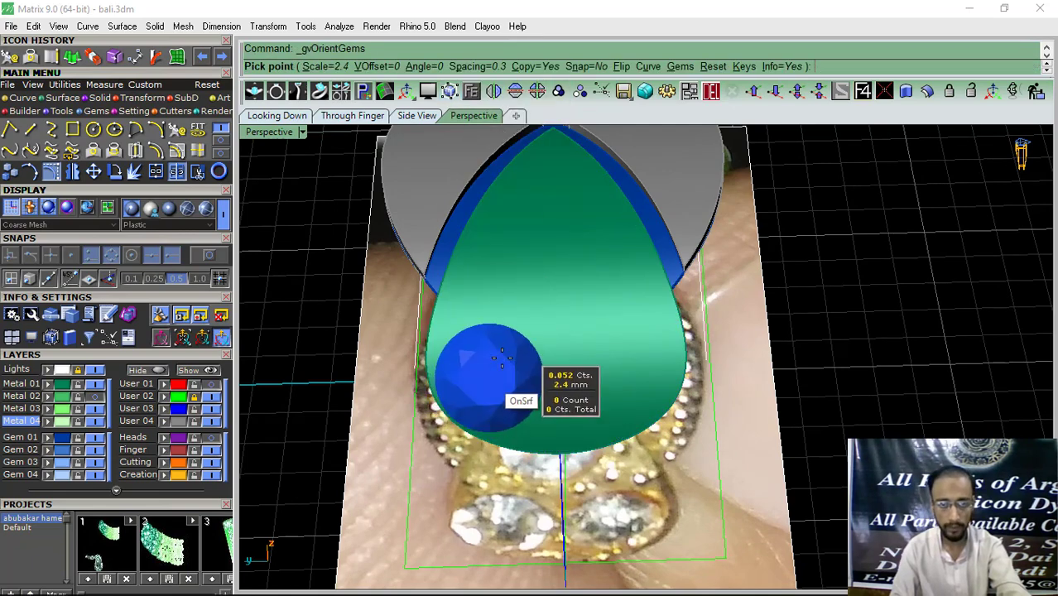
scroll(497, 369, "up", 2)
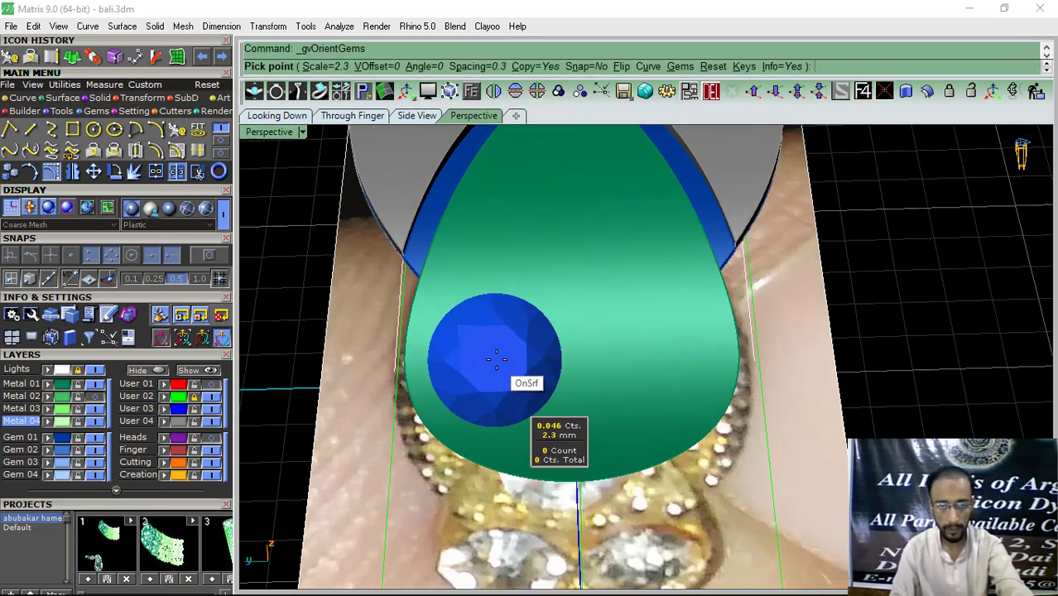
left_click(497, 361)
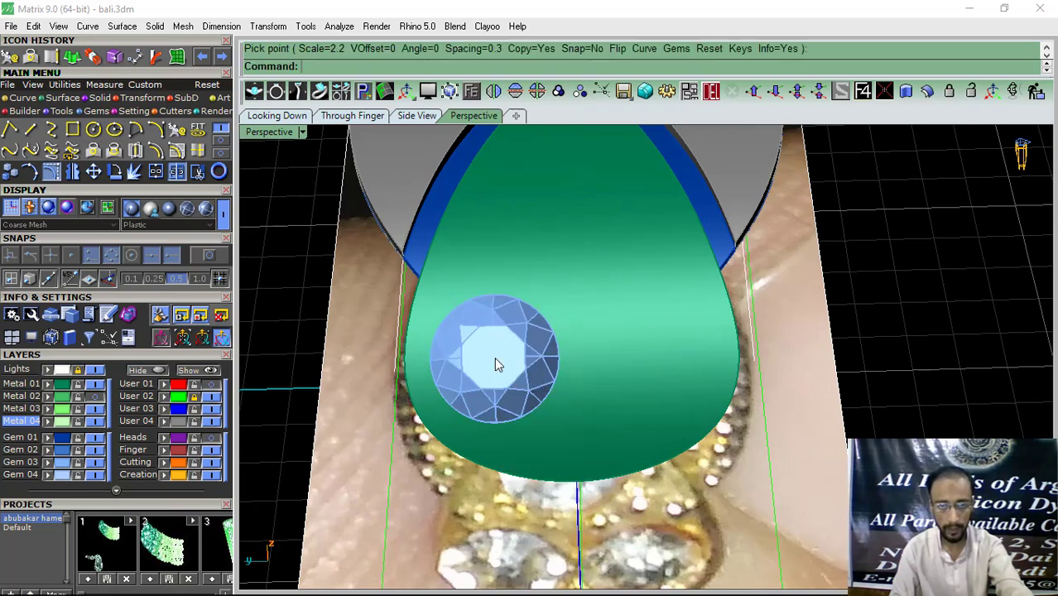
left_click(495, 362)
left_click(515, 91)
left_click(894, 309)
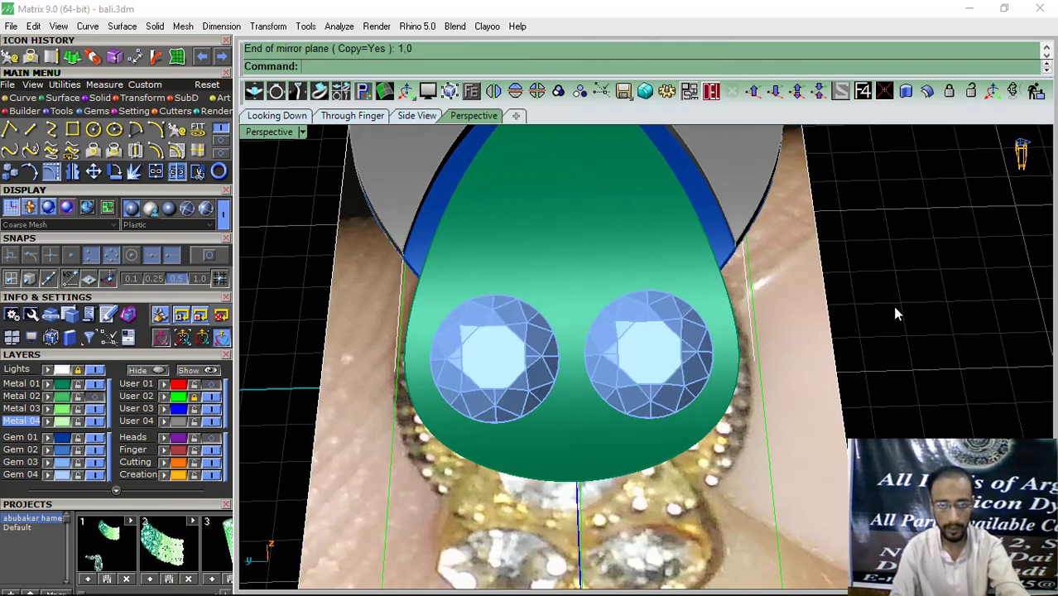
Step: Place a 2.5 mm gem on the teardrop's centreline above the mirrored pair
right_click_drag(629, 273, 610, 315)
left_click(609, 315)
left_click(471, 92)
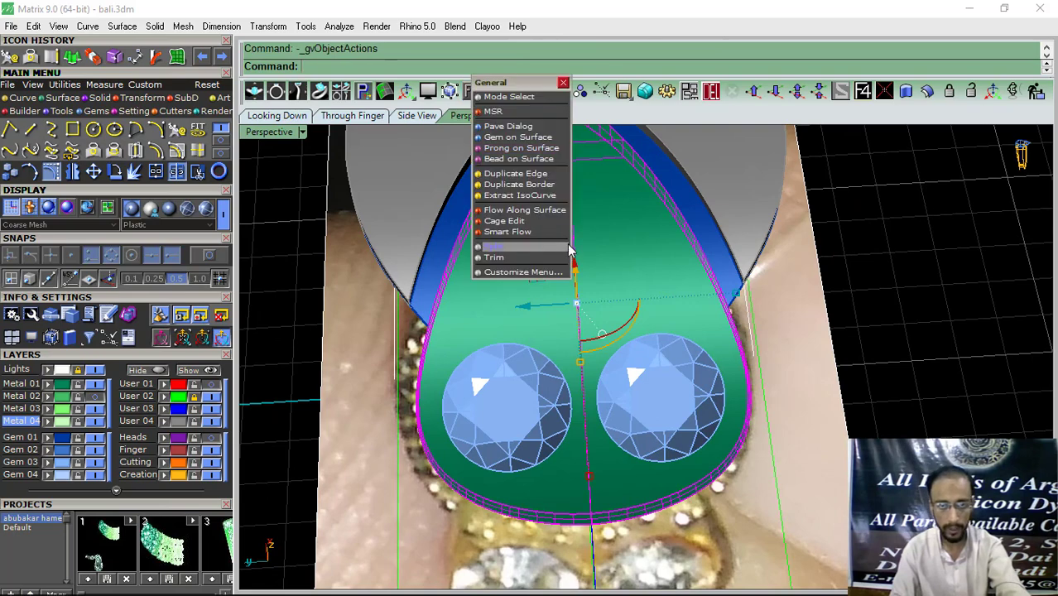
left_click(504, 138)
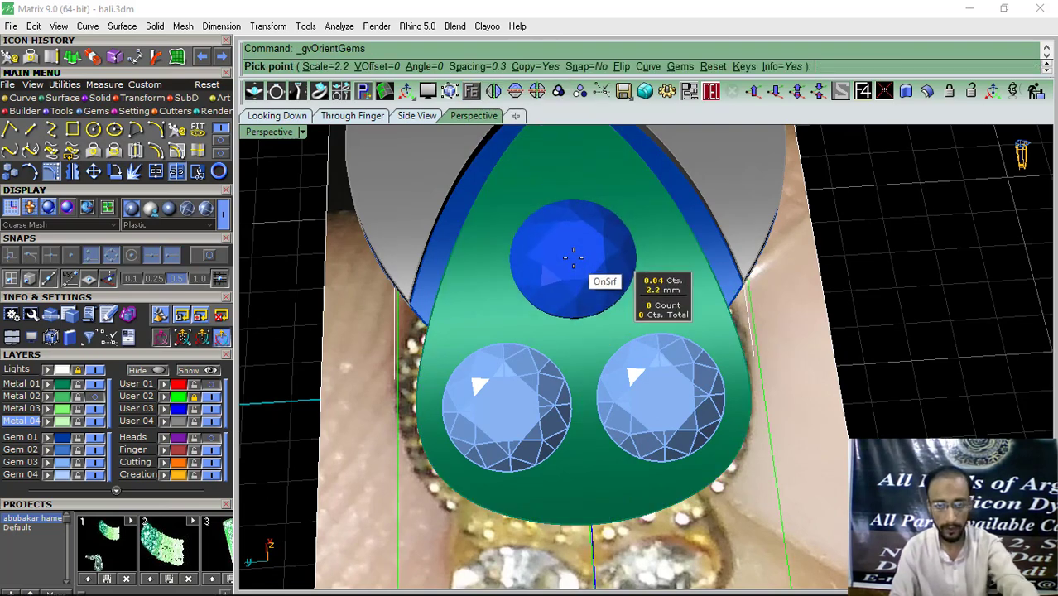
key("Up")
key("Up")
key("Up")
right_click_drag(571, 261, 560, 277)
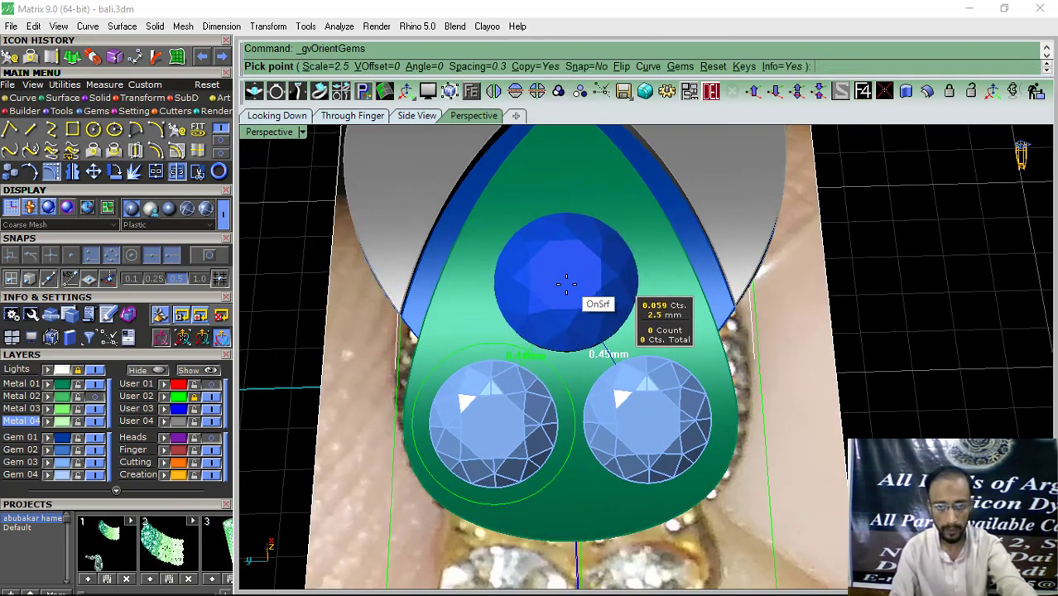
left_click(567, 287)
right_click(538, 288)
Step: Create gem cutters for the three gems on the teardrop, keeping the existing cutter style
scroll(543, 278, "down", 8)
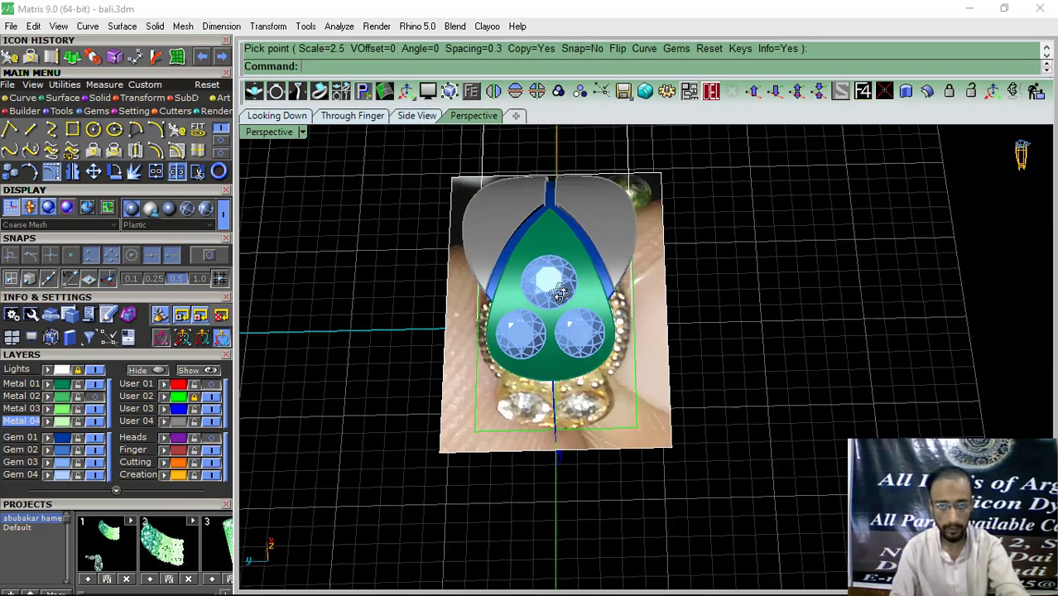
right_click_drag(543, 278, 556, 276)
scroll(557, 276, "up", 4)
left_click(556, 274)
left_click(510, 382, "shift")
left_click(592, 361, "shift")
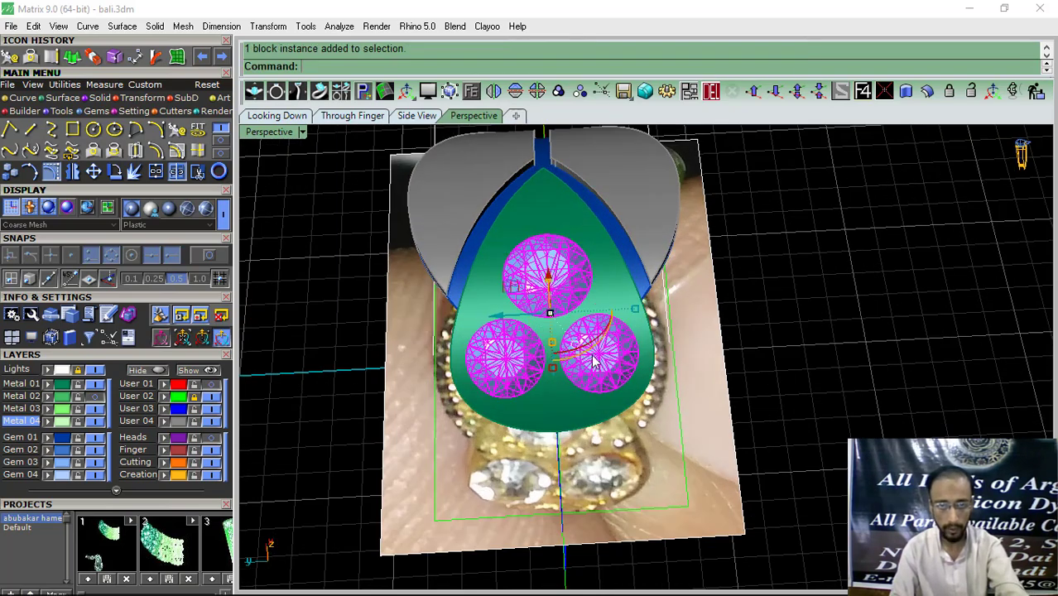
left_click(558, 91)
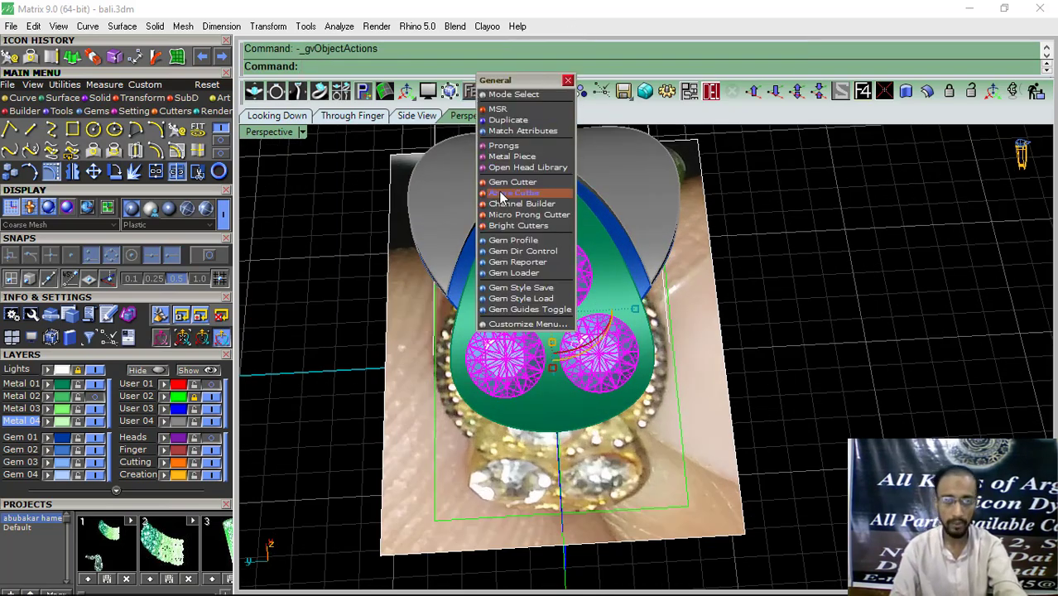
left_click(500, 194)
left_click(546, 297)
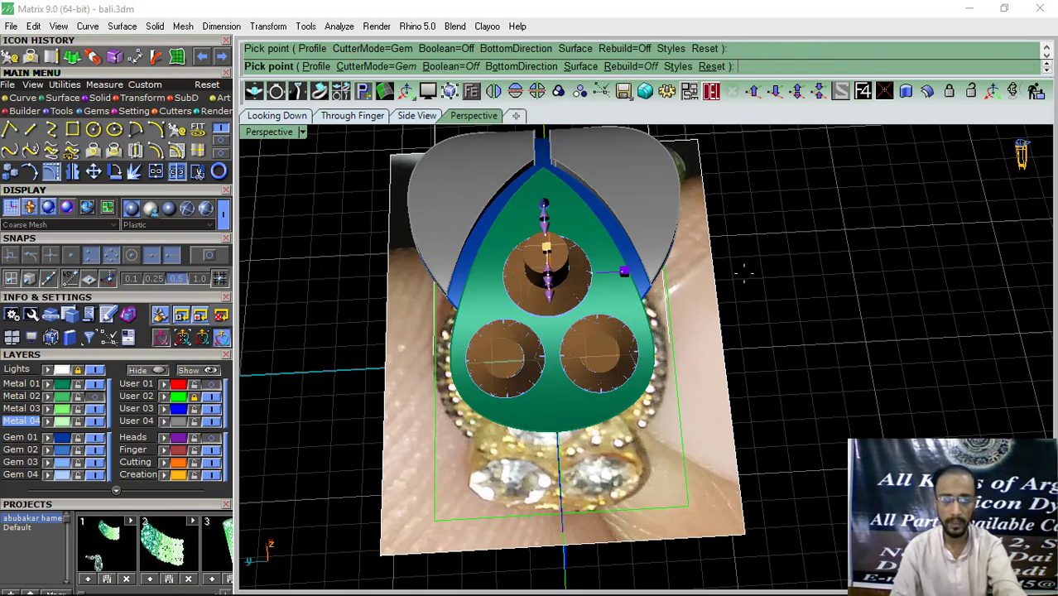
right_click(744, 272)
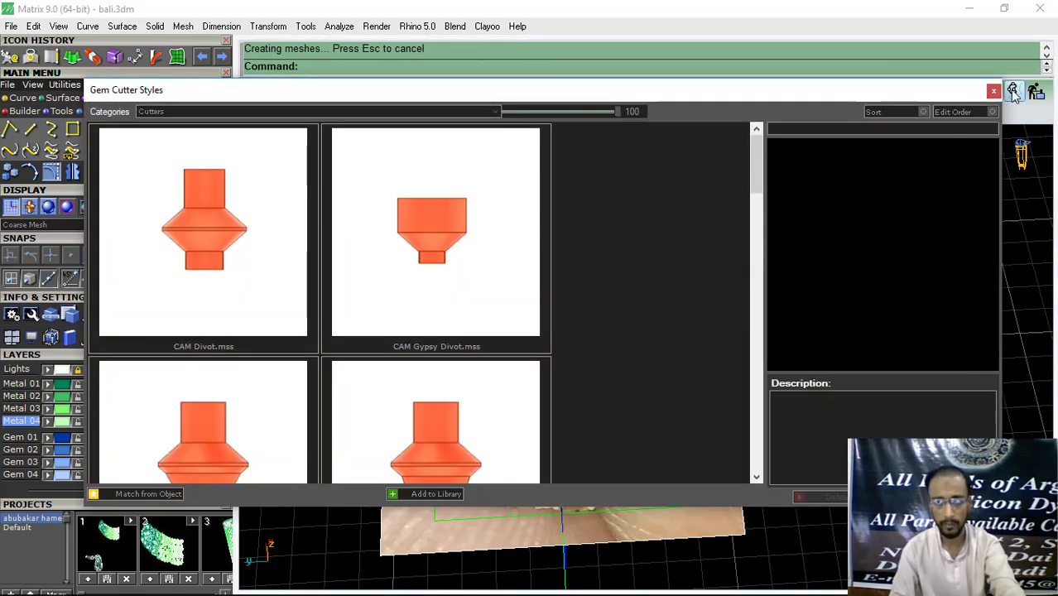
left_click(994, 90)
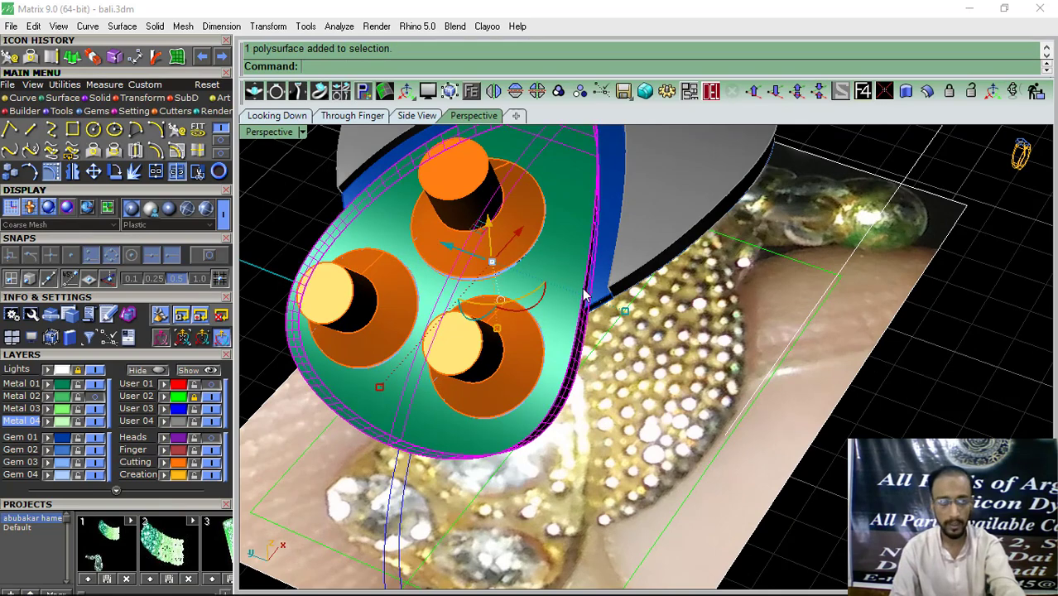
Step: Subtract the three gem cutters from the teardrop solid with a Boolean difference, keeping the gems in place
left_click(97, 97)
left_click(31, 130)
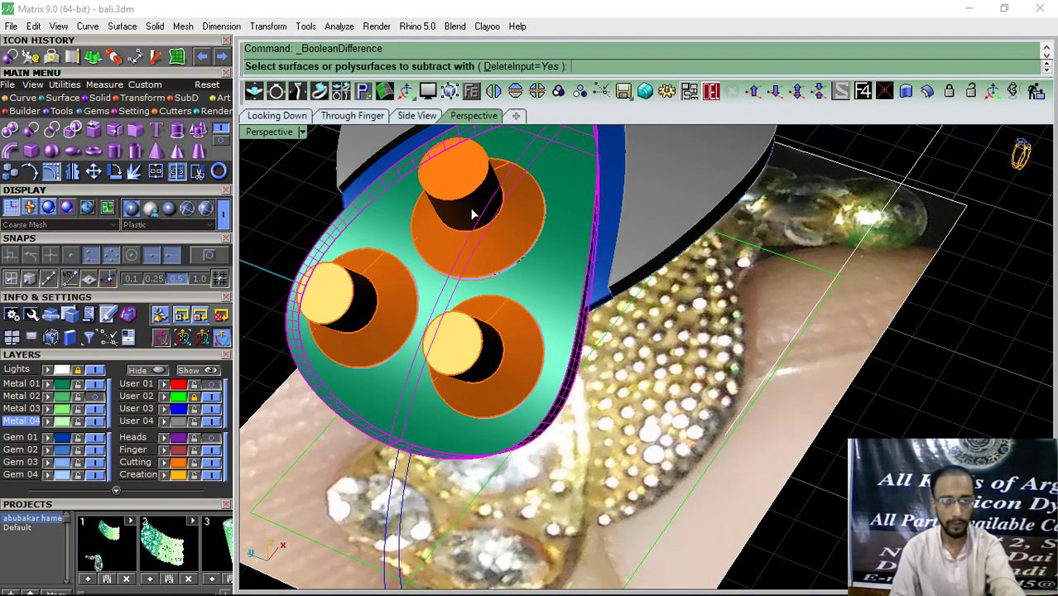
left_click(714, 94)
right_click_drag(538, 270, 565, 278)
key("ctrl+z")
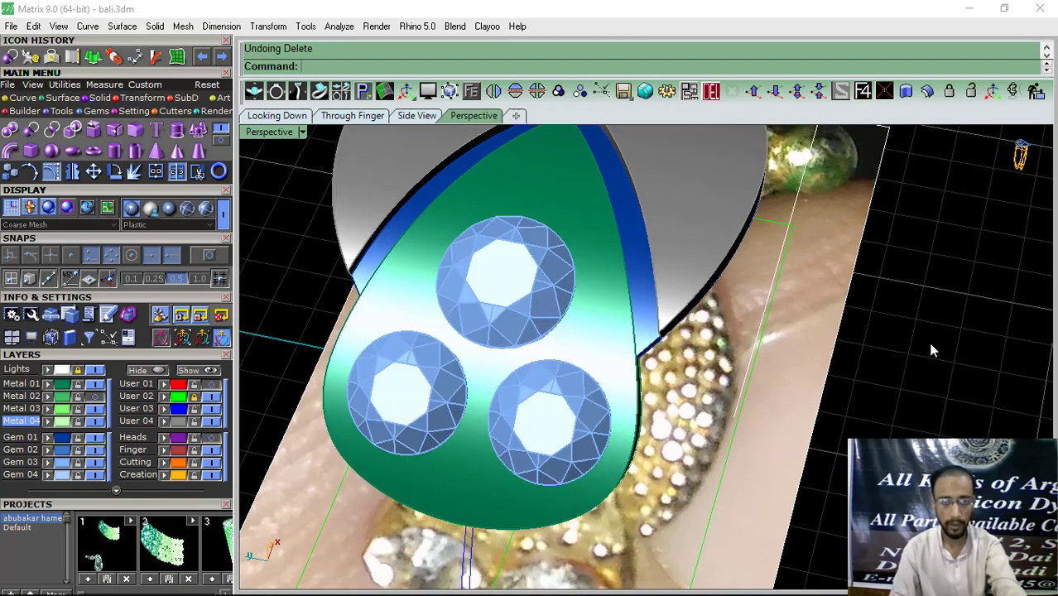
Step: Save the bali.3dm file and select the teardrop solid to check its gem seats up close
left_click(542, 199)
scroll(629, 236, "down", 5)
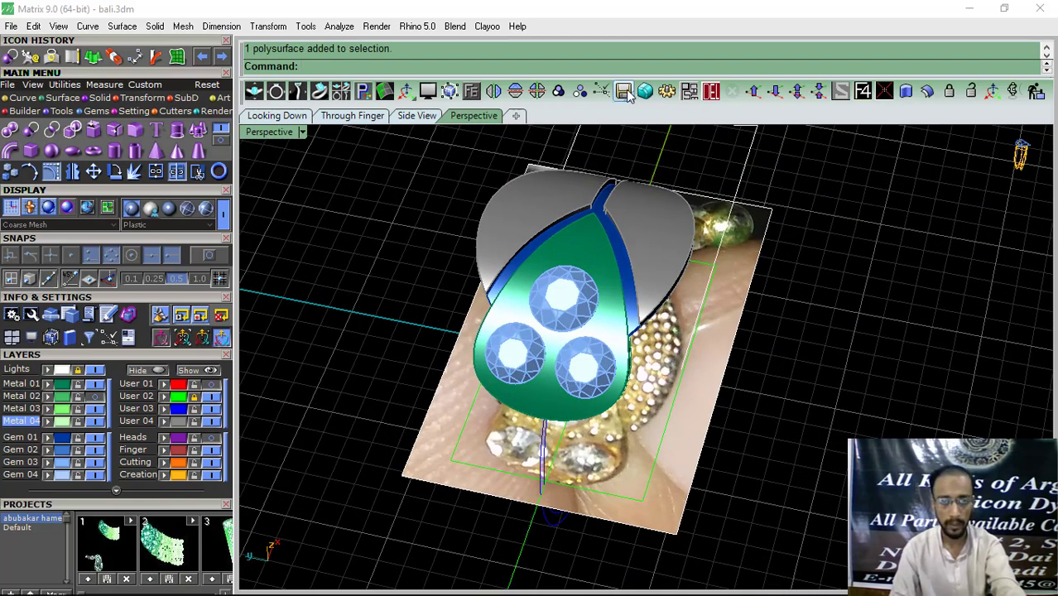
scroll(573, 323, "up", 5)
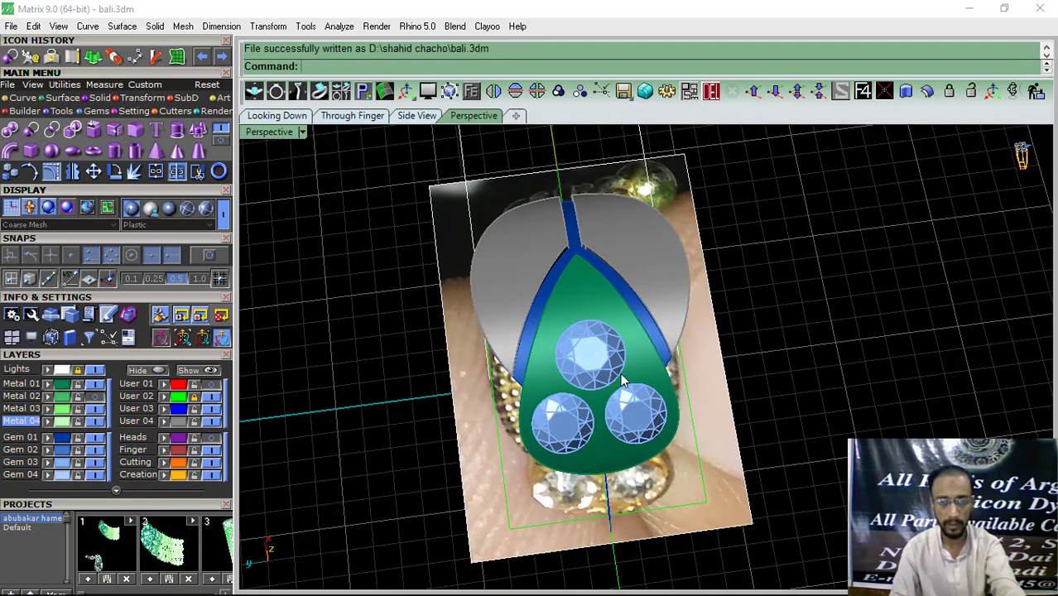
left_click(532, 283)
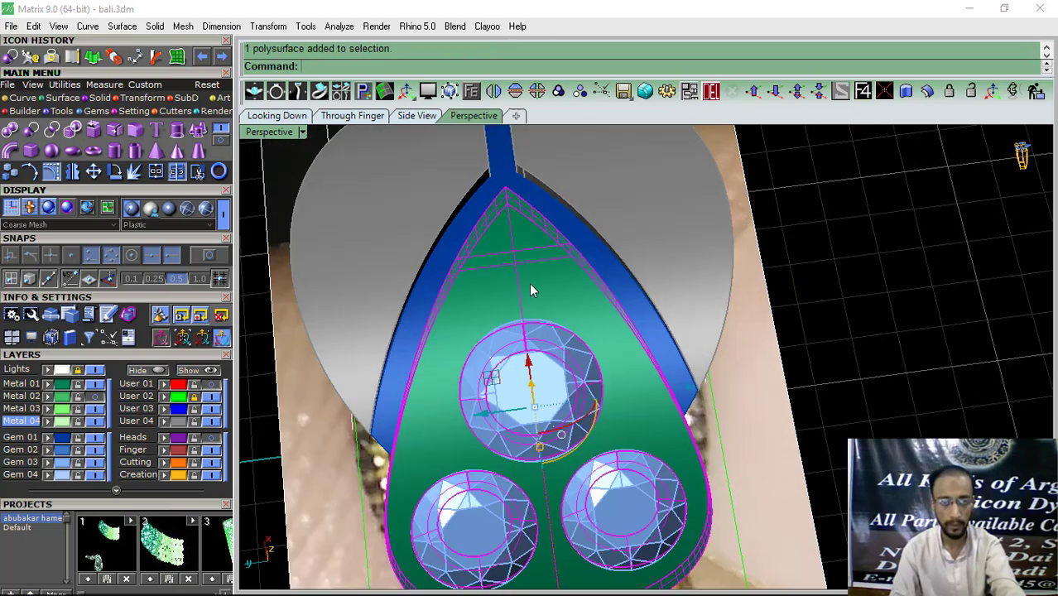
Step: Start Prong on Surface on the teardrop with a 0.15 mm drop, 0.75 mm height and flipped direction
left_click(471, 92)
left_click(489, 148)
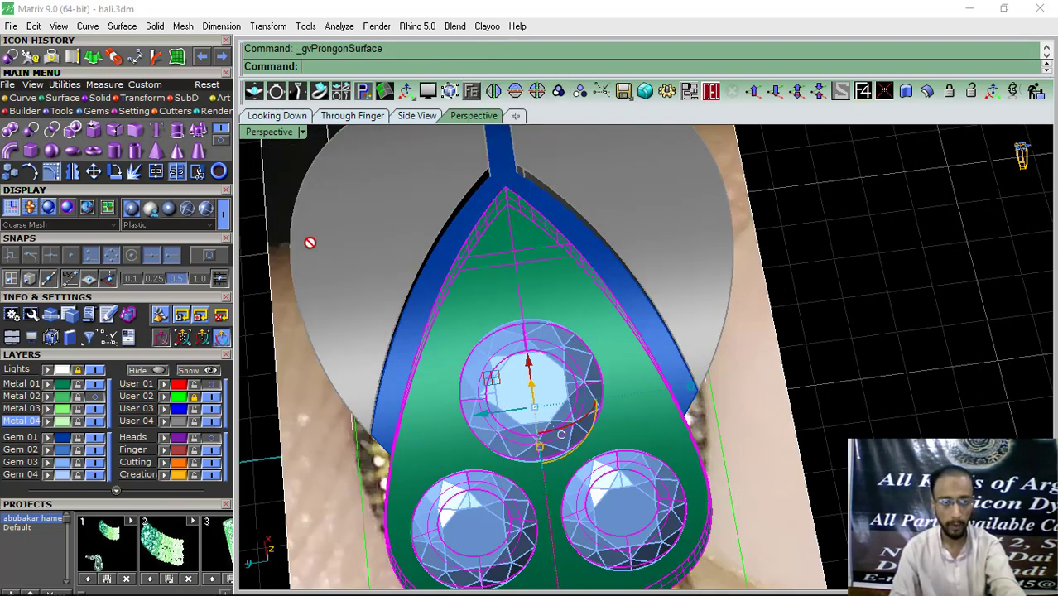
left_click(105, 354)
left_click(103, 368)
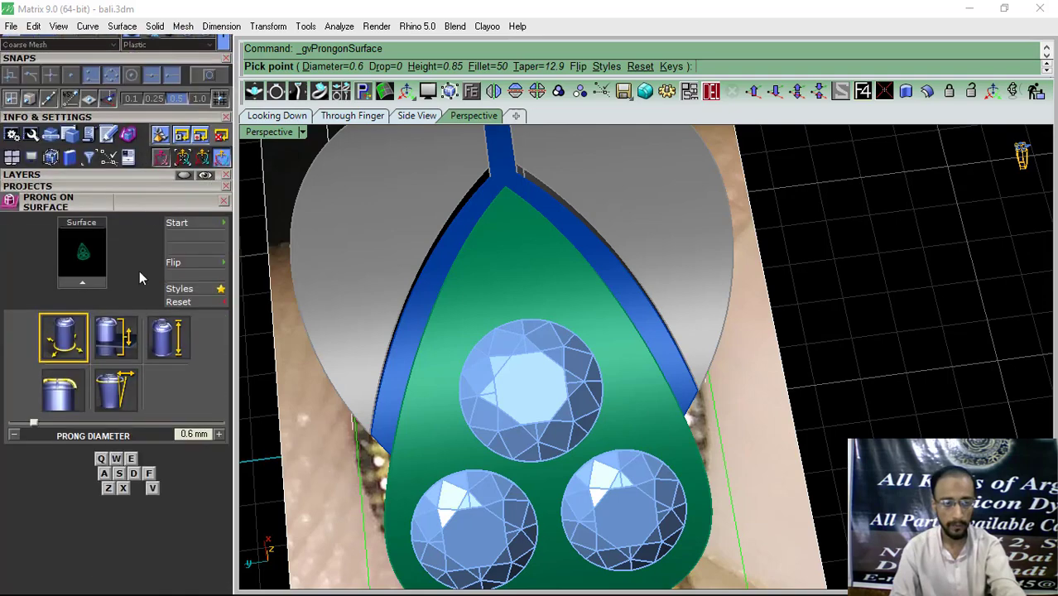
left_click(361, 582)
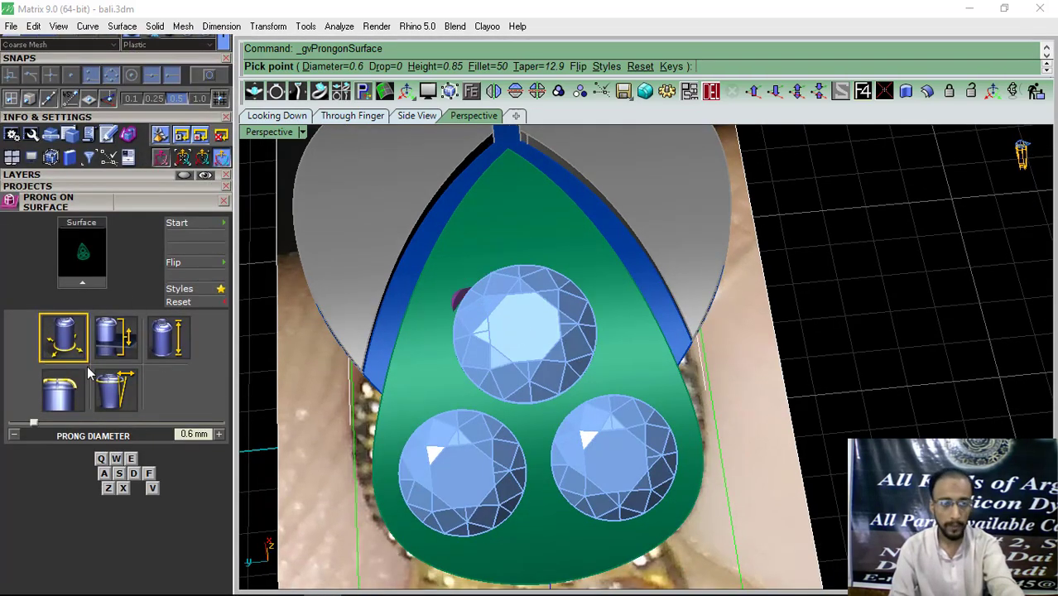
left_click(116, 338)
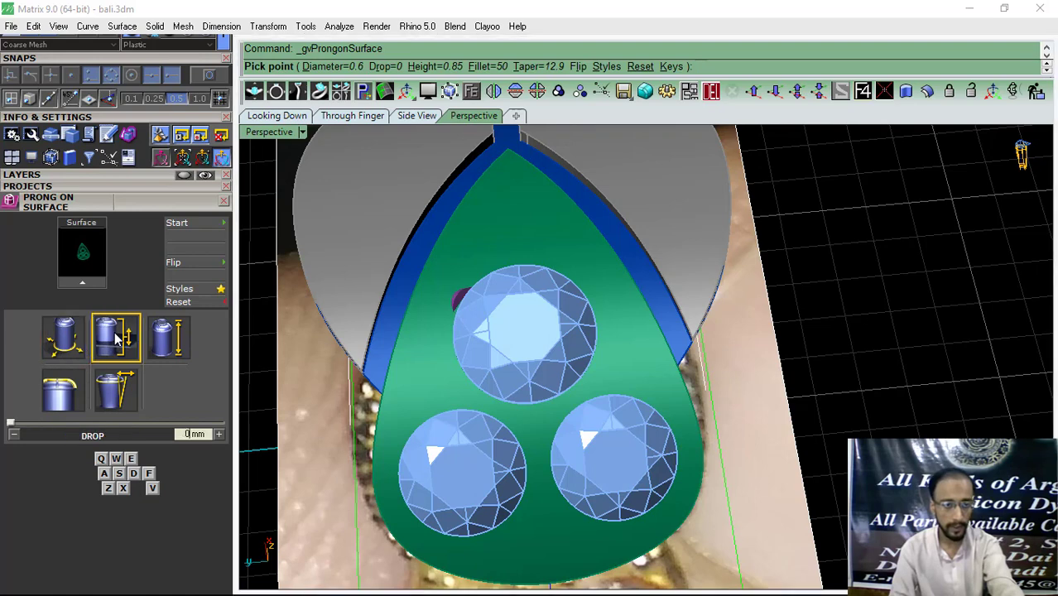
left_click(220, 434)
left_click(220, 434)
left_click(220, 434)
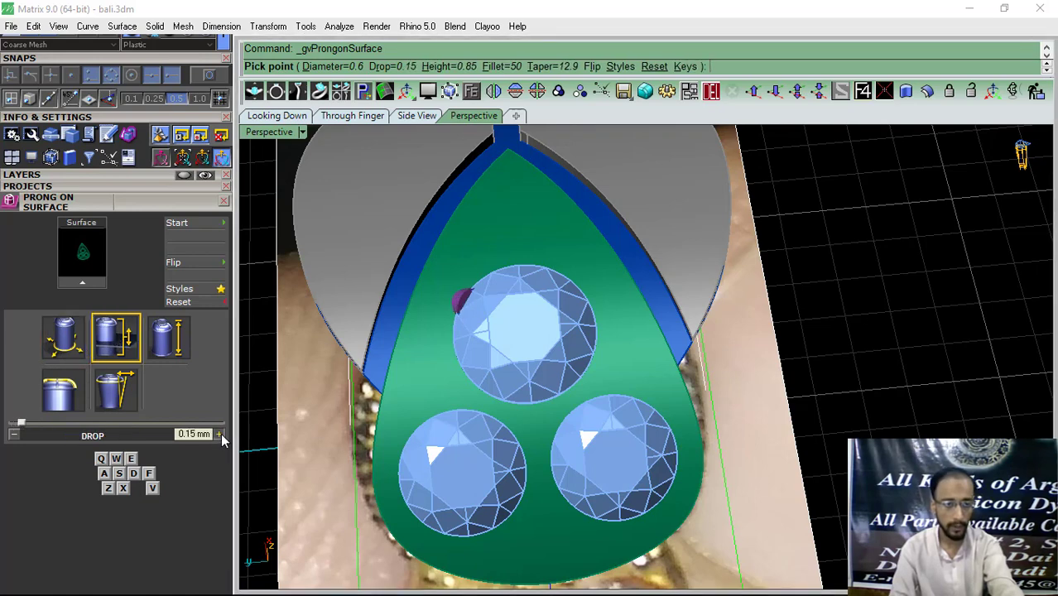
left_click(168, 339)
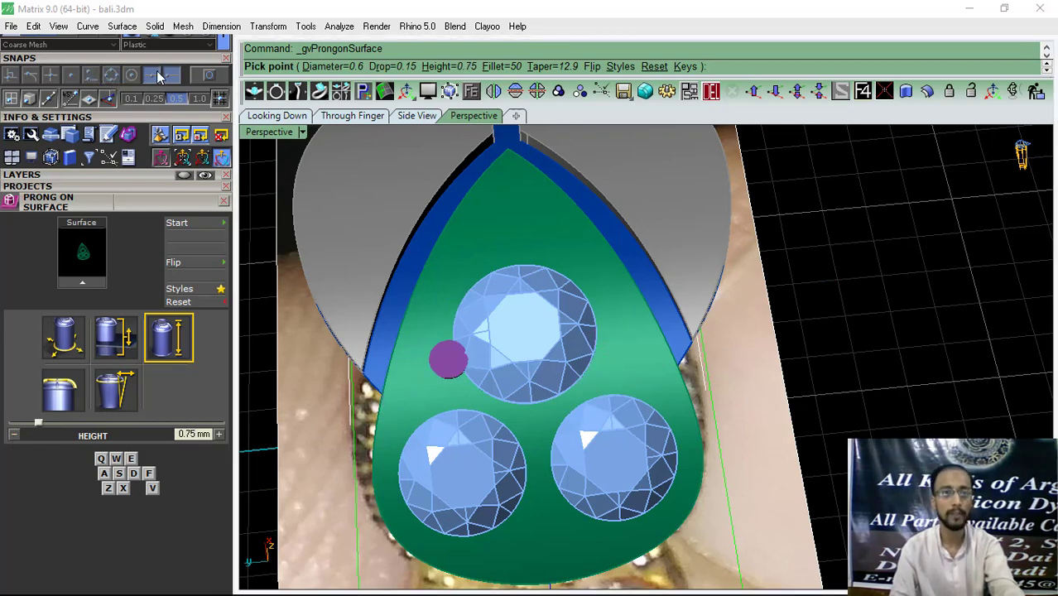
left_click(176, 263)
Step: Place five 0.65 mm diameter prongs on one side of the teardrop's centreline, around the upper gem and the left lower gem
scroll(597, 407, "up", 5)
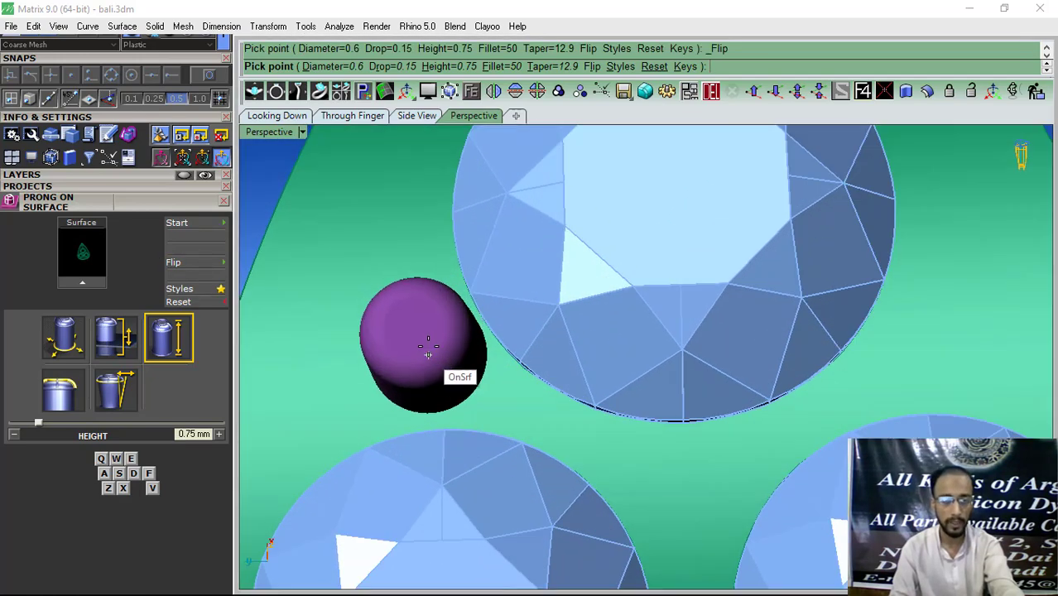
scroll(432, 356, "down", 2)
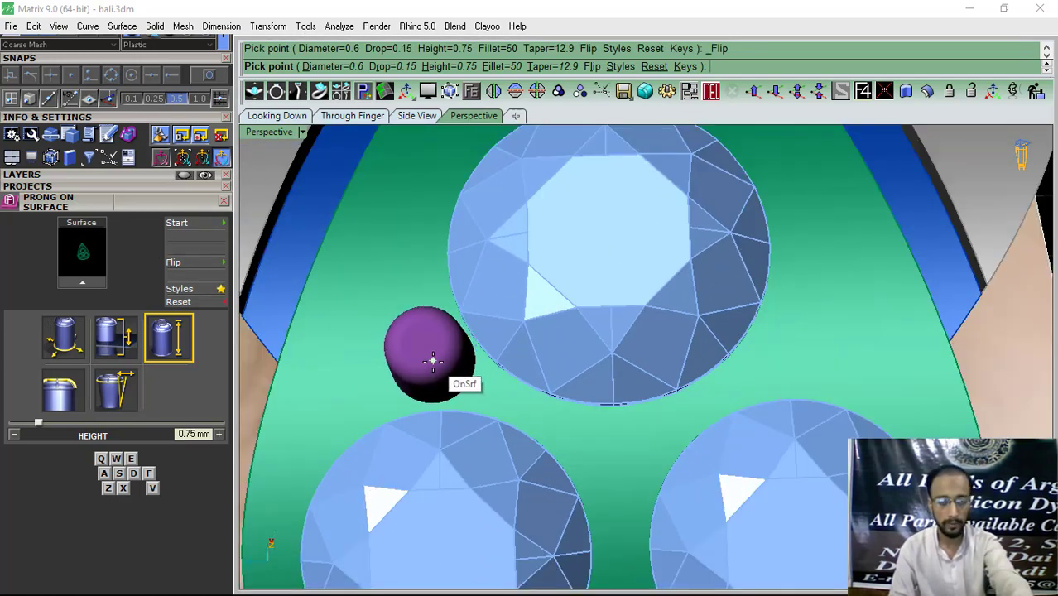
scroll(432, 360, "down", 3)
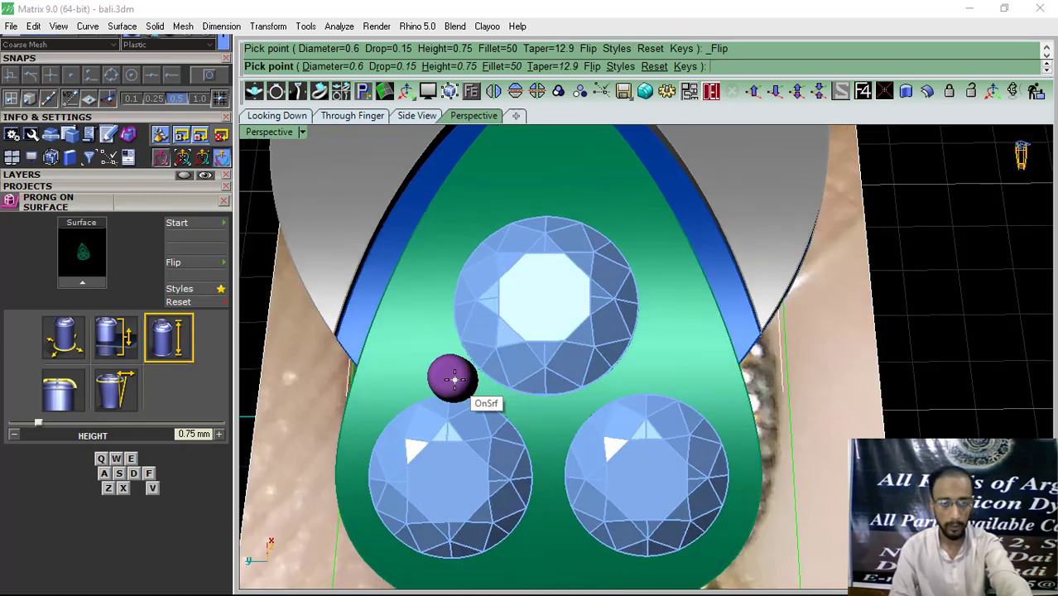
key("e")
left_click(449, 376)
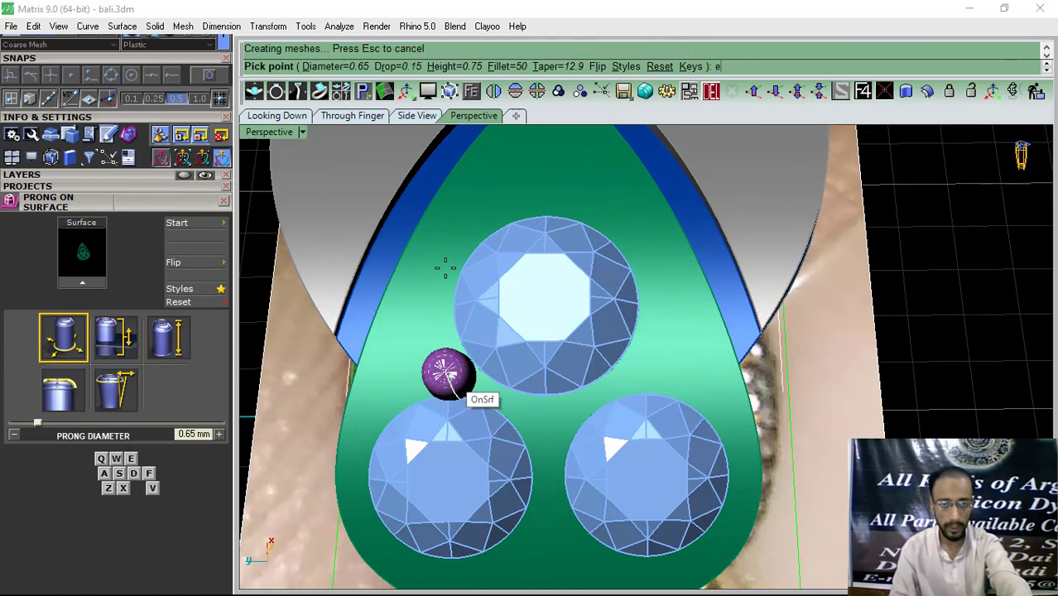
left_click(473, 230)
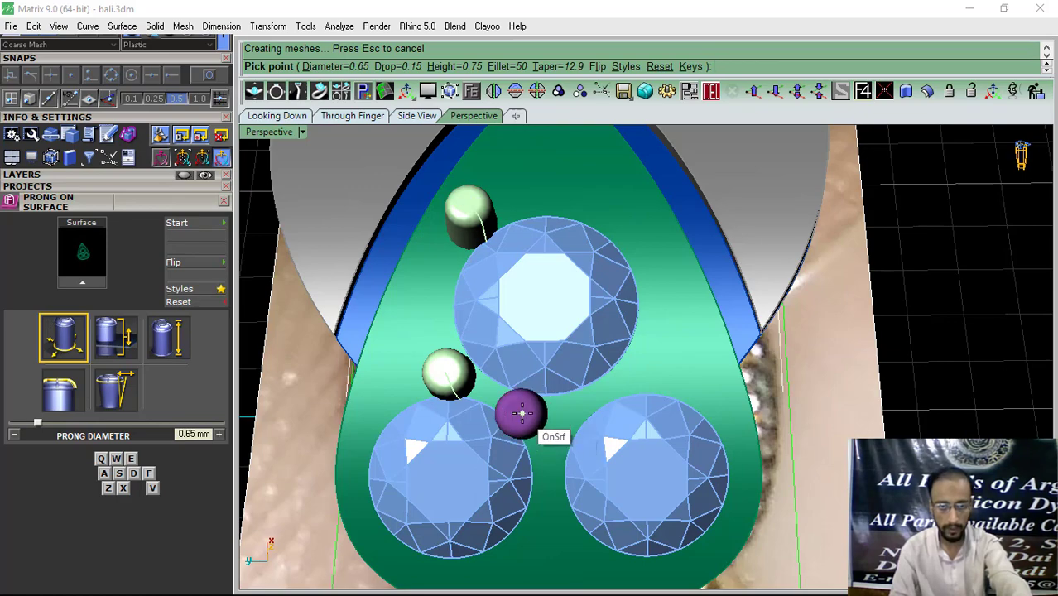
scroll(545, 371, "down", 2)
right_click_drag(487, 484, 498, 465)
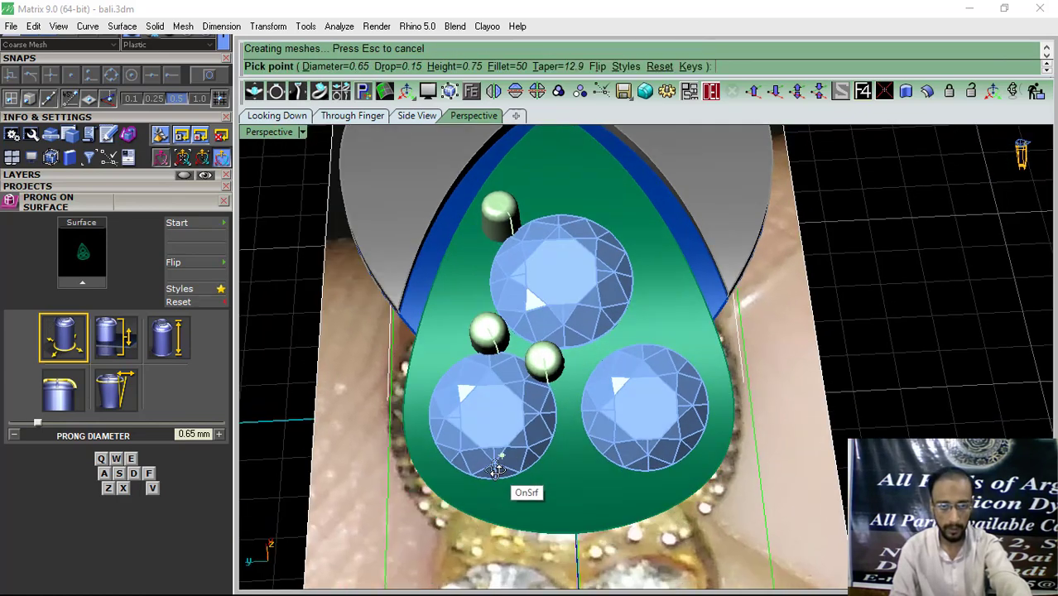
scroll(414, 456, "up", 5)
left_click(430, 438)
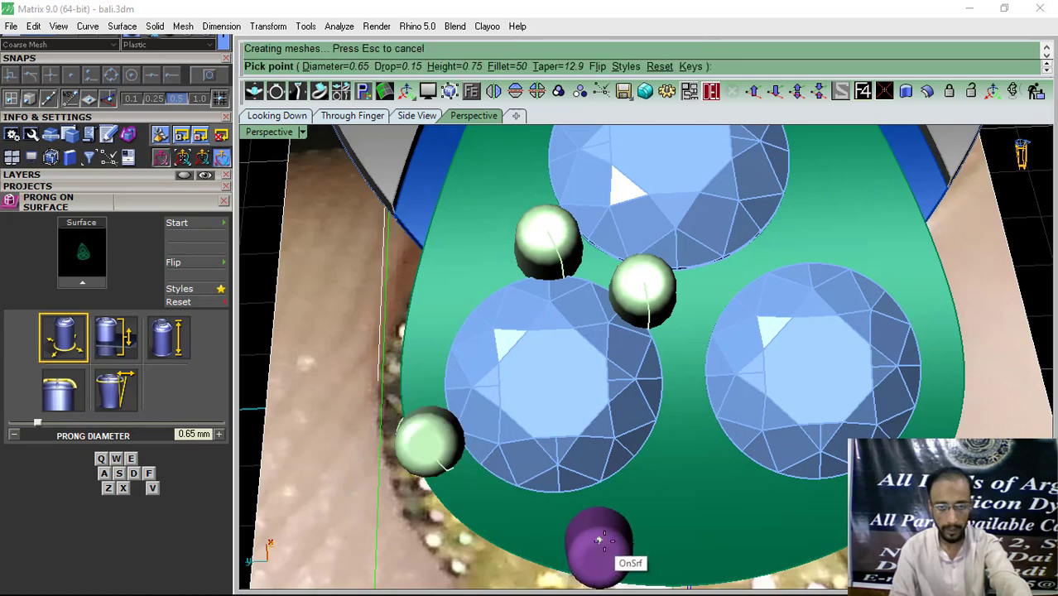
left_click(581, 524)
Step: Place a 0.75 mm diameter prong on the teardrop's centreline between the two lower gems and finish the command
key("e")
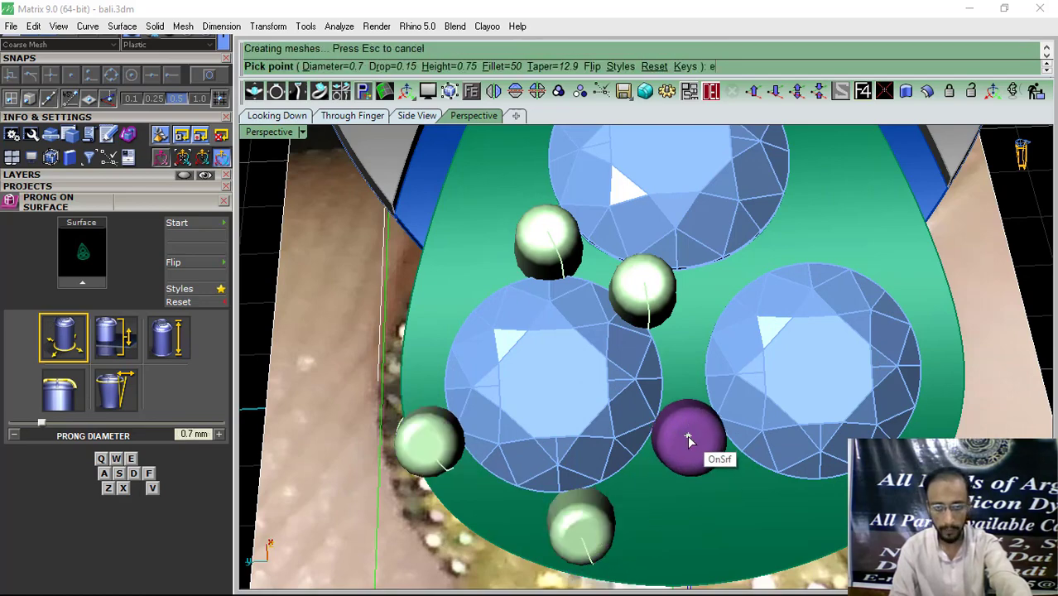
left_click(686, 439)
right_click(614, 448)
scroll(614, 449, "down", 5)
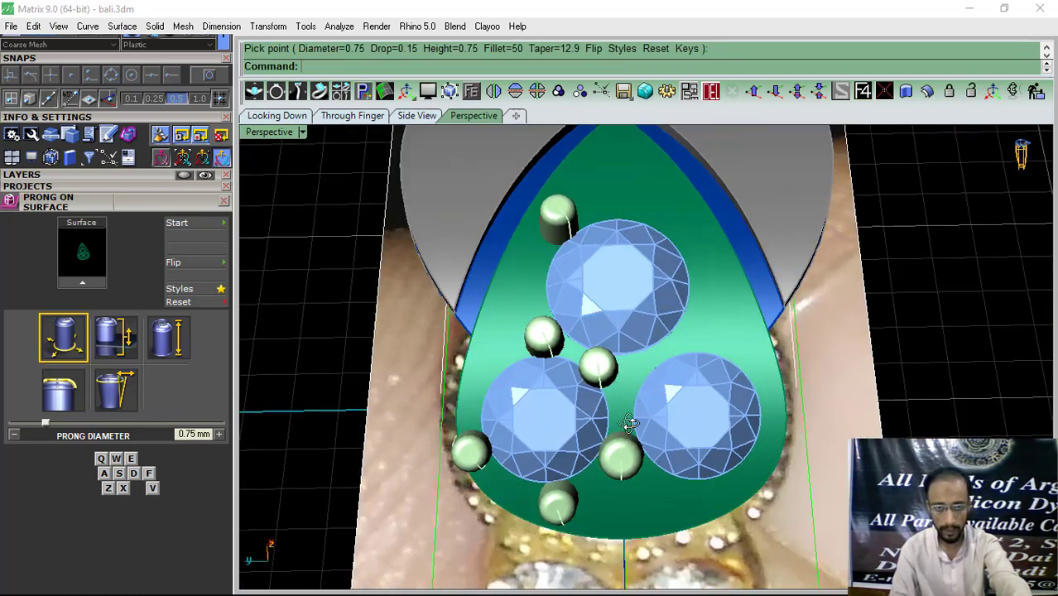
Step: Select the five off-centre prongs and mirror copies of them across the teardrop's centreline
right_click_drag(623, 424, 622, 439)
left_click(548, 232)
left_click(535, 356, "shift")
left_click(479, 462, "shift")
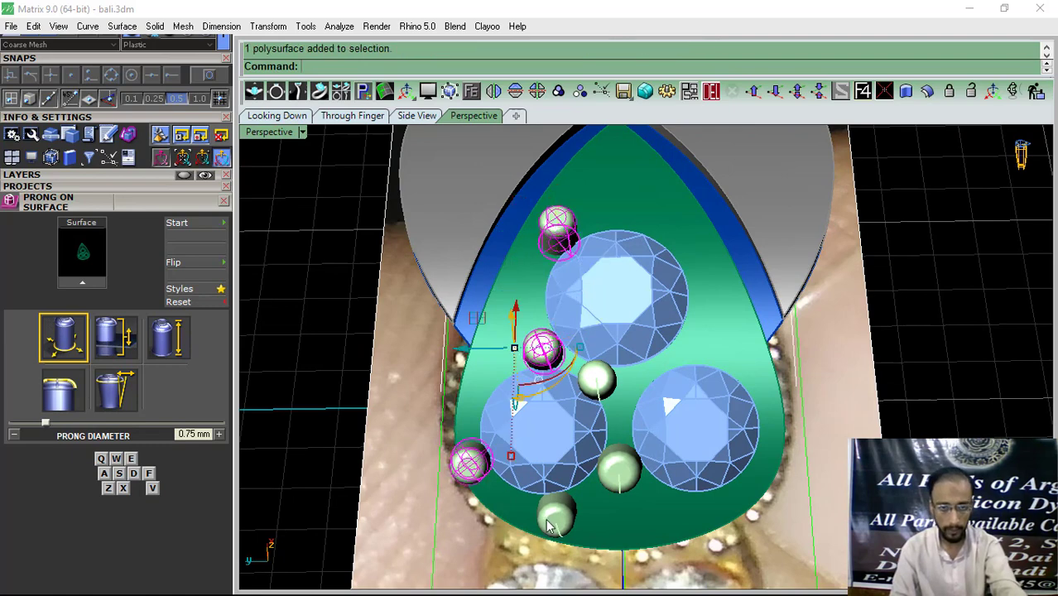
left_click(547, 521, "shift")
left_click(597, 387, "shift")
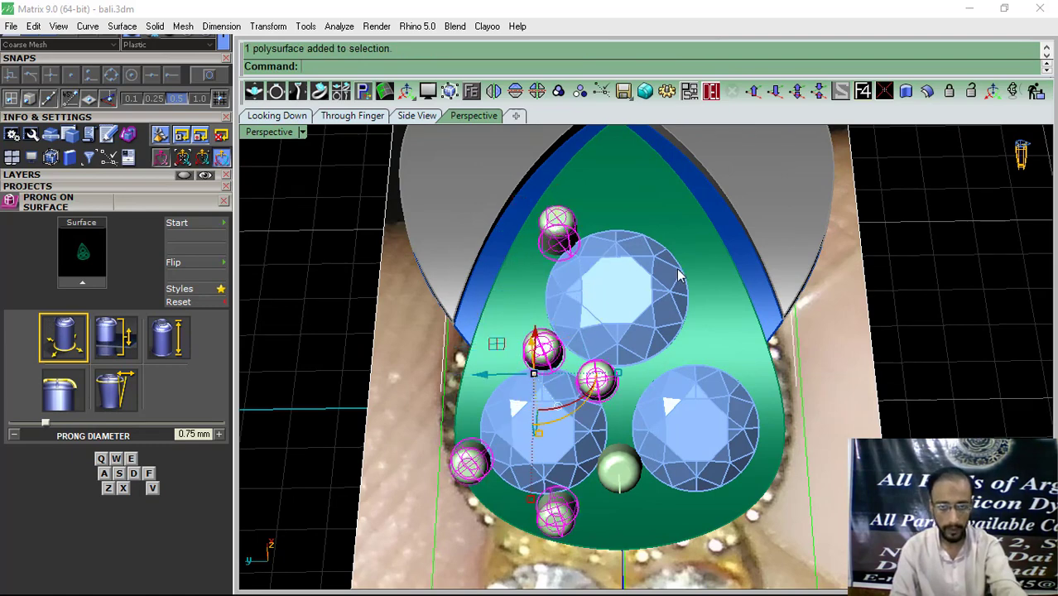
left_click(515, 91)
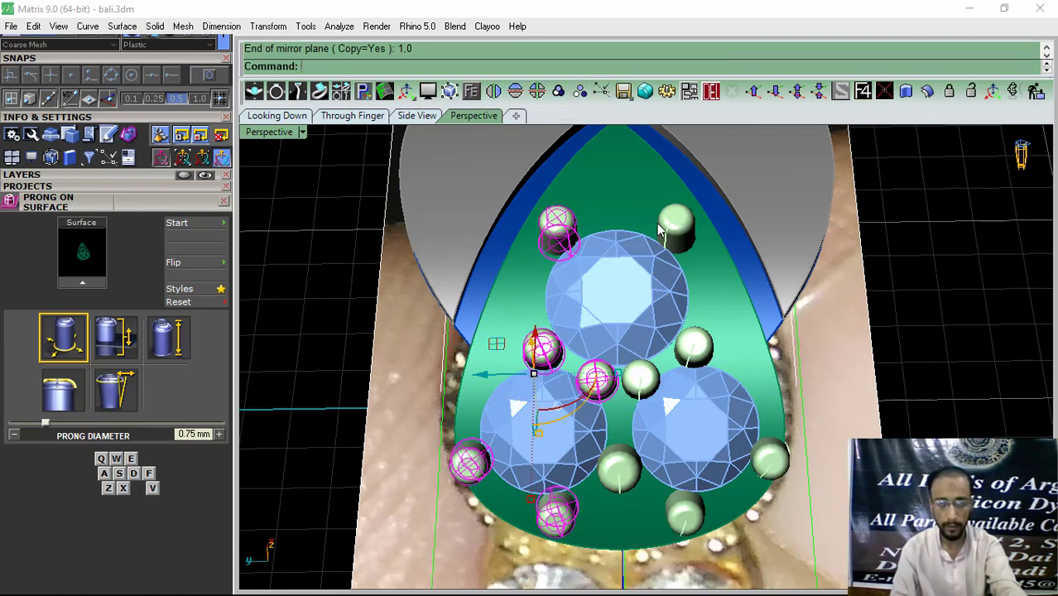
Step: Group the ten off-centre prongs with the teardrop solid and assign the prongs to the Metal 01 layer
left_click(644, 389)
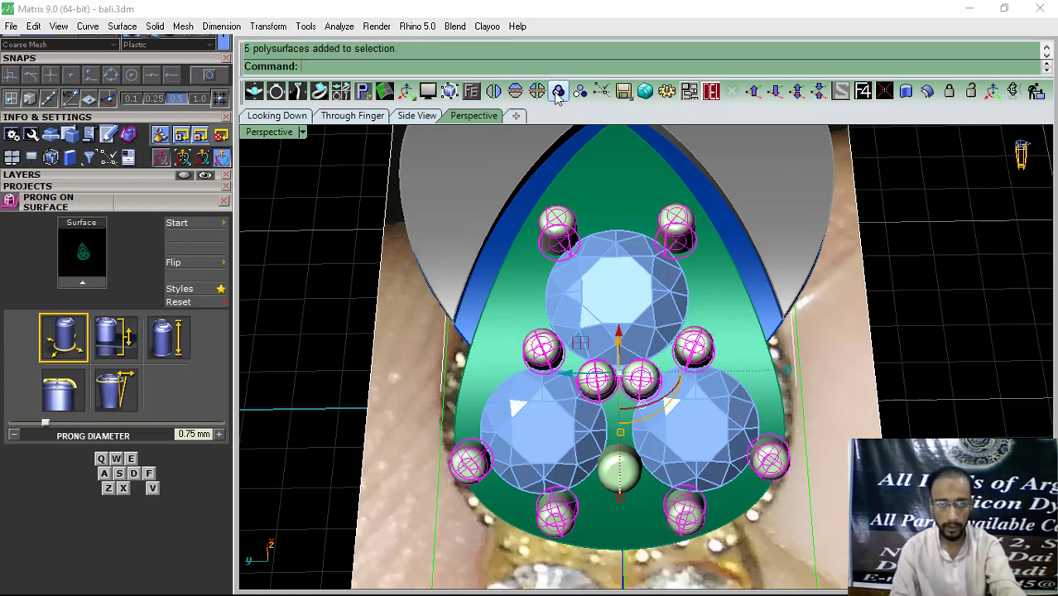
left_click(608, 193)
left_click(77, 176)
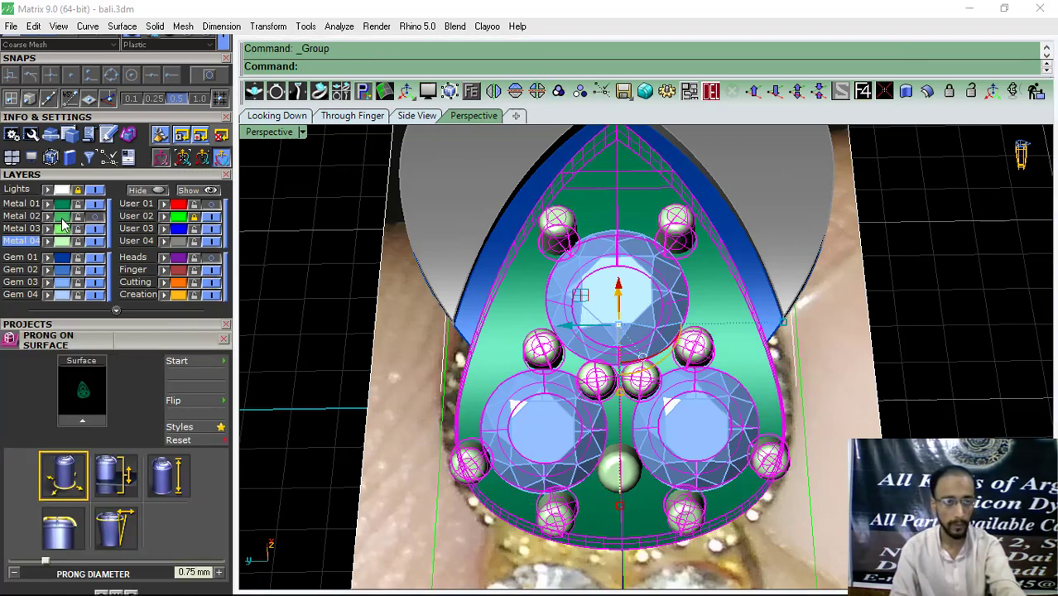
left_click(48, 206)
left_click(923, 332)
scroll(765, 391, "down", 6)
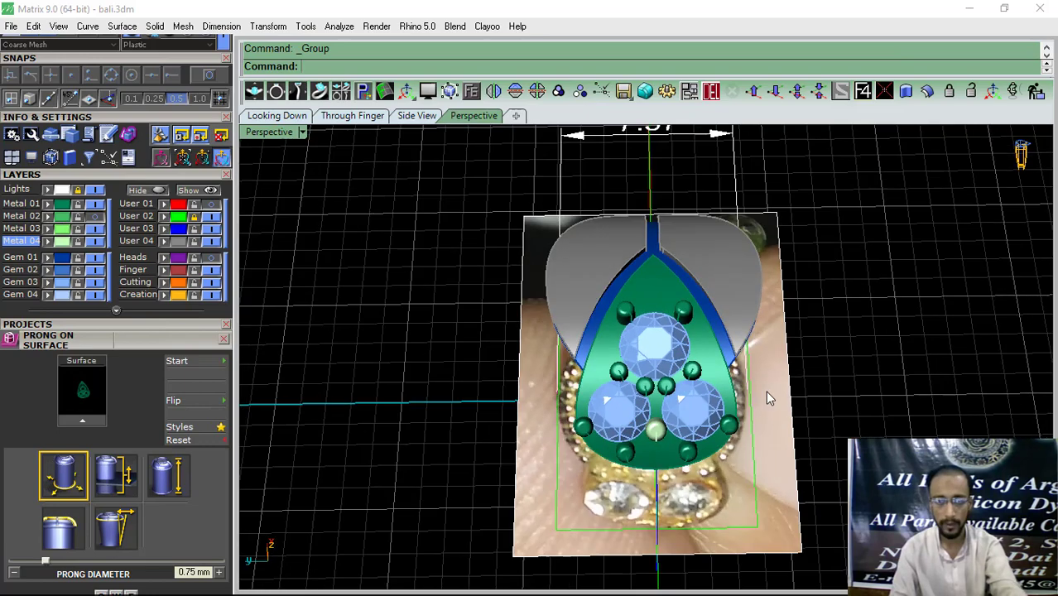
mouse_move(766, 391)
right_mouse_down()
mouse_move(754, 395)
mouse_move(765, 394)
right_mouse_up()
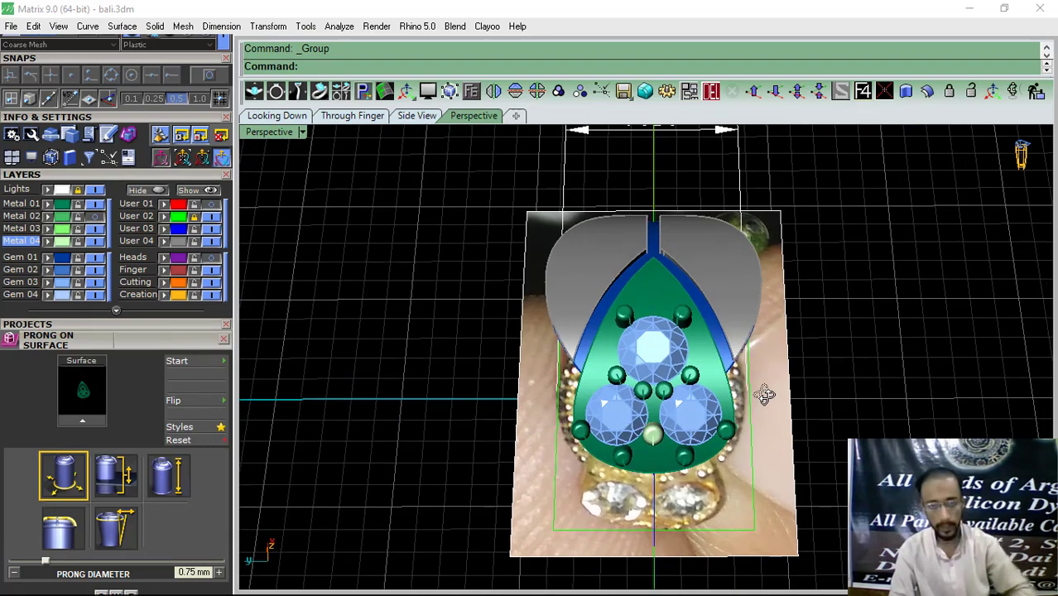
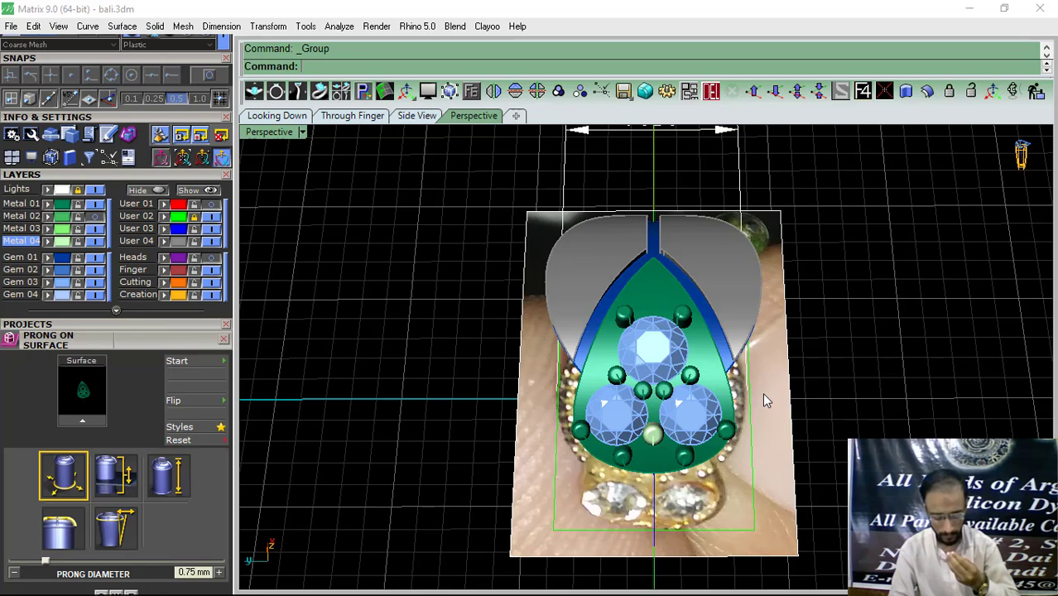
Step: Try to load the grouped teardrop and prongs as the Prong on Surface target
right_click_drag(722, 389, 665, 356)
scroll(664, 356, "up", 5)
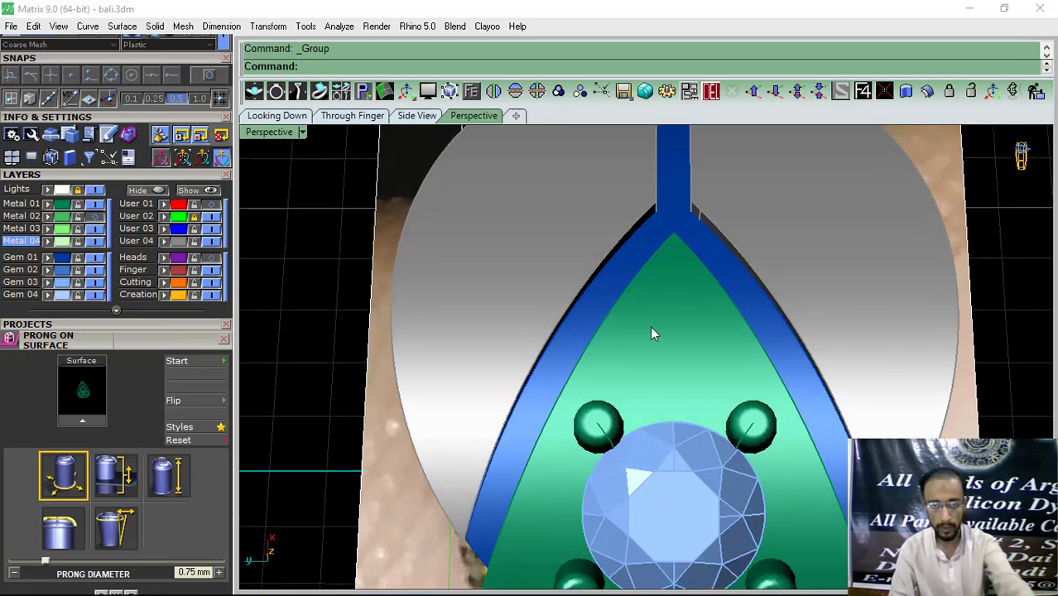
left_click(536, 323)
left_click(70, 425)
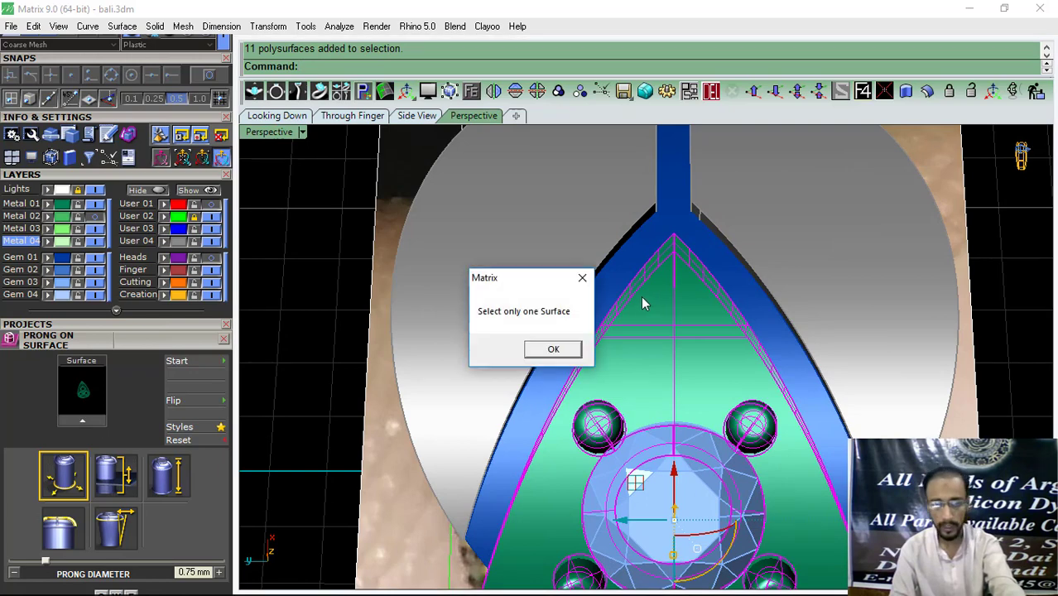
left_click(546, 349)
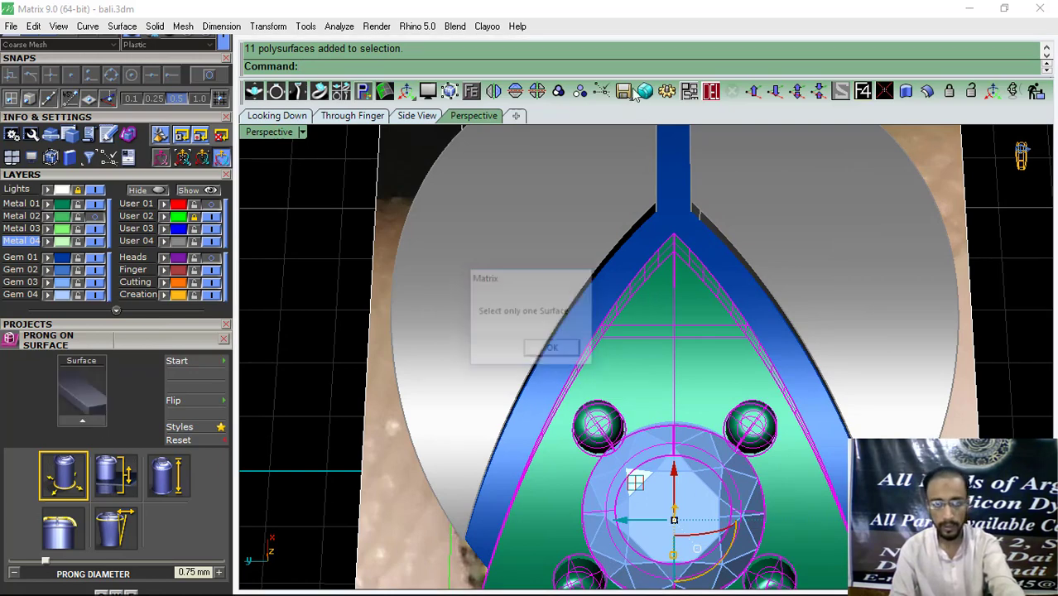
Step: Ungroup the teardrop from the prongs and load the teardrop alone as the surface for more prongs
left_click(659, 364)
left_click(82, 424)
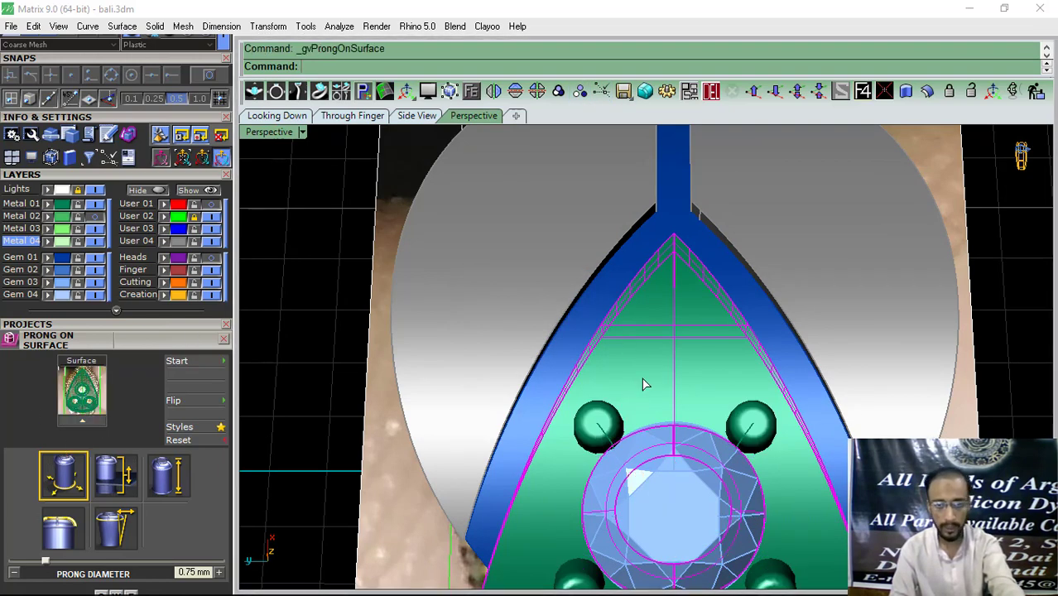
scroll(682, 352, "up", 3)
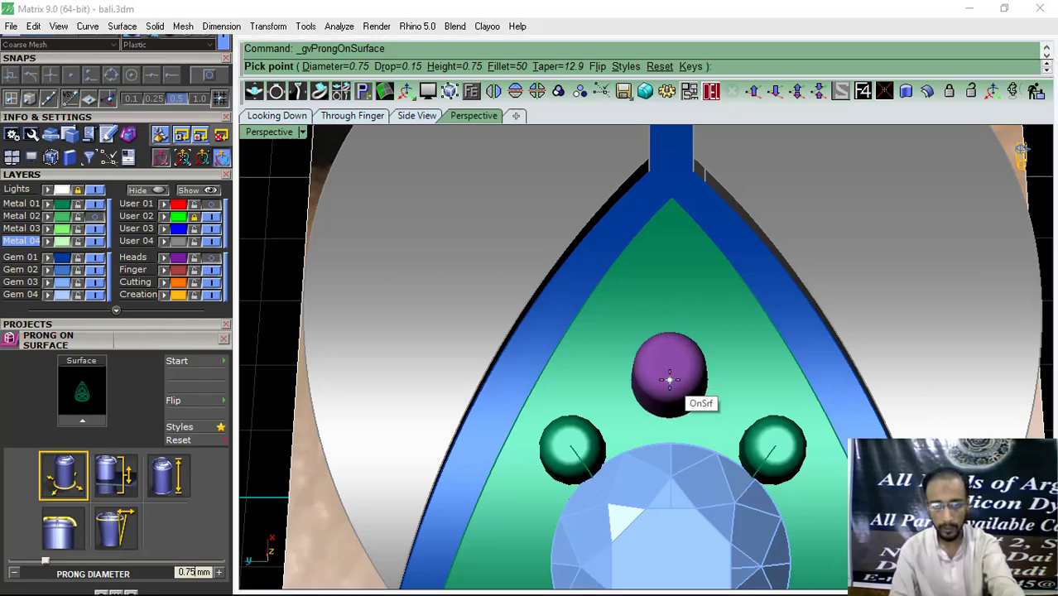
Step: Place three 0.7 mm prongs between the upper gem and the teardrop's tip, and mirror the off-centre one across the centreline
type("qq")
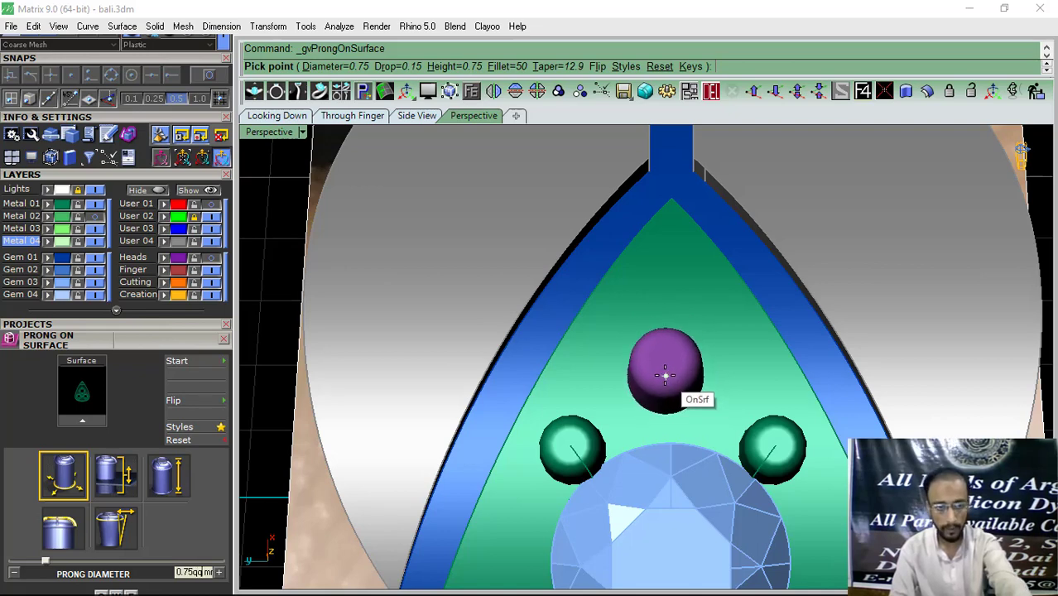
scroll(665, 376, "up", 1)
key("q")
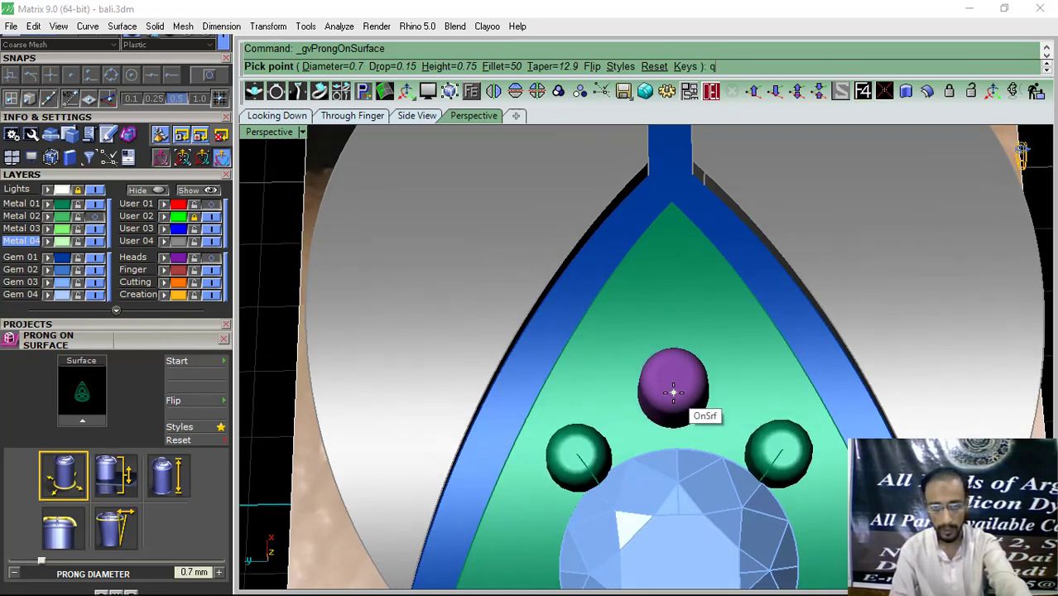
left_click(672, 391)
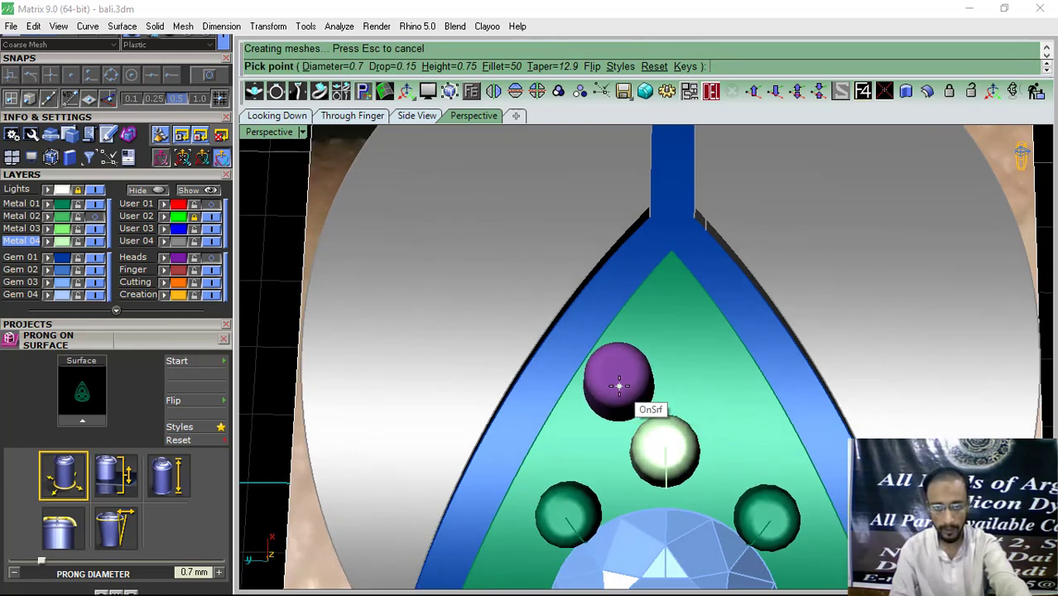
left_click(619, 384)
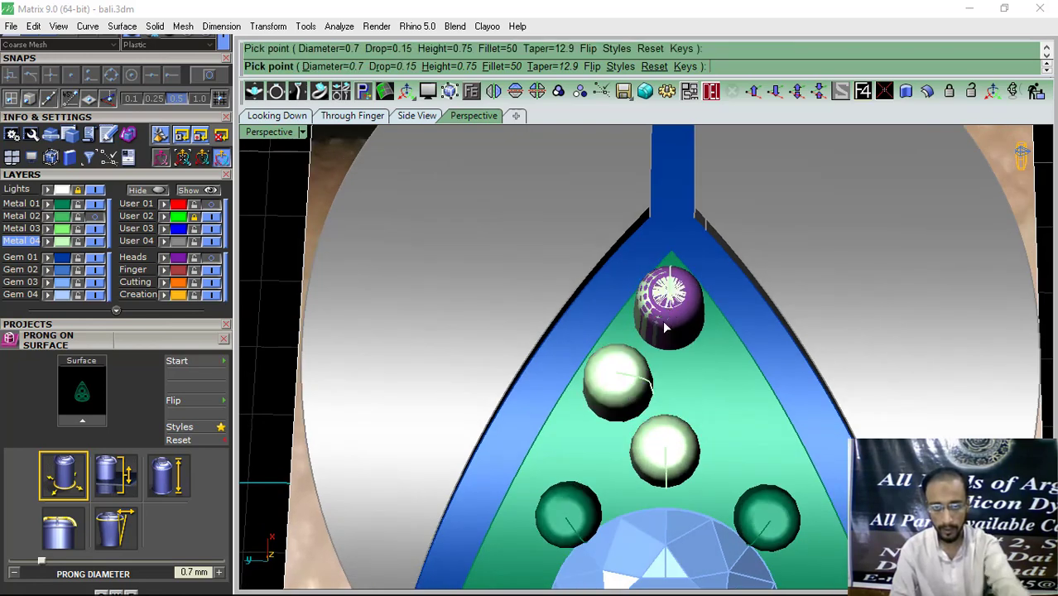
right_click(664, 321)
left_click(634, 376)
left_click(518, 88)
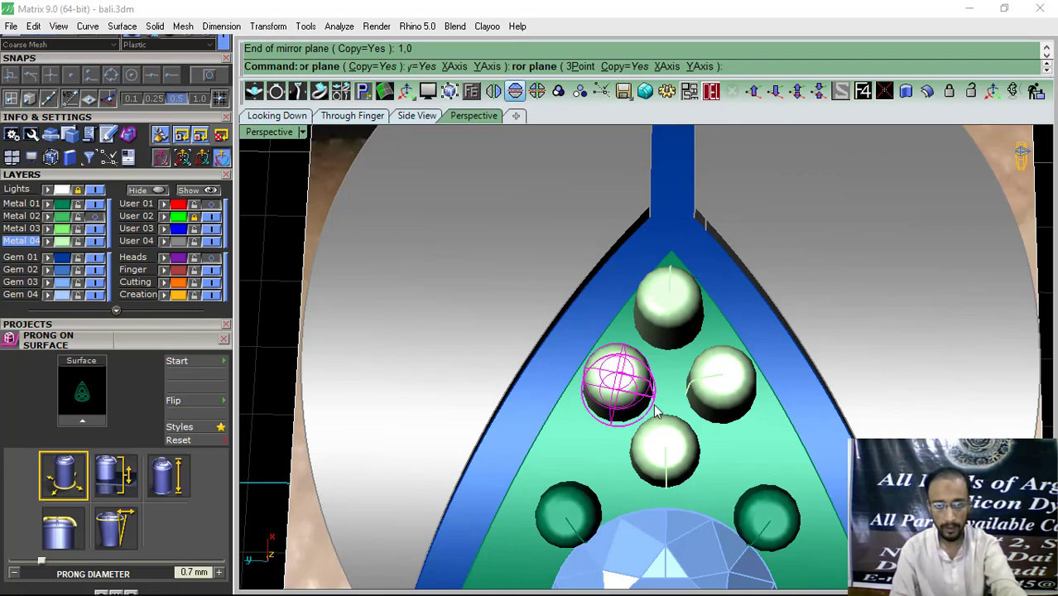
Step: Select the four prongs near the tip together with the dark green side prongs and the teardrop solid, and group them
left_click(713, 410, "shift")
left_click(680, 452, "shift")
left_click(660, 315, "shift")
scroll(661, 320, "down", 9)
right_click_drag(611, 403, 636, 371)
scroll(614, 448, "up", 9)
scroll(611, 436, "down", 7)
scroll(592, 333, "up", 7)
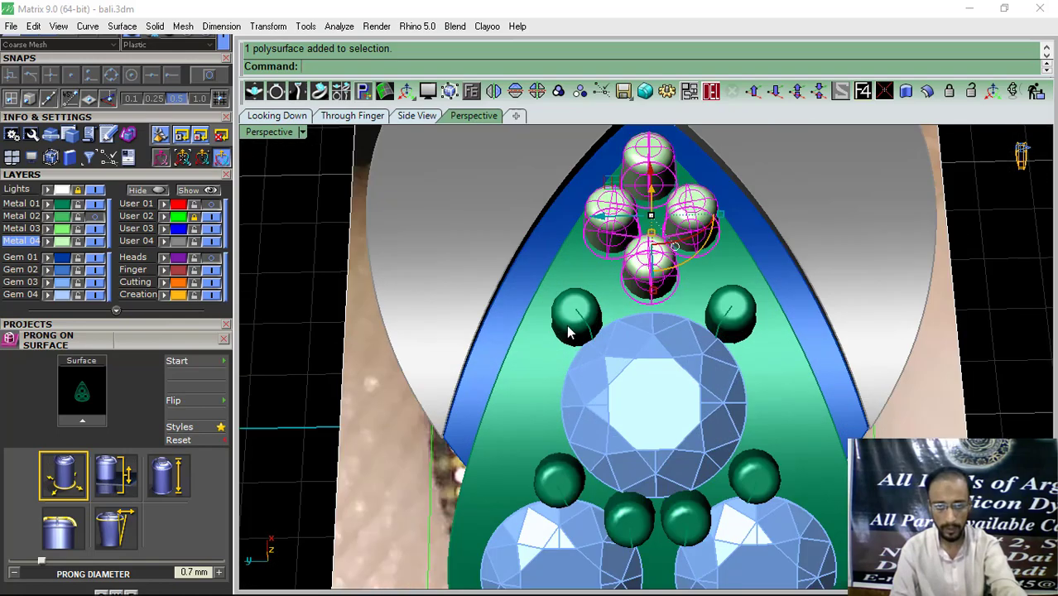
left_click(569, 329, "shift")
left_click(654, 400, "shift")
left_click(784, 401, "shift")
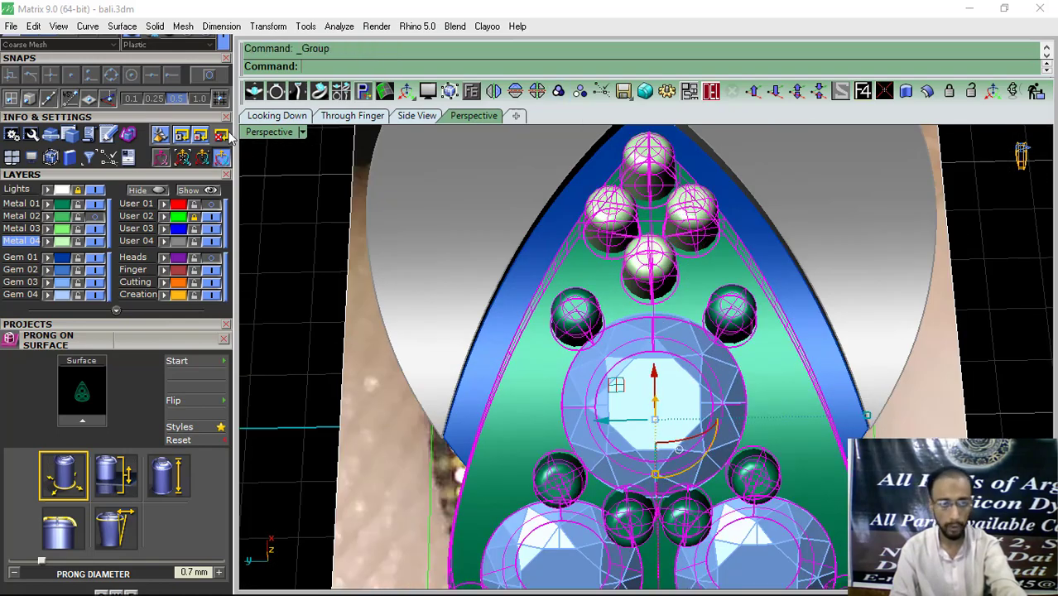
Step: Group the pale centre prong between the two lower gems with the teardrop and its other prongs
scroll(521, 364, "down", 4)
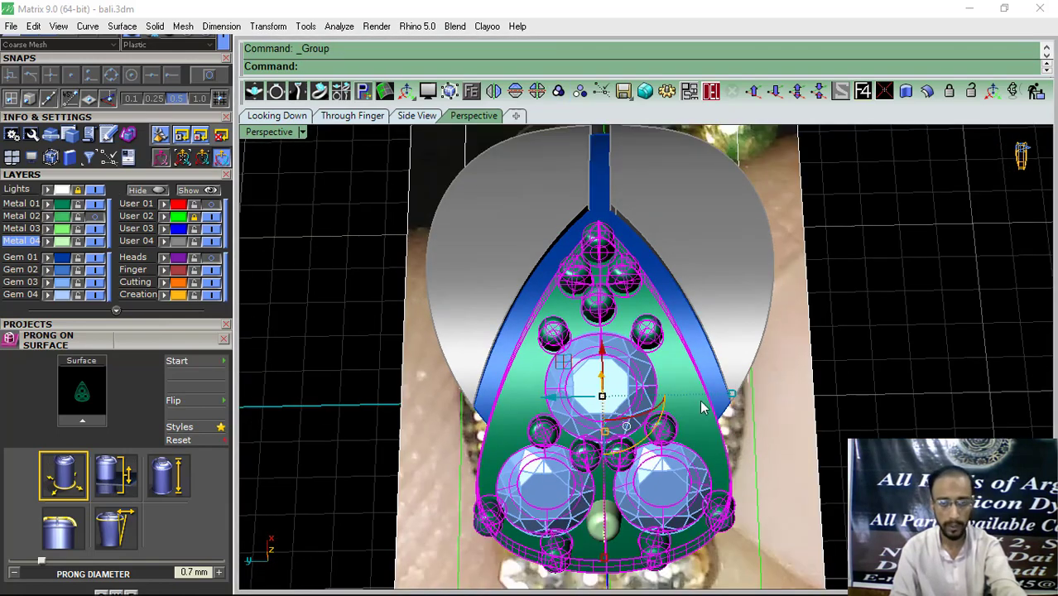
scroll(654, 372, "up", 2)
scroll(596, 364, "up", 7)
right_click_drag(653, 373, 559, 371)
left_click(571, 361, "shift")
scroll(571, 361, "down", 9)
key("ctrl+g")
left_click(866, 361)
scroll(546, 338, "up", 4)
scroll(547, 340, "up", 2)
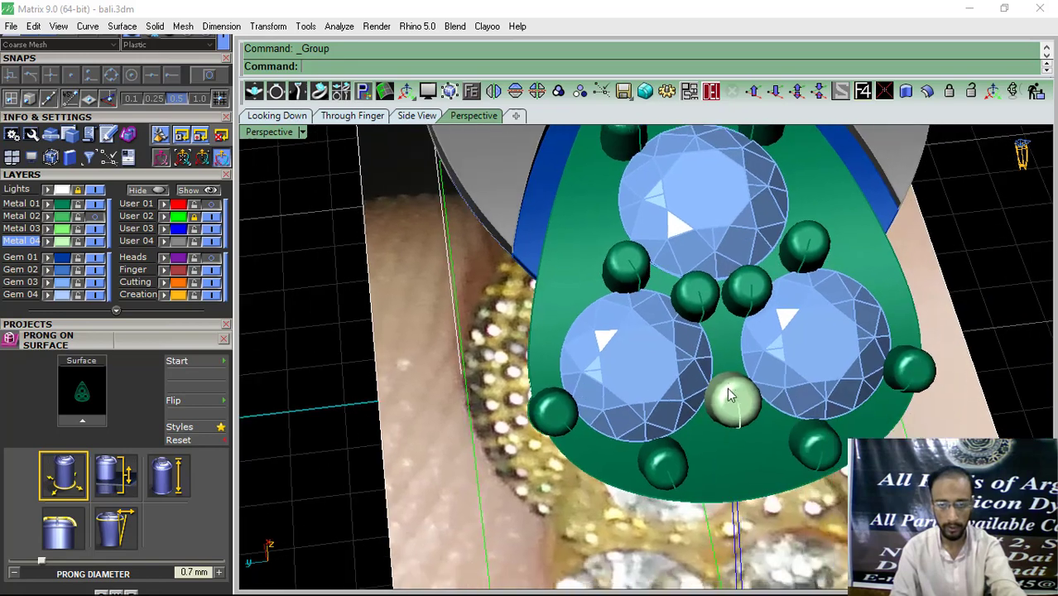
key("ctrl+a")
key("ctrl+g")
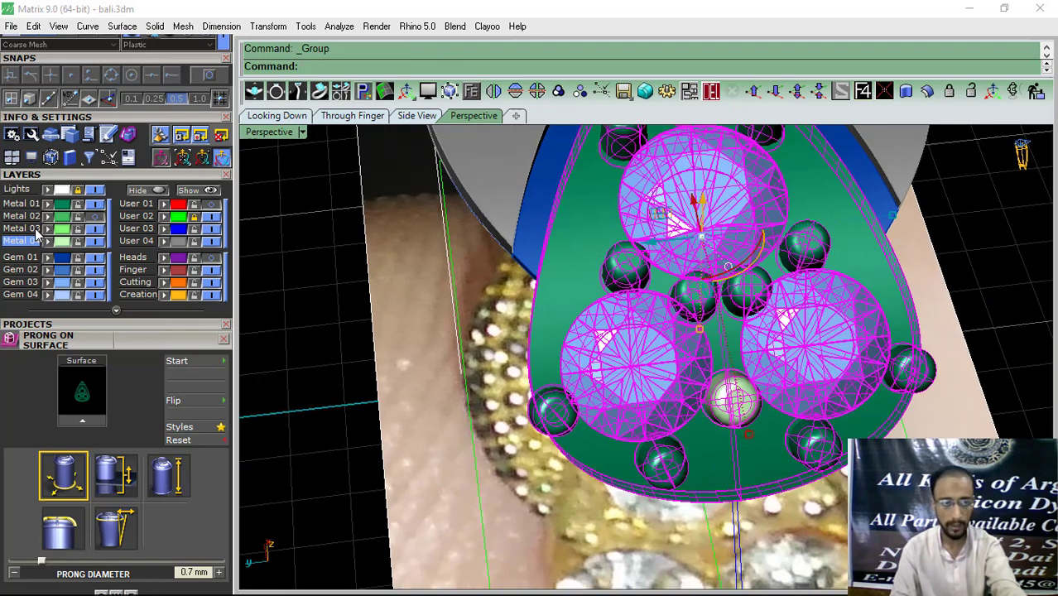
Step: With the Gem 03 layer temporarily hidden, assign the selected teardrop and prongs to the Metal 01 layer
left_click(98, 282)
left_click(47, 204)
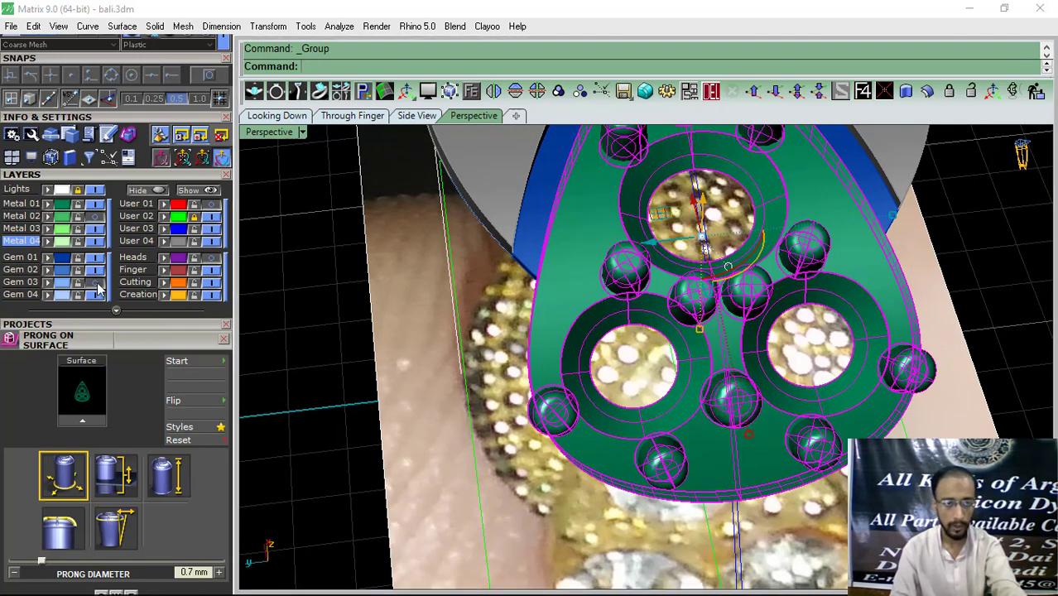
left_click(99, 283)
left_click(442, 367)
Step: Examine the teardrop, gems and prongs from above, through the finger and in perspective
scroll(442, 364, "down", 8)
right_click_drag(442, 367, 447, 323)
scroll(500, 339, "down", 6)
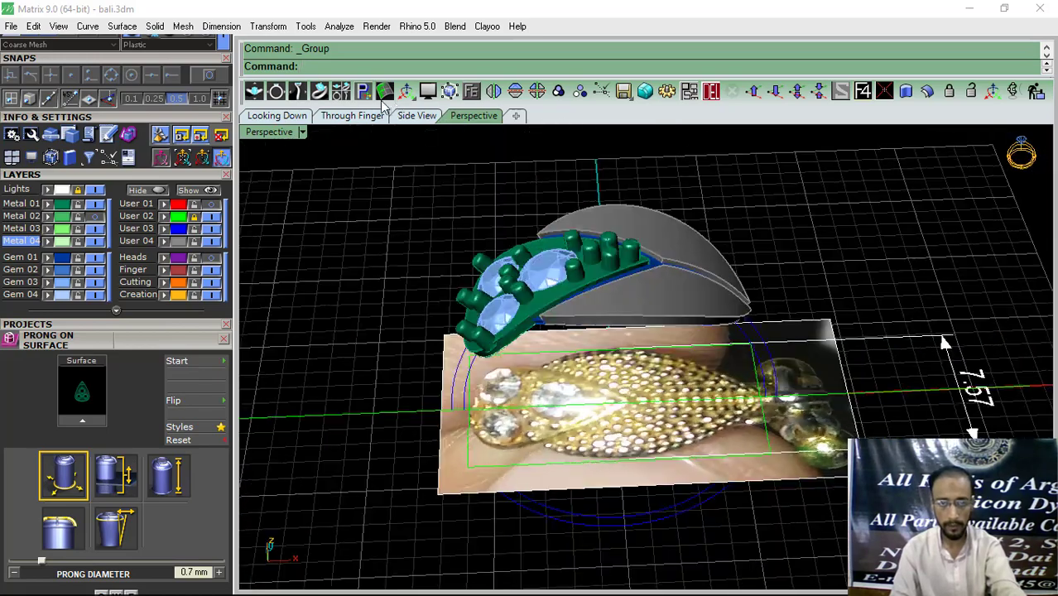
left_click(367, 117)
scroll(470, 263, "down", 10)
mouse_move(607, 276)
right_mouse_down()
mouse_move(579, 279)
mouse_move(596, 285)
right_mouse_up()
left_click(278, 118)
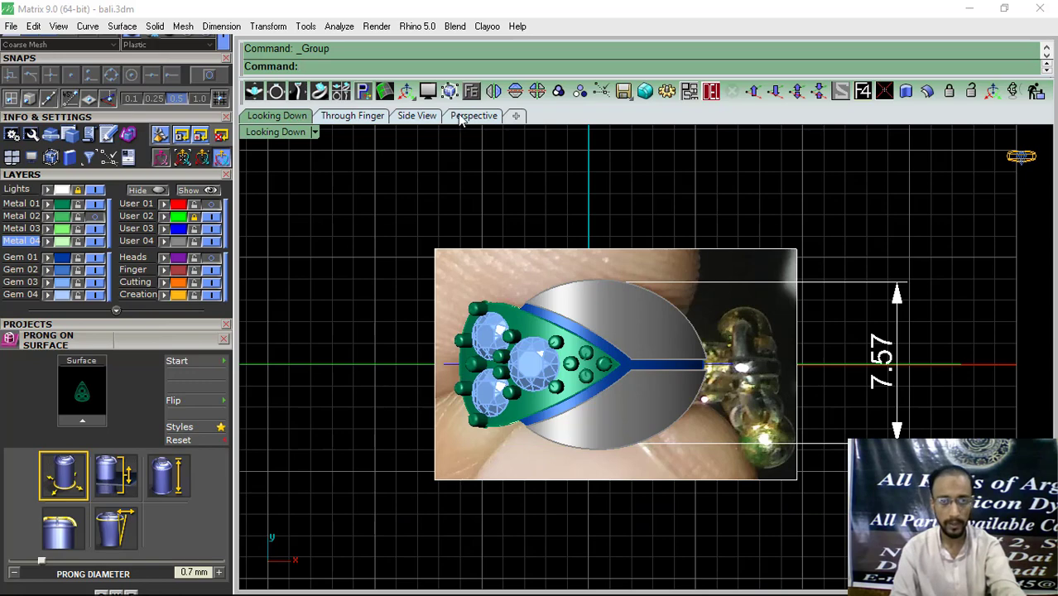
left_click(462, 118)
left_click(354, 117)
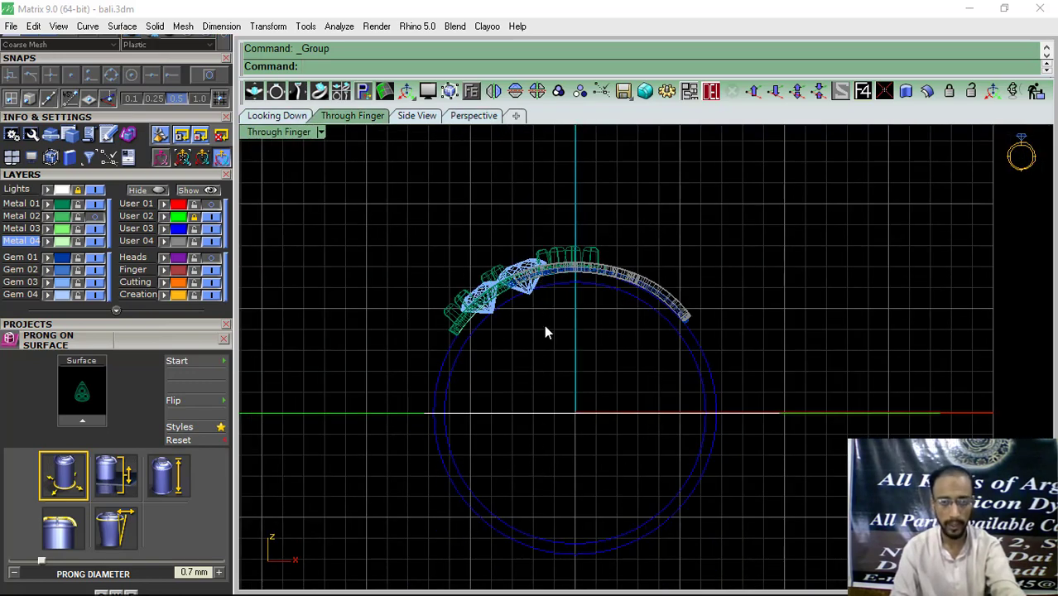
left_click(473, 116)
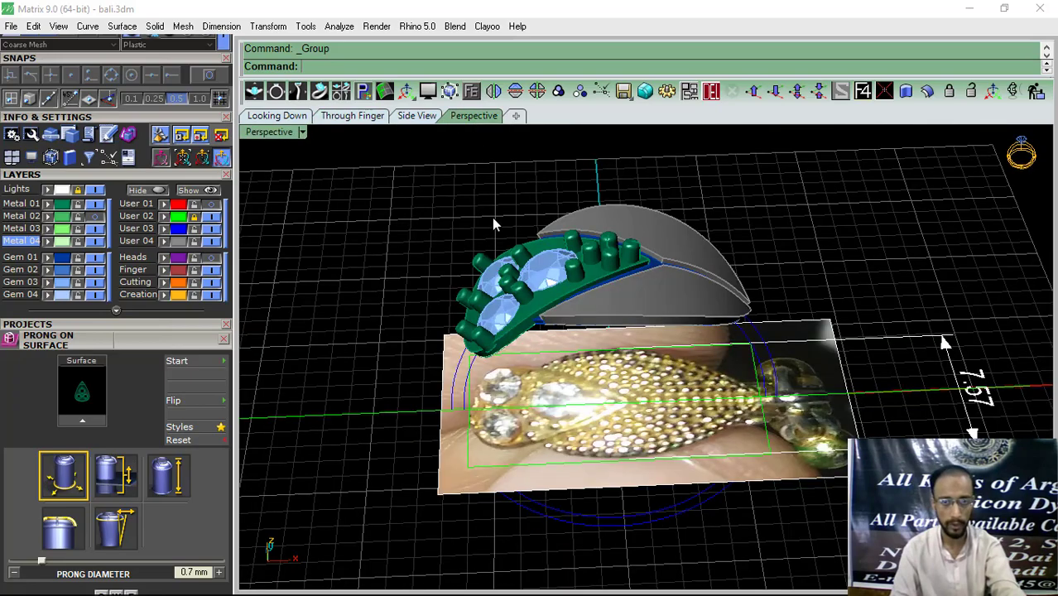
mouse_move(492, 218)
right_mouse_down()
mouse_move(573, 390)
mouse_move(682, 287)
mouse_move(728, 368)
right_mouse_up()
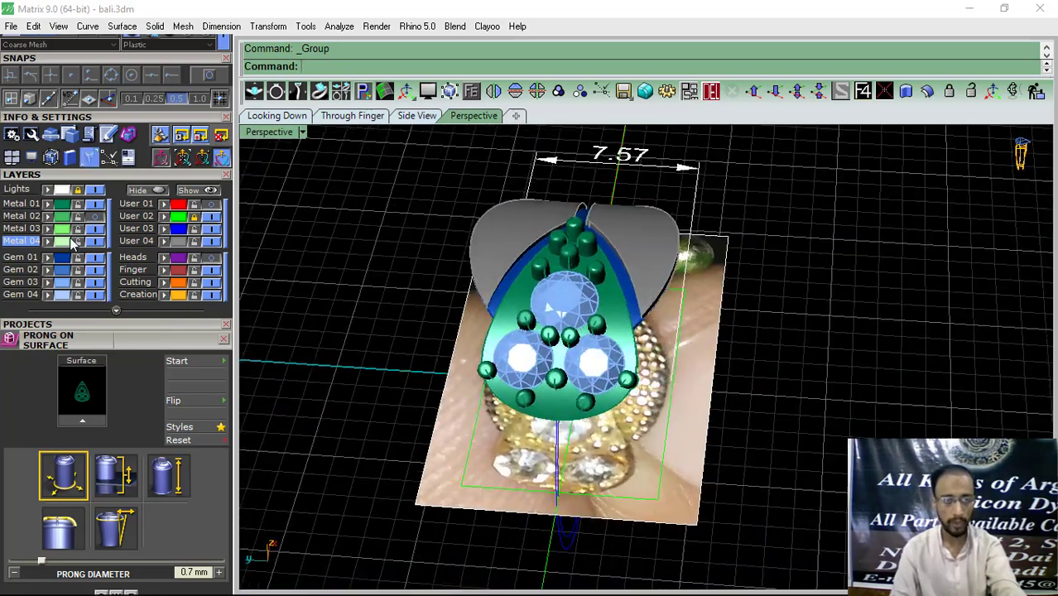
Step: Duplicate the teardrop solid's upper outer edges and join them into one closed curve
left_click(71, 175)
left_click(223, 201)
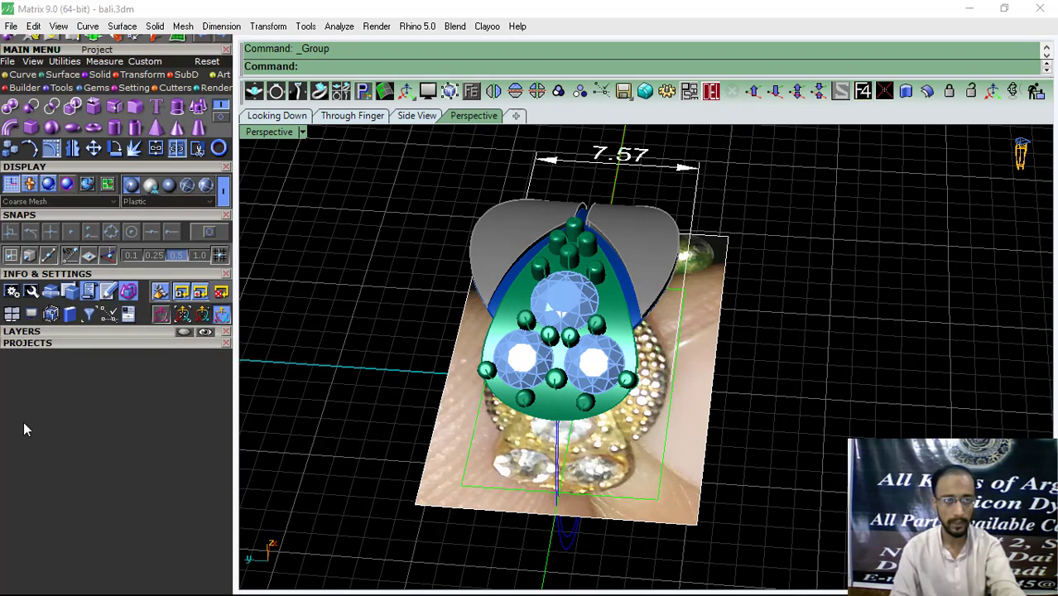
left_click(19, 74)
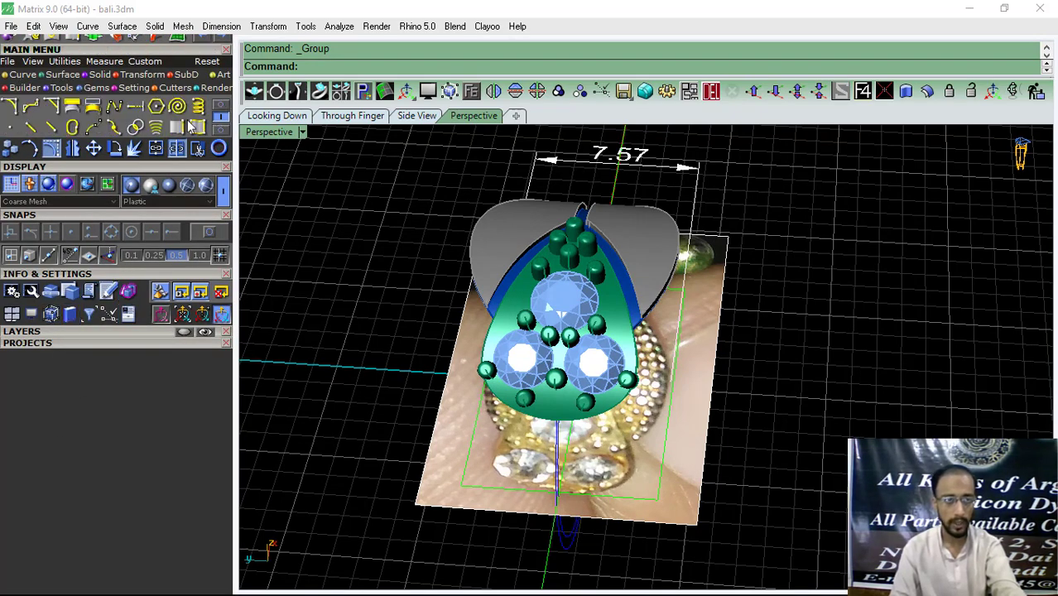
left_click(176, 127)
scroll(629, 270, "up", 5)
left_click(605, 280)
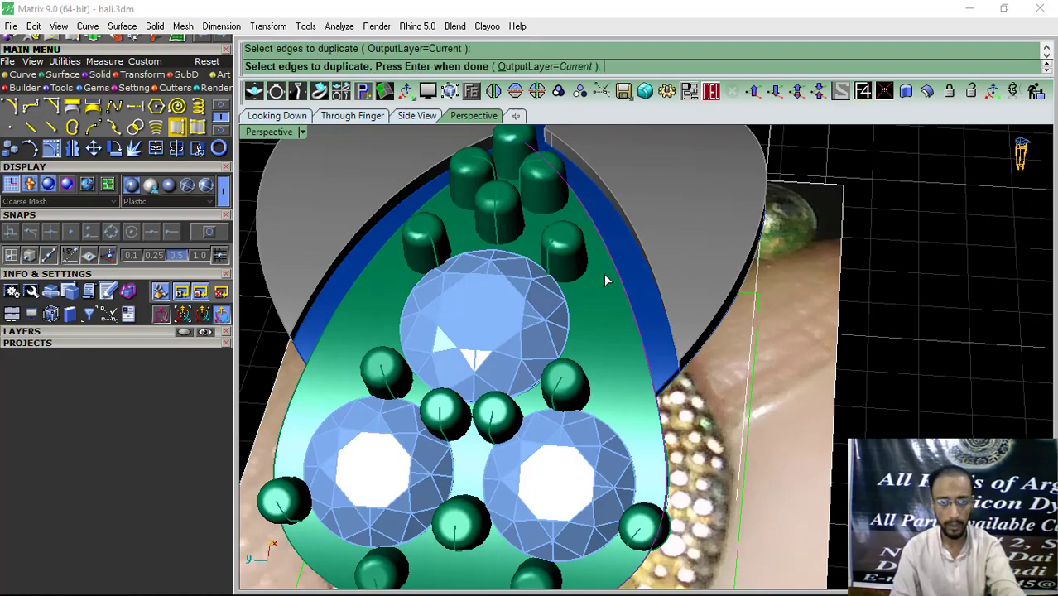
scroll(518, 235, "down", 8)
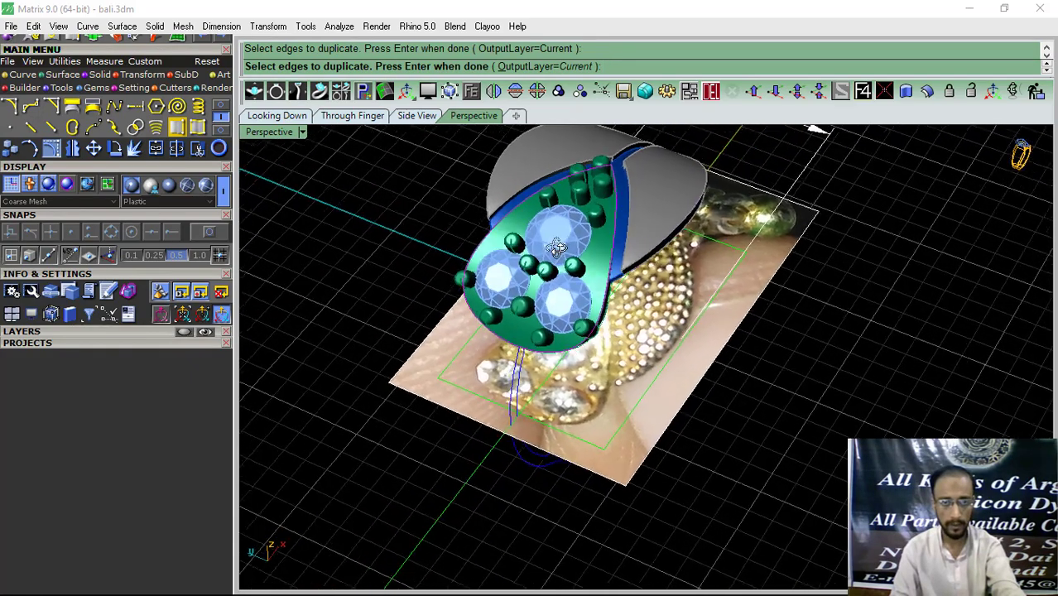
key("Return")
left_click(136, 104)
Step: Create a closed pipe with a 0.2 radius along the joined teardrop outline
left_click(102, 75)
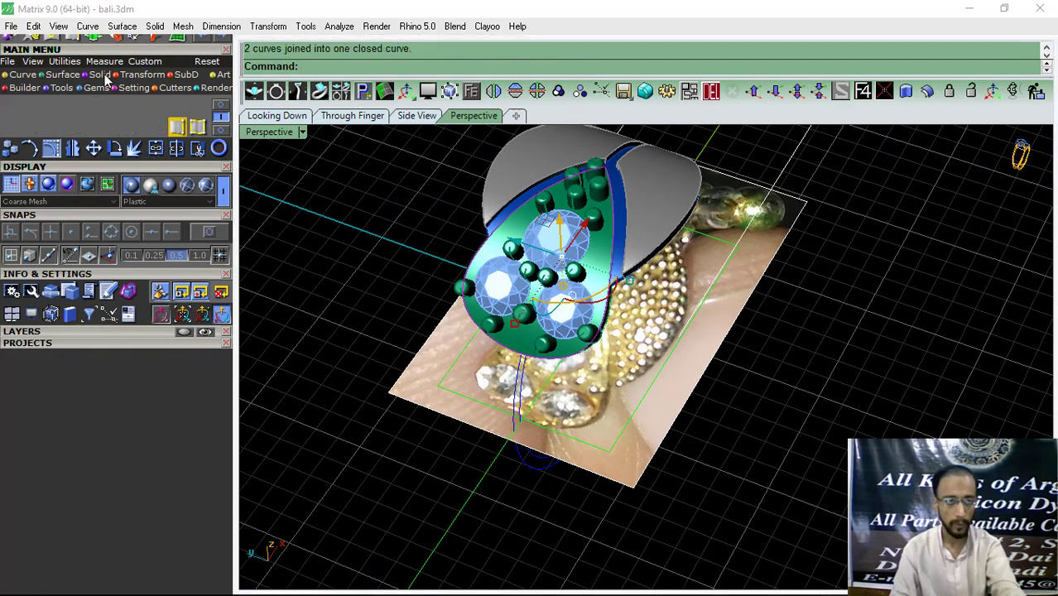
left_click(11, 125)
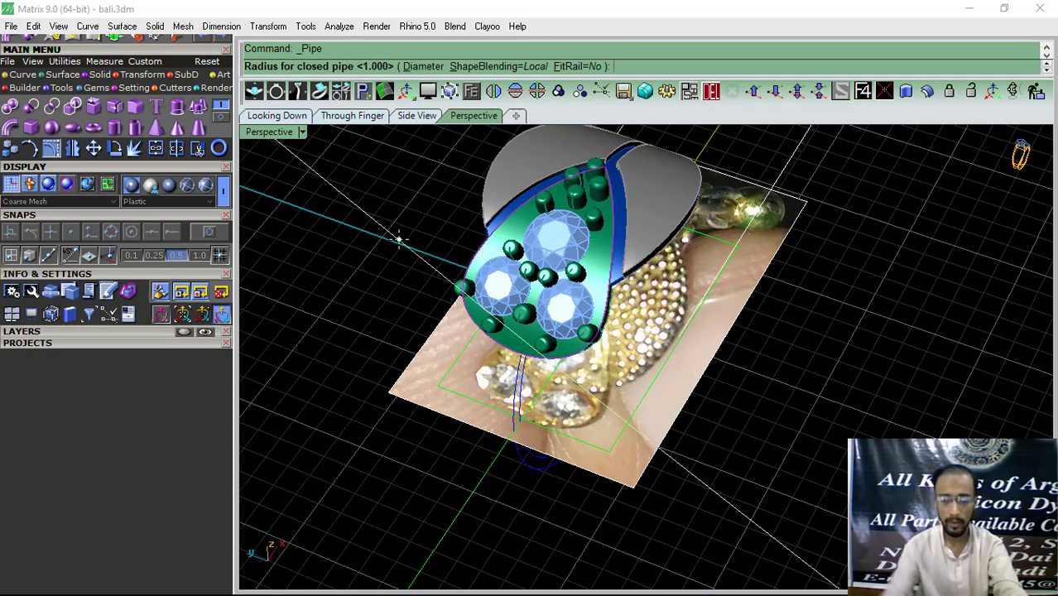
type("2")
key("Return")
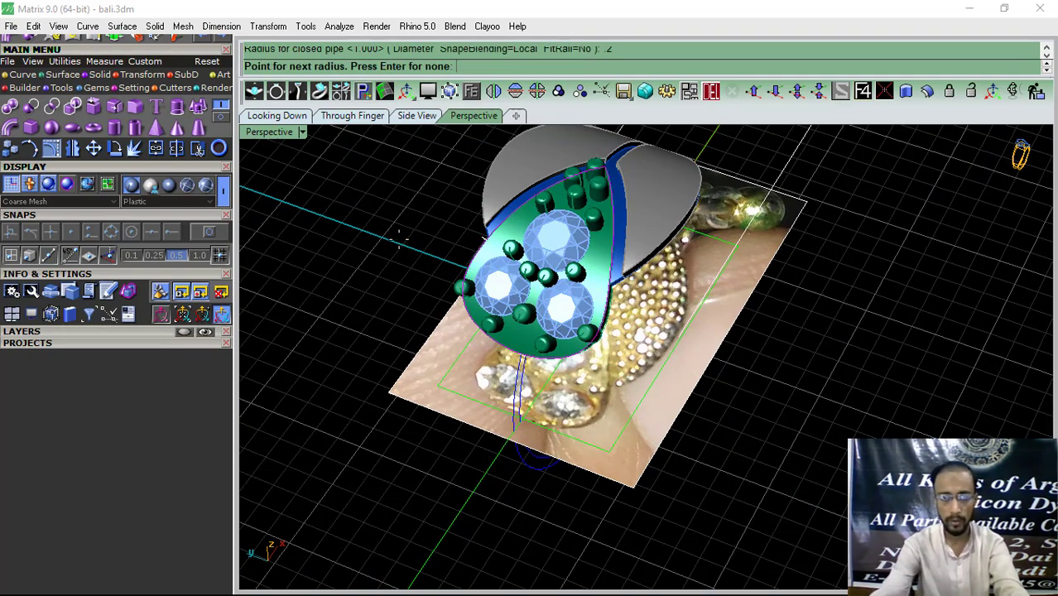
key("Return")
Step: Select the pale green pipe and reposition it slightly in the Through Finger view along the teardrop's outer rim
right_click_drag(558, 230, 617, 319)
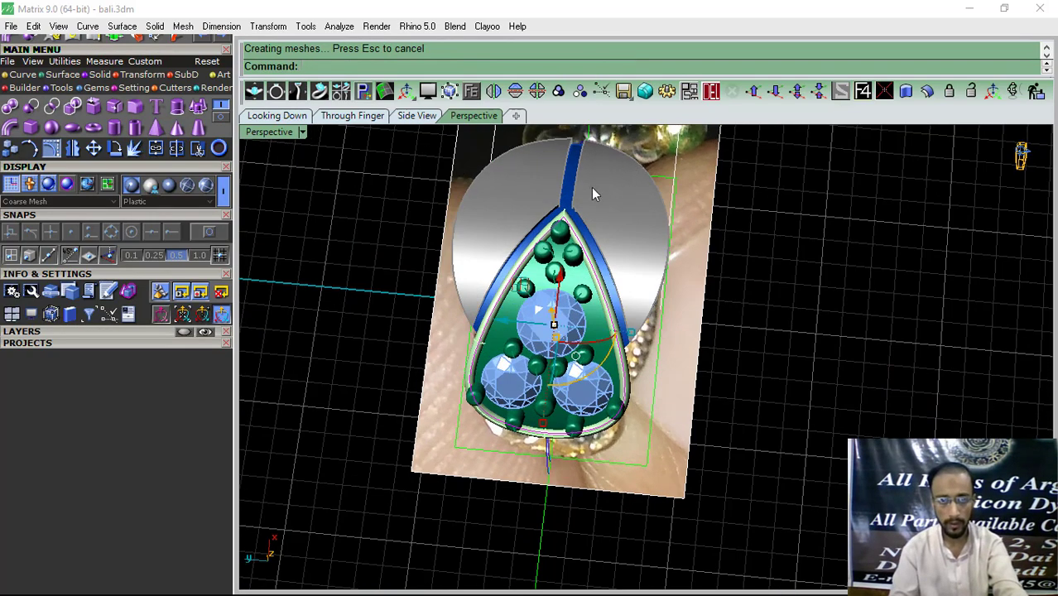
scroll(572, 251, "up", 7)
left_click(710, 94)
scroll(645, 390, "down", 8)
right_click_drag(644, 390, 513, 330)
scroll(496, 326, "up", 6)
left_click(511, 274)
left_click(363, 118)
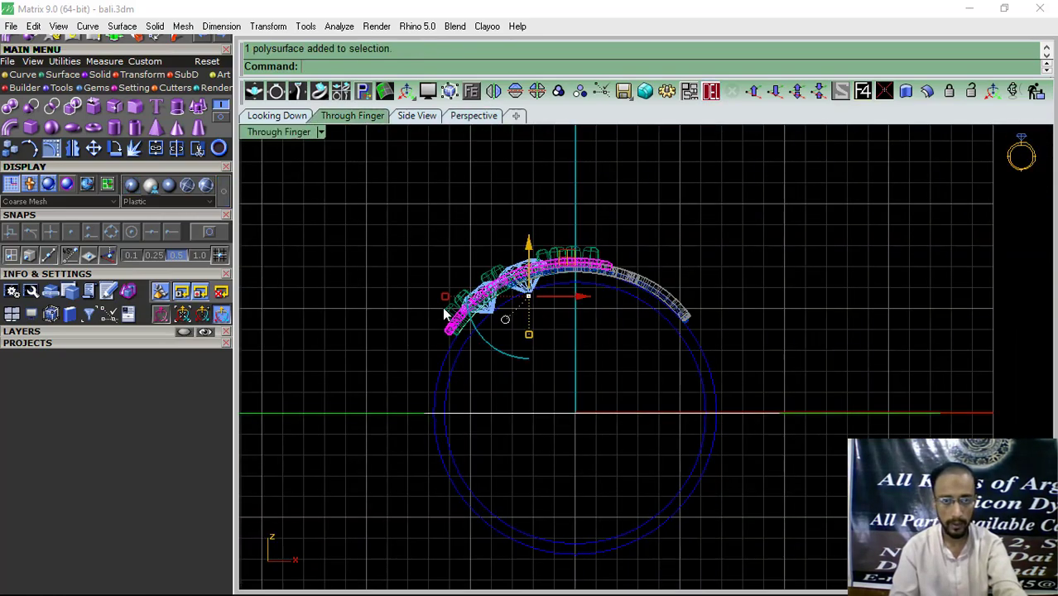
left_click_drag(531, 403, 559, 404)
left_click_drag(529, 295, 492, 169)
left_click(472, 115)
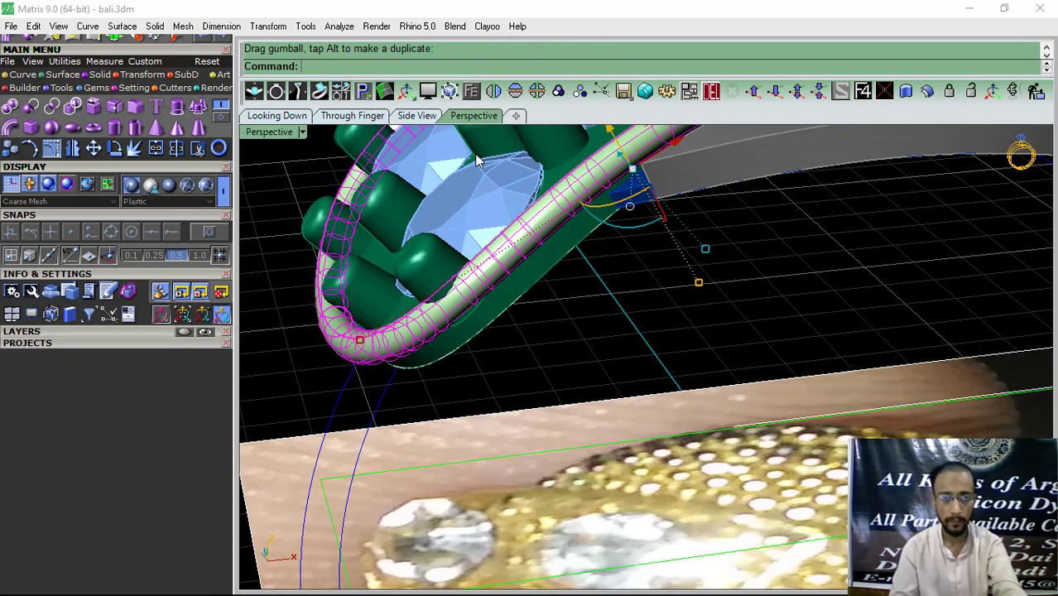
left_click(639, 354)
scroll(500, 279, "down", 10)
right_click_drag(501, 279, 605, 364)
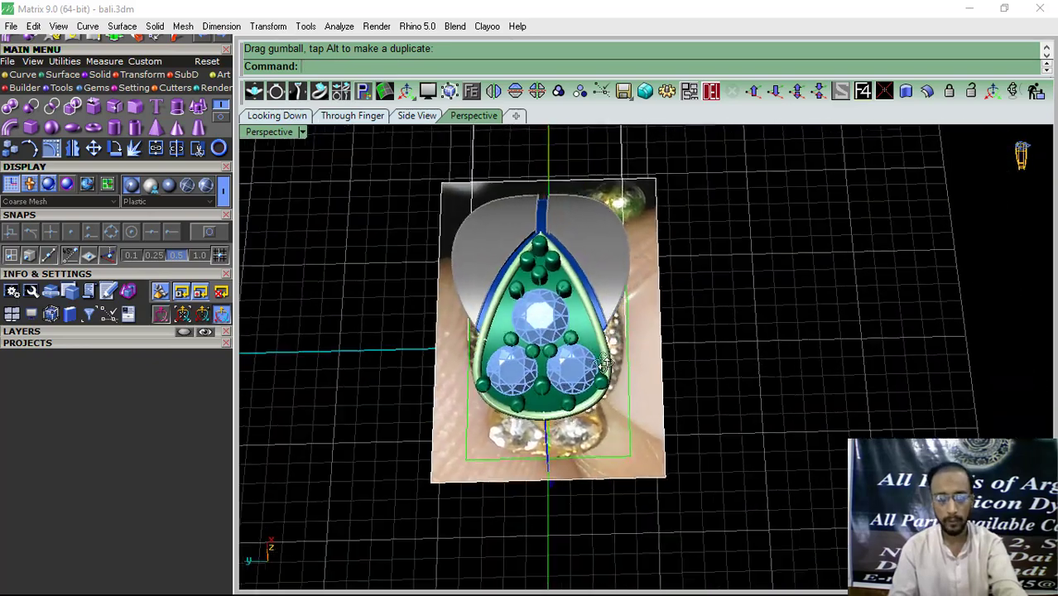
Step: With the Gem 03 layer temporarily hidden, group the pale green rim pipe with the teardrop and prongs
scroll(579, 339, "up", 6)
left_click(69, 330)
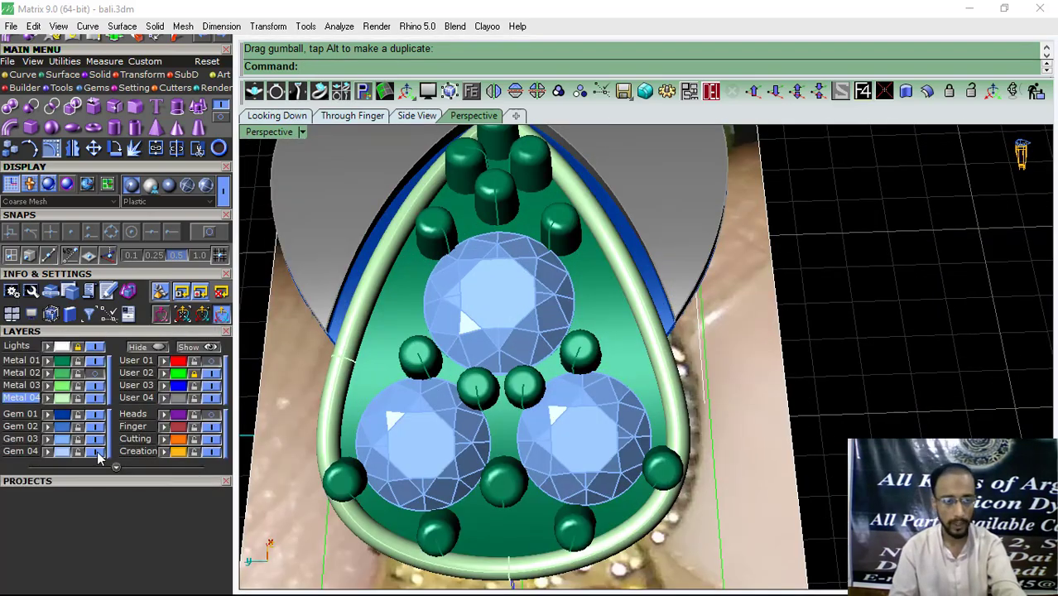
left_click(94, 439)
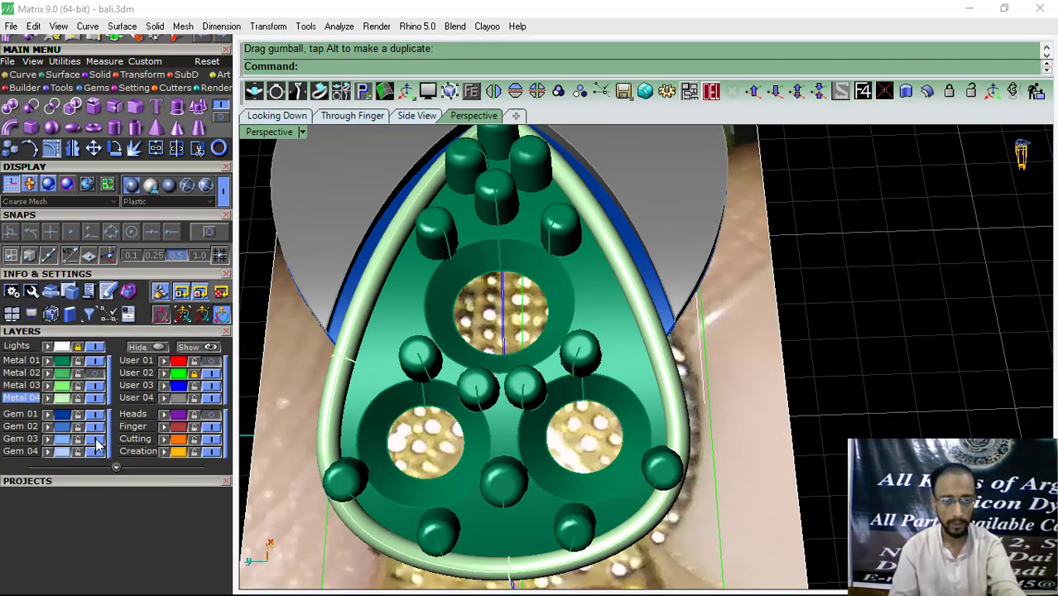
left_click(577, 350)
left_click(653, 321, "shift")
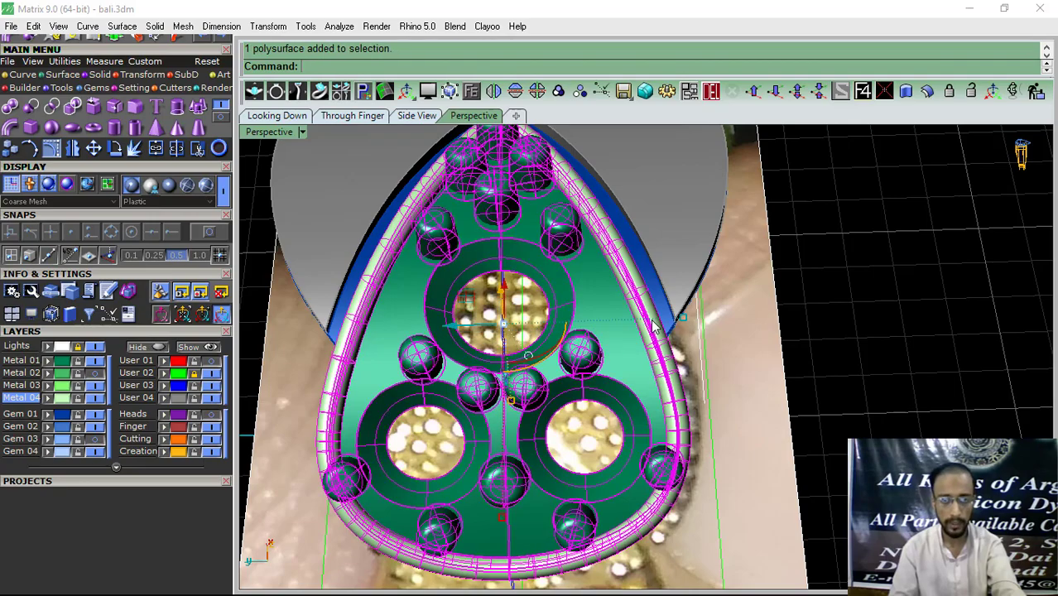
left_click(557, 91)
left_click(94, 438)
left_click(961, 308)
scroll(684, 364, "down", 2)
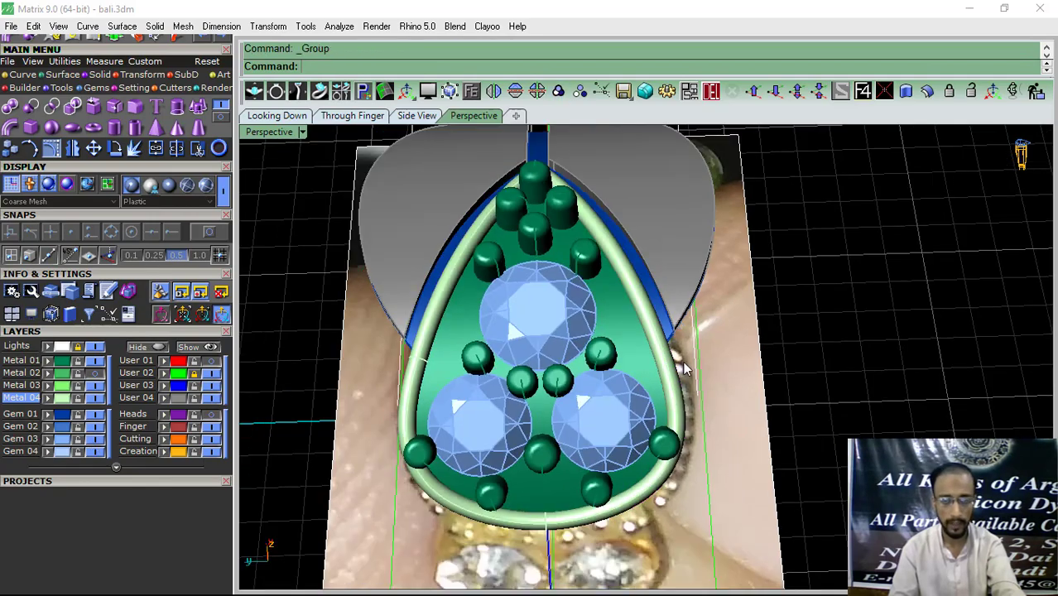
Step: Save the model file bali.3dm
scroll(684, 369, "down", 2)
right_click_drag(729, 442, 671, 447)
right_click_drag(559, 372, 670, 352)
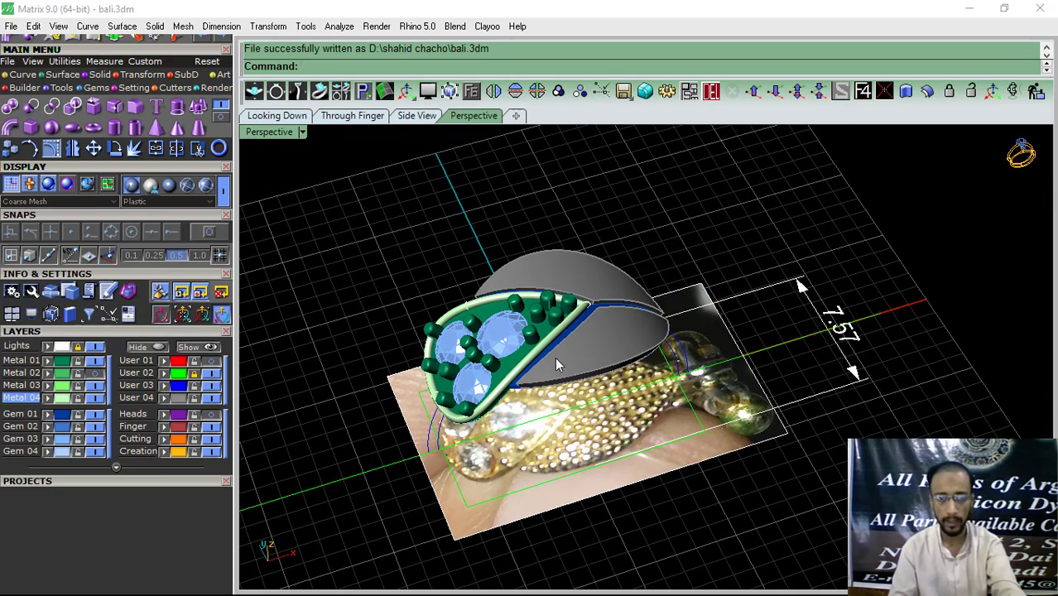
left_click(360, 579)
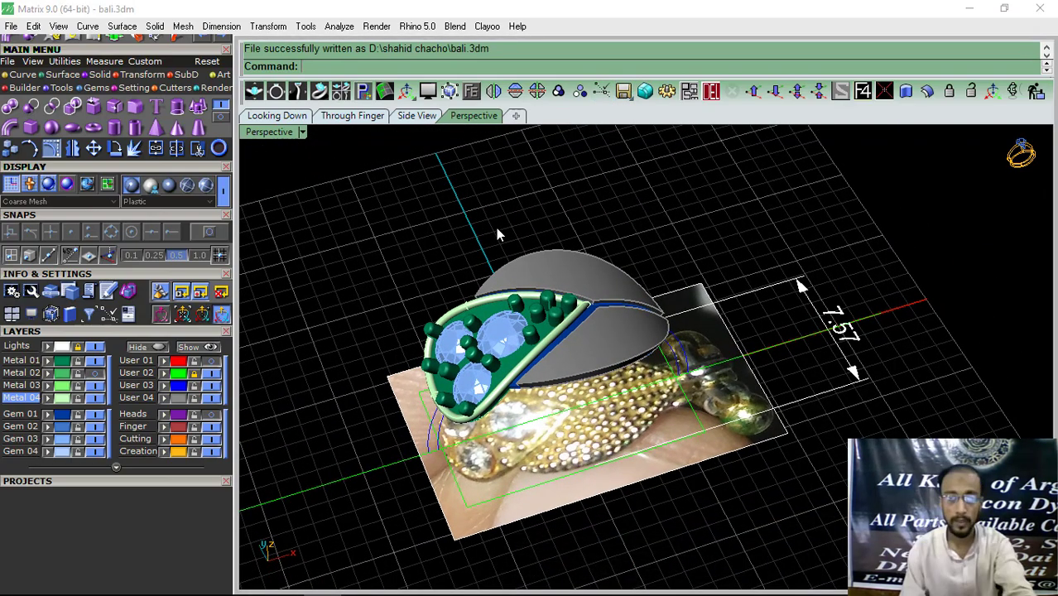
right_click_drag(496, 228, 599, 344)
Step: Measure from the inner ring circle to the teardrop's lower outer corner with an aligned dimension, without keeping the dimension
left_click(353, 115)
scroll(547, 261, "down", 3)
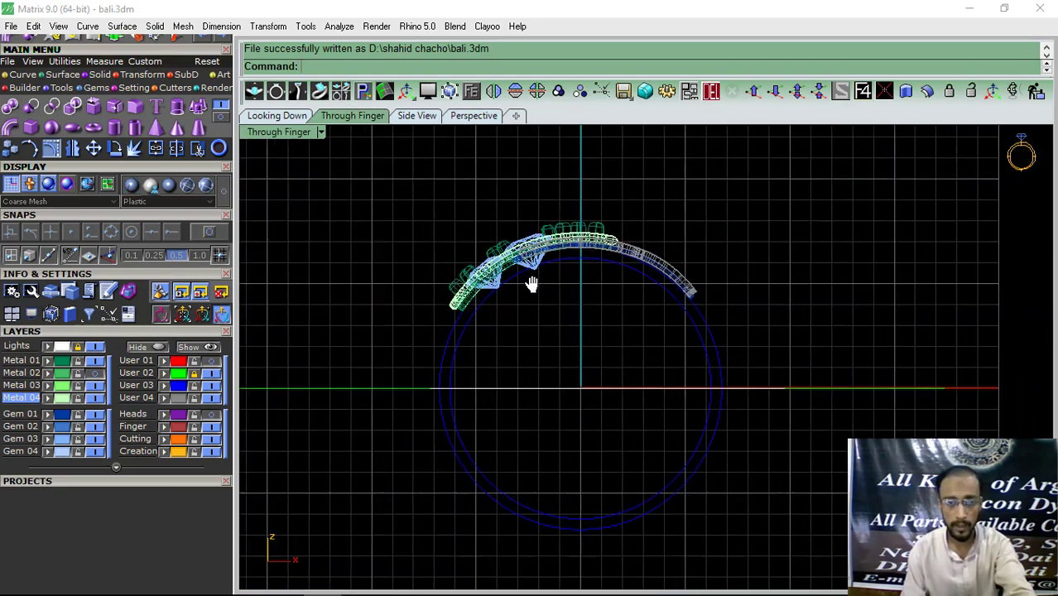
scroll(496, 302, "up", 8)
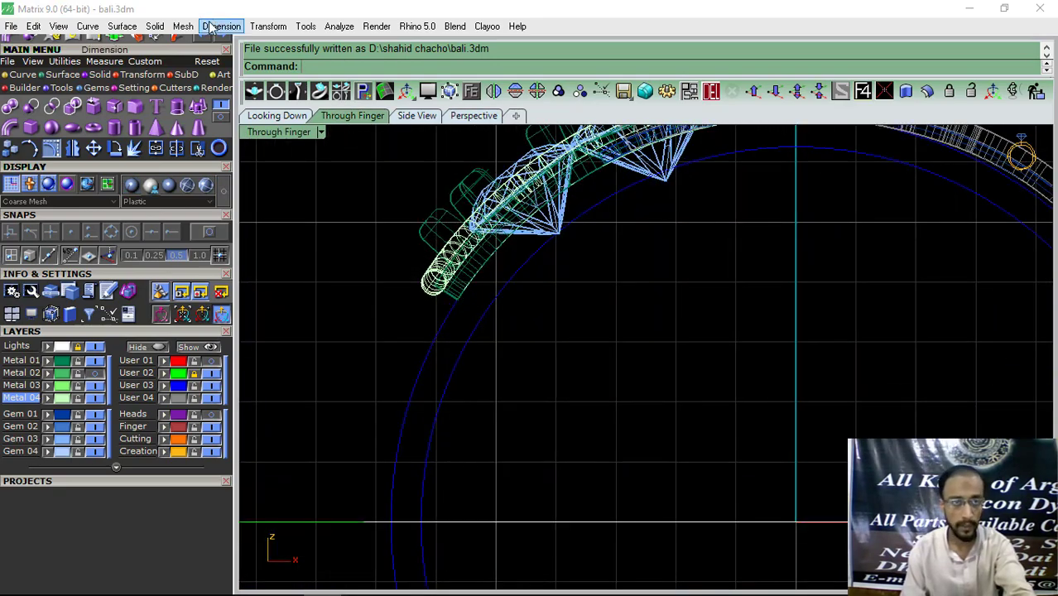
left_click(217, 25)
left_click(245, 73)
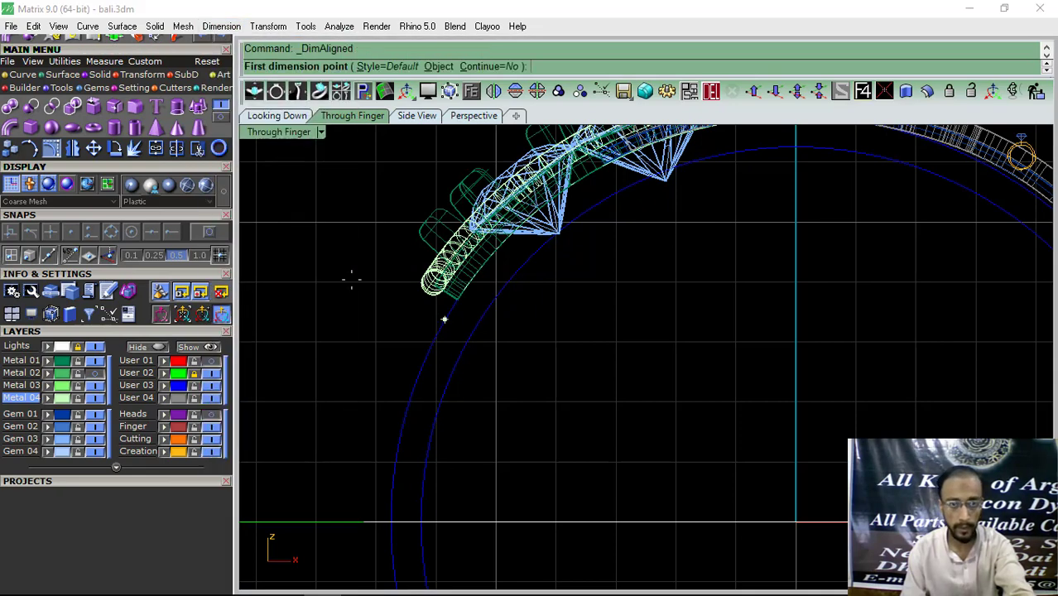
left_click(205, 234)
left_click(90, 233)
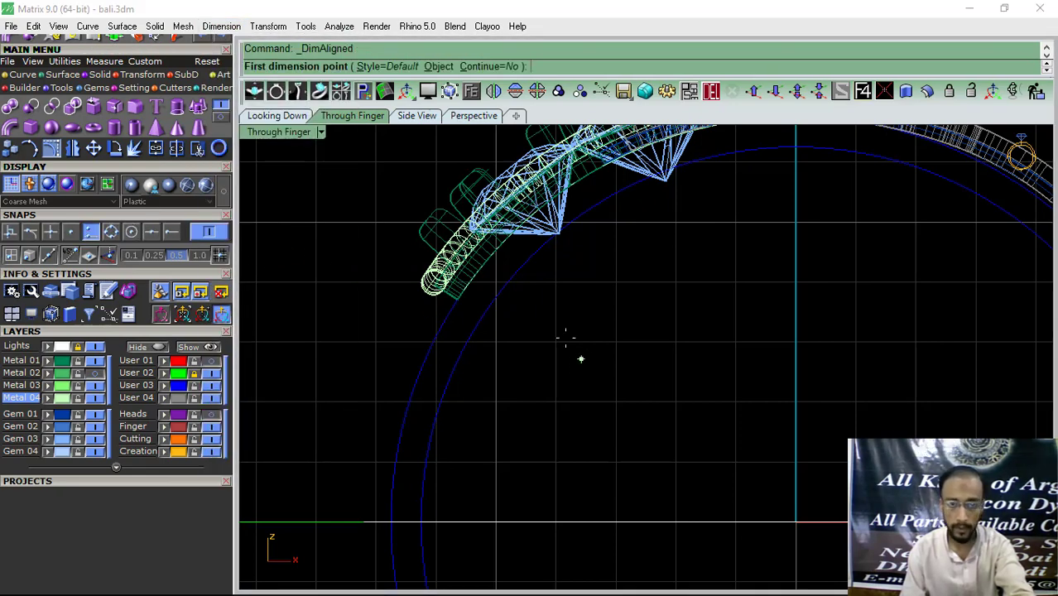
left_click(480, 320)
scroll(524, 346, "up", 3)
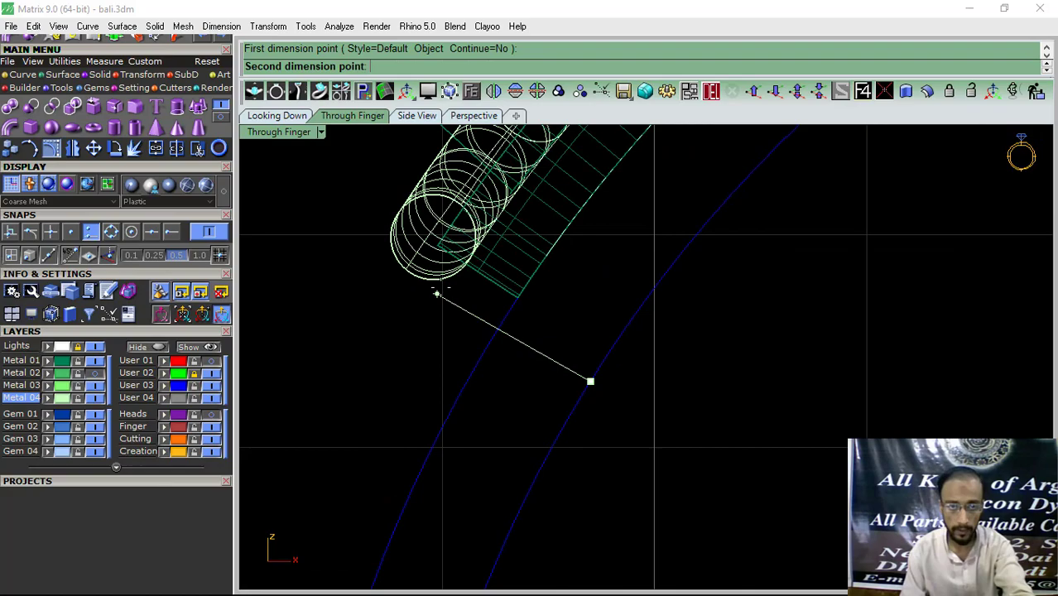
left_click(430, 246)
scroll(423, 373, "down", 6)
key("Escape")
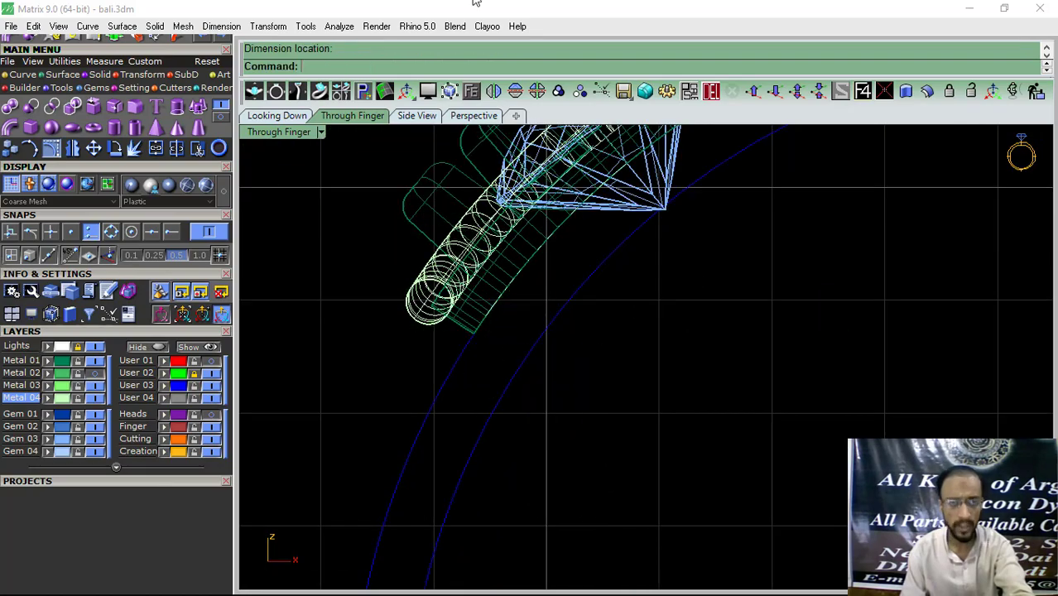
Step: In the Perspective view, hide the Lights layer holding the reference photo and frame the blue Y-shaped strip between the grey panels
left_click(467, 117)
scroll(419, 313, "down", 4)
right_click_drag(419, 313, 531, 480)
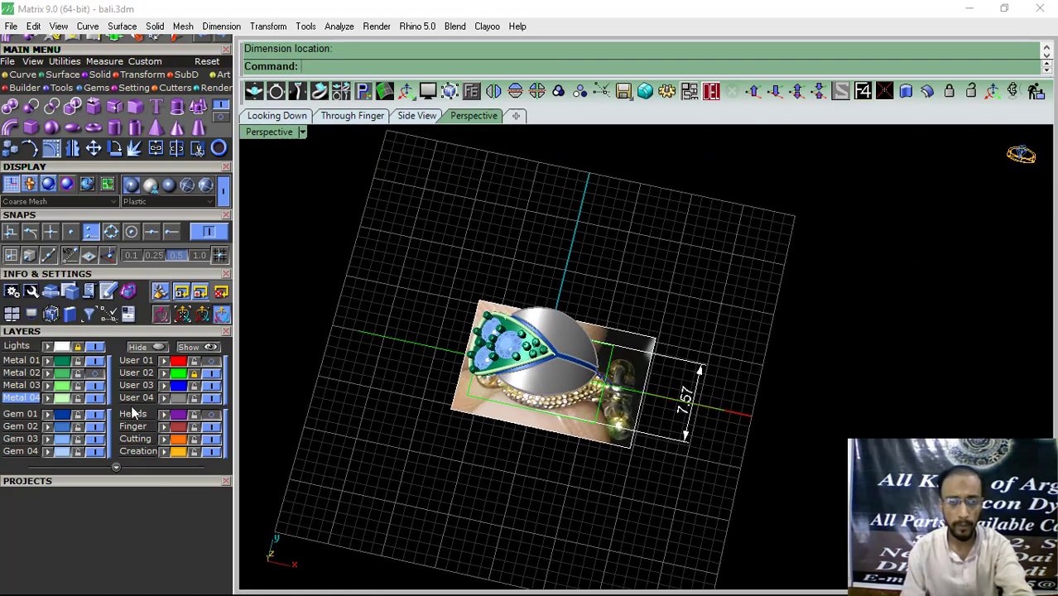
left_click(95, 347)
right_click_drag(637, 414, 500, 377)
scroll(649, 444, "up", 5)
scroll(628, 263, "up", 3)
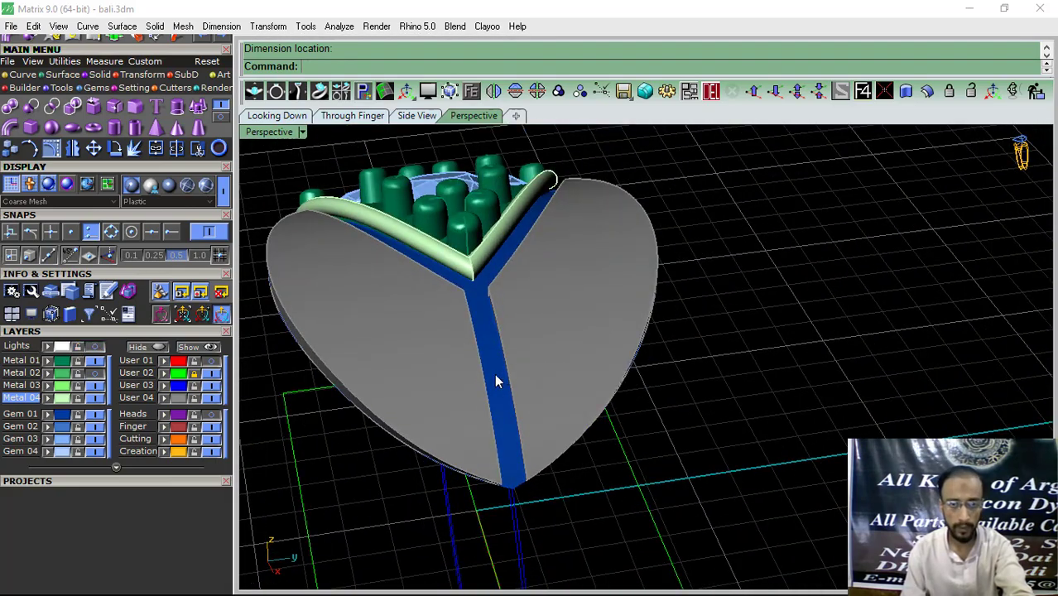
Step: Start Prong on Surface on the blue Y-shaped strip and set the prong diameter to 0.45 mm
left_click(497, 381)
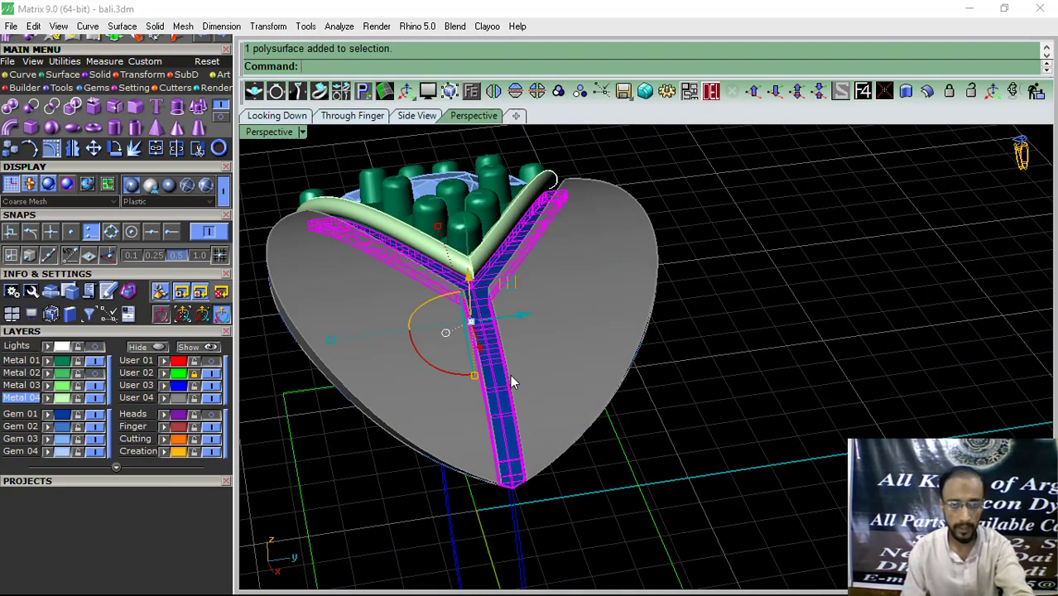
left_click(472, 92)
left_click(497, 148)
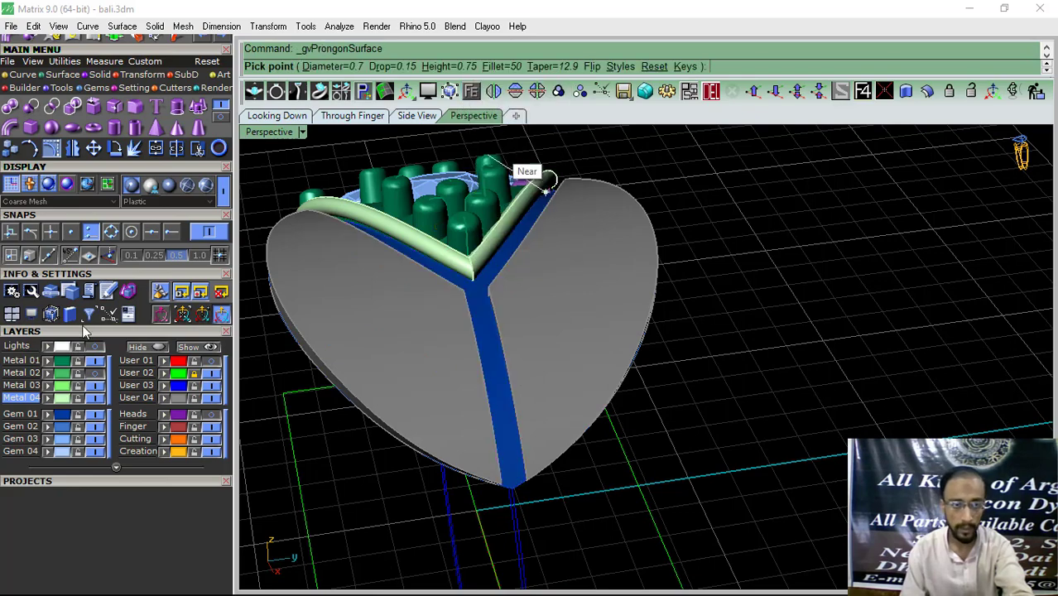
left_click_drag(111, 232, 100, 217)
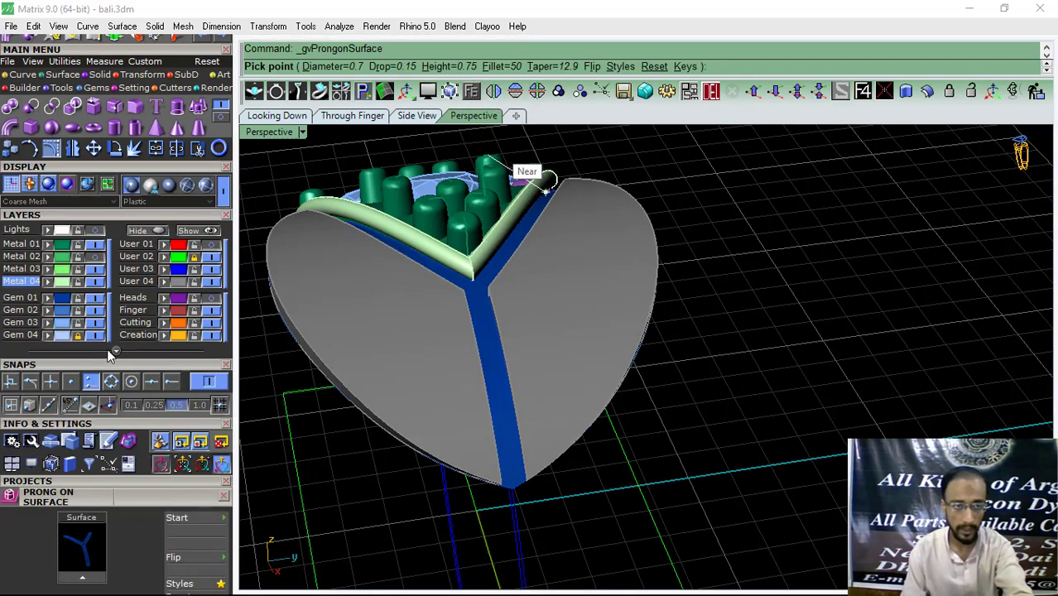
left_click(104, 213)
left_click_drag(101, 205, 126, 86)
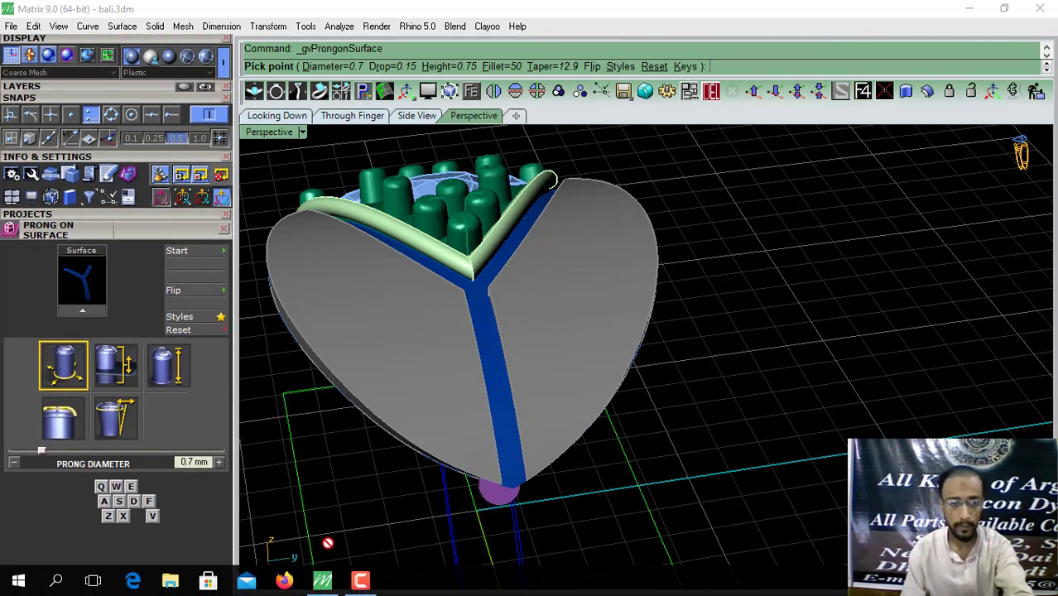
left_click(13, 462)
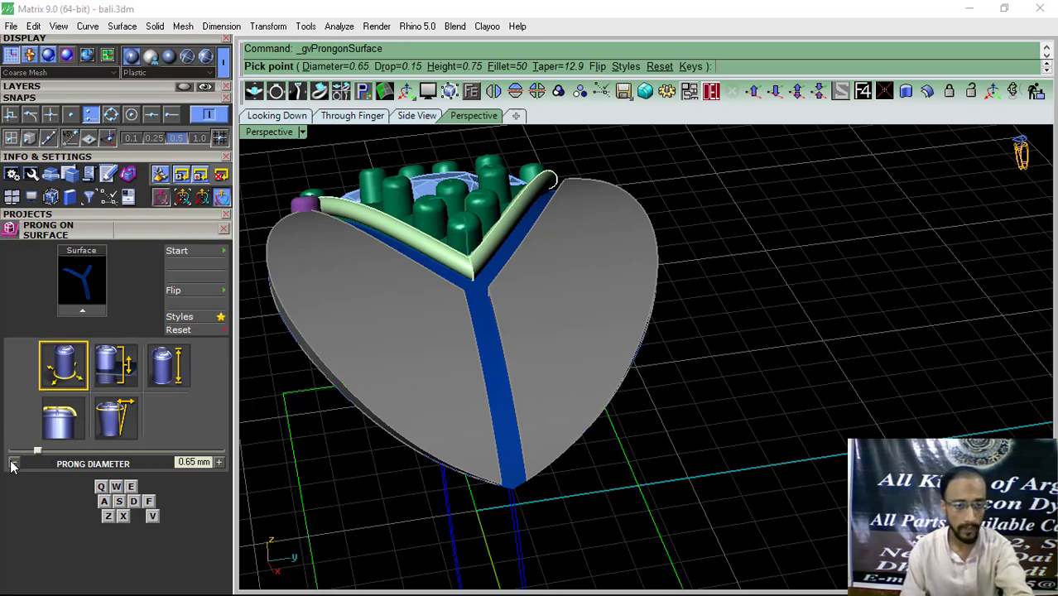
left_click(14, 463)
left_click(14, 463)
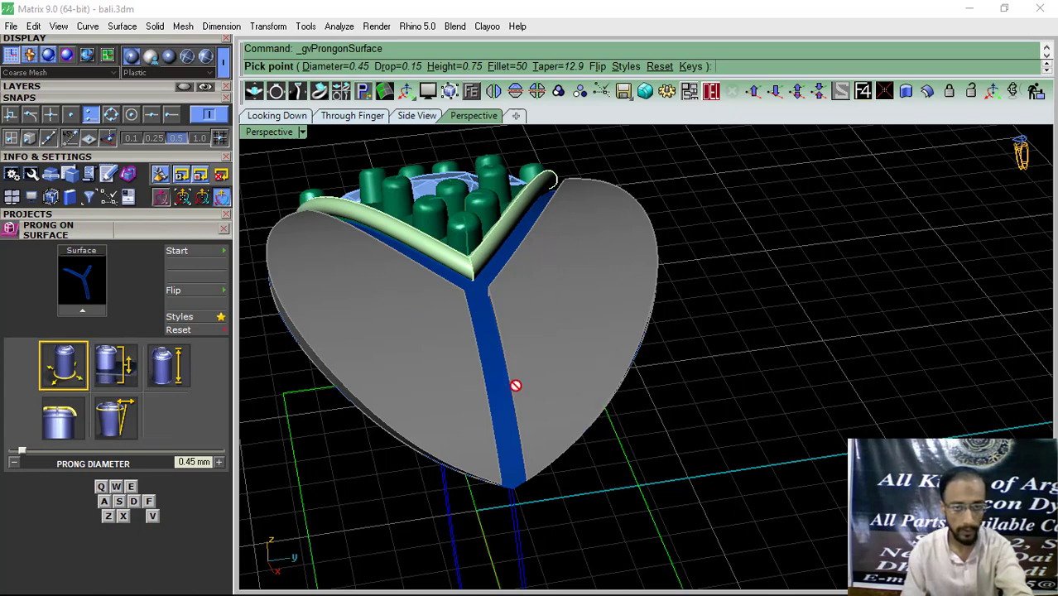
scroll(516, 385, "up", 5)
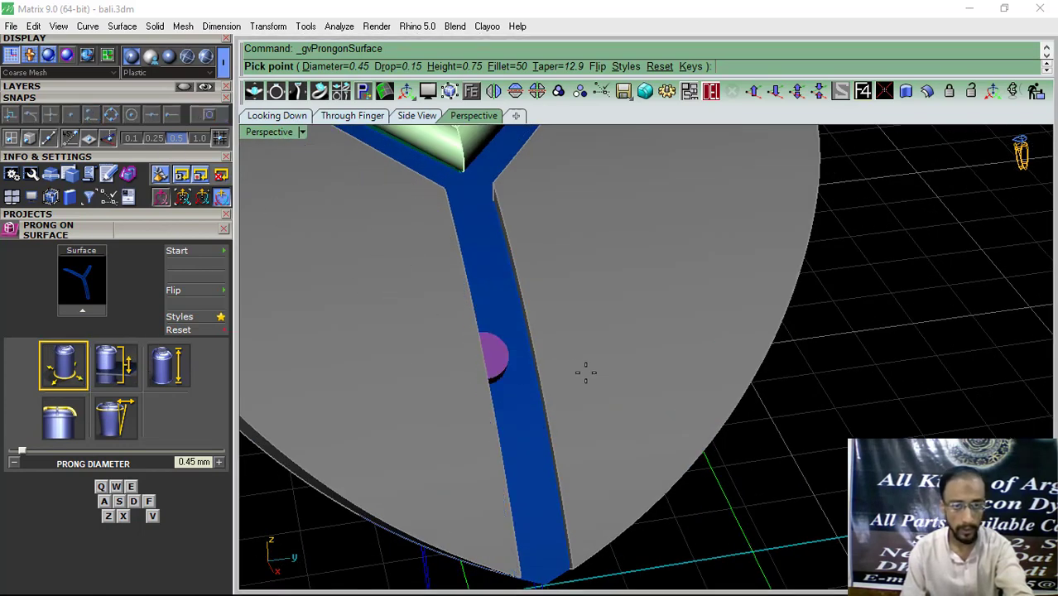
left_click(187, 291)
scroll(474, 411, "down", 5)
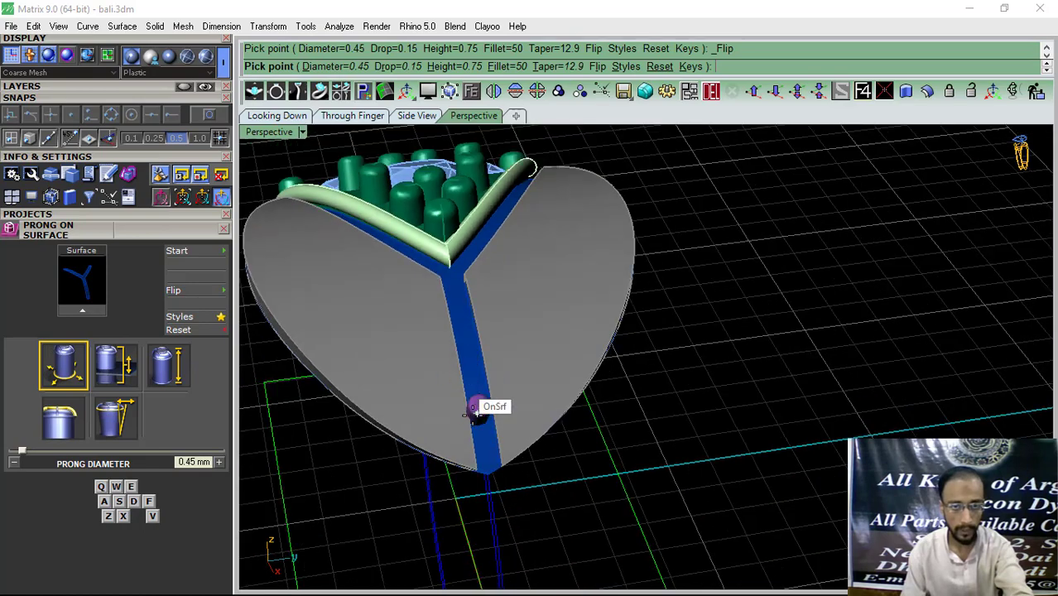
right_click(461, 431)
Step: Restart Prong on Surface on the blue Y-shaped strip and set the prong height to 0.45 mm and the drop to 0.1 mm
scroll(425, 367, "down", 3)
right_click_drag(425, 367, 445, 424)
scroll(445, 424, "up", 8)
left_click(452, 412)
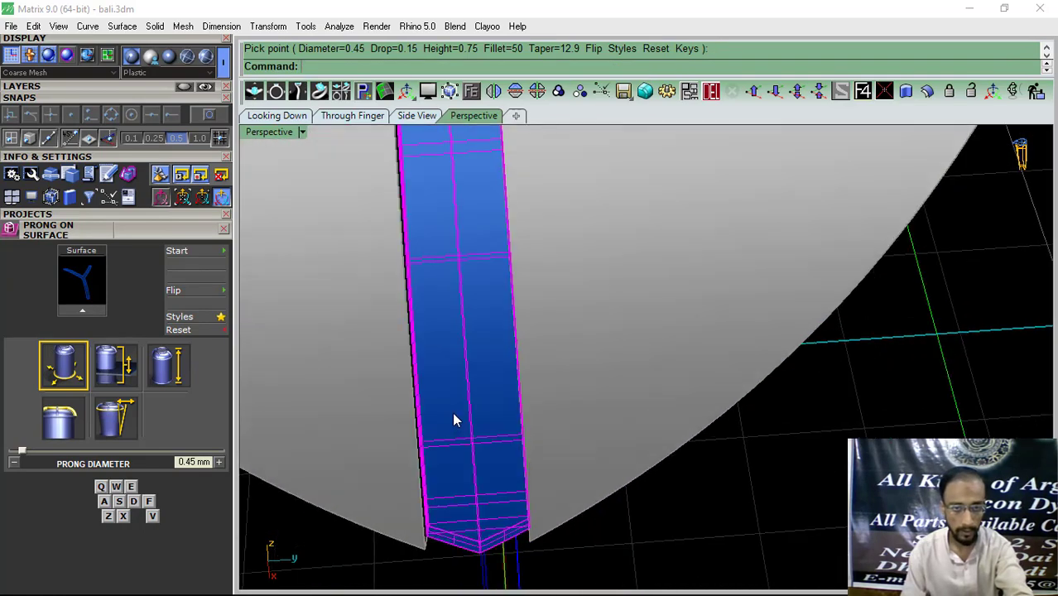
right_click(454, 414)
right_click(456, 443)
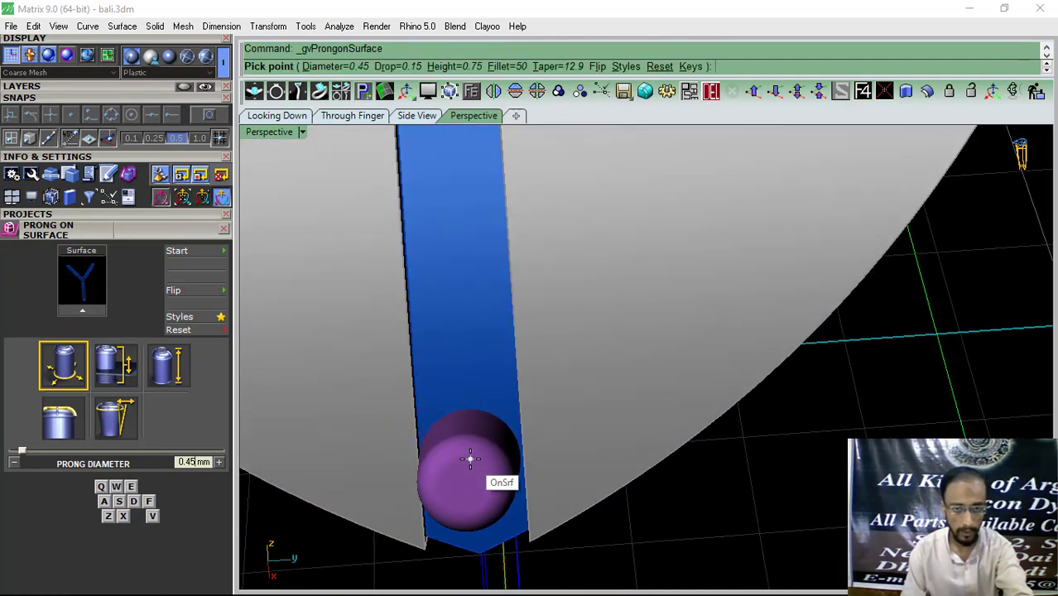
left_click(177, 370)
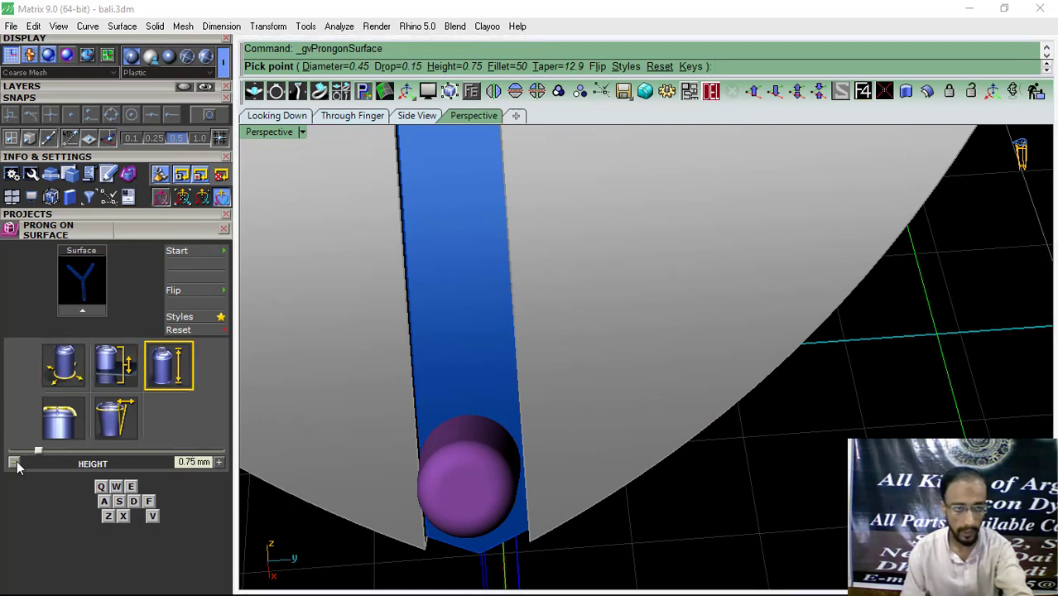
left_click(14, 464)
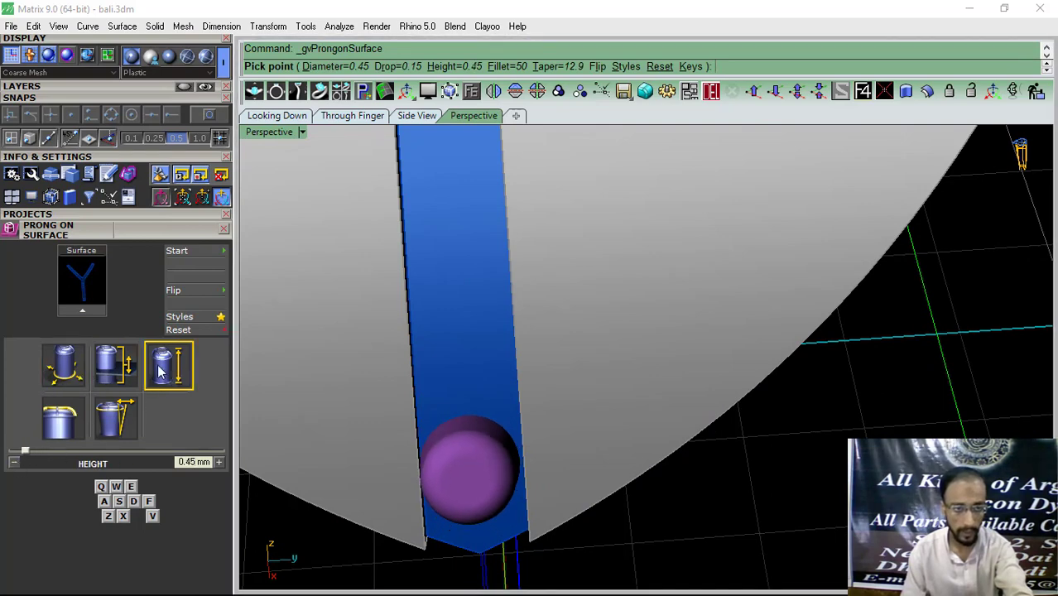
left_click(14, 462)
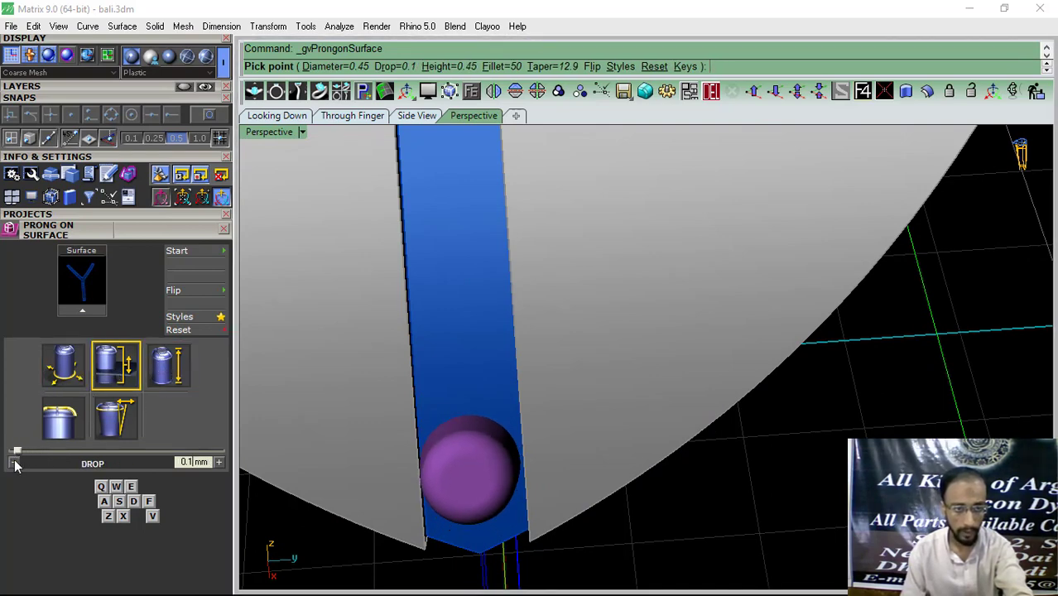
Step: Place three prongs in a row along the stem of the blue strip, starting at its lower tip
scroll(550, 327, "down", 5)
scroll(540, 317, "up", 8)
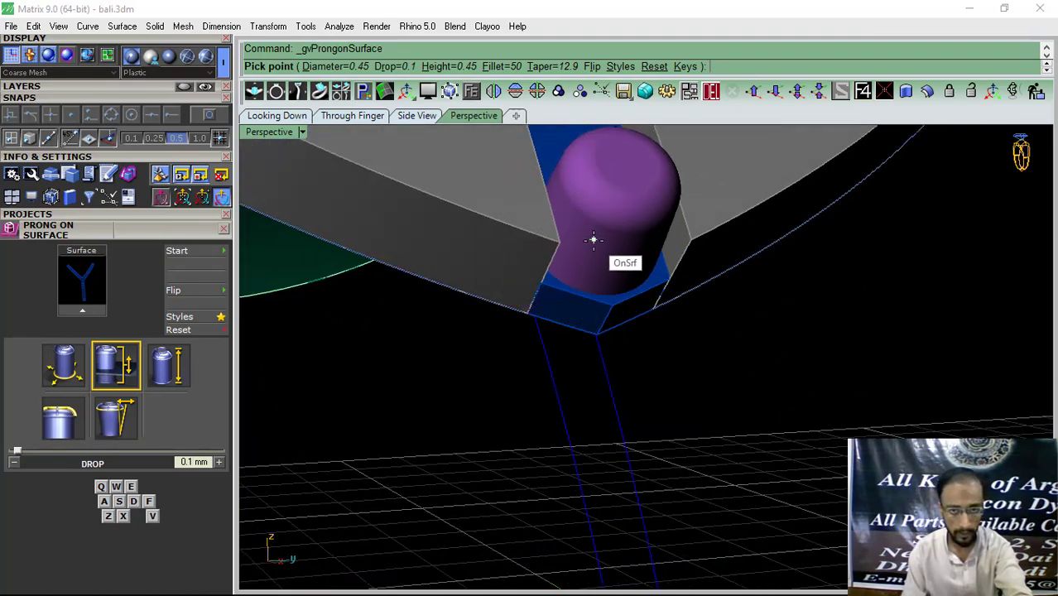
scroll(548, 267, "down", 6)
right_click_drag(548, 267, 477, 333)
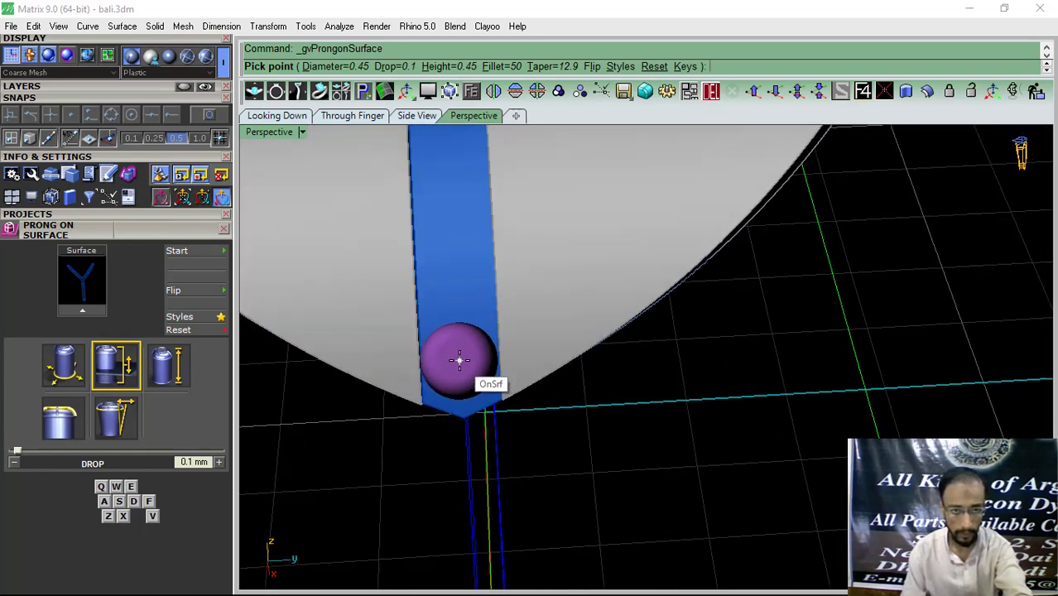
left_click(461, 364)
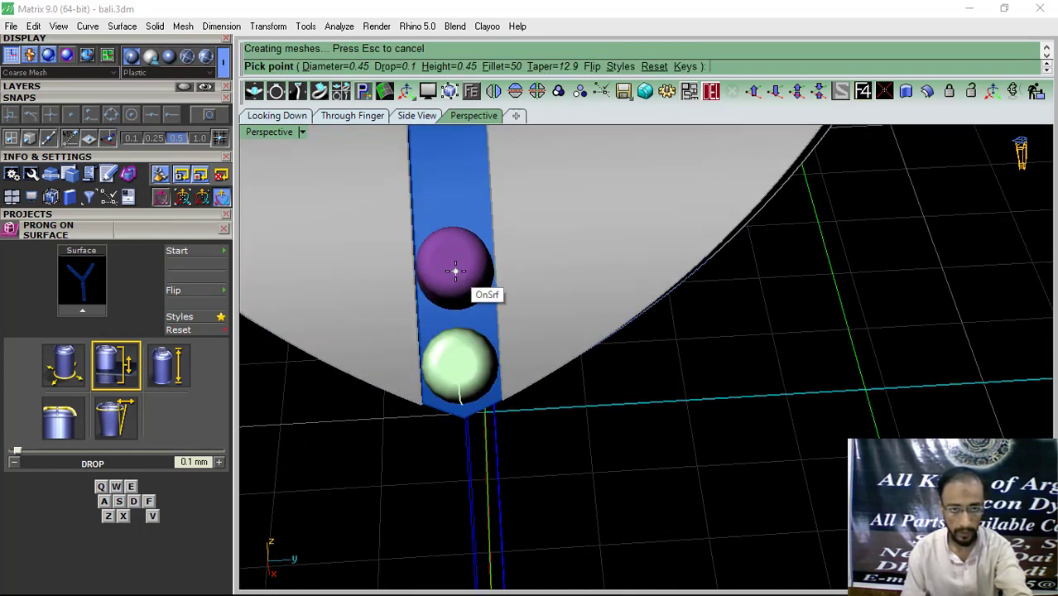
left_click(456, 269)
scroll(567, 321, "down", 3)
scroll(559, 325, "up", 4)
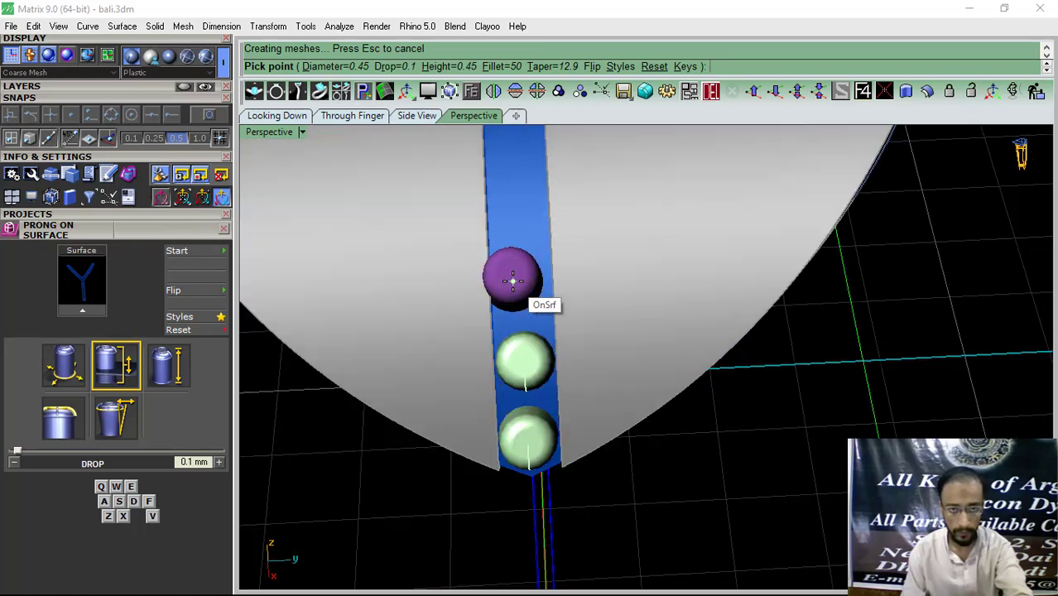
left_click(520, 284)
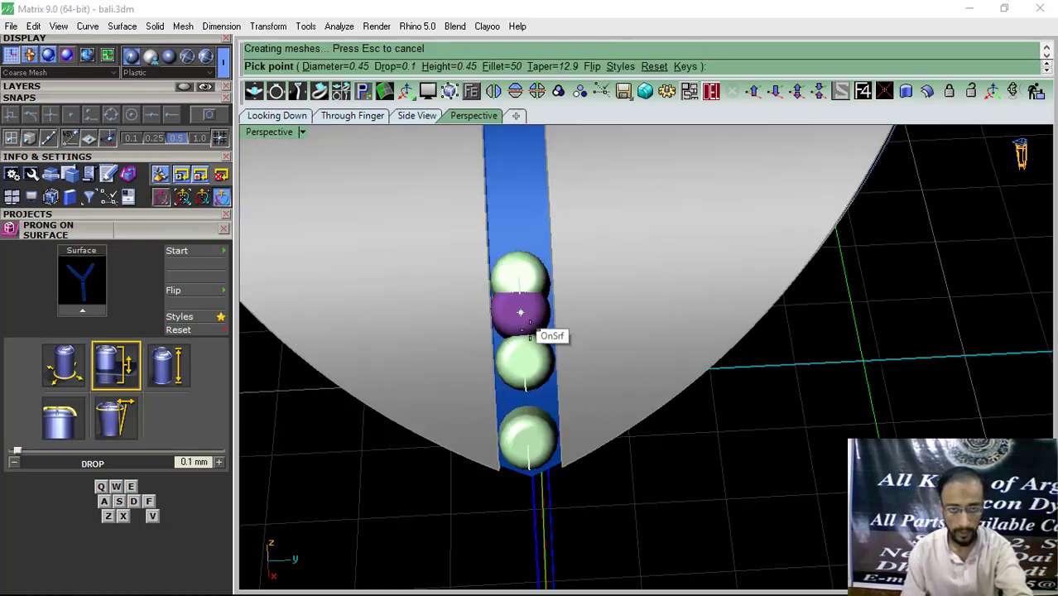
Step: Continue the prong row with two more evenly spaced prongs up the middle of the strip's stem
scroll(546, 340, "down", 3)
scroll(517, 266, "up", 5)
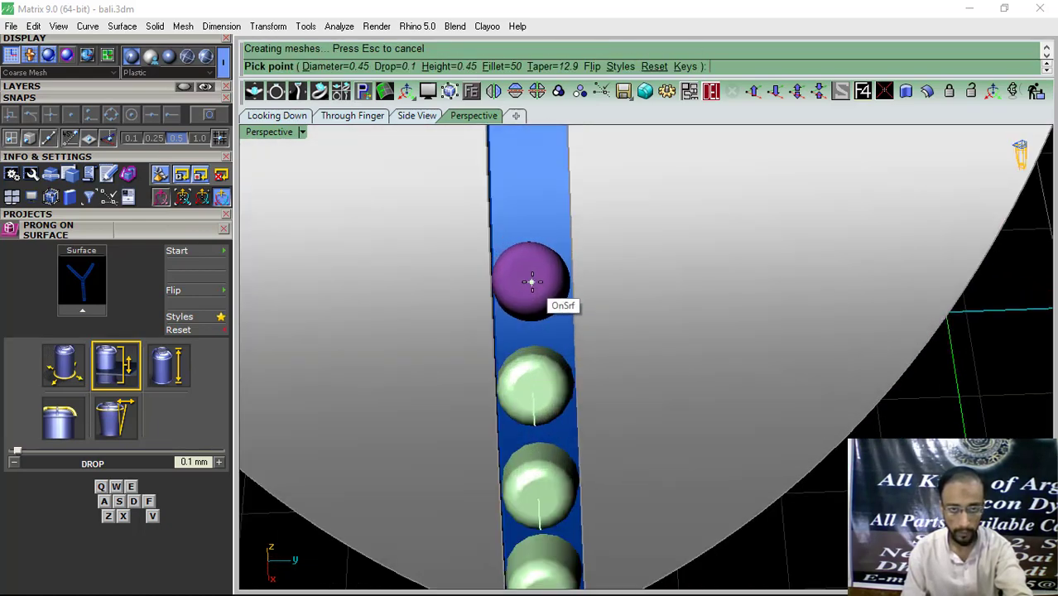
left_click(532, 281)
scroll(567, 323, "down", 3)
scroll(553, 240, "up", 3)
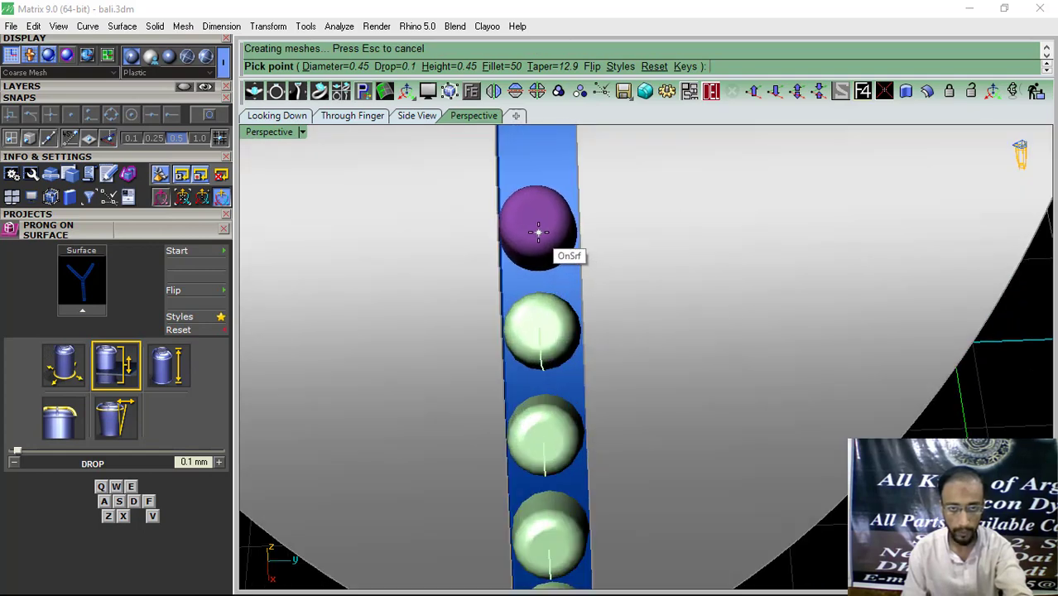
left_click(538, 232)
scroll(582, 345, "down", 3)
scroll(596, 315, "up", 3)
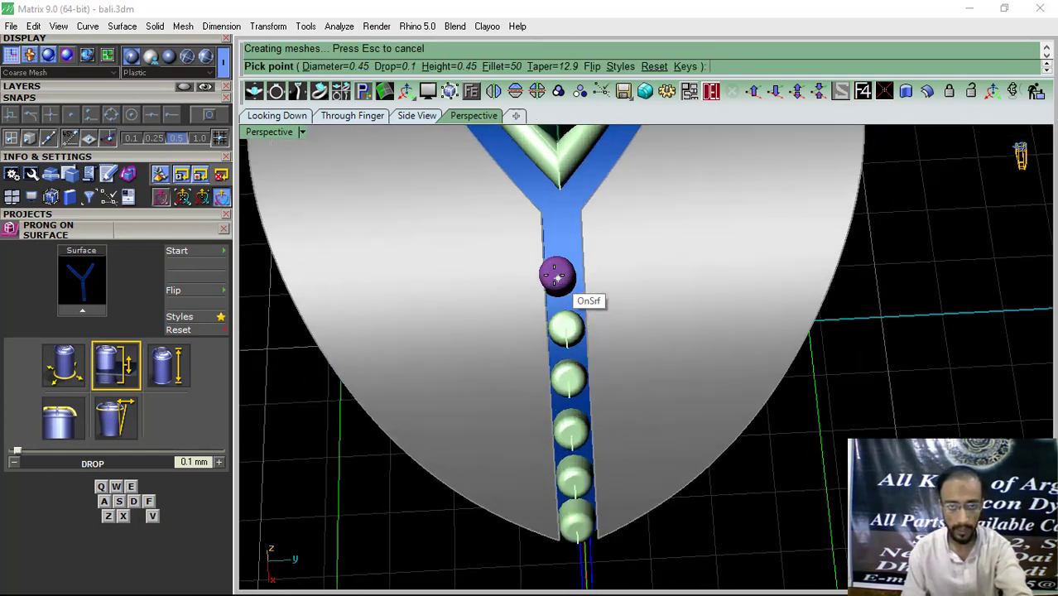
Step: Complete the stem's row with three prongs, ending at the fork just below the teardrop rim's point
scroll(556, 276, "up", 2)
left_click(566, 284)
scroll(565, 265, "down", 3)
scroll(561, 269, "up", 3)
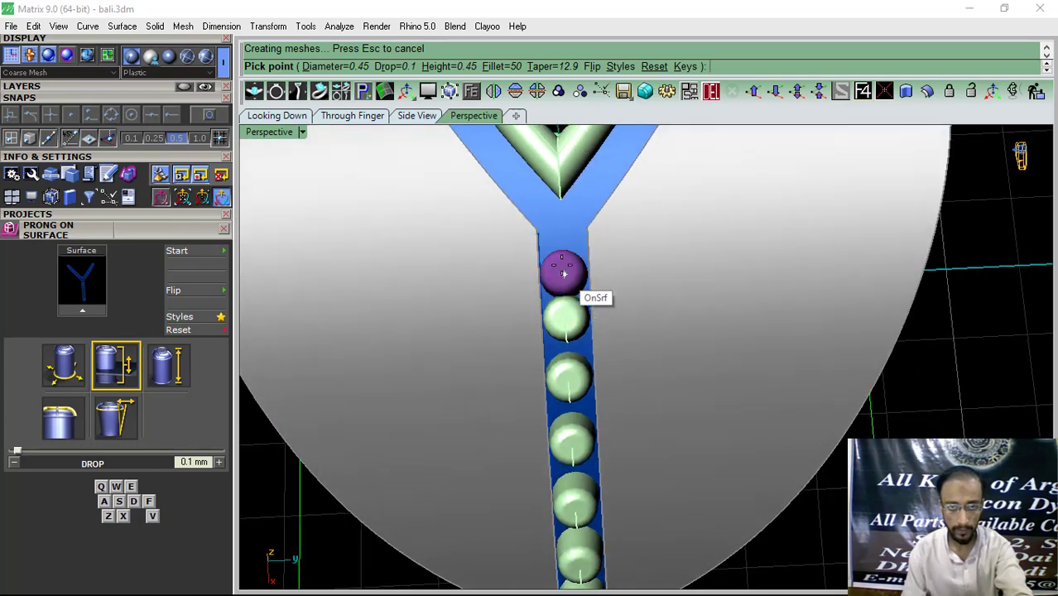
left_click(564, 267)
scroll(561, 231, "up", 1)
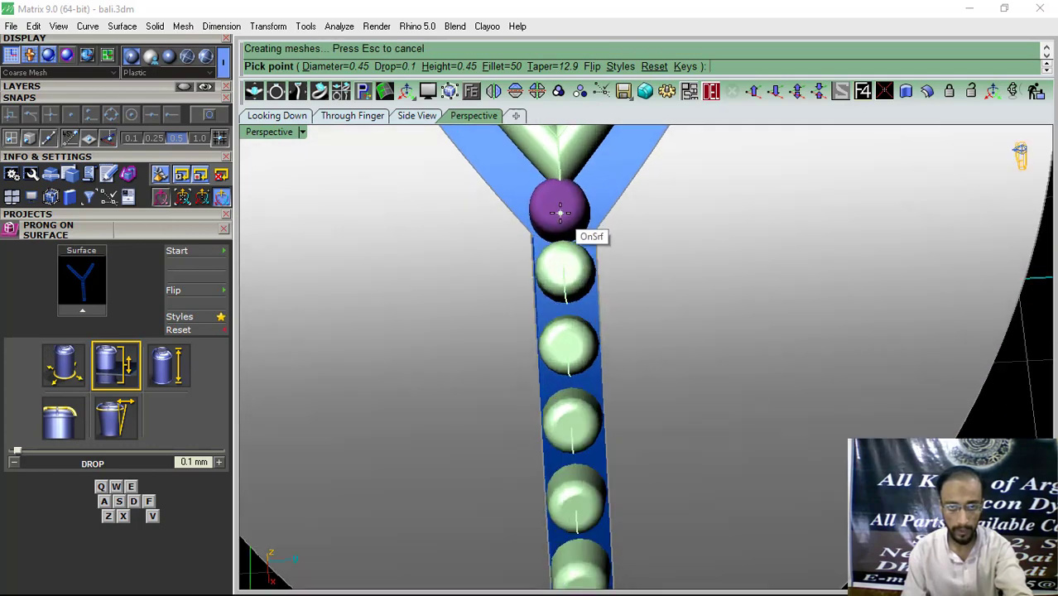
left_click(559, 214)
Step: Try a prong on the strip's right arm beside the pale green rim and end the prong placement
scroll(559, 216, "down", 3)
scroll(621, 290, "up", 4)
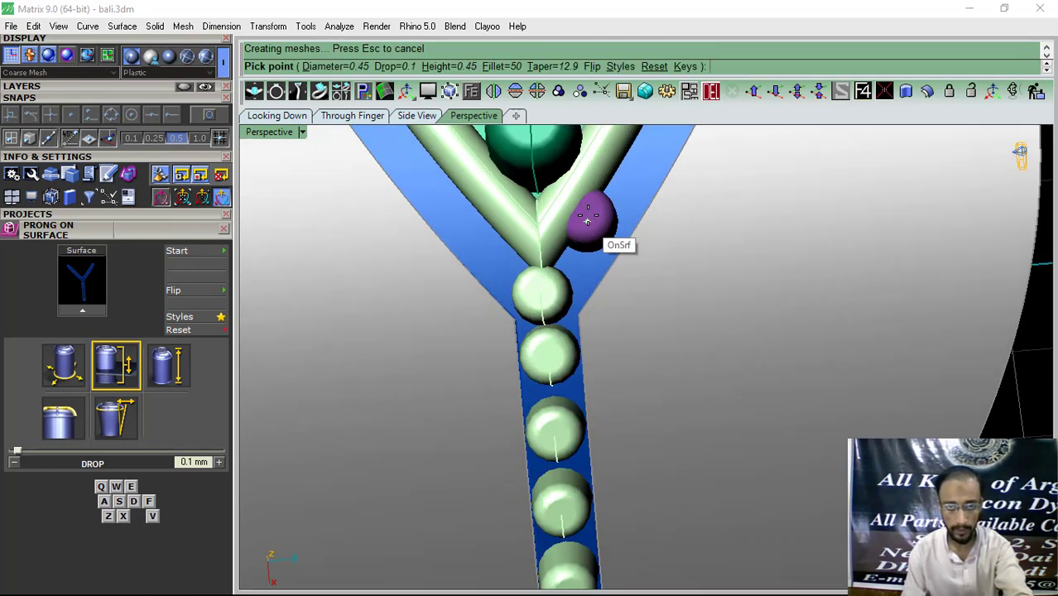
left_click(601, 248)
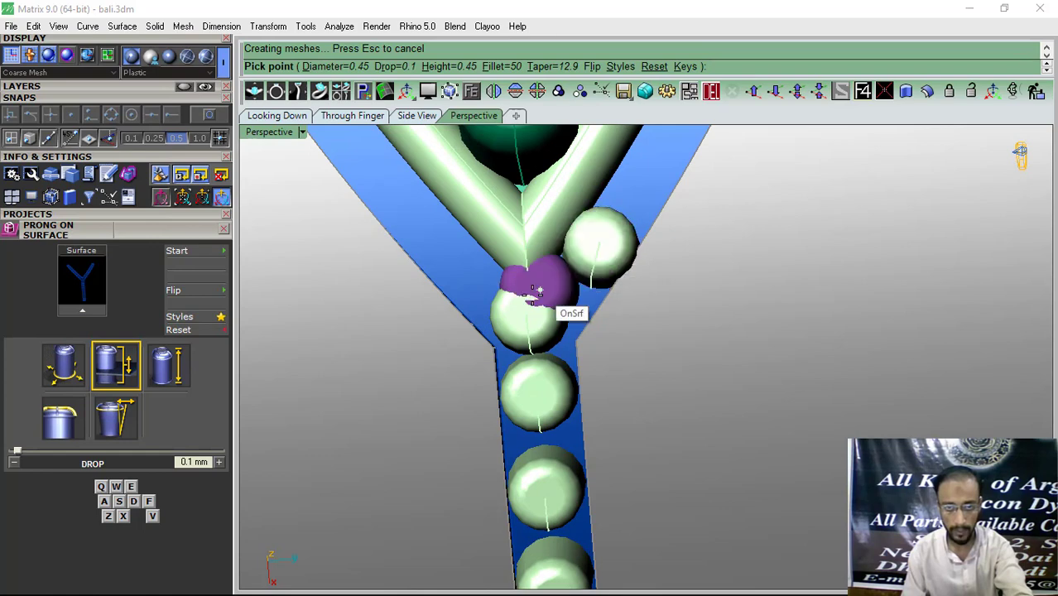
scroll(583, 229, "down", 3)
scroll(580, 245, "up", 3)
right_click(586, 242)
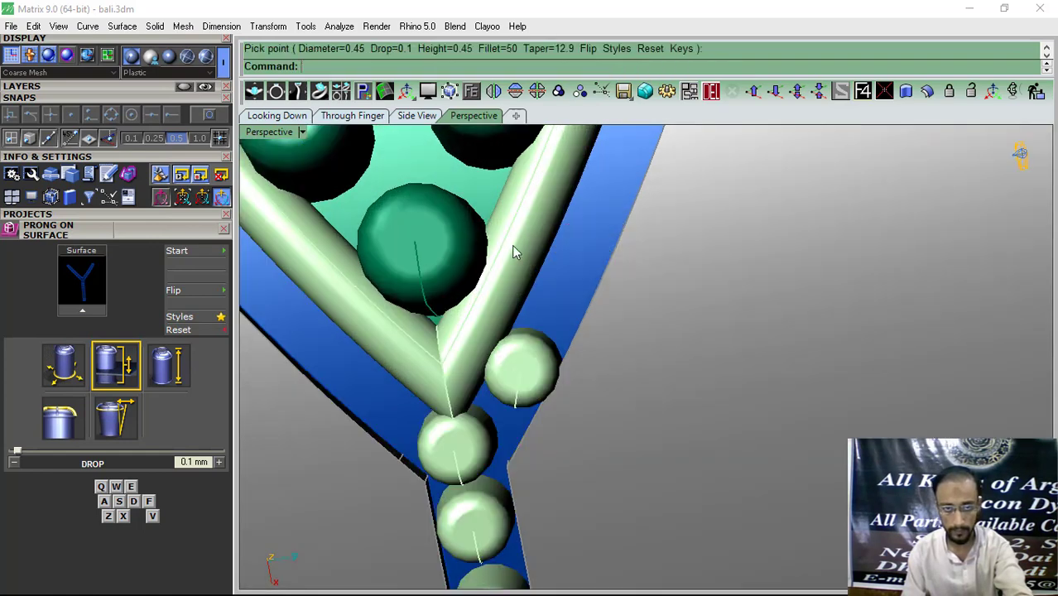
Step: Ungroup the teardrop assembly, move its pale green rim pipe to the Cutting layer, and hide that layer
left_click(514, 246)
left_click(132, 217)
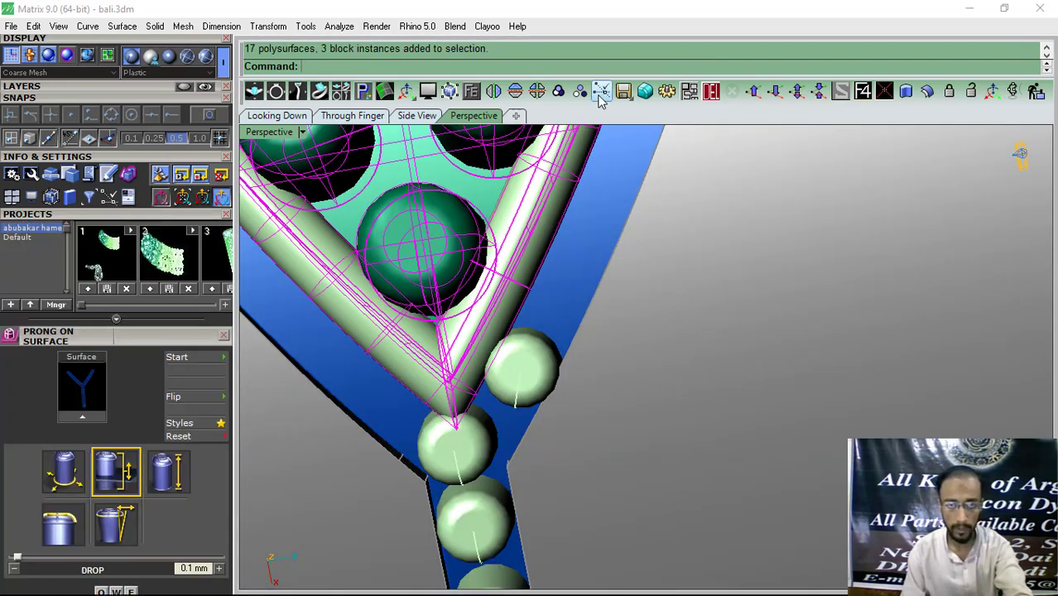
left_click(537, 257)
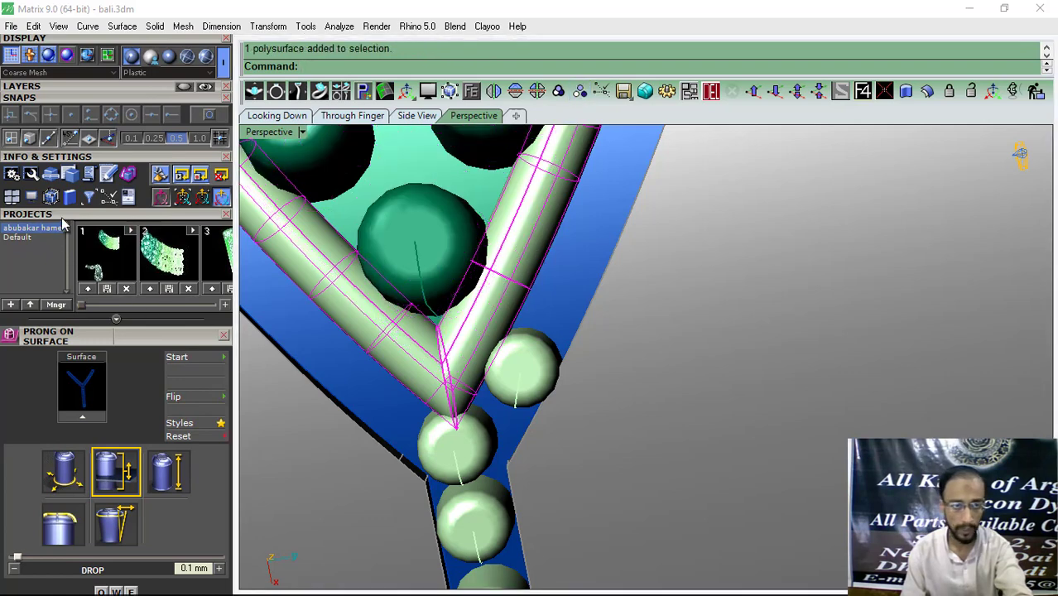
left_click(71, 89)
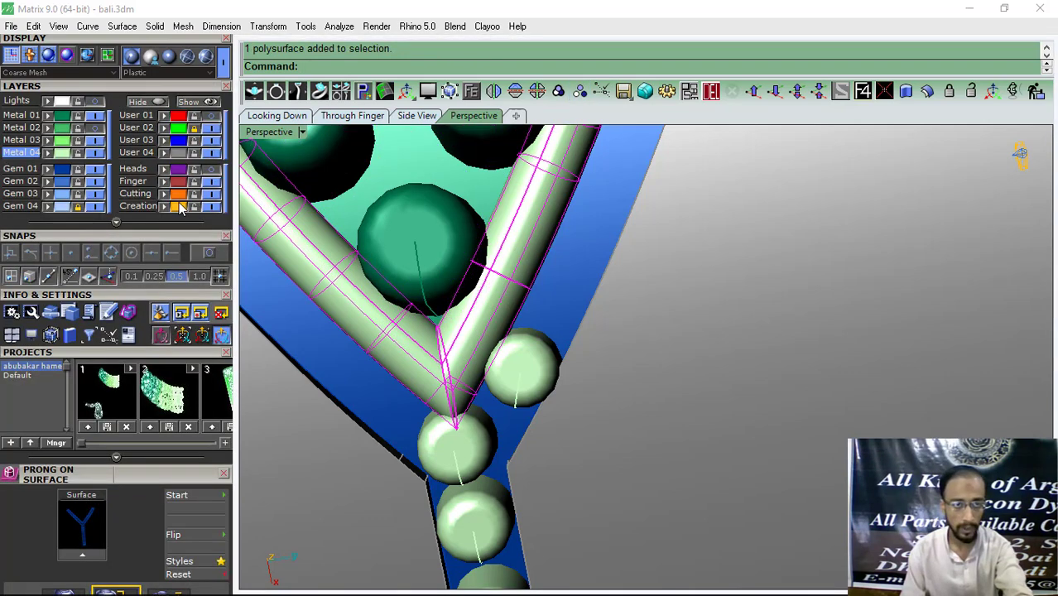
left_click(165, 194)
left_click(210, 193)
Step: Remove the single prong on the right arm of the blue strip
scroll(601, 321, "down", 4)
right_click_drag(601, 323, 542, 334)
scroll(552, 342, "up", 4)
left_click(554, 346)
left_click(713, 91)
Step: Ungroup the blue Y-shaped strip and place three 0.45 diameter prongs up its right arm, starting beside the teardrop's point
left_click(571, 284)
key("ctrl+shift+g")
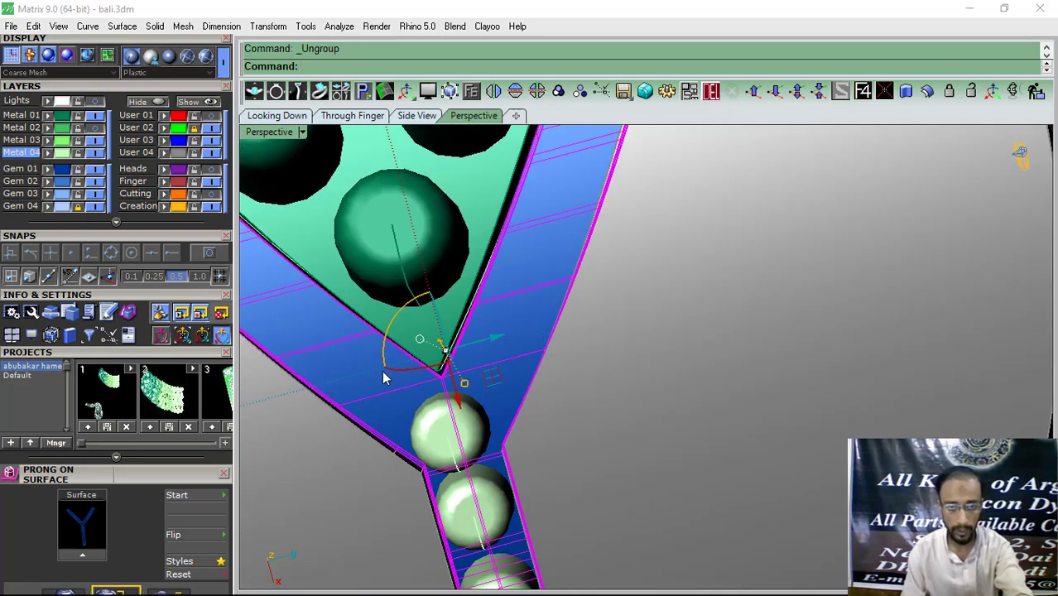
left_click(86, 554)
scroll(508, 346, "up", 2)
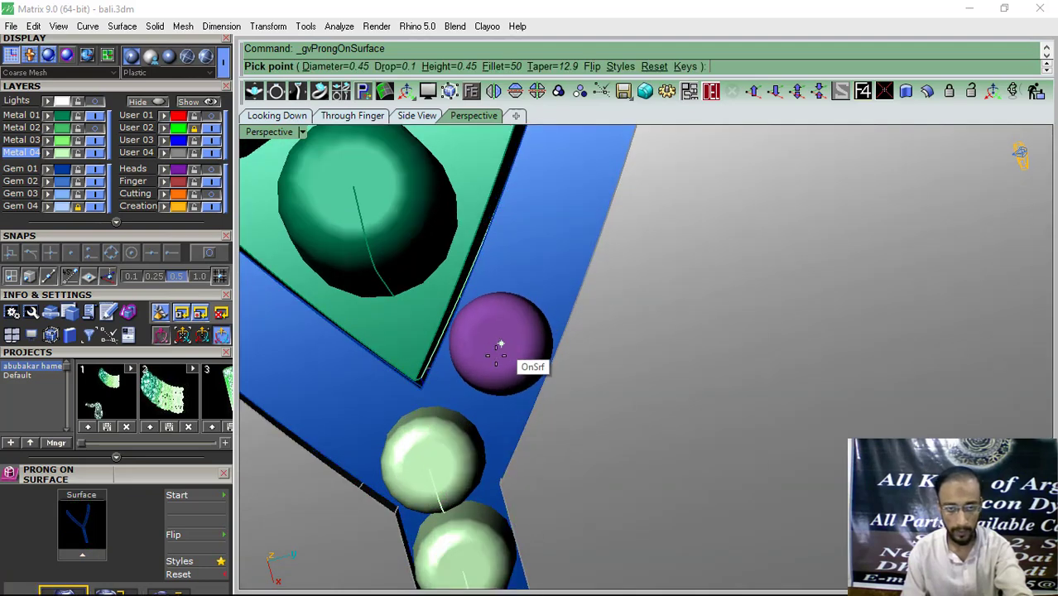
left_click(493, 350)
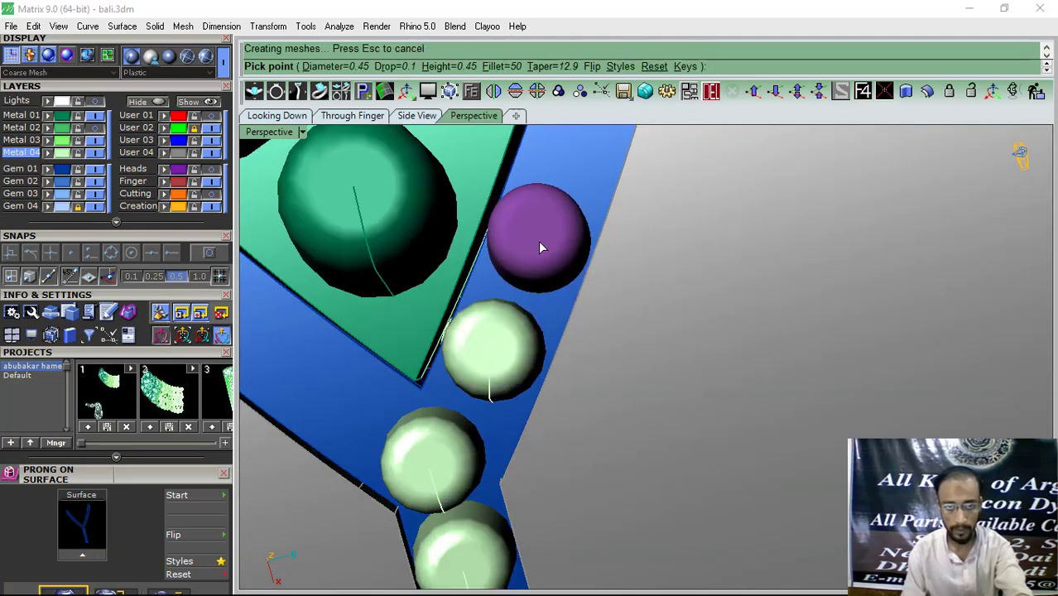
scroll(540, 248, "down", 3)
scroll(501, 326, "up", 4)
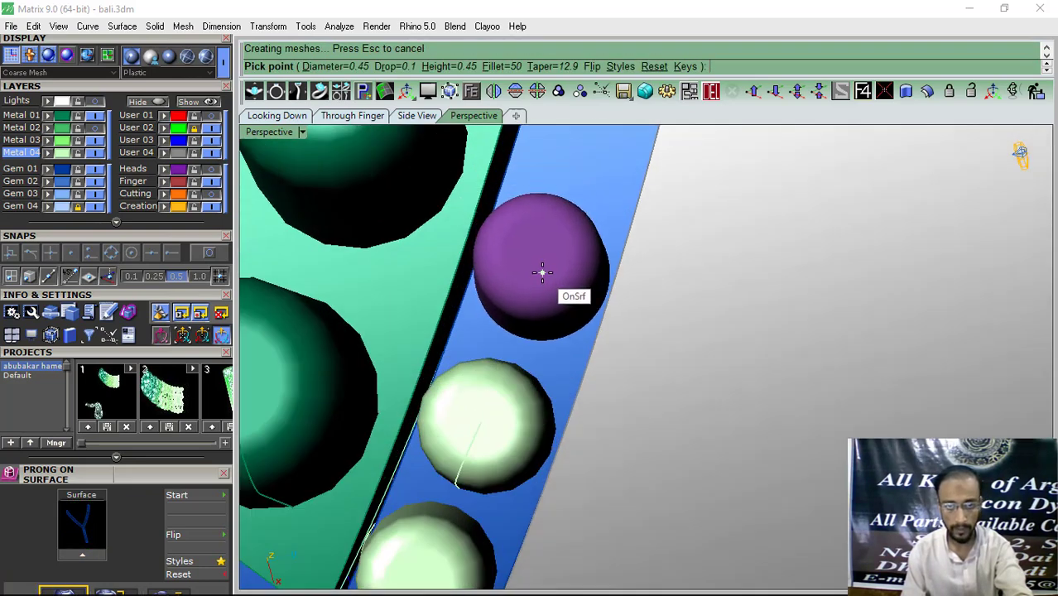
left_click(542, 273)
right_click(543, 273)
scroll(514, 355, "down", 5)
scroll(532, 323, "up", 3)
right_click(533, 319)
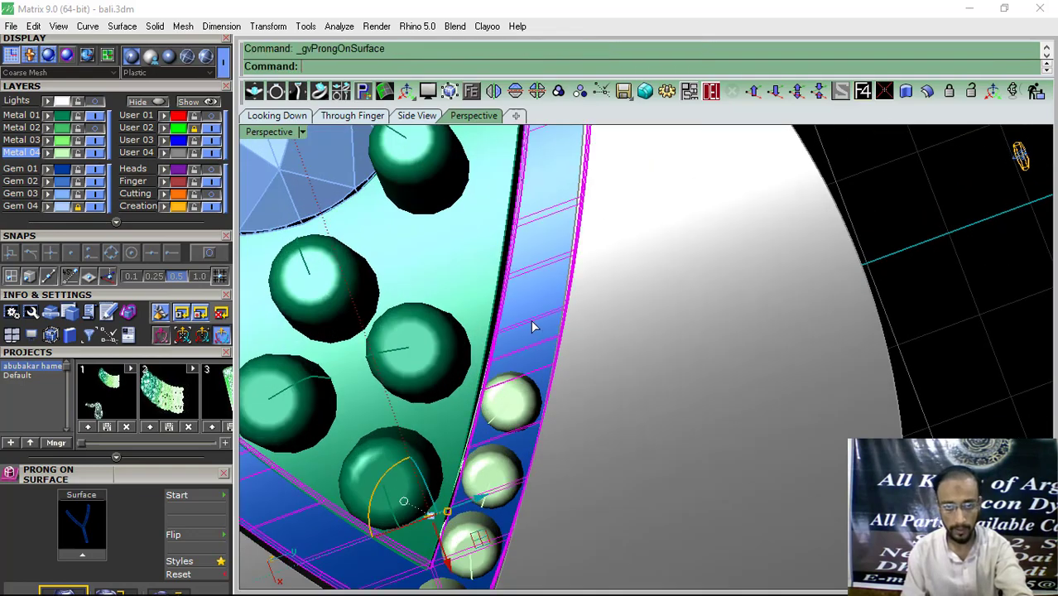
Step: Extend the right arm's row with two more 0.45 diameter prongs, following the teardrop's edge upward
right_click(532, 327)
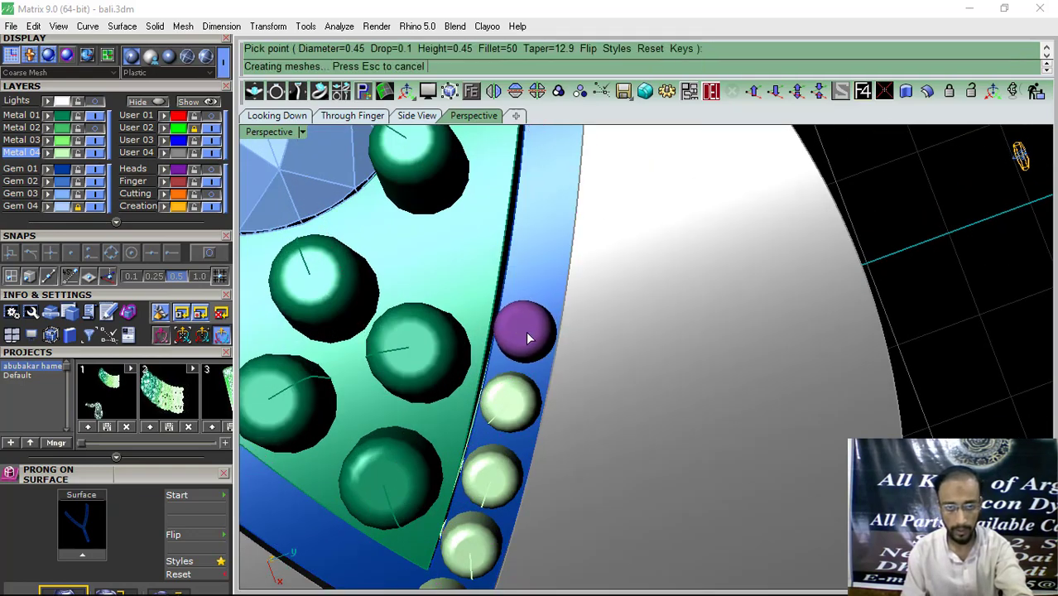
left_click(528, 336)
right_click_drag(560, 297, 530, 327)
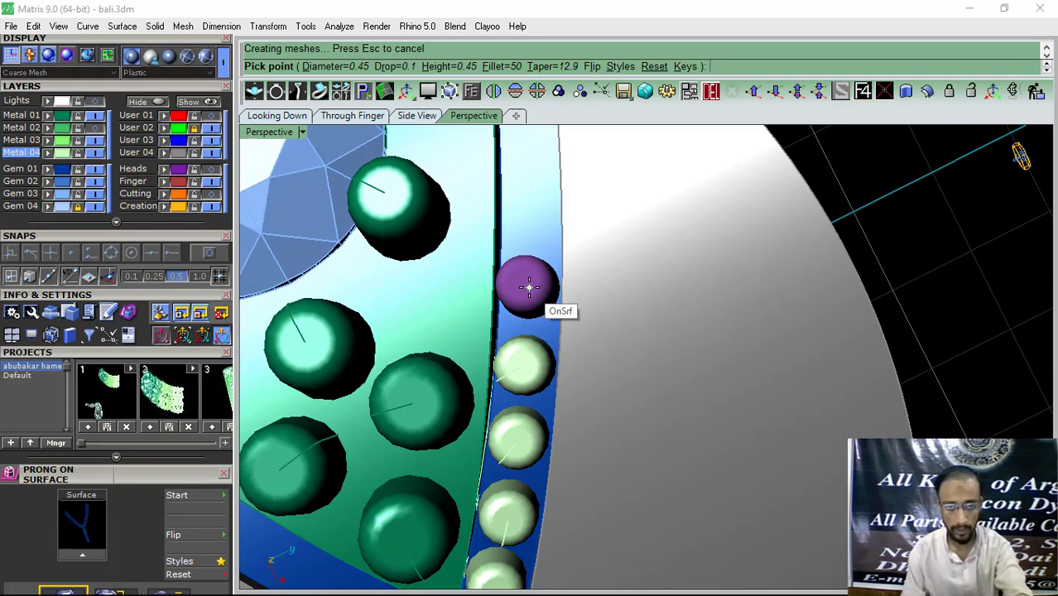
left_click(529, 286)
scroll(667, 293, "down", 3)
scroll(617, 255, "up", 3)
right_click(617, 256)
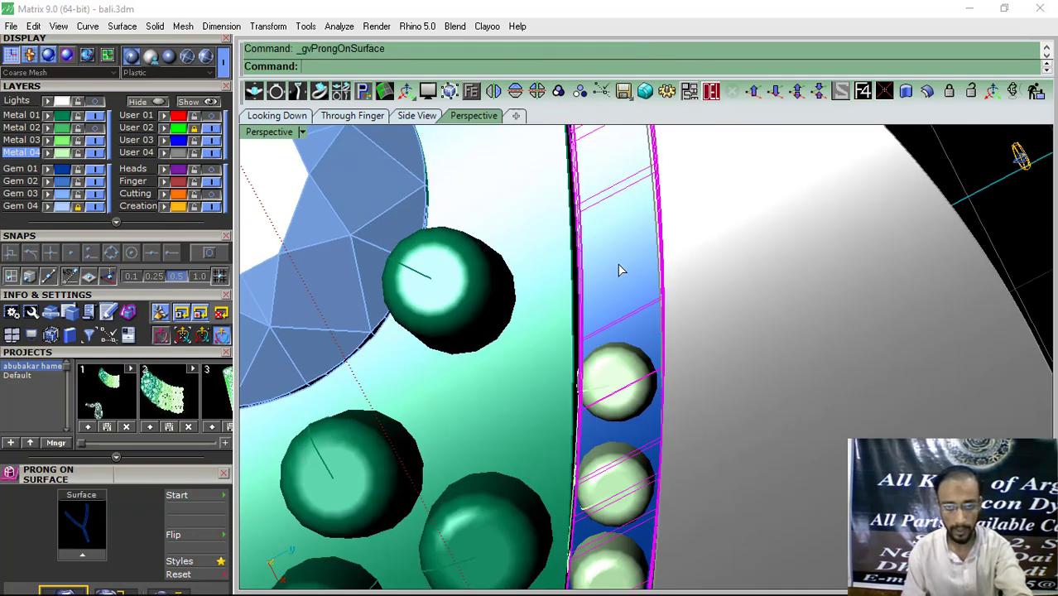
Step: Add two further prongs at the upper end of the right arm's row, alongside the large round gem
right_click(617, 281)
left_click(617, 277)
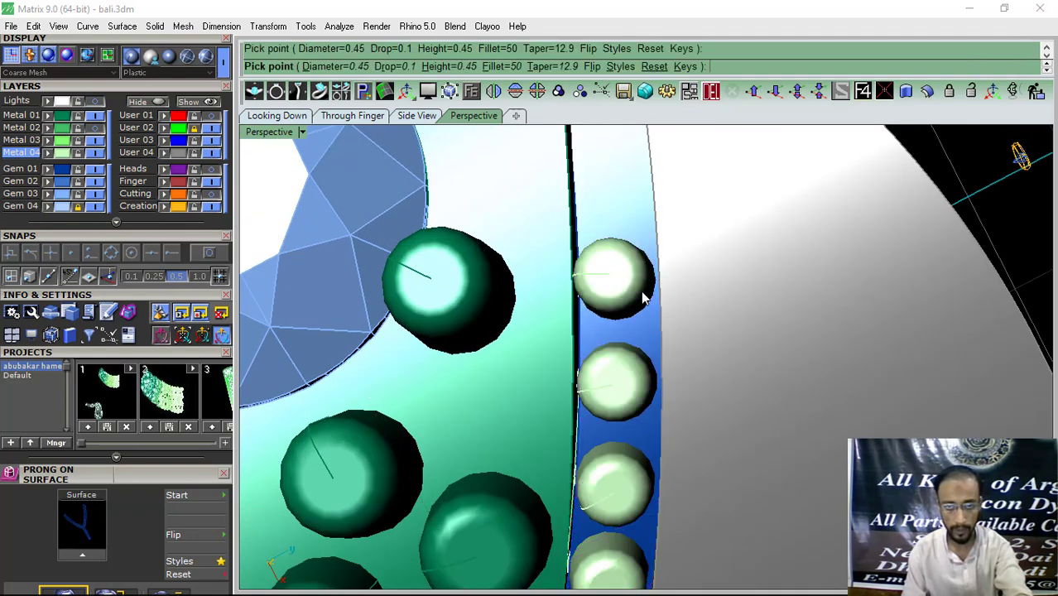
scroll(656, 305, "down", 4)
scroll(657, 304, "up", 4)
left_click(639, 290)
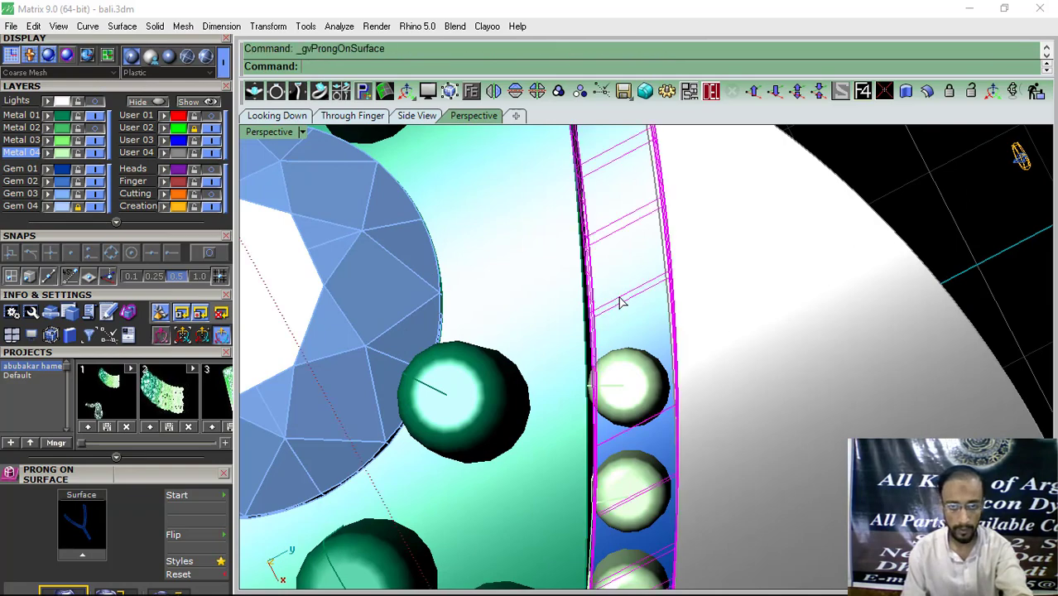
right_click(623, 302)
scroll(702, 290, "down", 2)
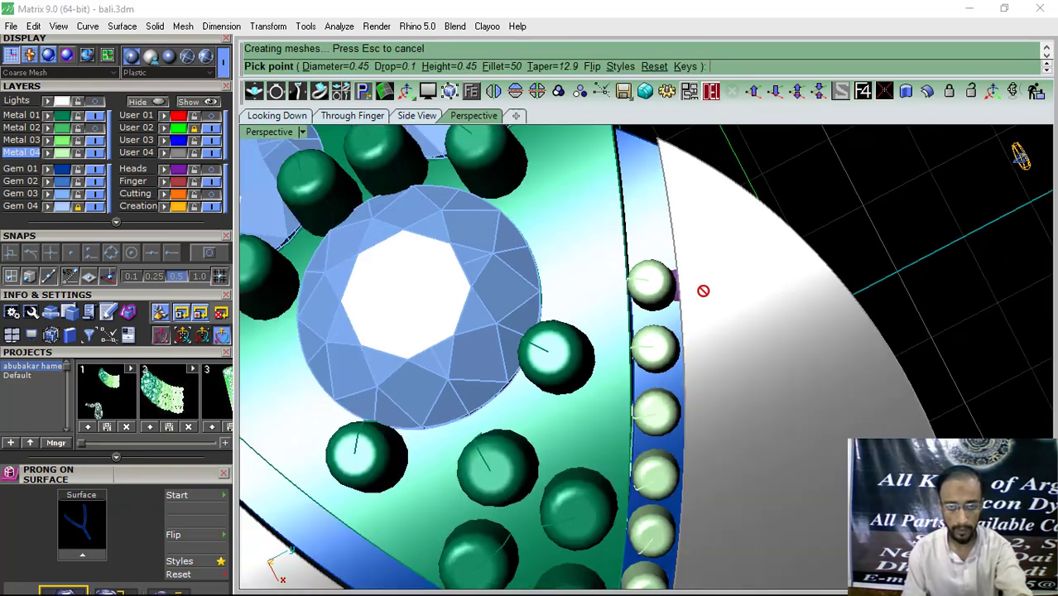
Step: Place one more 0.45 mm prong on the blue strip, at the upper end of the Y's right arm
scroll(702, 291, "down", 2)
scroll(669, 248, "up", 4)
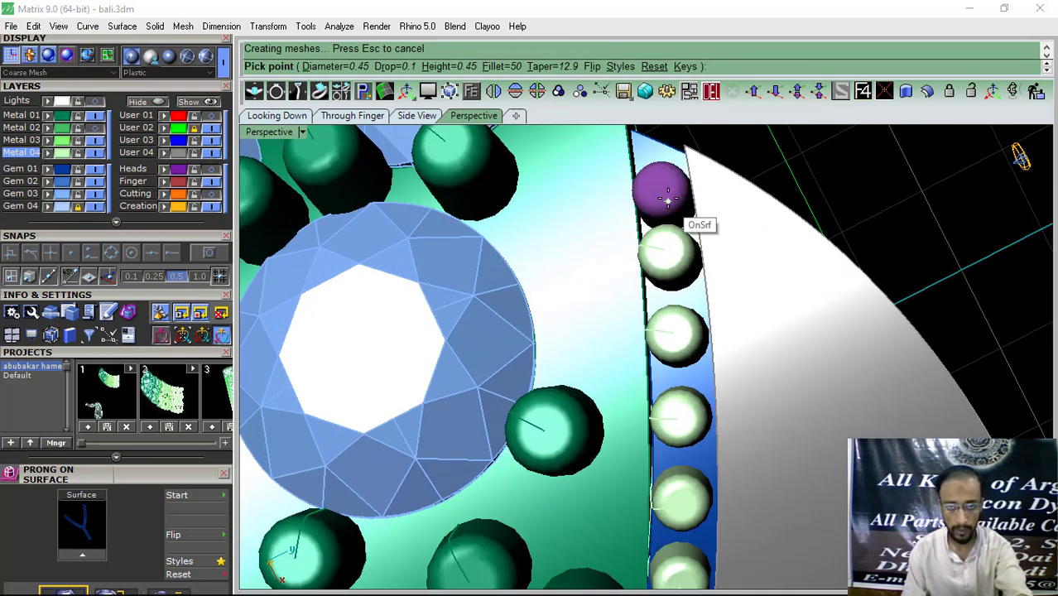
left_click(658, 175)
scroll(579, 331, "down", 6)
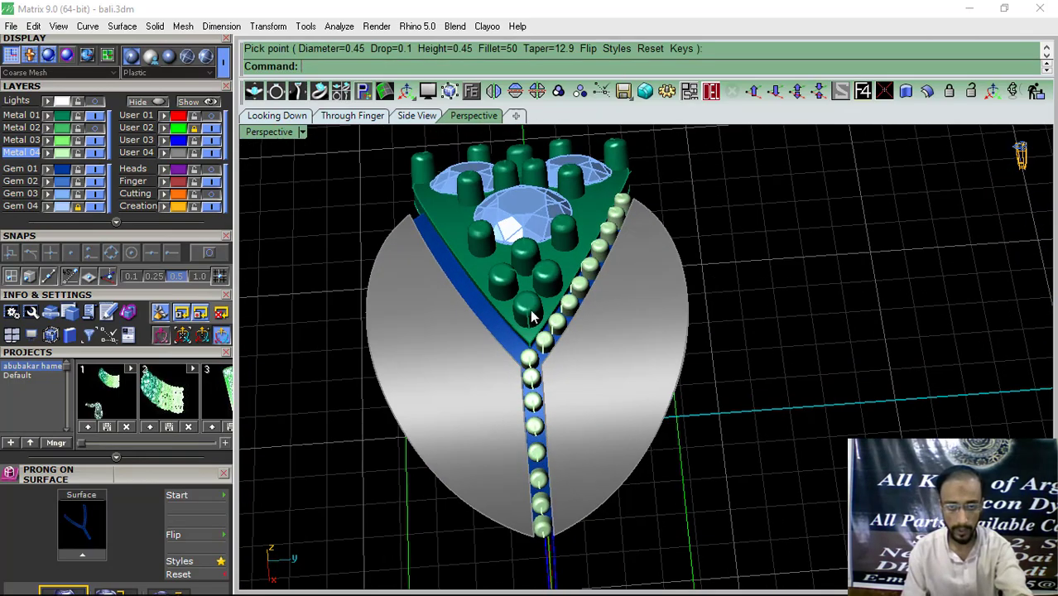
scroll(532, 317, "up", 5)
left_click(562, 409)
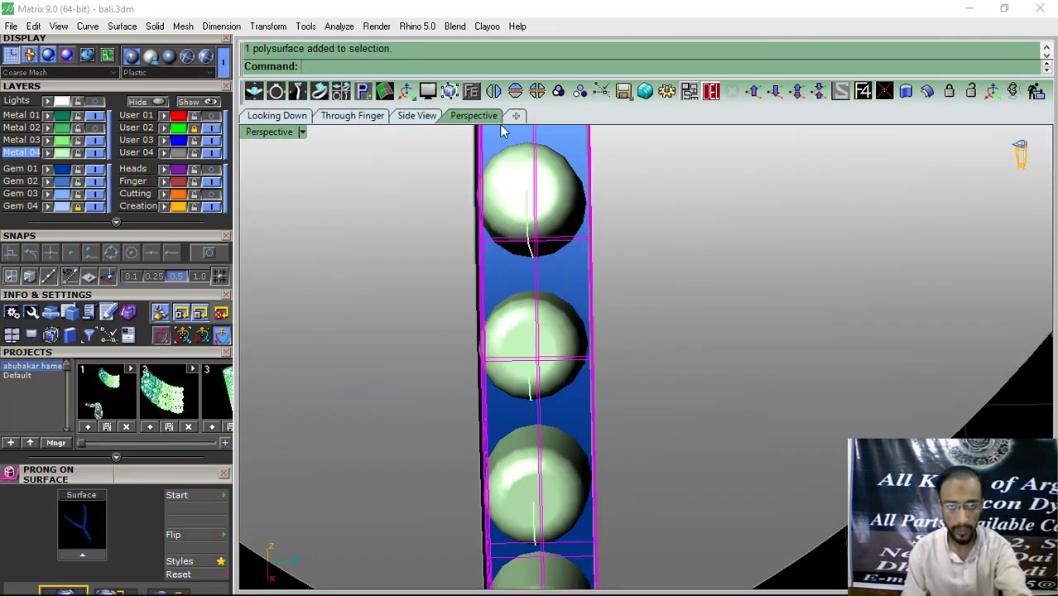
left_click(473, 91)
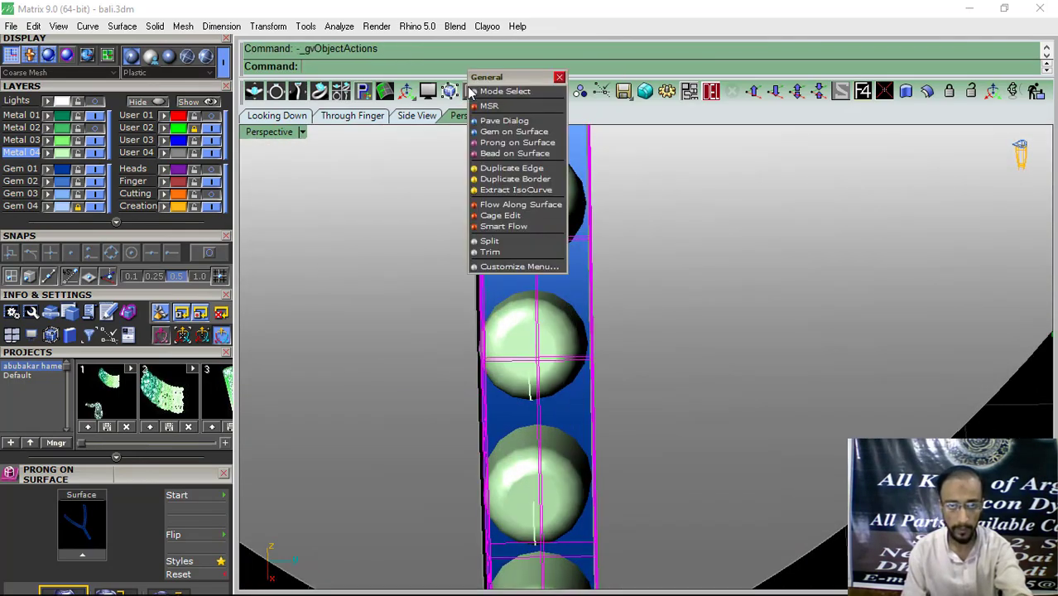
left_click(501, 153)
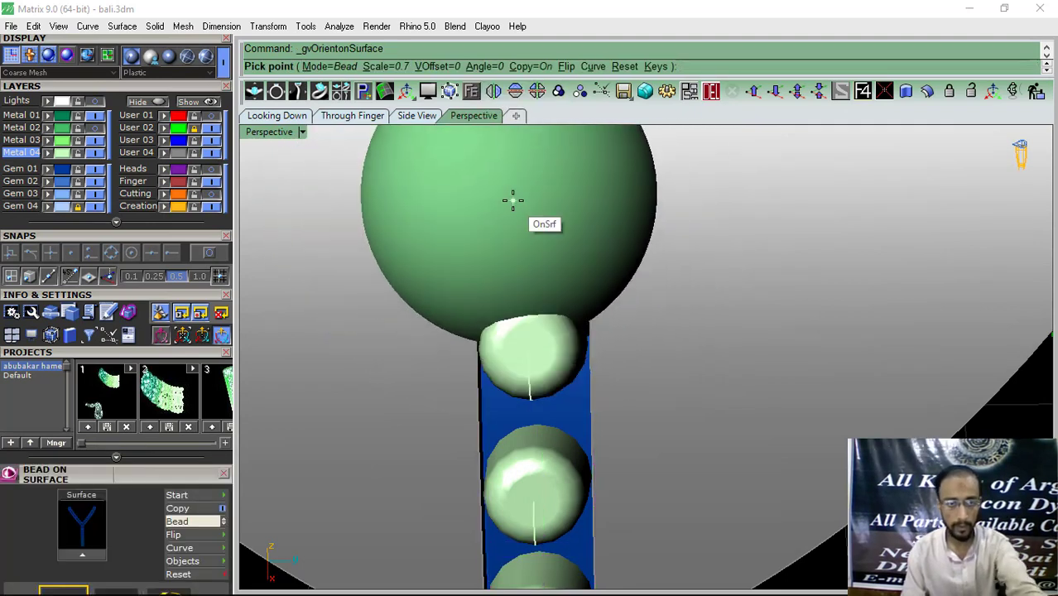
key("Down")
key("Down")
key("Down")
left_click(95, 353)
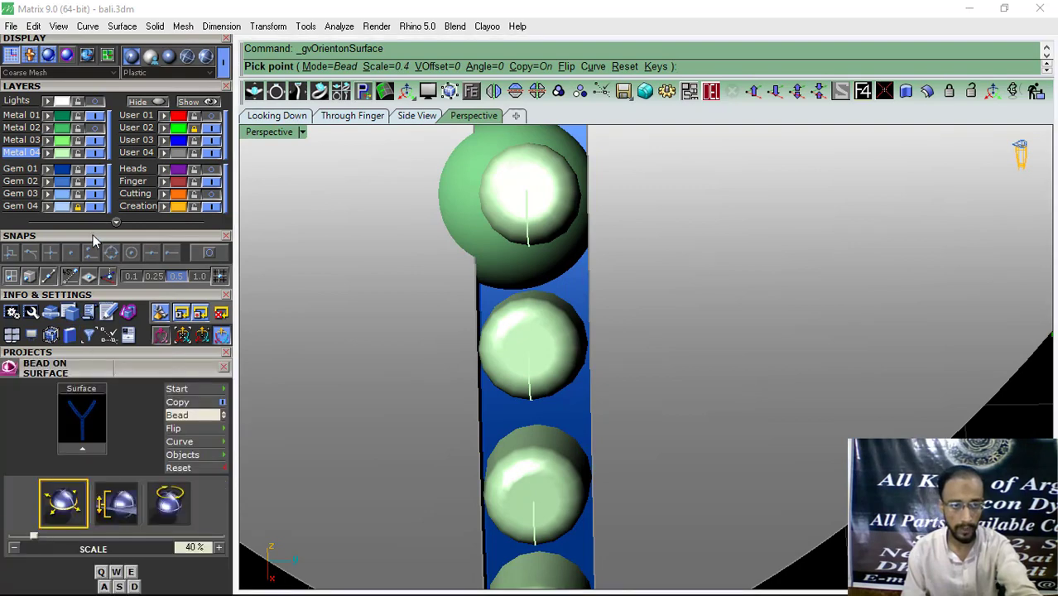
left_click(93, 239)
scroll(550, 307, "down", 1)
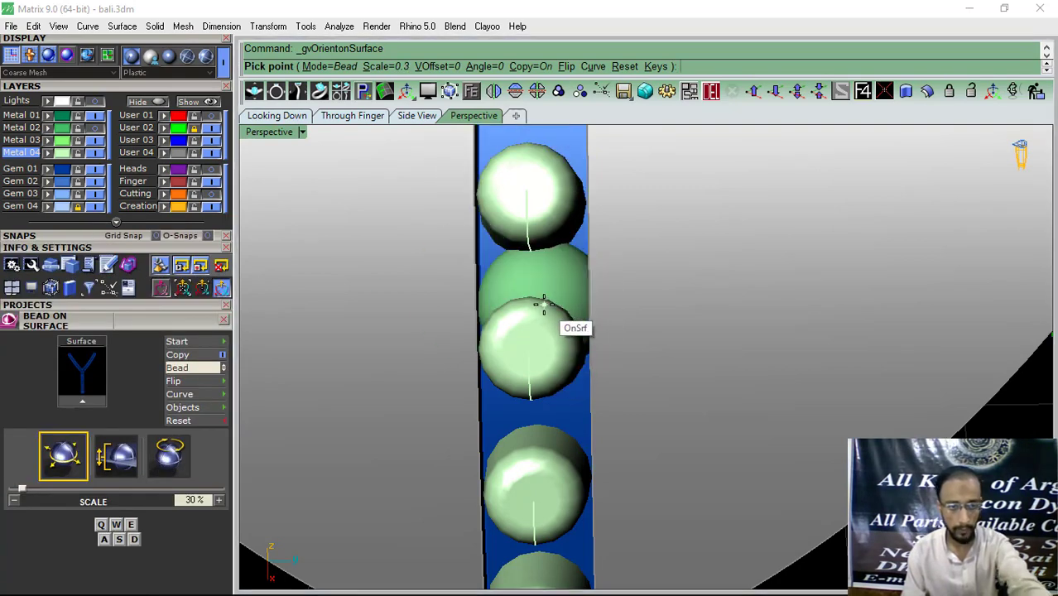
key("q")
scroll(534, 300, "down", 5)
right_click(529, 379)
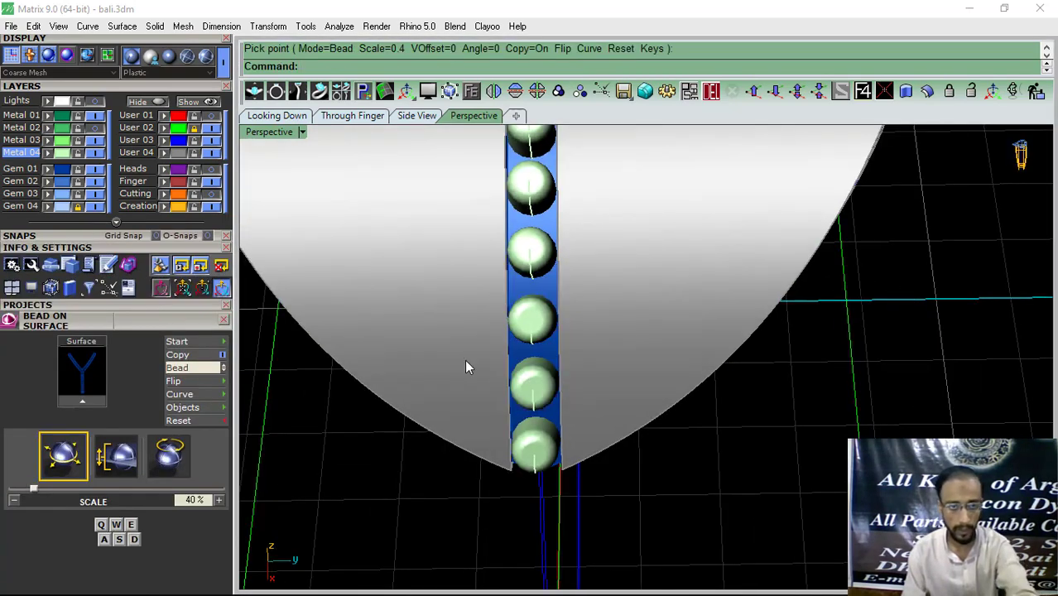
Step: Select everything on the Metal 04 layer and delete the whole row of small prongs from the blue strip
left_click(62, 155)
scroll(531, 276, "down", 7)
right_click_drag(570, 153, 549, 341, "shift")
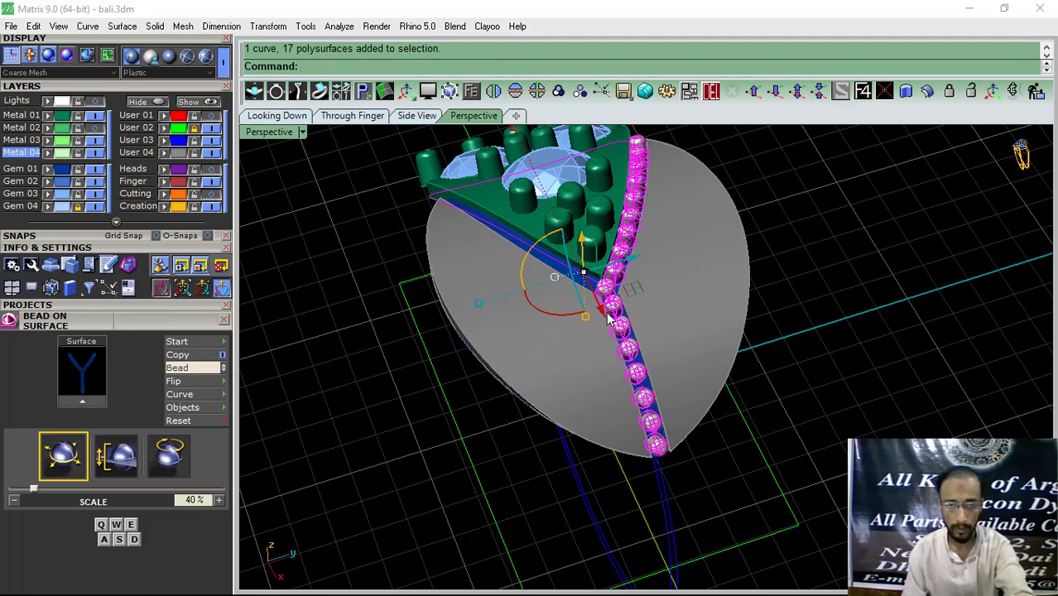
scroll(617, 291, "up", 7)
right_click_drag(638, 356, 641, 300)
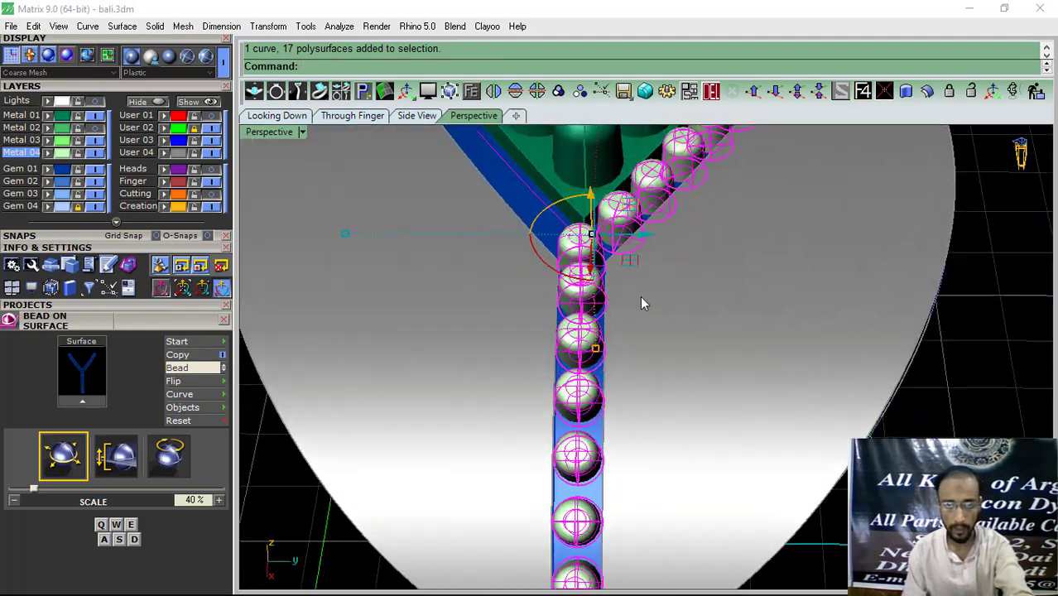
left_click(711, 91)
scroll(571, 298, "down", 6)
right_click_drag(557, 376, 561, 347, "shift")
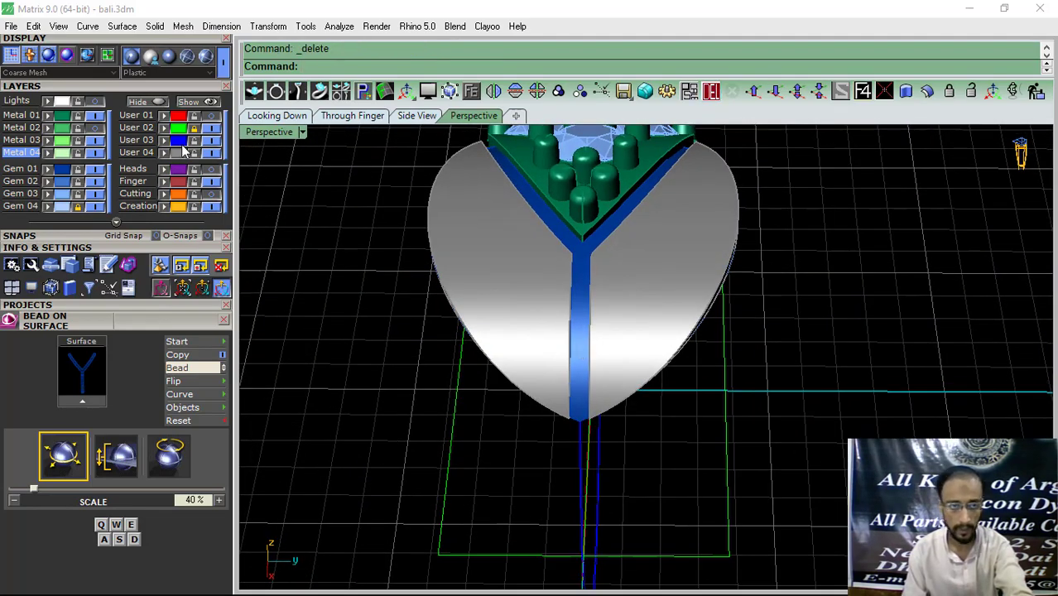
Step: Hide the User 04 layer and close the Bead on Surface builder
left_click(211, 153)
left_click(116, 85)
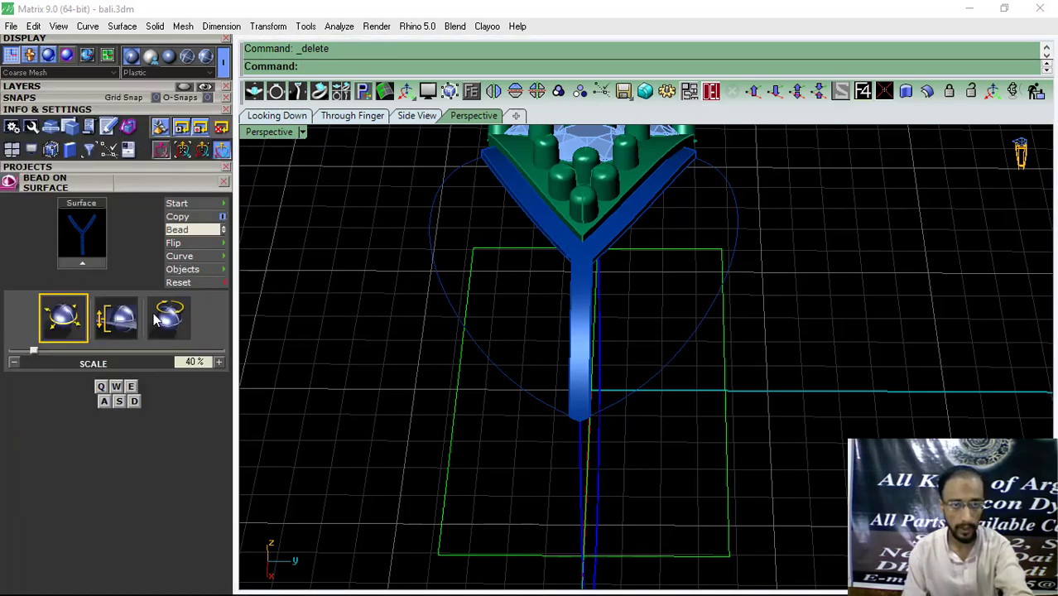
left_click(223, 183)
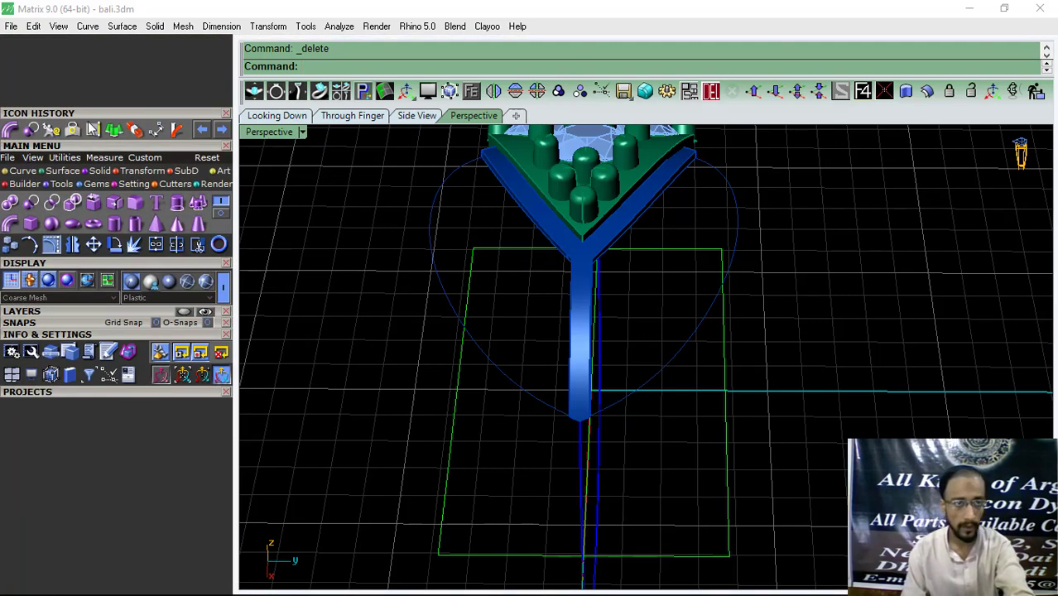
Step: Duplicate the two long upper edges of the blue Y's stem as curves
left_click(93, 132)
right_click_drag(580, 319, 662, 297)
scroll(593, 298, "up", 8)
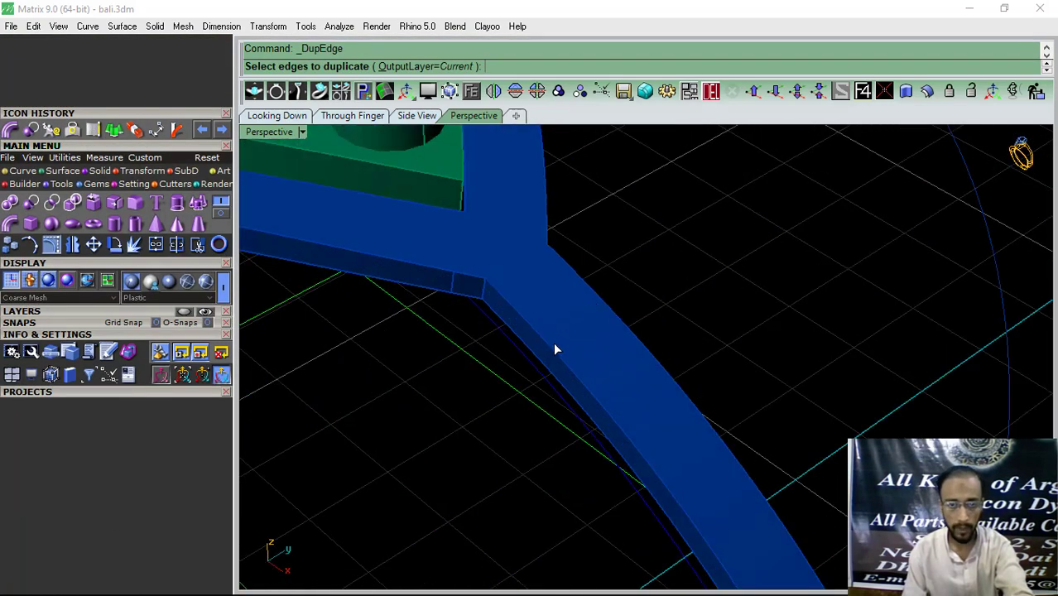
left_click(553, 348)
left_click(595, 294)
scroll(499, 285, "down", 6)
right_click_drag(500, 284, 591, 325)
right_click(591, 325)
Step: Create one tween curve midway between the two duplicated stem edges, and delete the edge curves
left_click(31, 171)
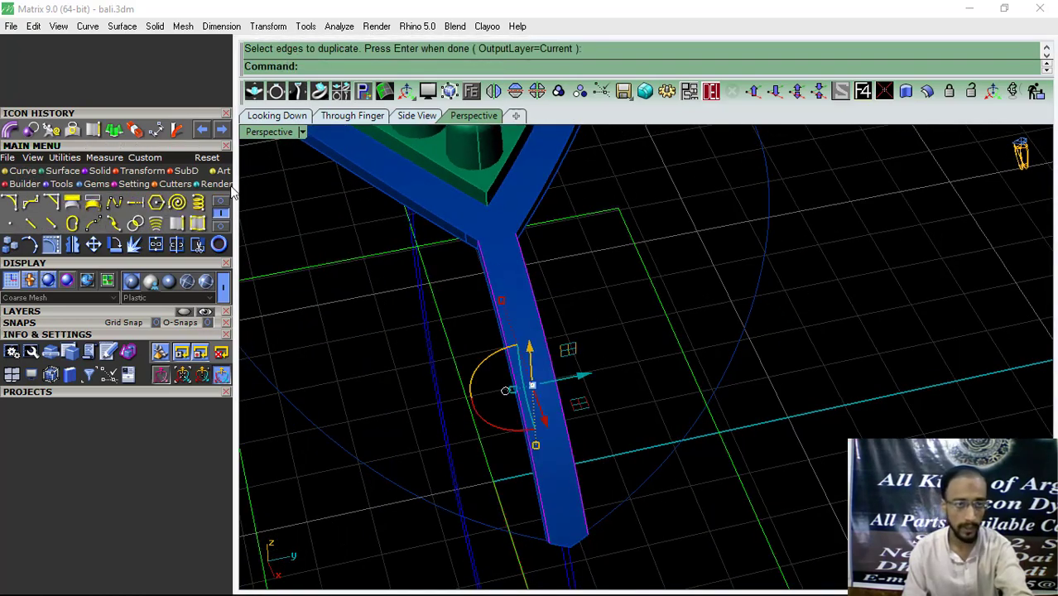
left_click(156, 224)
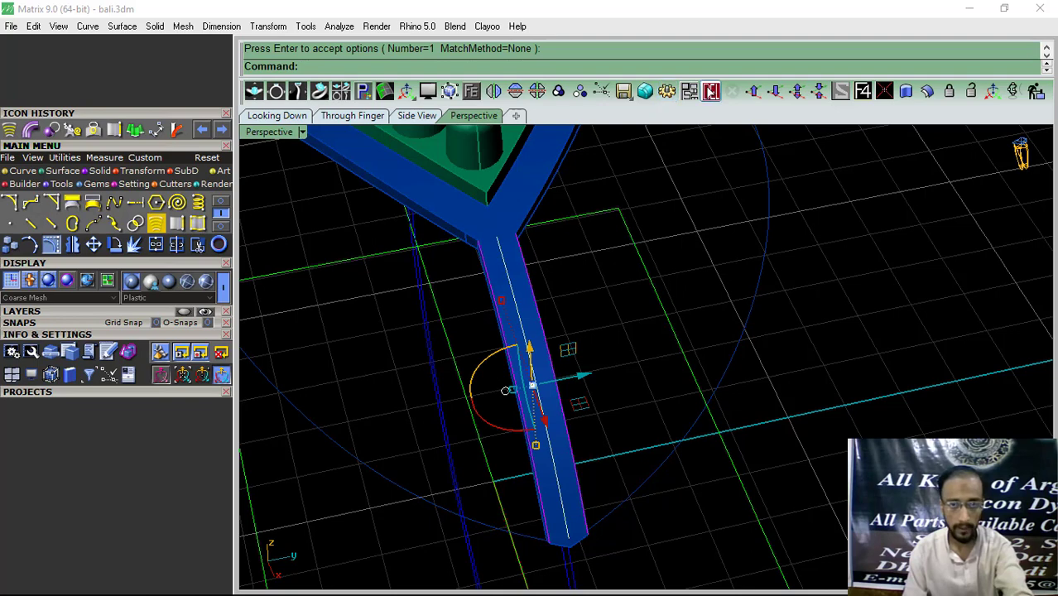
key("Delete")
Step: Show the User 04 layer and lay a Milgrain bead row along the stem's centre curve with a 0.55 mm start size
left_click(511, 276)
left_click(561, 311)
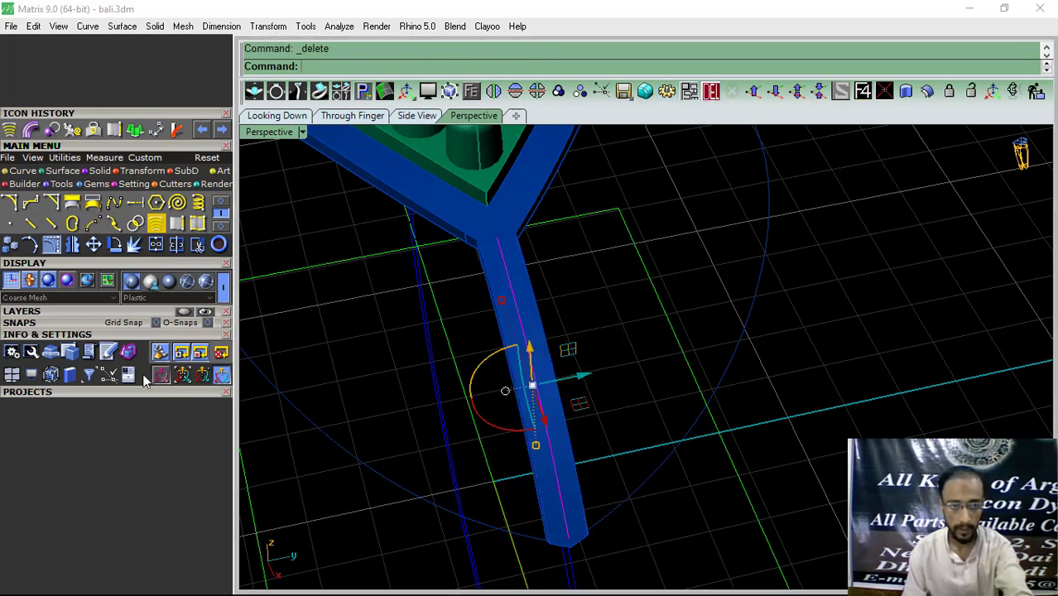
left_click(107, 310)
left_click(212, 378)
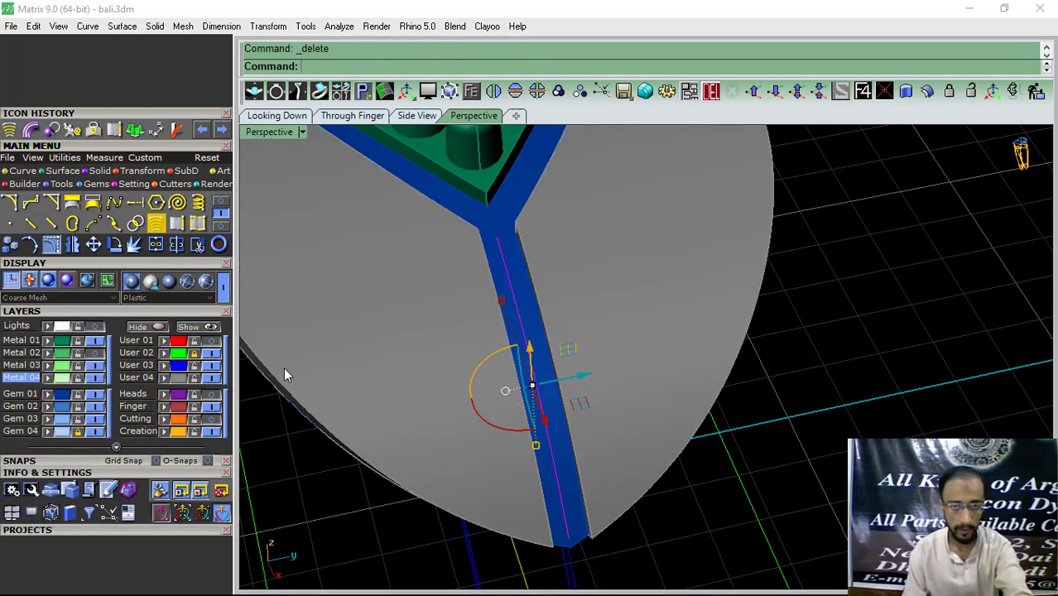
left_click(471, 96)
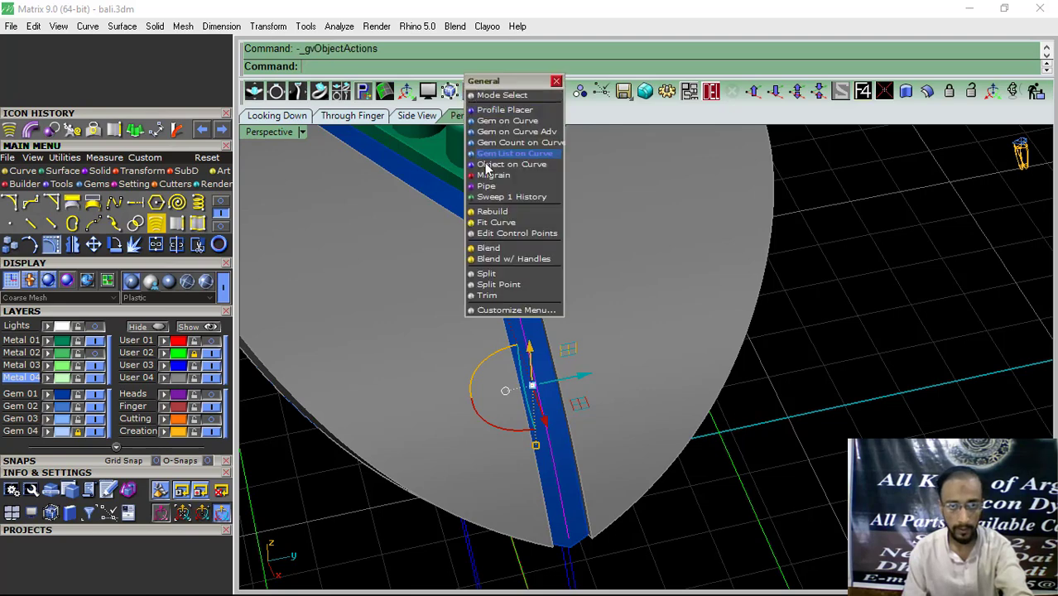
left_click(488, 176)
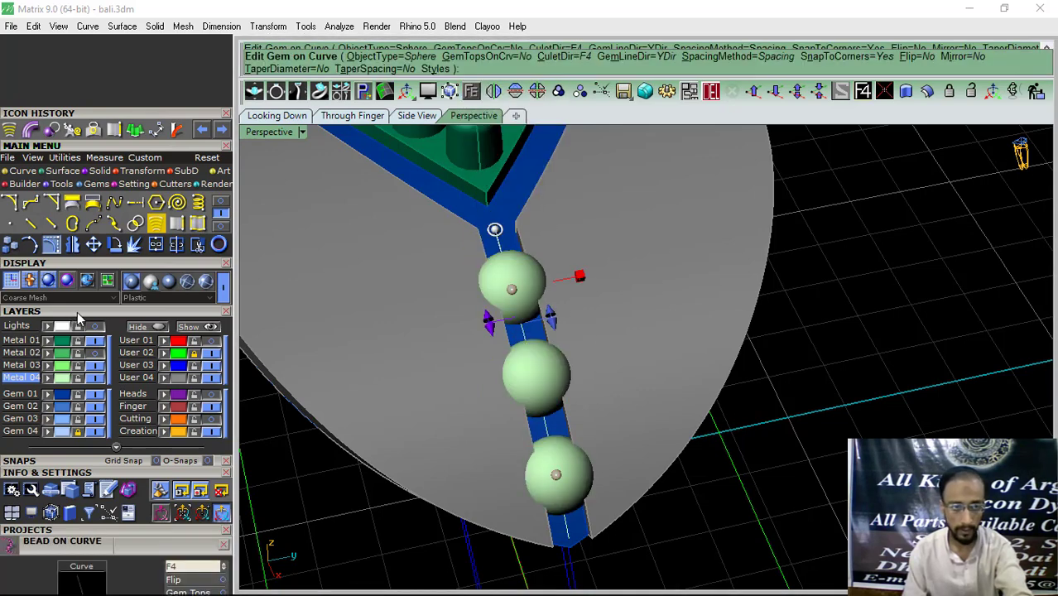
left_click(77, 312)
scroll(96, 309, "down", 5)
left_click(170, 336)
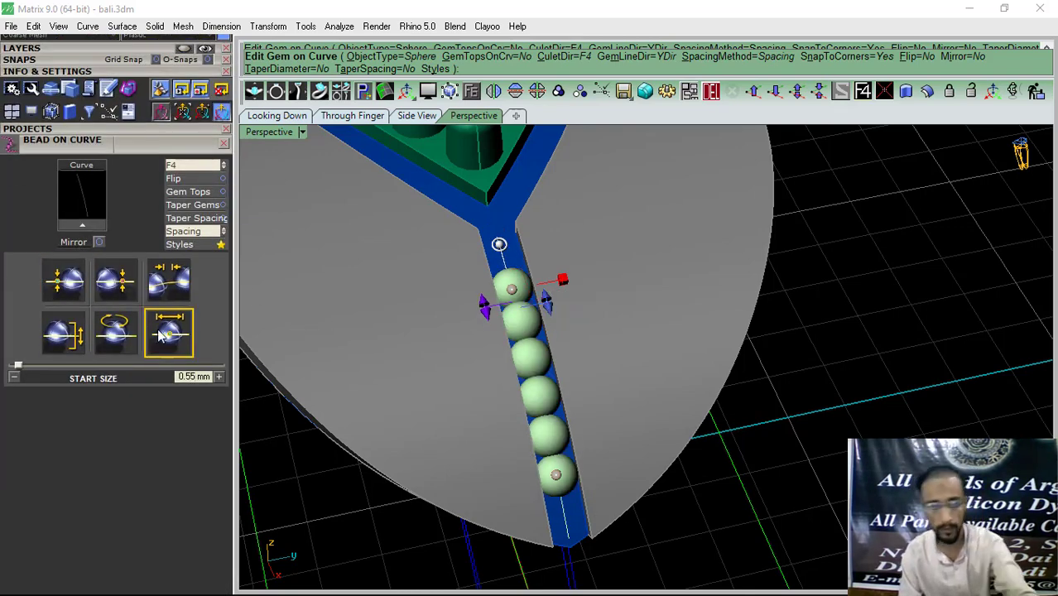
Step: Stretch the bead row along the full curve, with start position 0% and end position 100%
left_click_drag(56, 373, 6, 377)
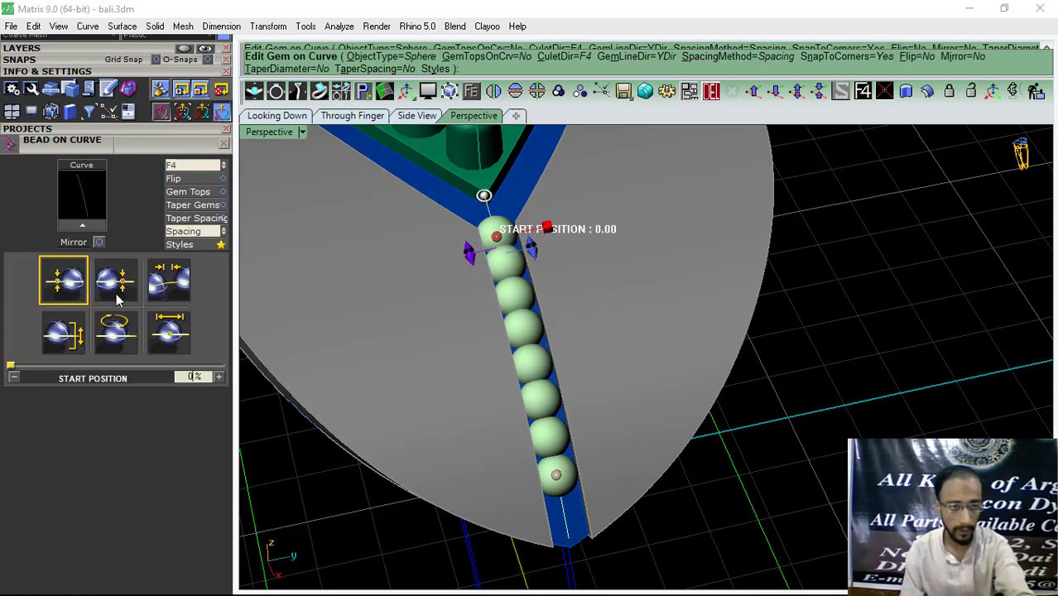
left_click(133, 282)
left_click_drag(179, 367, 236, 375)
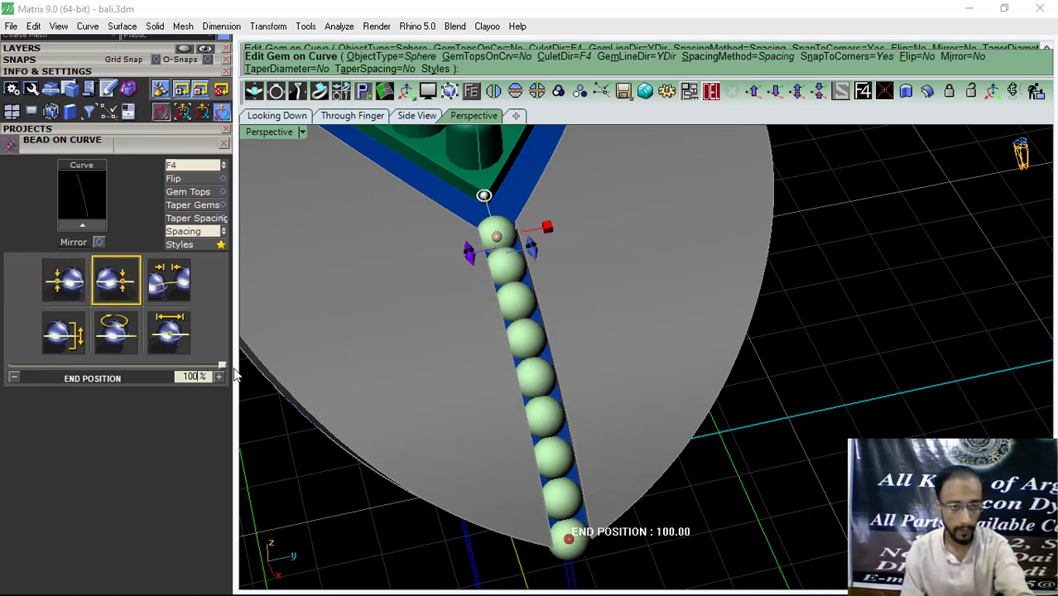
Step: Try a bead start size of 0.6 mm, and return it to 0.55 mm
left_click(170, 325)
key("Return")
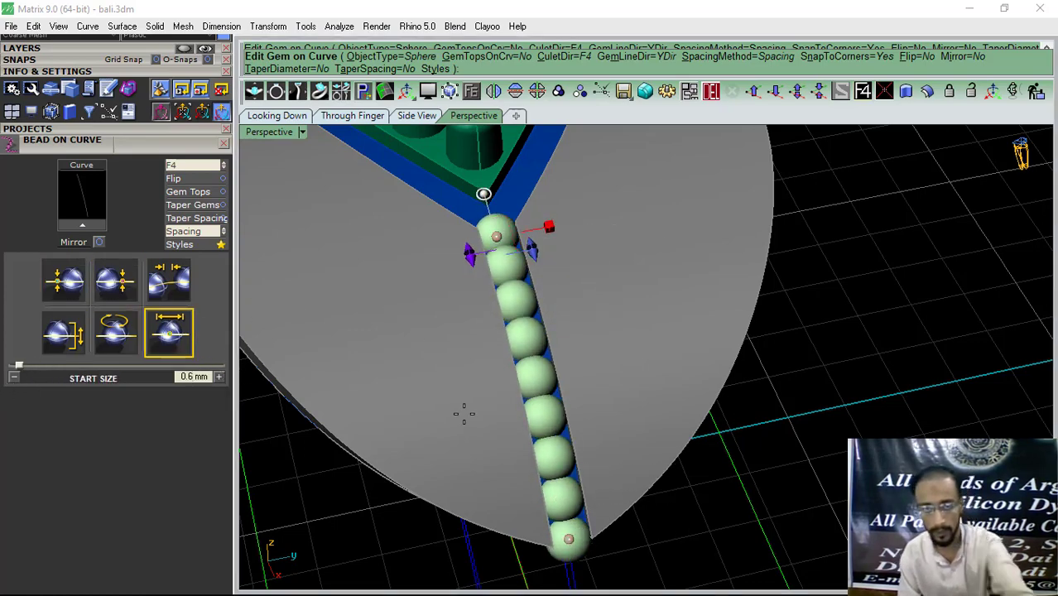
right_click_drag(465, 413, 421, 398)
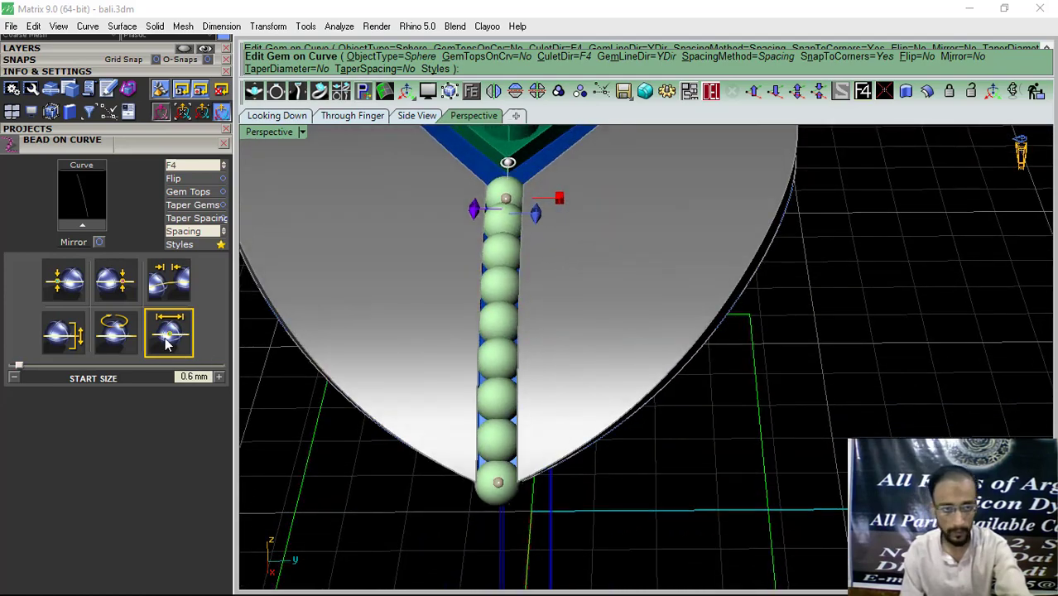
type("5")
key("Return")
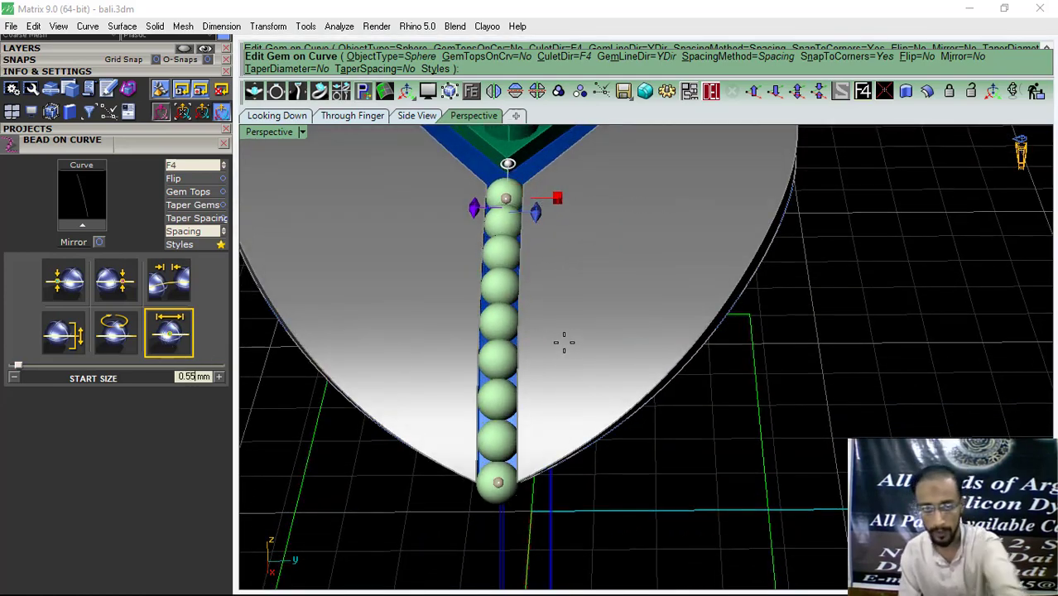
Step: Pull the bead row's end position back to about 95.9% at the stem's lower tip
right_click_drag(529, 380, 500, 504)
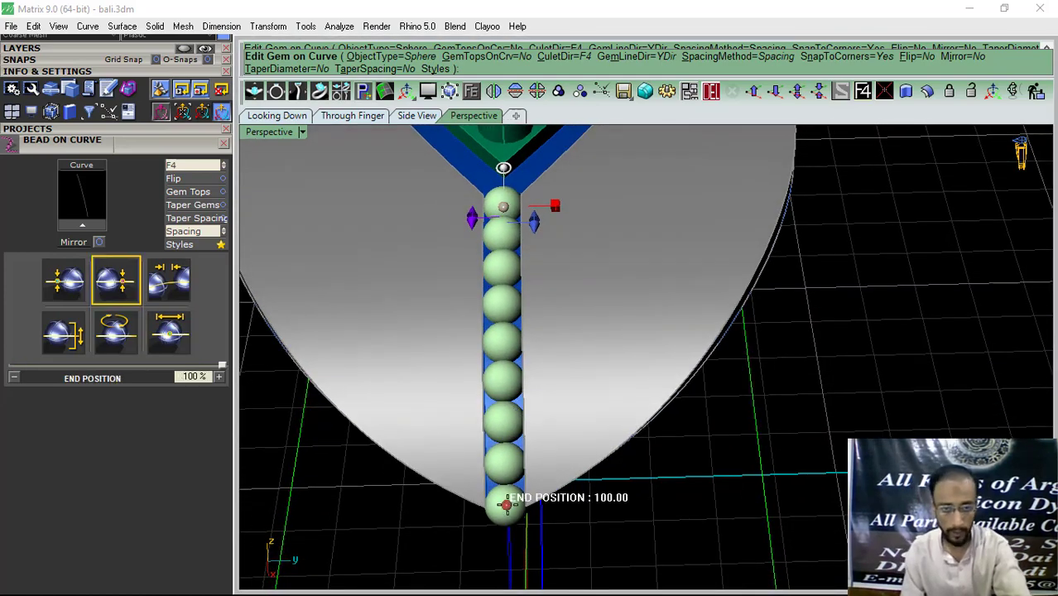
left_click_drag(506, 503, 505, 485)
right_click_drag(505, 485, 499, 276)
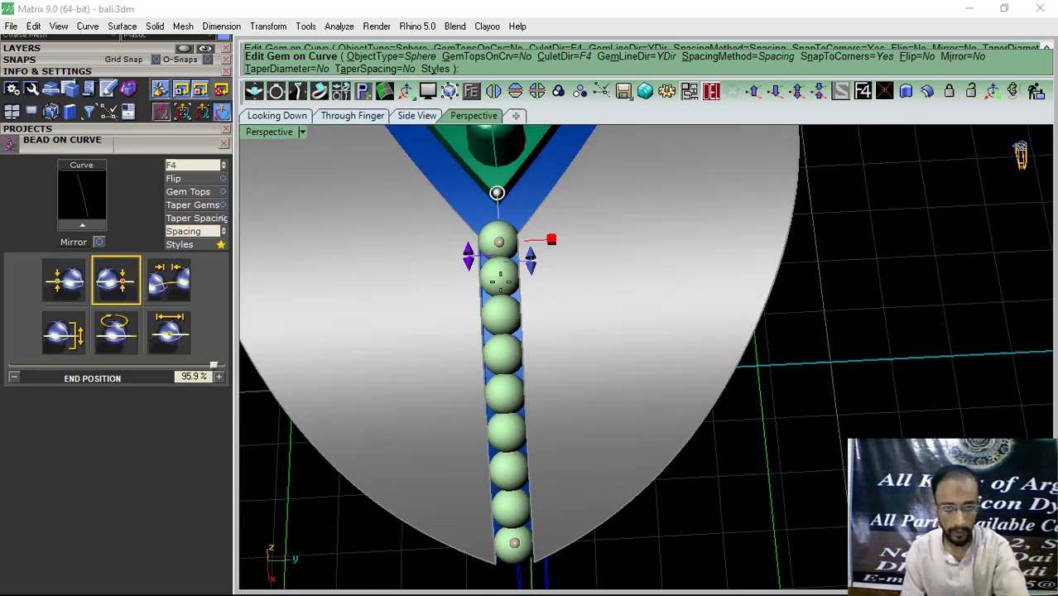
Step: Set the bead spacing to 0.01 mm and accept the bead row
scroll(498, 238, "up", 6)
left_click(509, 250)
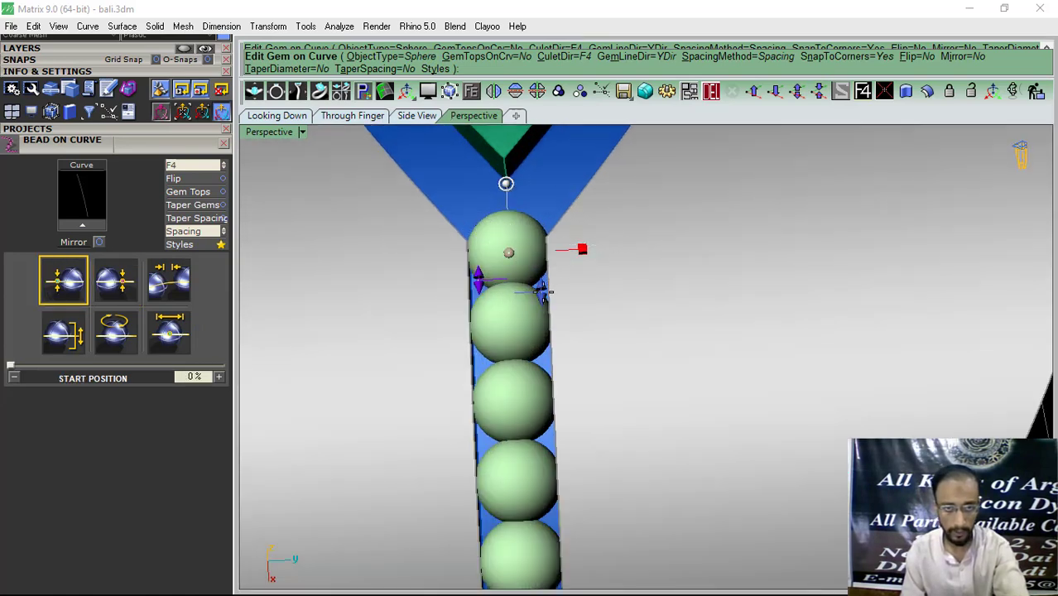
left_click_drag(476, 281, 478, 293)
scroll(520, 259, "down", 5)
right_click_drag(521, 259, 659, 334)
right_click(507, 302)
Step: Relocate the gumball on the selected bead row and use it to shift the beads slightly on the stem
scroll(508, 302, "up", 5)
left_click(508, 302)
scroll(529, 274, "down", 5)
scroll(531, 280, "down", 3)
left_click_drag(648, 331, 713, 328, "ctrl")
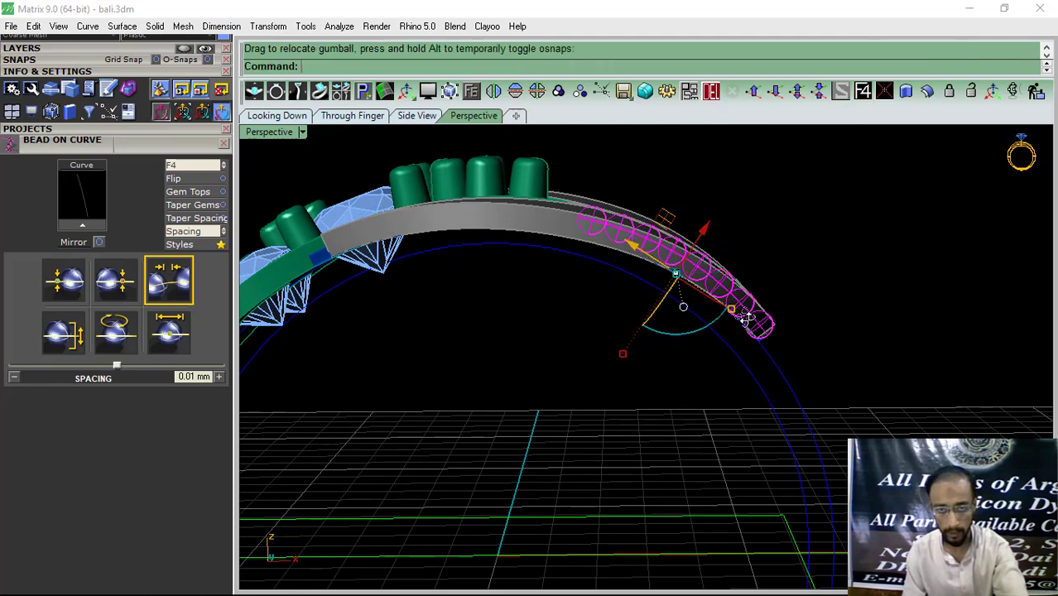
right_click_drag(742, 312, 672, 248)
scroll(673, 248, "up", 6)
left_click_drag(644, 271, 660, 259)
right_click_drag(661, 260, 725, 279)
scroll(595, 340, "up", 8)
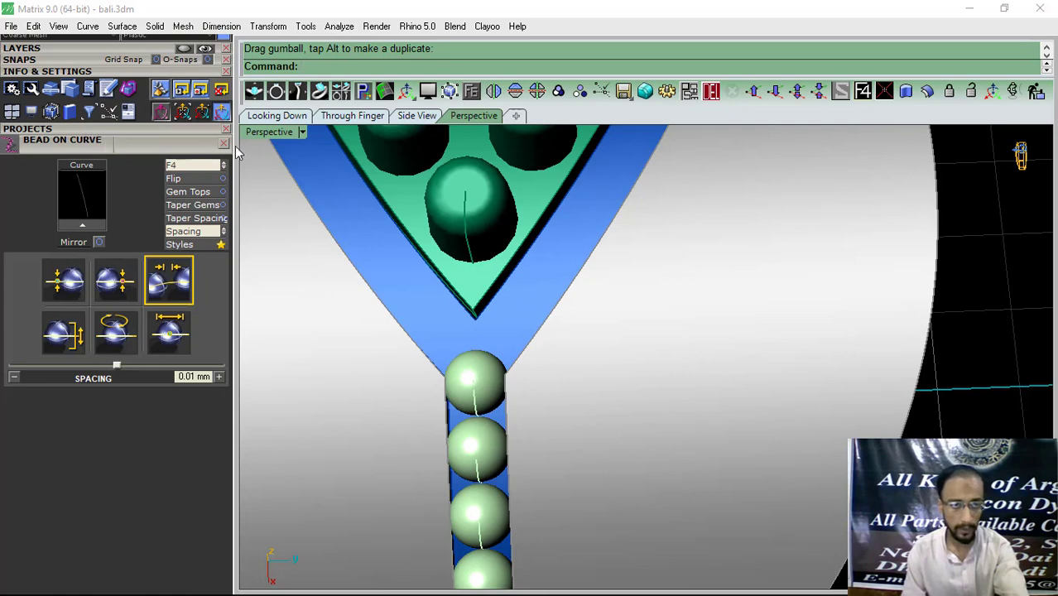
Step: Hide the User 04, Metal 01 and Gem 04 layers to isolate the blue Y strip and its beads
left_click(168, 129)
left_click(168, 128)
scroll(158, 304, "up", 3)
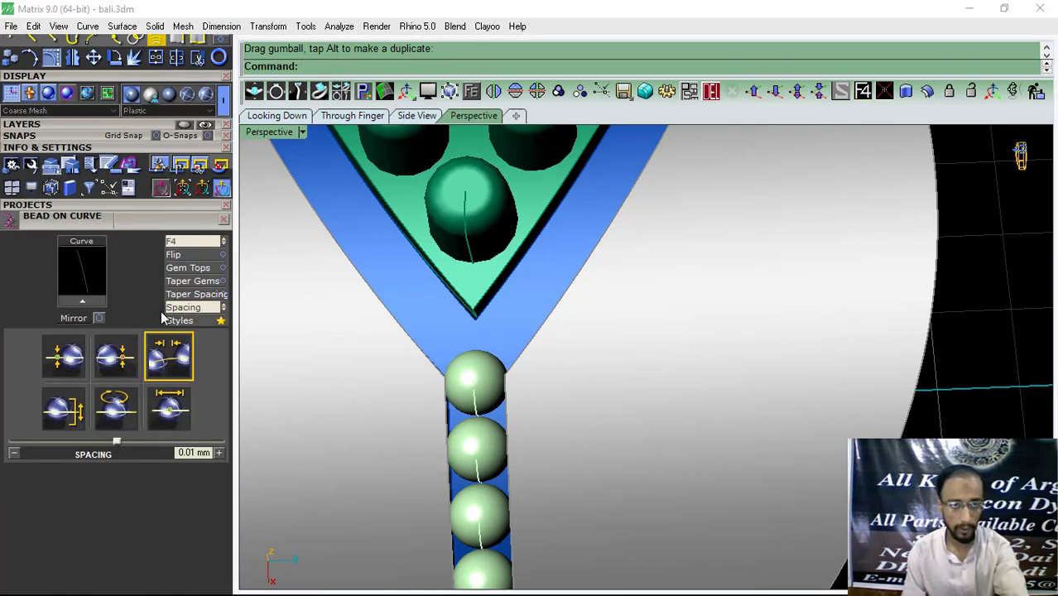
left_click(106, 234)
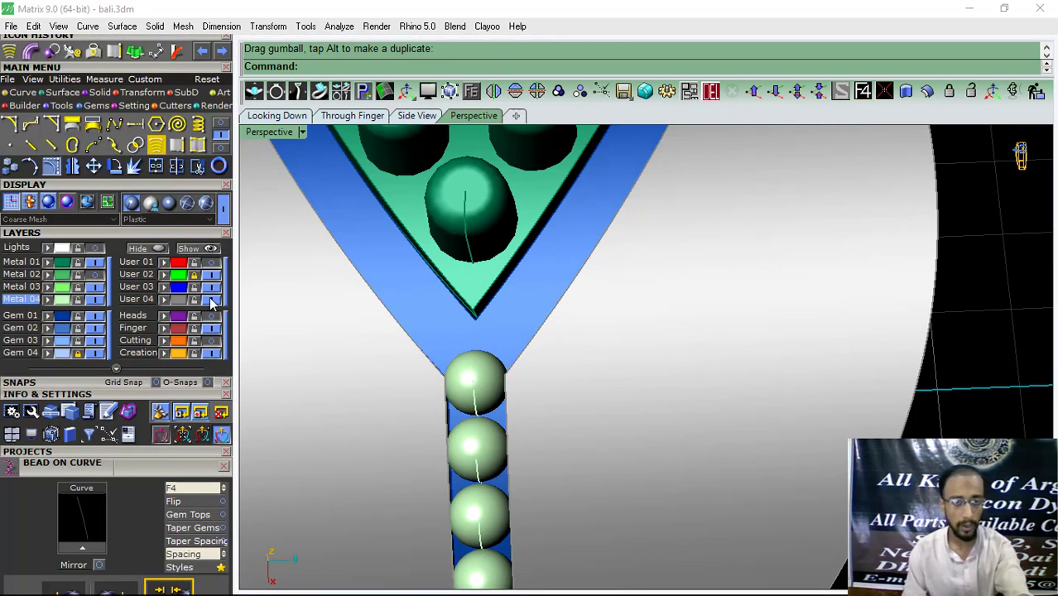
scroll(527, 360, "down", 3)
left_click(95, 262)
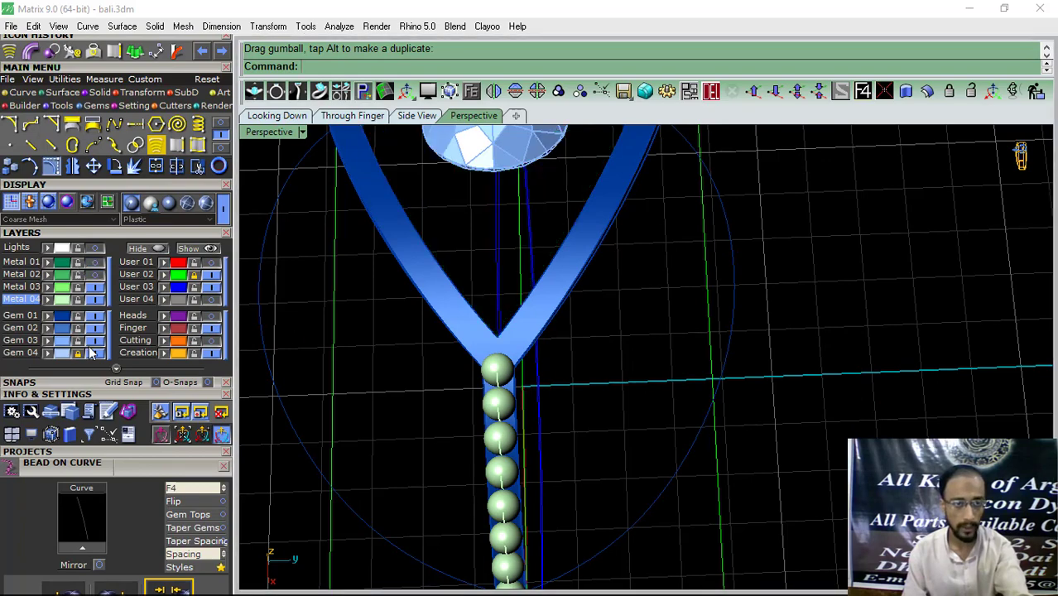
left_click(95, 353)
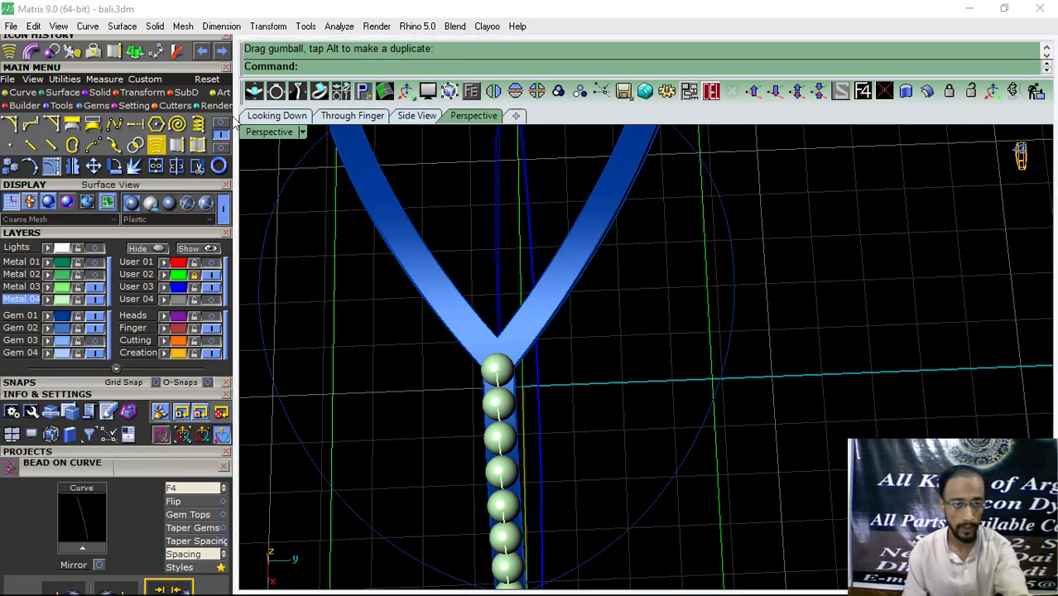
Step: Duplicate the two long upper edges of the blue strip's right arm as curves
left_click(179, 147)
right_click_drag(626, 349, 559, 255)
scroll(563, 253, "up", 3)
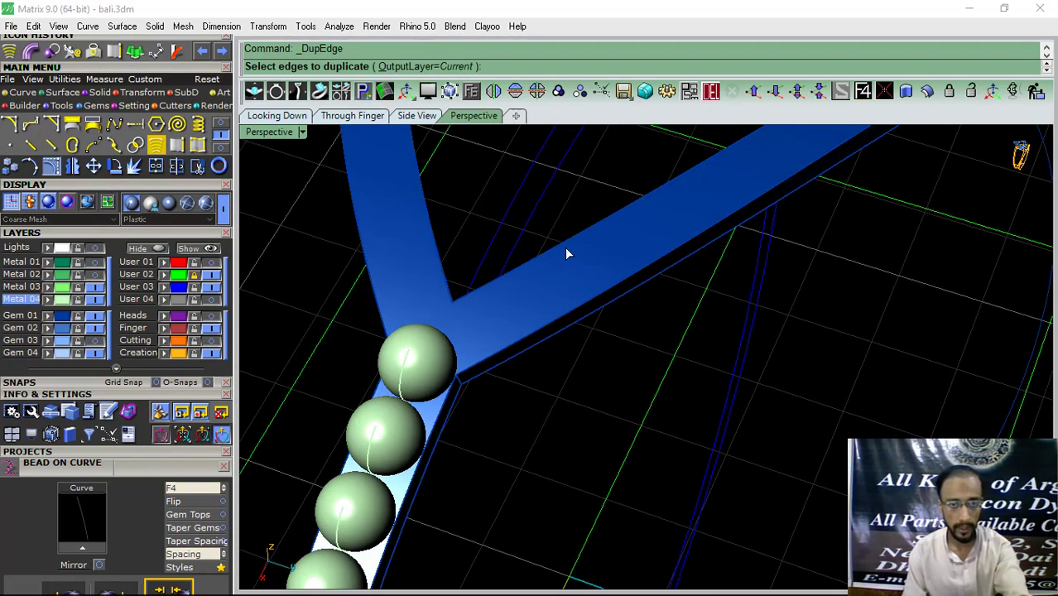
left_click(578, 307)
key("Return")
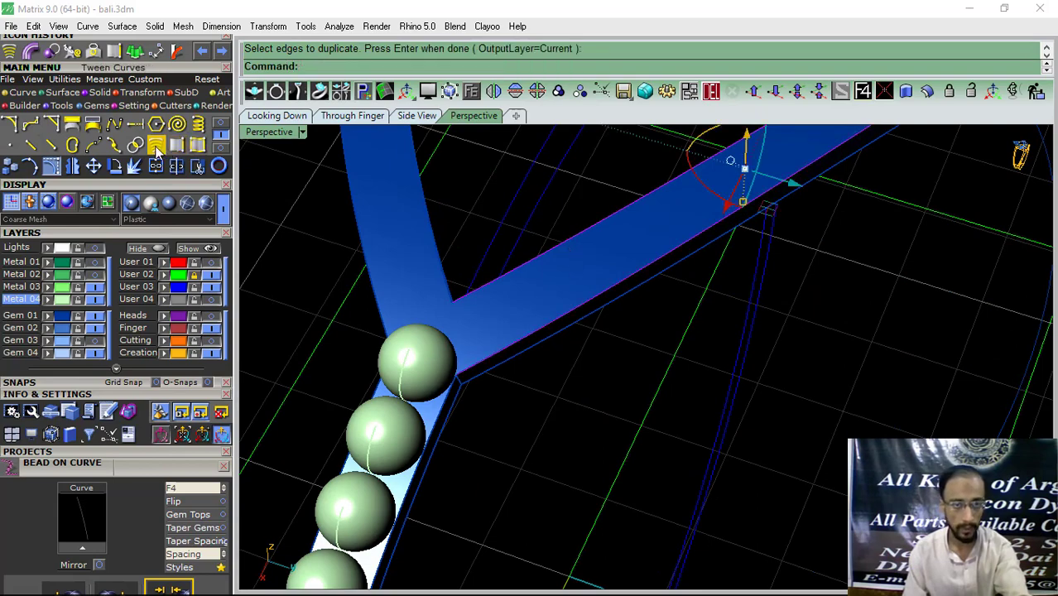
Step: Try to create one tween curve between the two duplicated edges of the right arm, and undo the deletion of the edge curves
left_click(157, 148)
right_click_drag(538, 270, 571, 300)
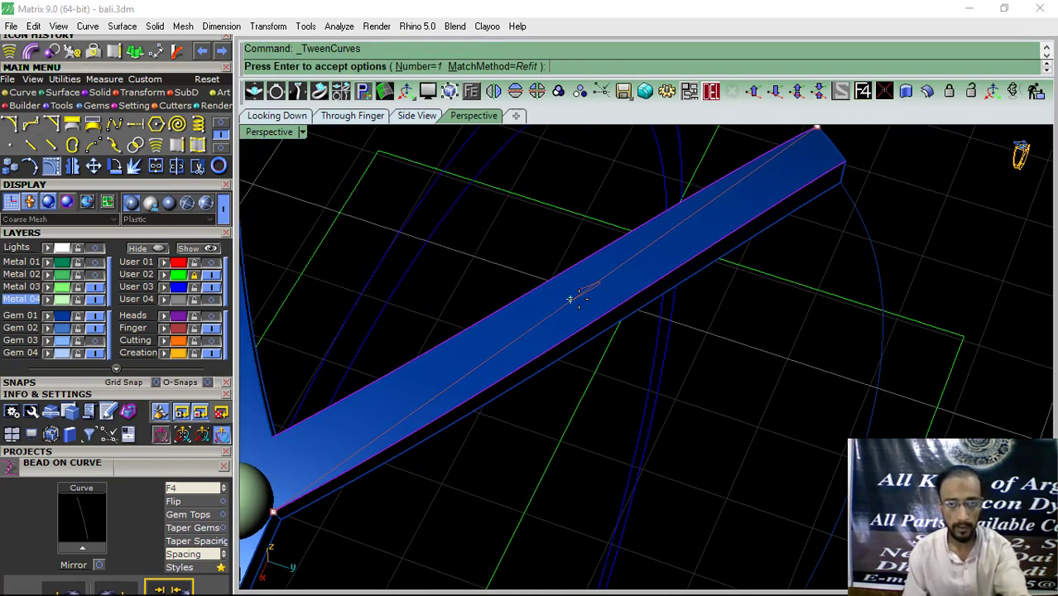
key("Return")
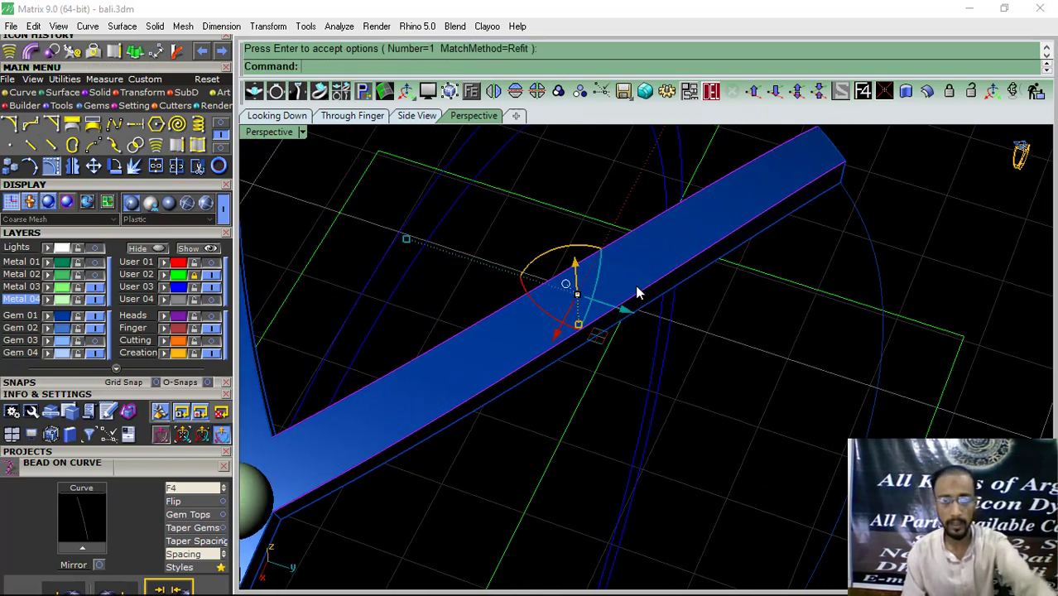
left_click(710, 93)
key("ctrl+z")
Step: Offset the right arm's outer edge curve on the strip's surface to run along the middle of the arm
left_click(770, 213)
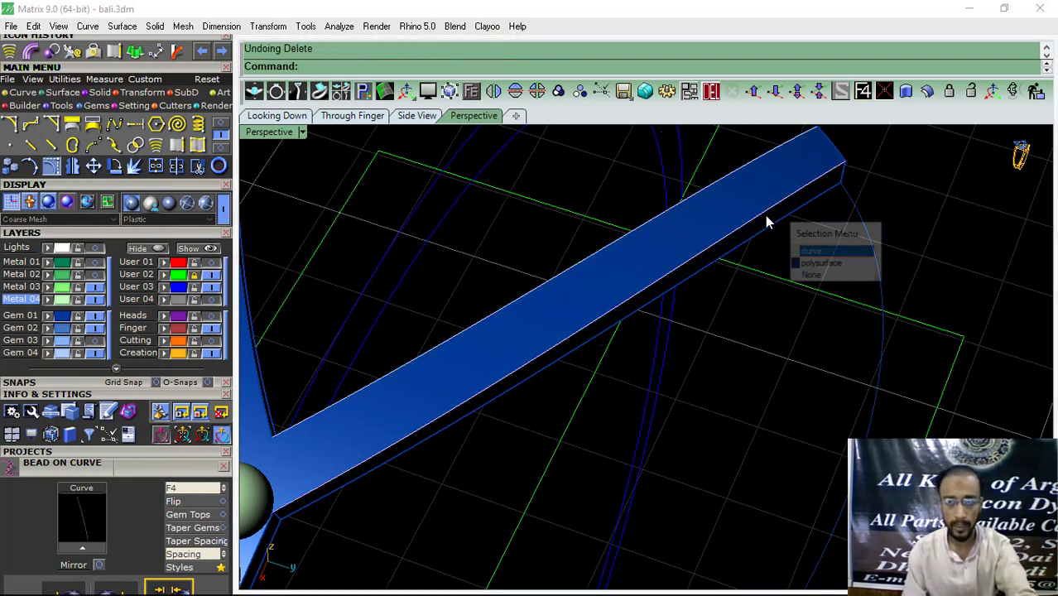
left_click(812, 249)
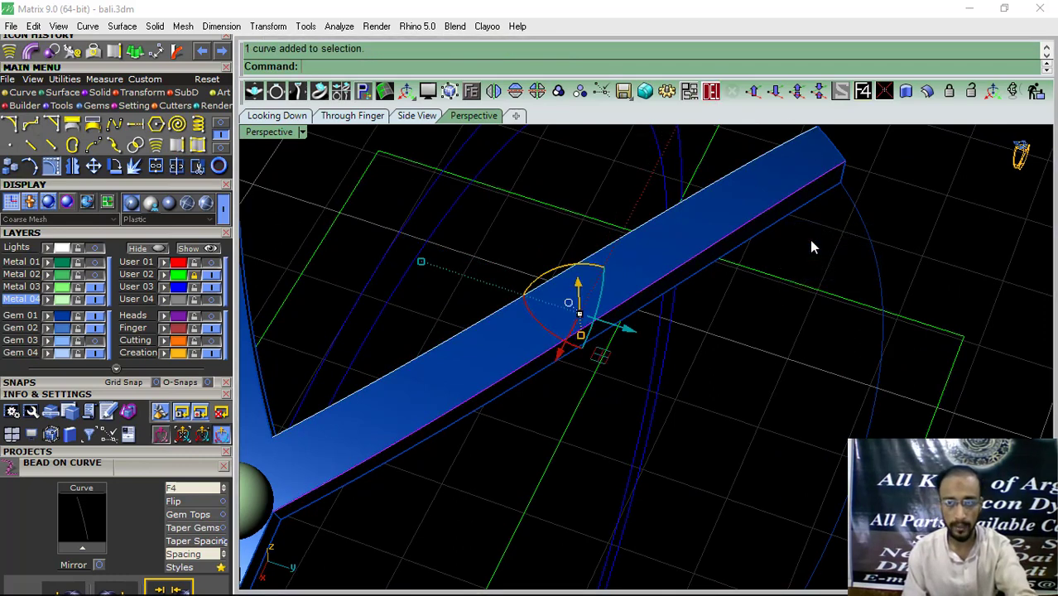
left_click(221, 130)
left_click(177, 145)
left_click(578, 304)
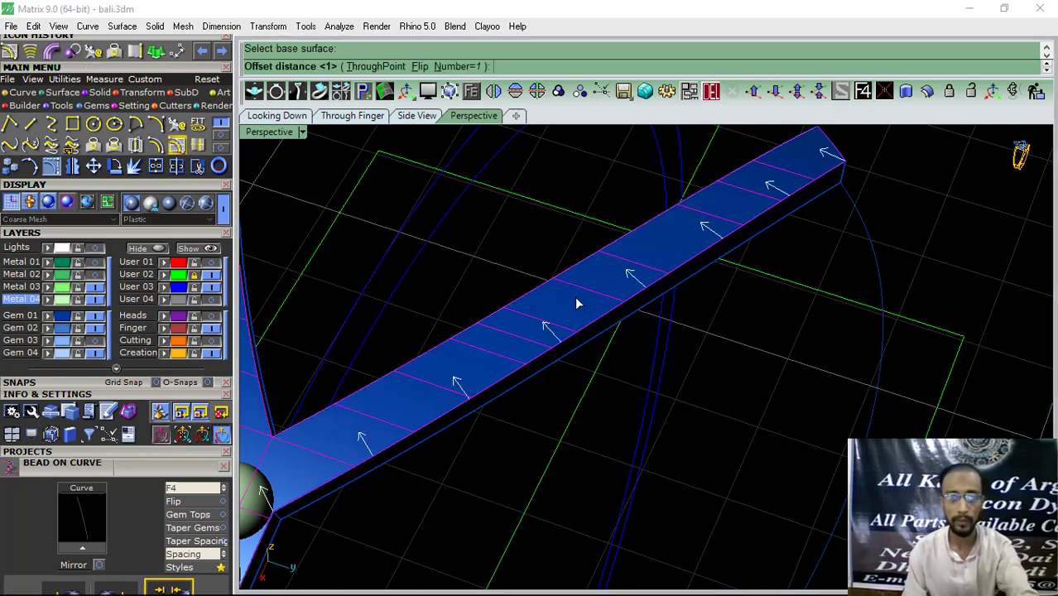
key("Return")
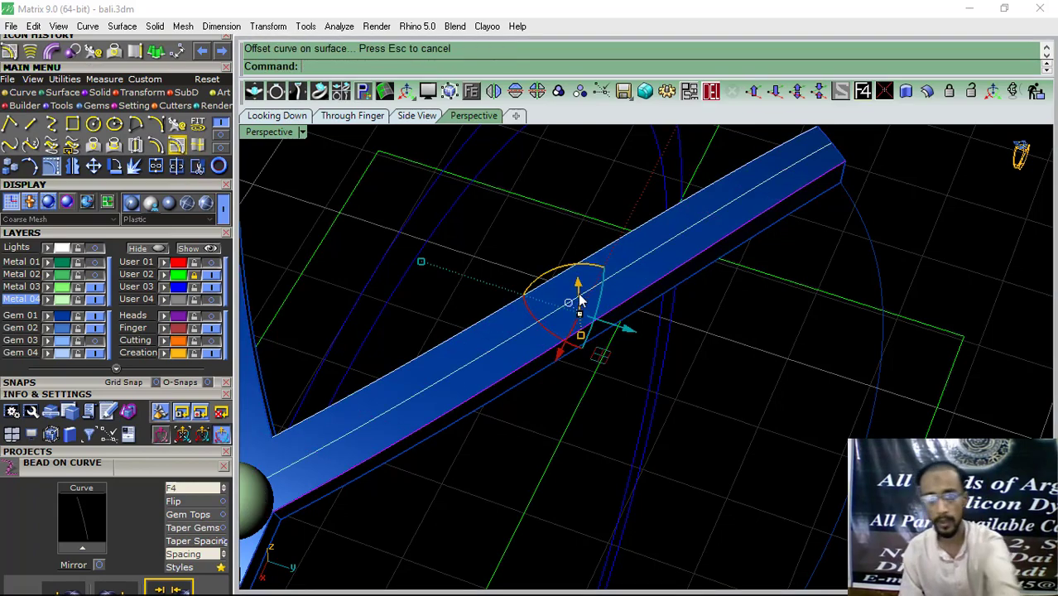
Step: Delete the duplicated outer edge curve of the right arm
right_click_drag(586, 348, 662, 224)
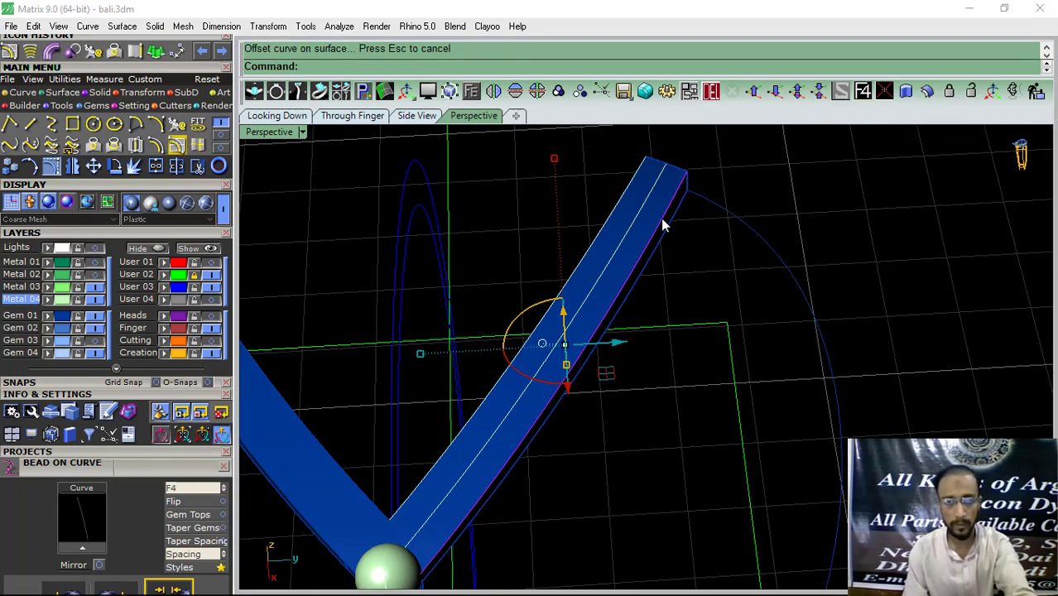
right_click_drag(634, 352, 673, 278)
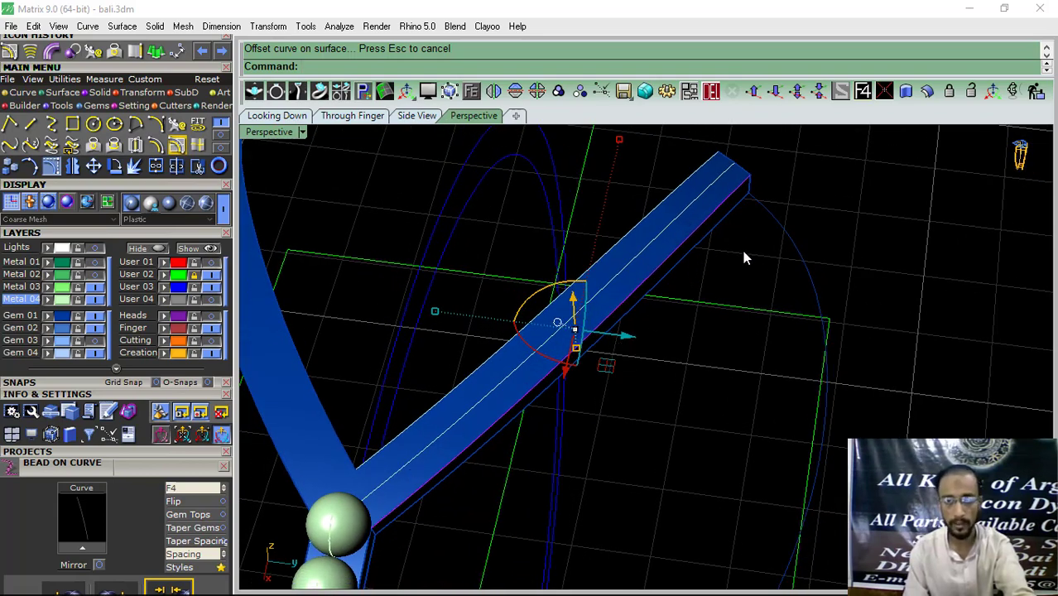
left_click(711, 93)
Step: Place a Bead on Curve row along the right arm's centre curve with a start size of 0.55 mm
left_click(704, 196)
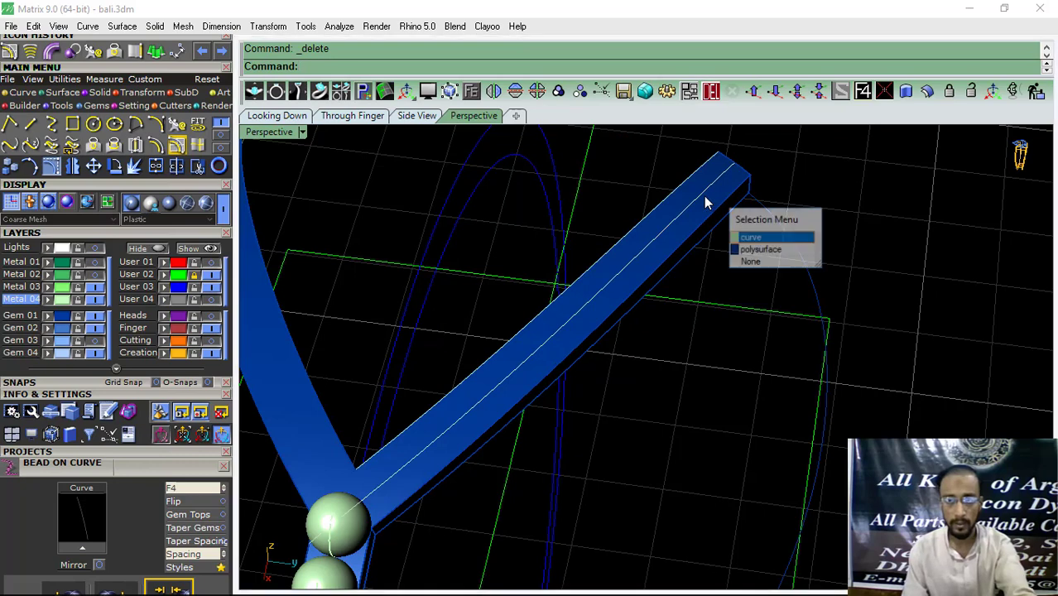
left_click(749, 239)
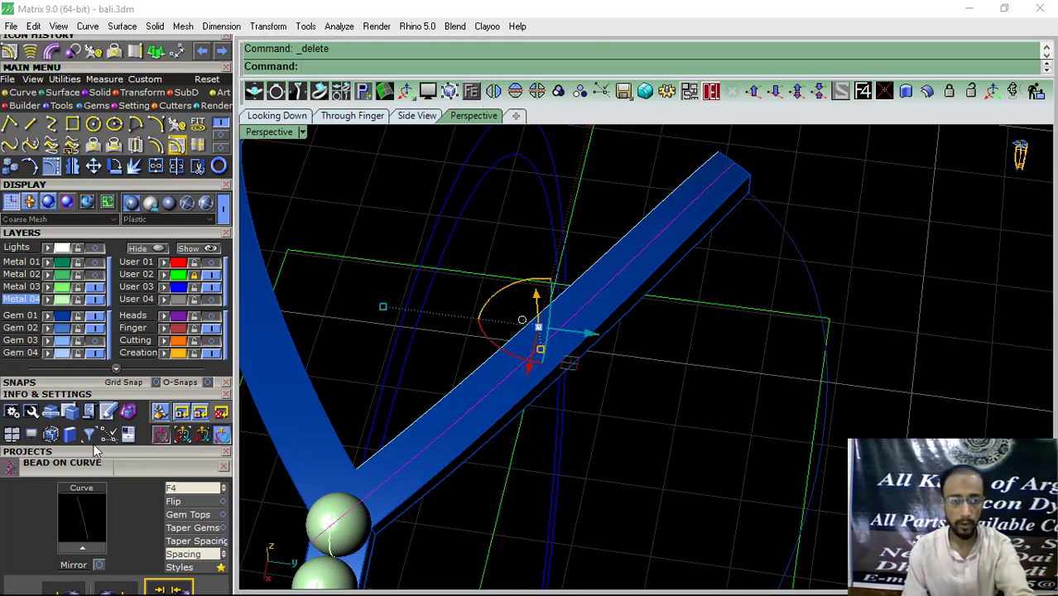
left_click(89, 233)
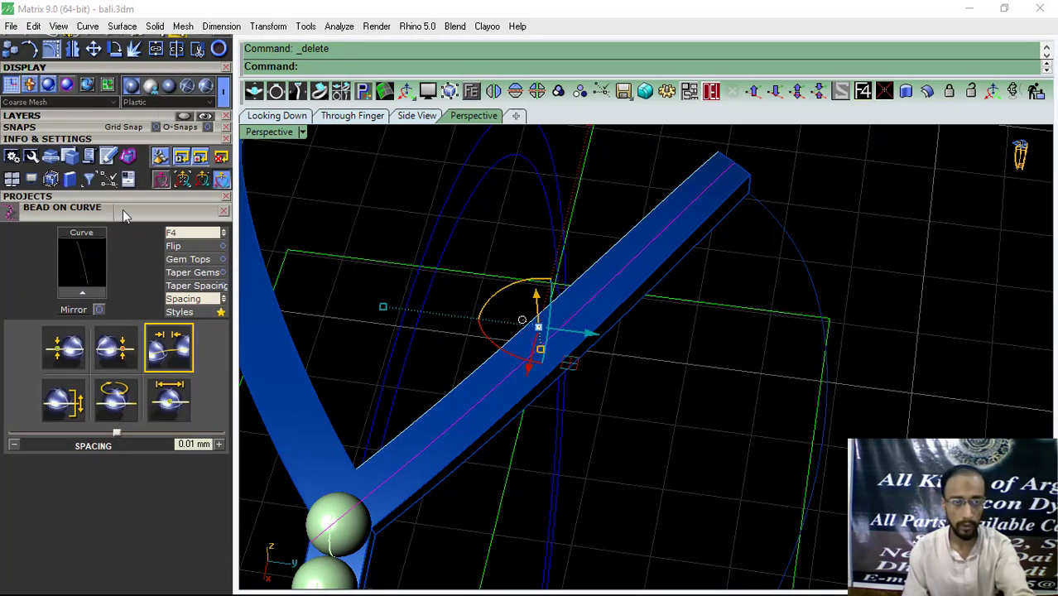
left_click(97, 300)
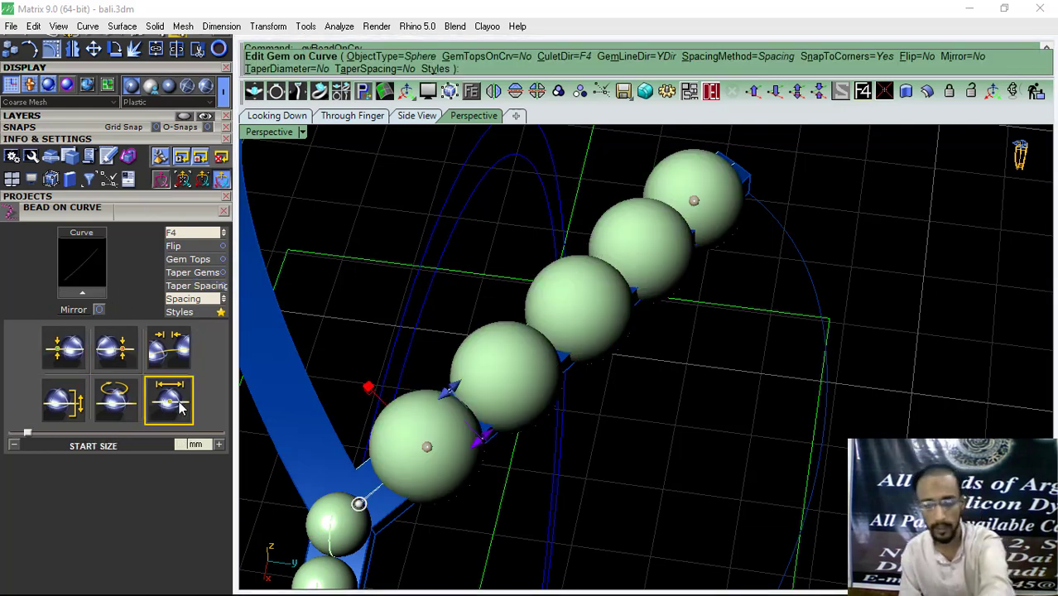
type(".55")
key("Return")
Step: Set the right arm's bead row to start at 0% and end at 100% of the curve
left_click(73, 341)
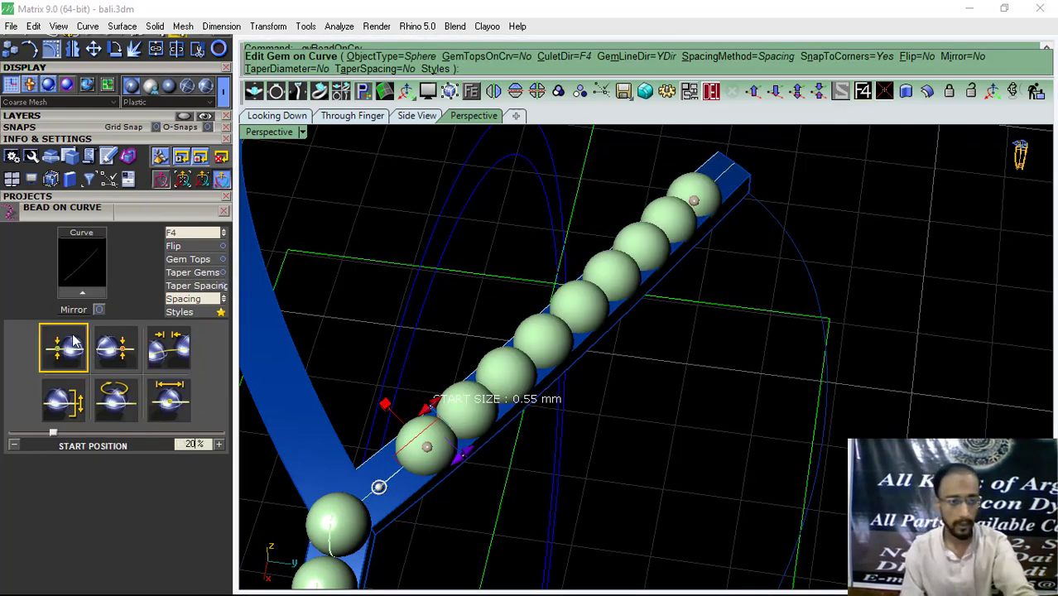
left_click_drag(57, 437, 2, 447)
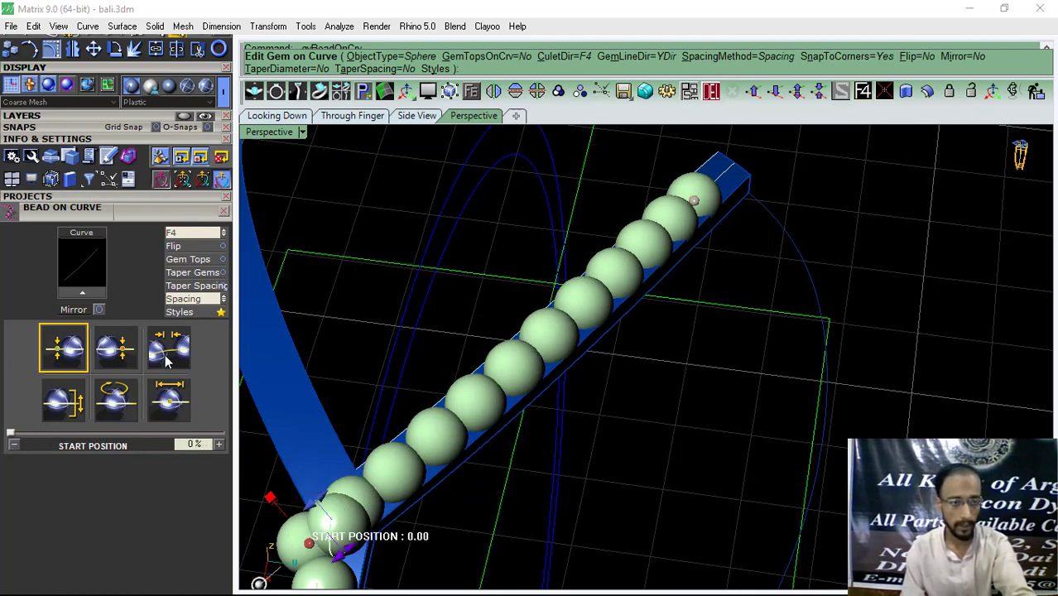
left_click(127, 353)
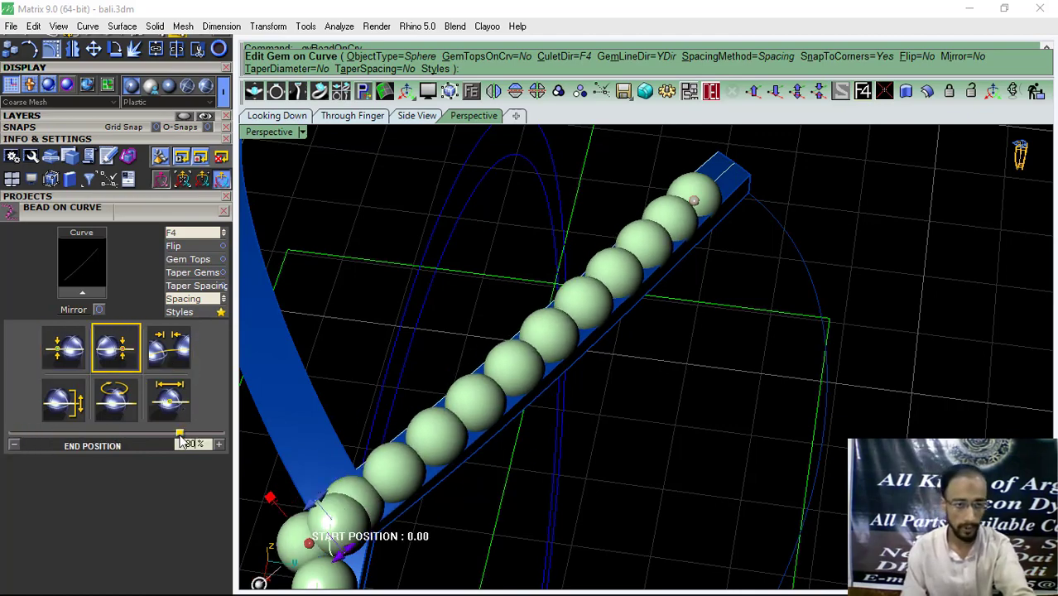
left_click_drag(180, 435, 236, 441)
right_click_drag(532, 323, 427, 433)
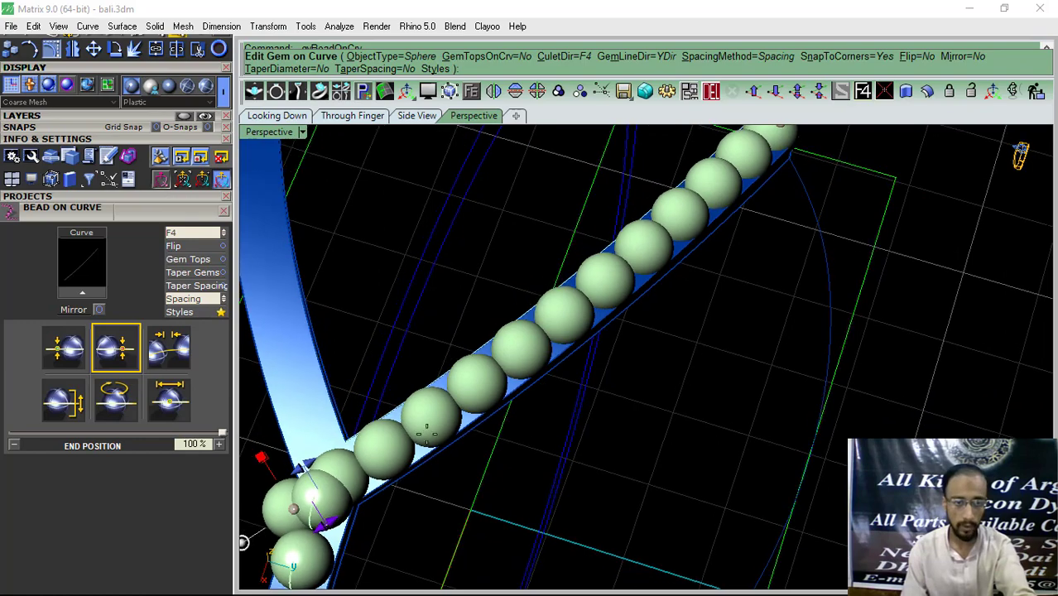
Step: Adjust the right arm's bead row to start at about 11.3% and end at about 93.6% of the curve
left_click_drag(293, 509, 362, 460)
scroll(361, 458, "down", 3)
right_click_drag(691, 355, 627, 196)
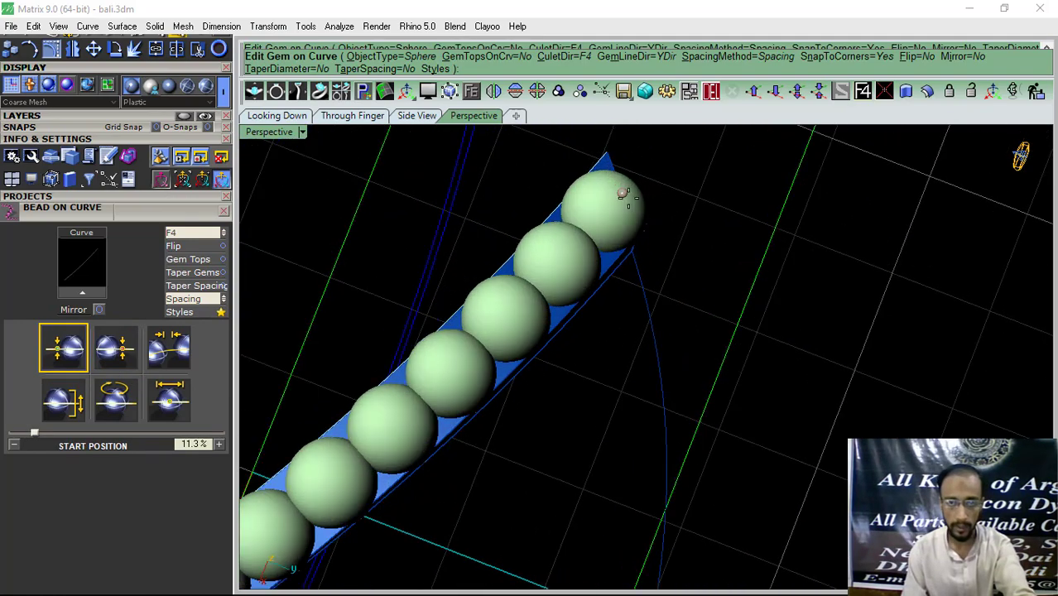
left_click_drag(622, 193, 593, 228)
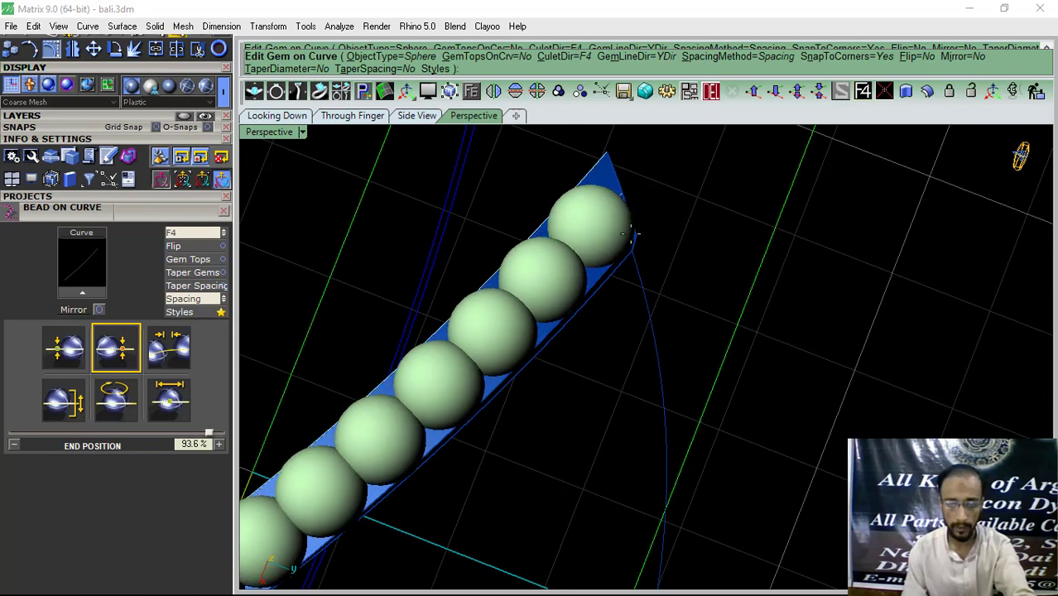
right_click_drag(593, 228, 629, 289)
Step: Adjust the right arm's bead spacing to -0.02 mm and accept the bead row
scroll(529, 313, "up", 8)
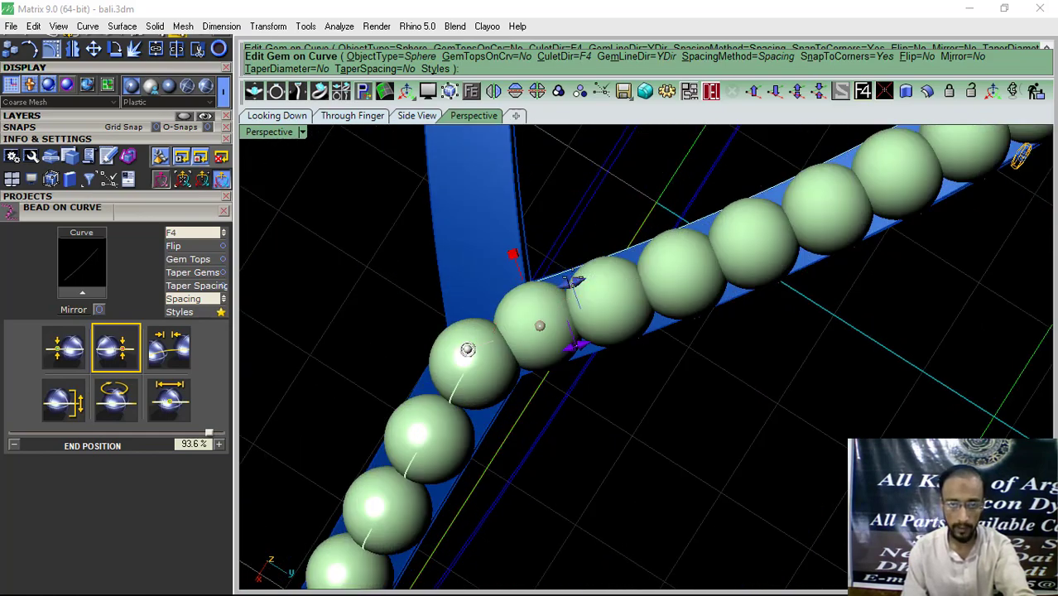
left_click_drag(575, 346, 597, 342)
scroll(484, 406, "down", 6)
right_click_drag(484, 406, 678, 330)
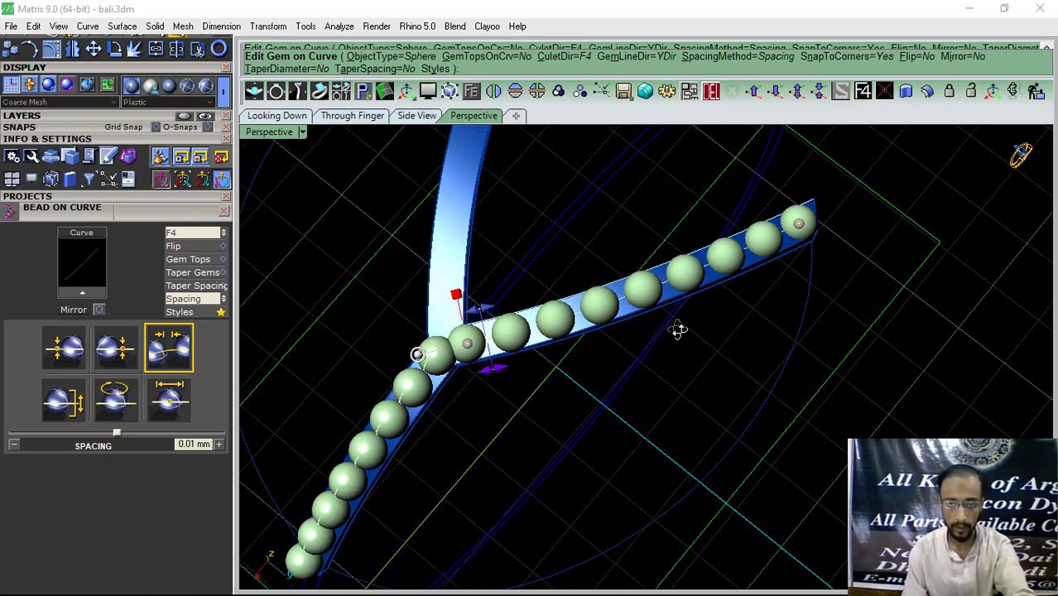
scroll(482, 341, "up", 8)
left_click_drag(507, 356, 500, 359)
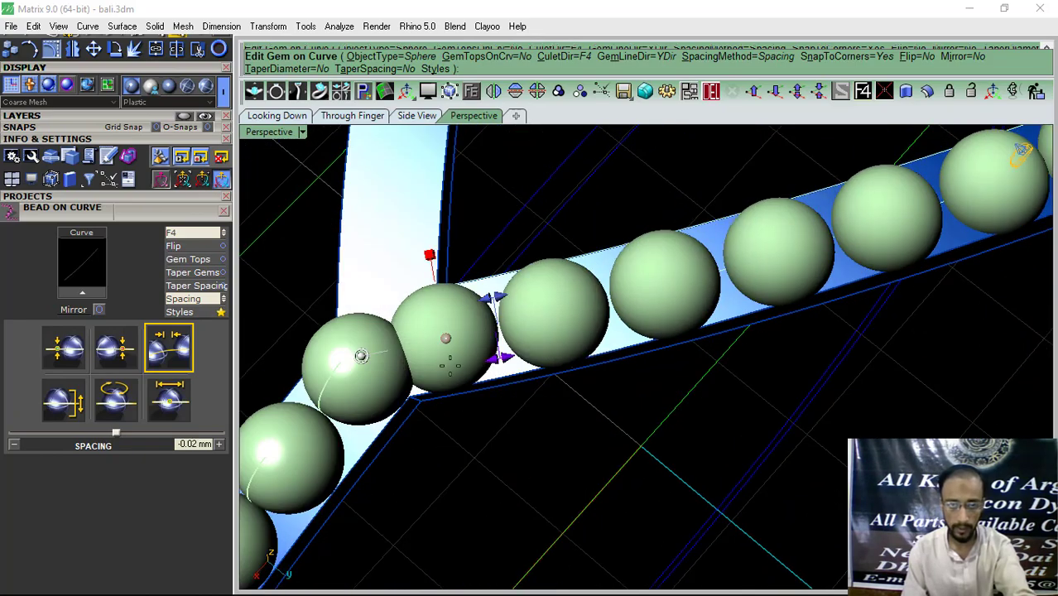
scroll(449, 365, "down", 7)
right_click_drag(450, 365, 560, 275)
right_click(559, 275)
Step: Raise the right arm's bead row slightly above the strip with the gumball
scroll(598, 356, "up", 5)
right_click_drag(600, 380, 586, 337)
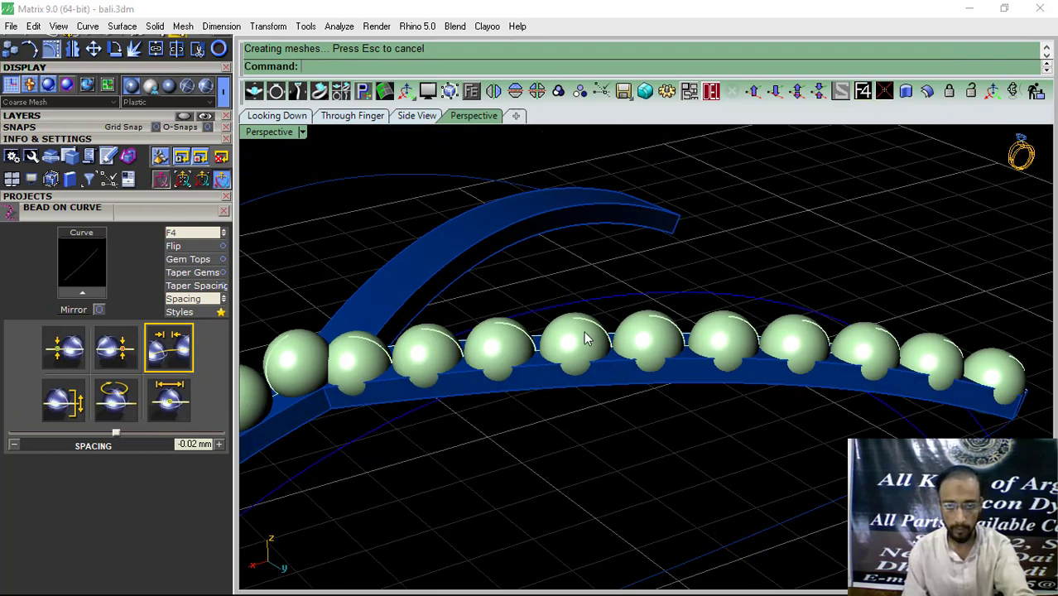
scroll(584, 339, "up", 2)
left_click_drag(761, 331, 767, 316)
scroll(616, 254, "down", 6)
scroll(615, 256, "down", 4)
right_click_drag(577, 267, 553, 267)
scroll(612, 267, "up", 4)
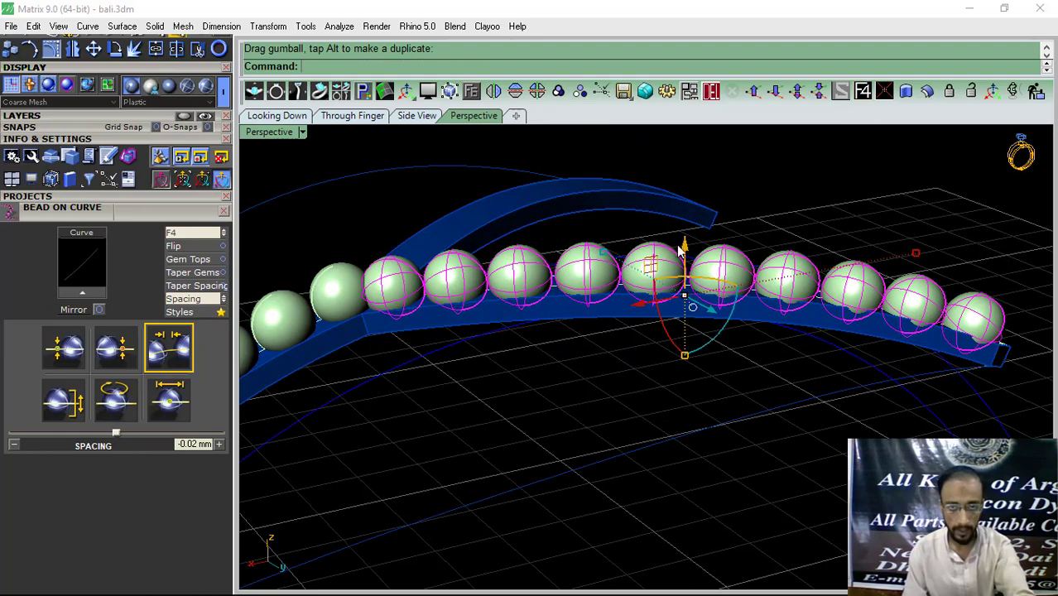
Step: Show the User 04 layer to bring back the grey side panels around the strip
left_click(82, 117)
left_click(213, 181)
scroll(534, 189, "down", 6)
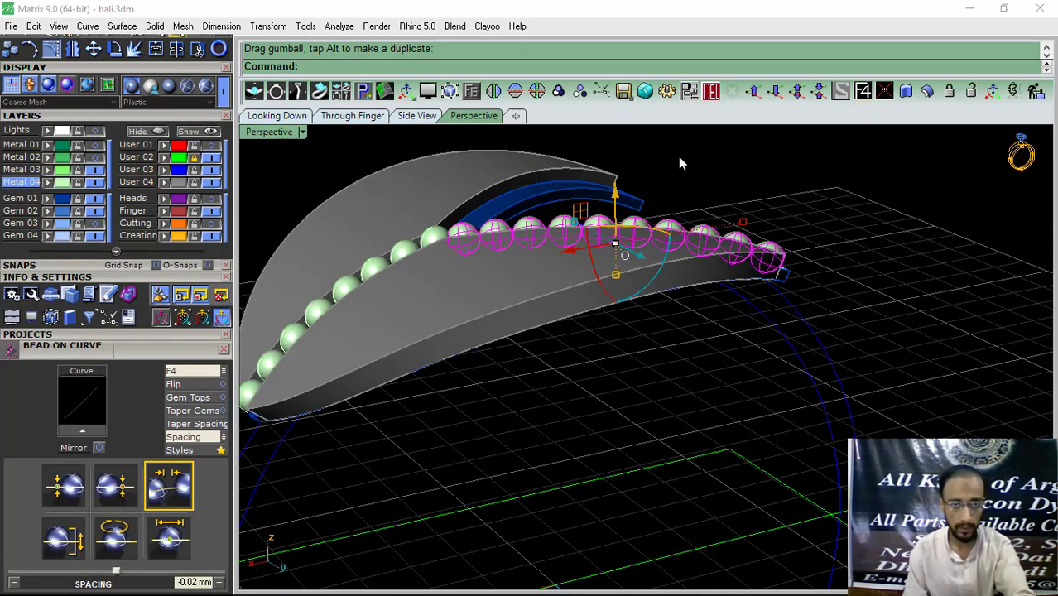
right_click_drag(679, 163, 496, 372)
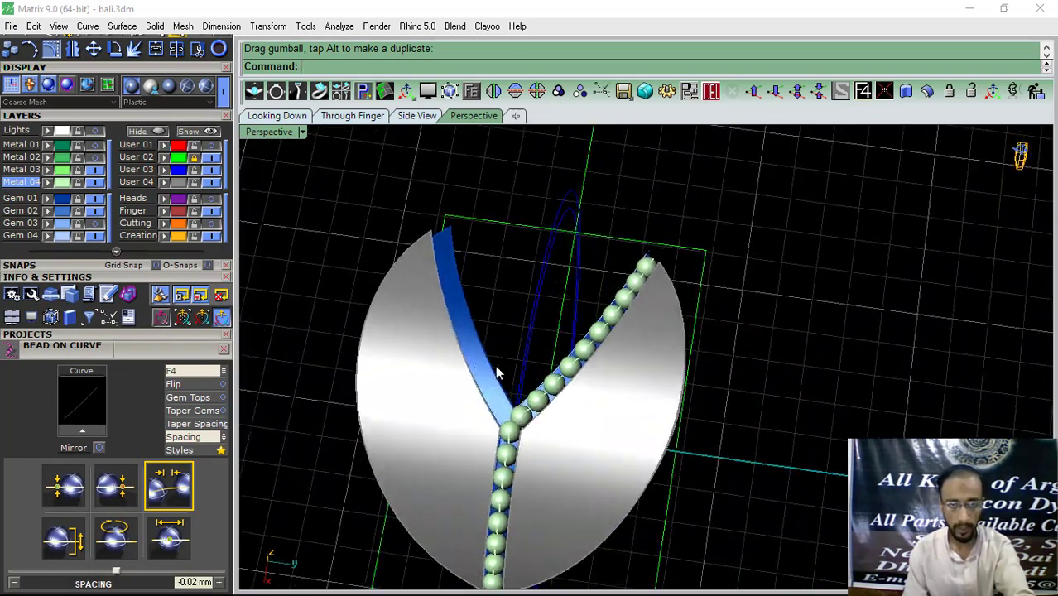
Step: Mirror the right arm's bead row onto the strip's left arm
scroll(497, 372, "up", 3)
left_click(513, 414)
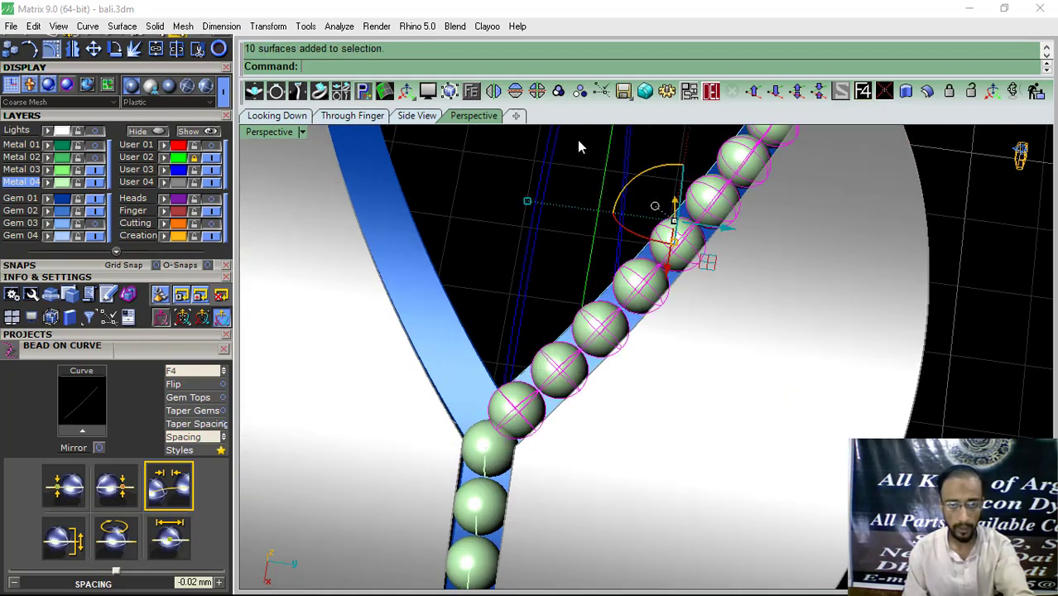
left_click(516, 91)
left_click(493, 245)
scroll(520, 333, "down", 8)
right_click_drag(539, 342, 611, 353)
Step: Start Bead on Surface on the right grey panel and set the bead scale to 30%
left_click(601, 360)
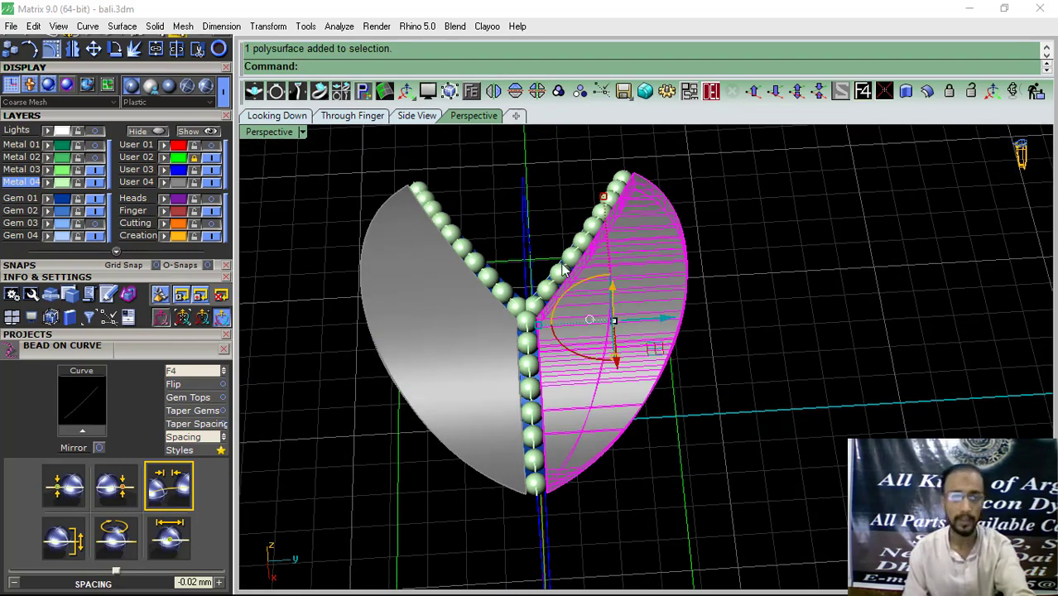
right_click_drag(686, 329, 574, 352, "shift")
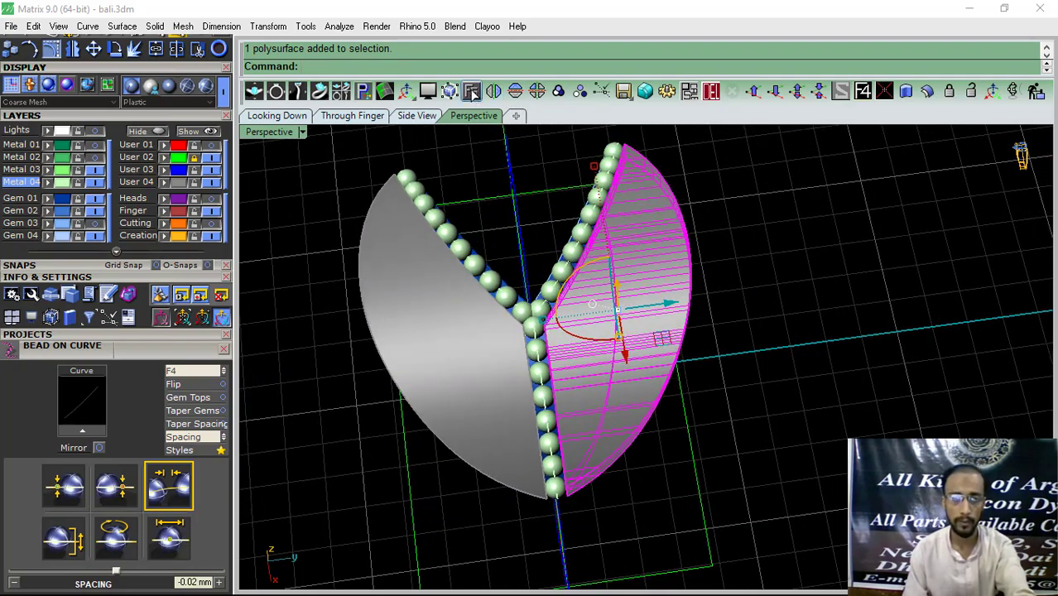
left_click(471, 92)
left_click(499, 158)
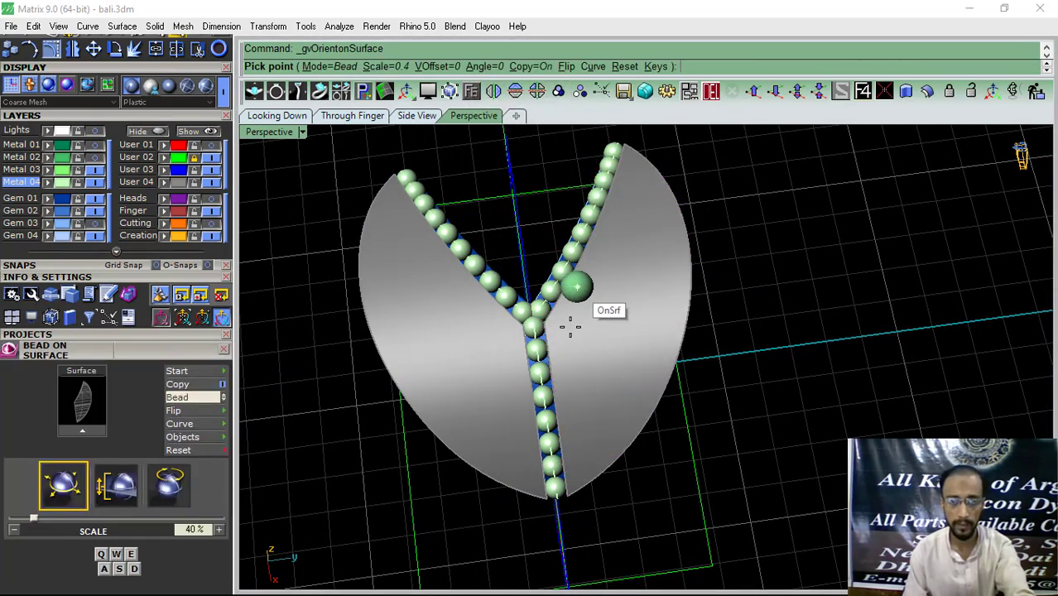
scroll(566, 349, "up", 3)
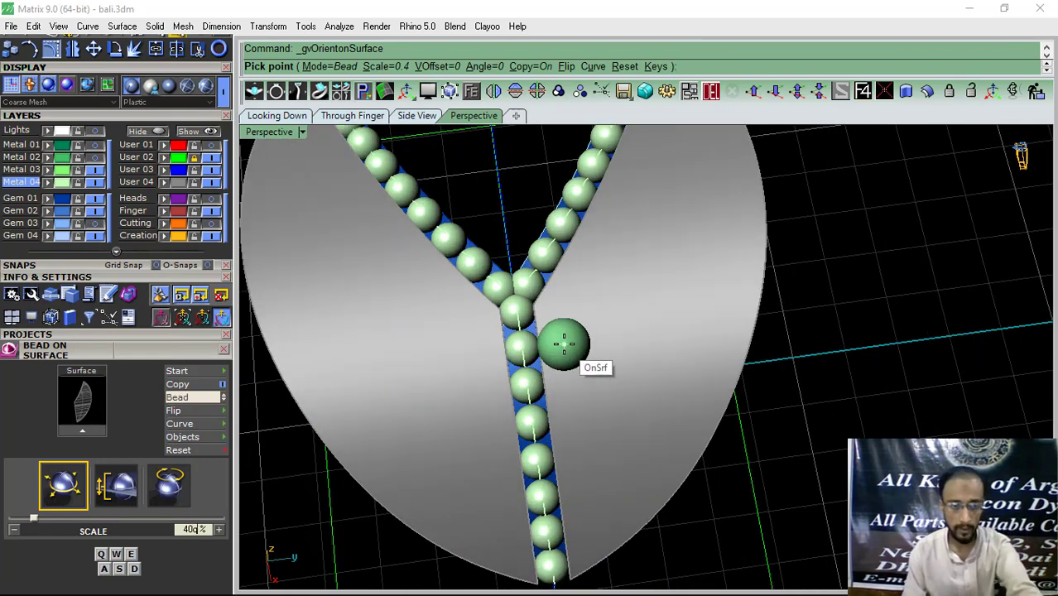
right_click_drag(568, 343, 666, 290)
key("a")
scroll(577, 325, "up", 4)
scroll(596, 300, "down", 4)
scroll(668, 236, "up", 7)
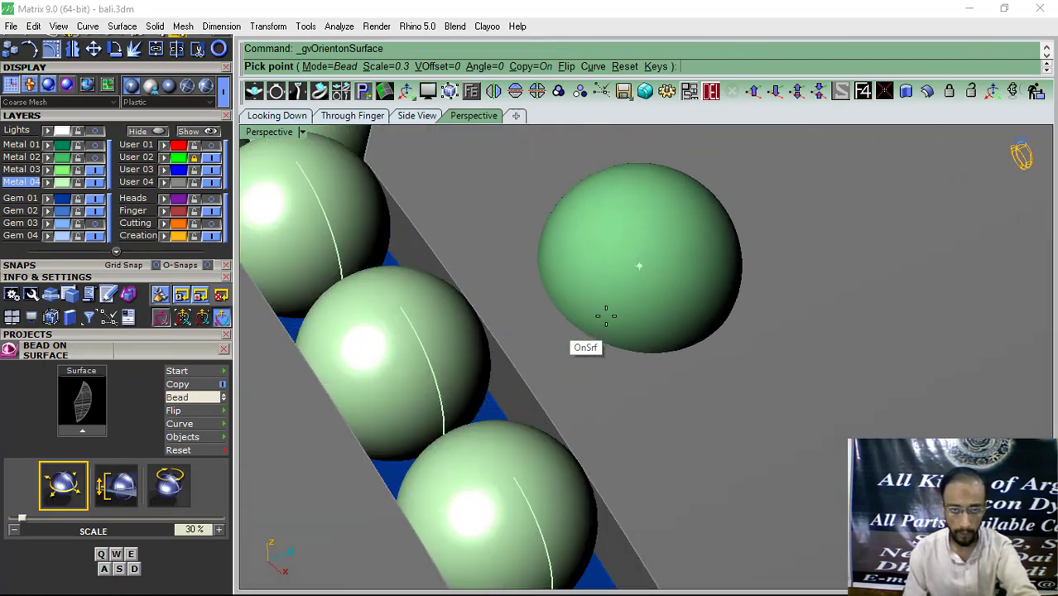
Step: Set the surface bead's vertical offset to 0.1 mm
scroll(605, 315, "down", 3)
right_click_drag(583, 296, 746, 208)
scroll(693, 296, "up", 5)
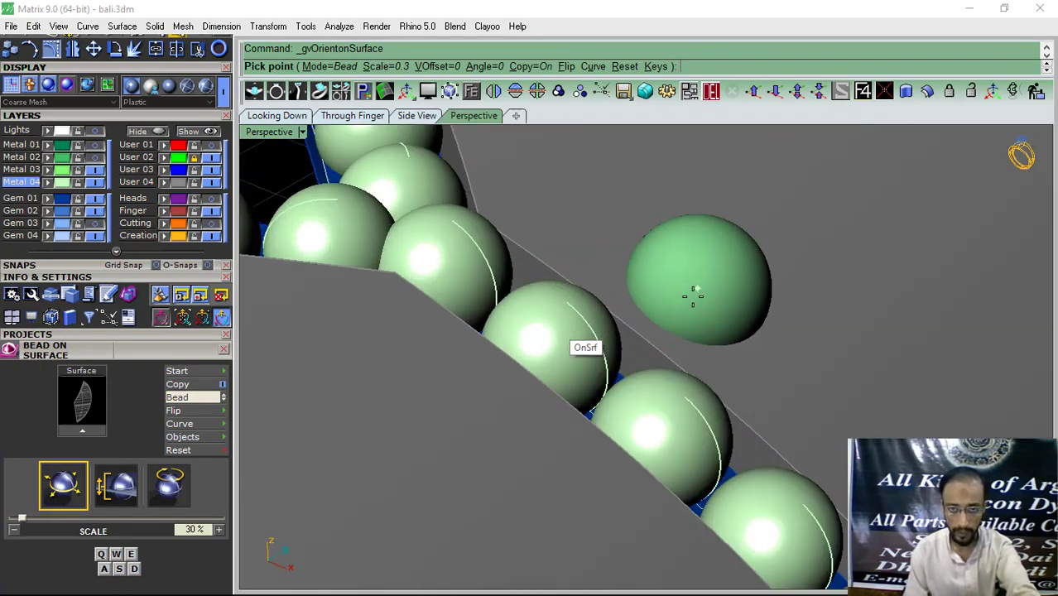
key("w")
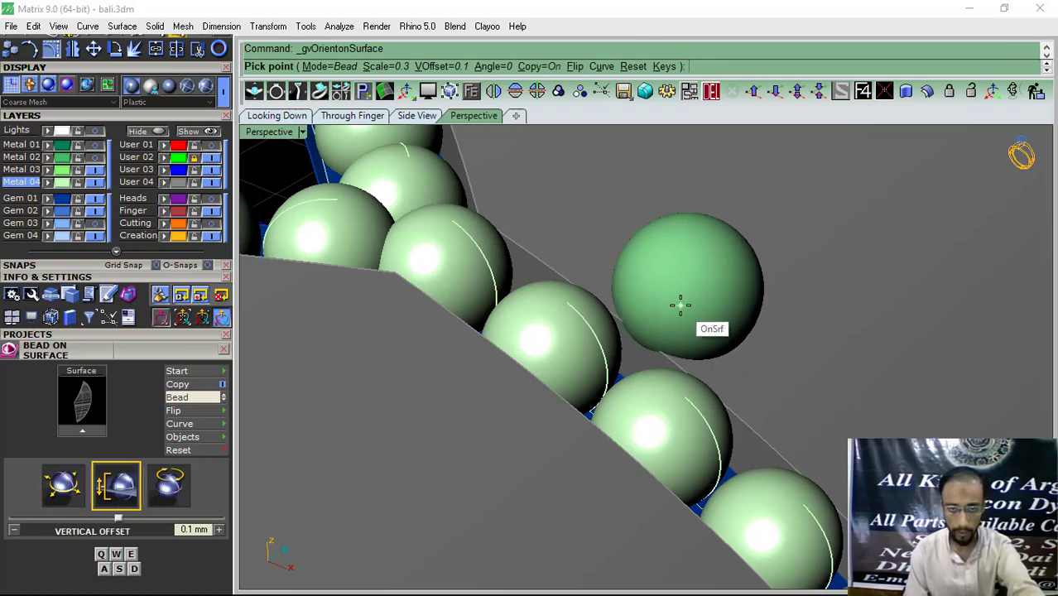
Step: Set the bead's vertical offset to 0.2 mm and place a trial bead on the right grey panel beside the arm
key("w")
left_click(680, 306)
right_click(593, 329)
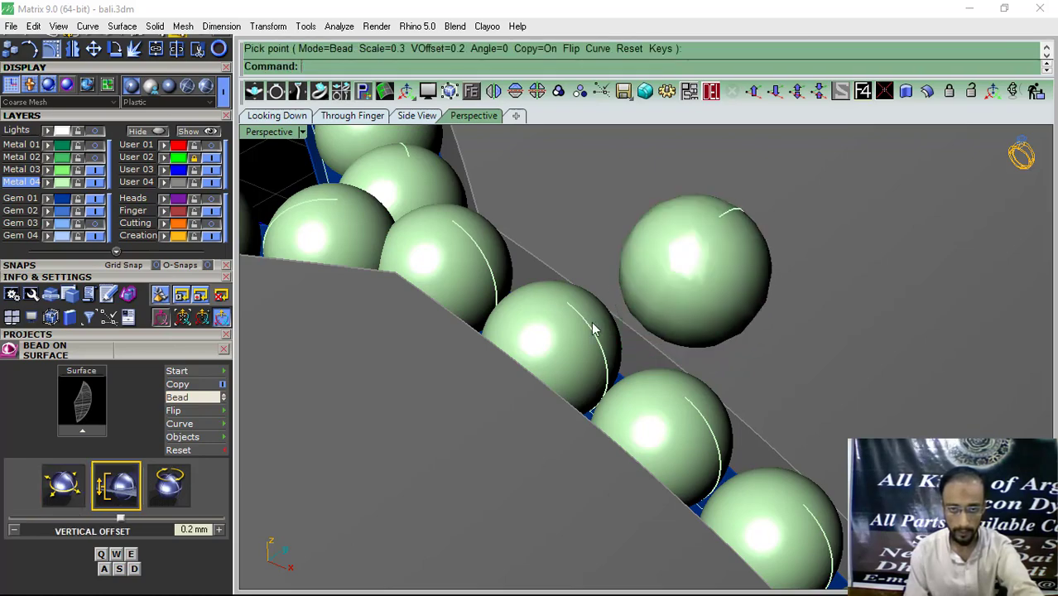
Step: Check the trial bead's height on the panel from the side and delete it
scroll(594, 326, "down", 6)
right_click_drag(621, 305, 737, 200)
scroll(732, 199, "up", 7)
left_click(704, 237)
scroll(502, 294, "down", 8)
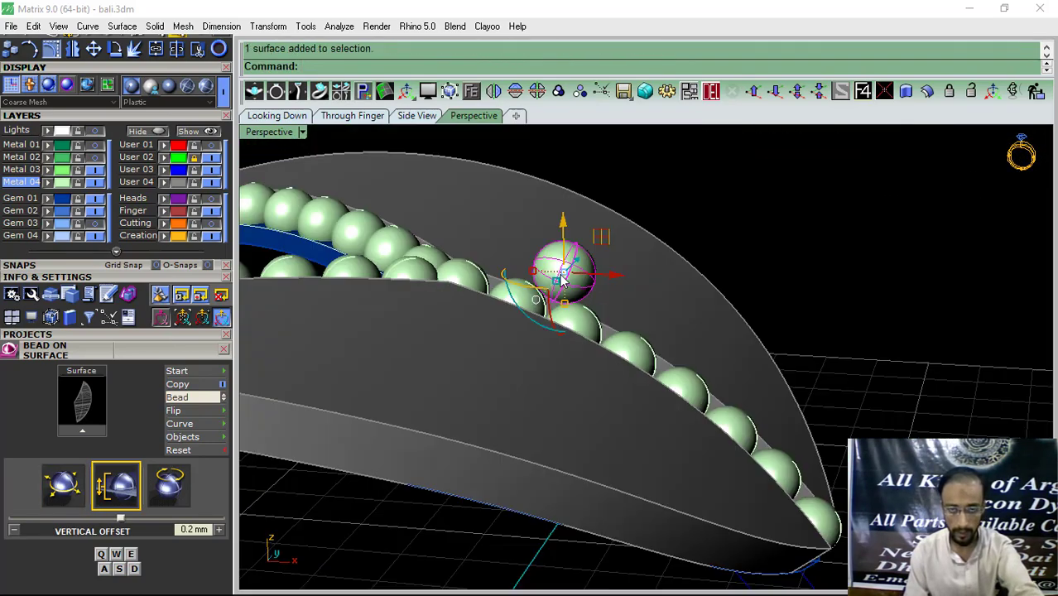
right_click_drag(629, 290, 498, 344)
scroll(500, 290, "up", 5)
right_click_drag(500, 289, 519, 319)
Step: Restart Bead on Surface on the right grey panel at 30% scale and place three beads beside the upper part of the stem
left_click(714, 93)
left_click(538, 273)
right_click(537, 269)
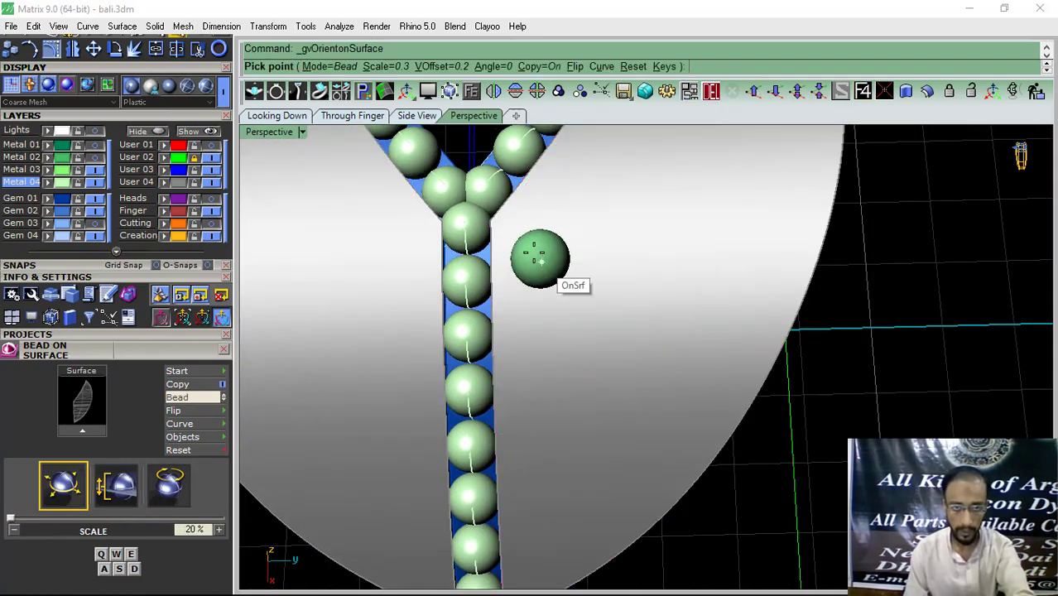
left_click(522, 279)
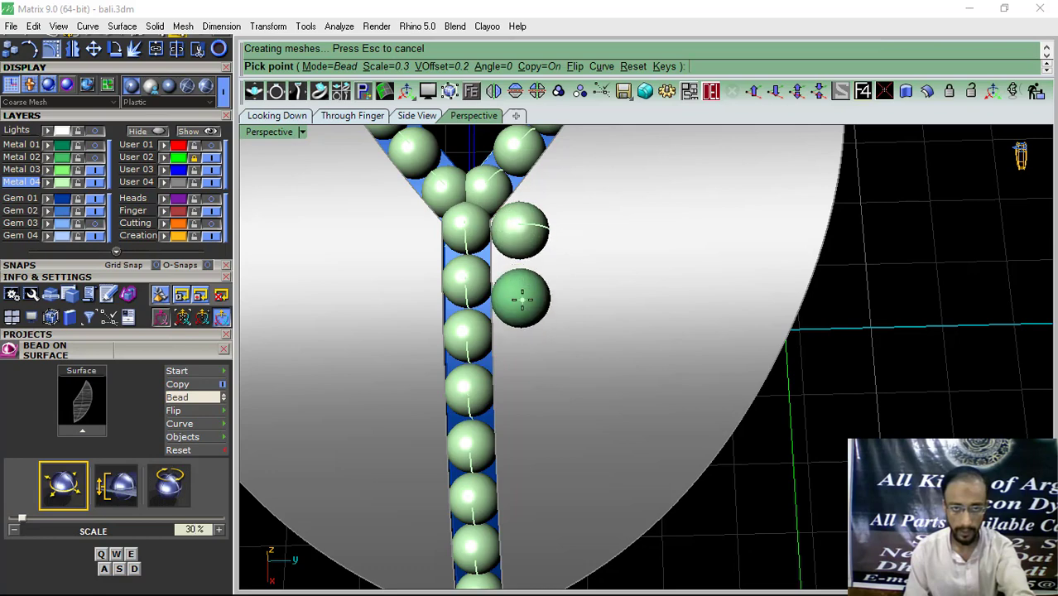
left_click(521, 292)
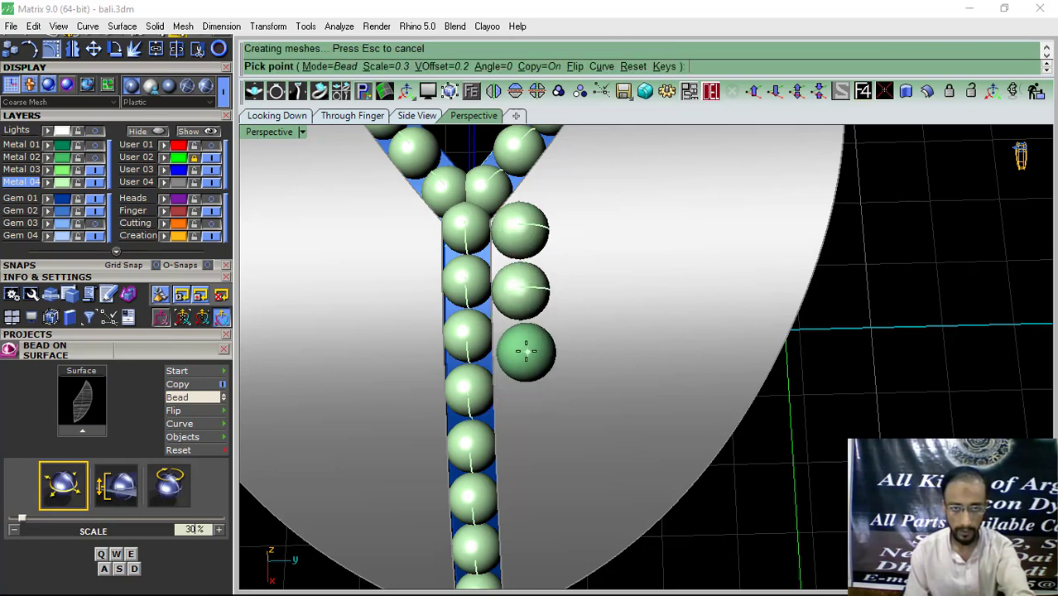
left_click(520, 348)
Step: Continue the panel's bead row along the stem down to the panel's lower tip
right_click_drag(520, 348, 551, 335)
scroll(550, 335, "up", 4)
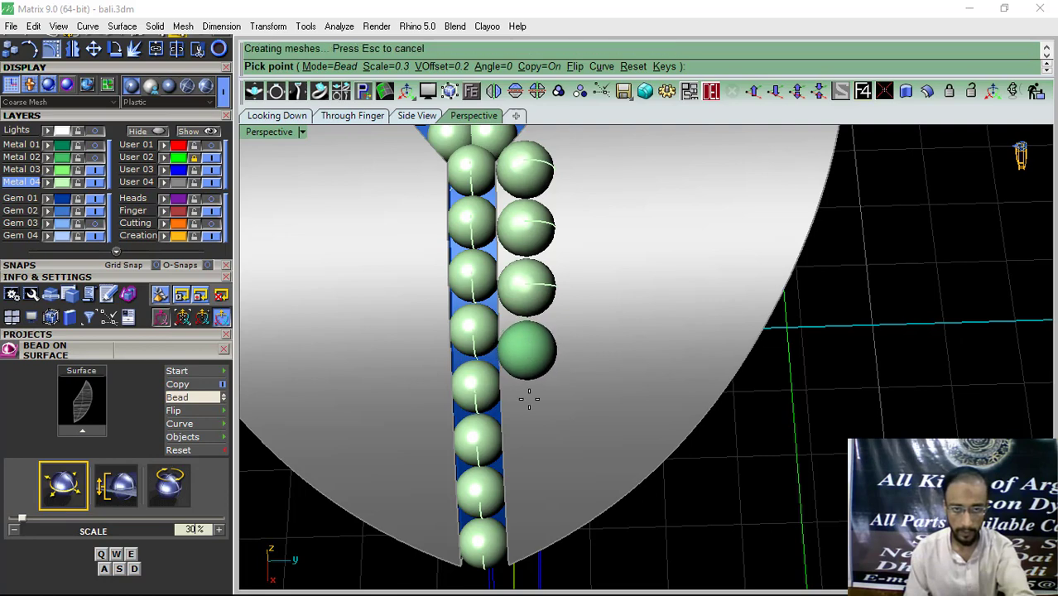
left_click(529, 400)
left_click(531, 408)
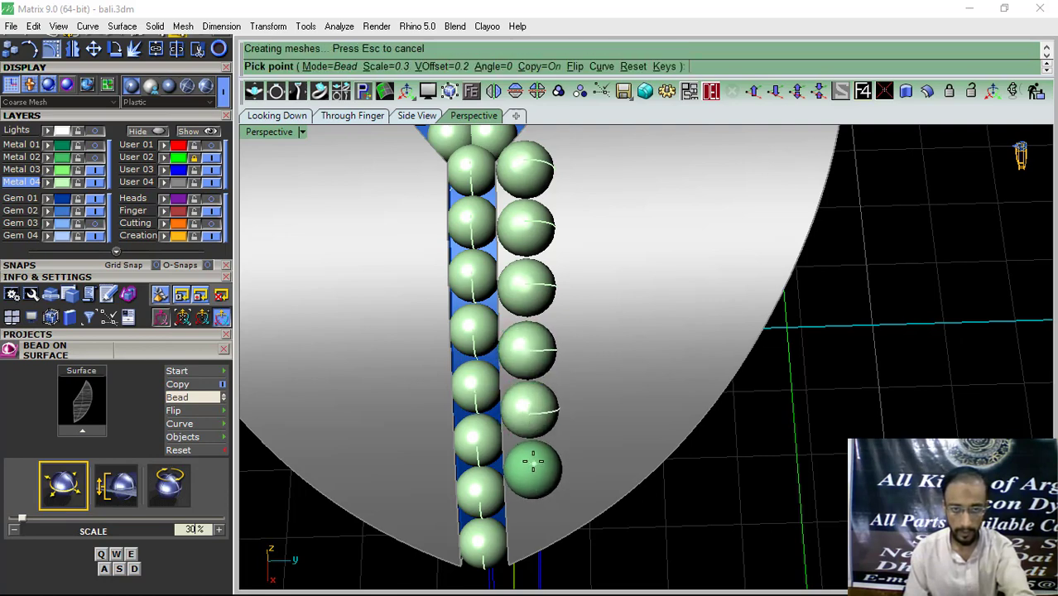
left_click(532, 464)
right_click_drag(532, 466, 529, 501)
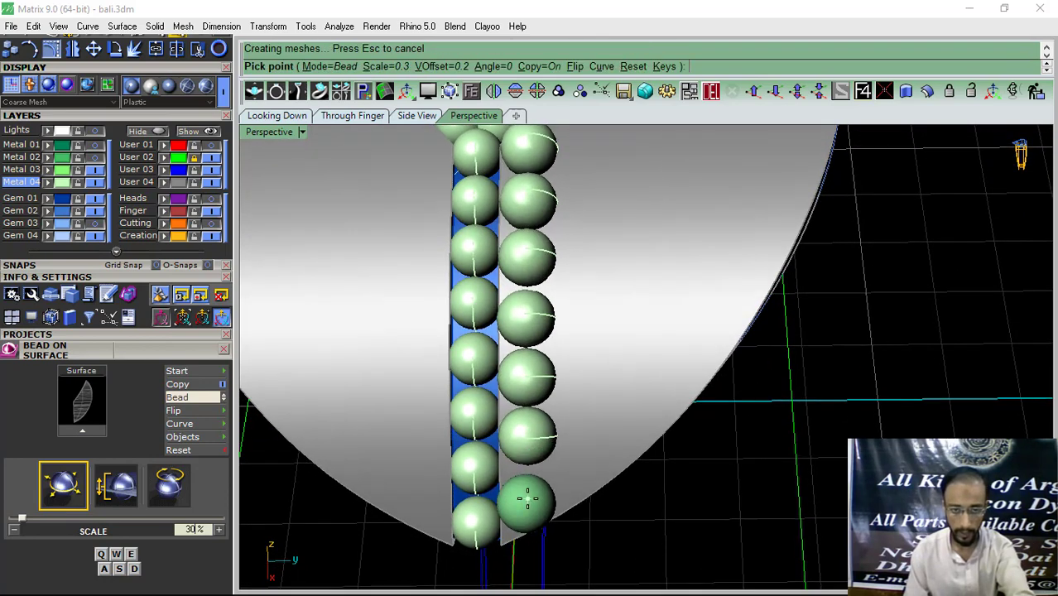
left_click(527, 497)
Step: Place beads along the right panel's outer edge, starting from the lower tip and working upward
left_click(582, 478)
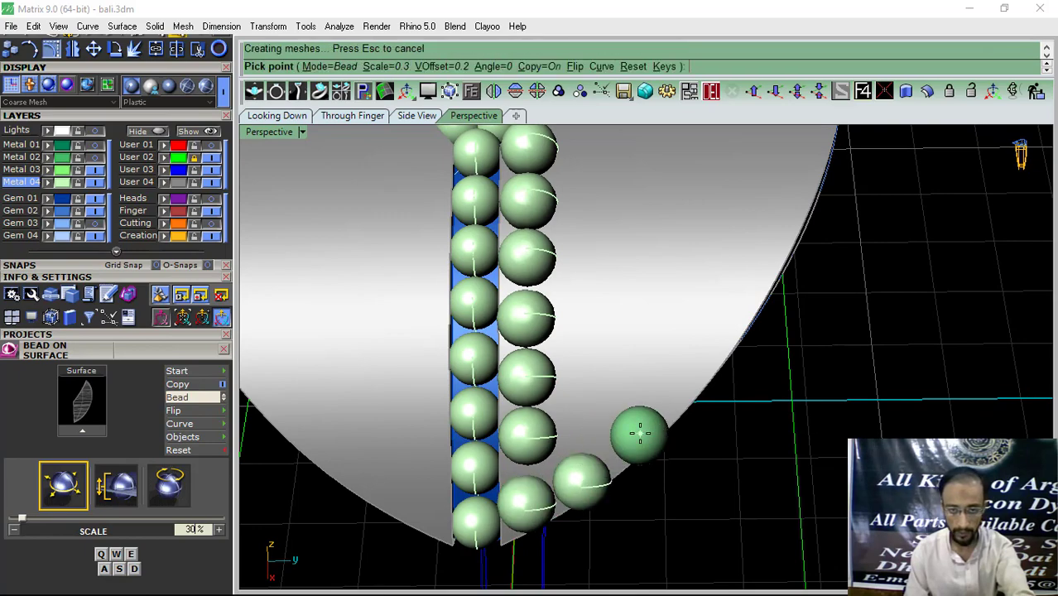
left_click(629, 439)
right_click_drag(629, 438, 539, 423)
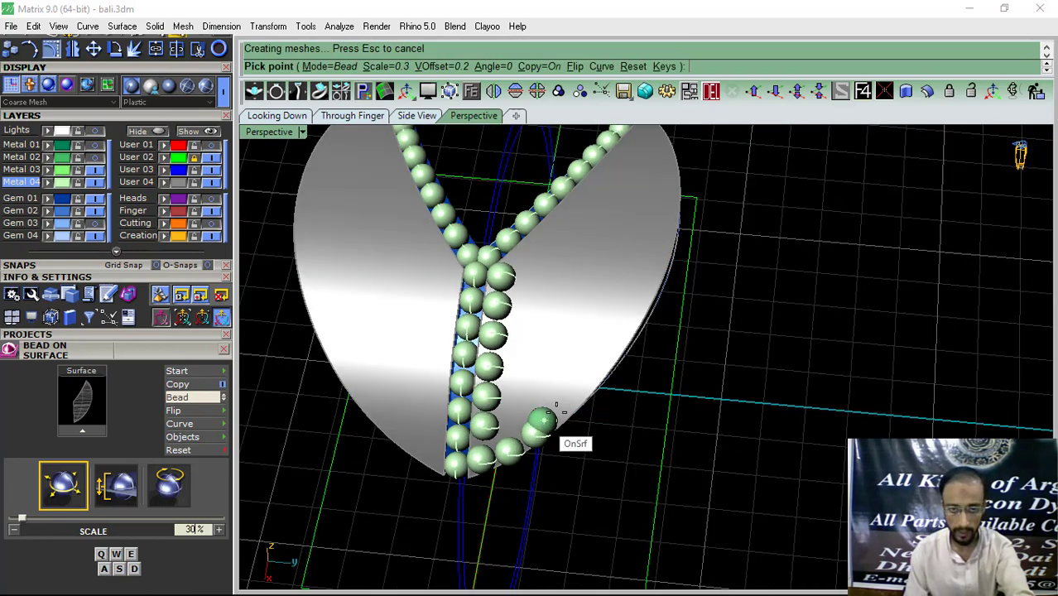
scroll(553, 416, "up", 4)
left_click(562, 413)
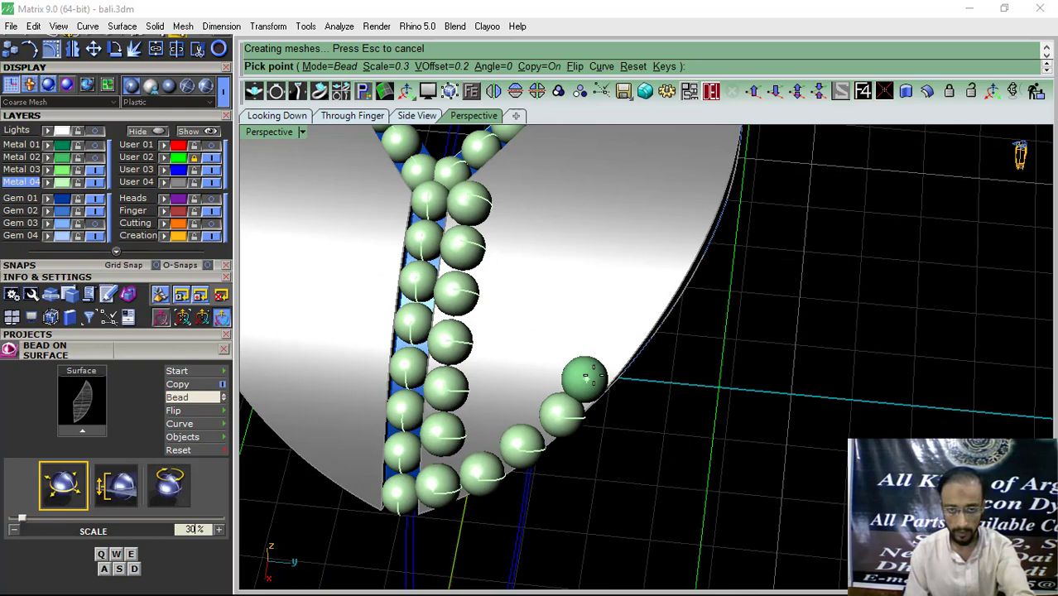
left_click(594, 375)
Step: Extend the outer-edge bead row up to the right panel's widest part
scroll(411, 389, "down", 6)
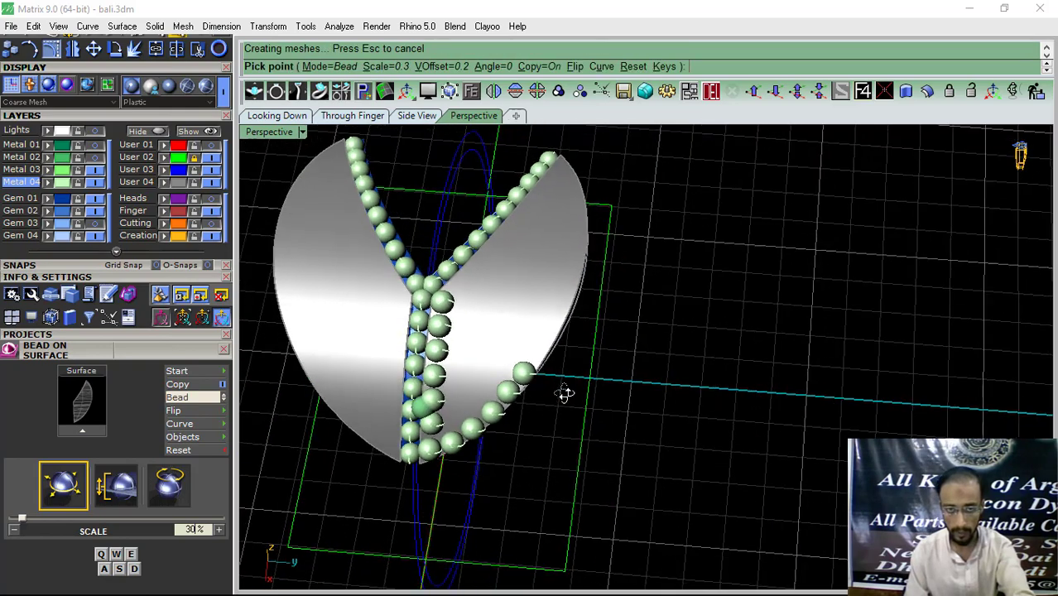
right_click_drag(565, 392, 534, 343)
scroll(536, 342, "up", 4)
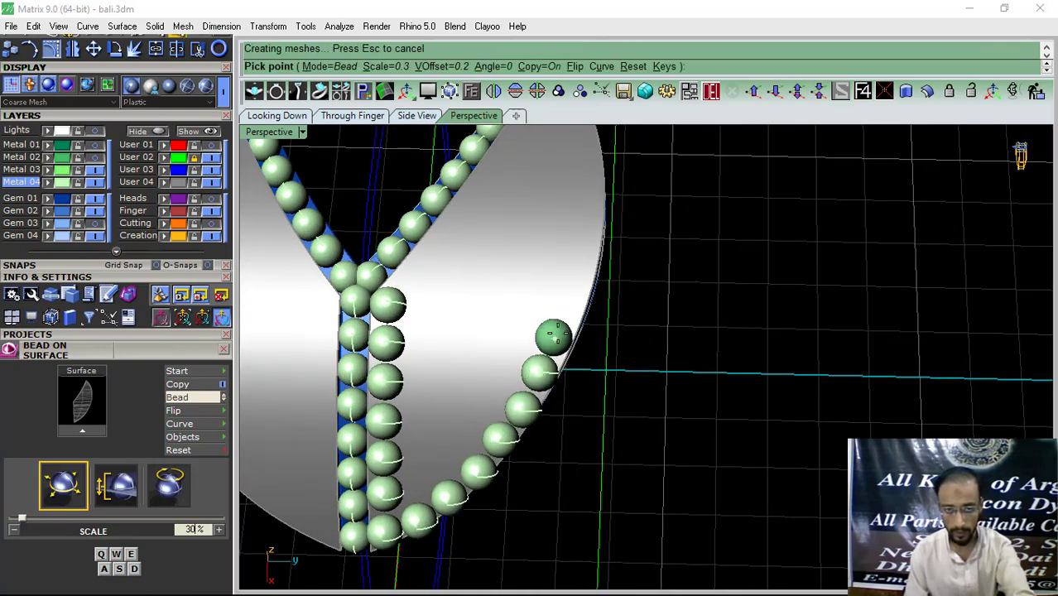
scroll(554, 336, "up", 2)
scroll(554, 351, "down", 3)
scroll(550, 306, "up", 3)
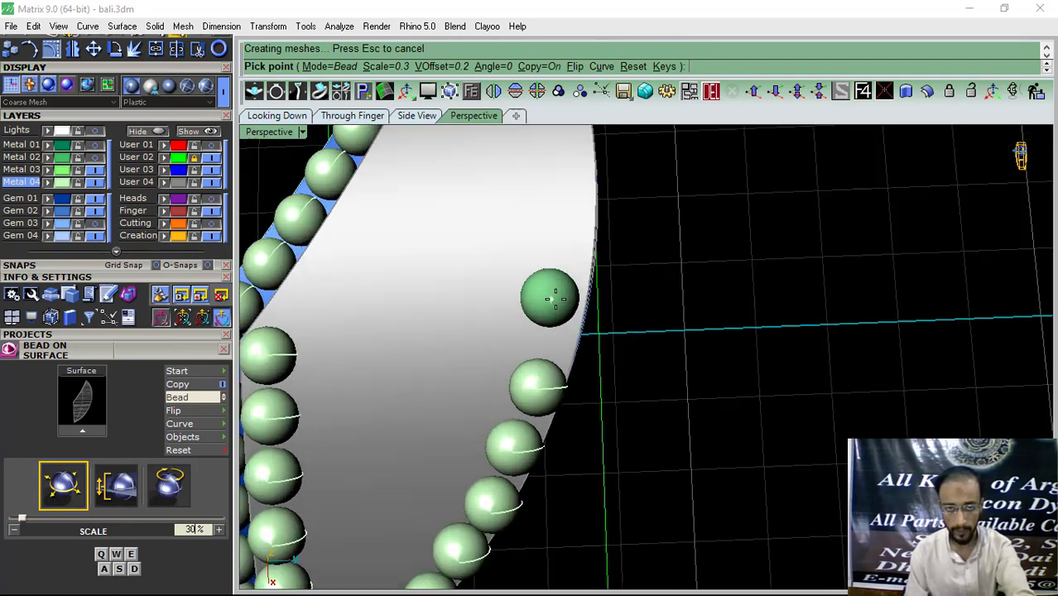
left_click(561, 296)
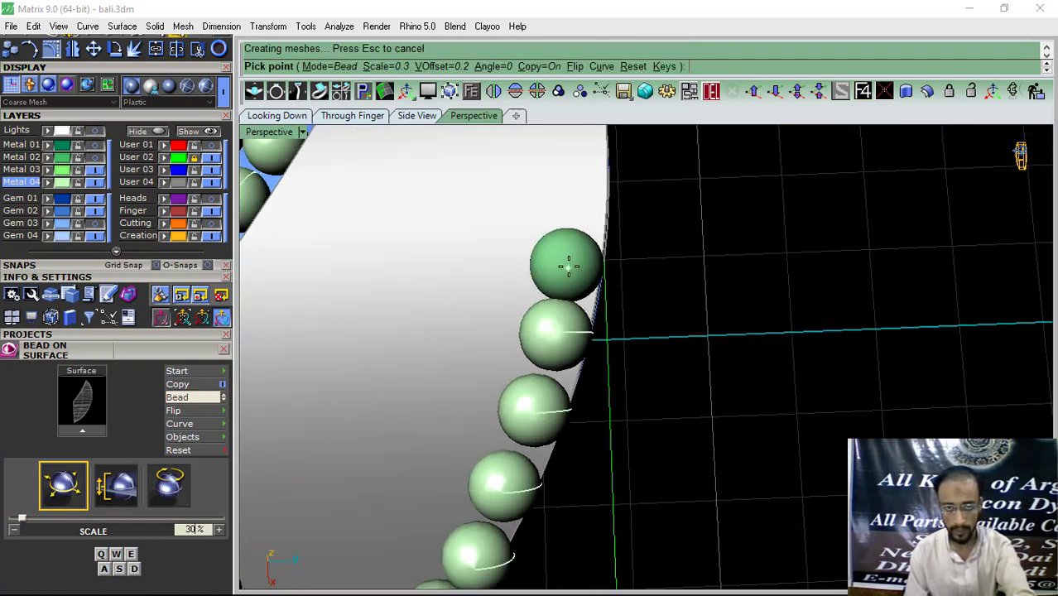
left_click(569, 261)
scroll(579, 332, "down", 3)
scroll(538, 285, "up", 3)
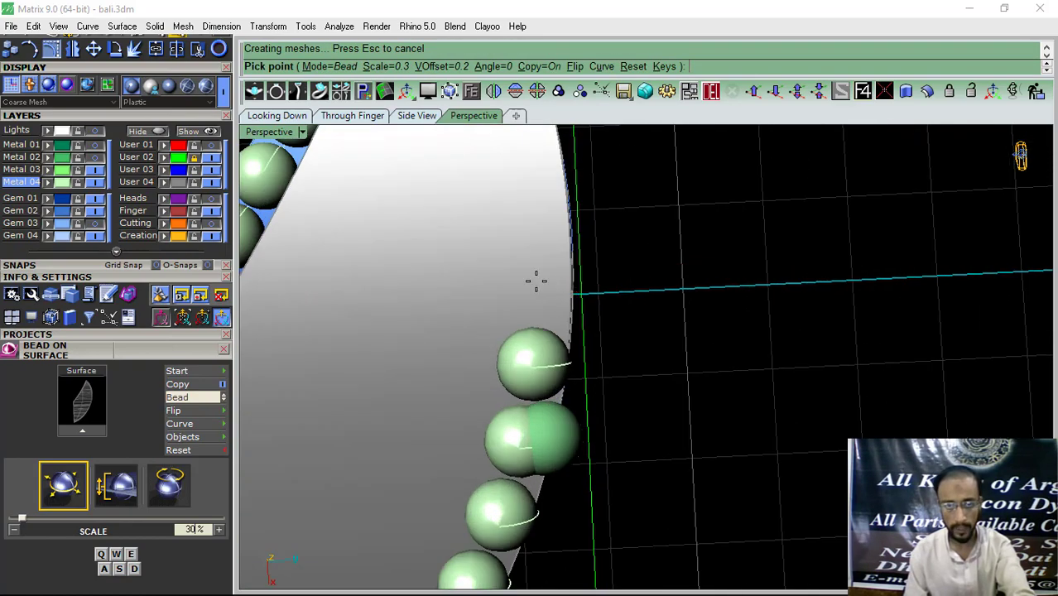
left_click(537, 286)
Step: Continue the outer-edge bead row from the widest part to the right panel's upper tip
scroll(579, 298, "down", 3)
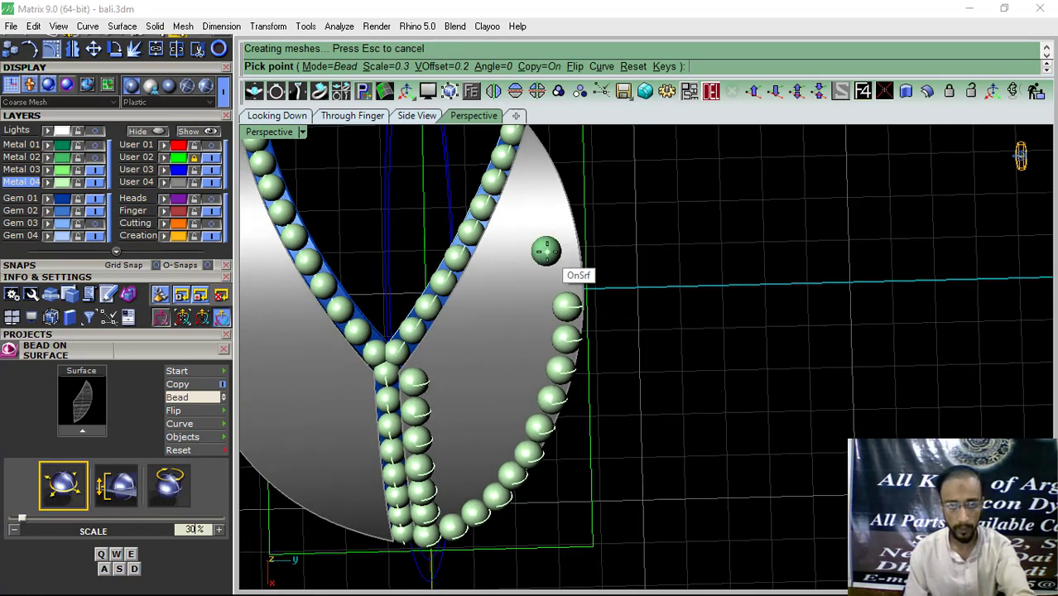
scroll(559, 261, "up", 3)
scroll(575, 267, "up", 3)
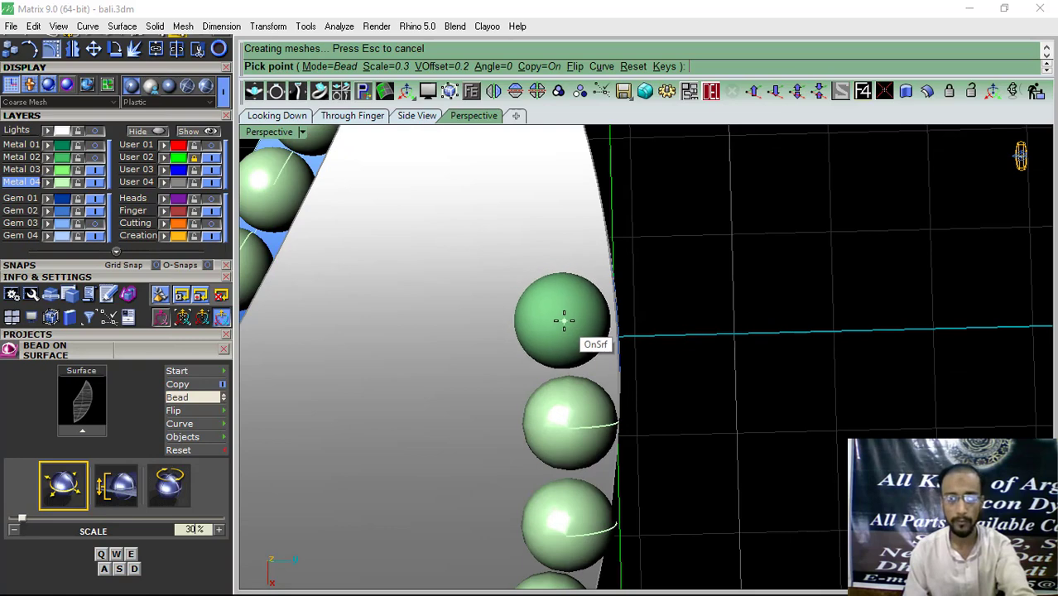
scroll(579, 331, "down", 3)
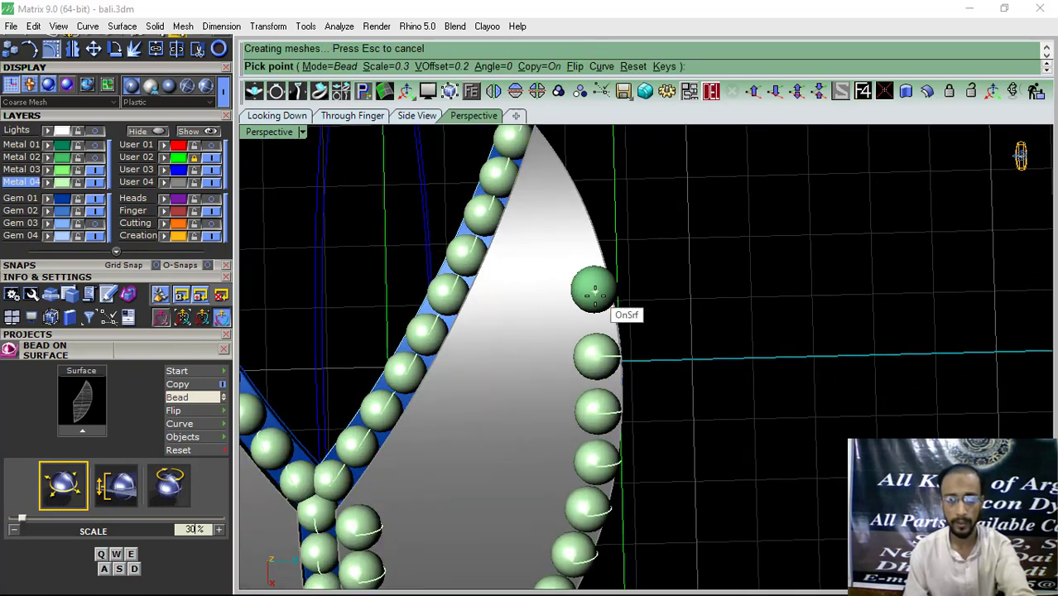
scroll(590, 312, "up", 2)
scroll(583, 277, "up", 3)
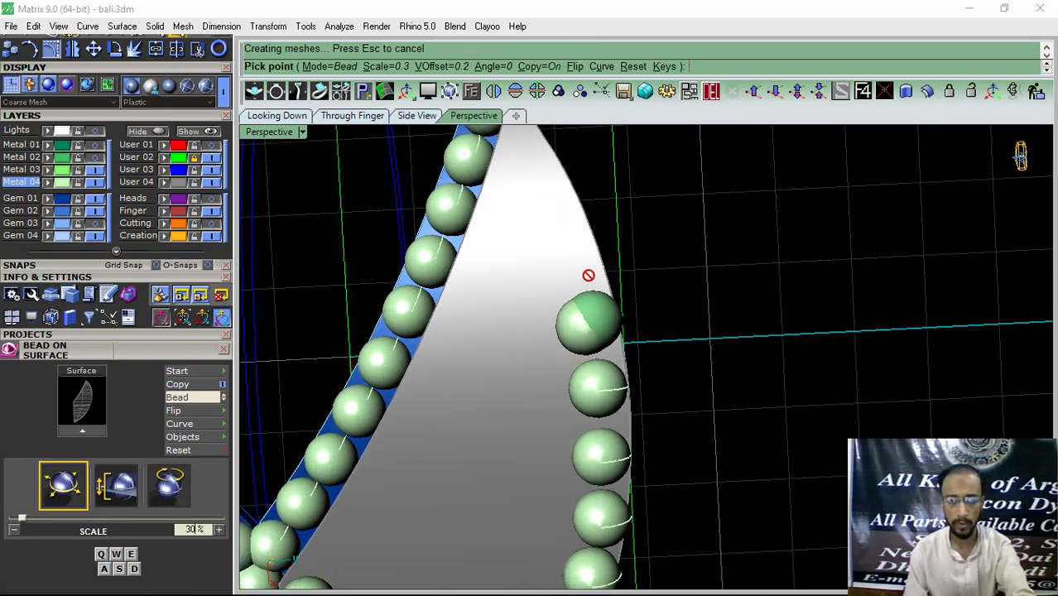
scroll(576, 265, "down", 2)
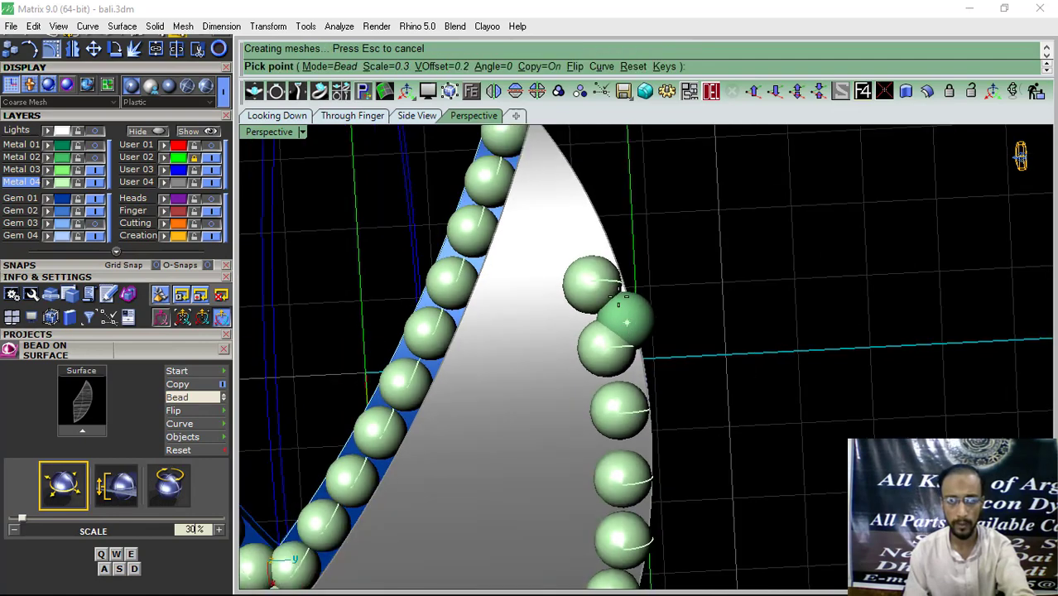
scroll(584, 249, "up", 2)
left_click(590, 254)
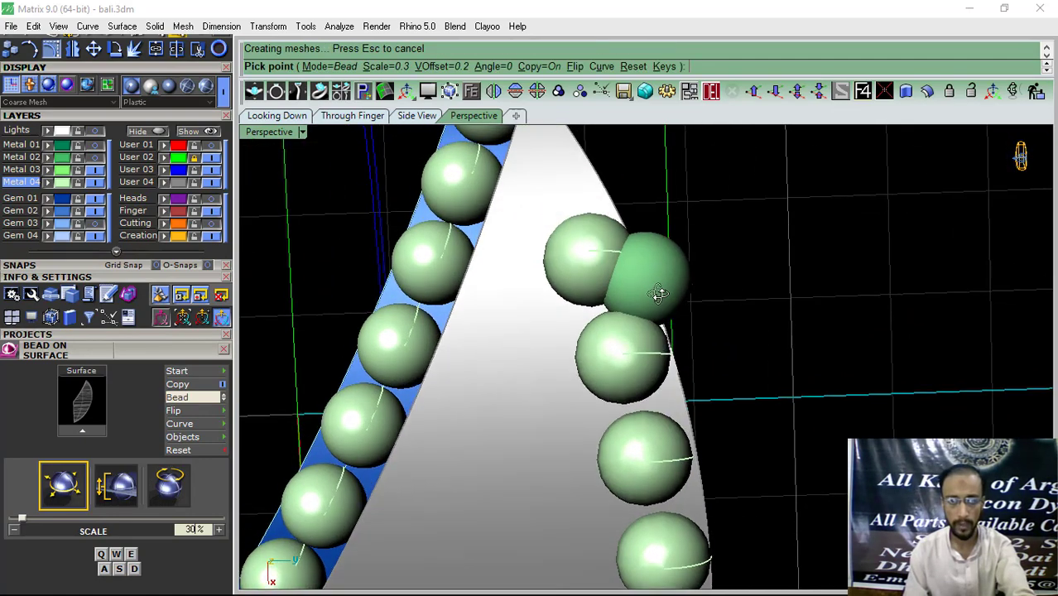
left_click(548, 196)
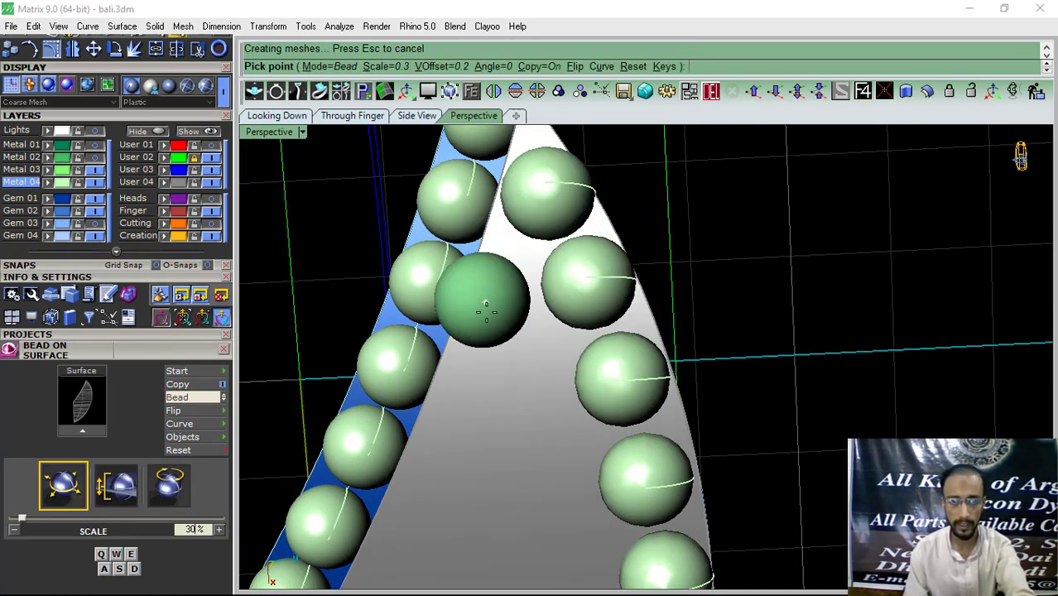
Step: Place beads on the right panel beside the strip's right arm, working down from the upper tip
left_click(527, 292)
scroll(580, 273, "down", 2)
scroll(572, 307, "up", 2)
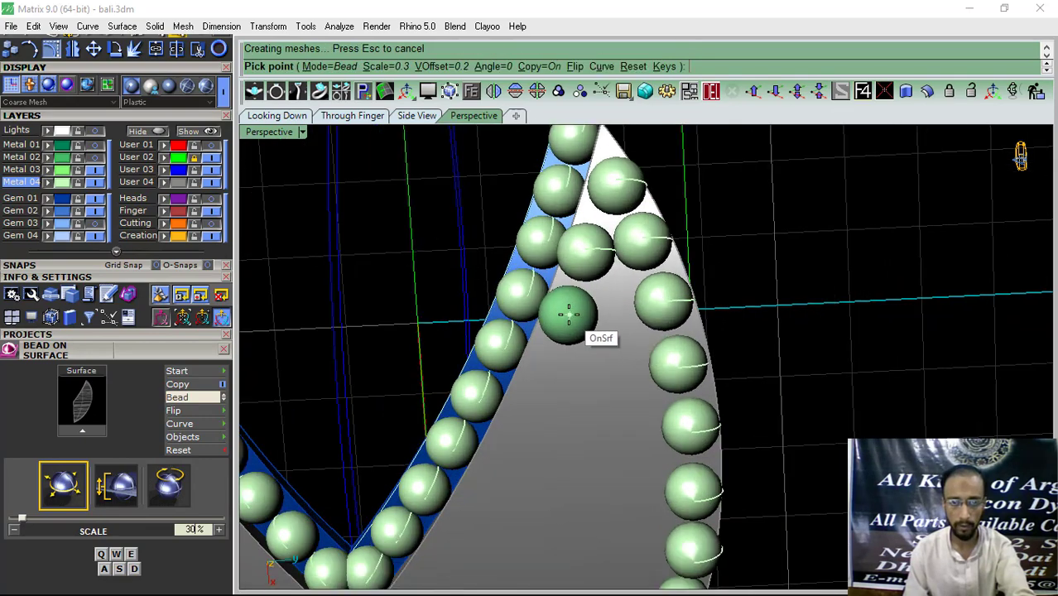
left_click(567, 335)
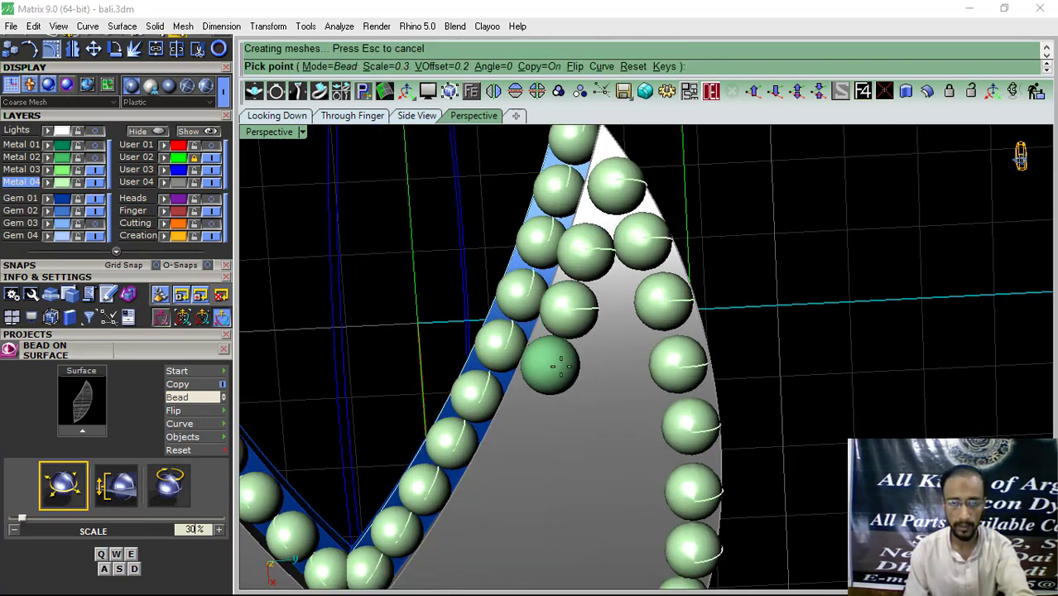
scroll(561, 367, "down", 2)
scroll(560, 375, "up", 2)
left_click(560, 377)
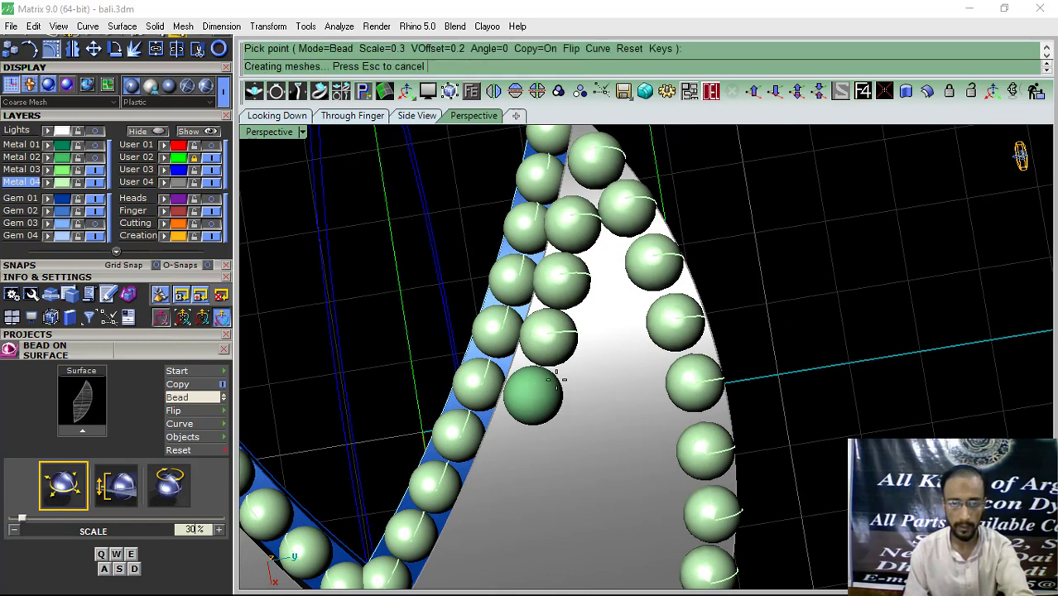
Step: Continue the bead row beside the right arm down to the arm's junction with the stem
scroll(571, 373, "down", 2)
scroll(559, 387, "up", 2)
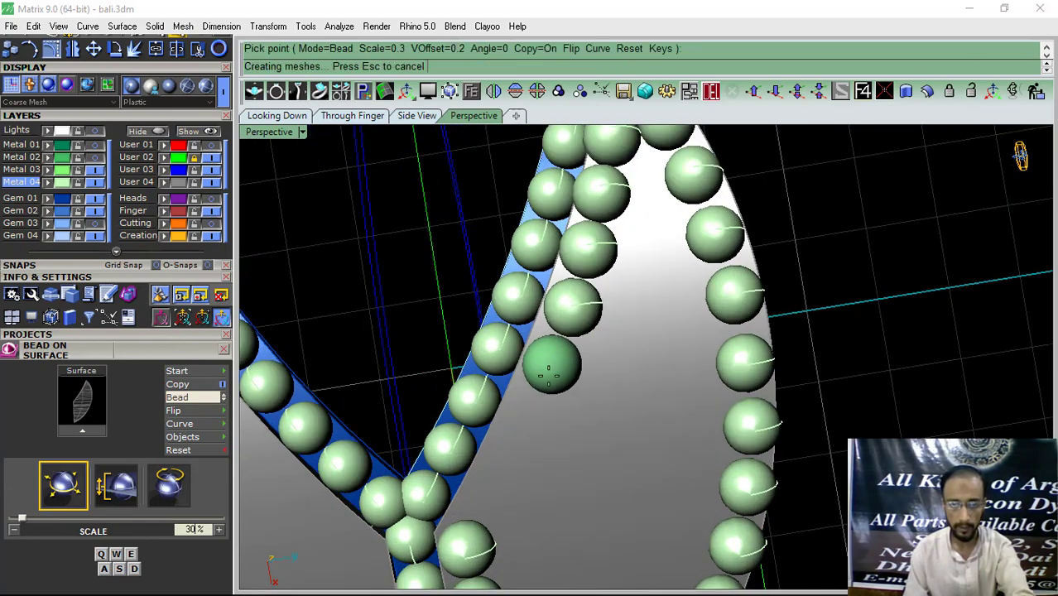
left_click(521, 420)
right_click_drag(534, 432, 539, 382)
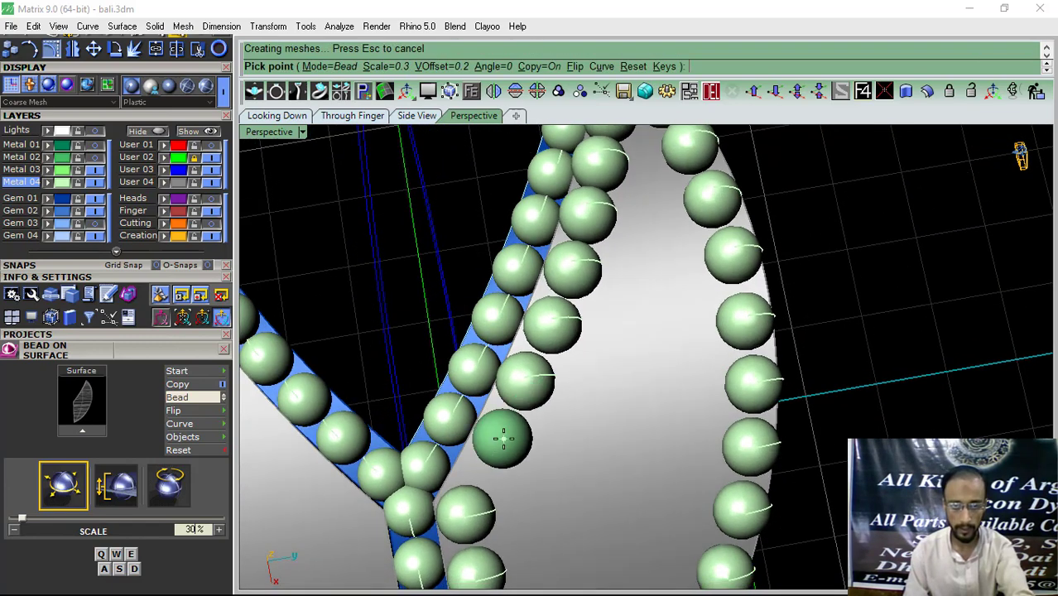
left_click(508, 432)
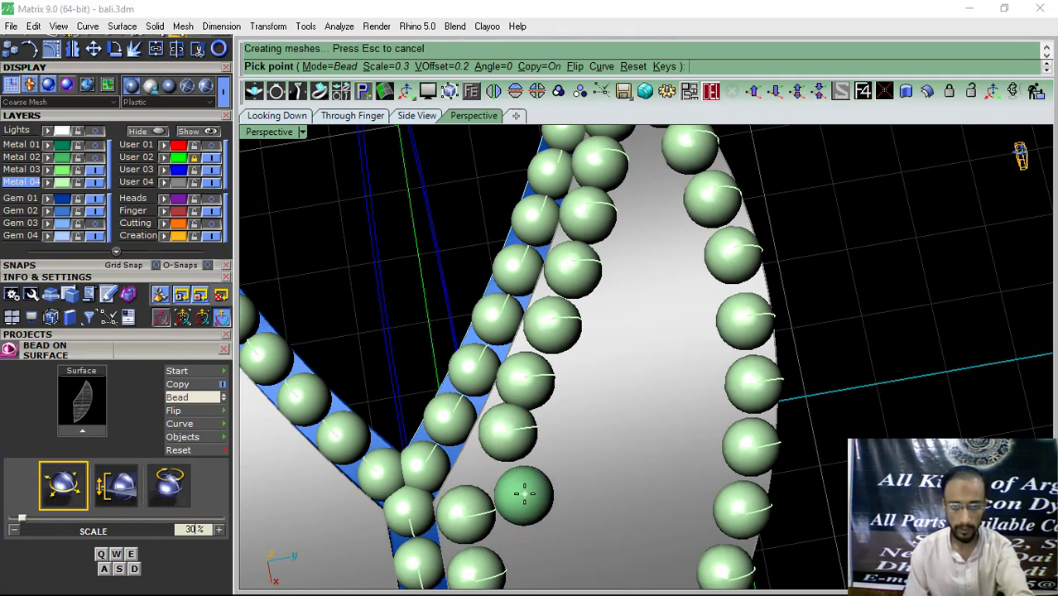
Step: Place a second column of beads on the right panel beside the stem row, working down from the arm junction to the lower edge
left_click(524, 492)
scroll(517, 463, "down", 5)
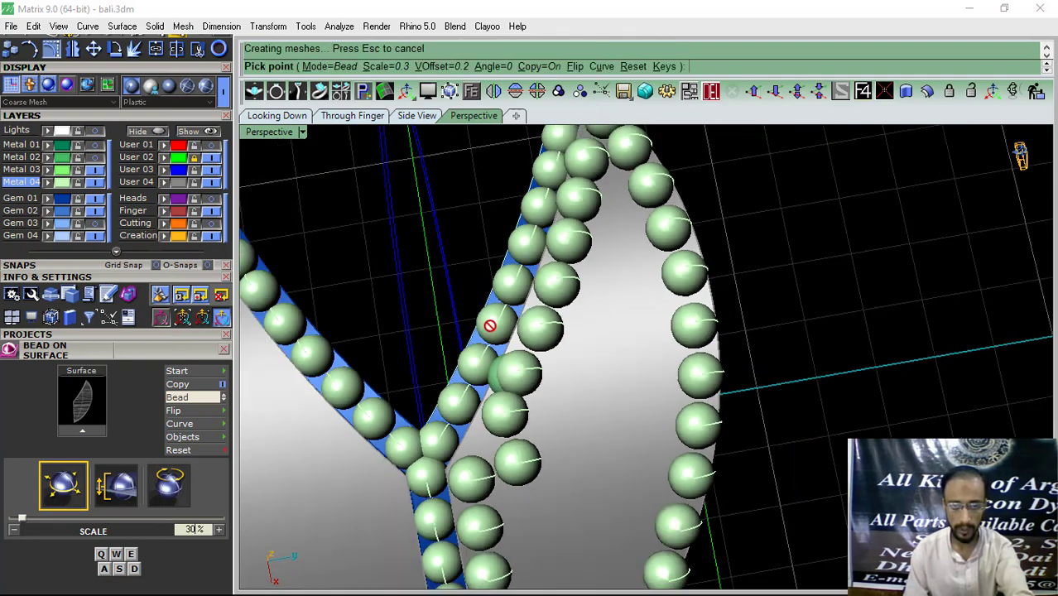
scroll(509, 424, "up", 5)
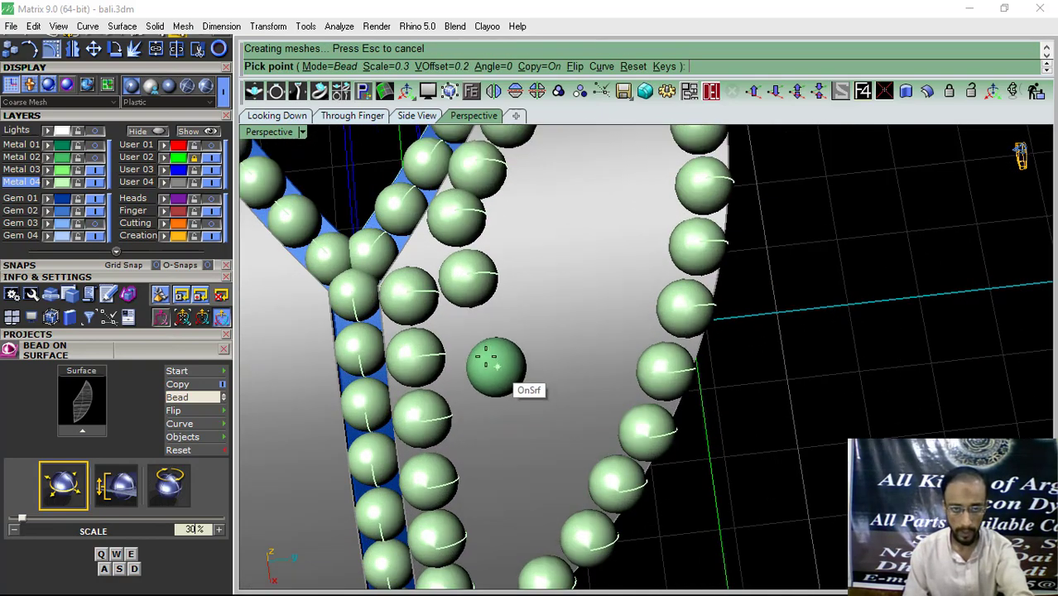
left_click(479, 343)
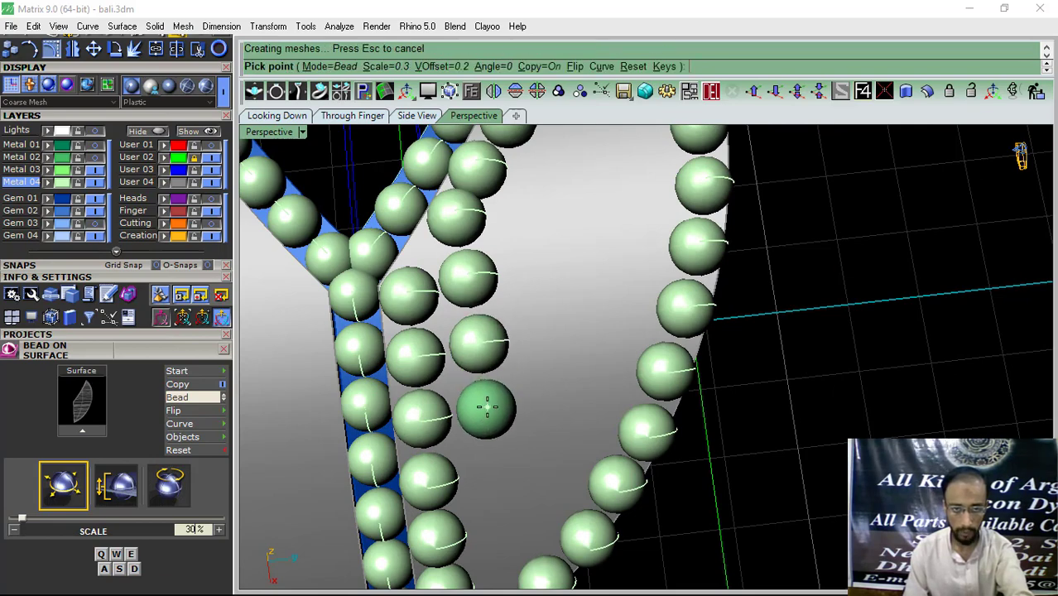
scroll(478, 327, "down", 5)
scroll(488, 418, "up", 6)
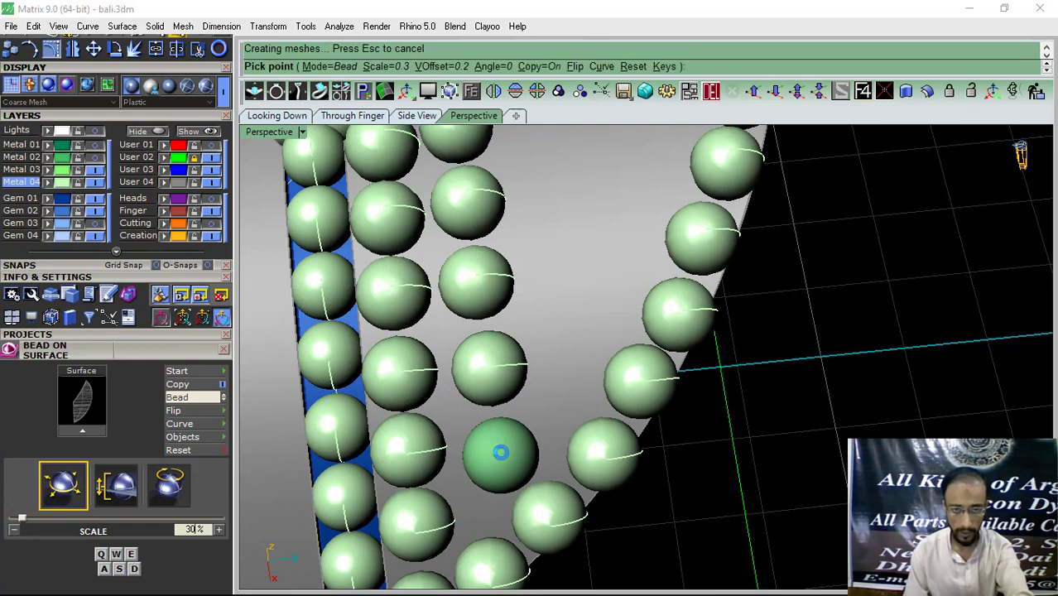
scroll(500, 452, "down", 5)
scroll(507, 343, "up", 4)
scroll(515, 374, "down", 3)
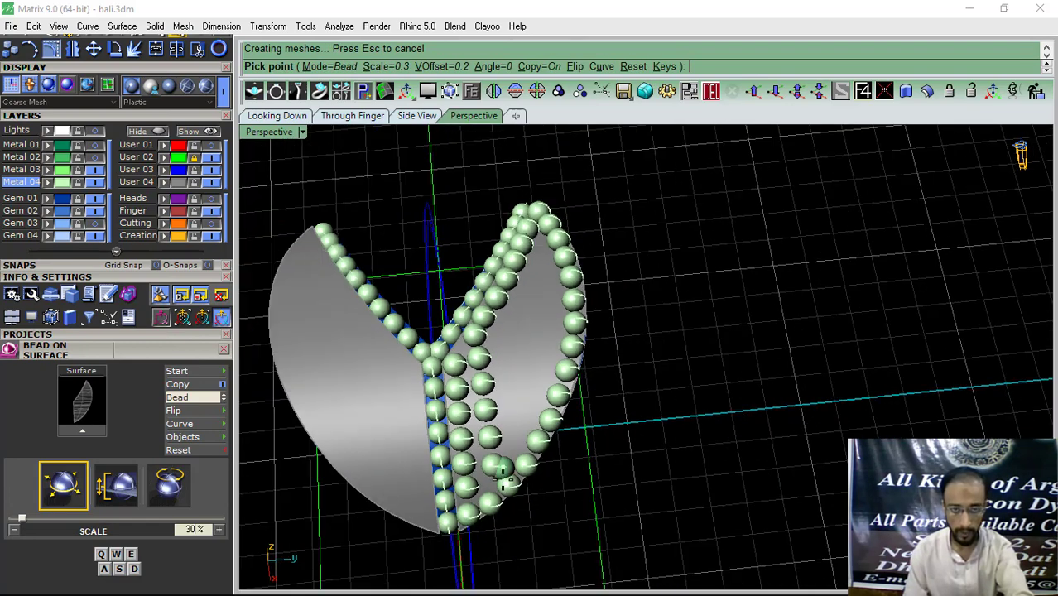
scroll(503, 479, "up", 8)
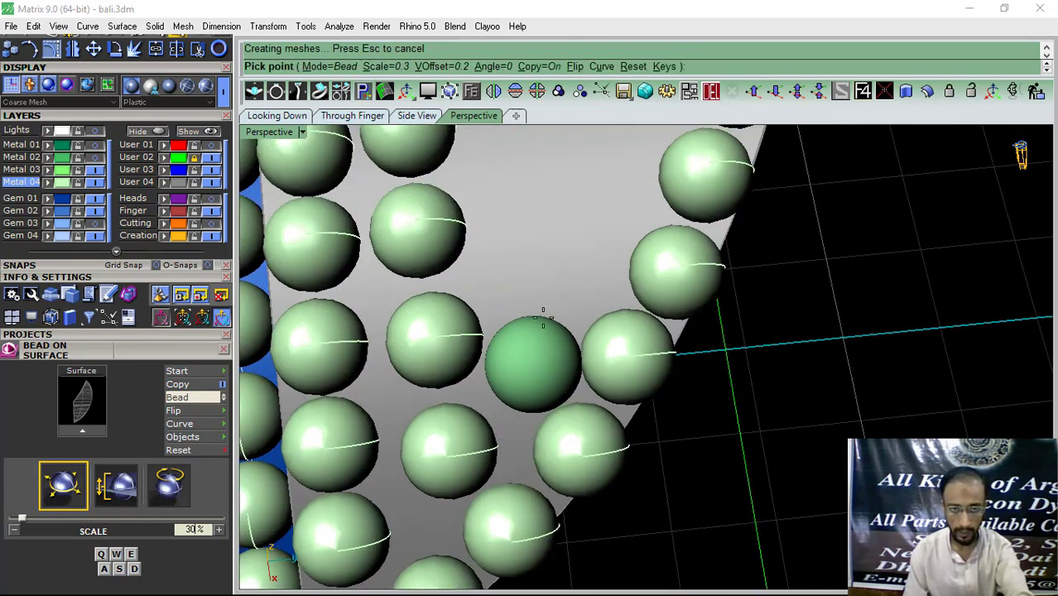
Step: Add a third column of beads on the right panel, working up from the lower outer edge to the arm junction's height
left_click(543, 321)
scroll(530, 282, "down", 4)
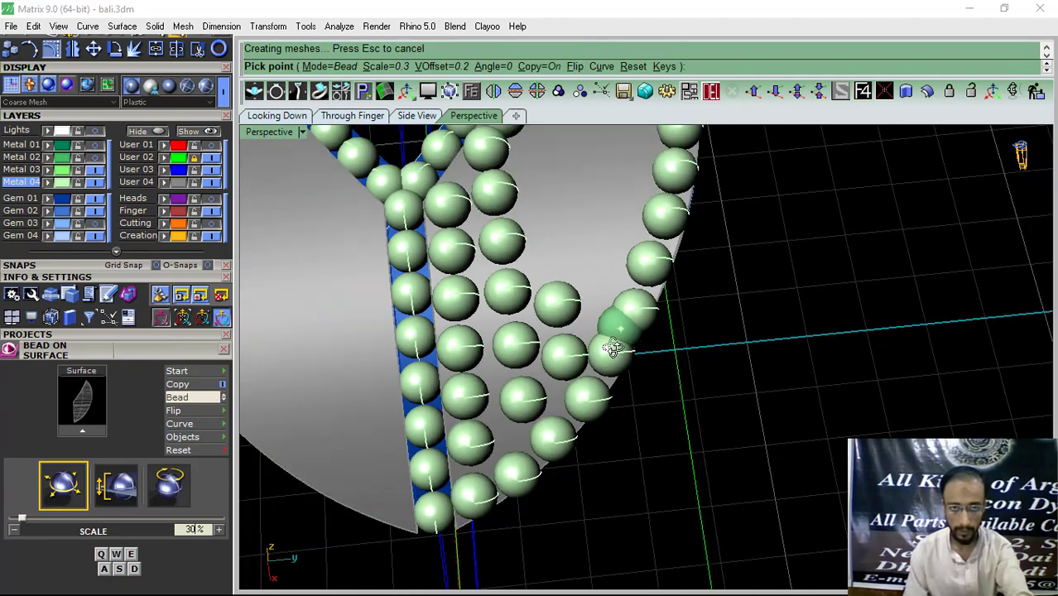
scroll(580, 273, "up", 1)
scroll(553, 273, "up", 4)
left_click(557, 287)
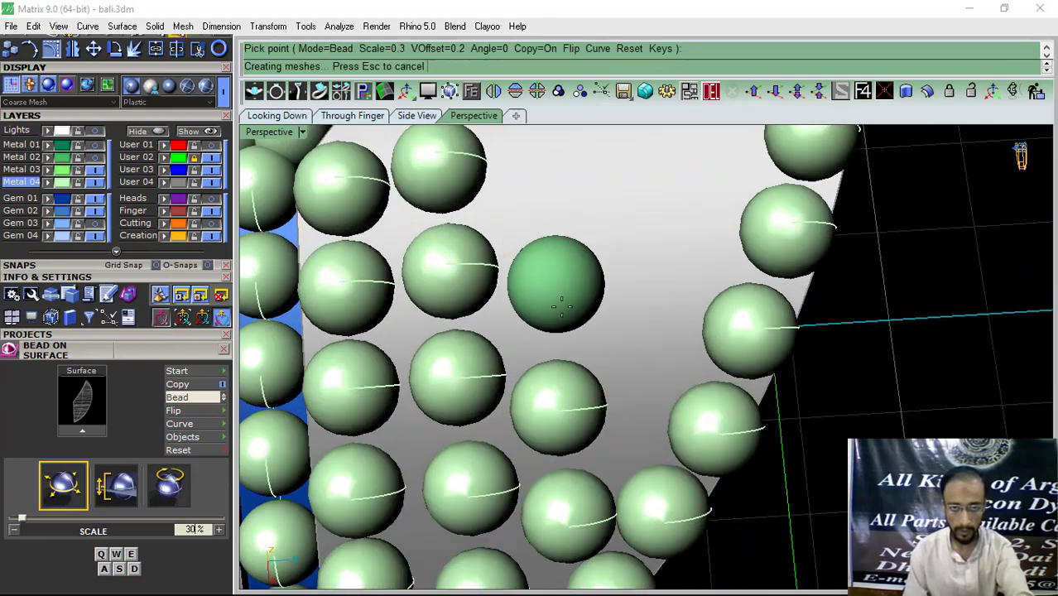
scroll(580, 347, "down", 7)
scroll(567, 295, "up", 5)
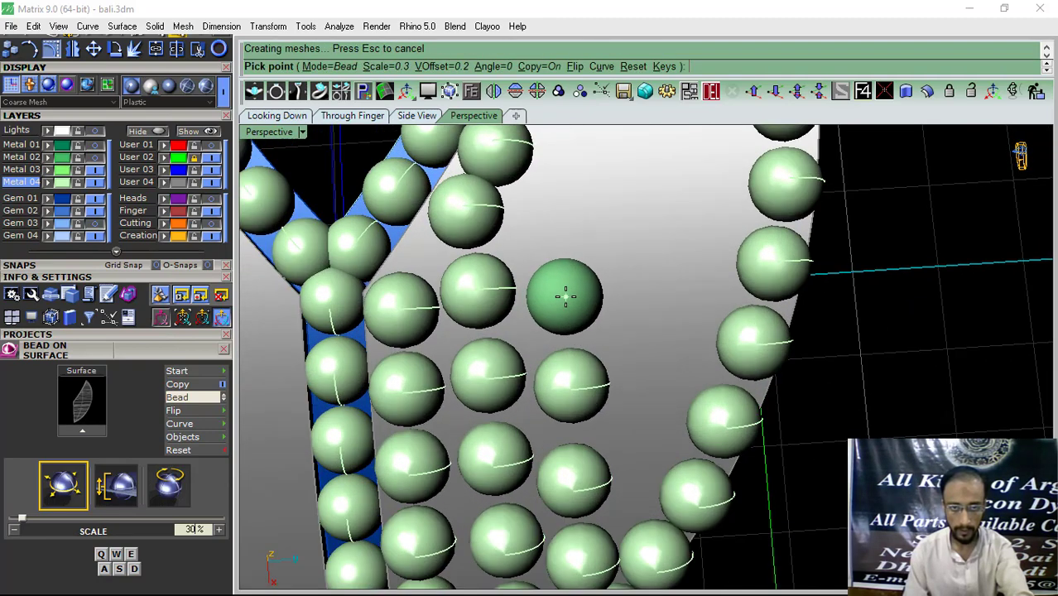
left_click(566, 300)
left_click(552, 217)
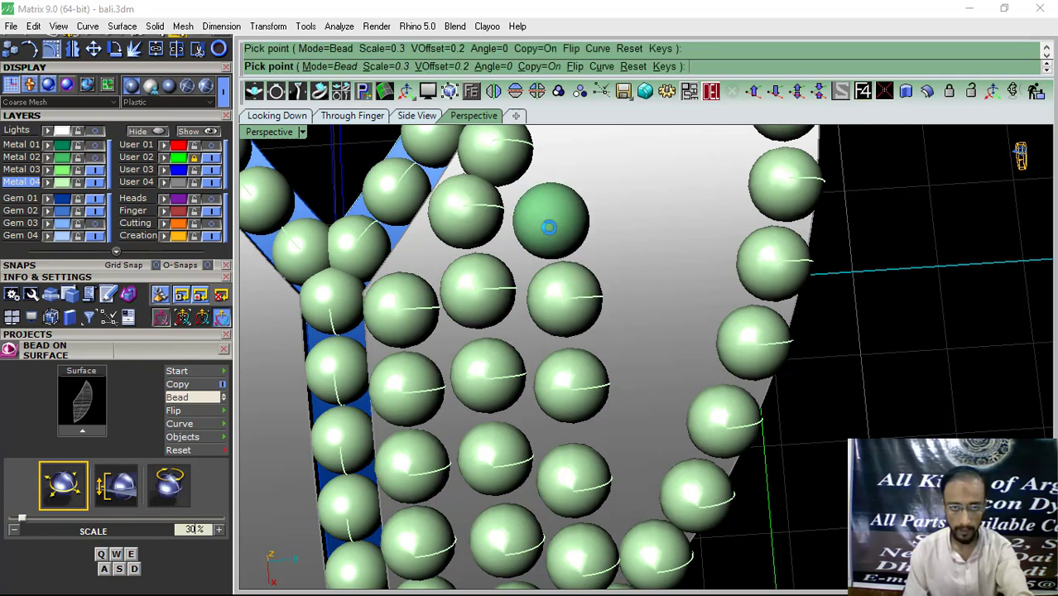
Step: Continue the third bead row upward alongside the right arm's row to the narrow upper part of the panel
scroll(554, 232, "down", 4)
scroll(579, 256, "up", 4)
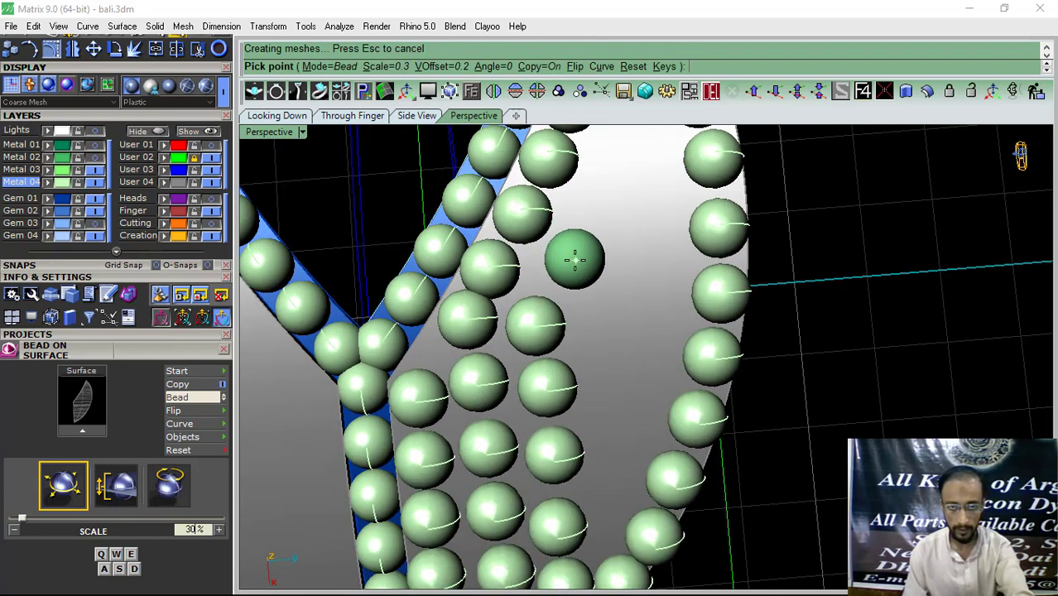
left_click(569, 263)
right_click_drag(578, 244, 569, 308, "shift")
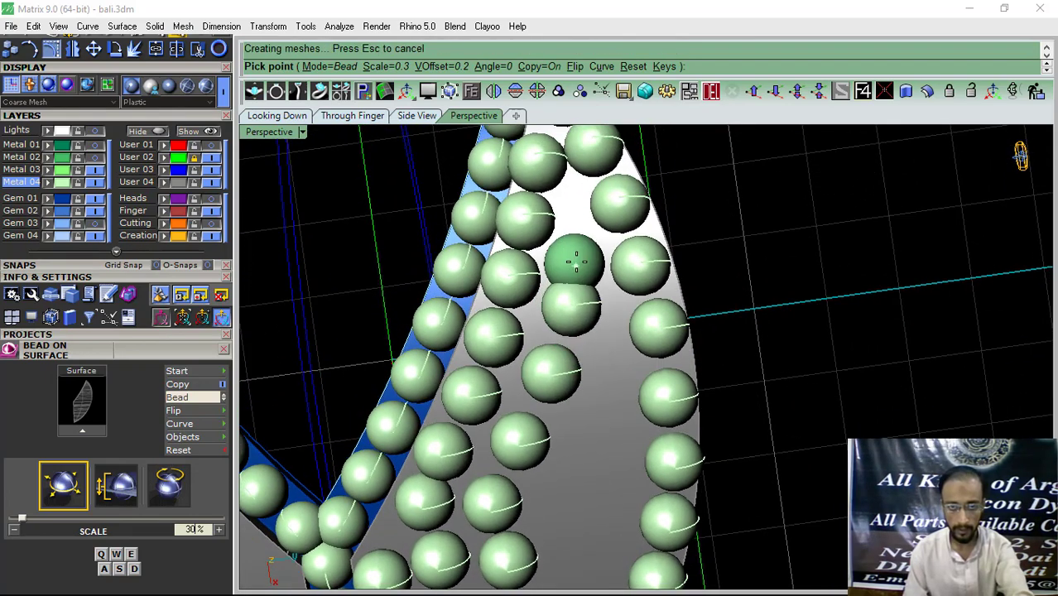
left_click(577, 249)
scroll(575, 218, "down", 7)
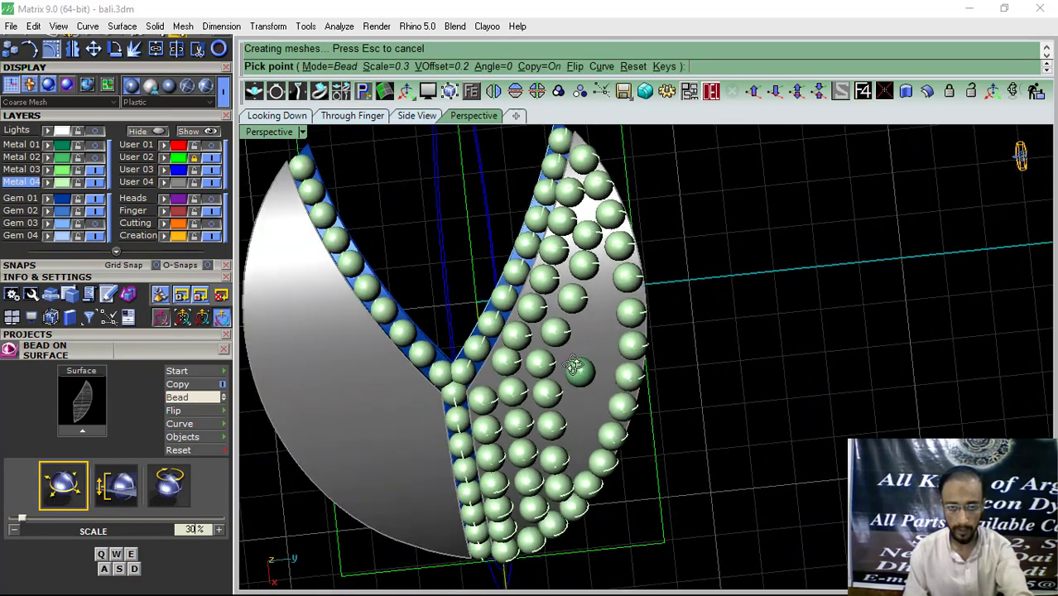
Step: Start filling the gap between the third row and the outer-edge row with beads, working down from the panel's upper part
right_click_drag(578, 371, 599, 270)
scroll(569, 382, "up", 4)
scroll(570, 299, "down", 4)
scroll(600, 269, "up", 5)
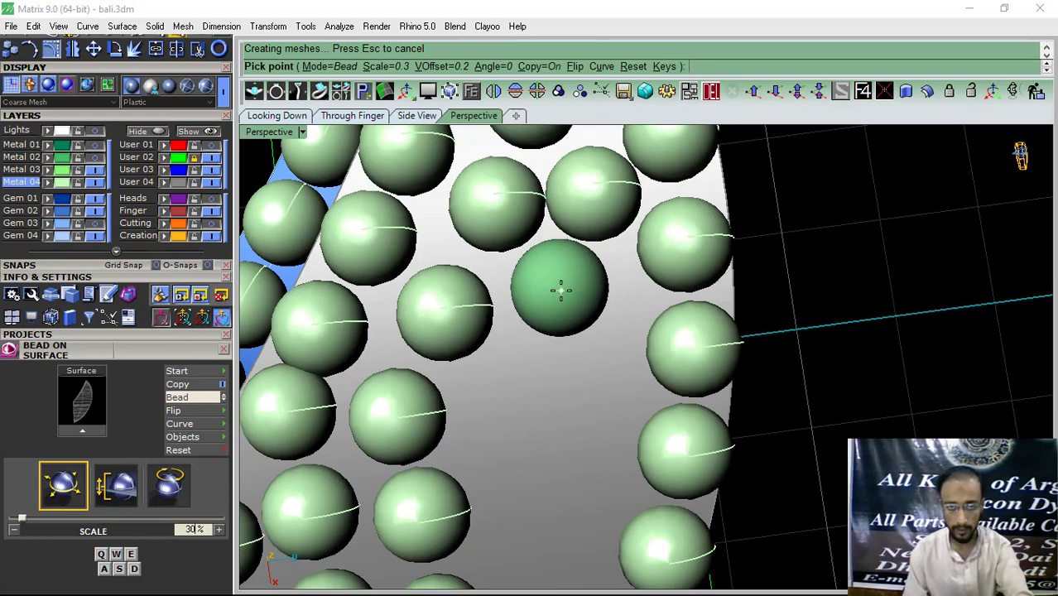
right_click_drag(550, 293, 603, 348)
scroll(603, 347, "up", 4)
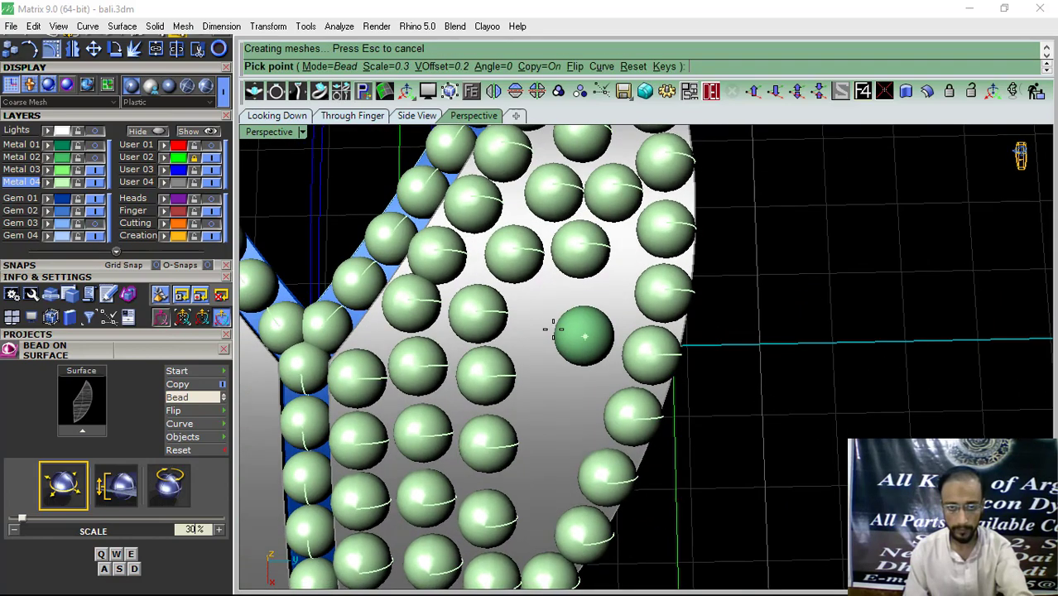
left_click(551, 296)
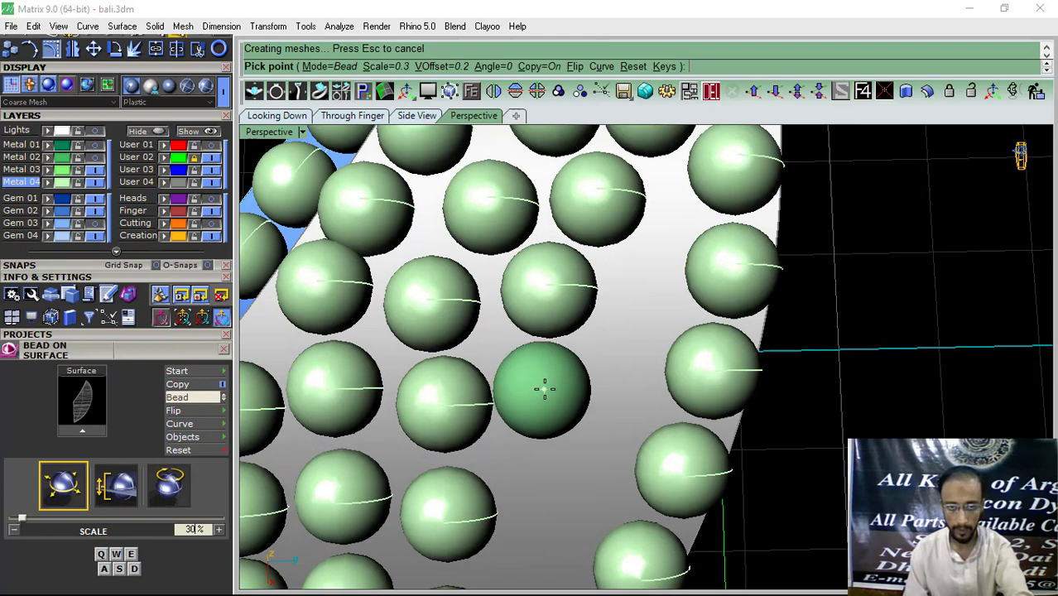
left_click(549, 387)
Step: Fill the rest of the gap with beads down to the lower outer edge and finish the bead placement
scroll(520, 270, "down", 5)
scroll(558, 452, "up", 7)
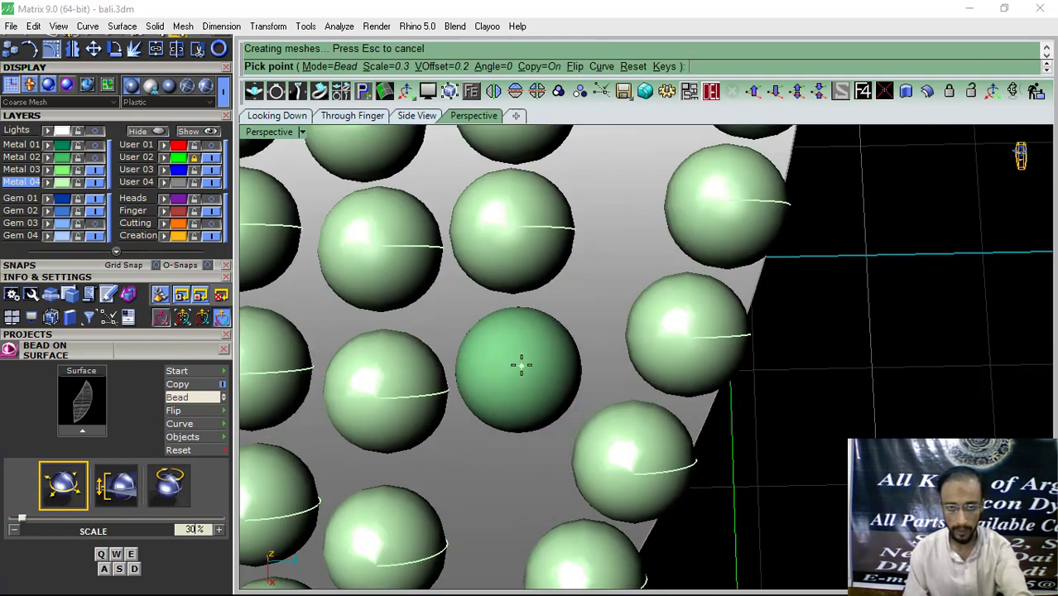
scroll(512, 347, "down", 5)
scroll(505, 435, "up", 2)
left_click(508, 440)
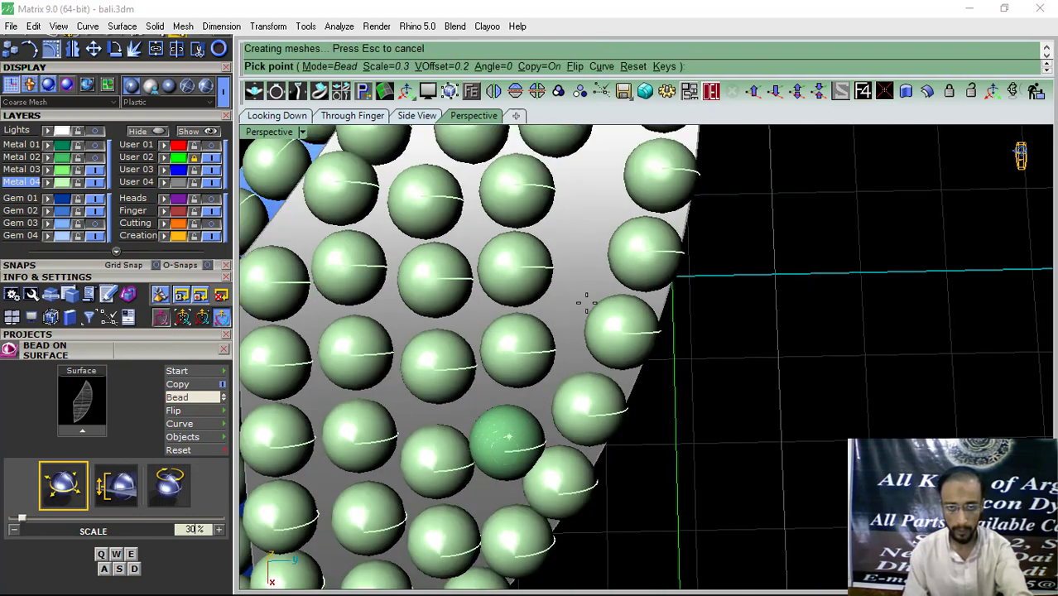
scroll(588, 224, "down", 5)
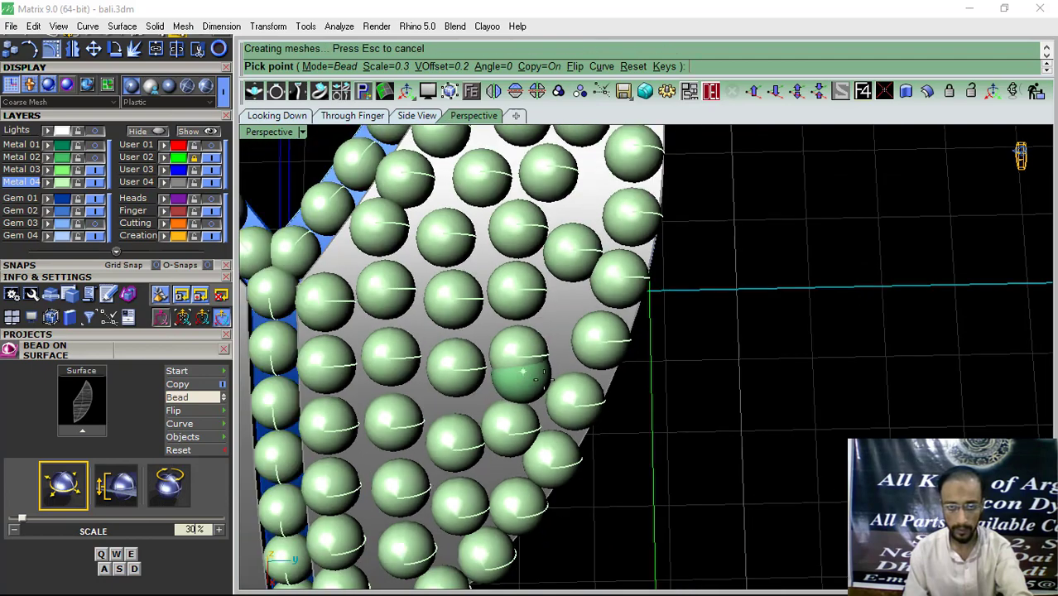
right_click(607, 348)
Step: Select the Metal 04 beads, exclude those on the blue strip, and group the remaining right-panel beads
right_click_drag(611, 409, 644, 350)
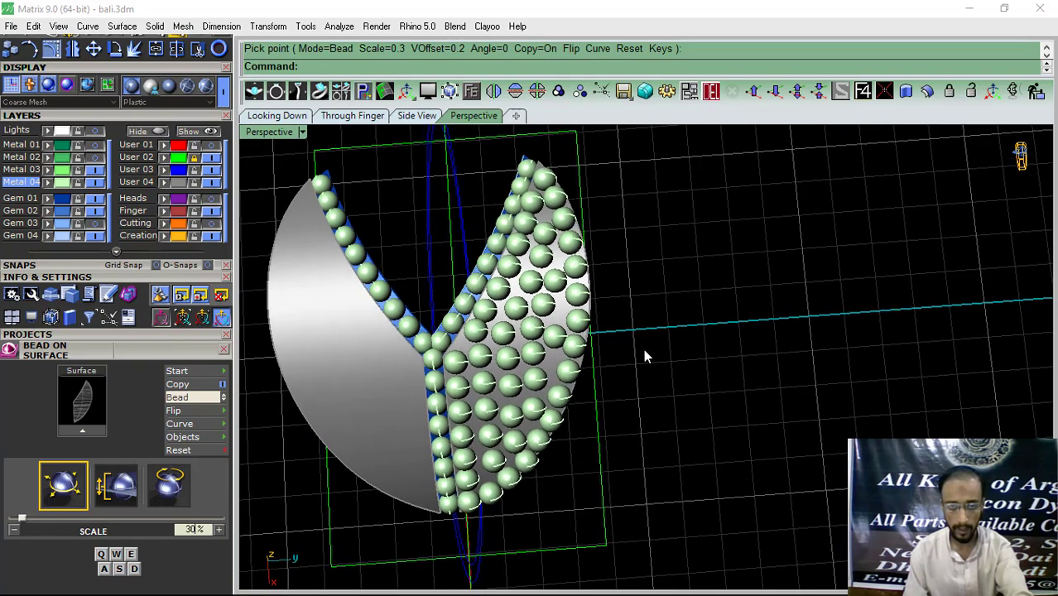
left_click(56, 184)
left_click_drag(333, 313, 333, 312, "ctrl")
left_click(432, 382, "ctrl")
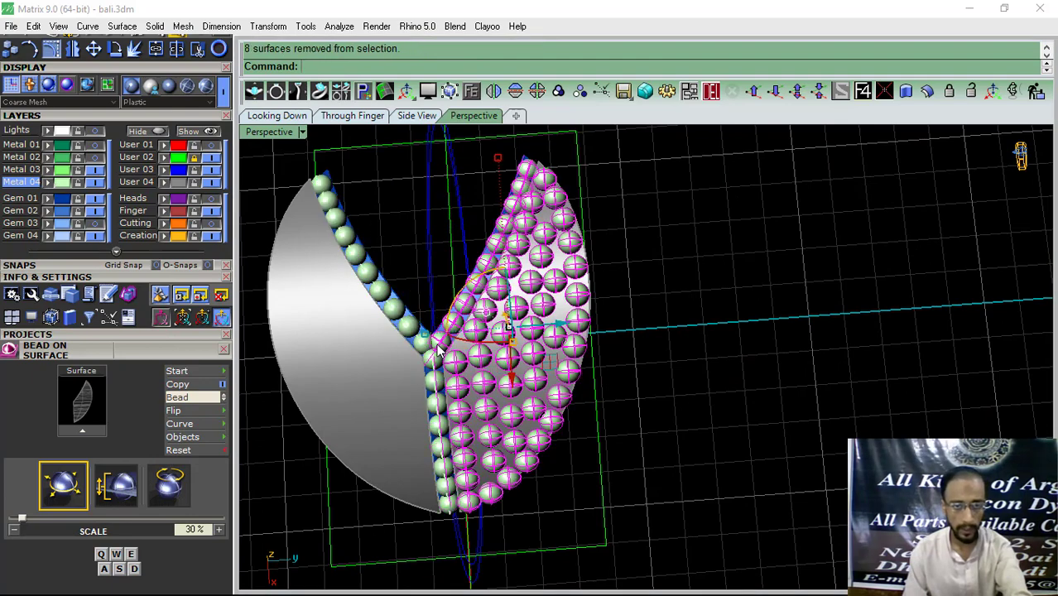
left_click(444, 335, "ctrl")
scroll(535, 151, "up", 6)
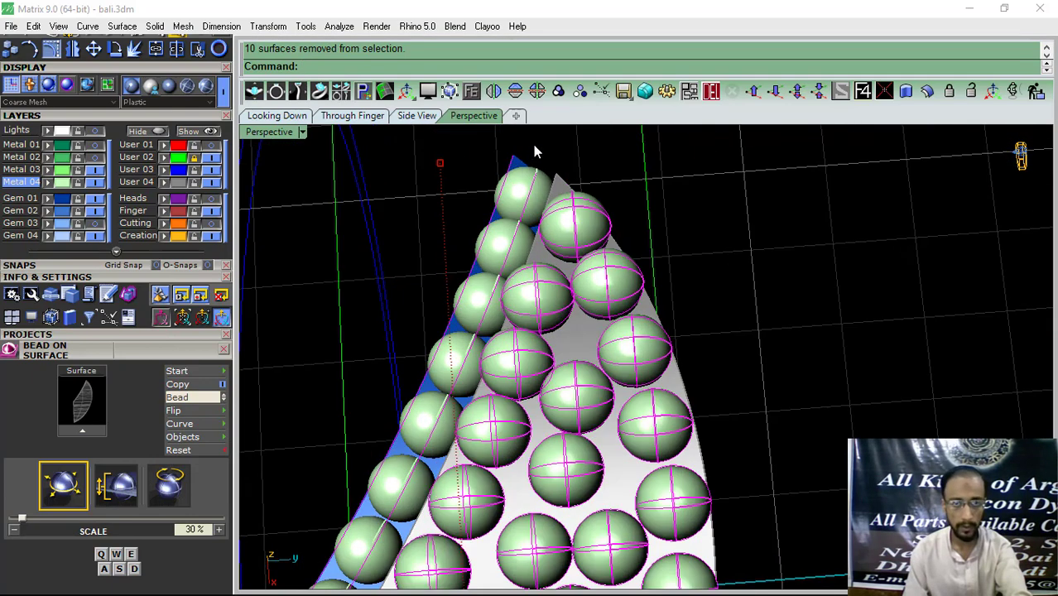
left_click_drag(500, 204, 500, 205, "ctrl")
scroll(582, 147, "down", 6)
left_click(561, 92)
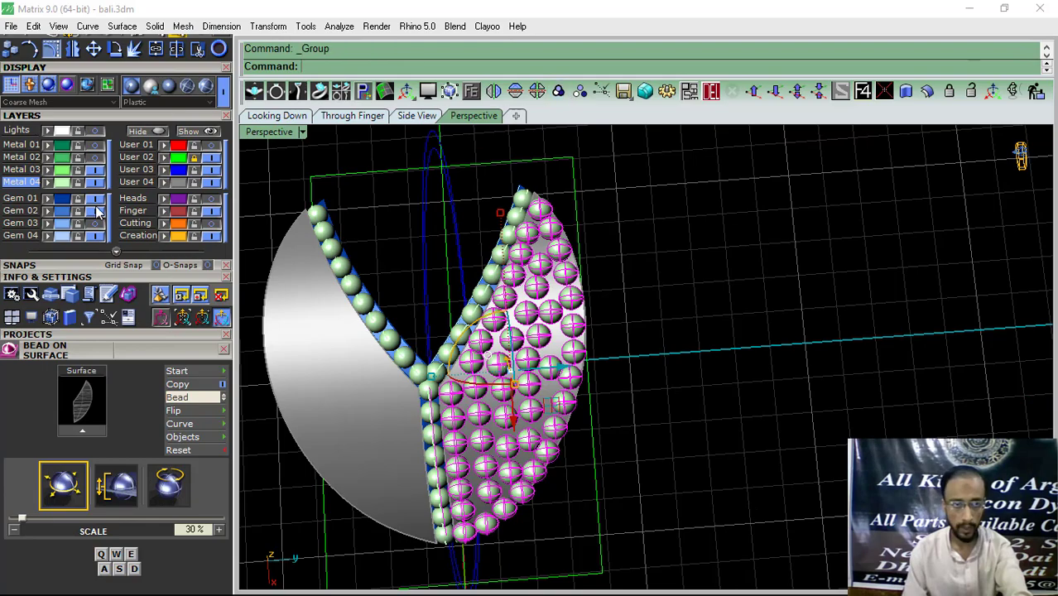
Step: Assign the grouped panel beads to the Finger layer and mirror them onto the left panel
left_click(164, 212)
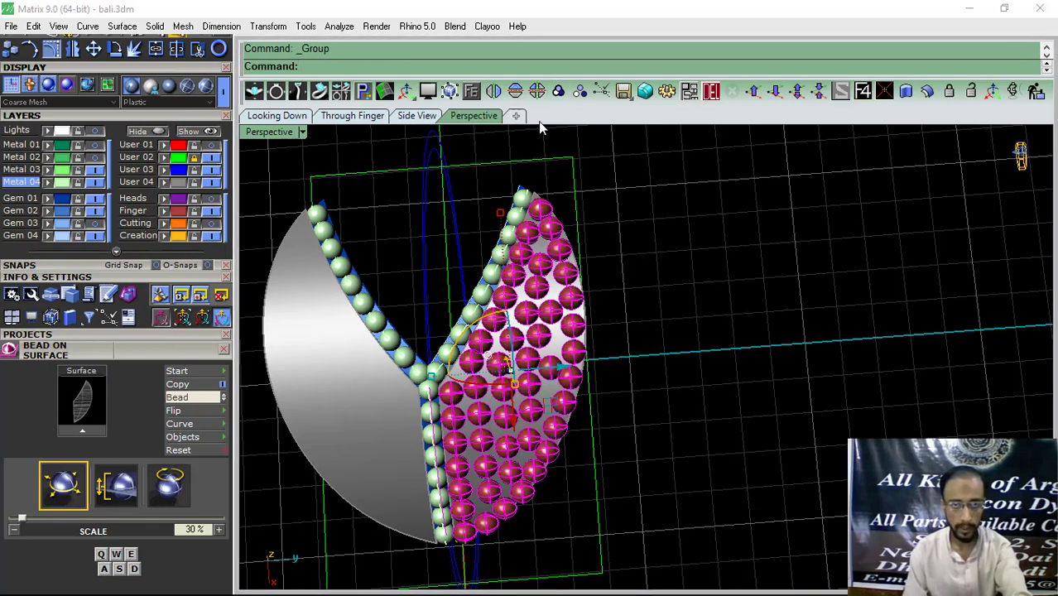
left_click(516, 93)
right_click_drag(504, 420, 642, 353)
scroll(515, 408, "down", 4)
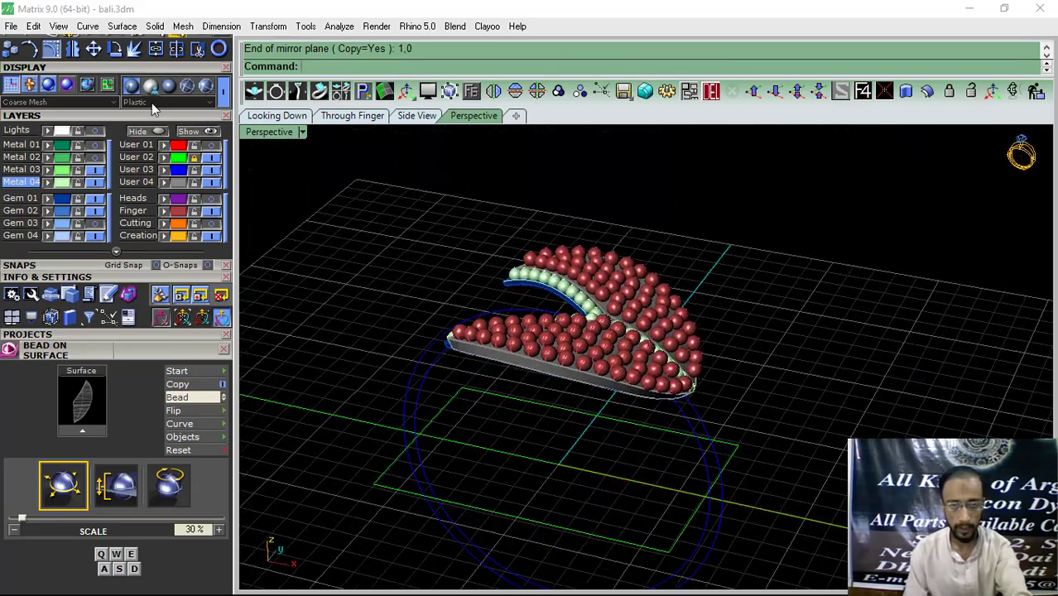
Step: Show the Metal 01 and Gem 03 layers and save the file
left_click(95, 146)
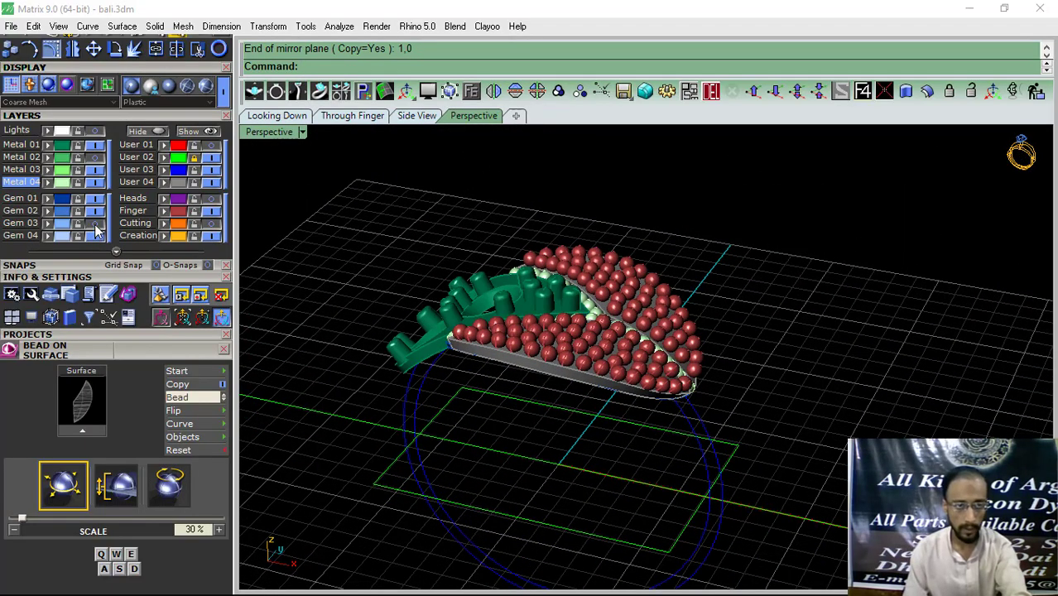
left_click(95, 224)
right_click_drag(581, 236, 524, 253)
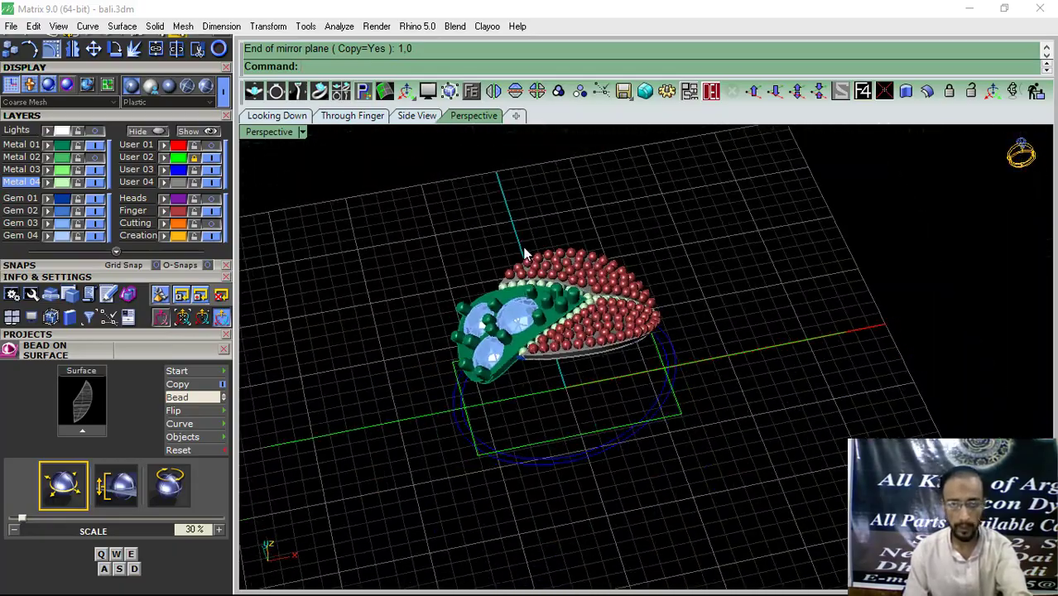
left_click(623, 91)
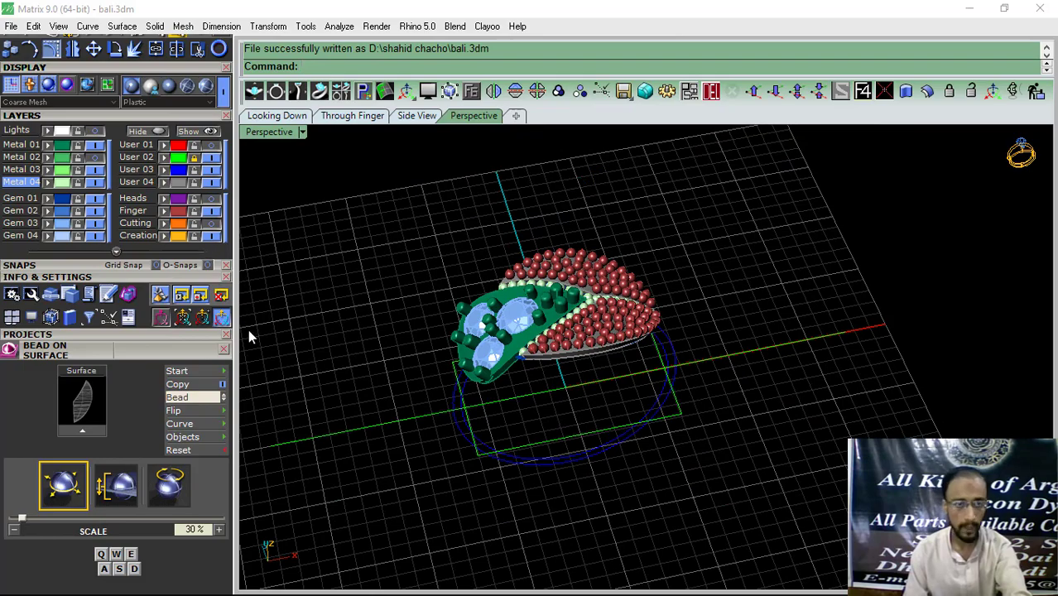
Step: Close the Bead on Surface tool and duplicate the bottom edges of the grey side panel and the green gem base as curves
left_click(226, 350)
right_click_drag(698, 313, 669, 286)
left_click(221, 115)
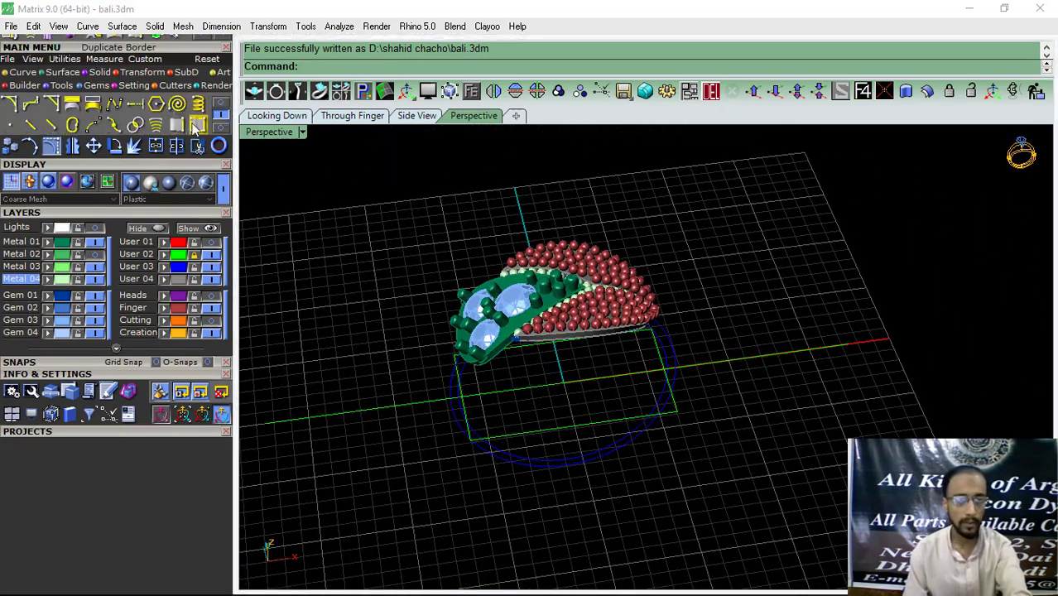
left_click(179, 131)
right_click_drag(637, 348, 718, 207)
scroll(496, 284, "up", 10)
left_click(598, 253)
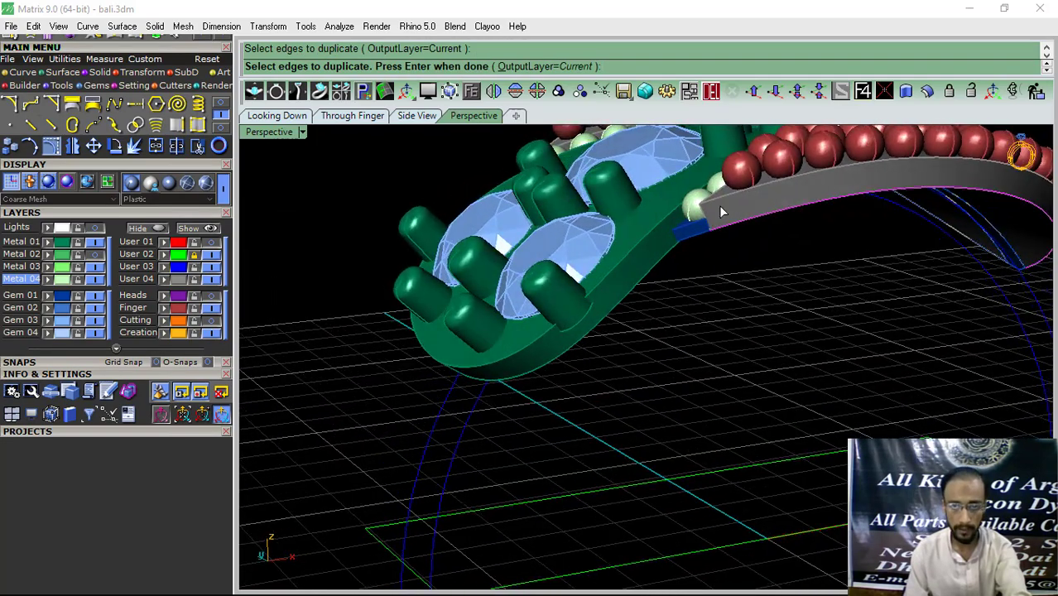
scroll(702, 225, "up", 10)
left_click(703, 255)
scroll(578, 319, "down", 8)
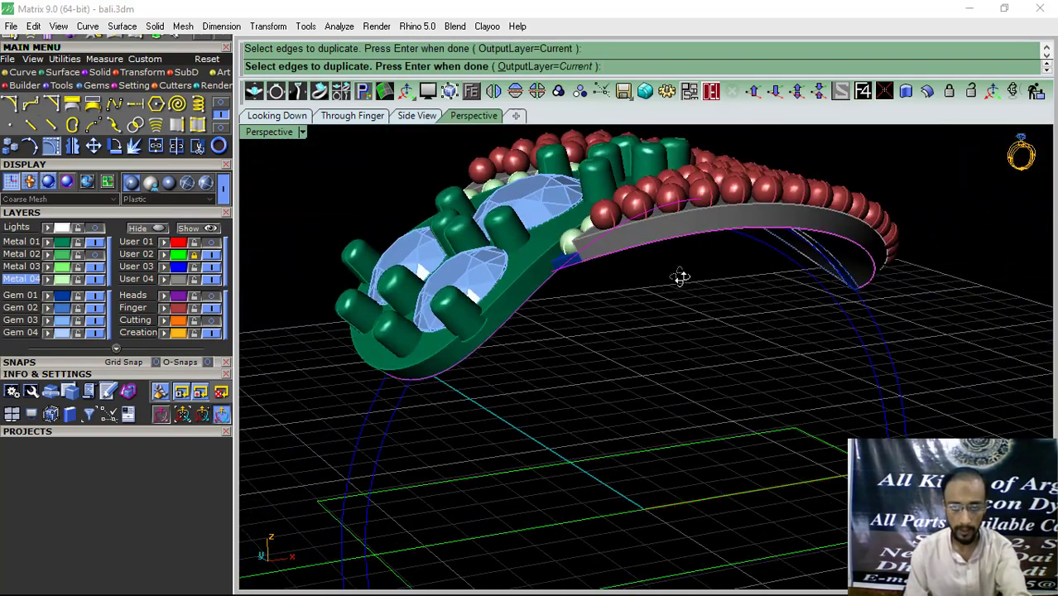
right_click_drag(680, 277, 640, 338)
key("Return")
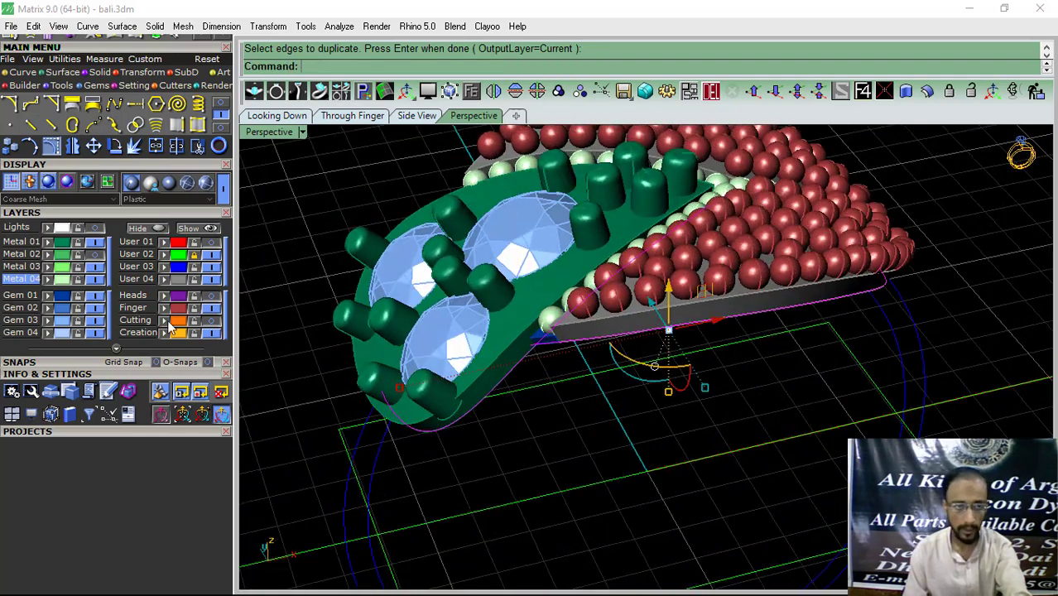
Step: Hide the Gem 03, Metal 01, User 04, Finger, Metal 04 and Gem 01 layers, making Gem 02 the current layer
left_click(98, 323)
left_click(100, 254)
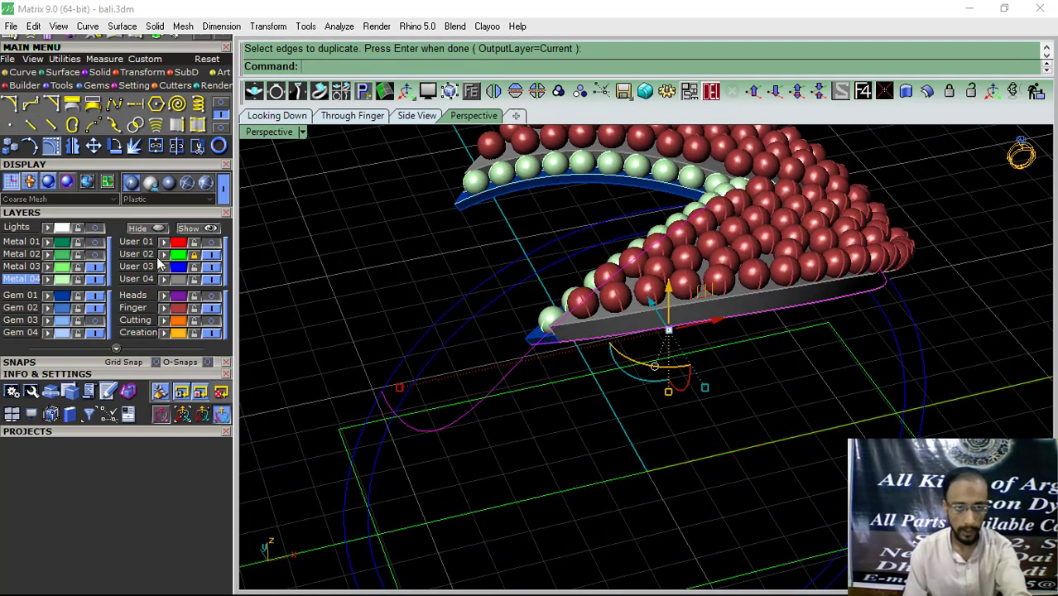
left_click(213, 279)
left_click(210, 308)
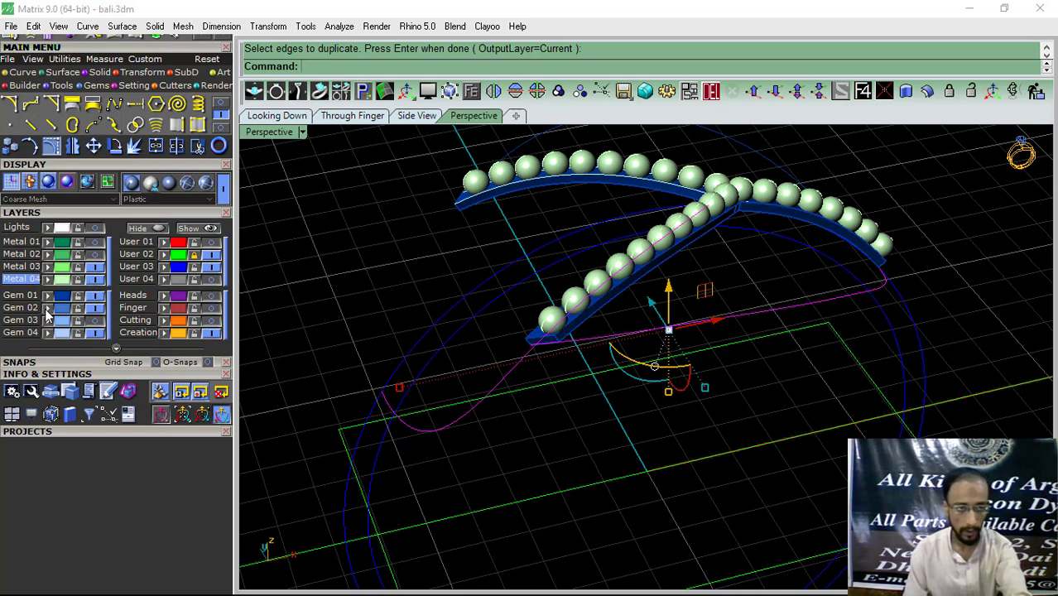
left_click(96, 281)
left_click(95, 296)
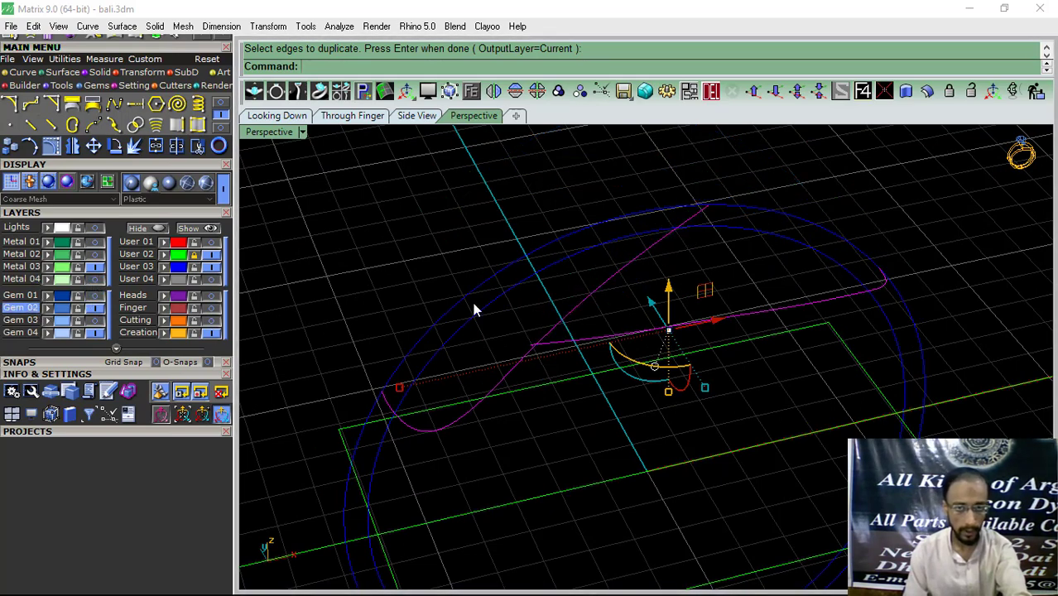
Step: Trim away the overlapping ends of the two duplicated edge curves beyond the point where they cross
scroll(472, 307, "down", 7)
right_click_drag(579, 364, 579, 396)
right_click_drag(530, 331, 557, 409)
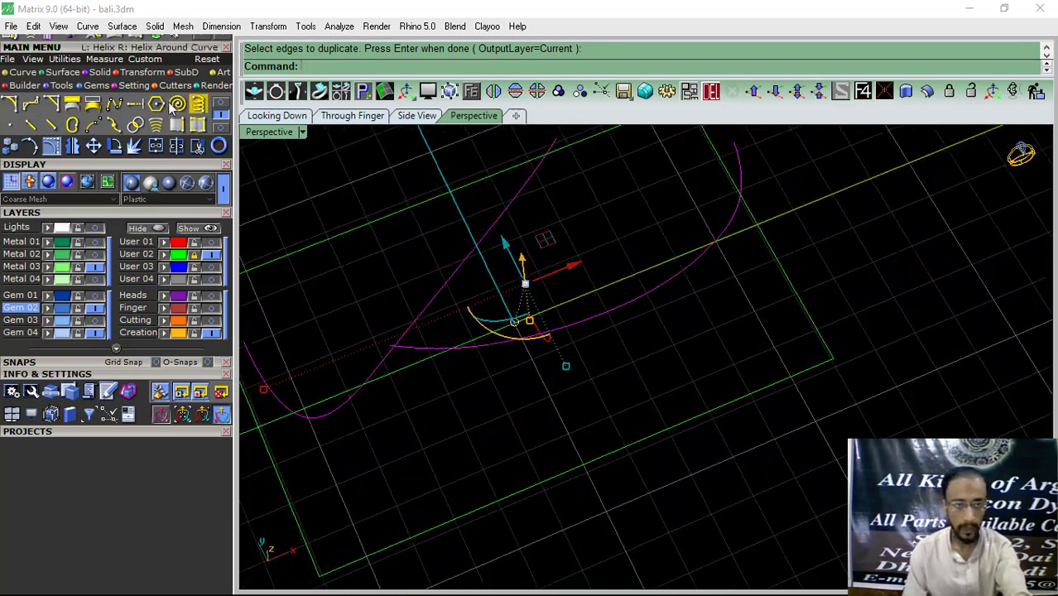
left_click(197, 145)
left_click(458, 262)
scroll(390, 334, "up", 5)
left_click(389, 331)
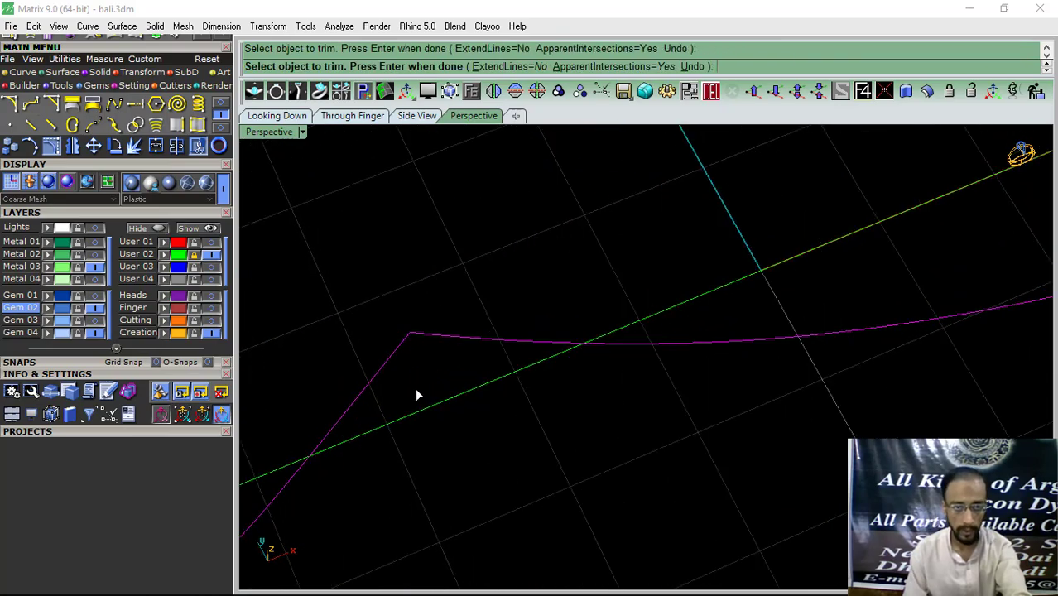
scroll(617, 329, "down", 6)
right_click_drag(617, 329, 572, 349)
right_click(571, 350)
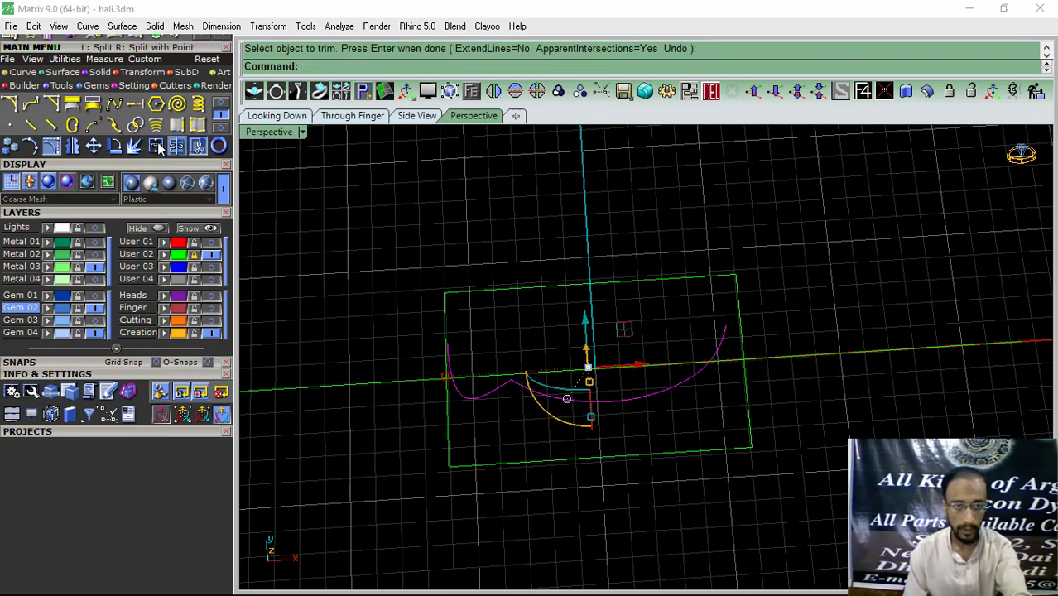
Step: Try to join the two trimmed curves and inspect the gap between their ends at the corner
left_click(157, 145)
left_click(536, 397)
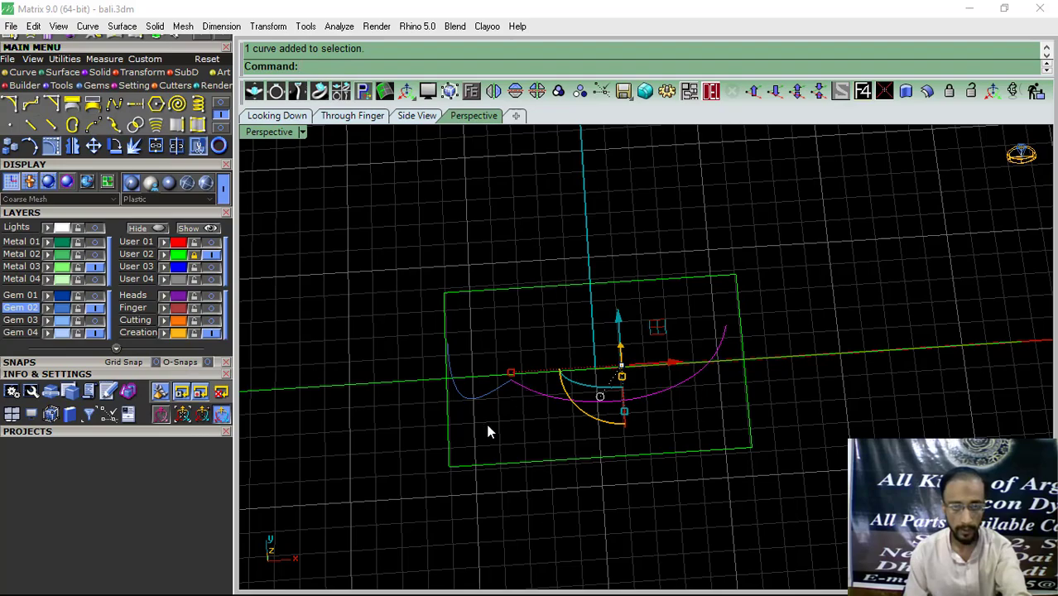
right_click_drag(488, 425, 556, 334)
scroll(557, 334, "up", 6)
scroll(513, 316, "up", 6)
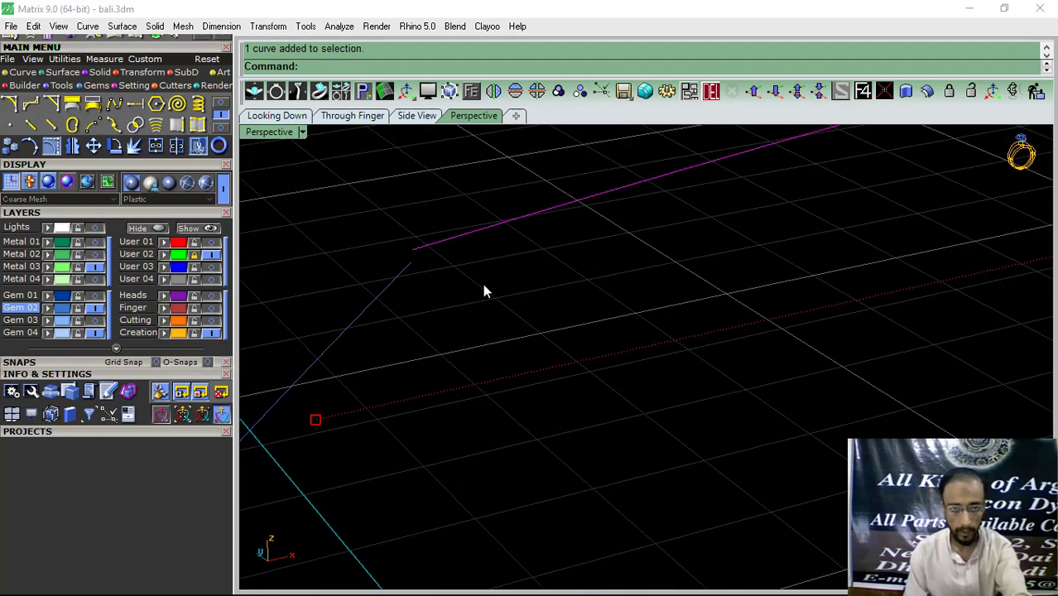
Step: Display the long curve's control points, move its end point toward the short curve's end, and turn on object snaps
left_click(52, 146)
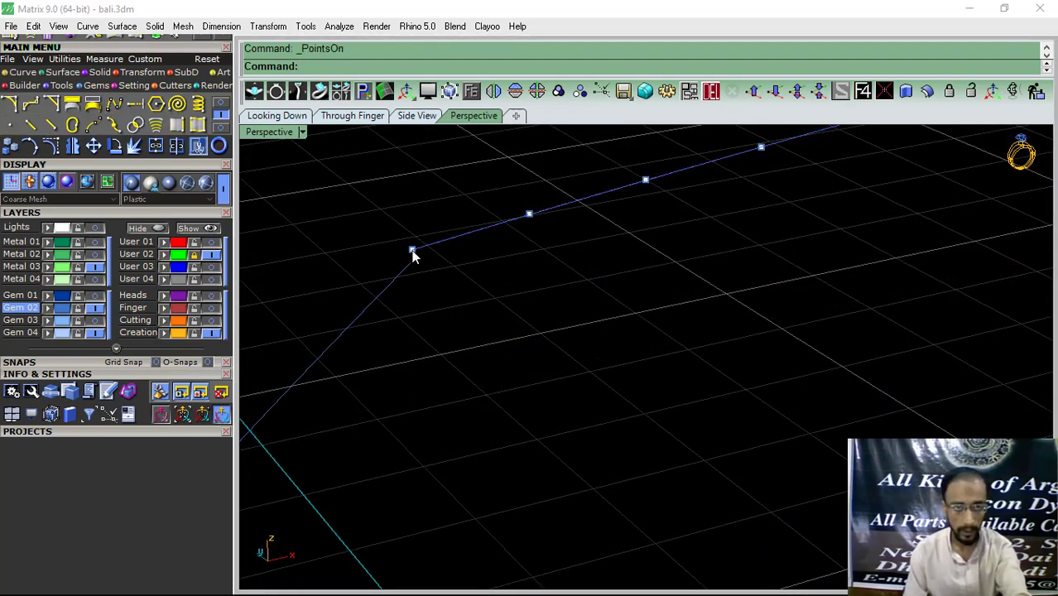
left_click_drag(413, 255, 424, 274)
left_click(437, 304)
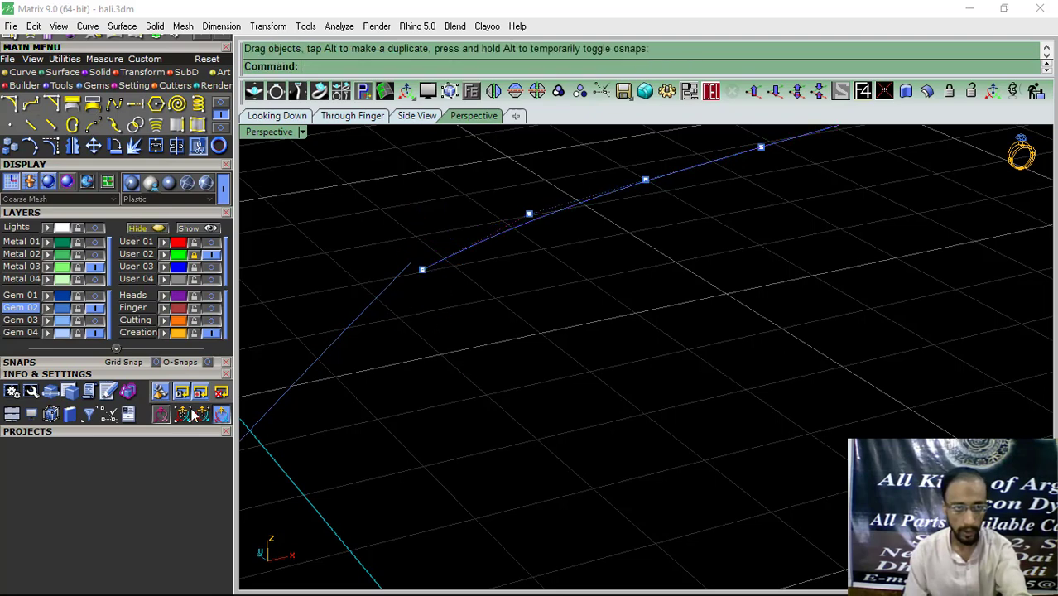
left_click(71, 365)
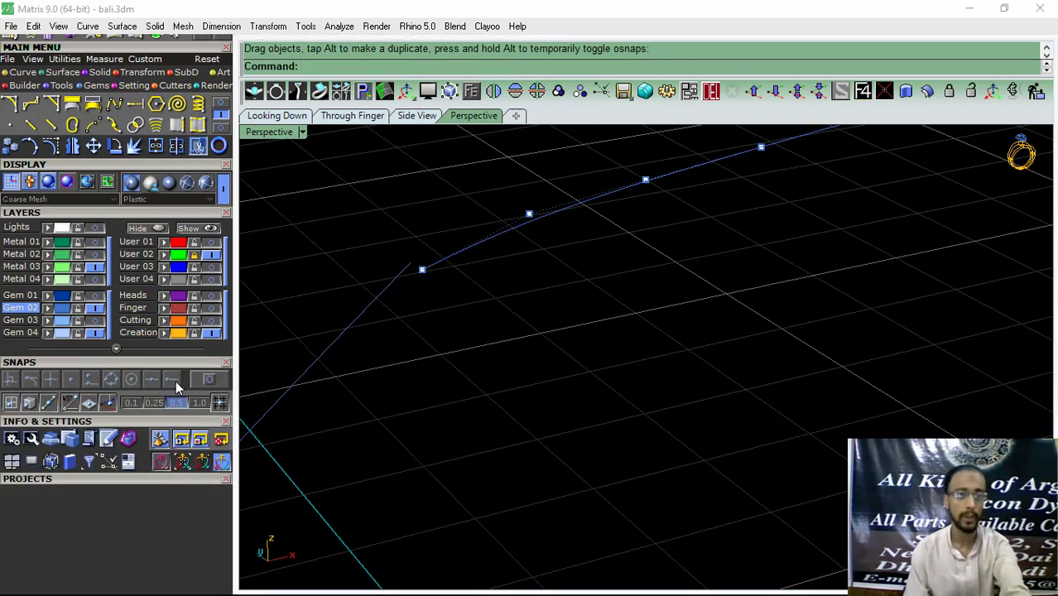
left_click(207, 381)
Step: Snap the long curve's end control point onto the short curve's end to close the gap, and turn the control points off
scroll(447, 286, "up", 3)
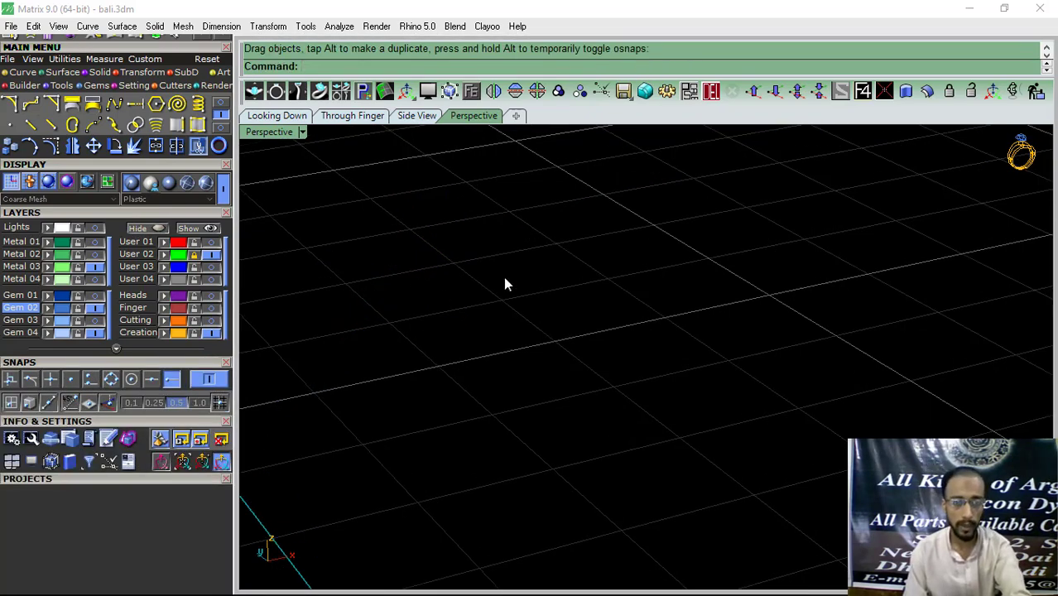
scroll(503, 277, "down", 2)
left_click(431, 242)
left_click_drag(431, 243, 406, 229)
scroll(418, 273, "down", 6)
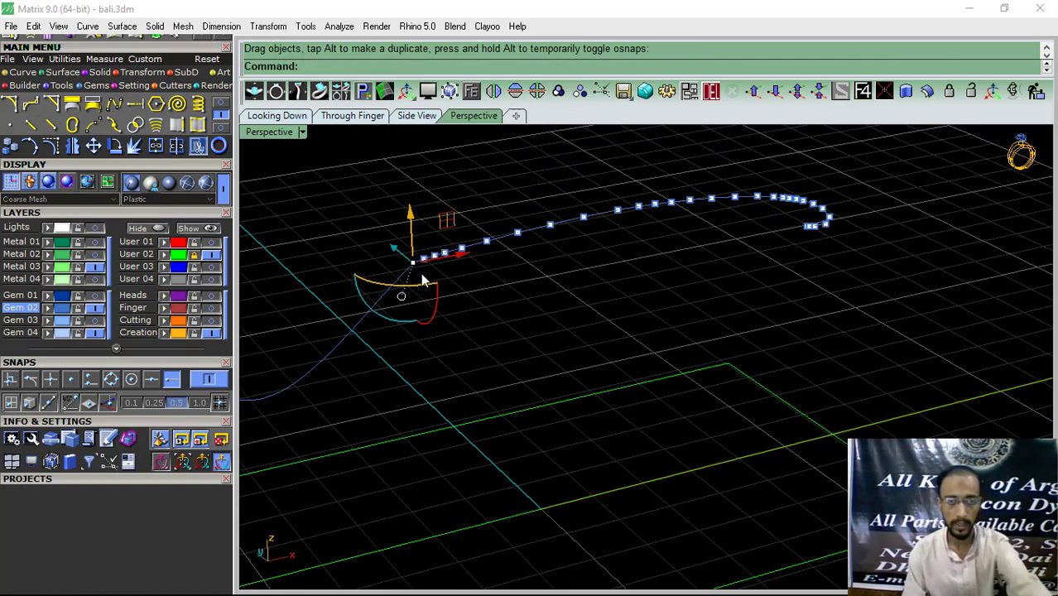
left_click(463, 199)
key("Escape")
Step: Join the long and short curves into one open curve and mirror a copy to the opposite side of the ring
left_click_drag(463, 205, 414, 263)
left_click(156, 146)
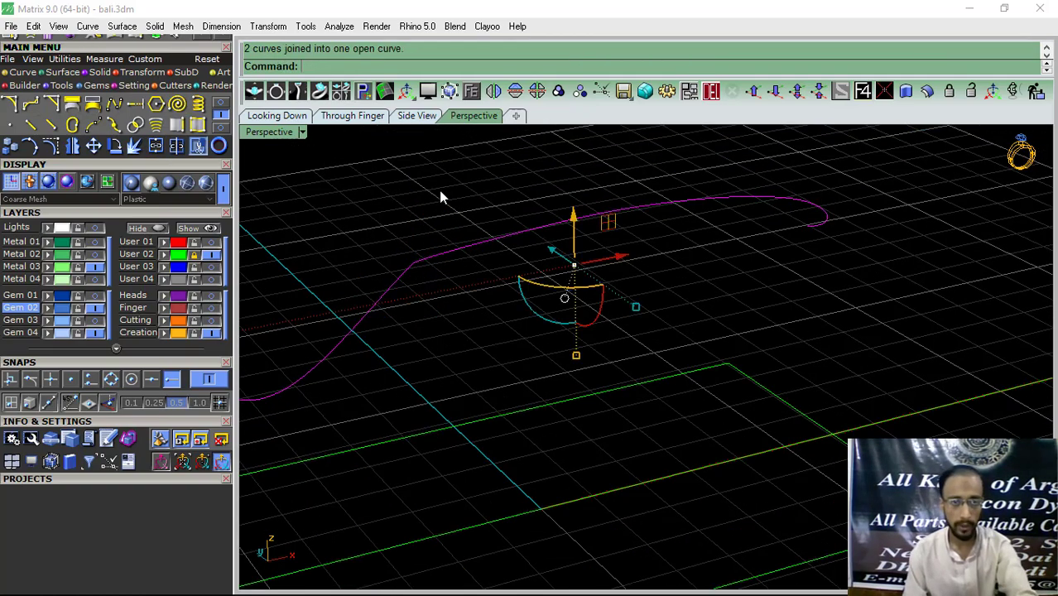
left_click_drag(452, 215, 418, 286)
left_click(514, 91)
scroll(527, 234, "down", 6)
right_click_drag(534, 248, 669, 354)
right_click_drag(747, 259, 451, 332)
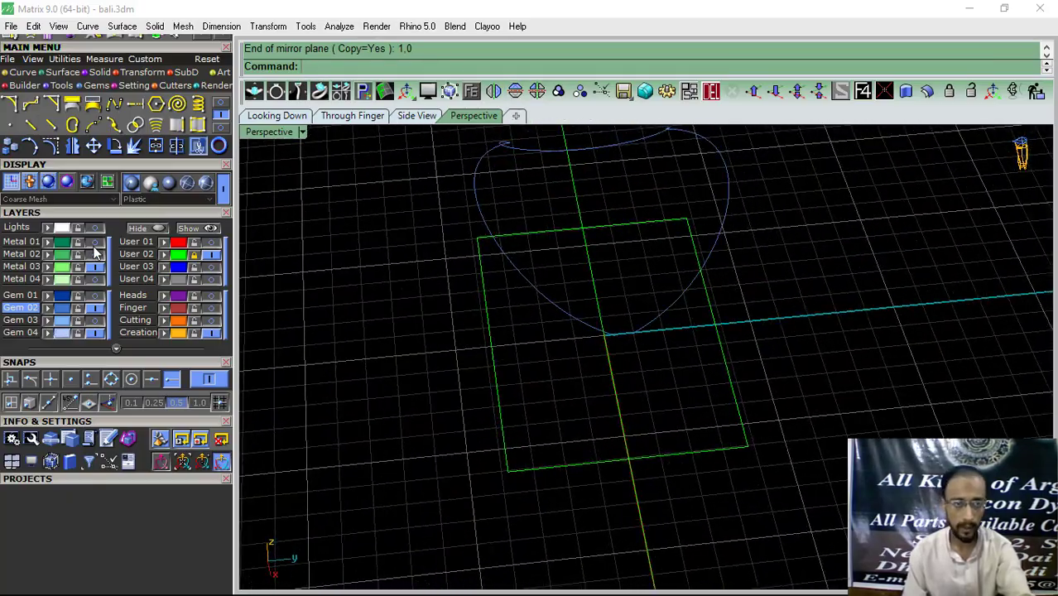
Step: Show the User 04 layer to compare the side panels with the curve ends, and hide it again
left_click(211, 280)
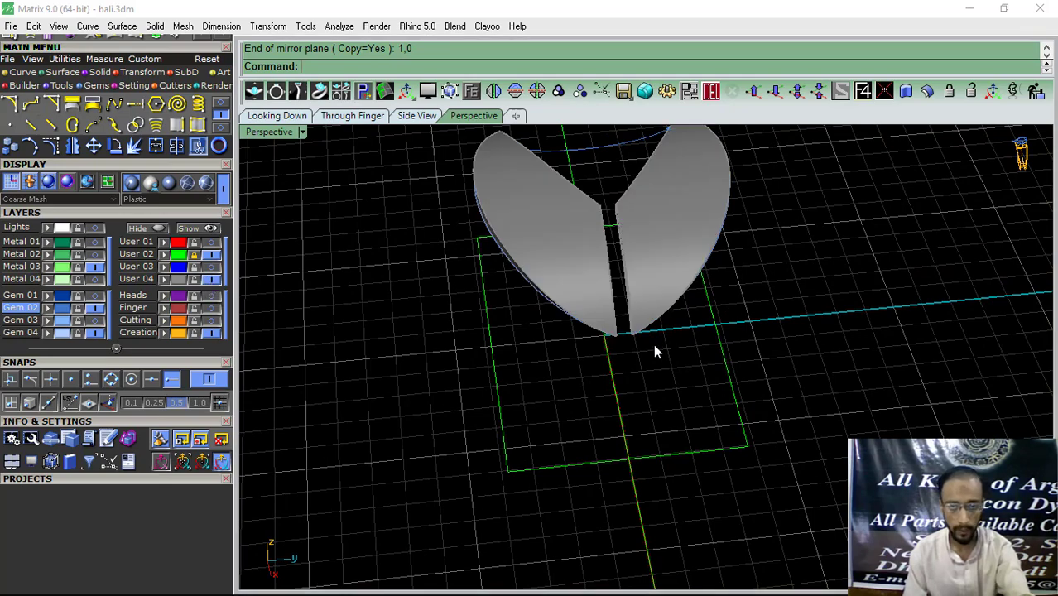
scroll(654, 346, "up", 3)
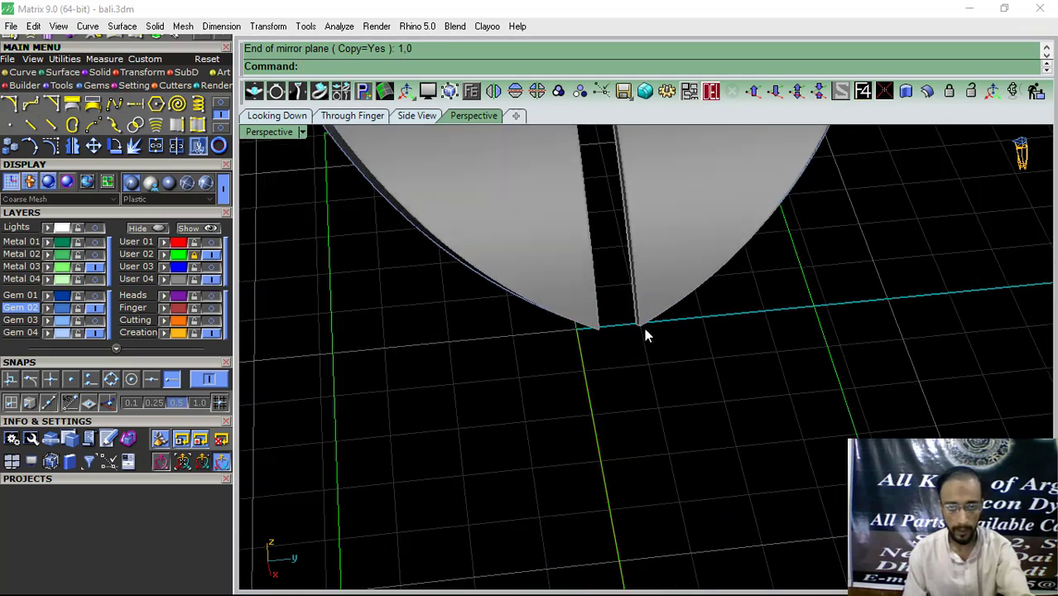
left_click(210, 281)
Step: Bridge the gap between the mirrored curves' facing ends with a Quick Curve Blend using curvature continuity
left_click(221, 108)
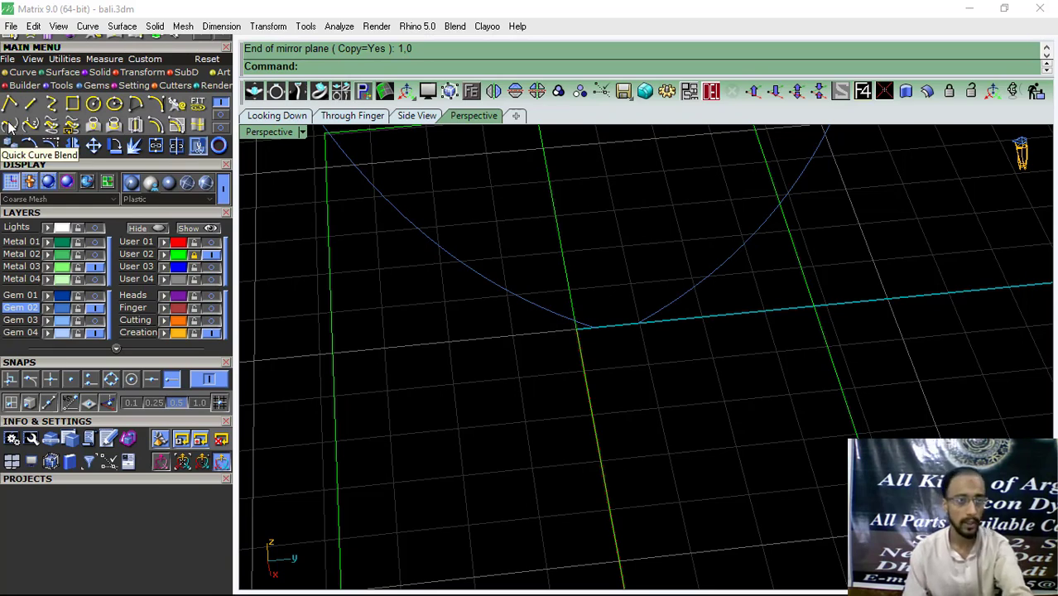
left_click(10, 126)
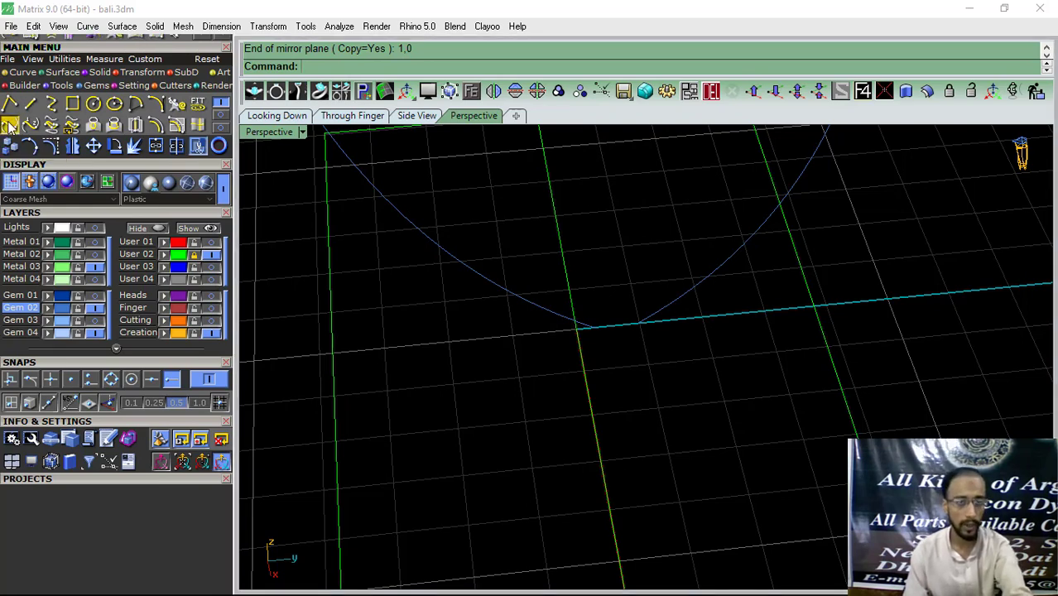
left_click(588, 329)
left_click(659, 321)
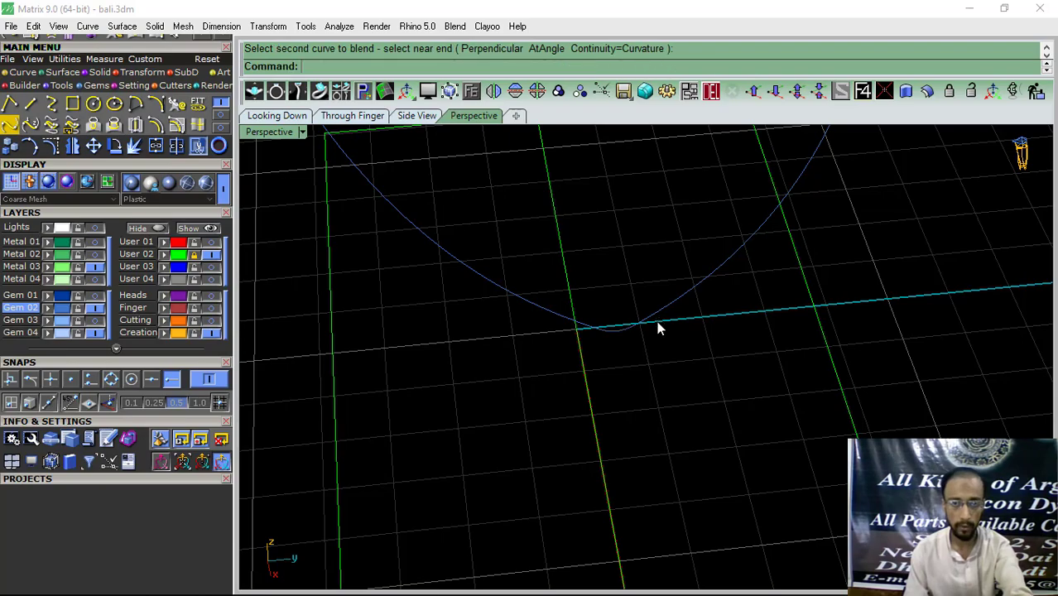
Step: Join the two mirrored curves and the blend into one closed outline
scroll(630, 338, "down", 4)
right_click_drag(631, 338, 654, 374)
left_click_drag(638, 404, 554, 343)
scroll(538, 346, "down", 3)
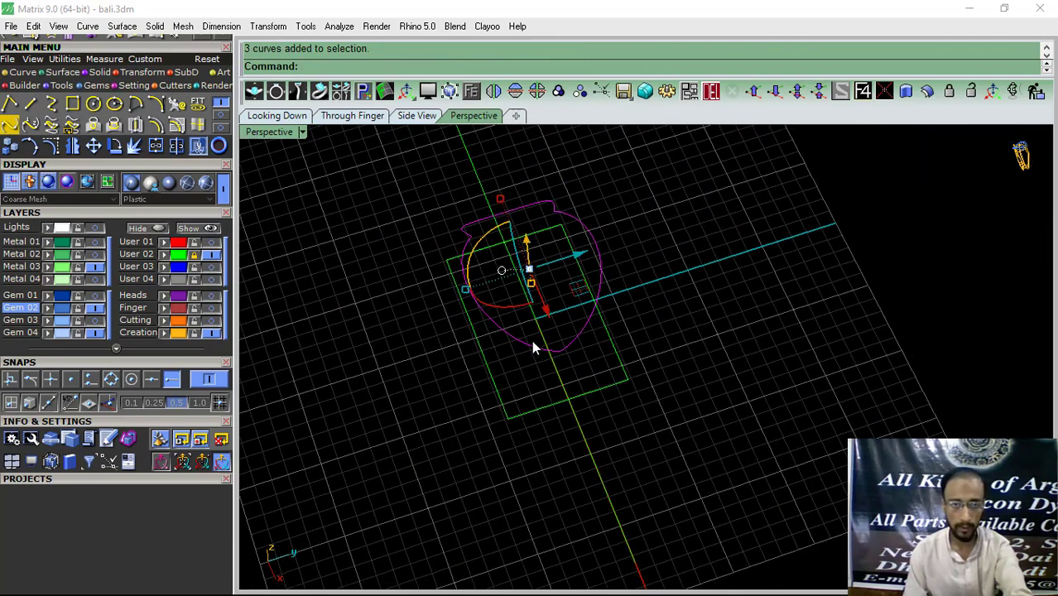
left_click(155, 145)
left_click(529, 247)
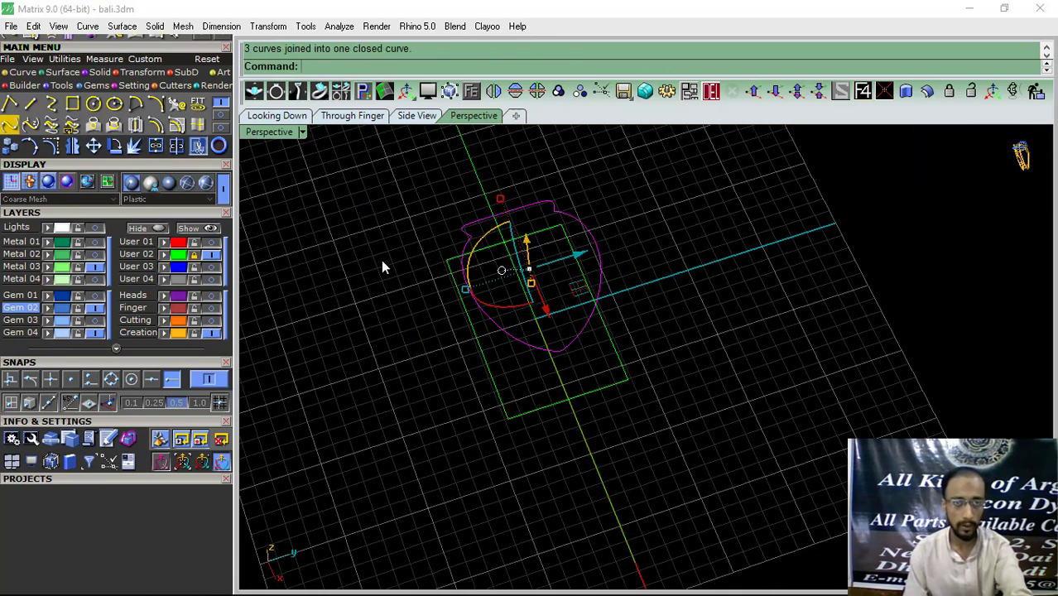
right_click_drag(382, 267, 563, 360)
scroll(464, 338, "up", 3)
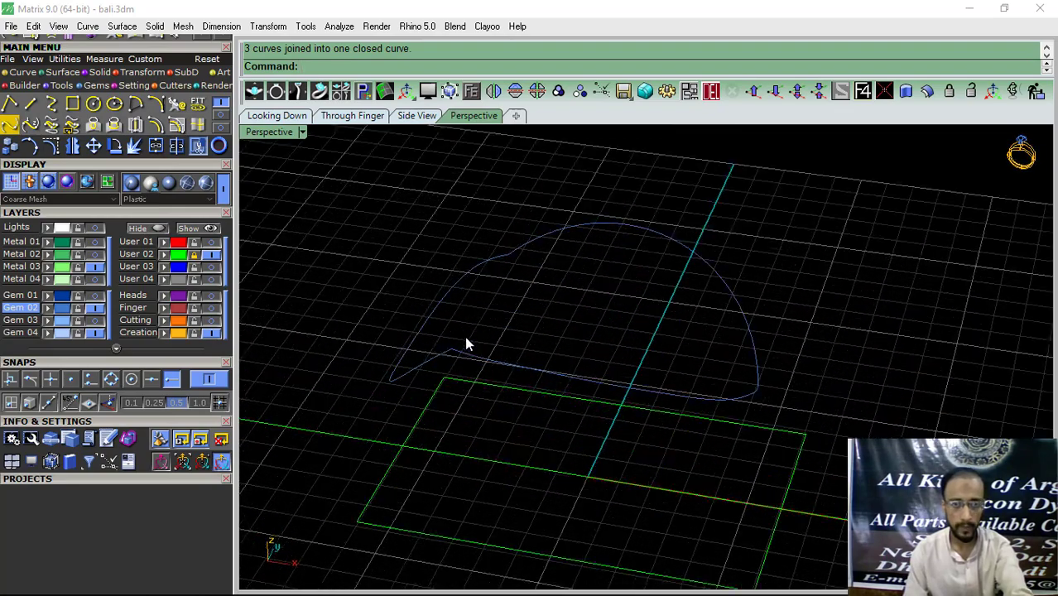
Step: Try to fill the closed outline with a Patch surface and undo it
left_click(468, 351)
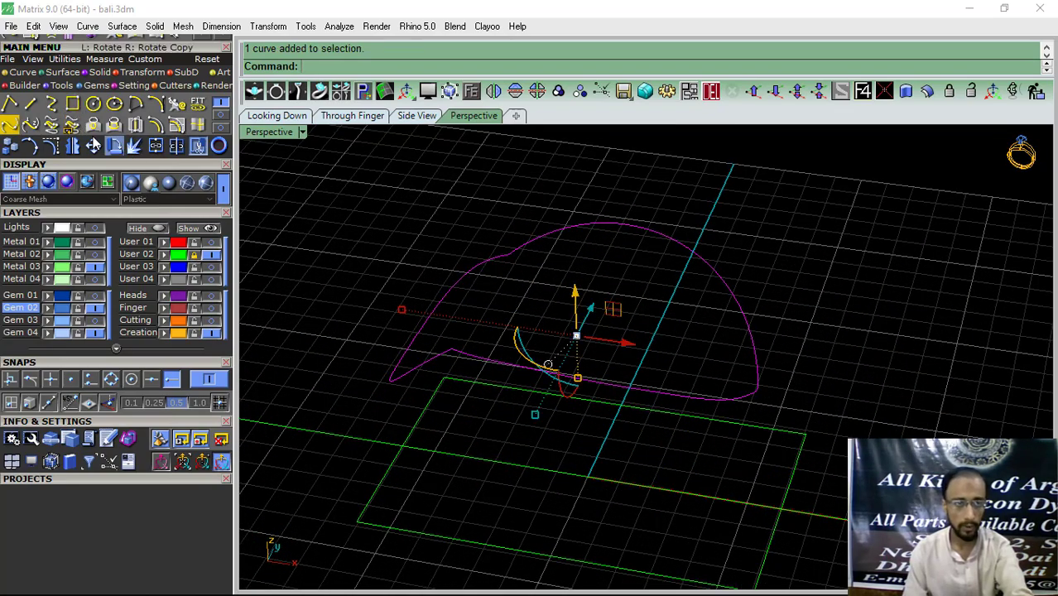
left_click(55, 73)
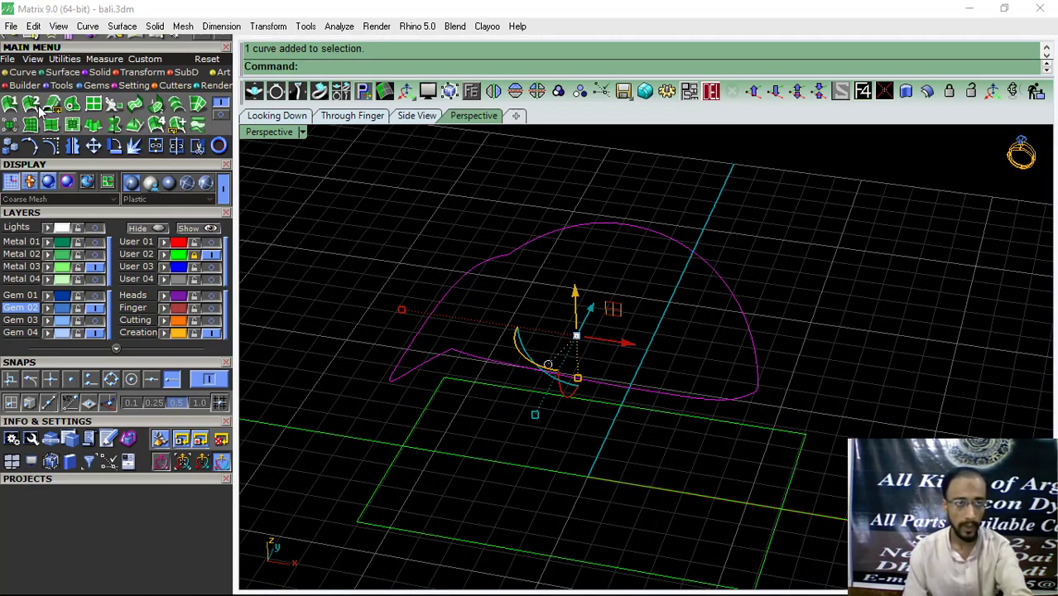
left_click(30, 124)
right_click_drag(372, 243, 590, 283)
key("ctrl+z")
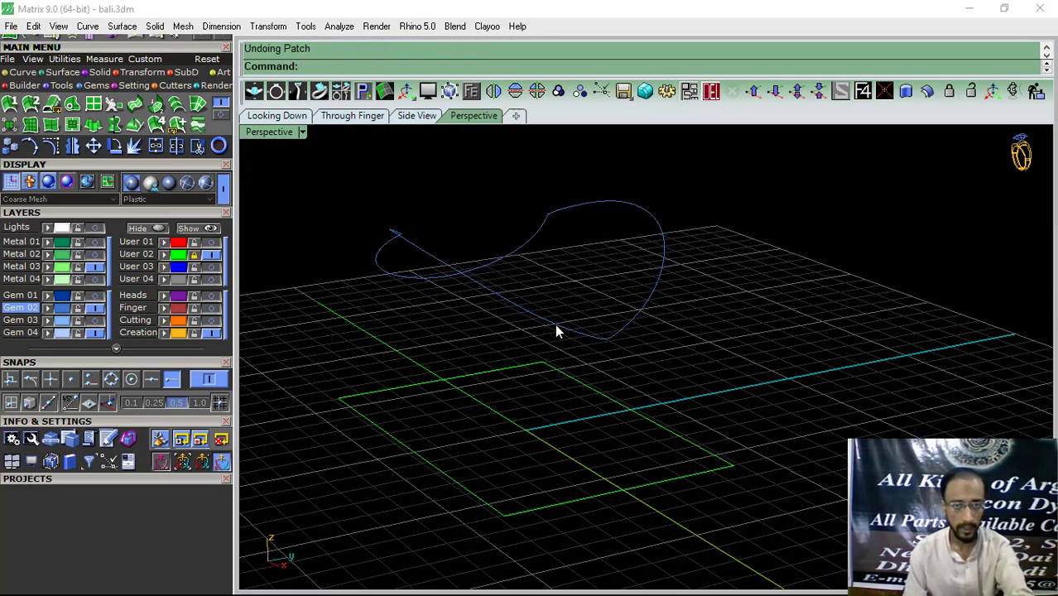
left_click(556, 328)
left_click(176, 145)
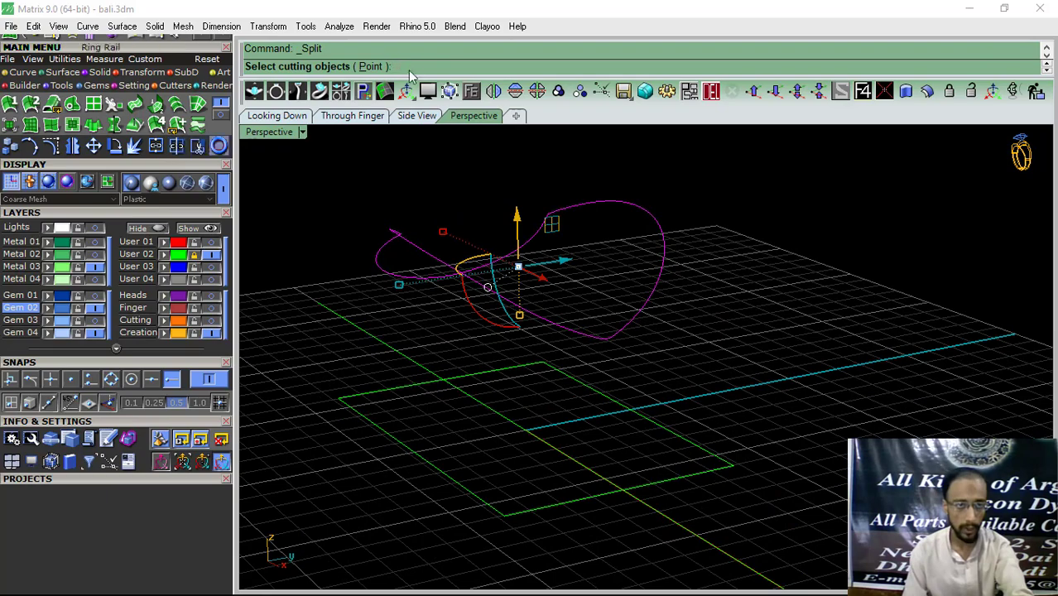
left_click(370, 67)
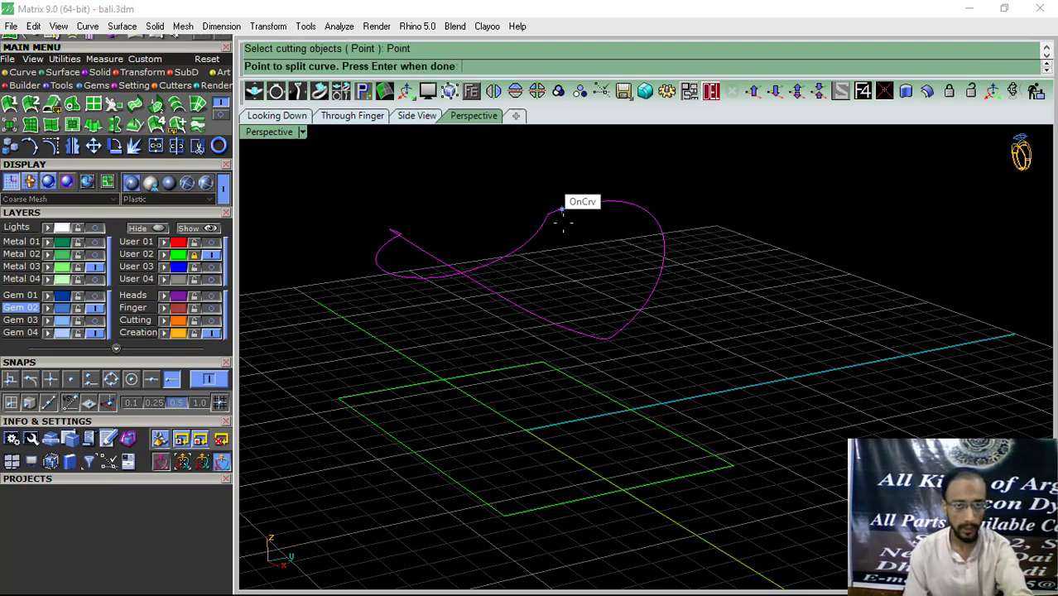
right_click(479, 338)
right_click_drag(623, 221, 574, 283)
Step: Split the closed outline at four points, at the middle of each end and of each long side
right_click(575, 283)
left_click(371, 67)
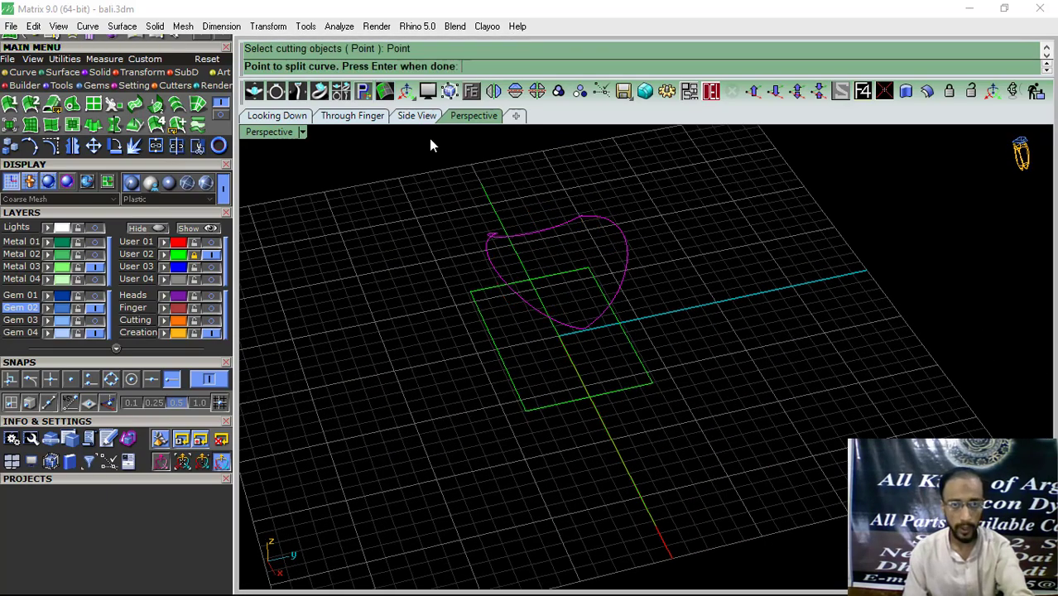
scroll(520, 241, "up", 6)
left_click(534, 228)
scroll(452, 218, "down", 4)
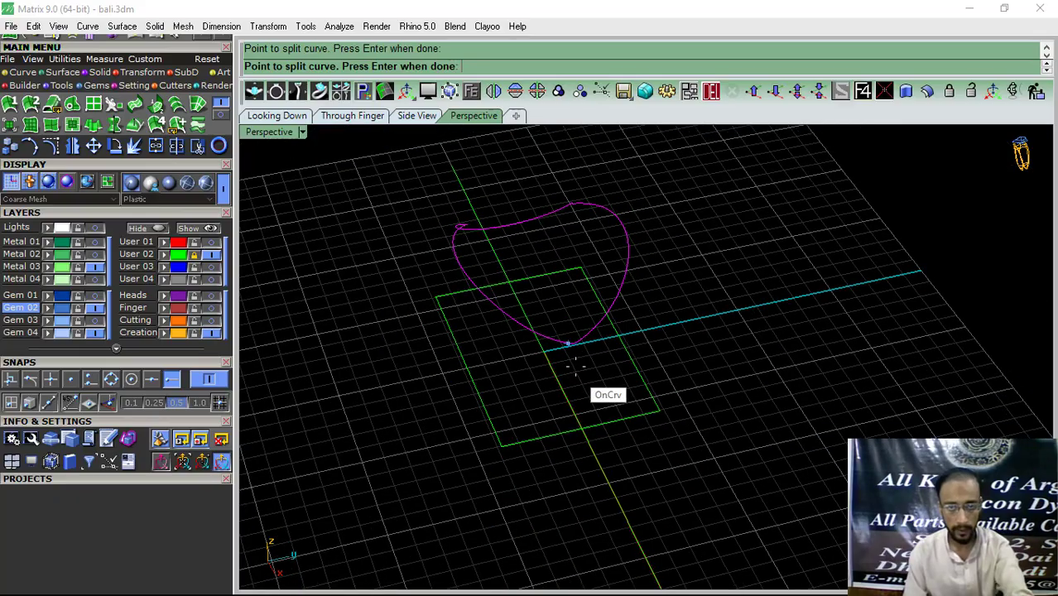
scroll(575, 370, "up", 3)
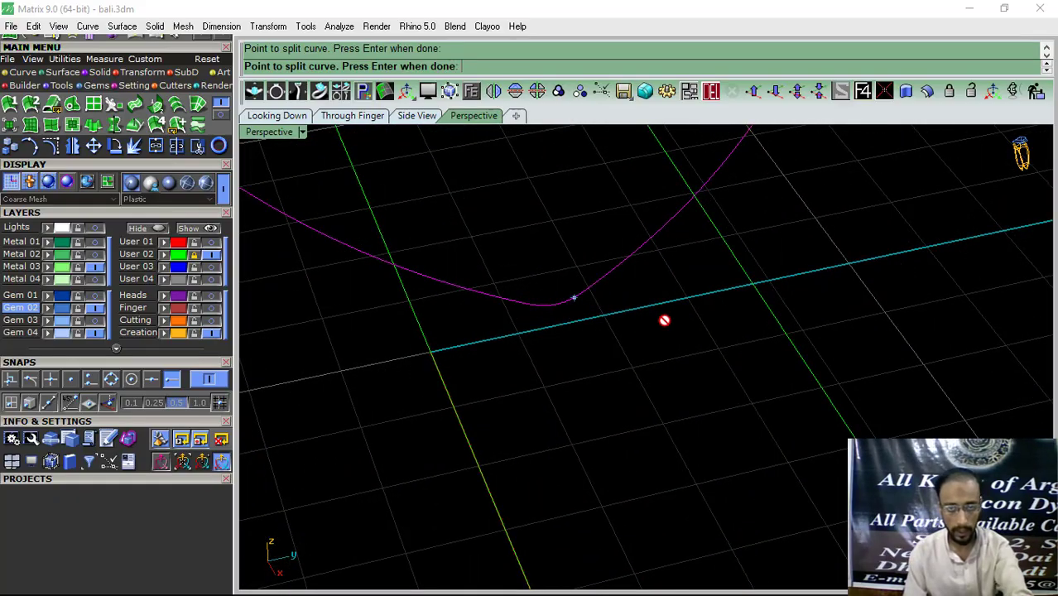
scroll(663, 320, "down", 8)
right_click_drag(503, 307, 676, 357)
scroll(611, 359, "up", 2)
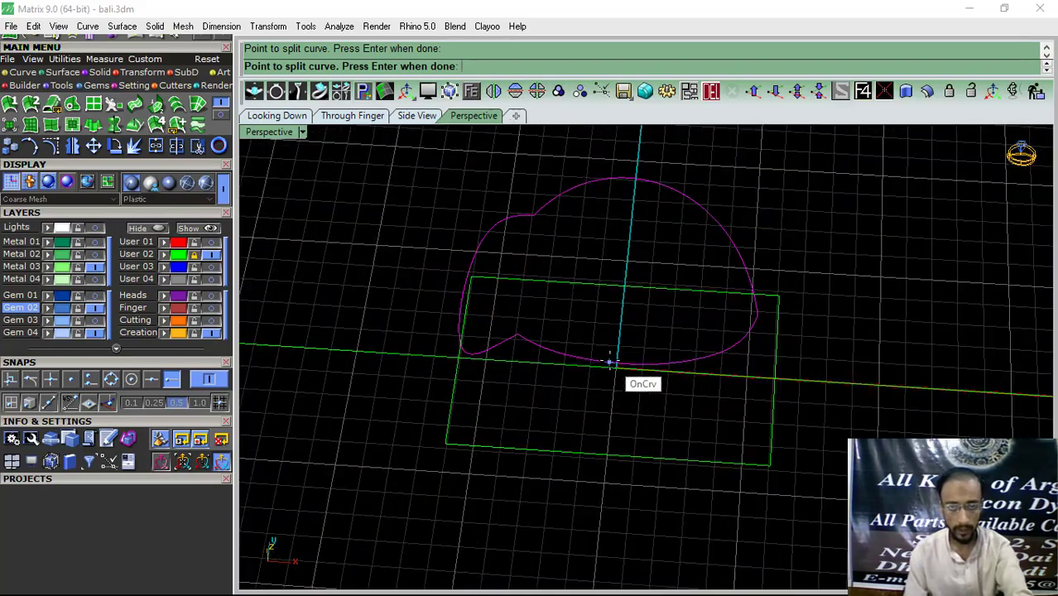
left_click(626, 177)
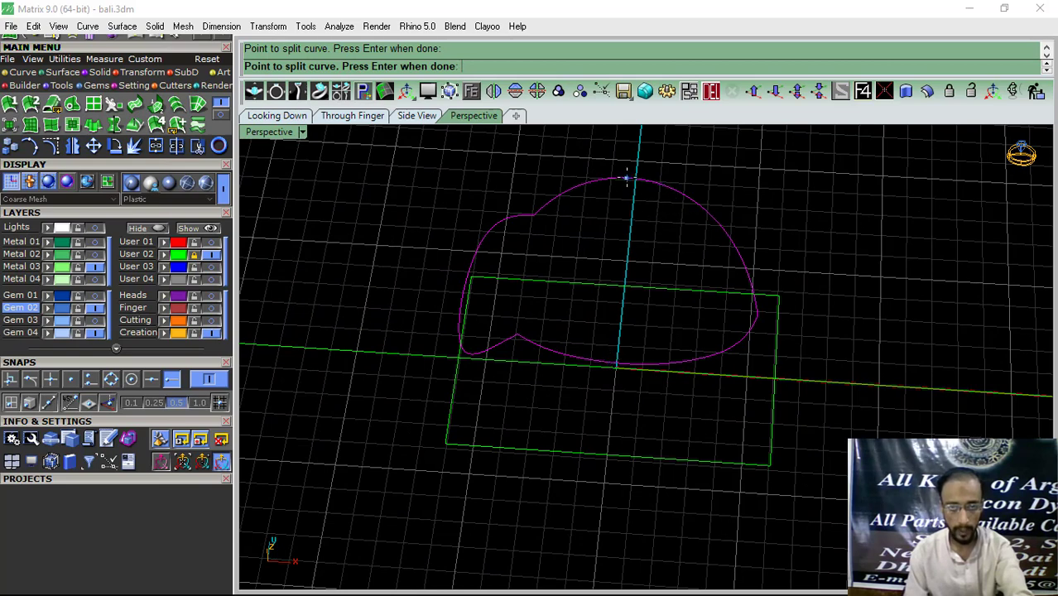
right_click(778, 196)
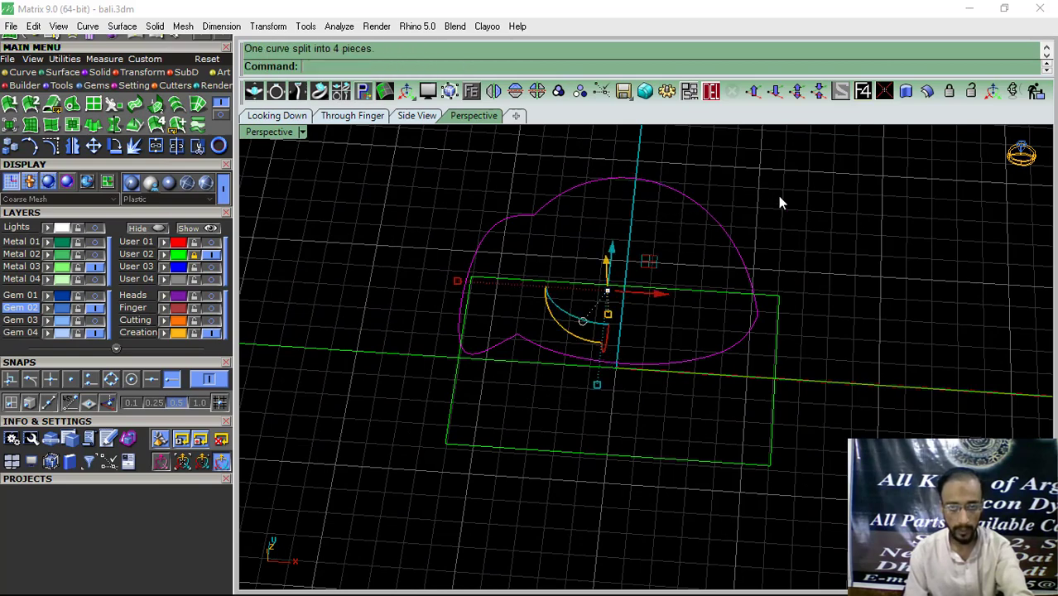
Step: Try a curve network surface from the four pieces with 0.01 tolerances and Position edge matching, and undo it with the split
left_click(199, 125)
left_click(747, 318)
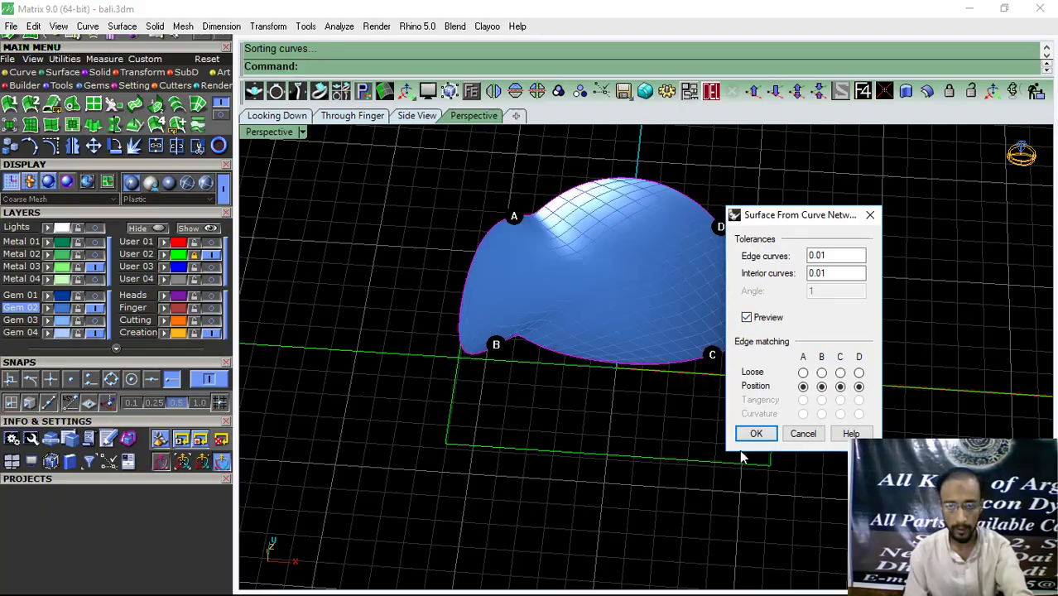
left_click(747, 435)
right_click_drag(747, 435, 607, 389)
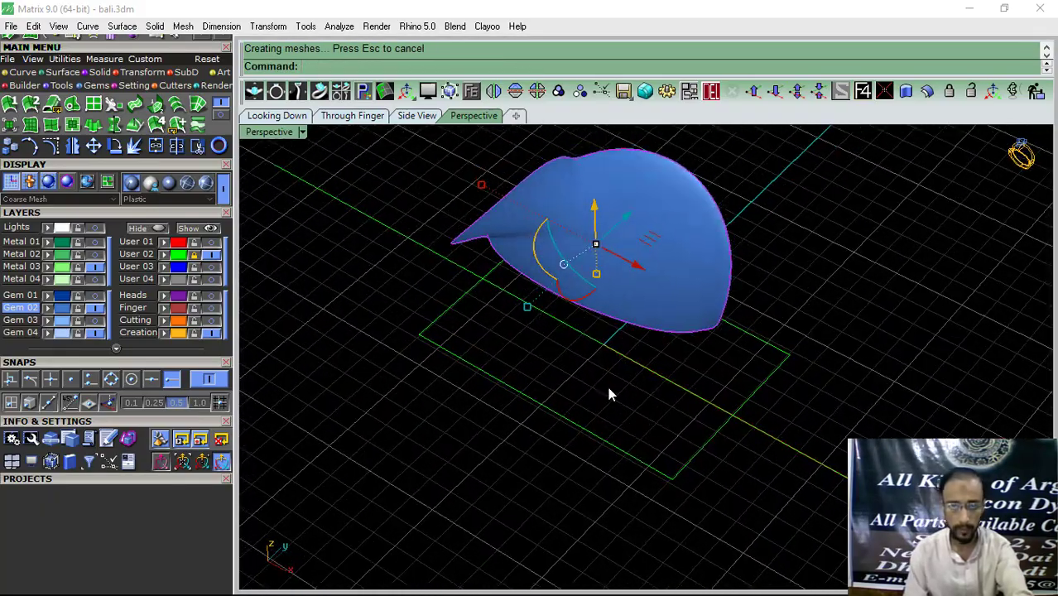
key("ctrl+z")
key("ctrl+z")
Step: Split the closed outline at two points, one at the pointed end, and loft the two halves into a surface
left_click(670, 355)
left_click(662, 337)
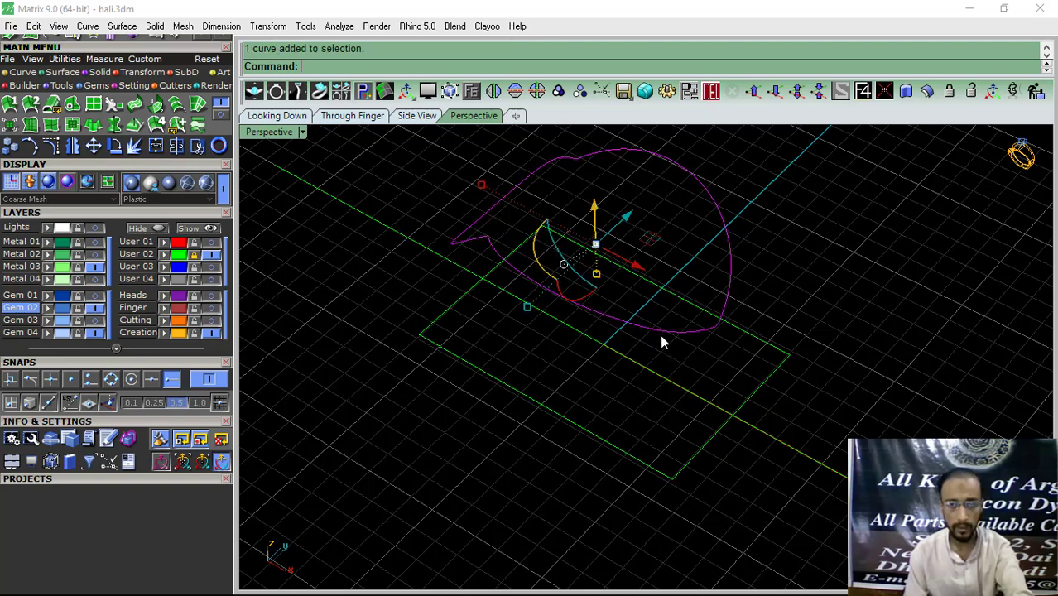
right_click(231, 146)
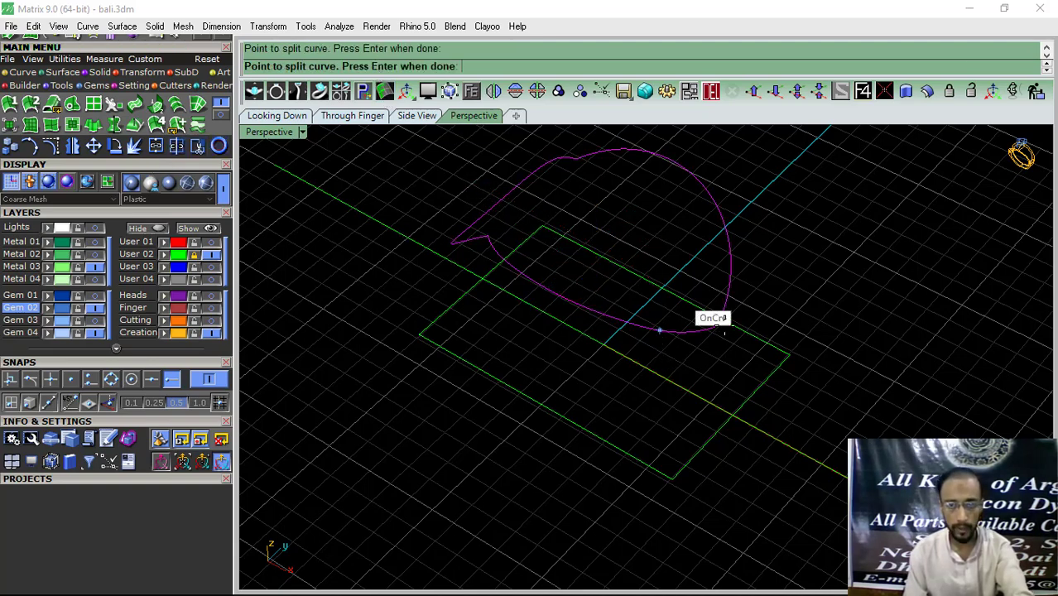
left_click(712, 329)
right_click(716, 326)
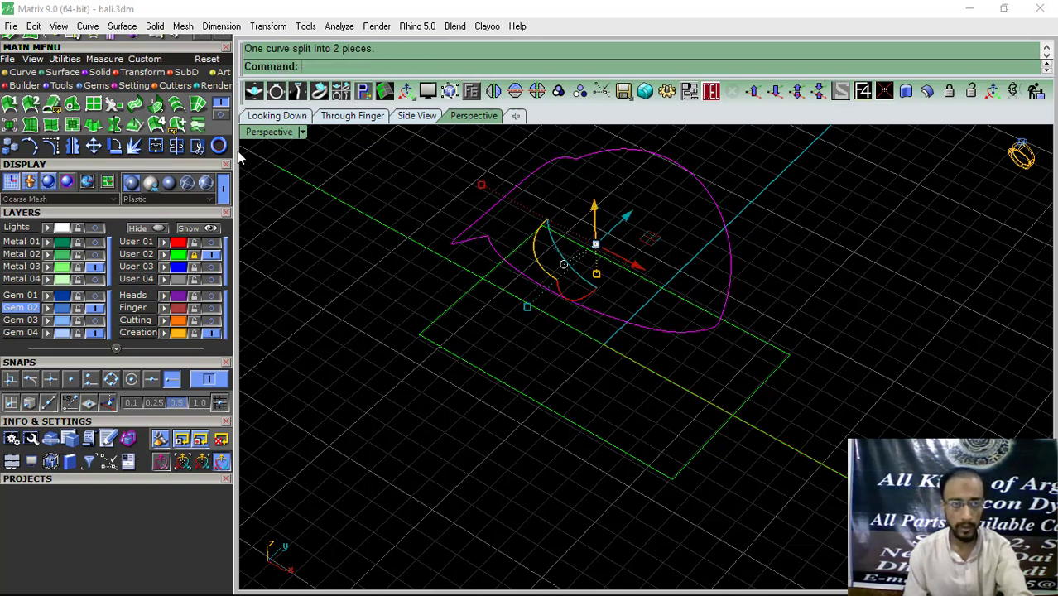
left_click(178, 105)
key("Return")
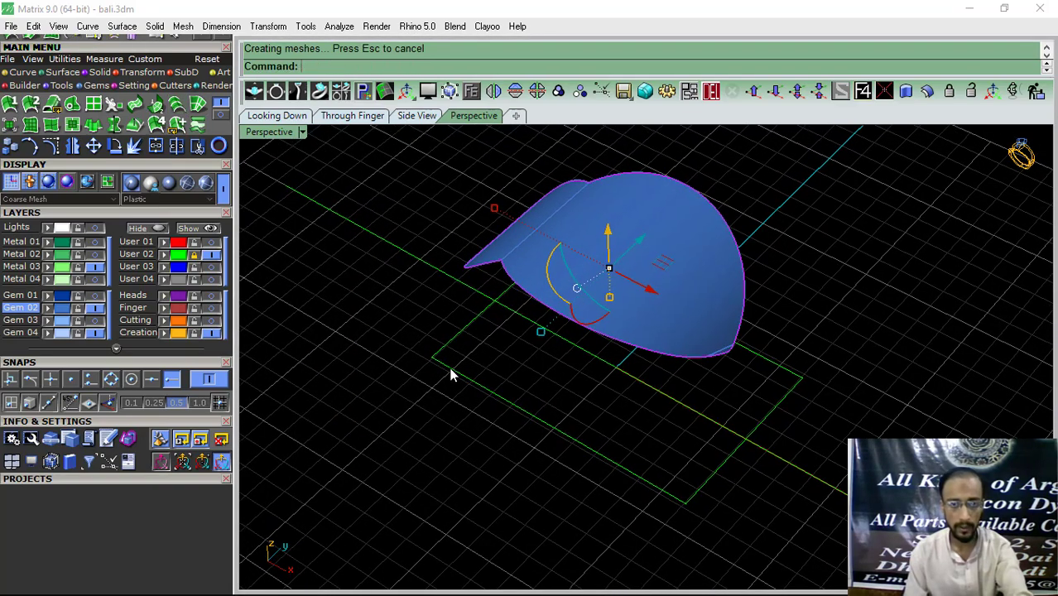
Step: Select the two outline halves without the lofted surface and join them into one closed curve
left_click(534, 306)
left_click(534, 300)
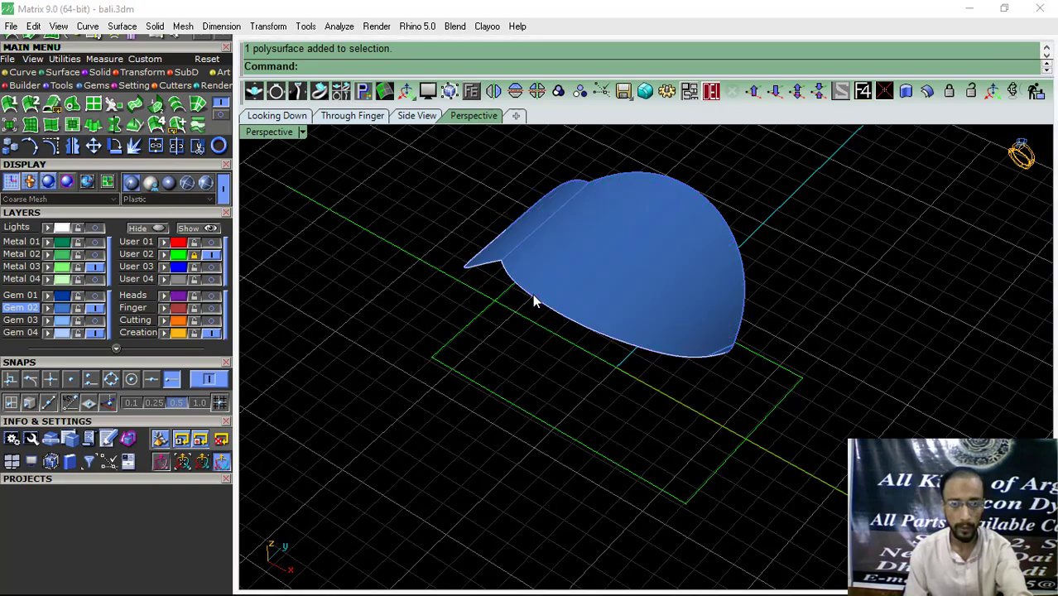
left_click(571, 336)
scroll(739, 327, "up", 9)
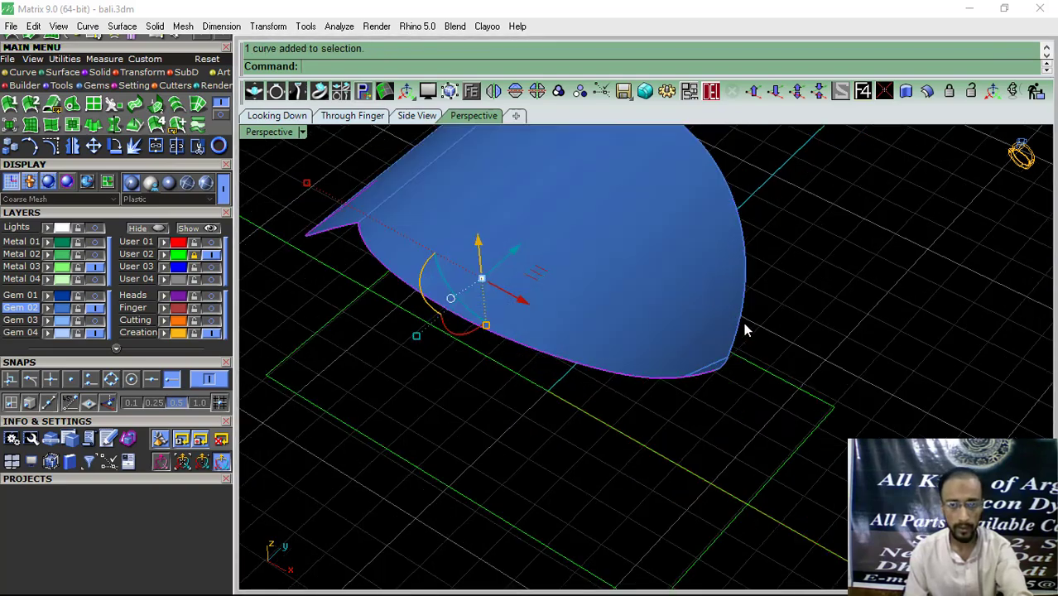
left_click_drag(744, 324, 626, 429)
left_click(648, 357, "ctrl")
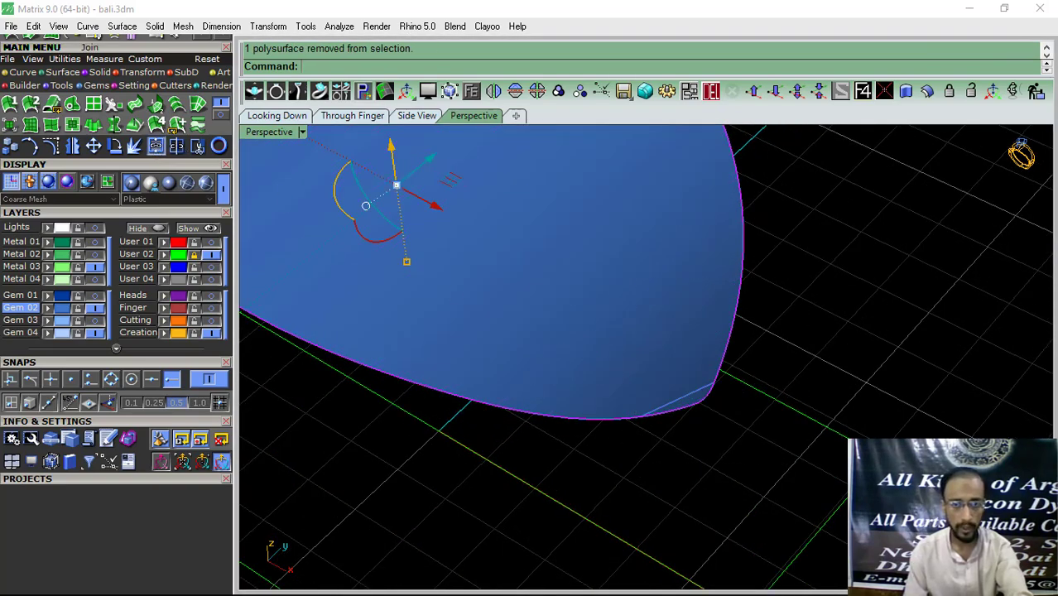
left_click(156, 146)
scroll(515, 257, "down", 5)
Step: Try to offset the closed outline on the lofted surface, with the offset direction flipped inward
left_click(21, 73)
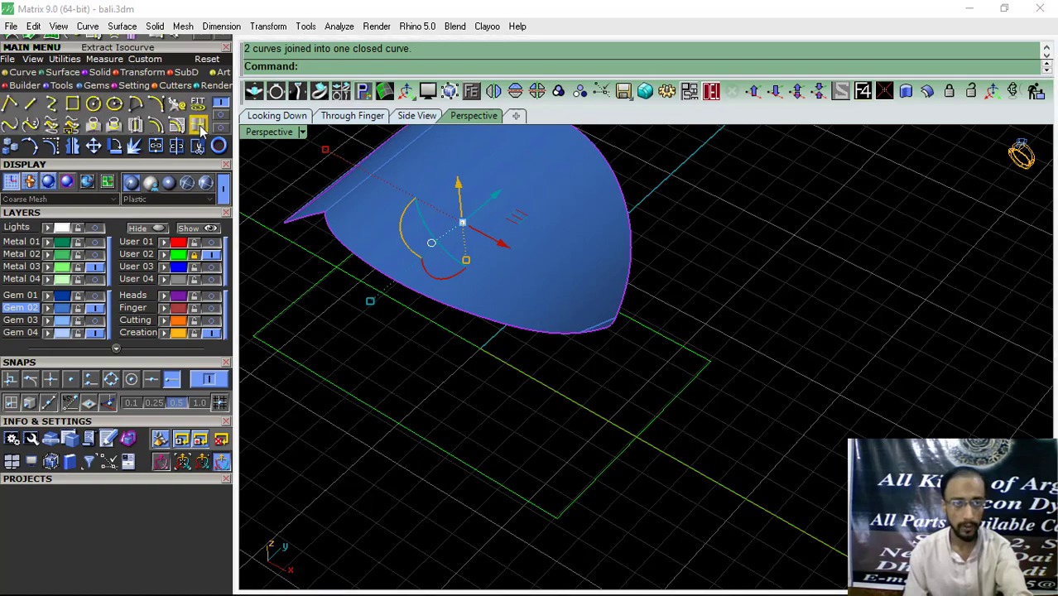
left_click(176, 124)
left_click(529, 265)
scroll(529, 265, "down", 2)
right_click_drag(597, 269, 530, 298)
left_click(433, 67)
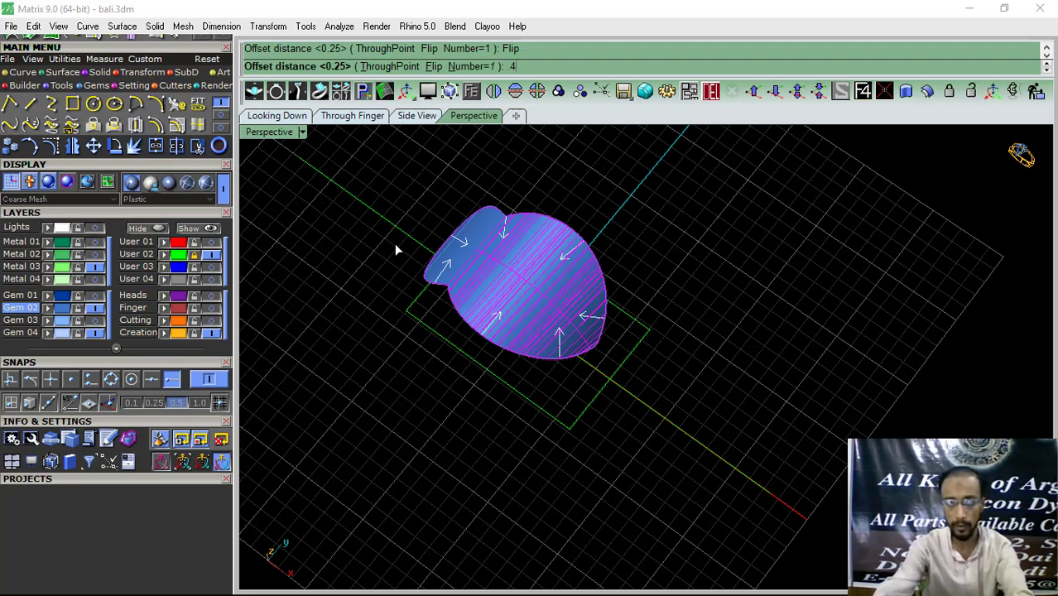
key("Return")
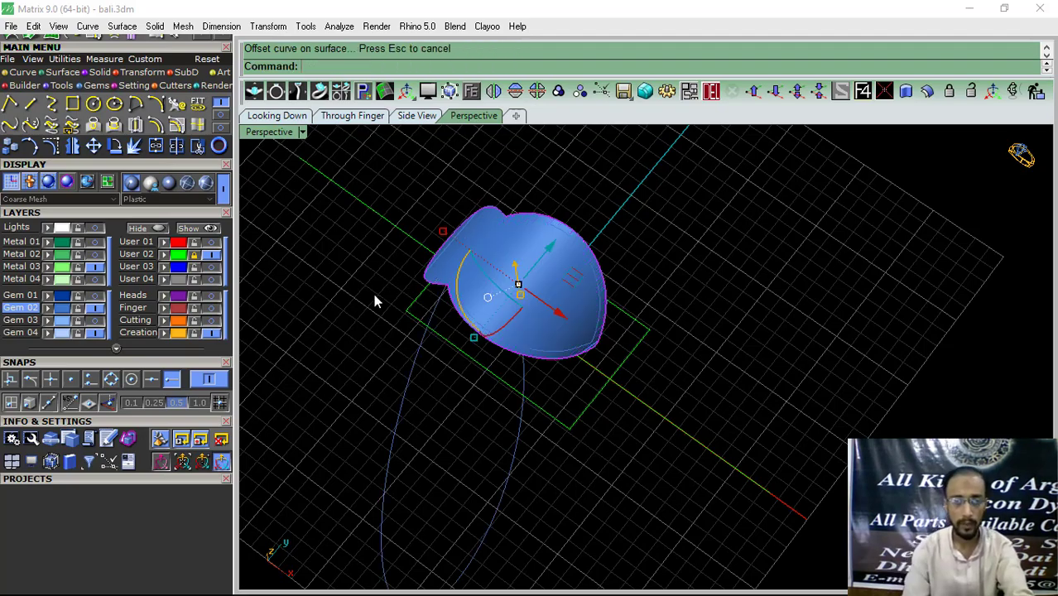
Step: Inspect the offset from several sides, and undo the offset on the surface together with the preceding join
right_click_drag(346, 348, 659, 269)
left_click(651, 257)
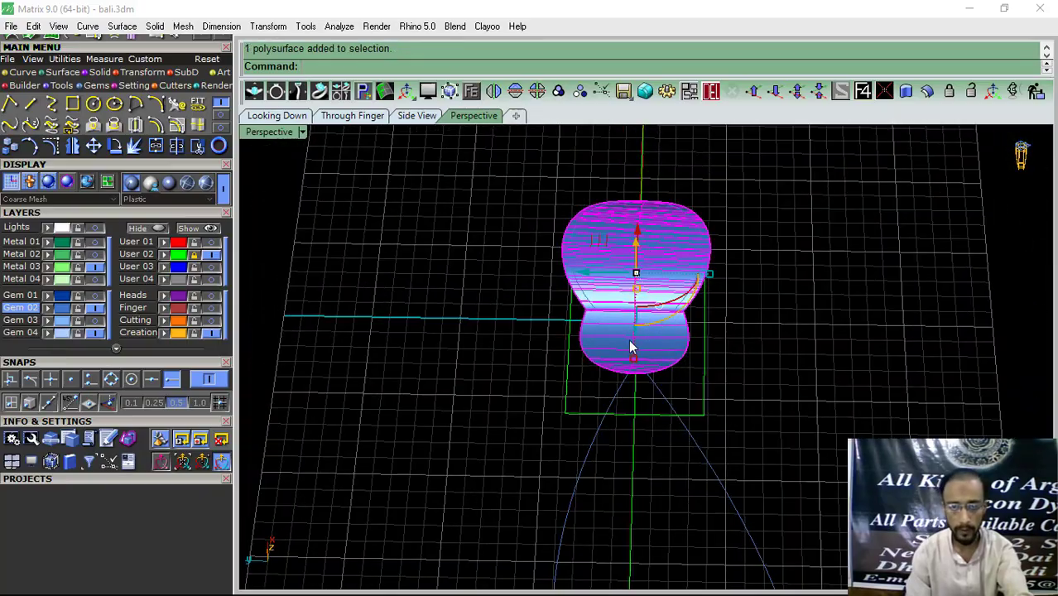
right_click_drag(629, 341, 559, 319)
scroll(573, 273, "up", 8)
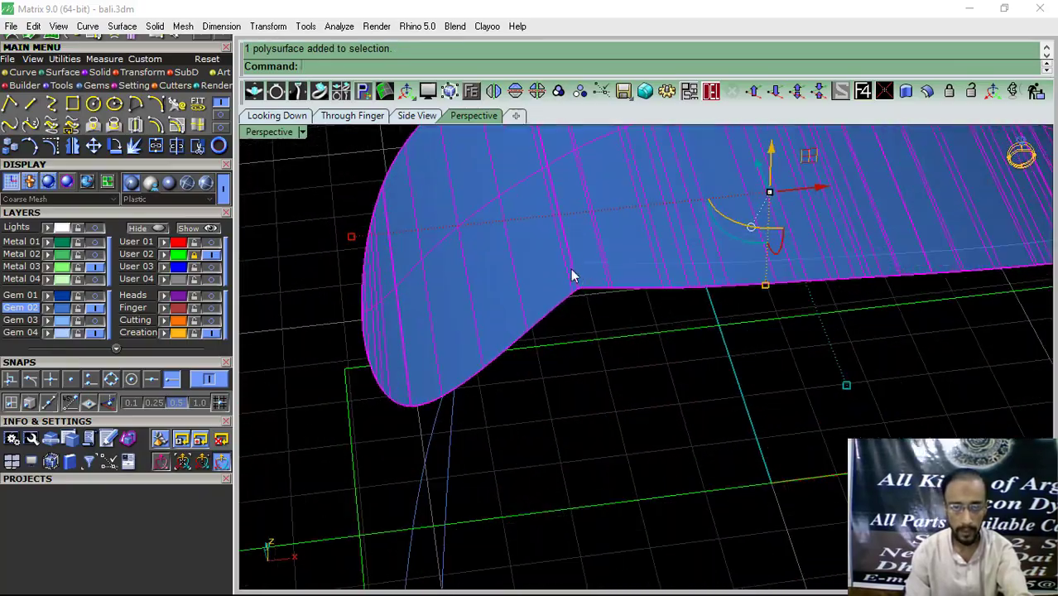
left_click(535, 390)
scroll(523, 377, "down", 6)
key("ctrl+z")
key("ctrl+z")
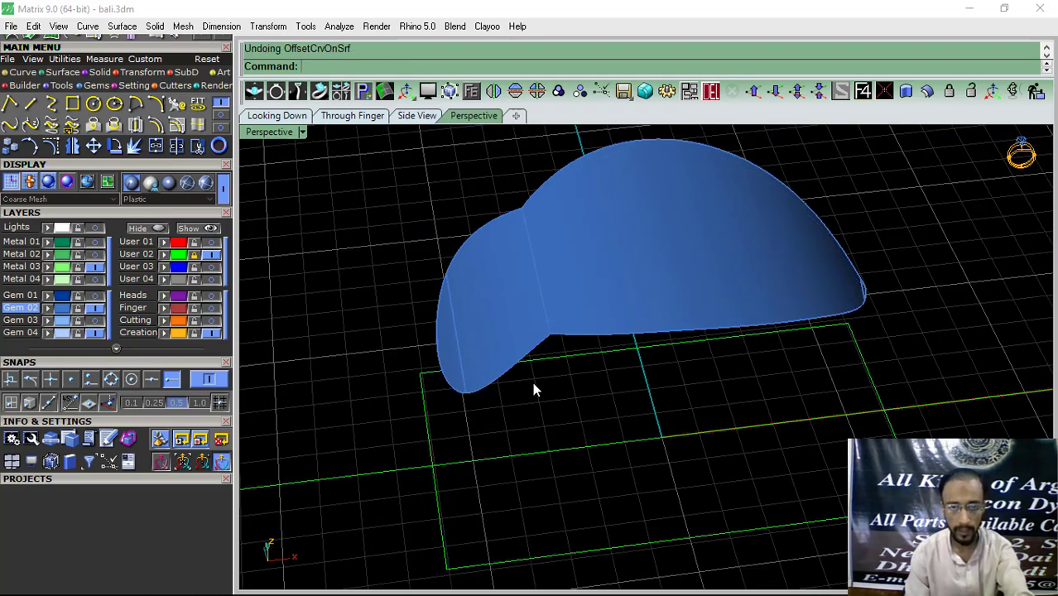
key("ctrl+z")
Step: Remove the lofted surface and rejoin the two boundary curves into one closed outline
left_click(555, 388)
right_click_drag(555, 388, 678, 401)
left_click(599, 352)
left_click_drag(845, 183, 361, 422)
Step: Rebuild the closed outline, replacing the input curve after previewing the result
left_click(176, 104)
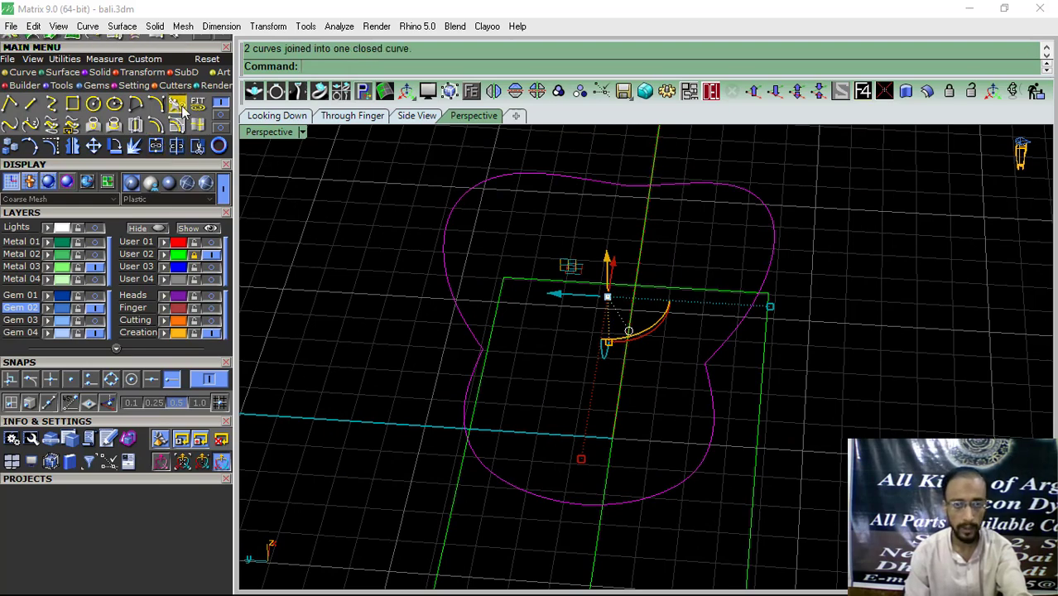
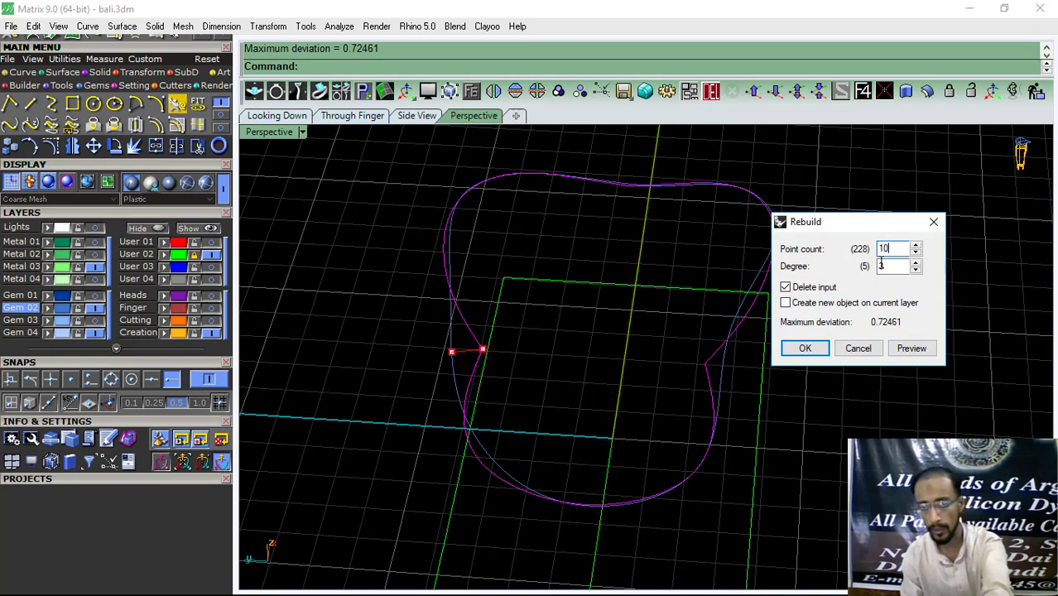
left_click(911, 348)
left_click(804, 348)
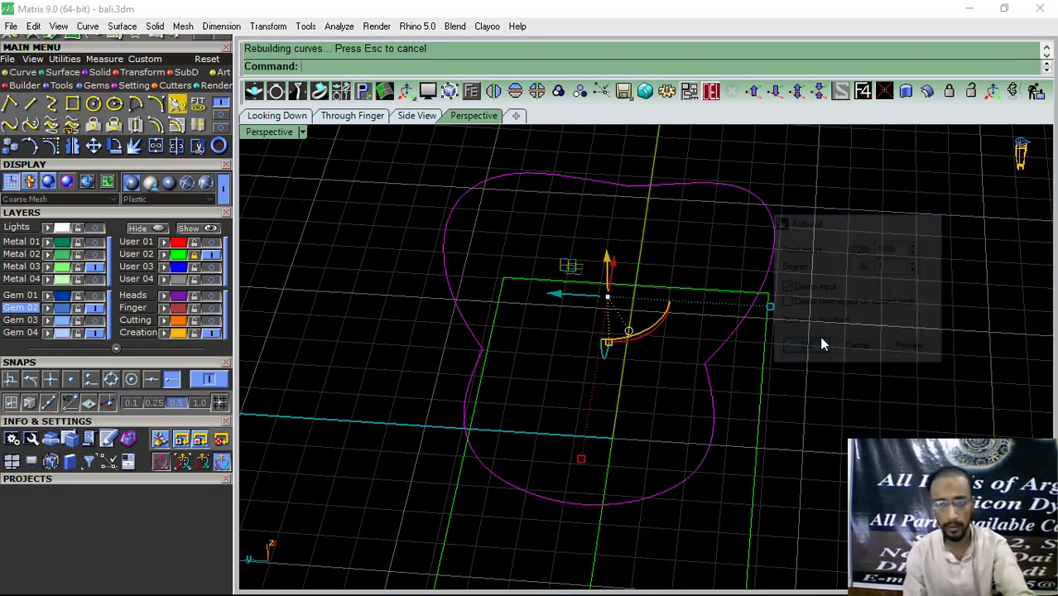
Step: Hide the User 02 layer and split the outline into two halves with points at the middle of each end
left_click(710, 416)
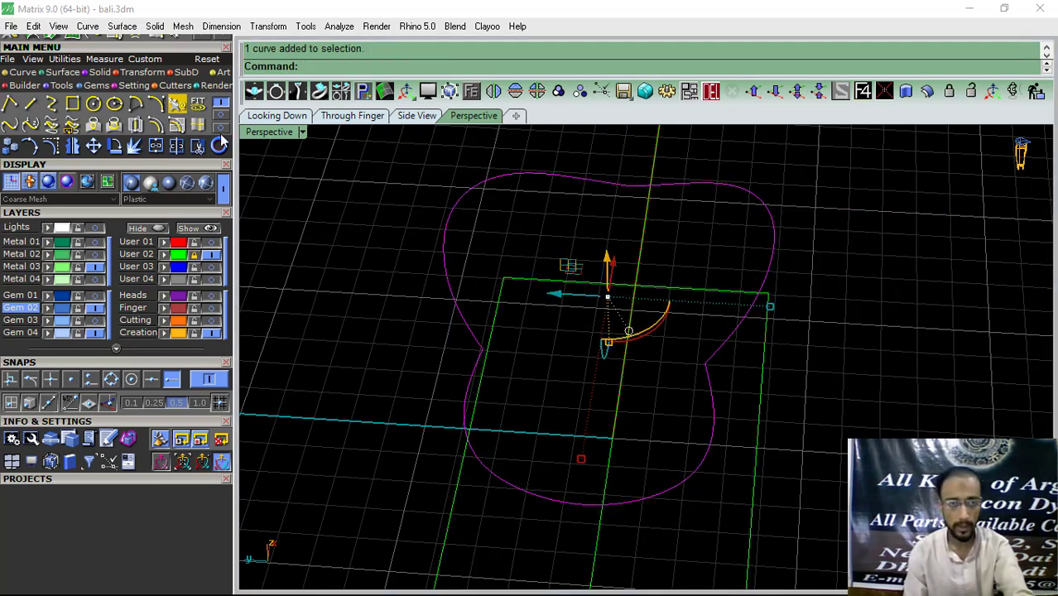
left_click(176, 147)
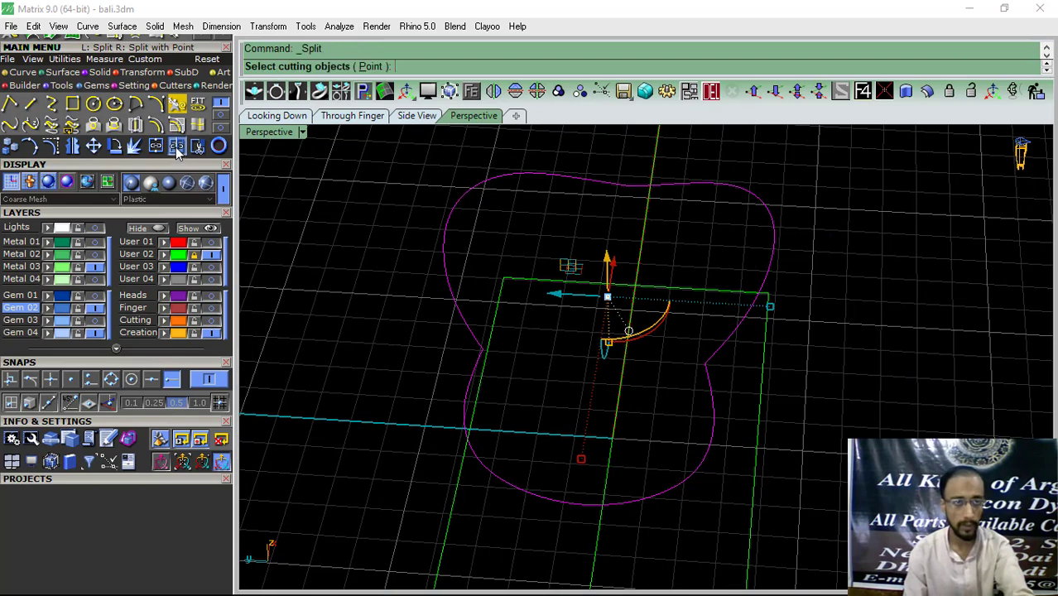
left_click(370, 66)
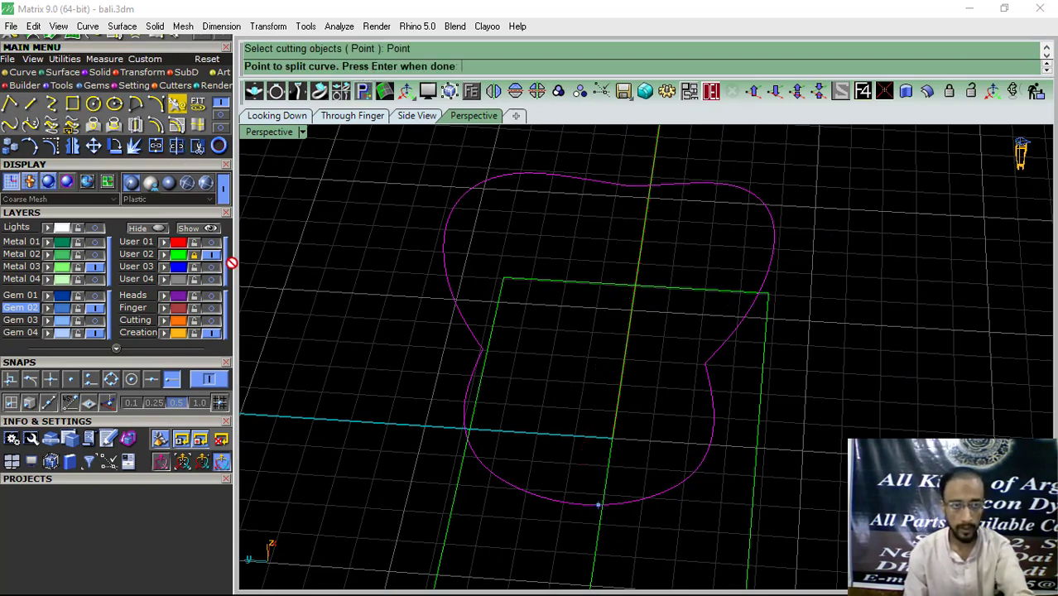
left_click(151, 380)
left_click(111, 379)
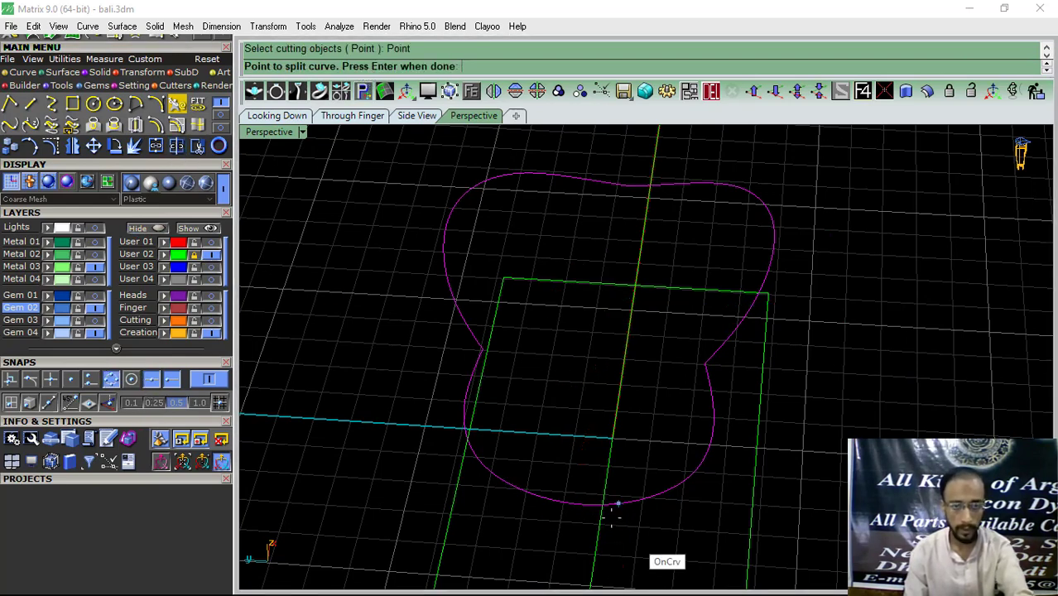
left_click(580, 504)
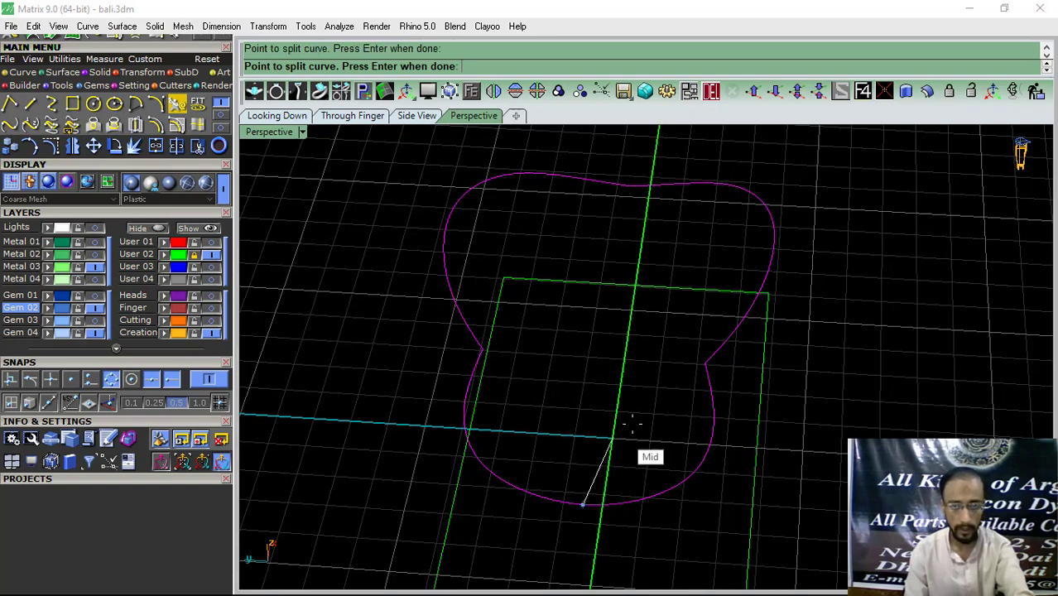
scroll(633, 373, "down", 4)
left_click(208, 256)
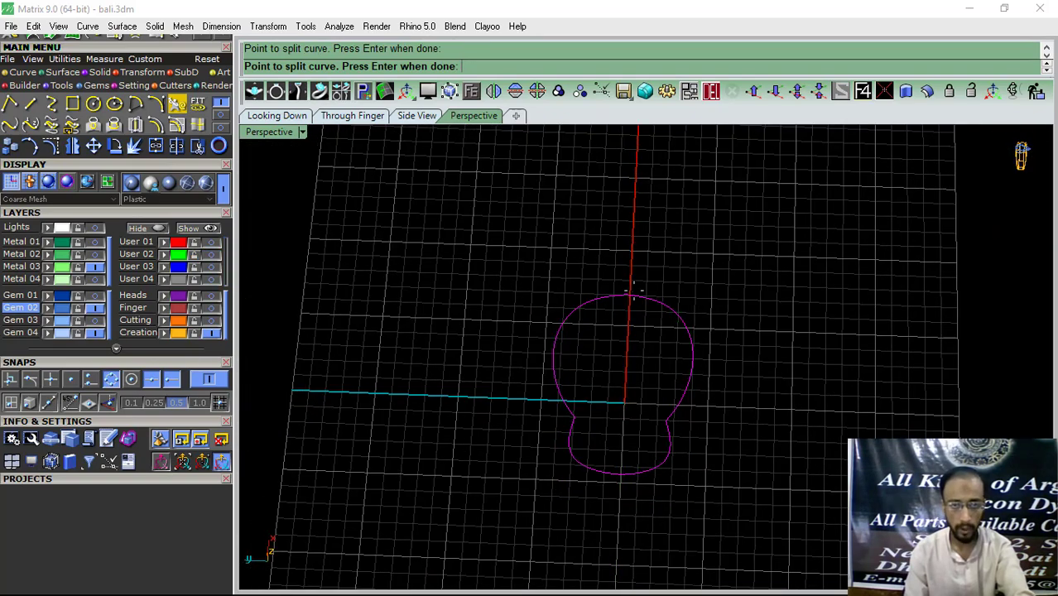
scroll(642, 291, "up", 2)
scroll(624, 294, "up", 3)
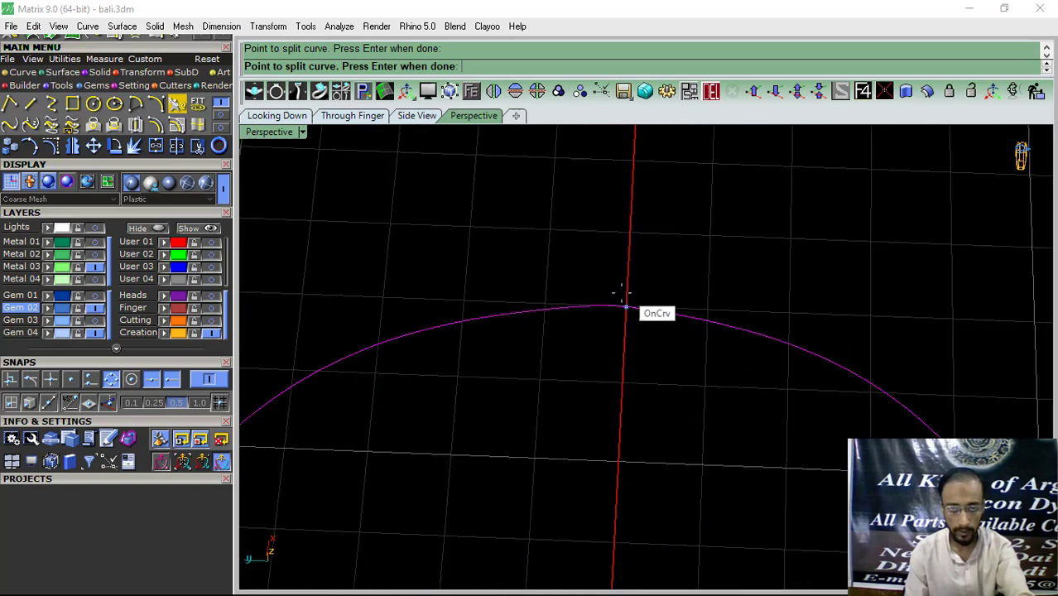
left_click(612, 305)
key("Return")
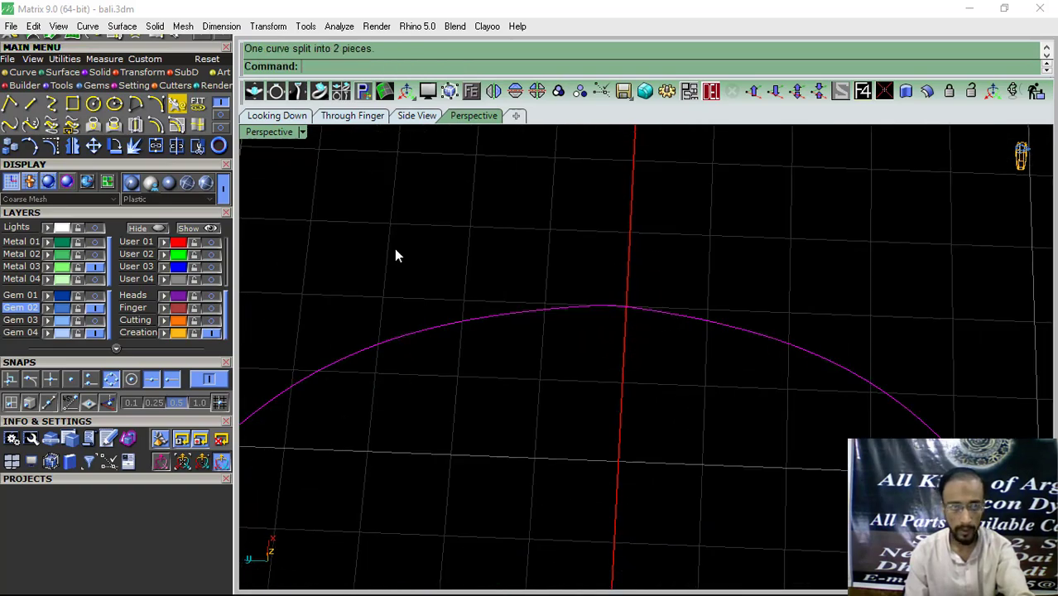
Step: Try to loft the two outline halves with straight sections and cancel the loft
left_click(59, 74)
left_click(175, 106)
scroll(582, 257, "down", 6)
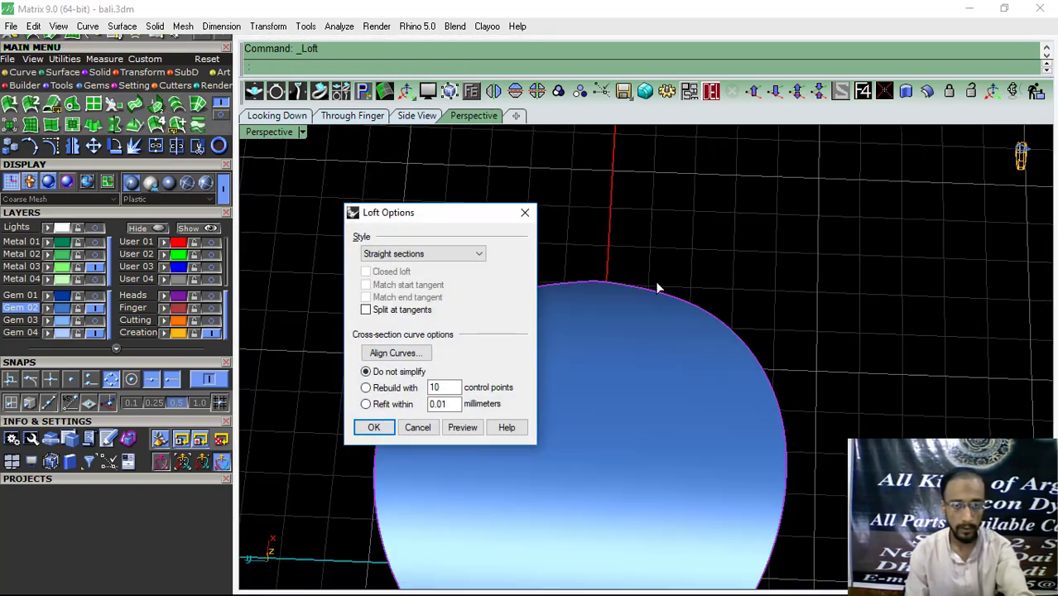
scroll(659, 306, "down", 5)
left_click(418, 427)
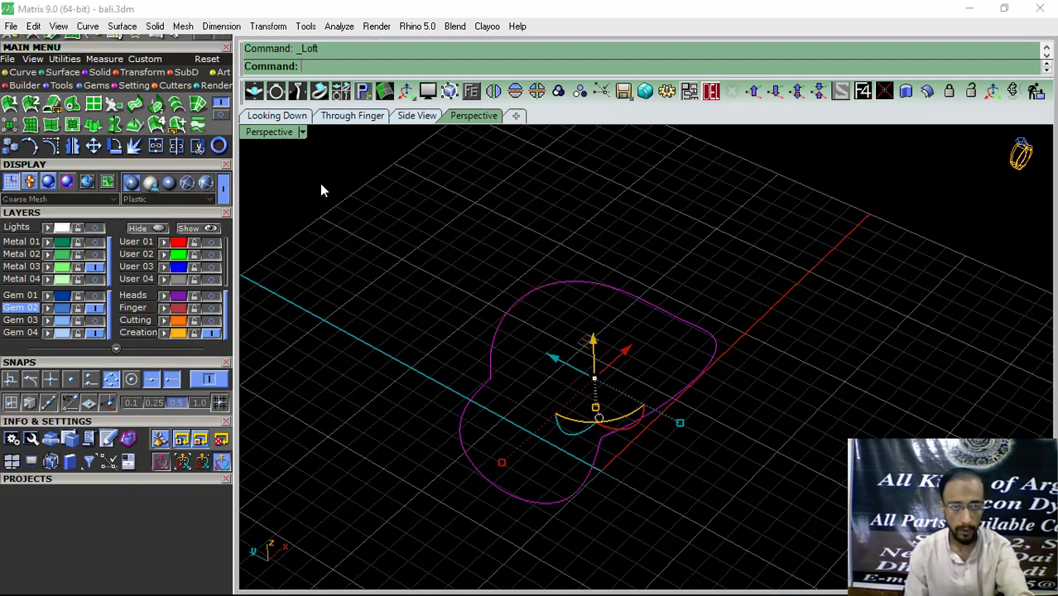
left_click(198, 105)
right_click_drag(609, 320, 604, 284, "shift")
key("Escape")
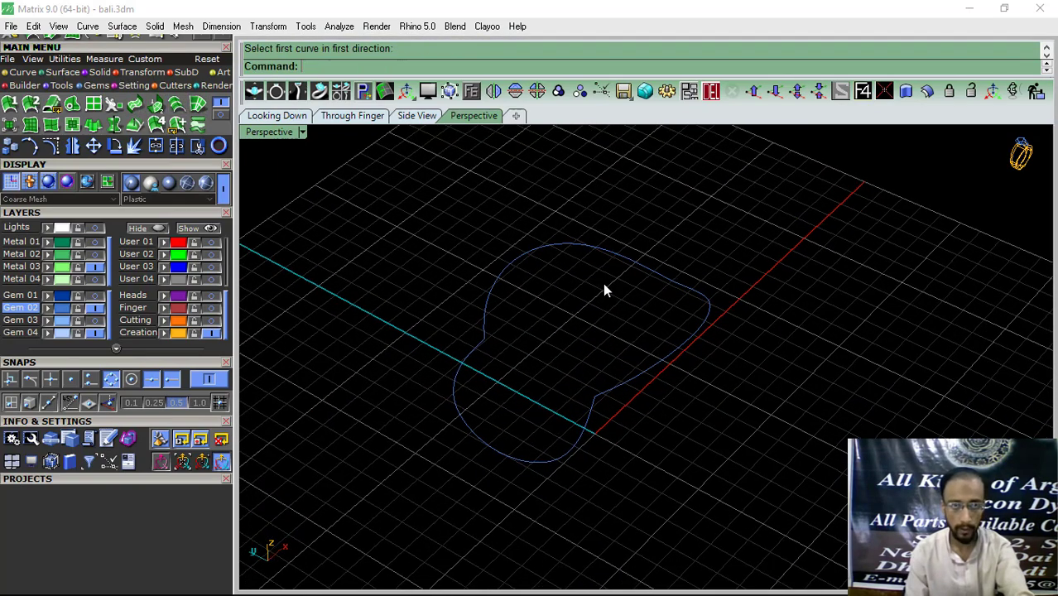
Step: Draw a straight line across the outline between the two opposite waist notches
left_click(25, 72)
left_click(9, 103)
right_click_drag(673, 284, 587, 319)
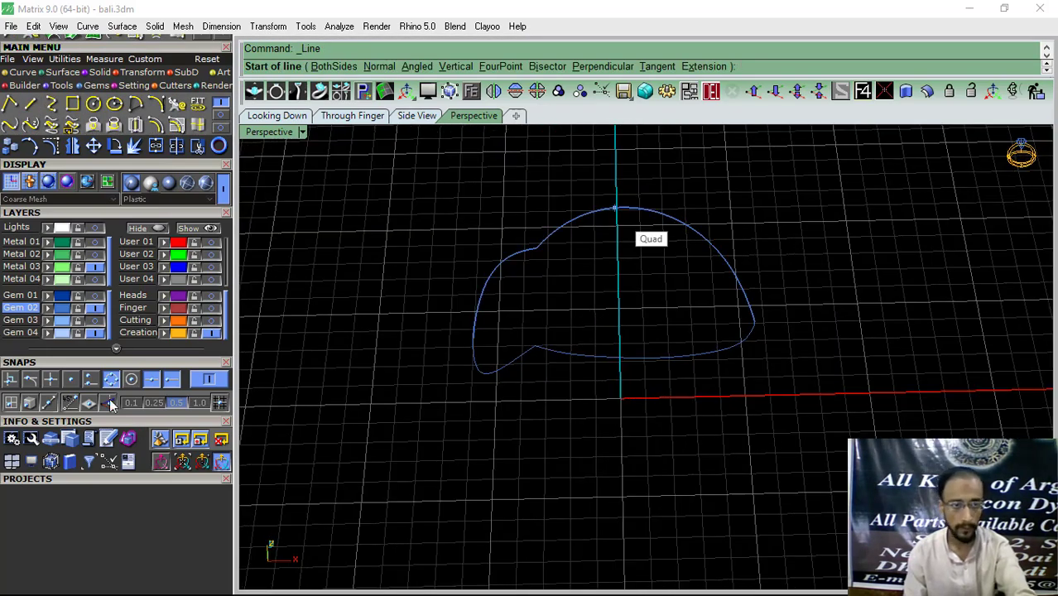
scroll(546, 285, "up", 3)
left_click(532, 266)
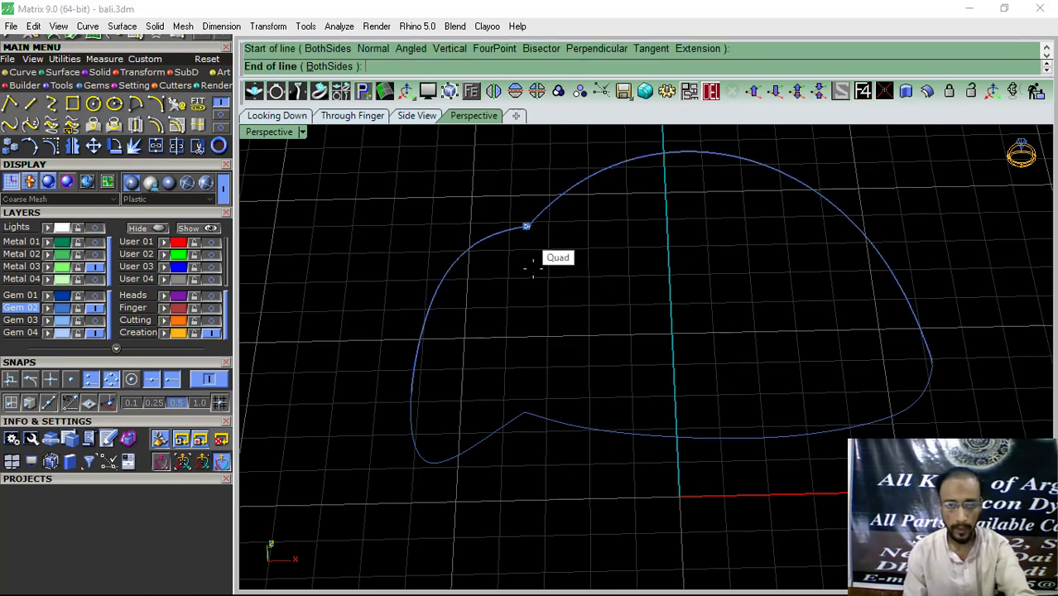
right_click(536, 290)
right_click(522, 291)
left_click(527, 226)
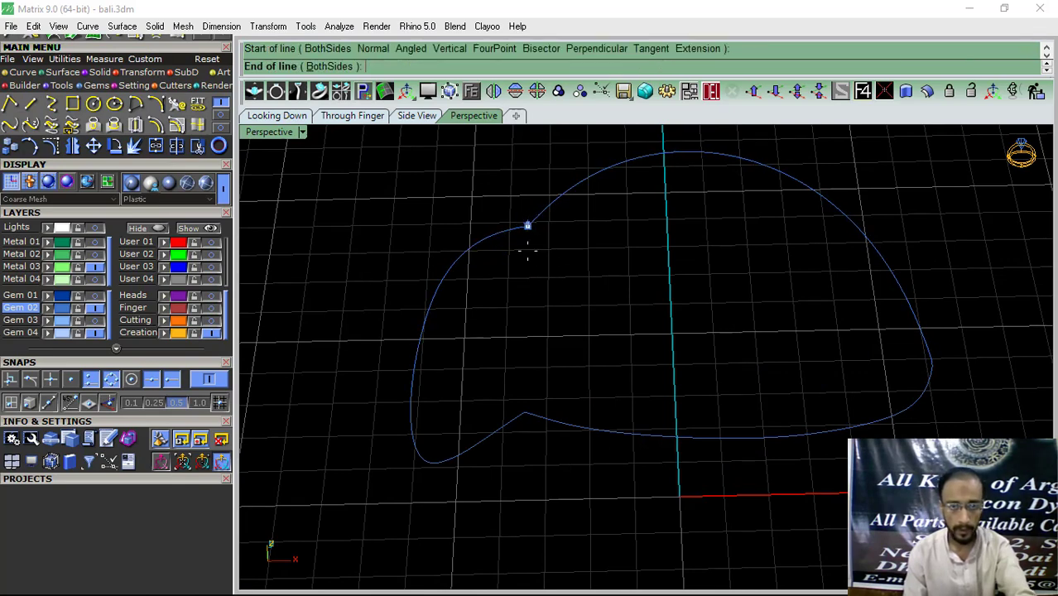
left_click(523, 414)
Step: Draw a straight line across the widest part of the large lobe, between its two long sides
right_click_drag(741, 260, 628, 287, "shift")
right_click(631, 265)
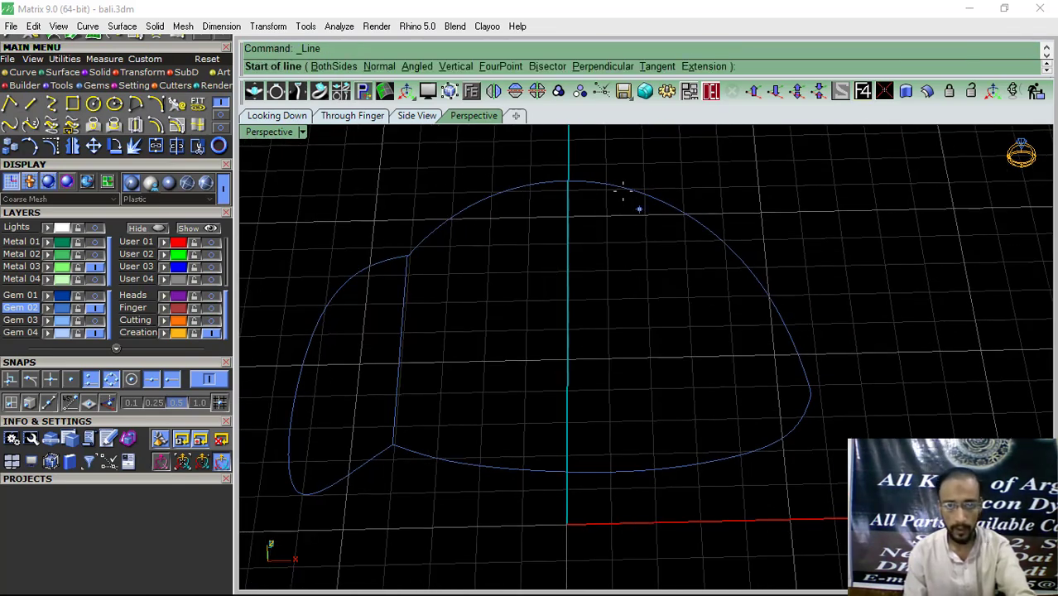
left_click(589, 182)
left_click(594, 470)
Step: Draw a straight line across the large lobe near its outer end
scroll(708, 335, "down", 4)
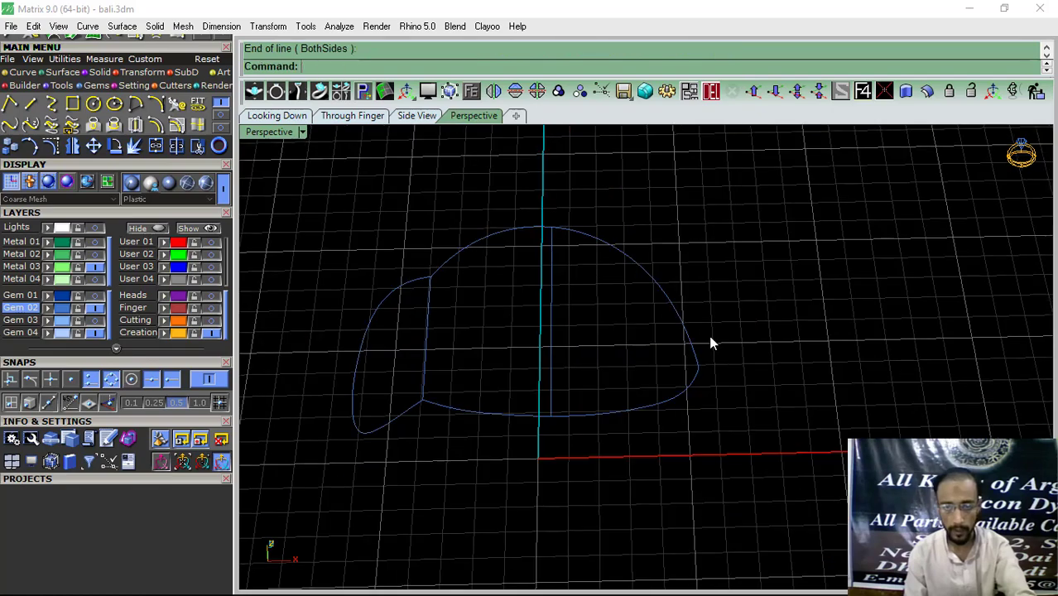
scroll(709, 335, "up", 5)
right_click(626, 329)
left_click(626, 253)
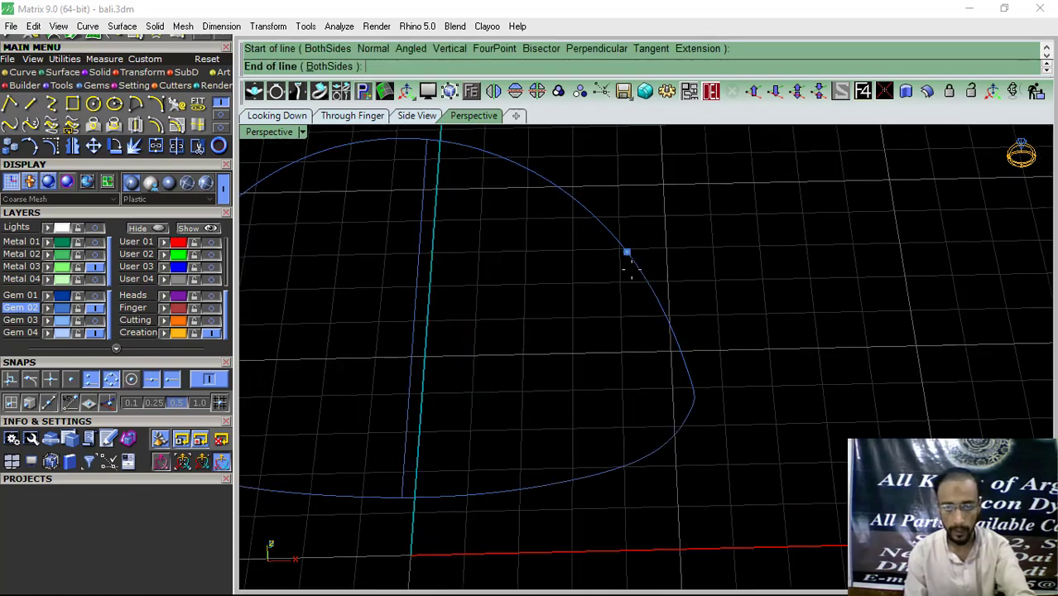
left_click(642, 463)
scroll(458, 335, "down", 3)
scroll(458, 335, "up", 3)
Step: Draw a straight line across the small lobe, and select both outline halves with all four cross lines
right_click(460, 330)
left_click(491, 283)
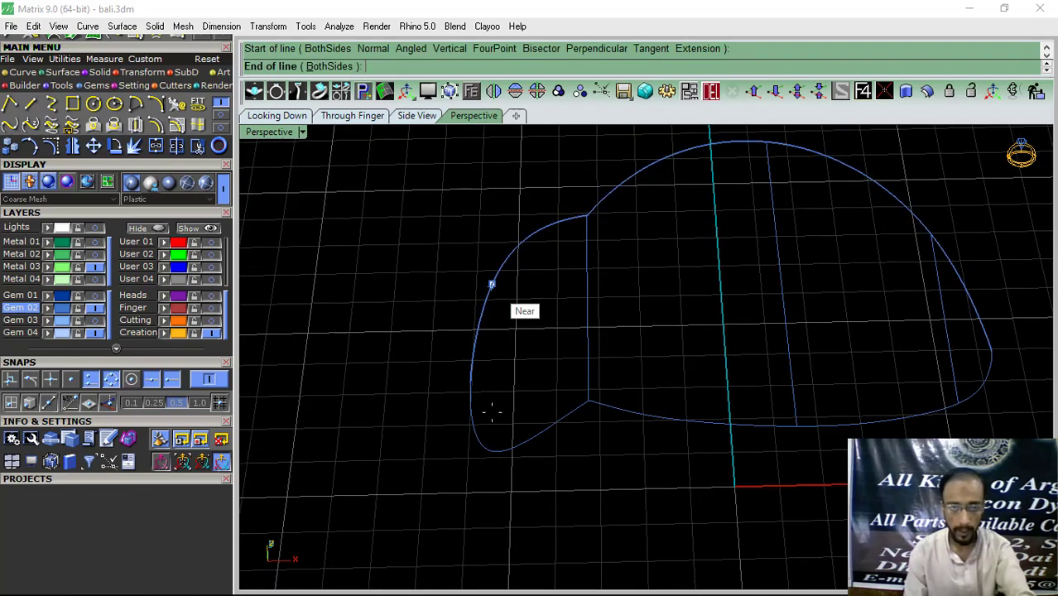
left_click(491, 449)
scroll(684, 305, "down", 3)
left_click_drag(400, 476, 359, 494)
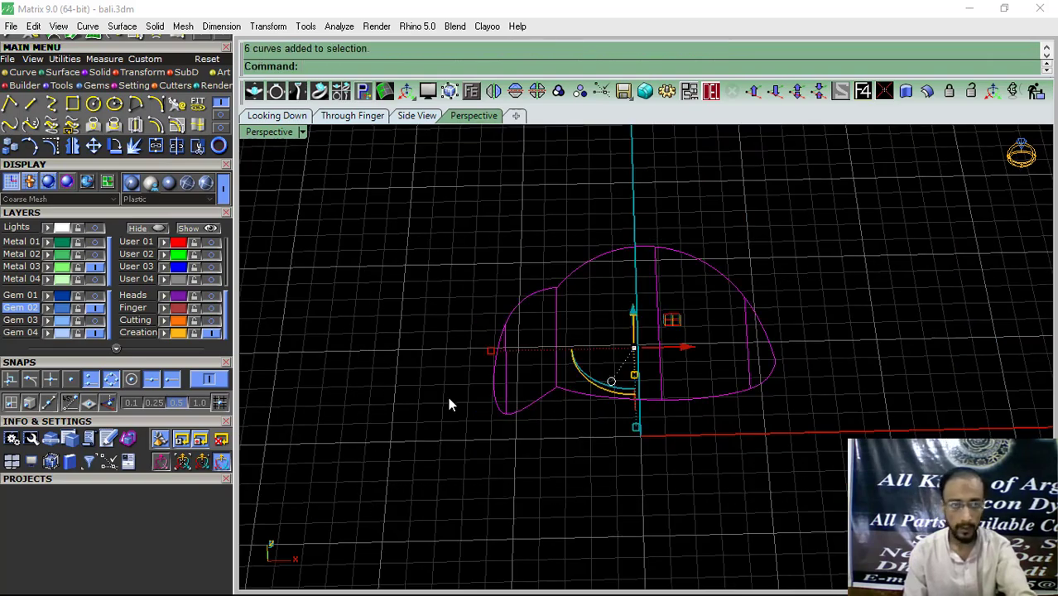
Step: Build a surface from the selected curve network of outline halves and cross lines, previewing it before creating it
left_click(68, 85)
left_click(176, 103)
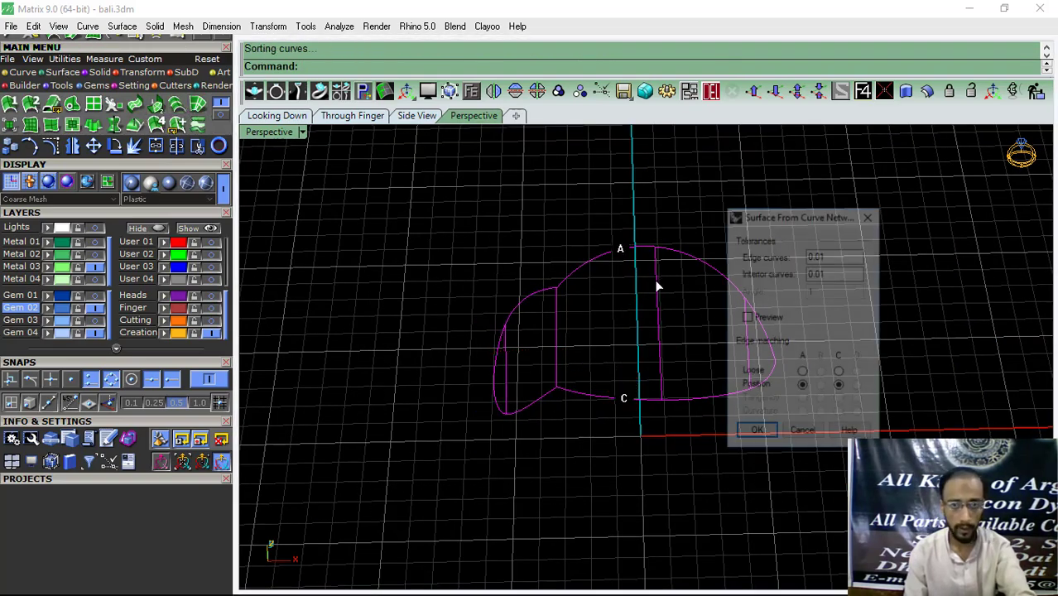
left_click(746, 318)
right_click_drag(704, 370, 585, 408)
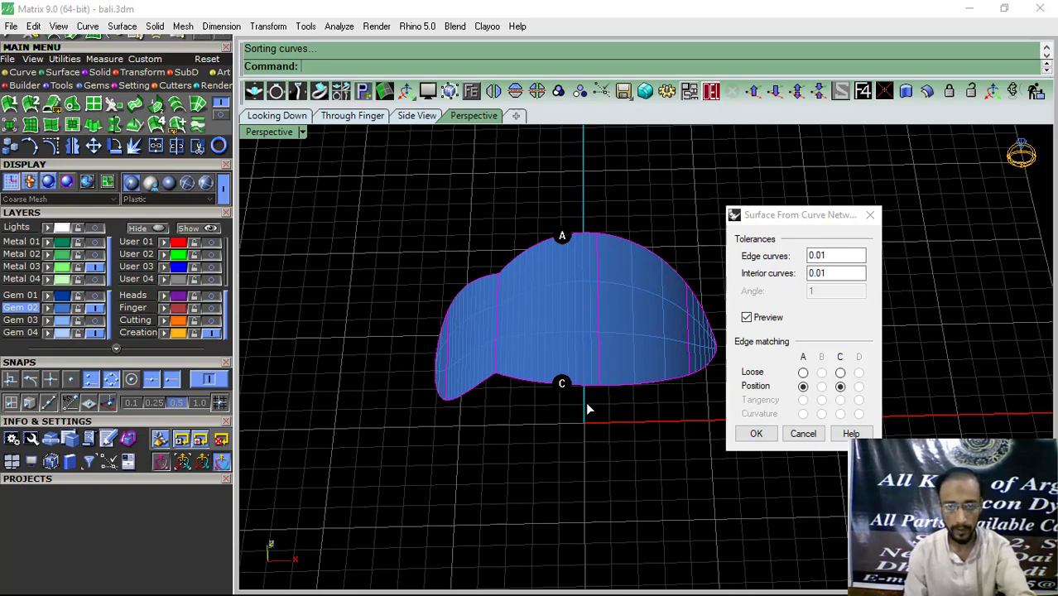
left_click(753, 435)
Step: Select the two outline halves along the new surface's edges and join them into one closed curve
right_click_drag(562, 478, 559, 454)
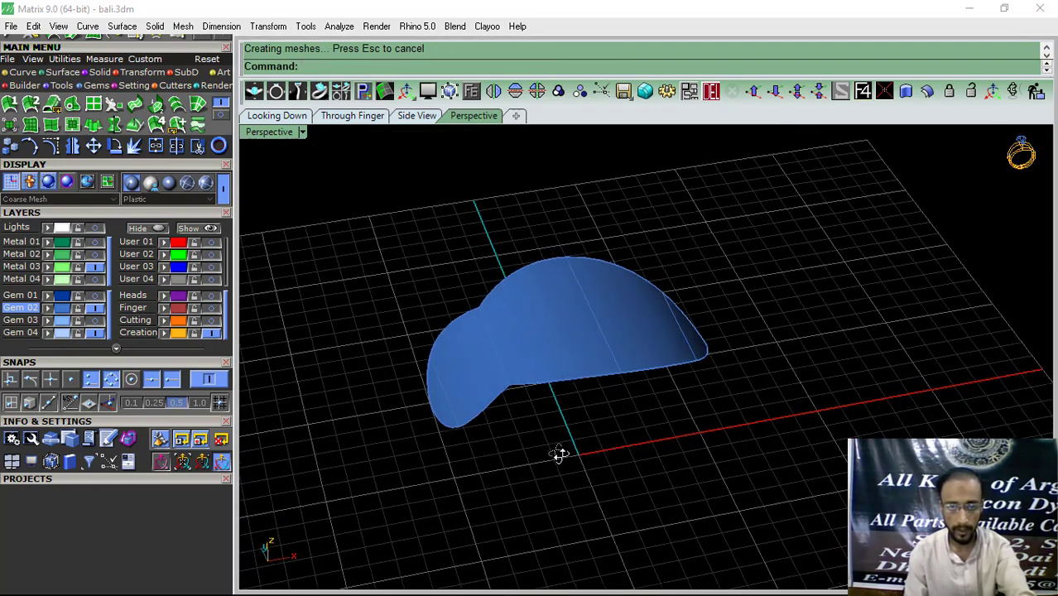
scroll(549, 380, "up", 3)
left_click(549, 380)
left_click(590, 420)
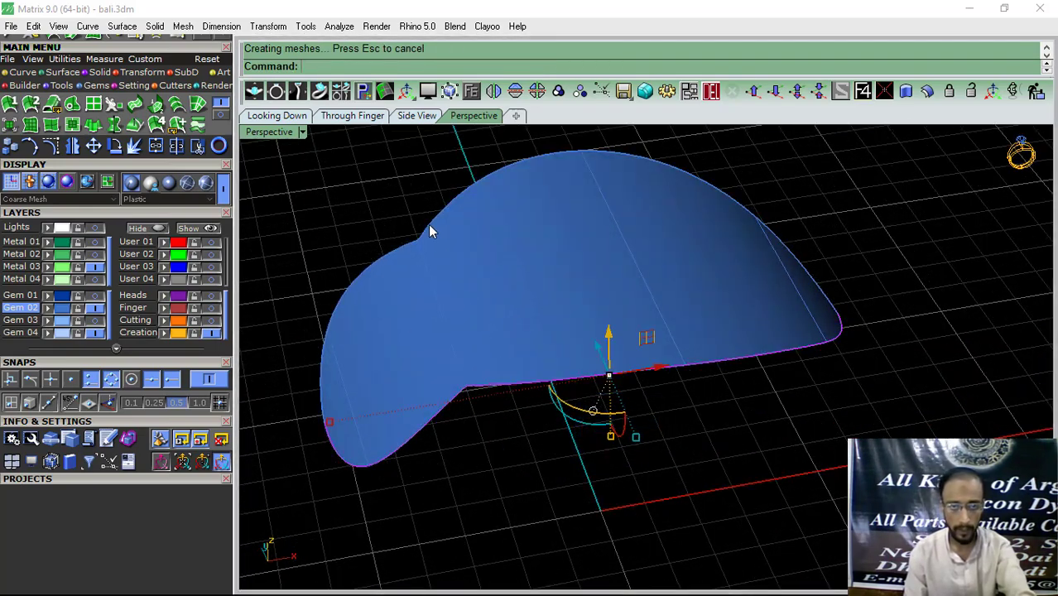
left_click(428, 225)
left_click(480, 280)
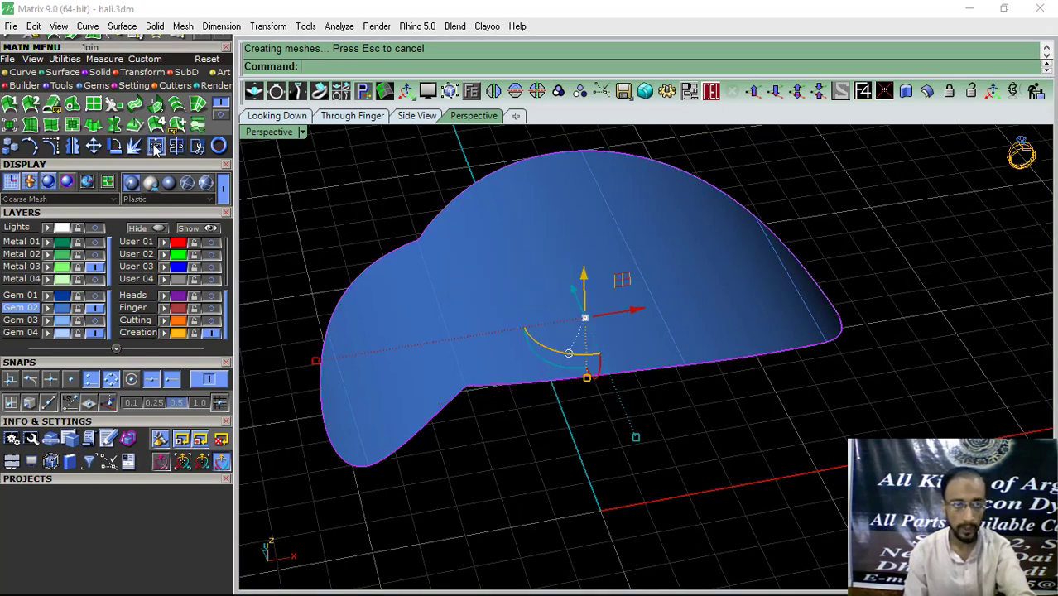
left_click(155, 147)
Step: Offset the joined outline inward on the base surface at a distance of 0.4
left_click(18, 72)
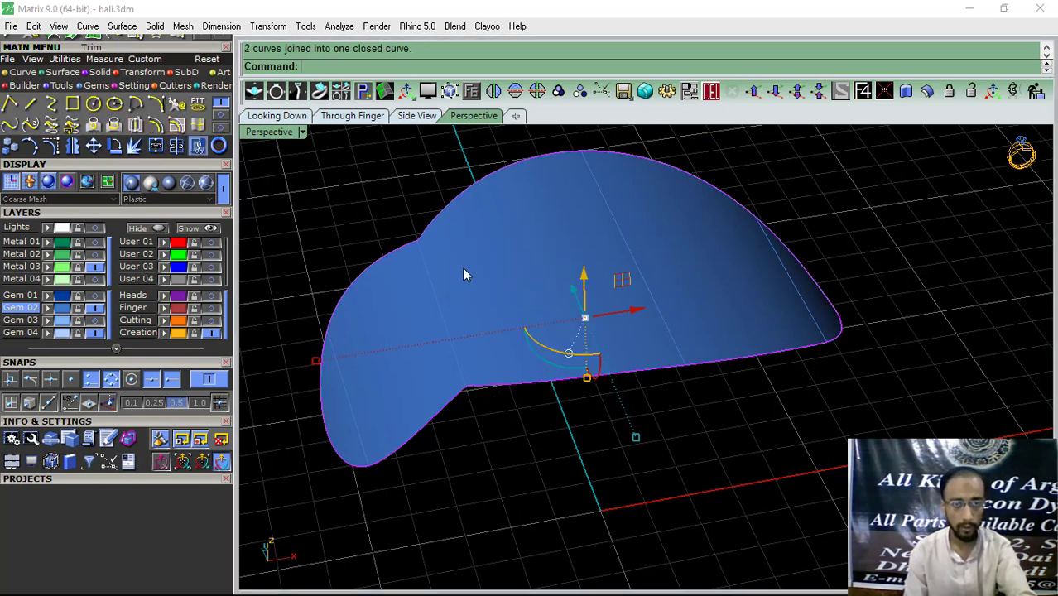
right_click(463, 269)
left_click(464, 268)
right_click(462, 270)
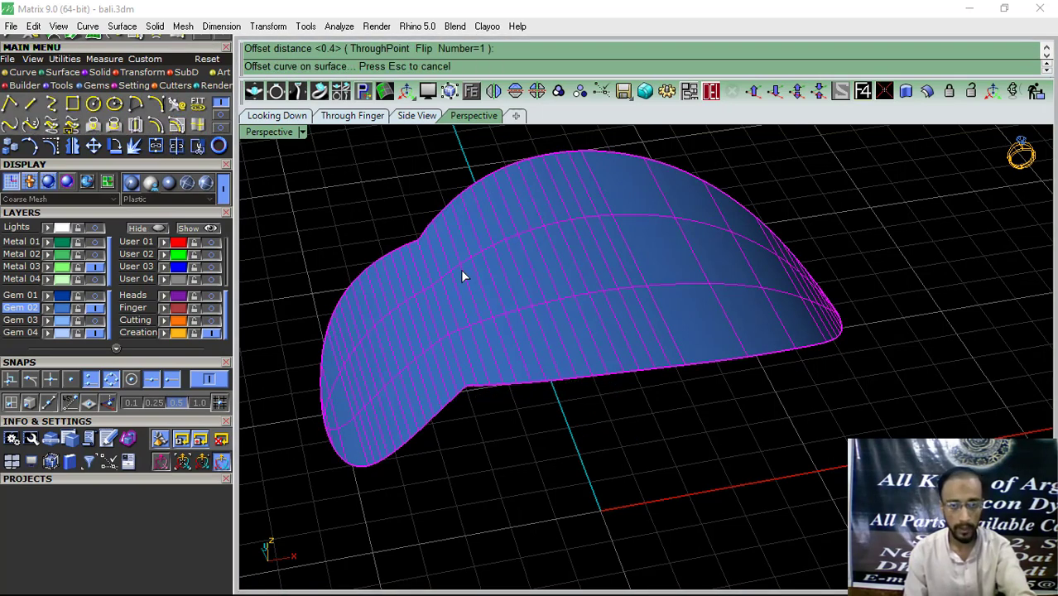
key("Return")
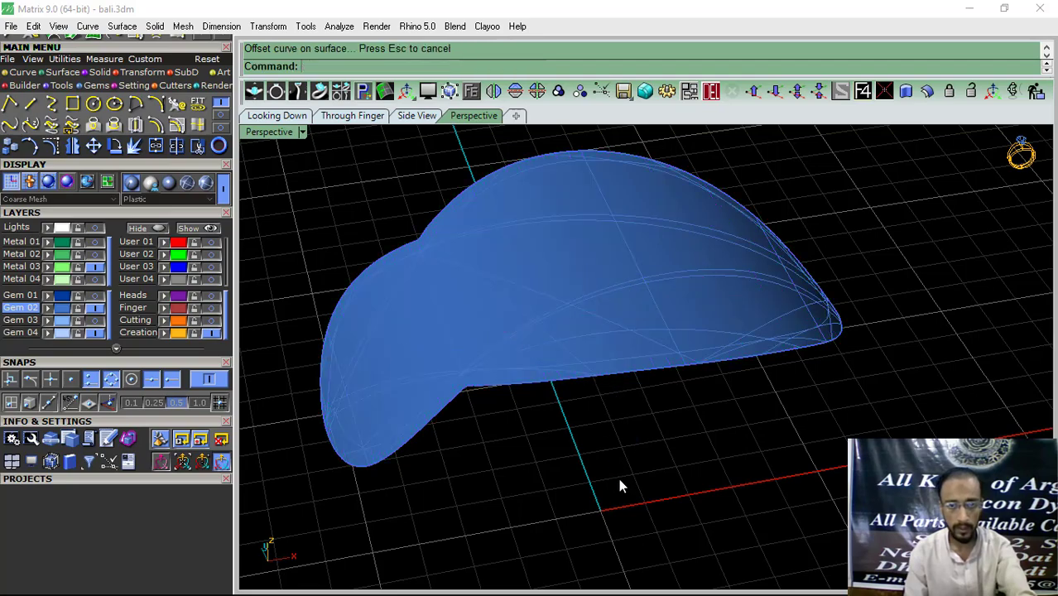
Step: Split the base surface with the inner offset curve and select the inner piece
right_click_drag(619, 478, 615, 343)
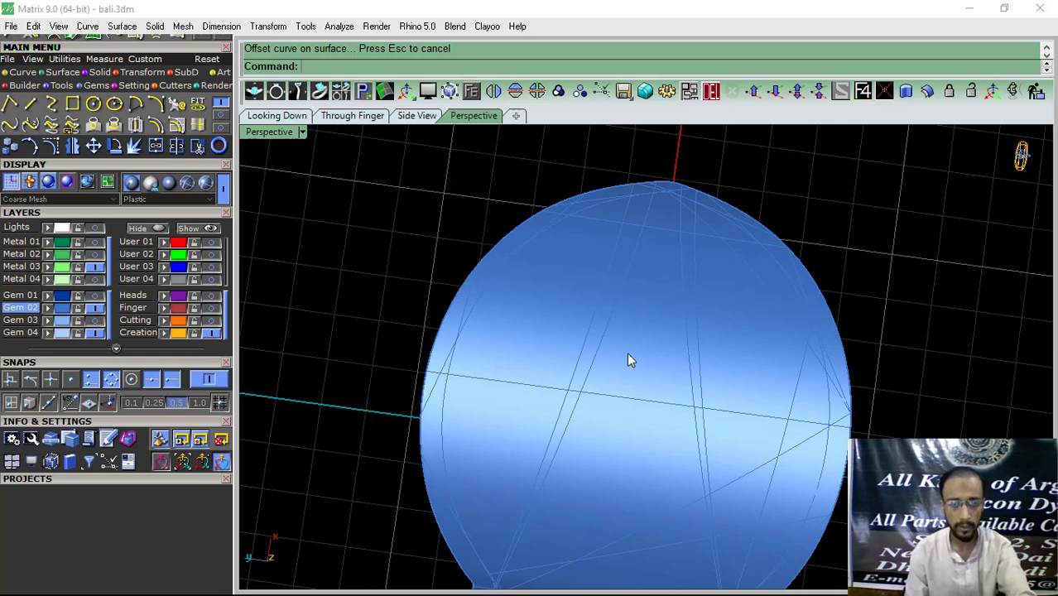
left_click(627, 353)
left_click(177, 146)
scroll(809, 279, "up", 2)
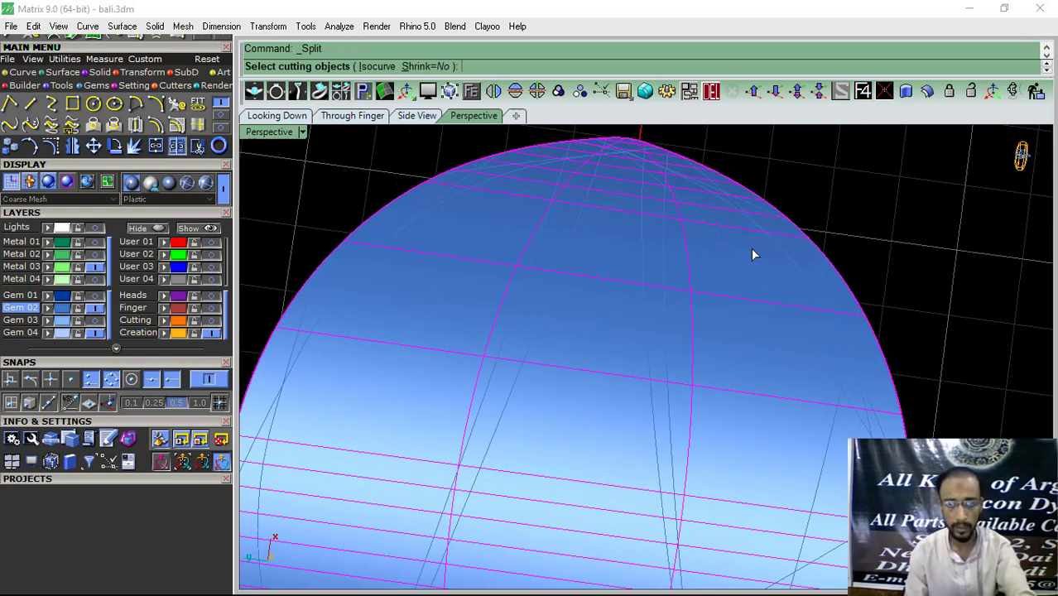
left_click(808, 263)
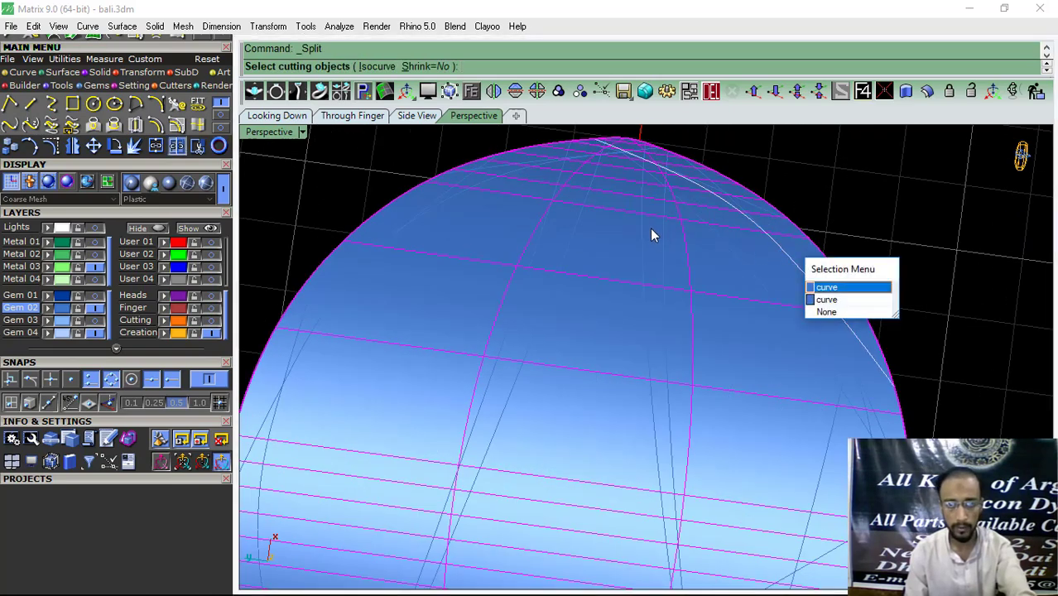
left_click(829, 301)
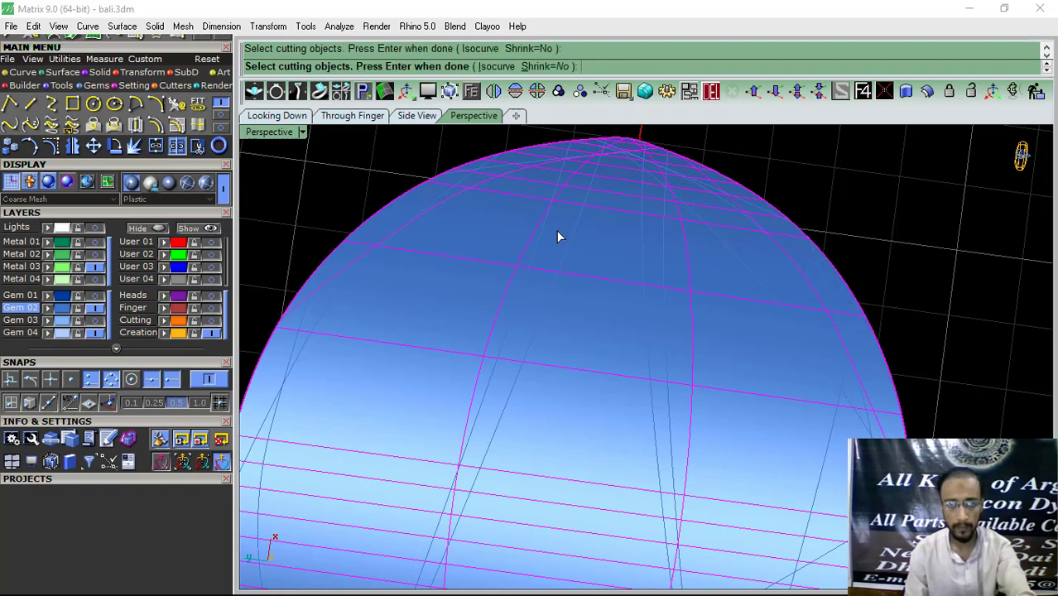
key("Return")
left_click(659, 330)
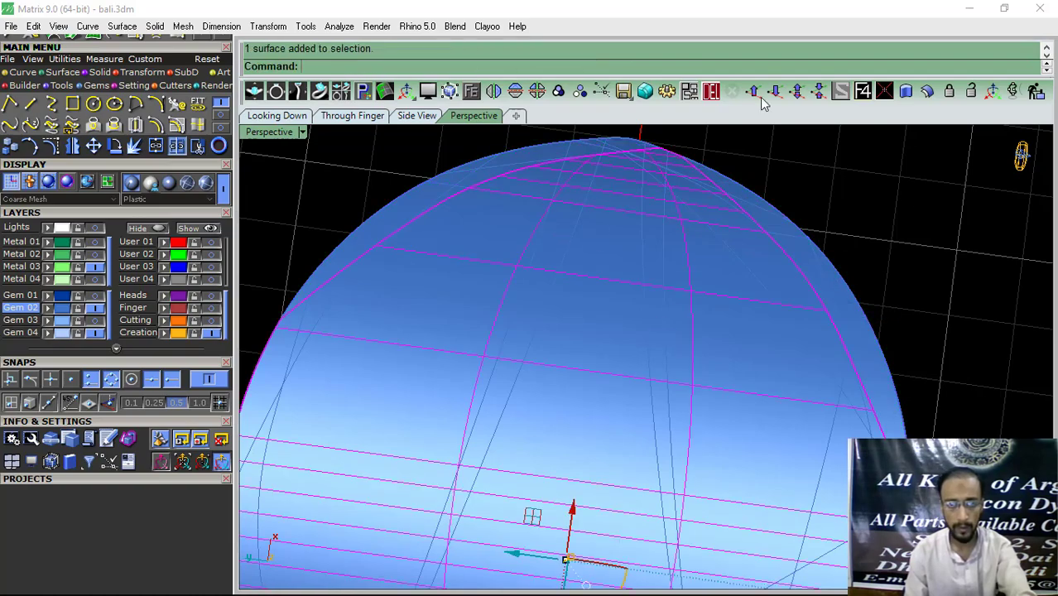
Step: Undo the split of the base surface and the outline's offset on it
left_click(709, 94)
scroll(765, 273, "down", 4)
right_click_drag(765, 273, 579, 260)
key("ctrl+z")
key("ctrl+z")
key("ctrl+z")
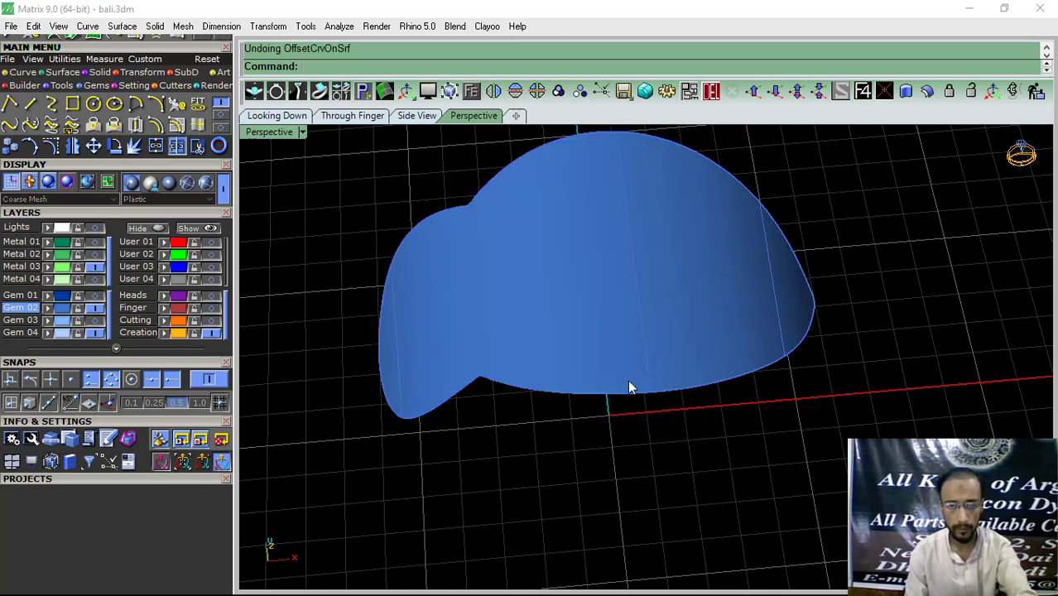
Step: Try to offset the closed outline normal to the base surface, toward the inside of the ring
left_click(577, 404)
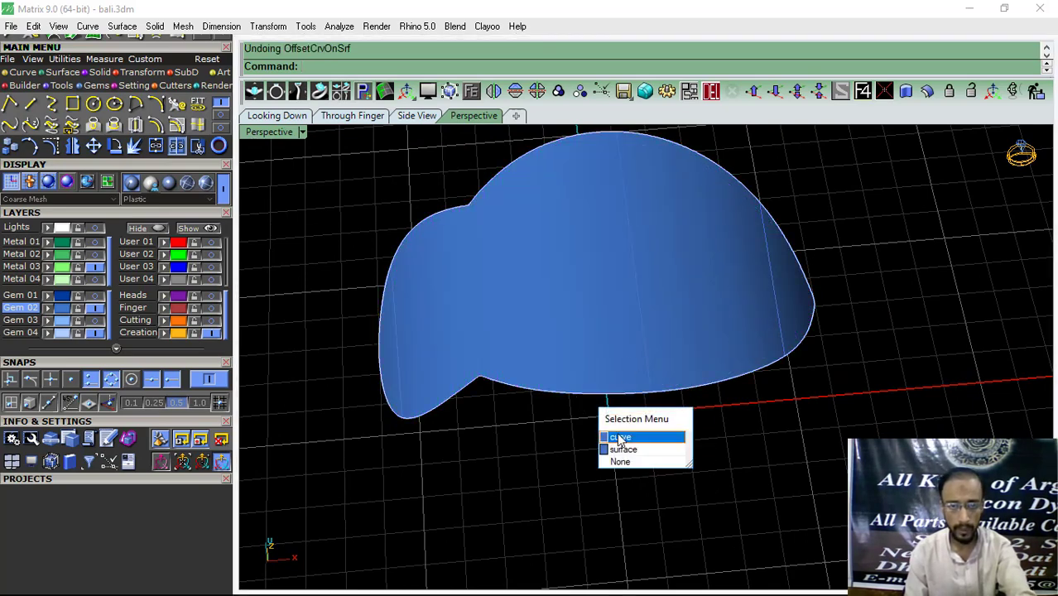
left_click(617, 435)
left_click(350, 119)
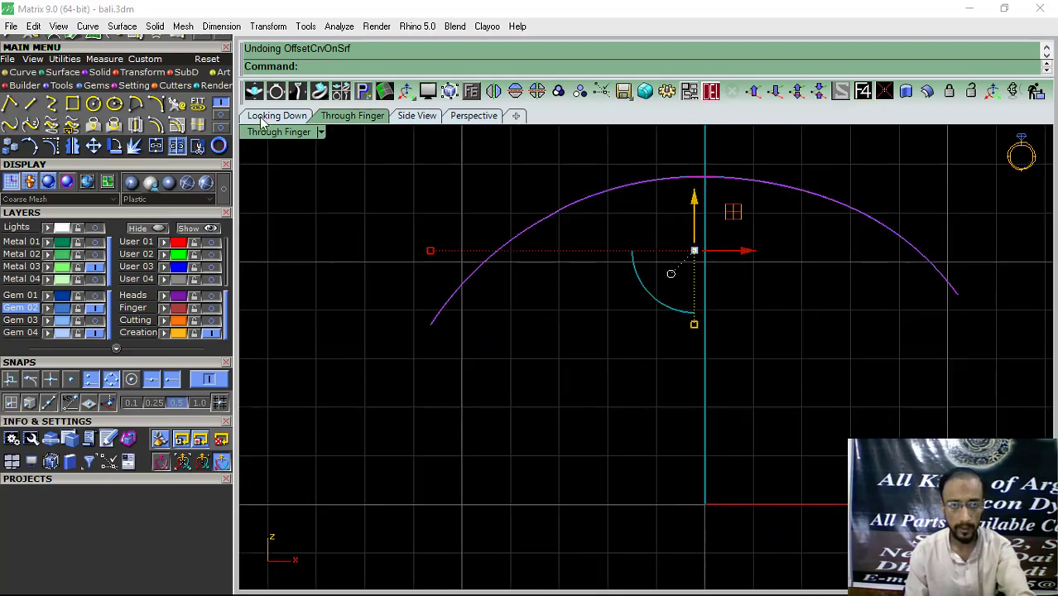
left_click(473, 116)
right_click_drag(622, 389, 577, 247)
left_click(221, 127)
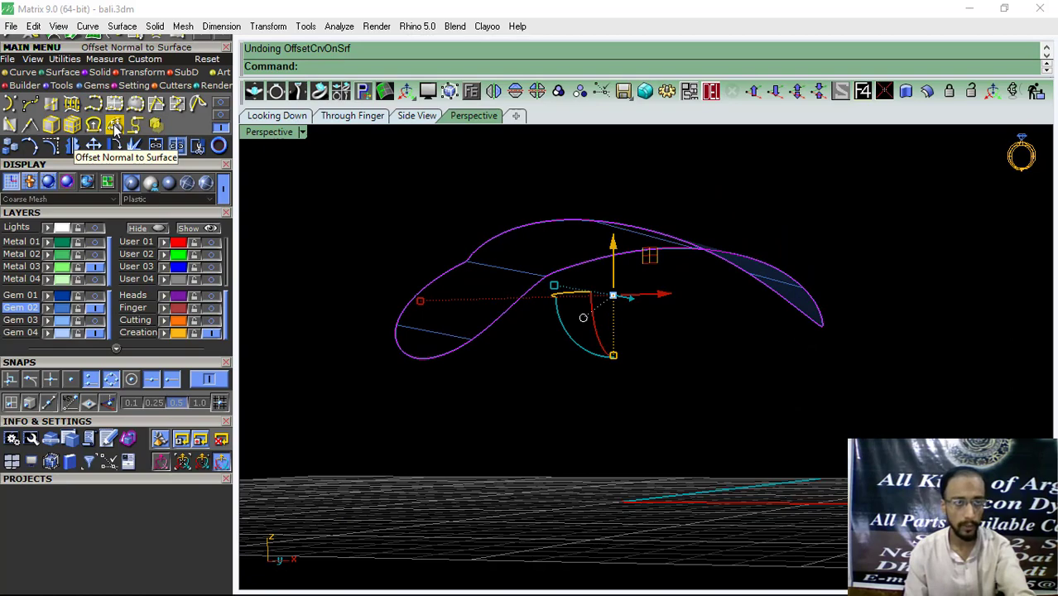
left_click(114, 126)
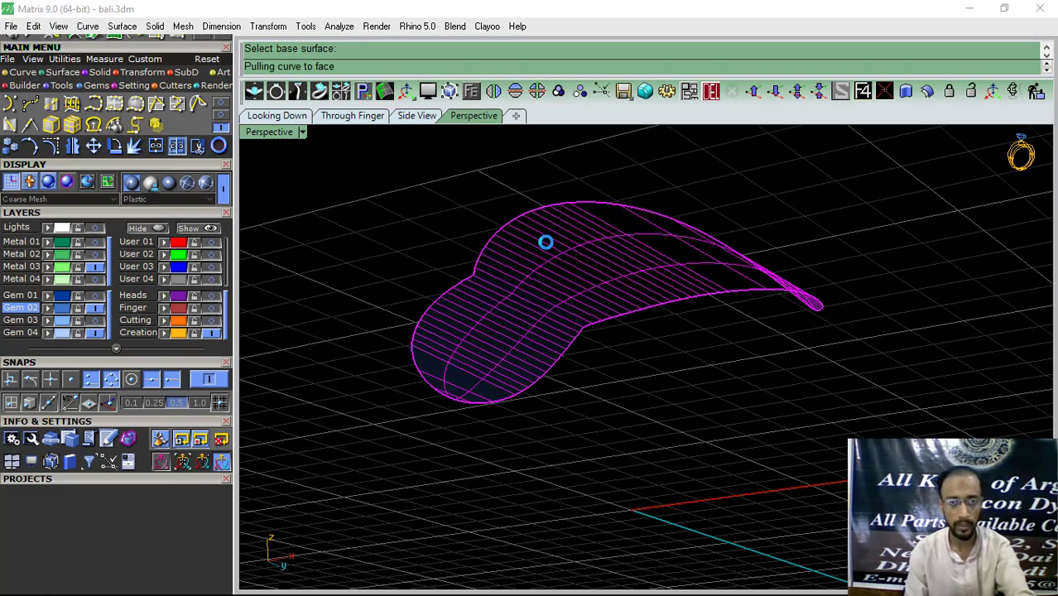
left_click(546, 242)
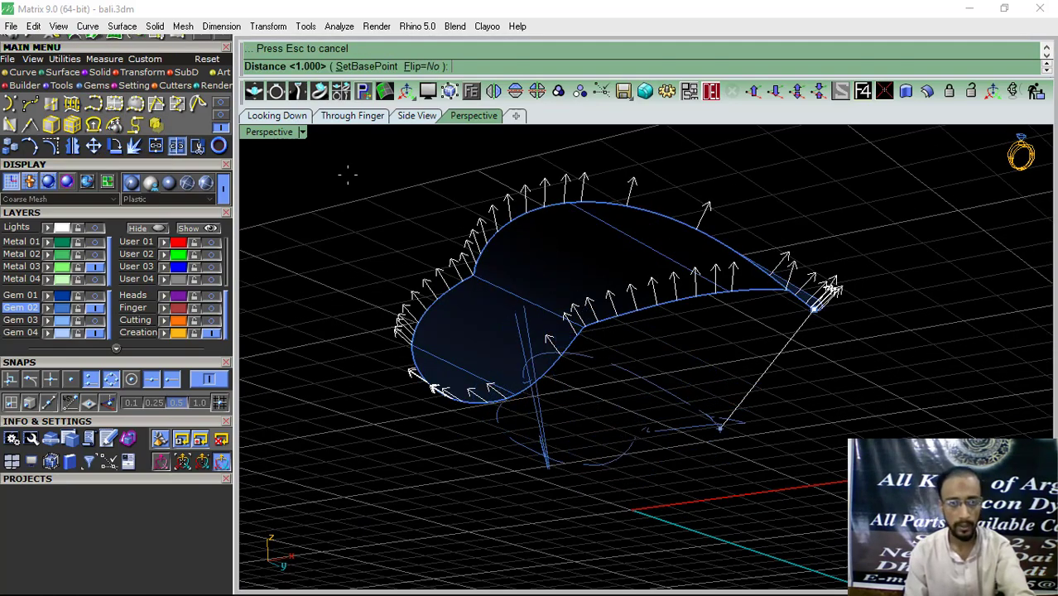
left_click(352, 116)
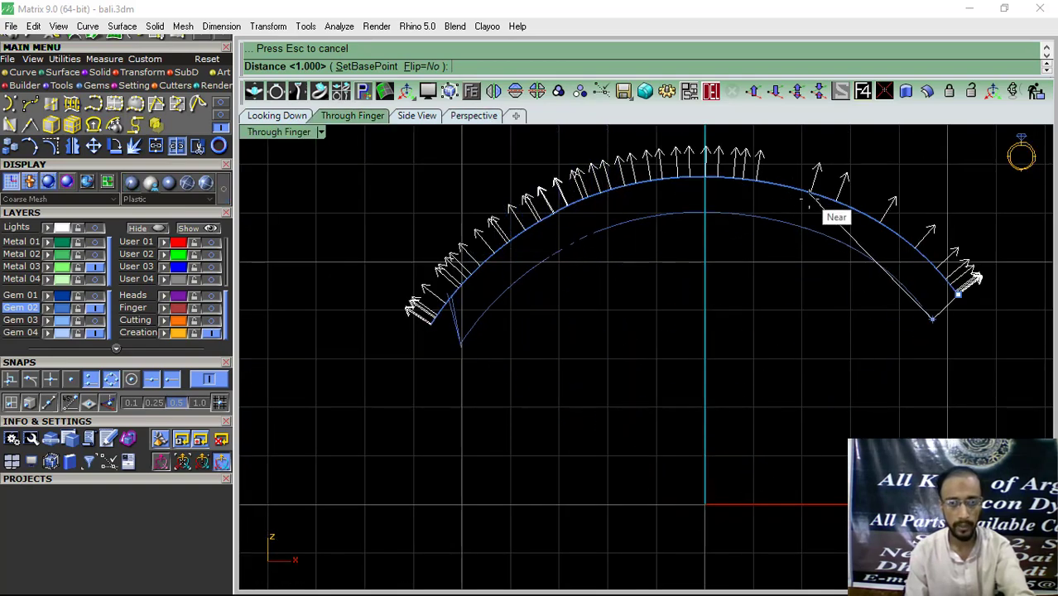
right_click_drag(810, 208, 728, 303)
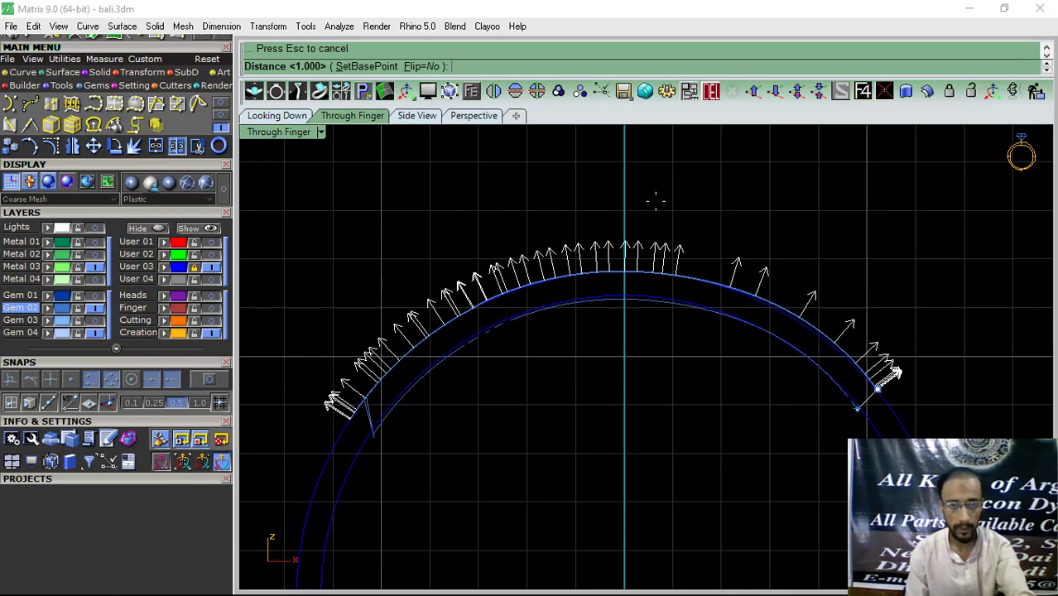
left_click(655, 200)
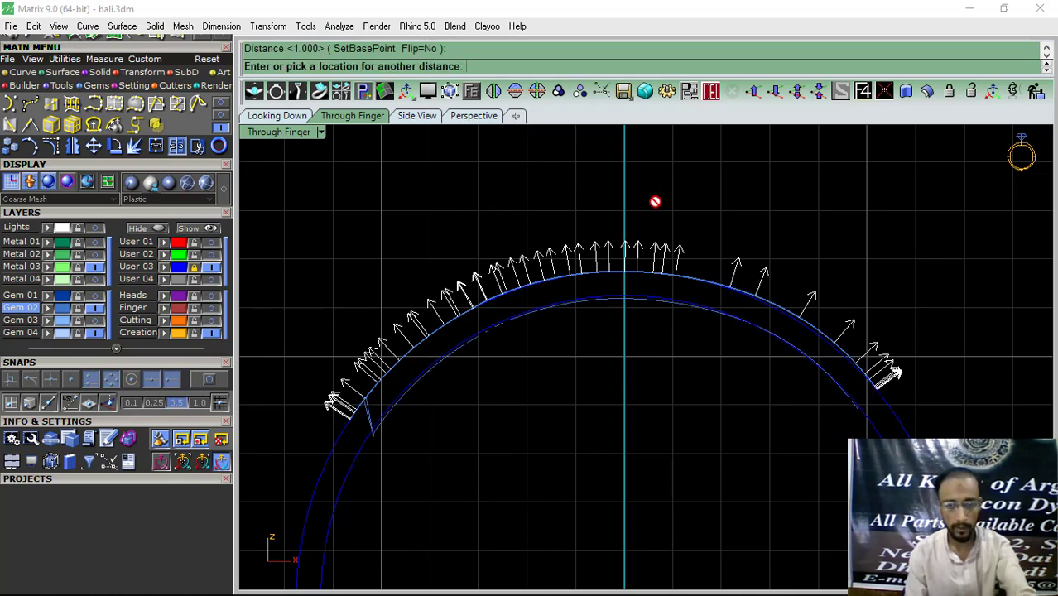
key("Return")
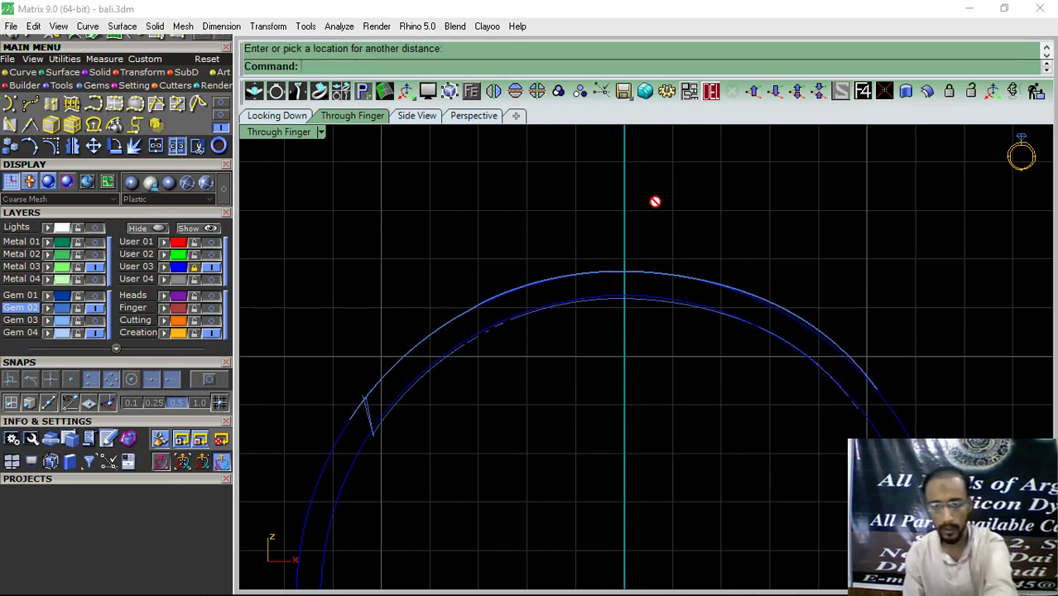
Step: Undo the outline's normal offset
left_click(473, 115)
right_click_drag(414, 315, 544, 371)
key("ctrl+z")
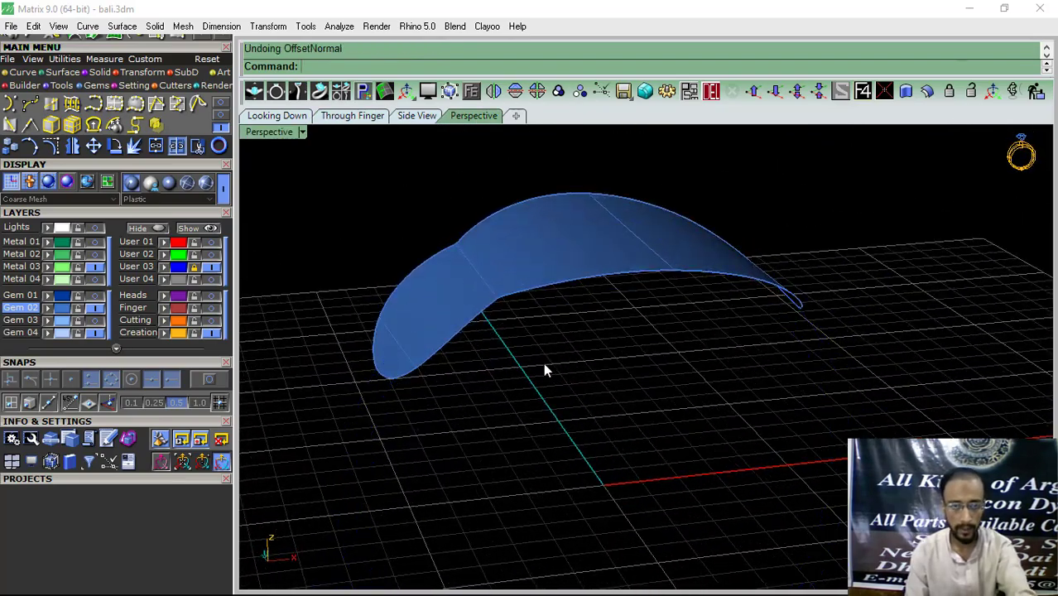
Step: Show the ring circles on User 03 and extrude the closed outline to a point at the ring's centre, 0,0,0
left_click(554, 290)
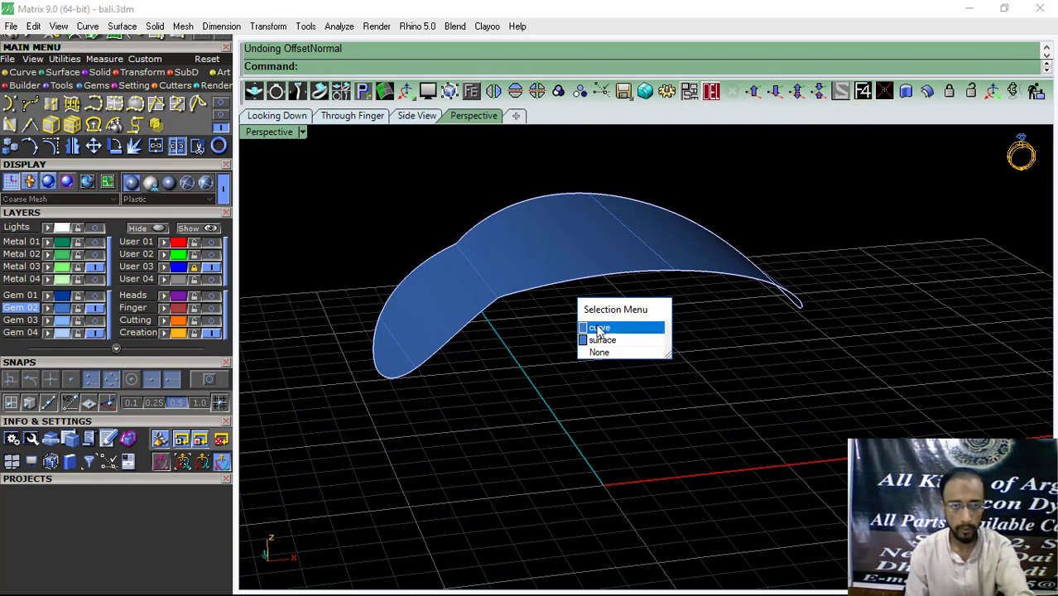
left_click(598, 328)
left_click(352, 115)
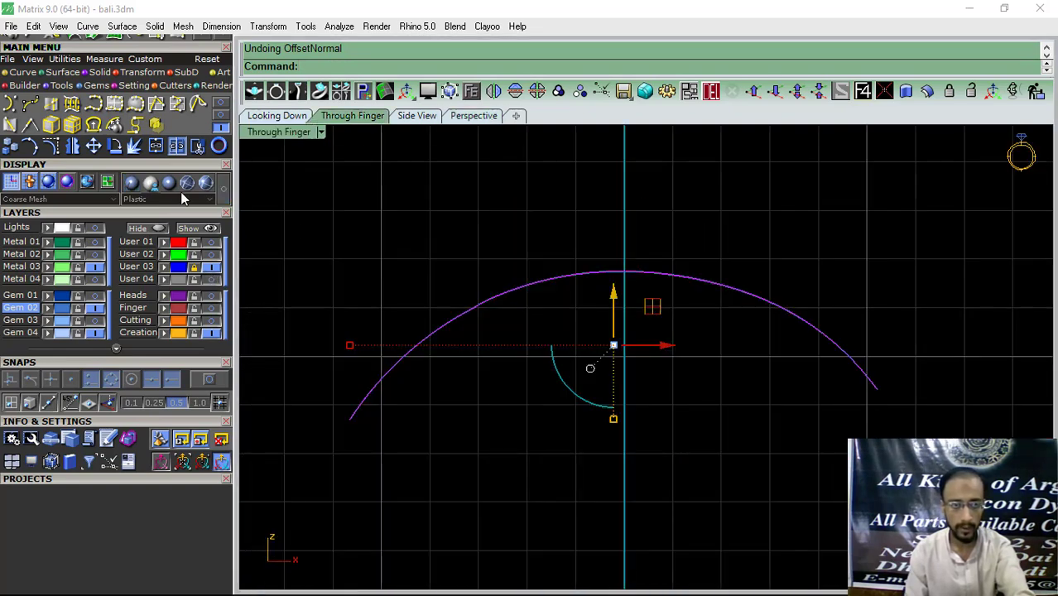
left_click(193, 268)
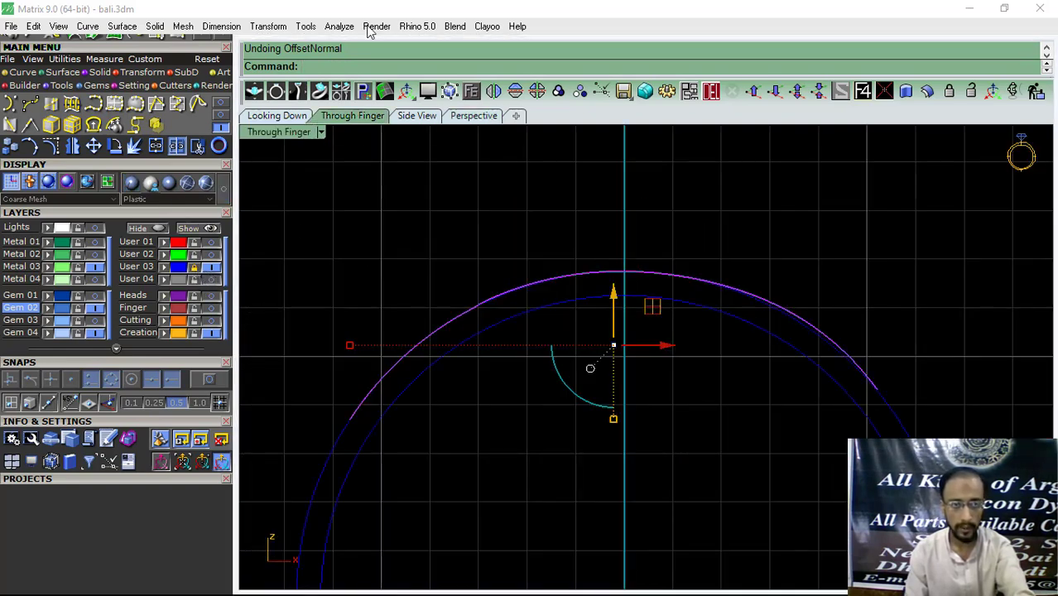
left_click(61, 73)
left_click(113, 126)
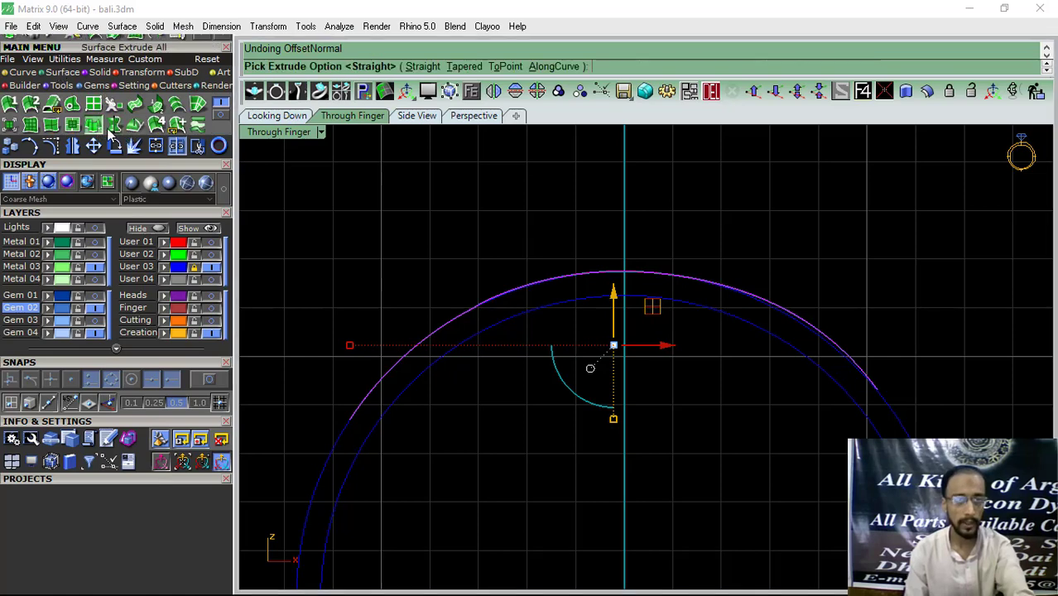
left_click(505, 67)
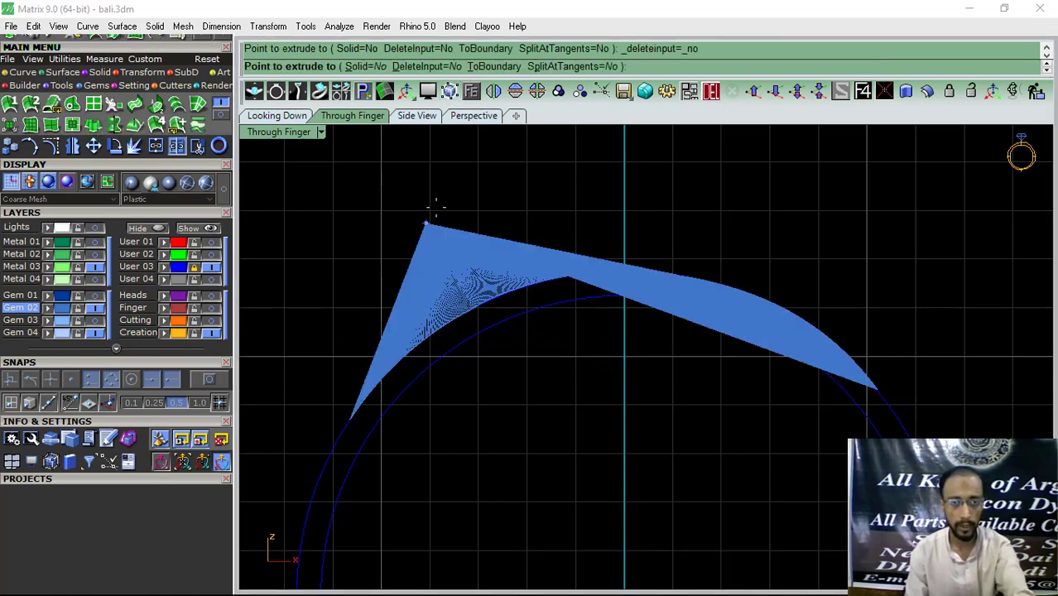
scroll(432, 208, "down", 3)
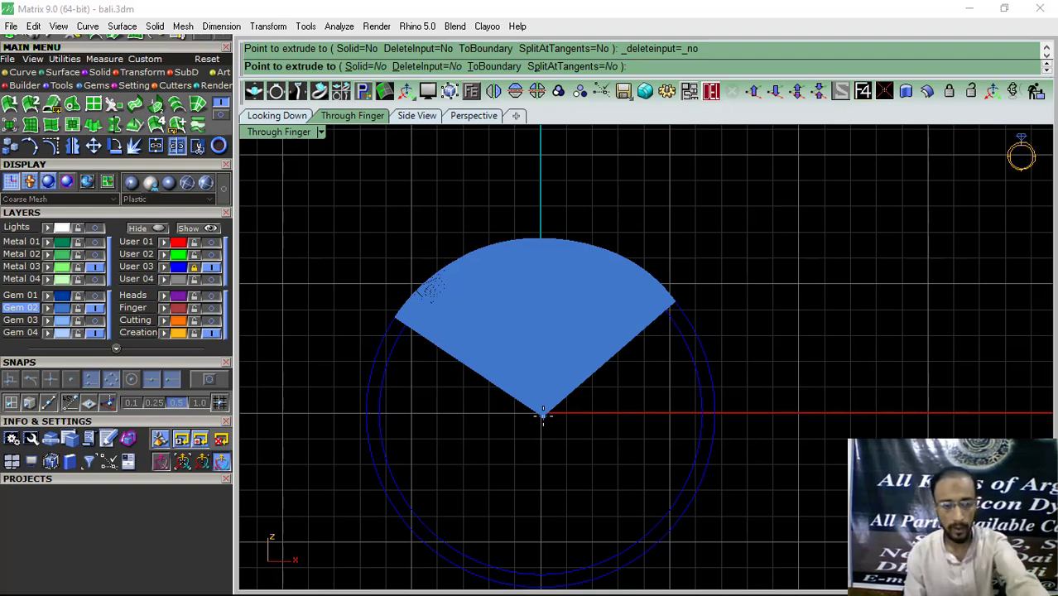
left_click(543, 413)
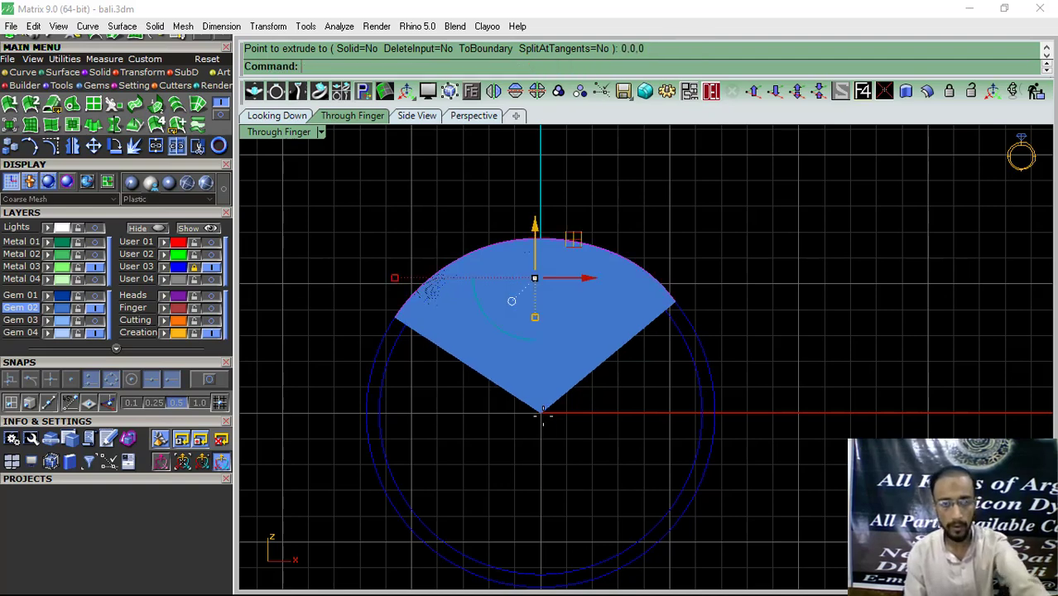
Step: Unlock User 03 and split the surface extruded to the ring's centre with the inner ring circle
left_click(275, 115)
left_click(466, 116)
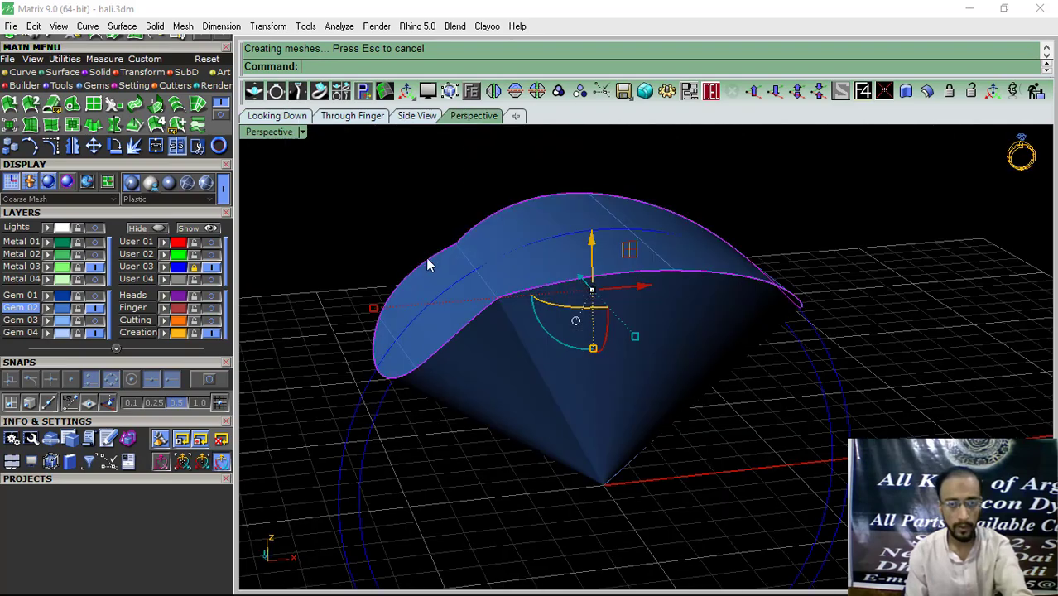
right_click_drag(388, 267, 425, 368)
key("ctrl+a")
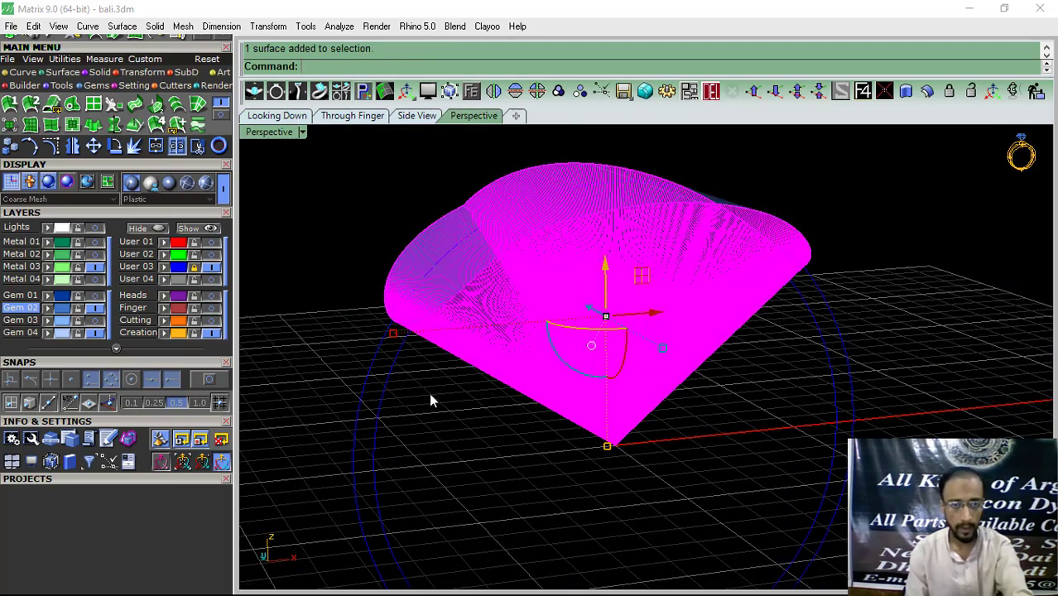
left_click(386, 385)
left_click(352, 115)
left_click(448, 290)
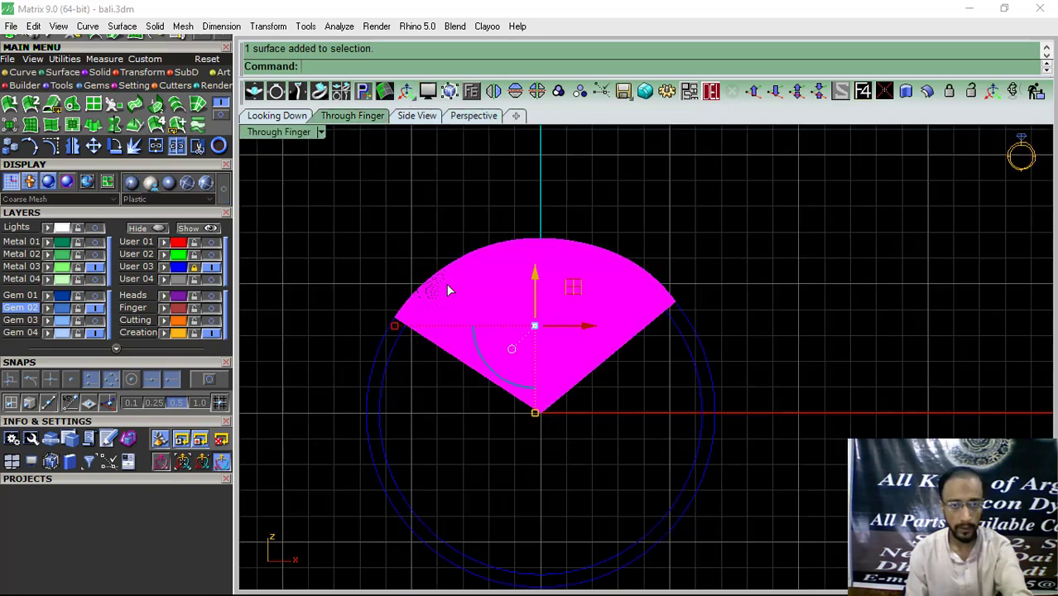
left_click(197, 146)
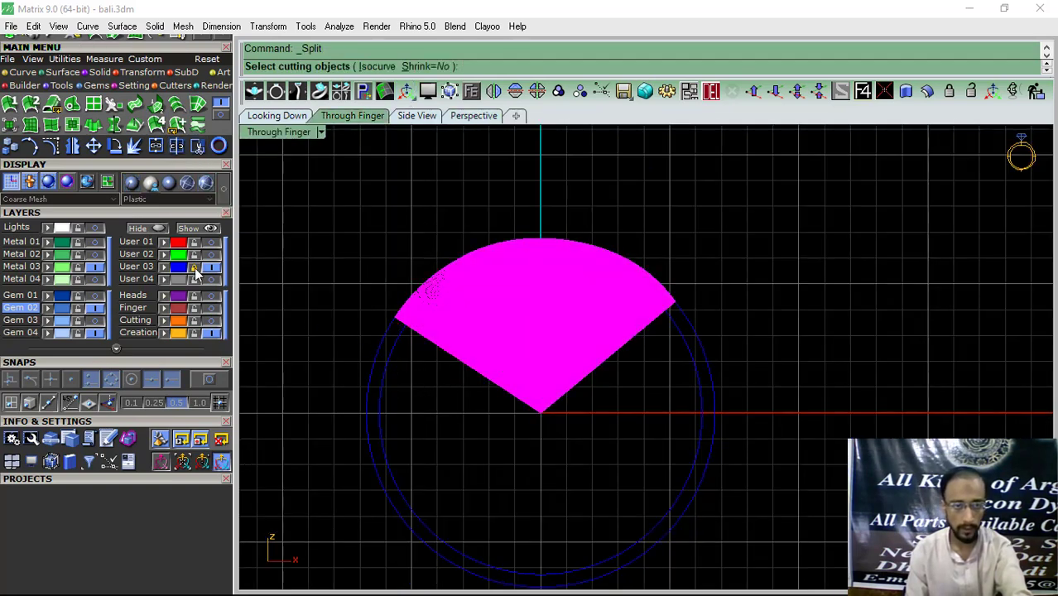
left_click(395, 381)
key("Return")
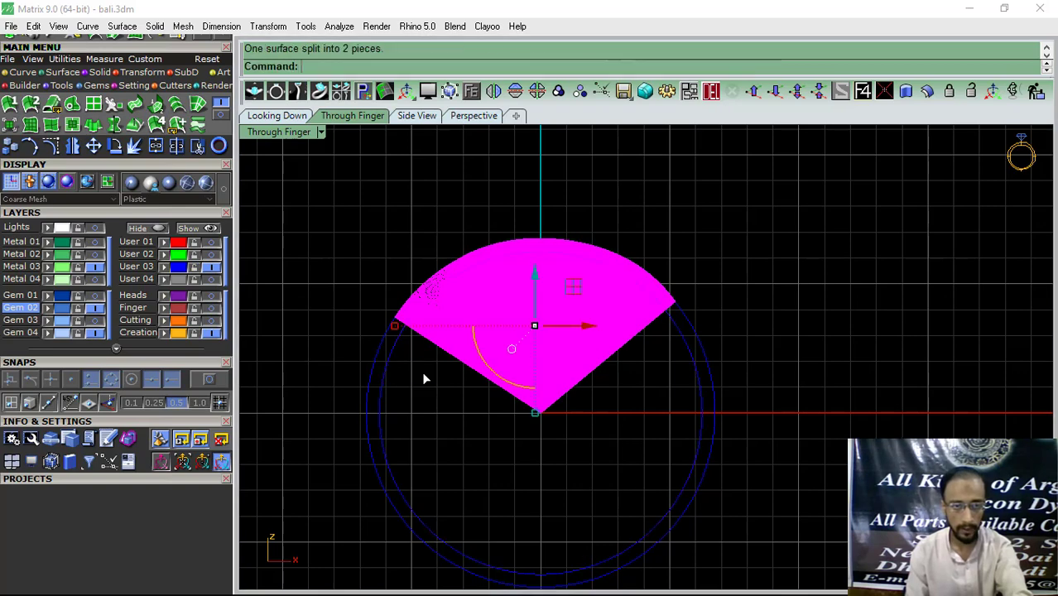
Step: Delete the cone piece inside the inner ring circle and the curved surface capping the wall strip
key("Escape")
left_click(508, 371)
left_click(711, 93)
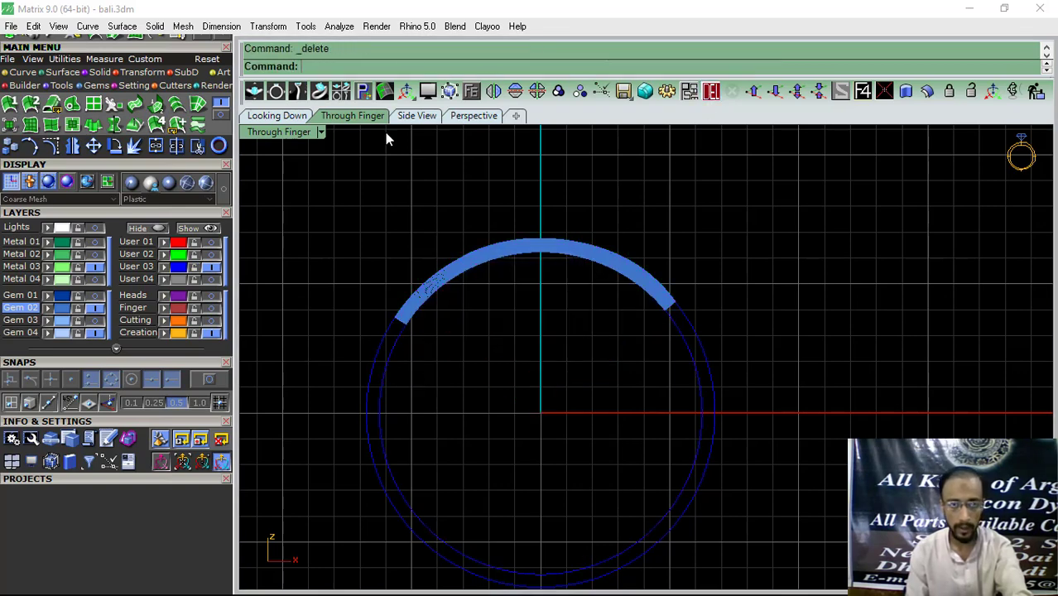
left_click(474, 116)
right_click_drag(517, 274, 557, 243)
left_click(557, 242)
left_click(710, 93)
Step: Offset the remaining wall strip inward by 0.35 as a solid, with round corners and the input deleted
right_click_drag(662, 249, 596, 248)
scroll(513, 235, "up", 3)
left_click(489, 239)
left_click(927, 91)
left_click(639, 273)
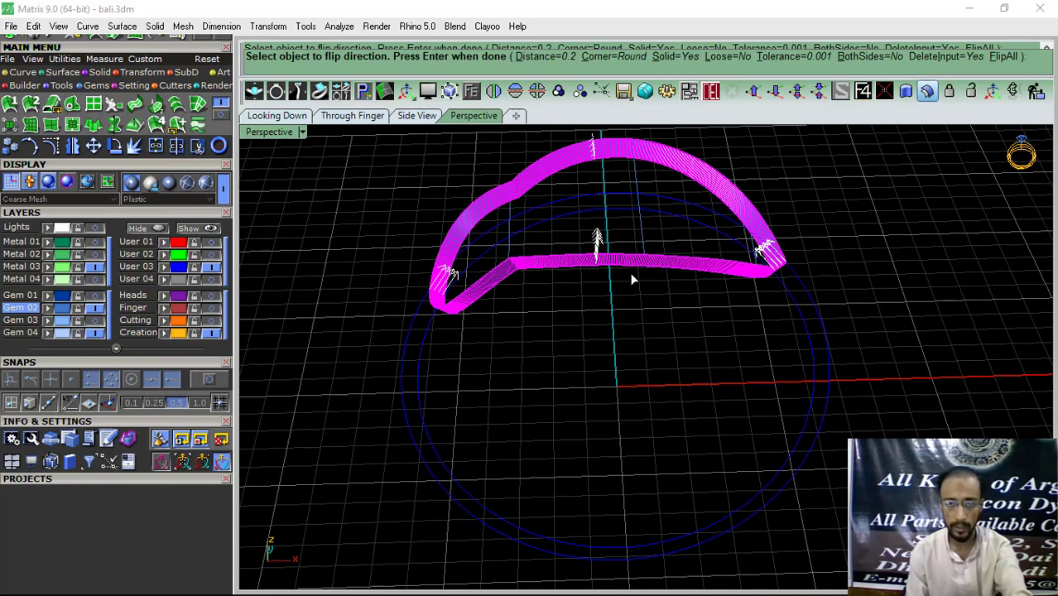
right_click_drag(633, 279, 608, 346)
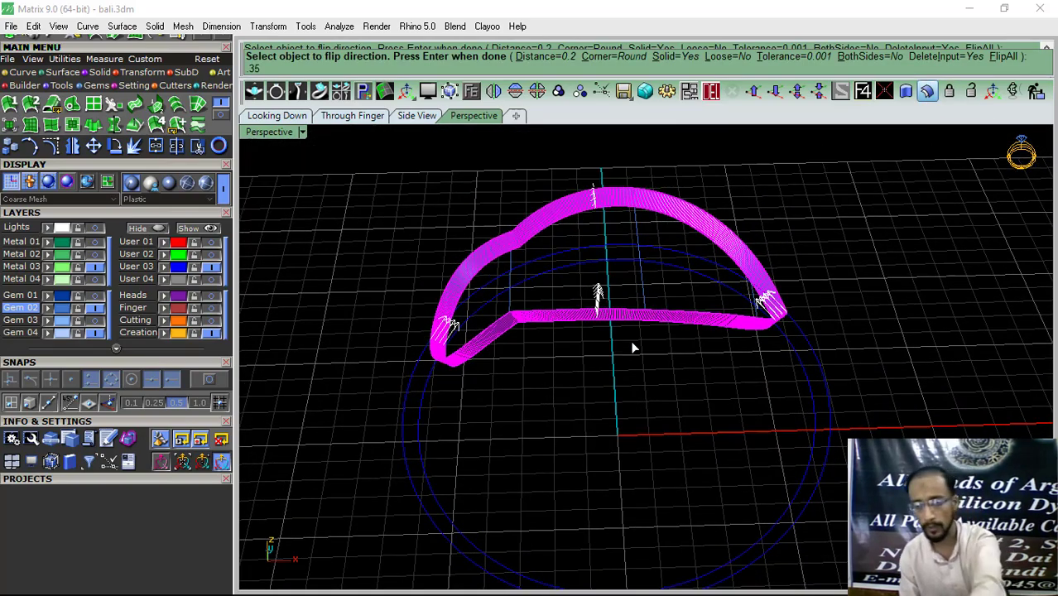
key("Return")
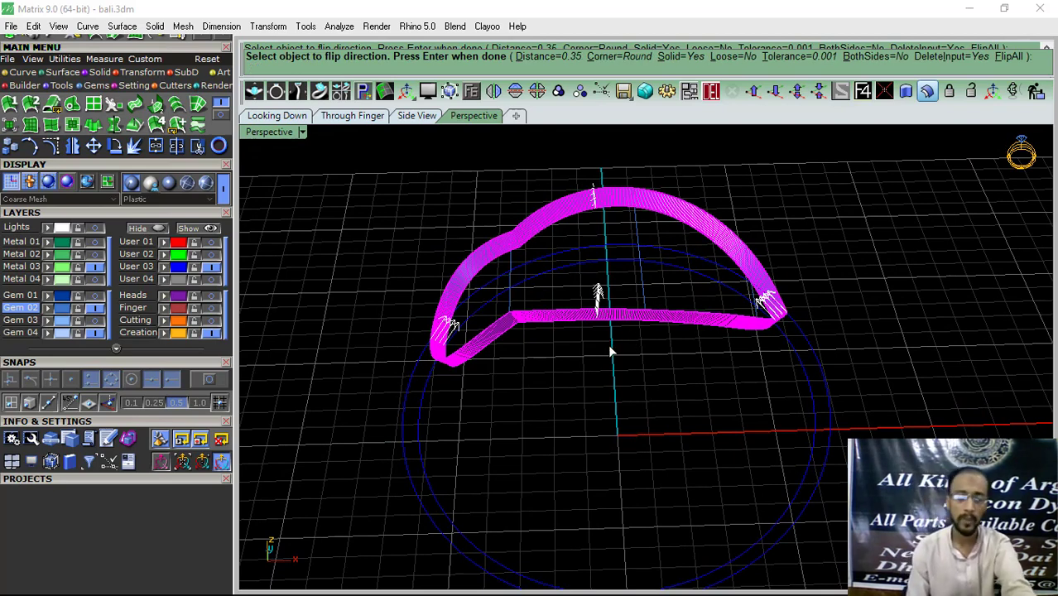
key("Return")
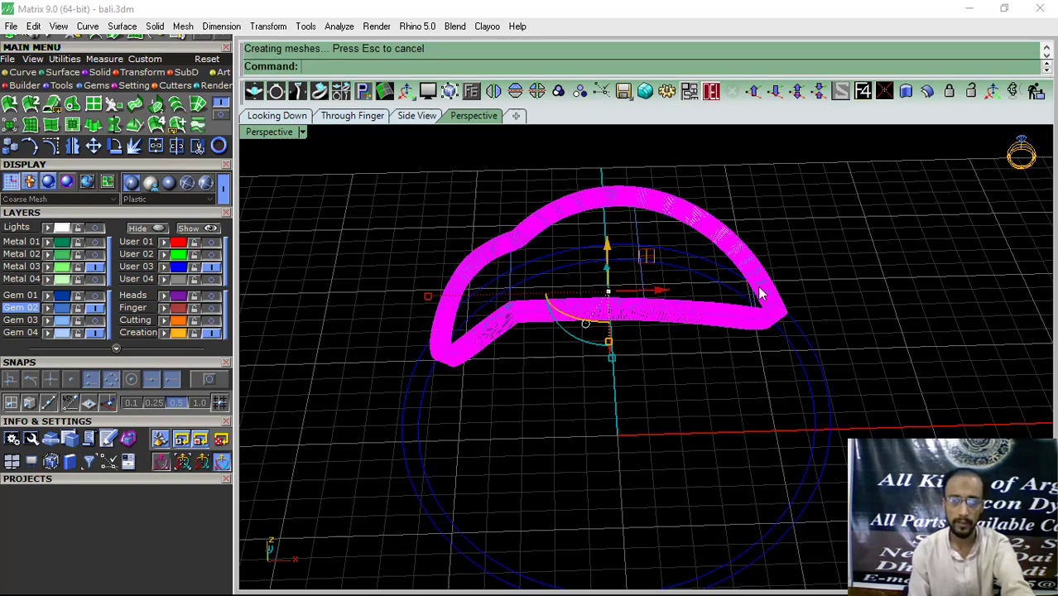
Step: Lock User 03 again and hide the outline and construction curves, leaving the solid wall shown
mouse_move(600, 326)
right_mouse_down()
mouse_move(593, 397)
mouse_move(678, 321)
right_mouse_up()
scroll(678, 321, "up", 10)
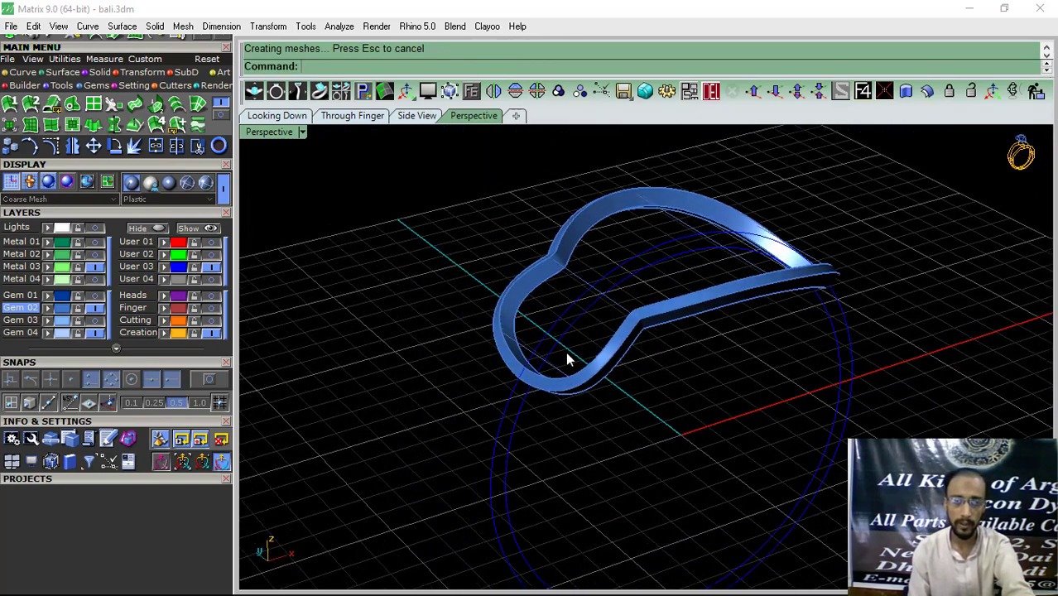
scroll(597, 343, "down", 10)
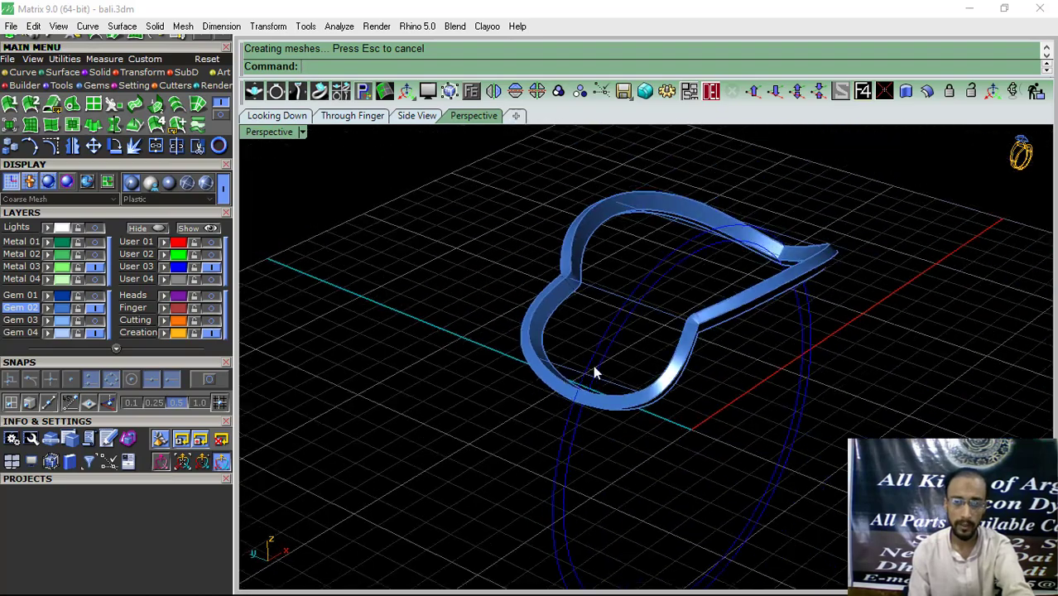
right_click_drag(592, 365, 587, 392)
scroll(587, 391, "down", 3)
left_click_drag(815, 182, 472, 474)
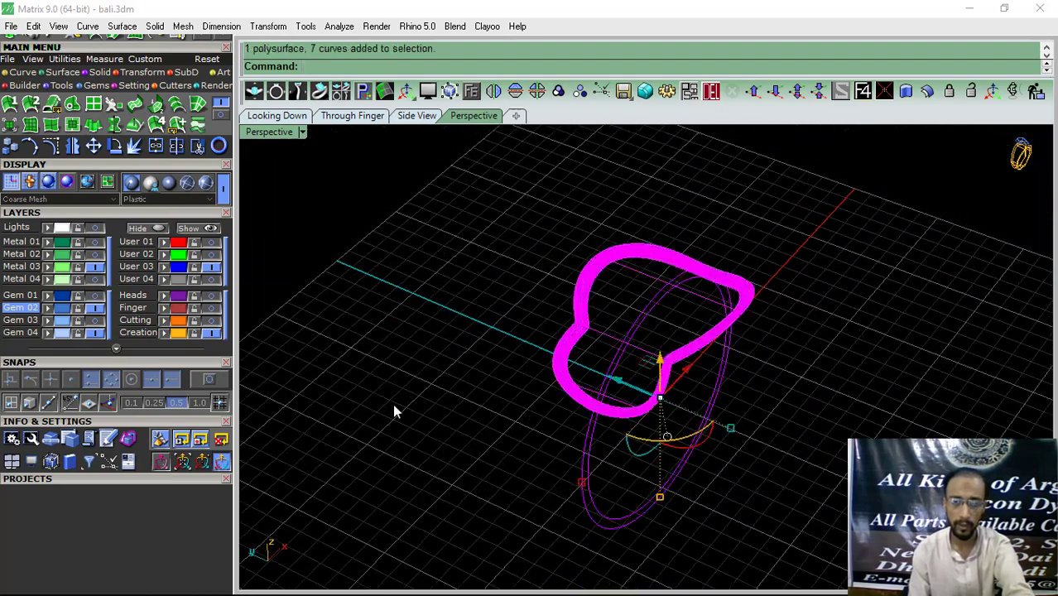
left_click(194, 266)
scroll(626, 397, "up", 10)
left_click(619, 419, "ctrl")
scroll(592, 422, "down", 10)
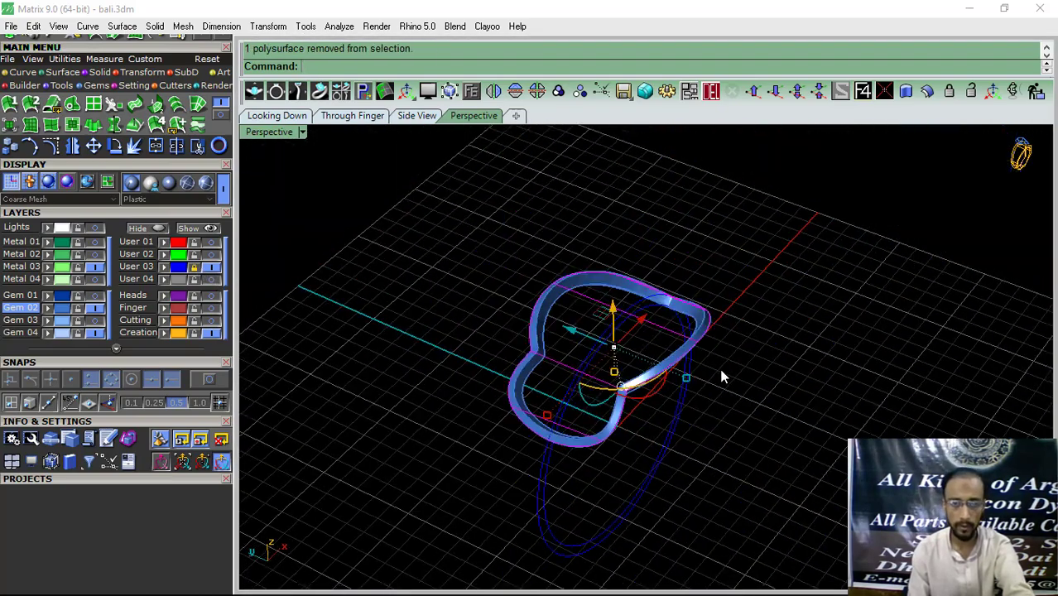
right_click_drag(722, 377, 705, 318)
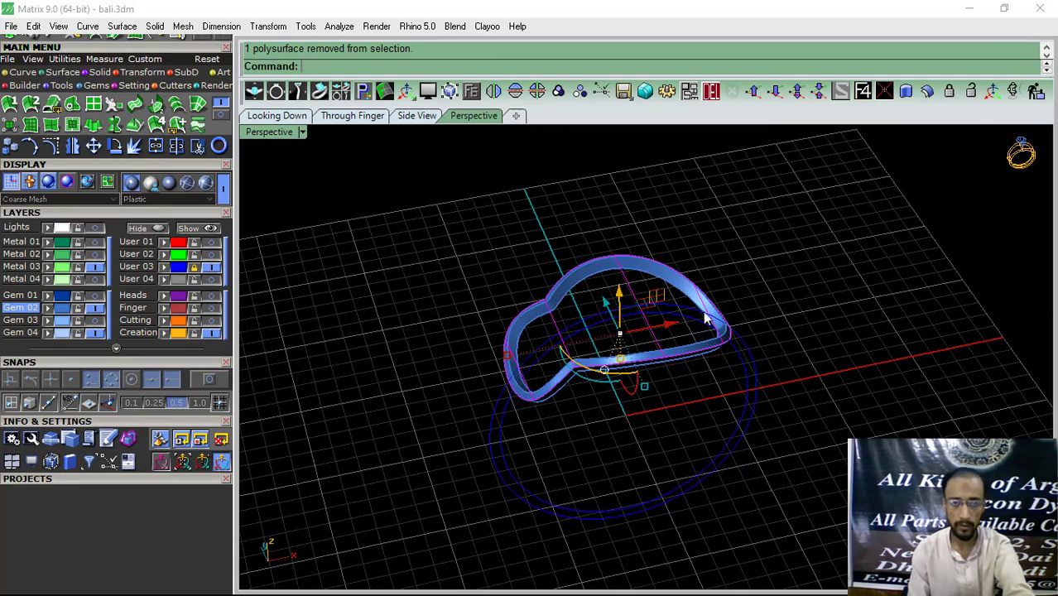
left_click(146, 228)
Step: Show the Metal 01 prong plate together with the beads on the Finger and Metal 04 layers
right_click_drag(649, 278, 592, 316, "shift")
right_click_drag(549, 395, 529, 347)
left_click(95, 254)
left_click(95, 242)
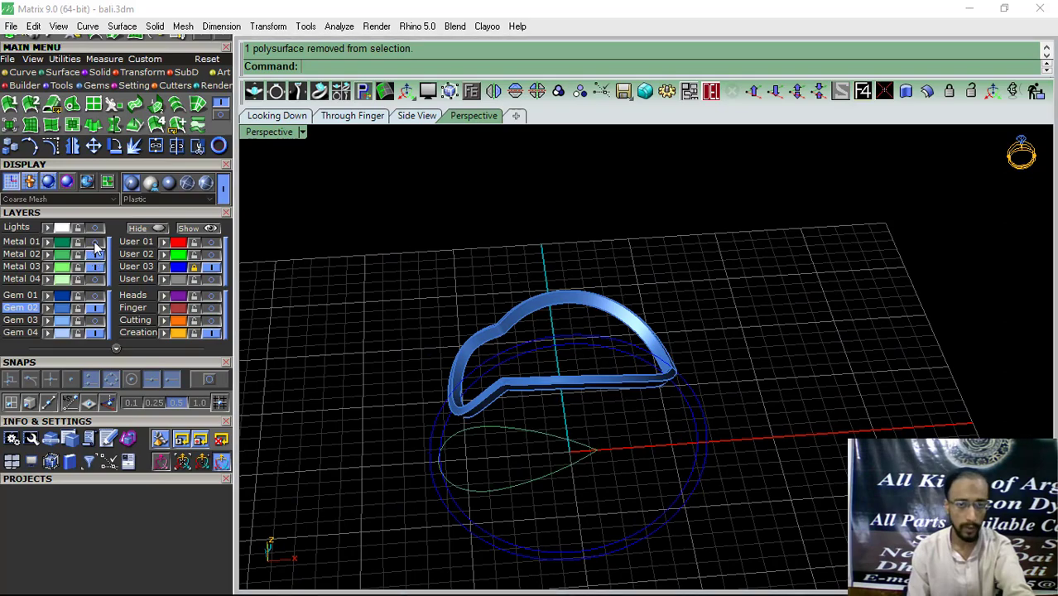
left_click(95, 256)
left_click(95, 243)
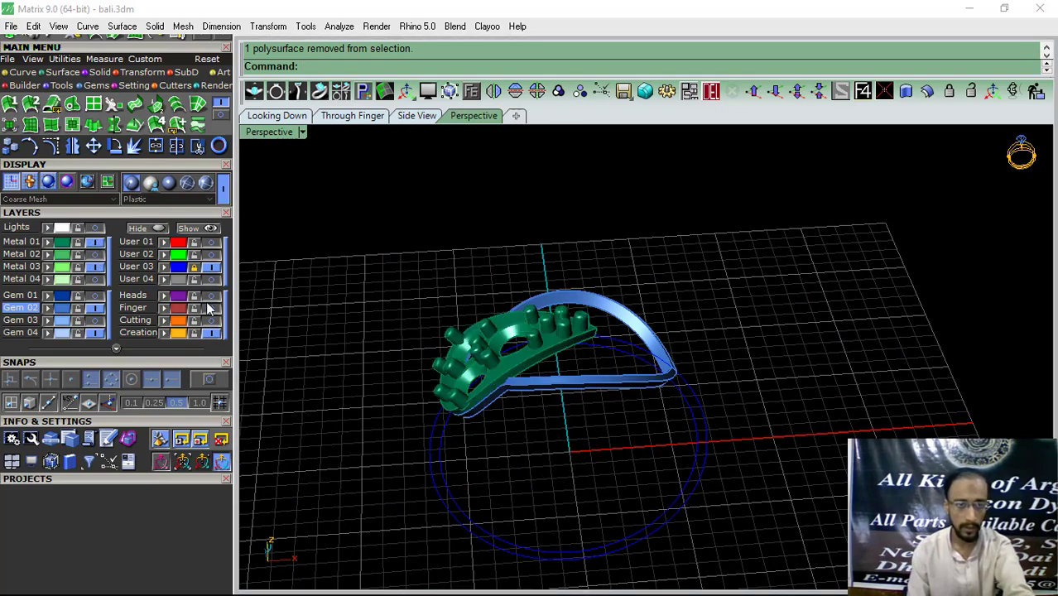
right_click_drag(389, 367, 396, 328)
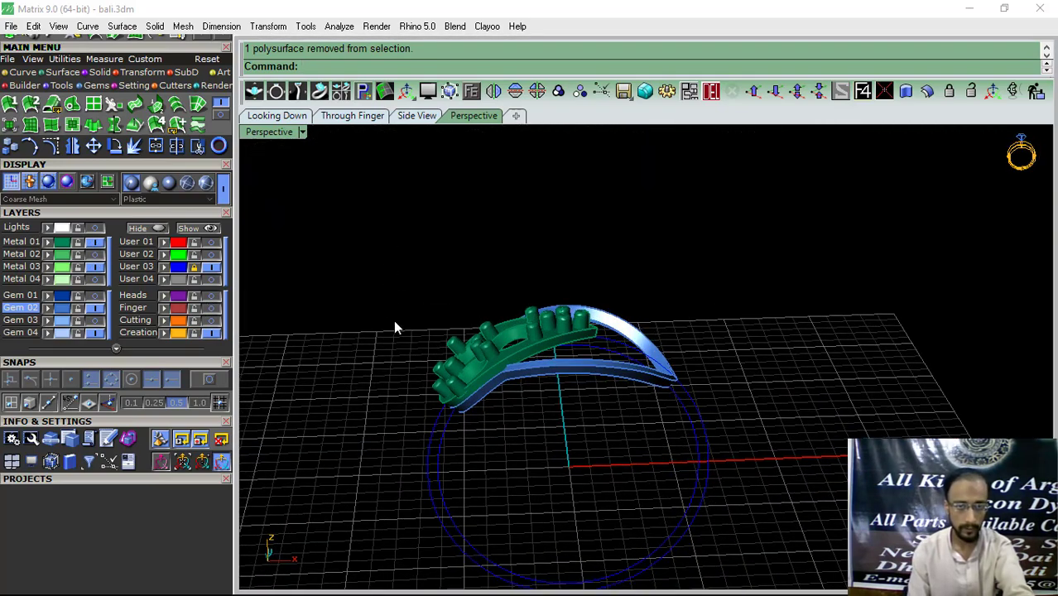
left_click(212, 307)
left_click(95, 279)
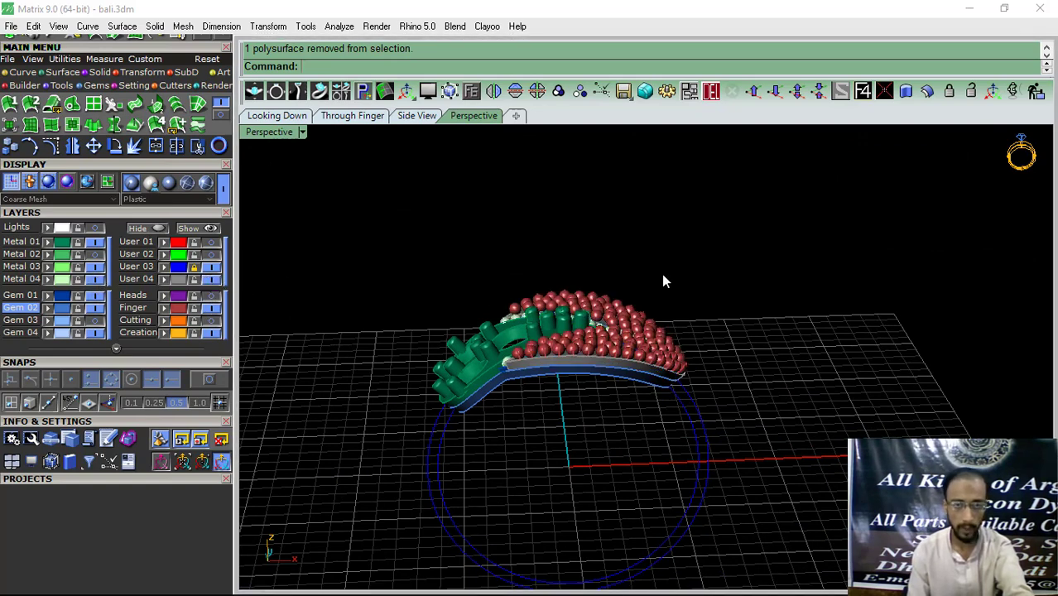
Step: Examine how the new side wall sits beneath the prong plate and beaded sections, from several directions
right_click_drag(666, 279, 619, 334)
scroll(607, 362, "up", 10)
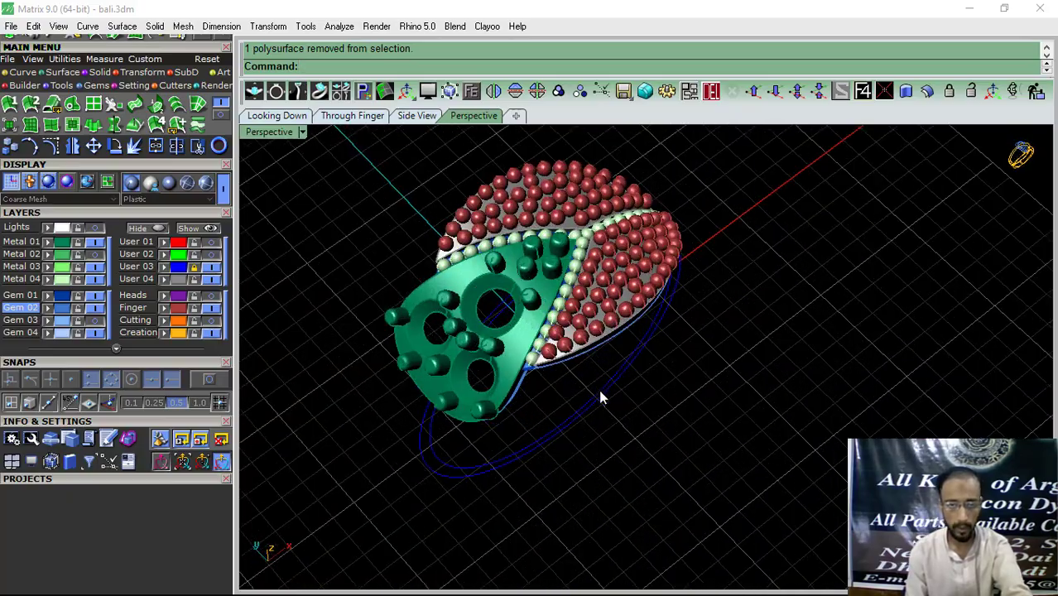
right_click_drag(600, 394, 608, 292)
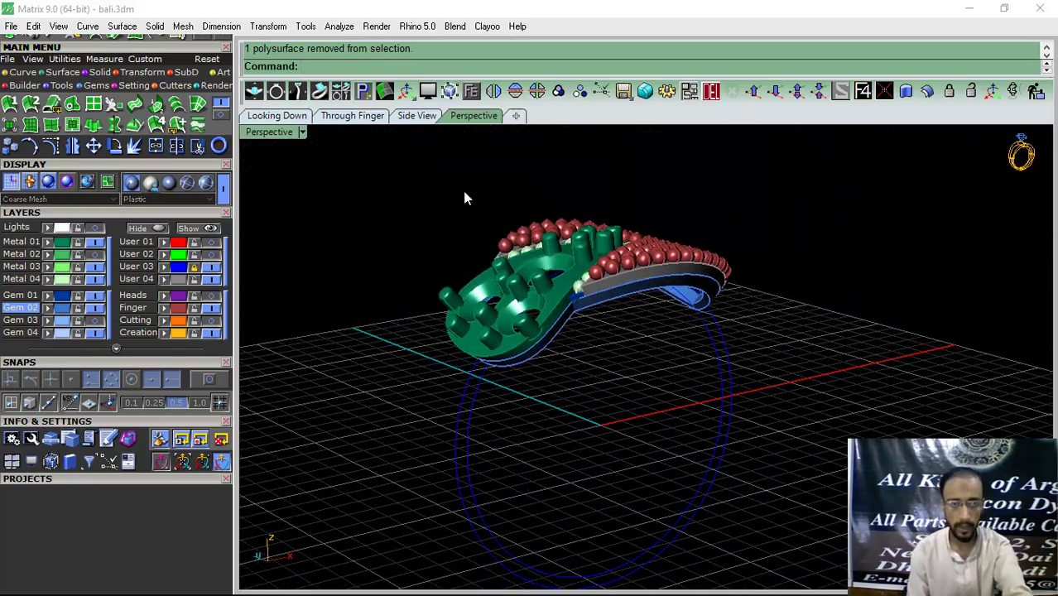
left_click(346, 116)
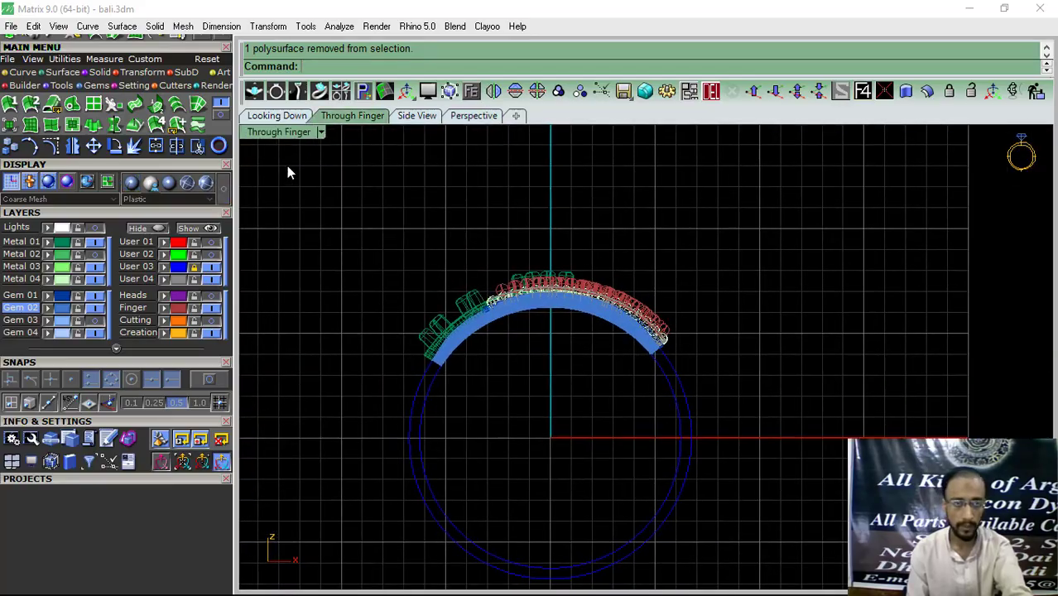
left_click(277, 116)
left_click(468, 118)
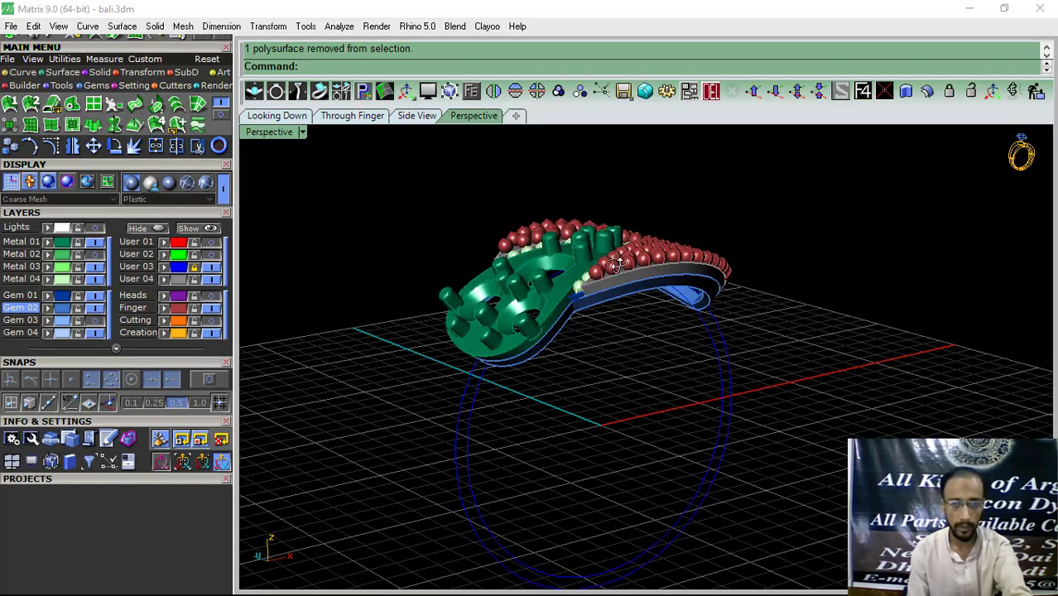
right_click_drag(617, 263, 549, 337)
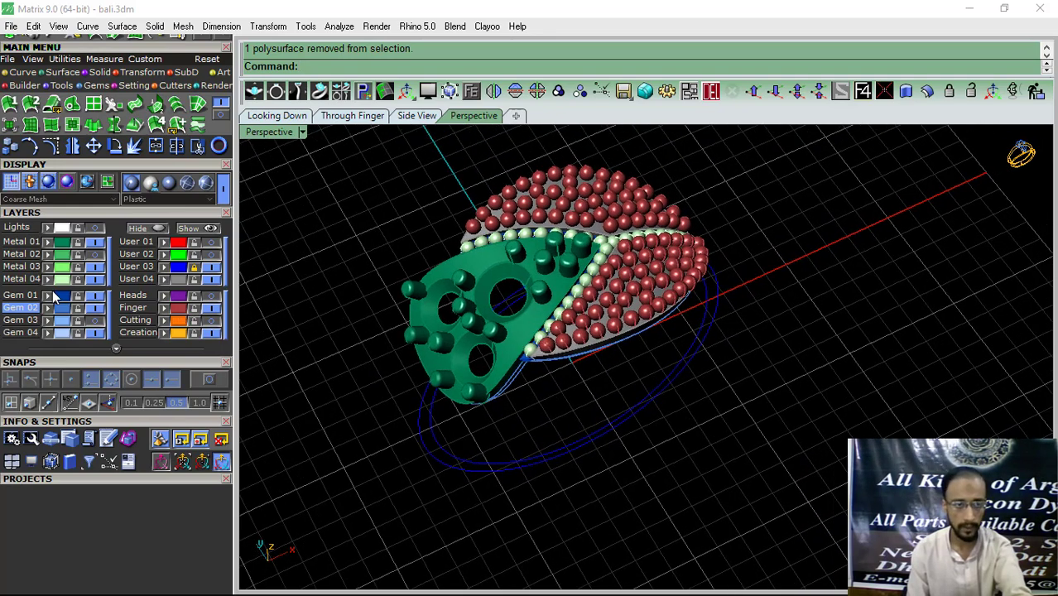
Step: Move the solid side wall to the Metal 01 layer
left_click(142, 307)
key("Escape")
right_click_drag(468, 232, 527, 267)
scroll(511, 348, "up", 5)
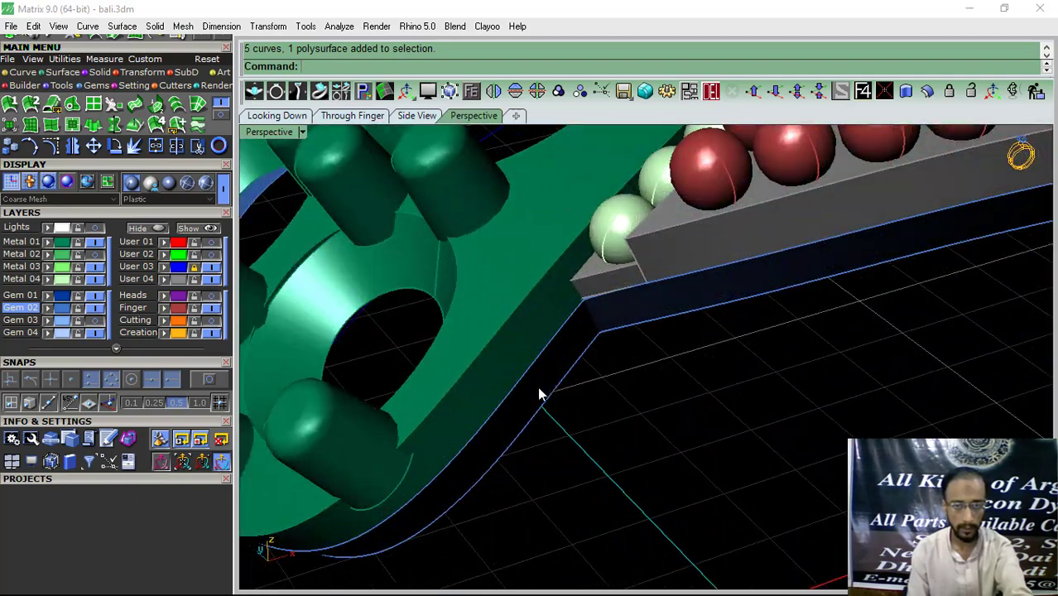
left_click(522, 397)
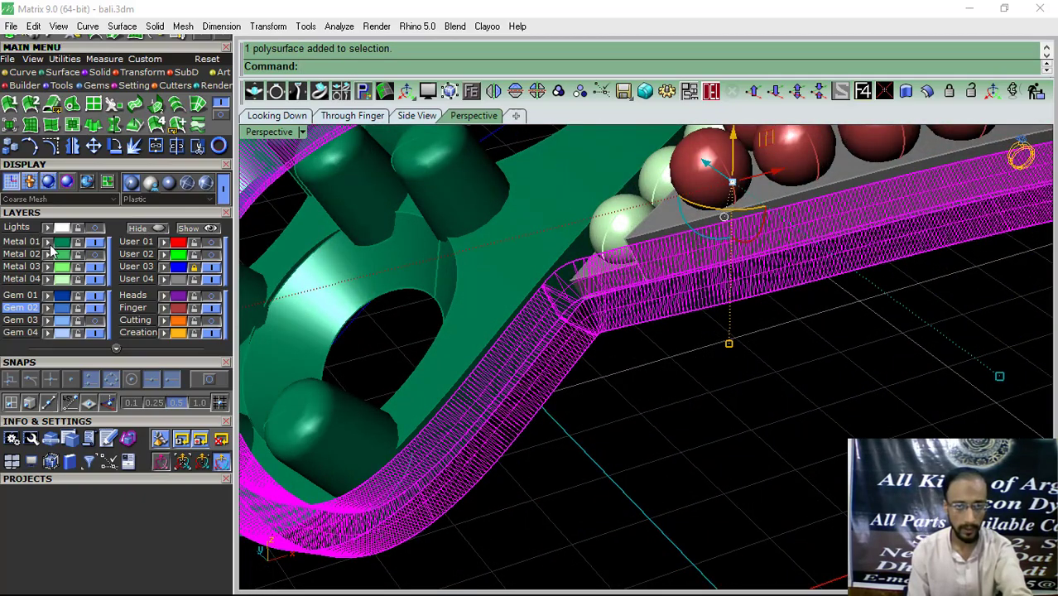
left_click(48, 252)
scroll(482, 409, "down", 8)
right_click_drag(522, 318, 537, 390)
scroll(537, 390, "down", 2)
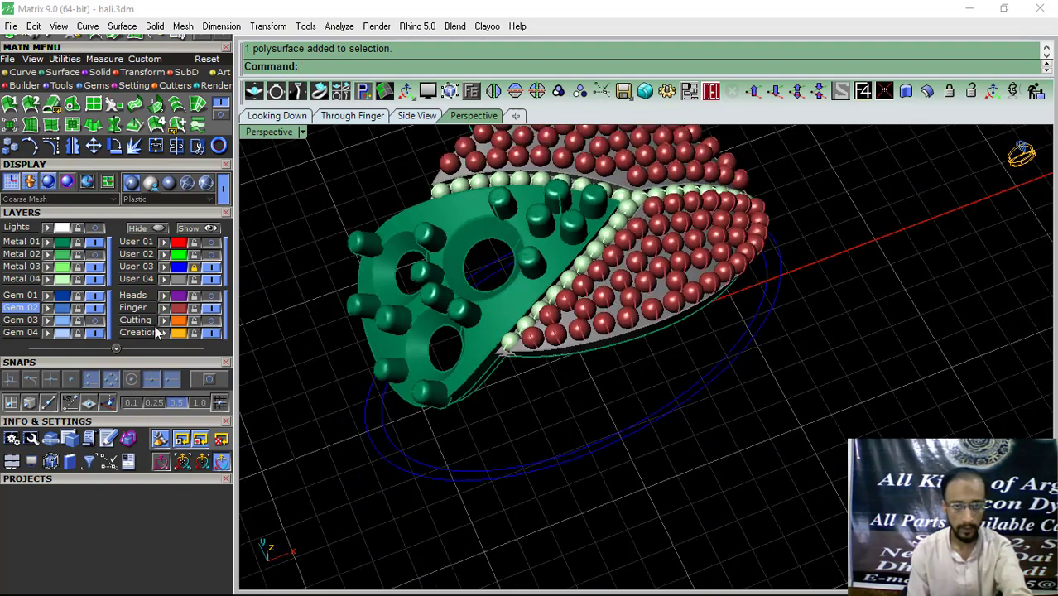
Step: Move all User 04 objects, including the plates under the beads, to the Metal 01 layer and save the file
left_click(184, 281)
left_click(49, 242)
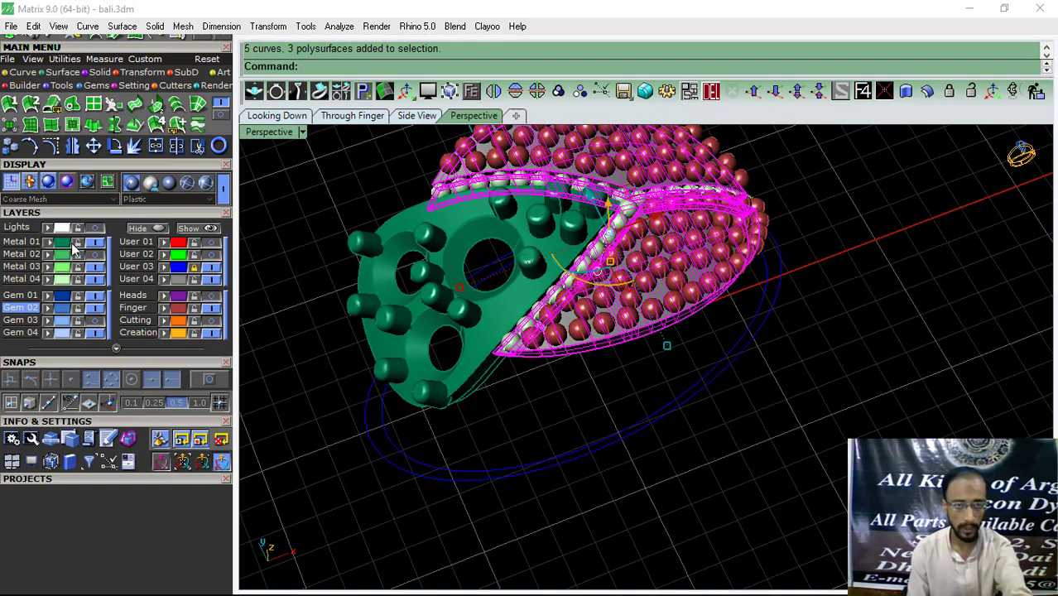
left_click(320, 201)
scroll(500, 293, "down", 4)
right_click_drag(513, 314, 571, 414)
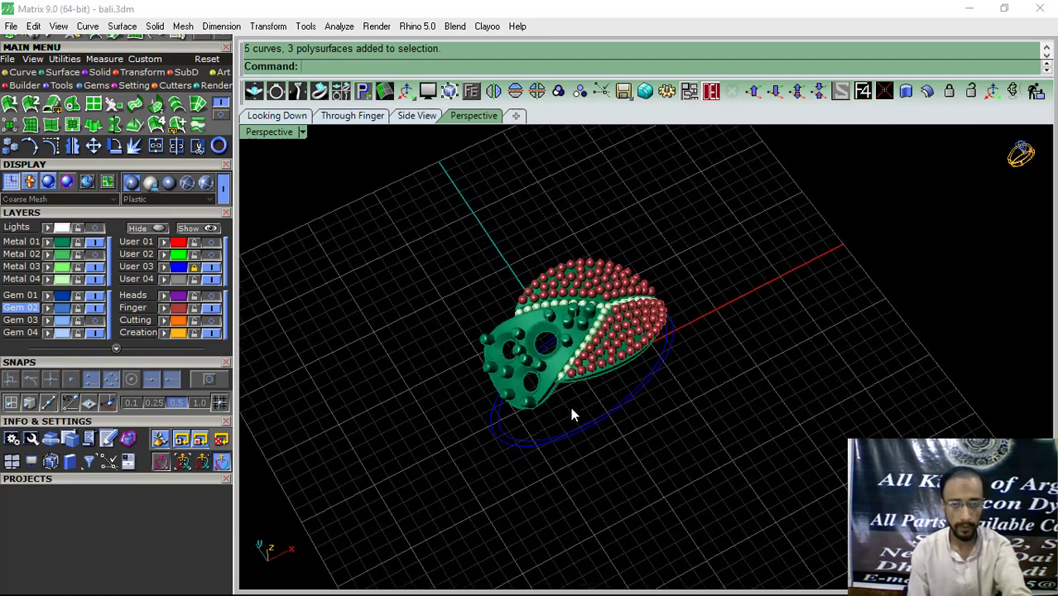
left_click(623, 90)
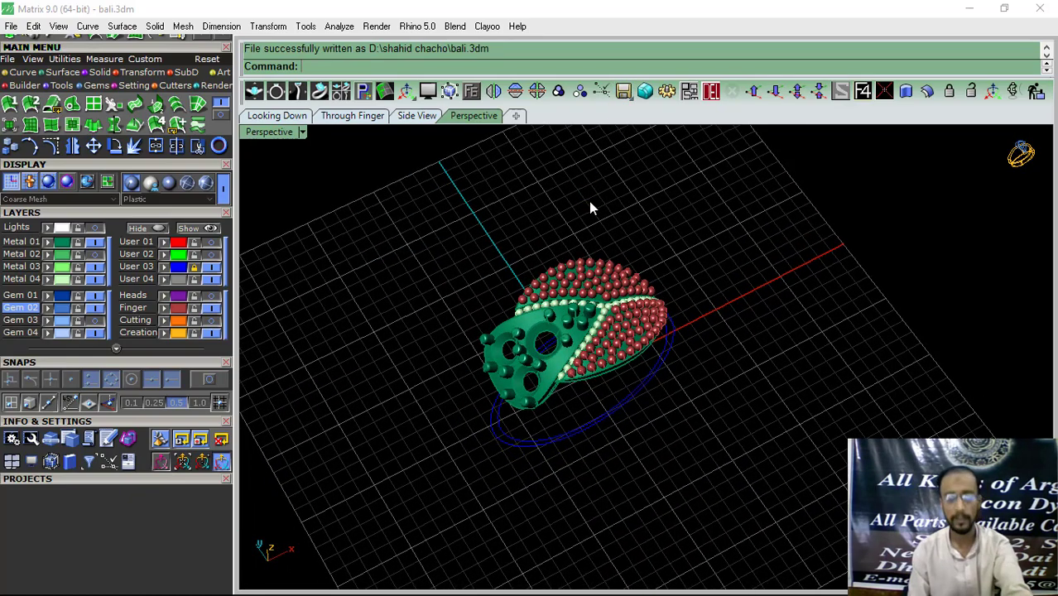
Step: Examine the assembled ring top in the Through Finger, Looking Down and Perspective views
right_click_drag(590, 208, 337, 145)
left_click(352, 115)
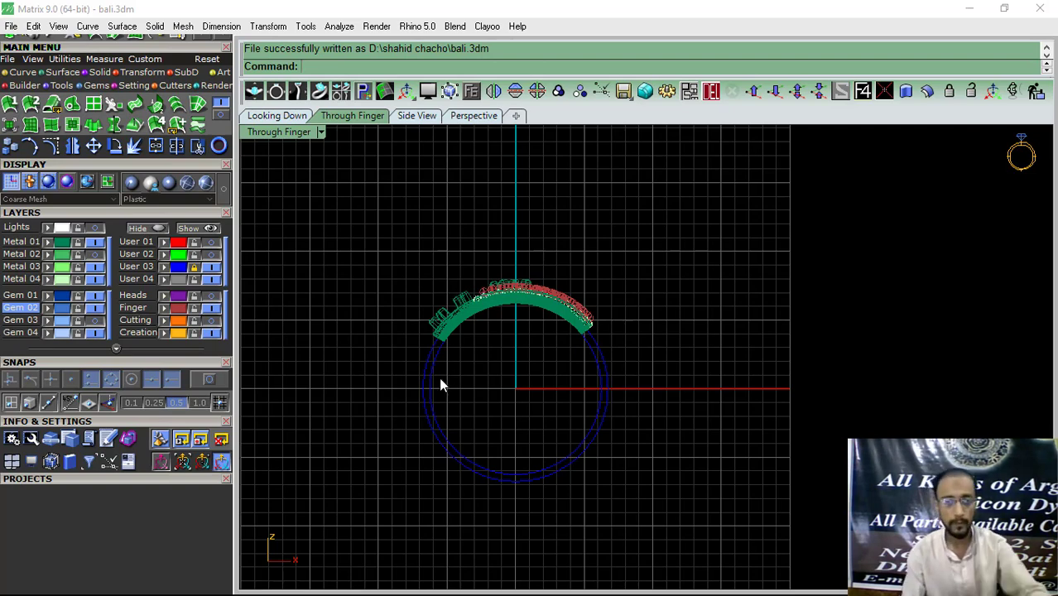
left_click(277, 116)
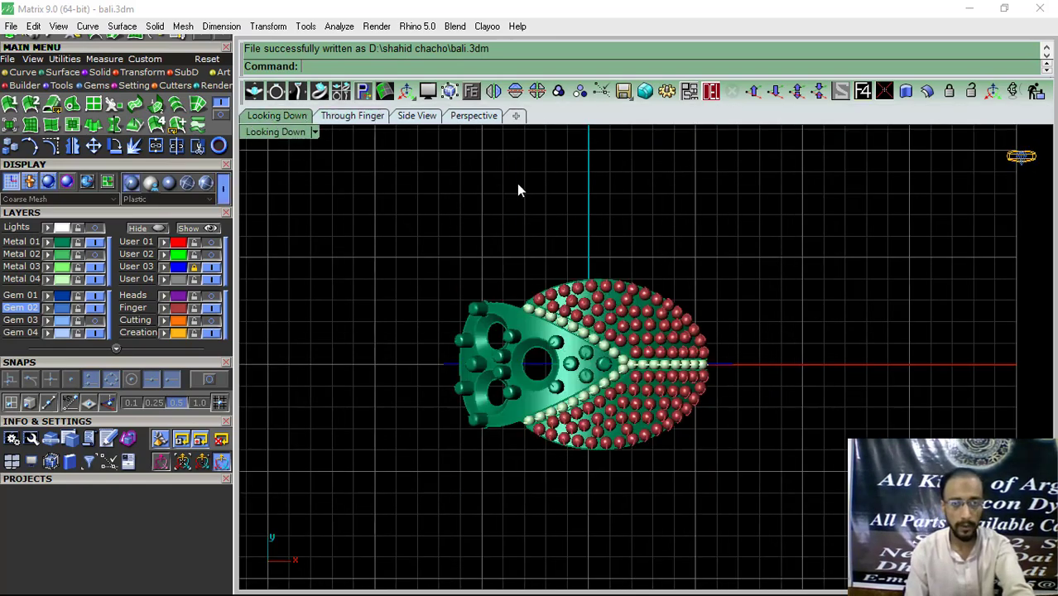
left_click(468, 121)
right_click_drag(509, 388, 559, 358)
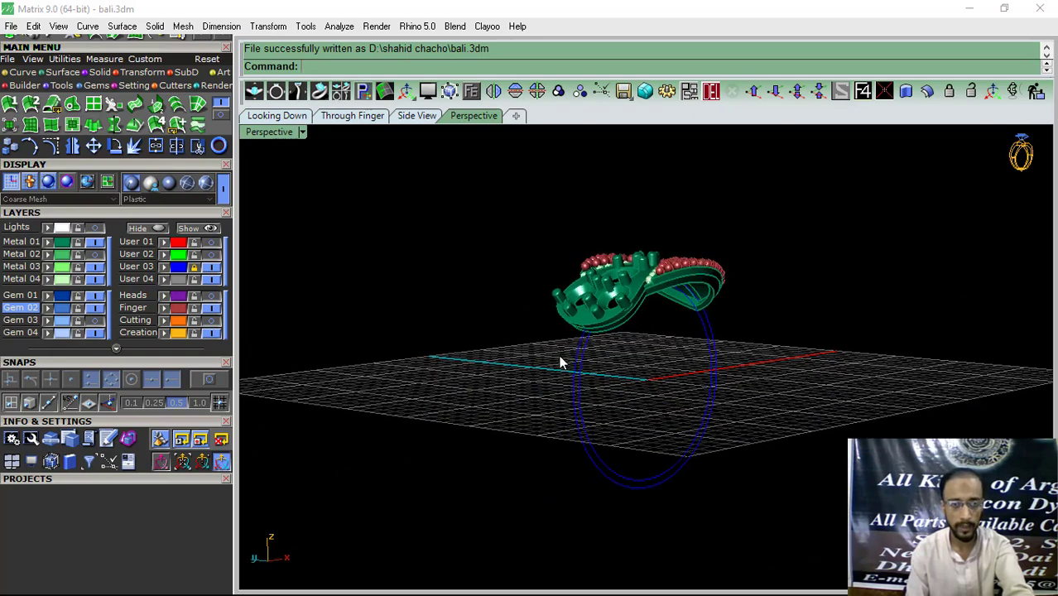
scroll(543, 328, "up", 7)
Step: In the Through Finger view, draw a line from 0,0,0 outward along the slanted lower end of the prong plate and side wall
left_click(263, 116)
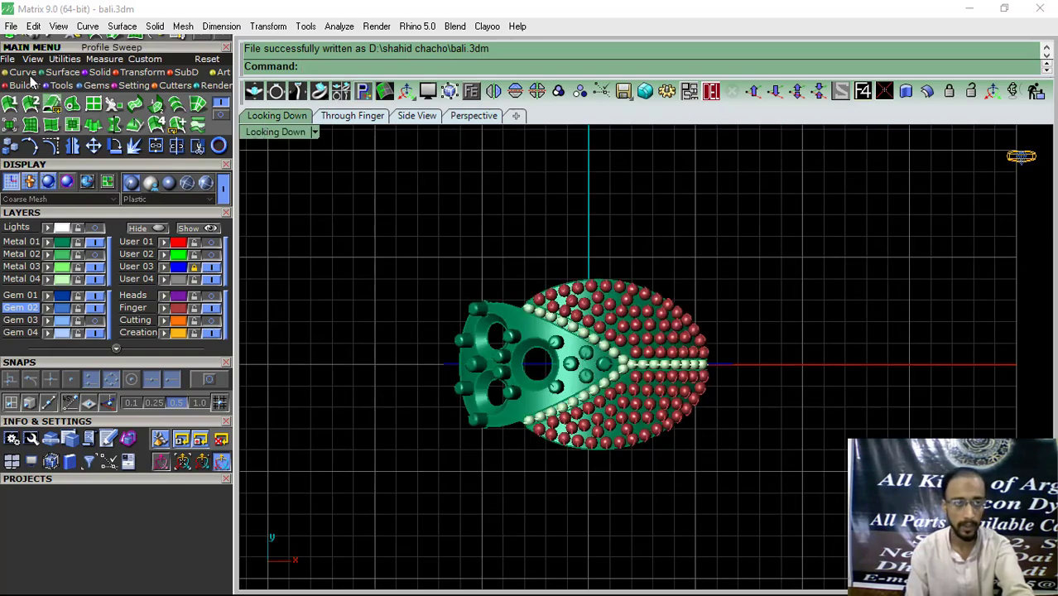
left_click(27, 73)
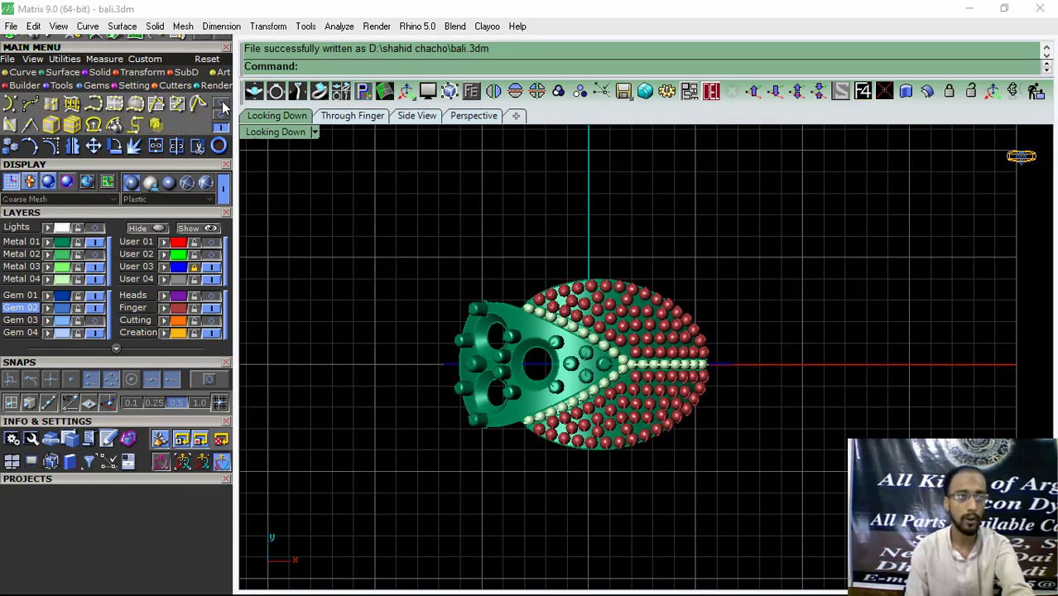
left_click(221, 104)
left_click(31, 103)
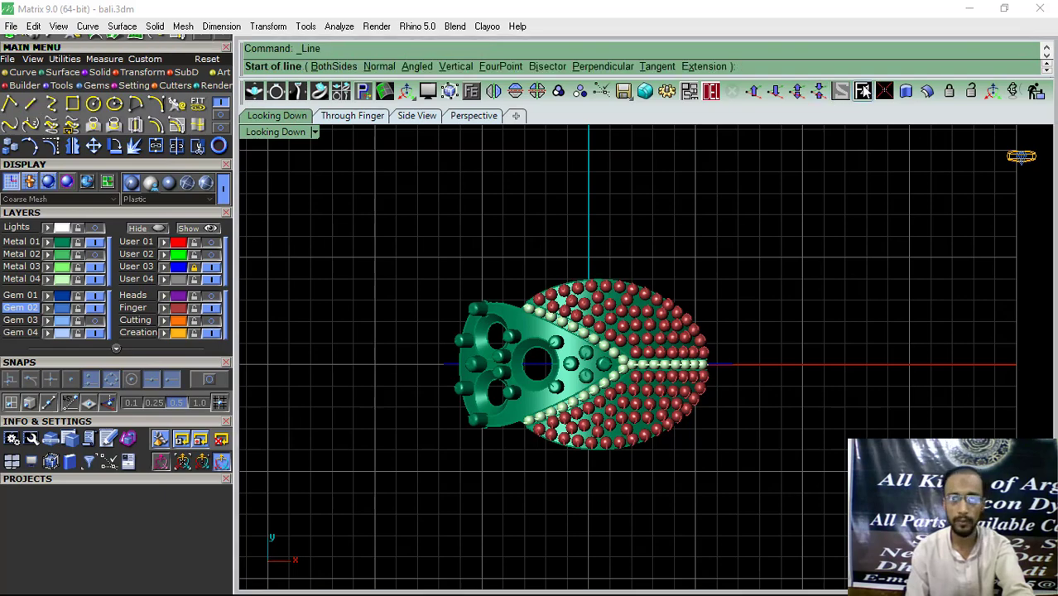
type("0,0,0")
key("Return")
left_click(352, 115)
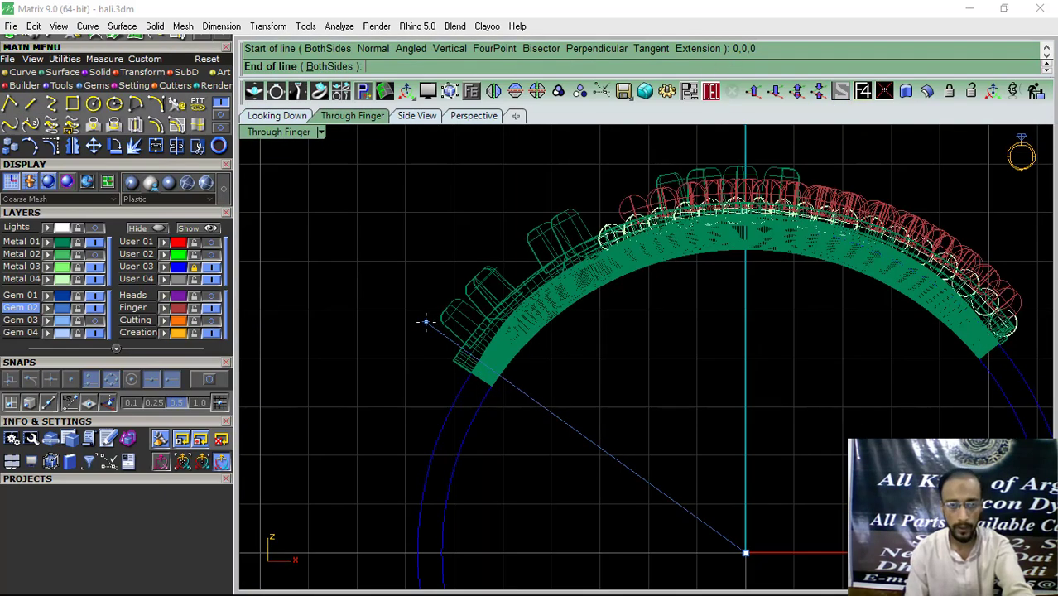
scroll(423, 327, "up", 2)
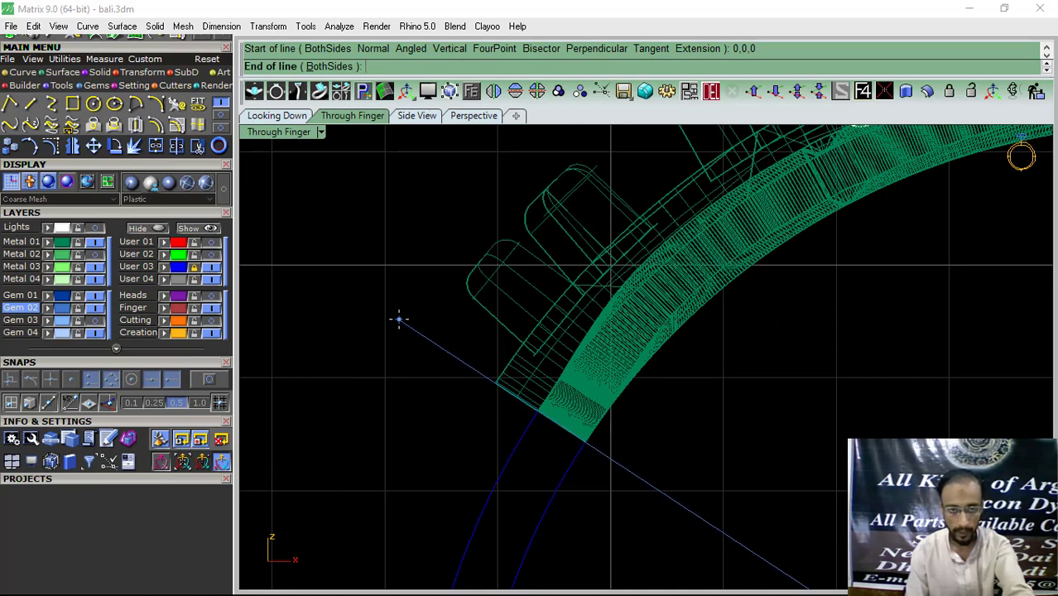
left_click(399, 319)
left_click(642, 486)
scroll(466, 331, "down", 3)
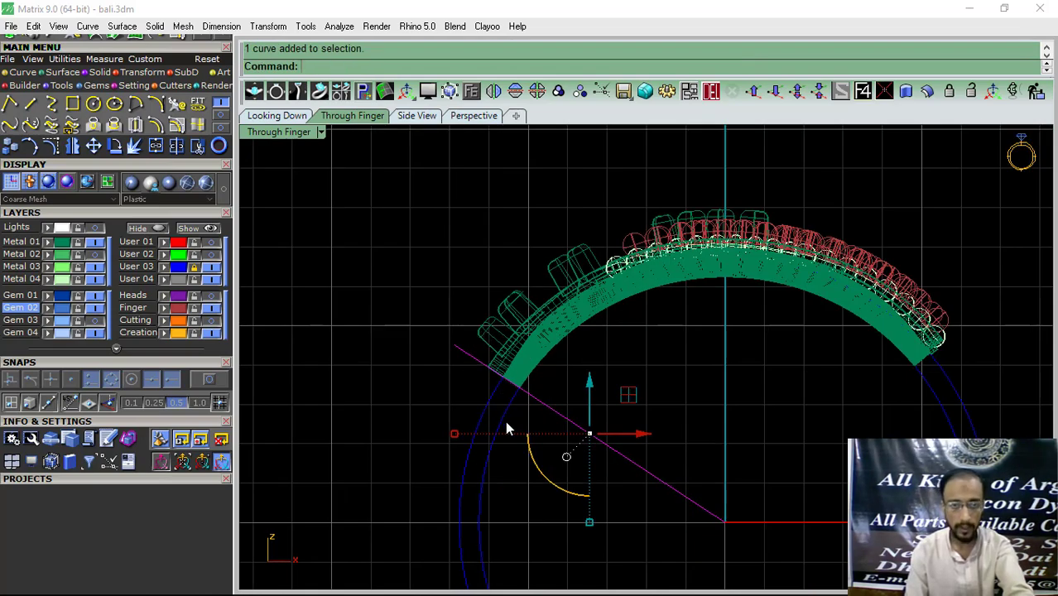
Step: Draw a vertical line from 0,0,0 straight down past the bottom of both ring circles
right_click_drag(507, 429, 500, 304)
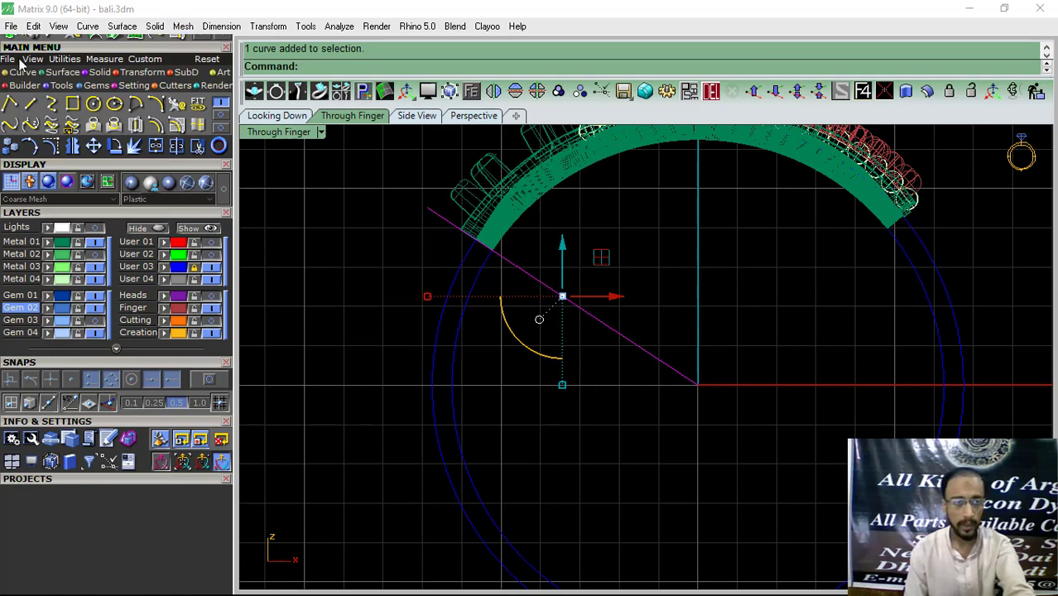
left_click(30, 102)
left_click(862, 93)
scroll(441, 179, "down", 5)
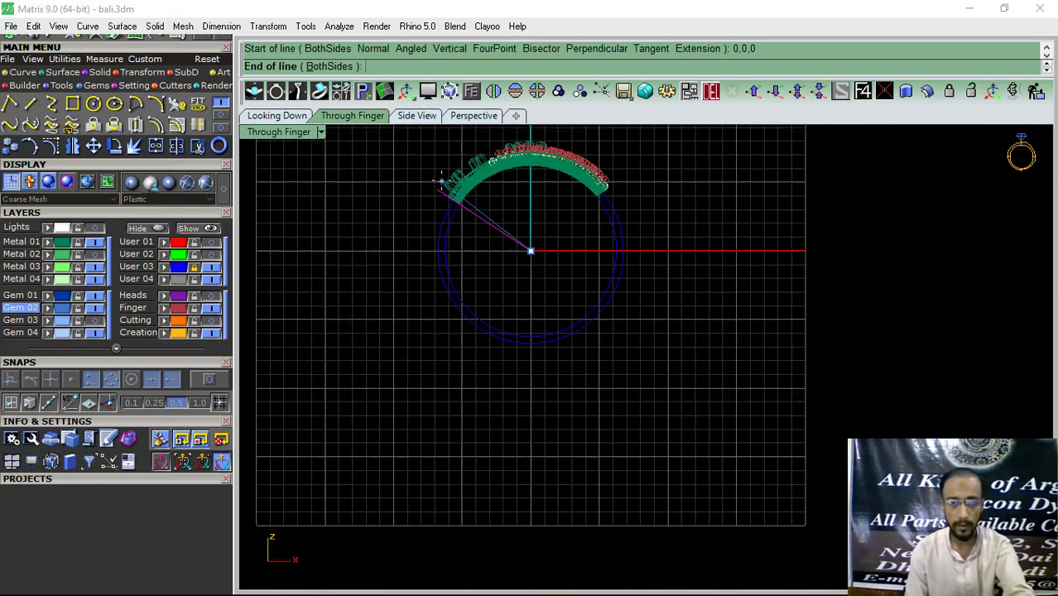
left_click(531, 405)
scroll(546, 327, "up", 3)
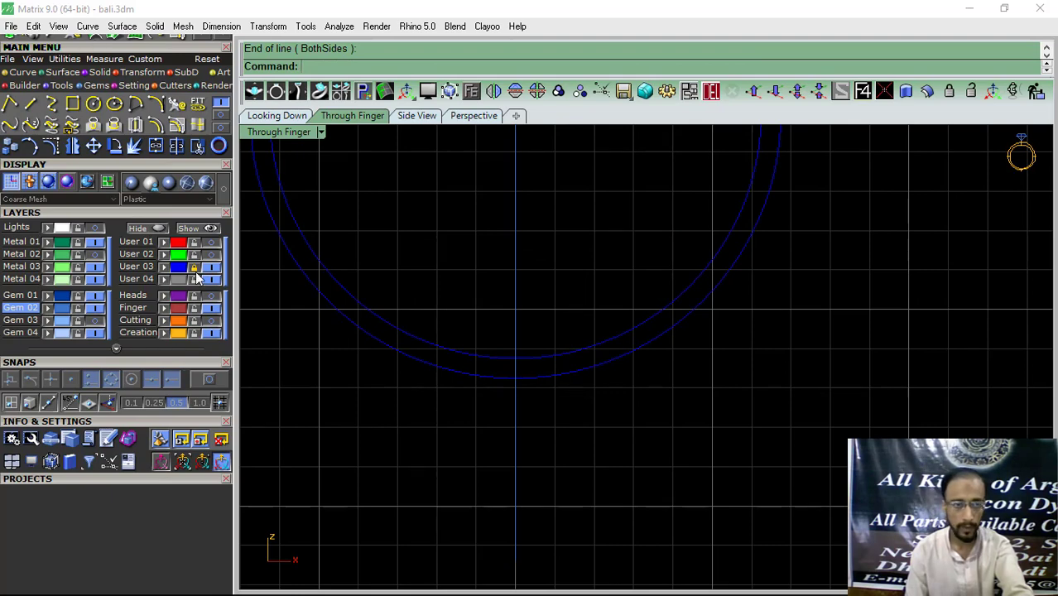
Step: Unlock the User 03 layer and try to trim the two ring circles with the vertical line
left_click_drag(478, 290, 456, 443)
left_click(515, 397, "shift")
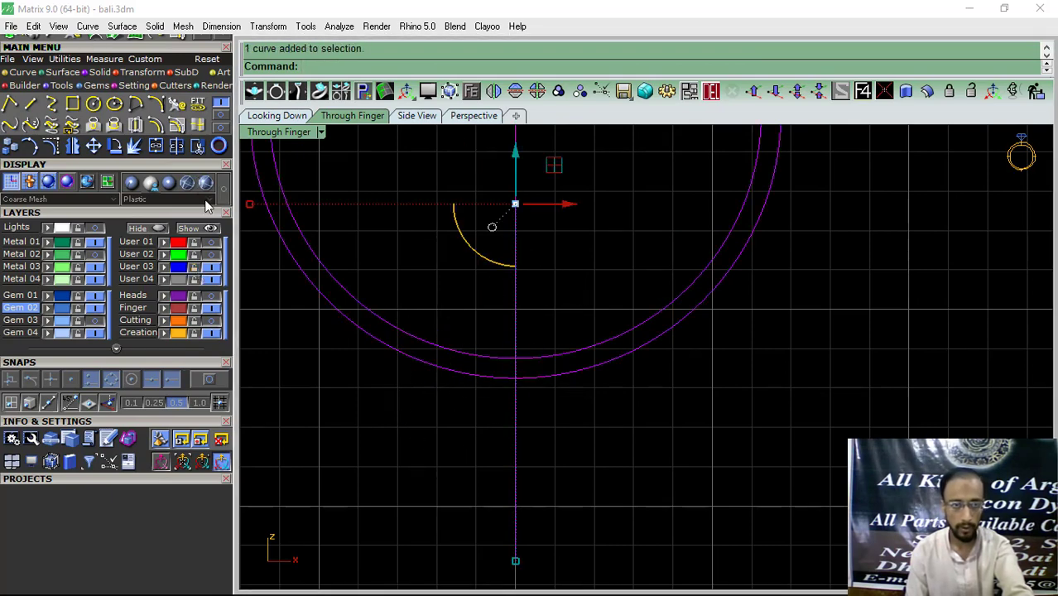
left_click(197, 146)
left_click_drag(727, 354, 611, 303)
scroll(611, 303, "down", 4)
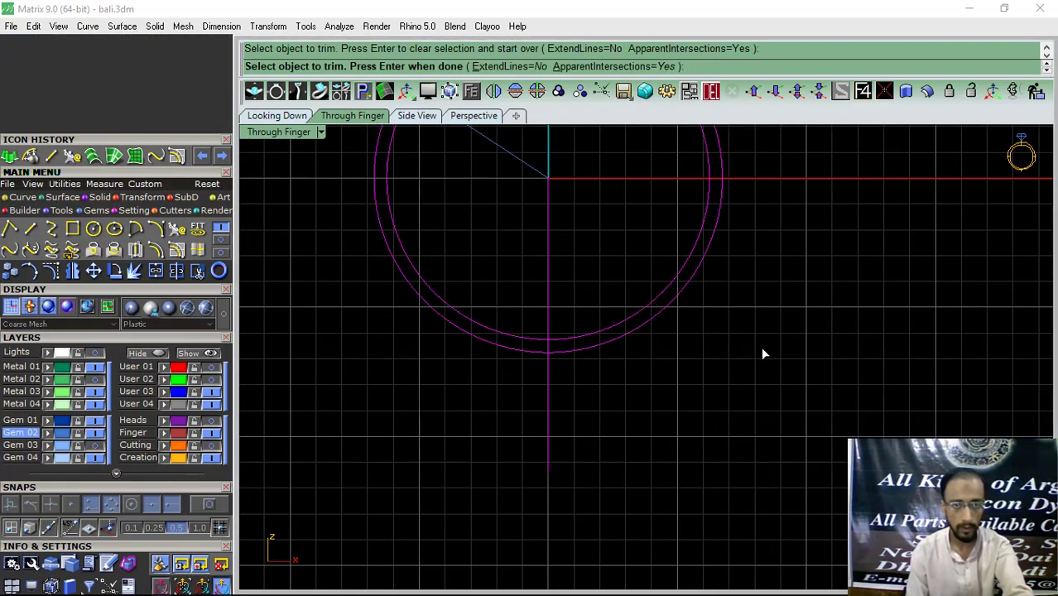
right_click(763, 349)
Step: Lengthen the vertical line and shift it upward so it crosses the ring circles at both top and bottom
scroll(748, 335, "down", 6)
right_click_drag(650, 313, 578, 389)
left_click(557, 317)
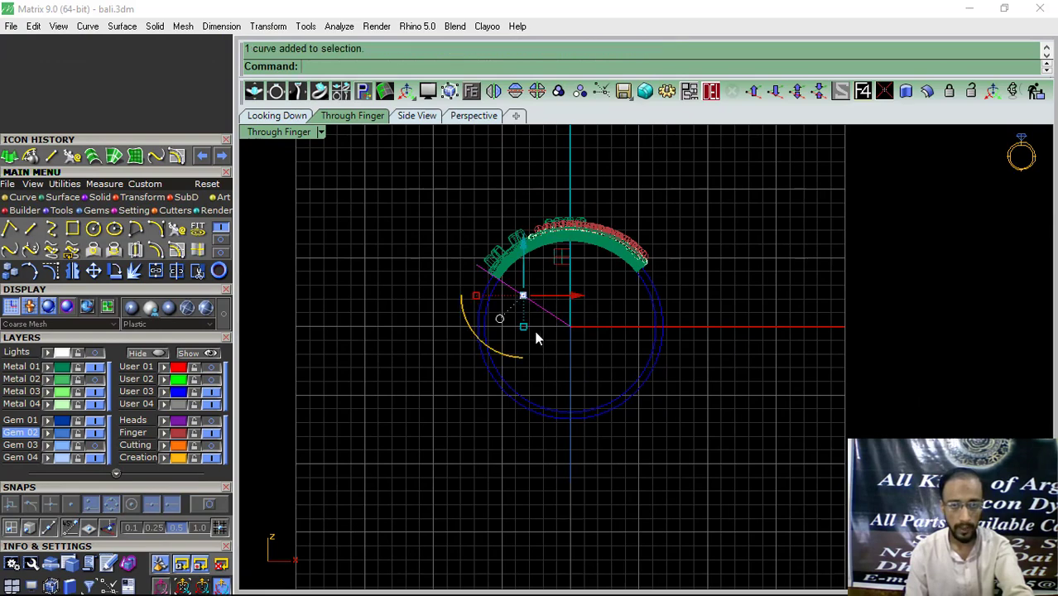
left_click(571, 390)
scroll(501, 352, "down", 4)
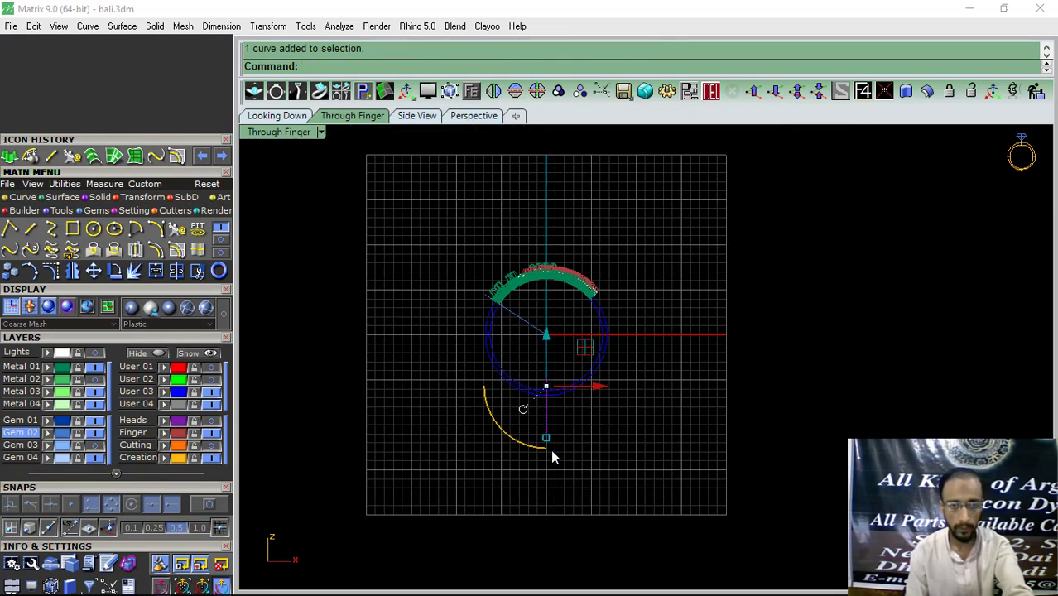
left_click_drag(546, 438, 528, 526)
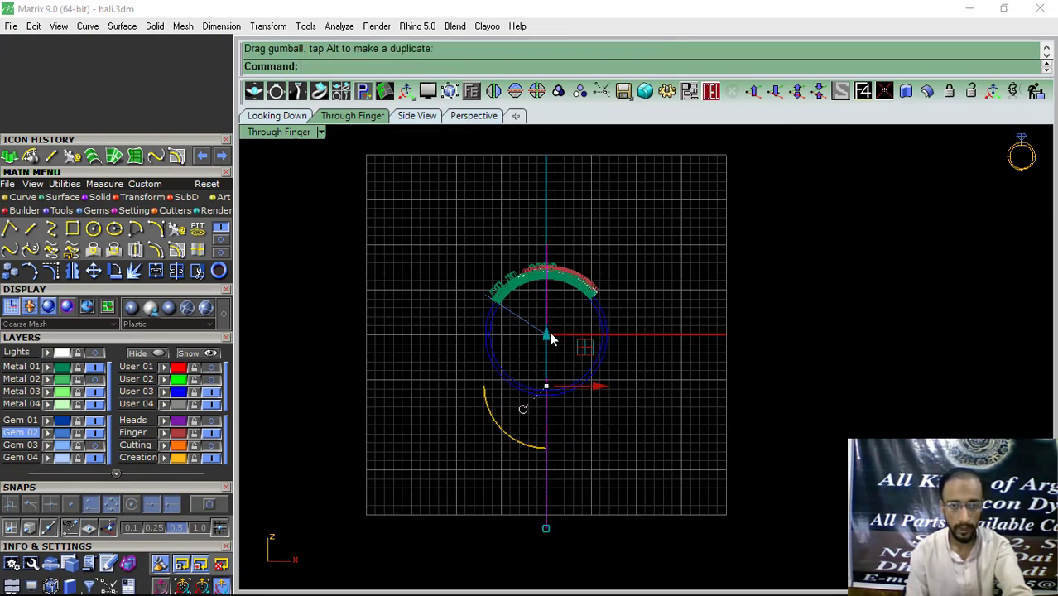
left_click_drag(548, 333, 550, 323)
Step: Trim away the half of both ring circles on the side of the vertical line opposite the slanted line
left_click_drag(648, 344, 482, 435)
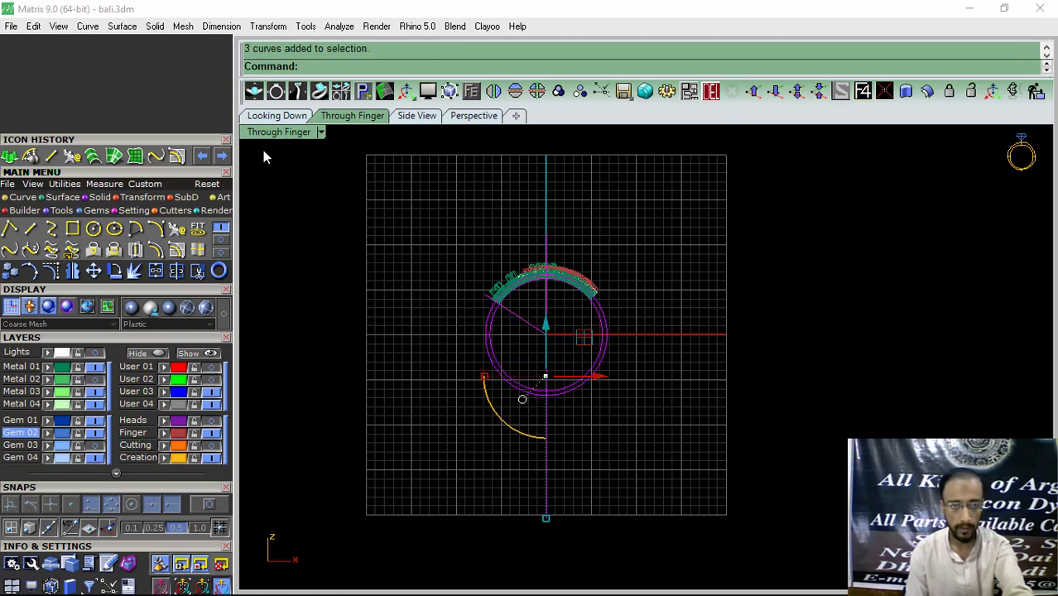
left_click(197, 270)
scroll(623, 355, "up", 6)
left_click_drag(623, 353, 548, 324)
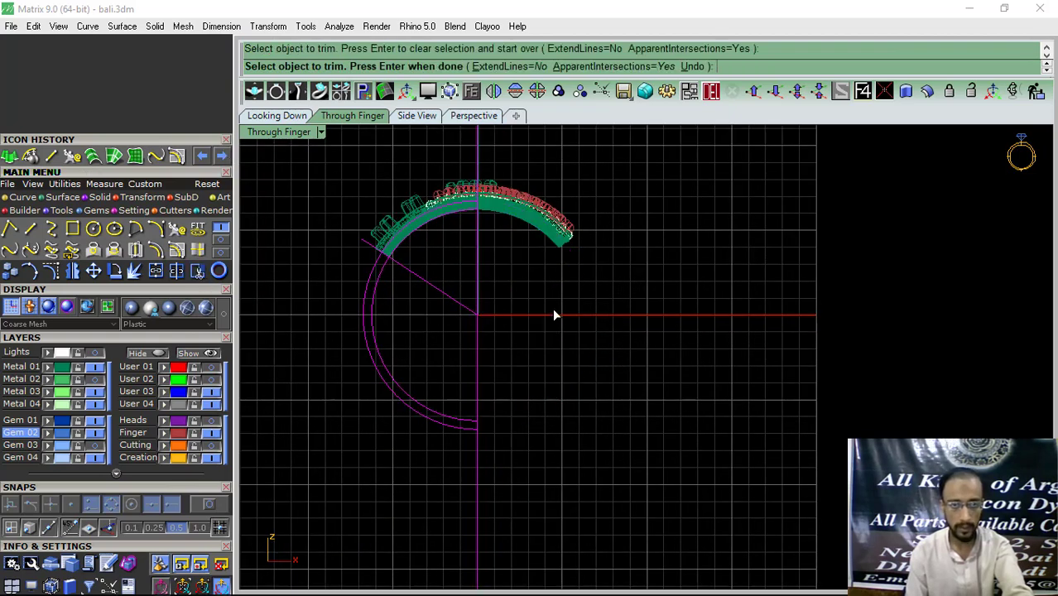
Step: Hide the Metal 01, Metal 04 and Finger layers, and trim away the remaining arcs above the slanted line
left_click(96, 369)
left_click(96, 405)
left_click(212, 430)
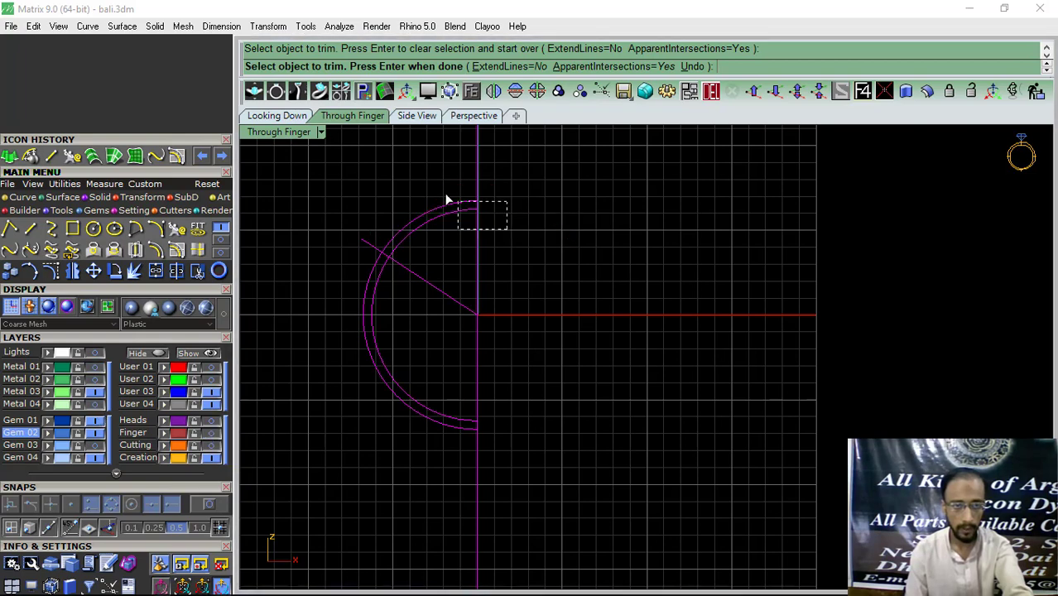
left_click_drag(446, 195, 446, 195)
key("Return")
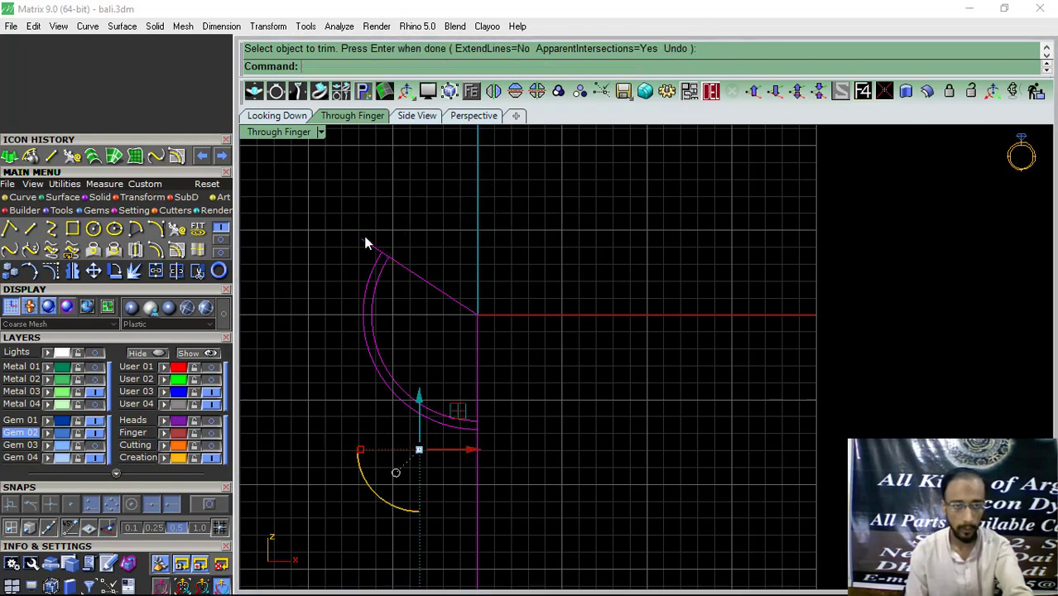
Step: Show and lock the Metal 01, Metal 04 and Finger layers, and check the trimmed shank curves against the ring top in perspective
left_click(78, 367)
left_click(194, 432)
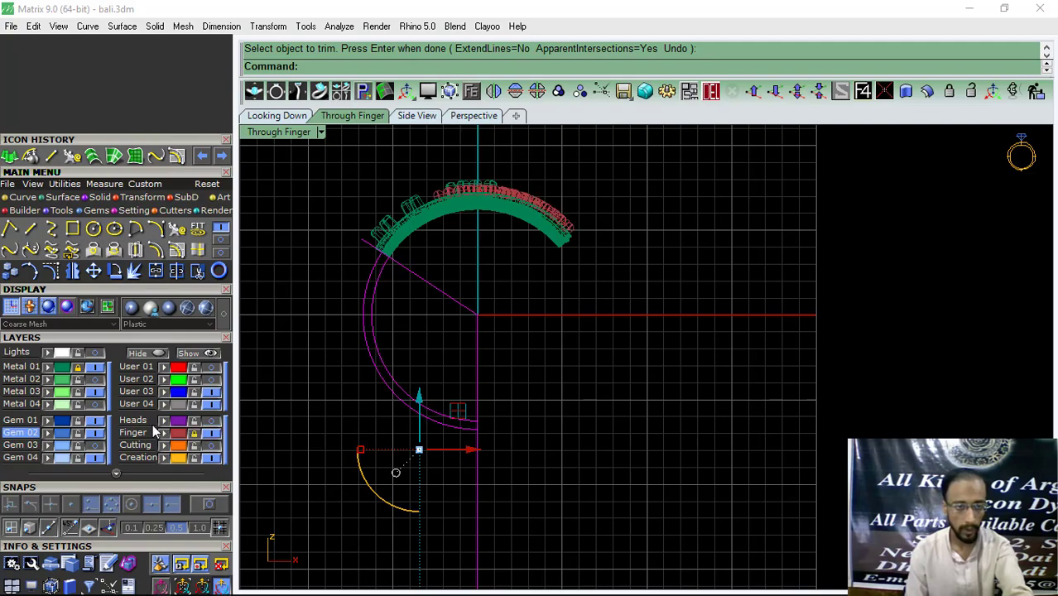
left_click(472, 116)
scroll(520, 167, "down", 5)
right_click_drag(520, 167, 597, 186)
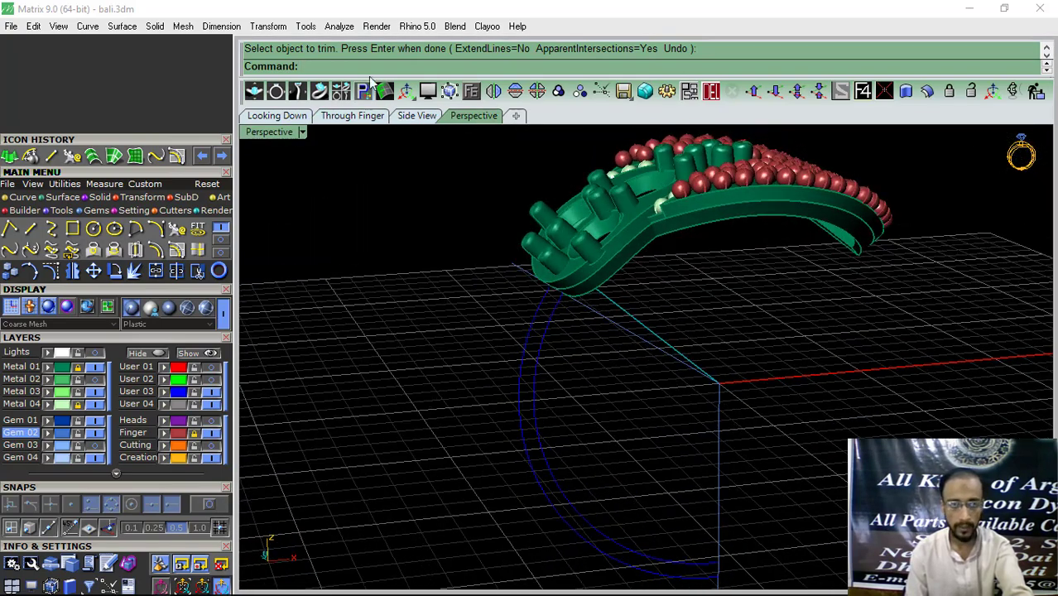
left_click(339, 120)
left_click(348, 116)
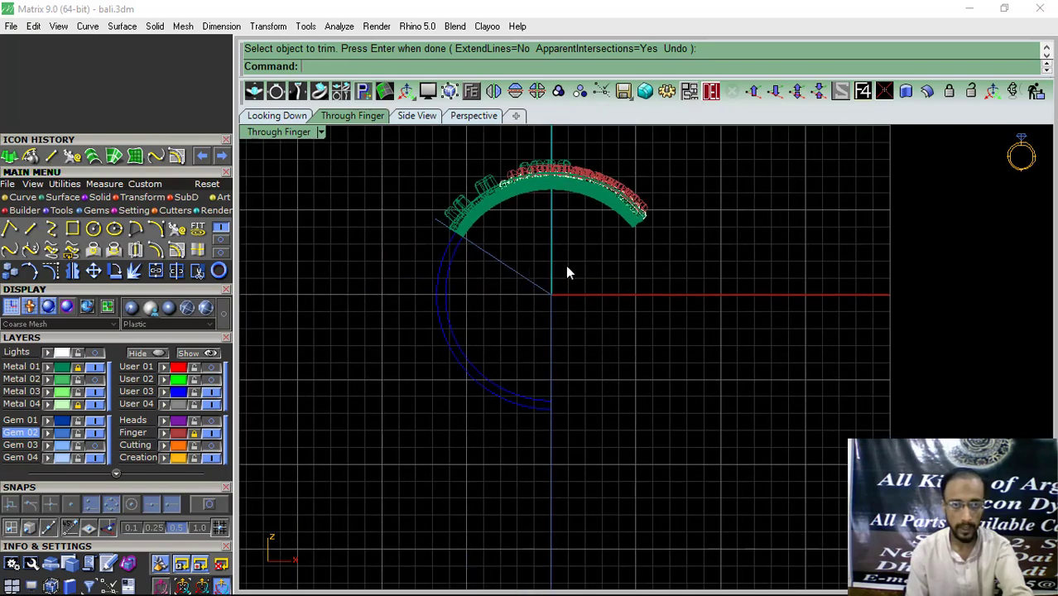
Step: Try deleting both construction lines and undo the deletion
left_click_drag(567, 269, 520, 329)
left_click(711, 91)
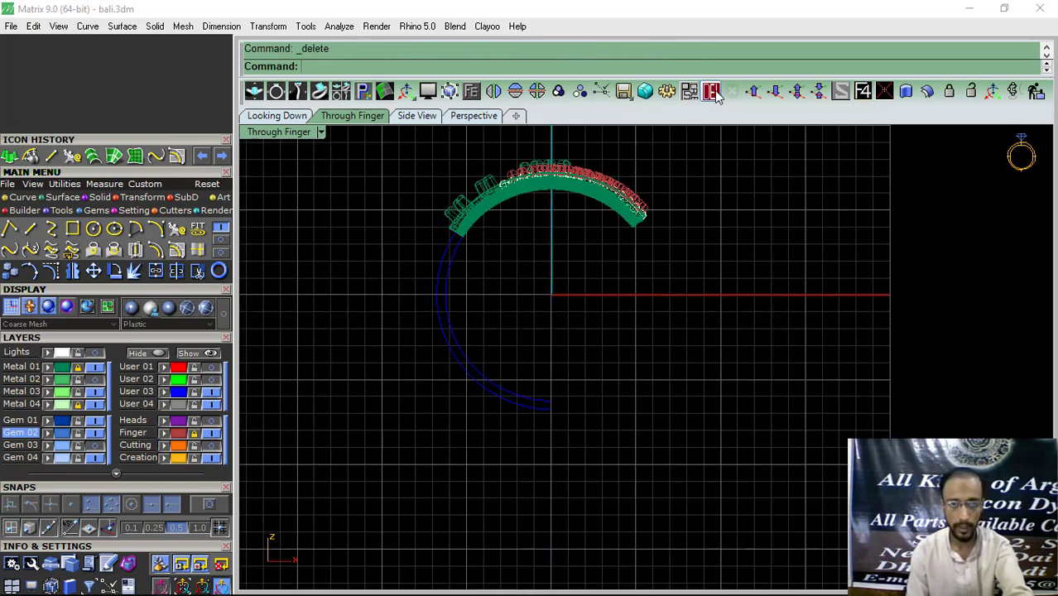
scroll(442, 243, "up", 3)
key("ctrl+z")
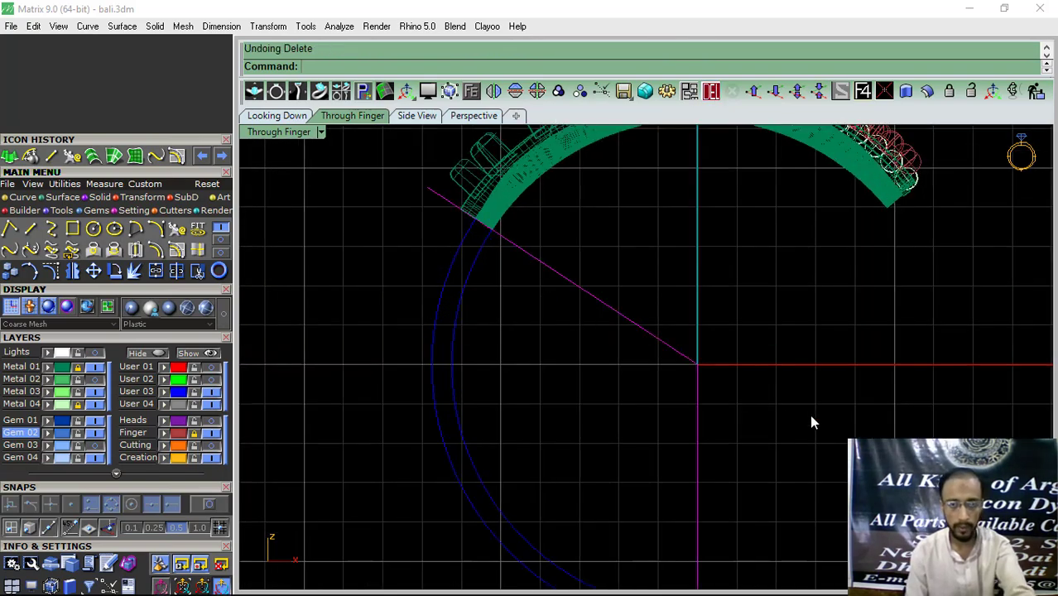
Step: Delete only the vertical construction line, keeping the slanted one
left_click_drag(811, 422, 566, 503)
left_click(709, 89)
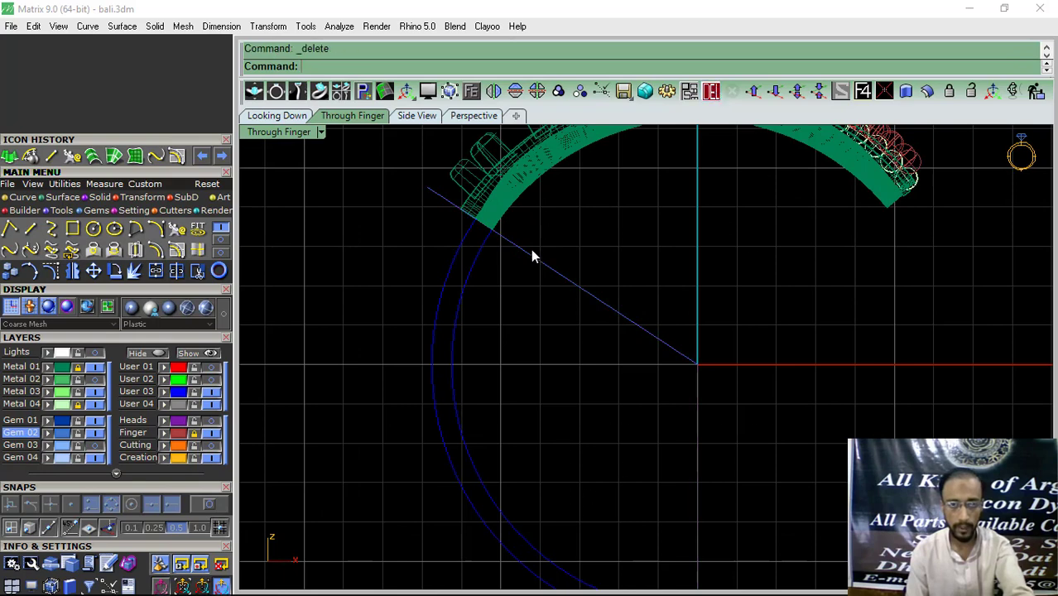
left_click(469, 269)
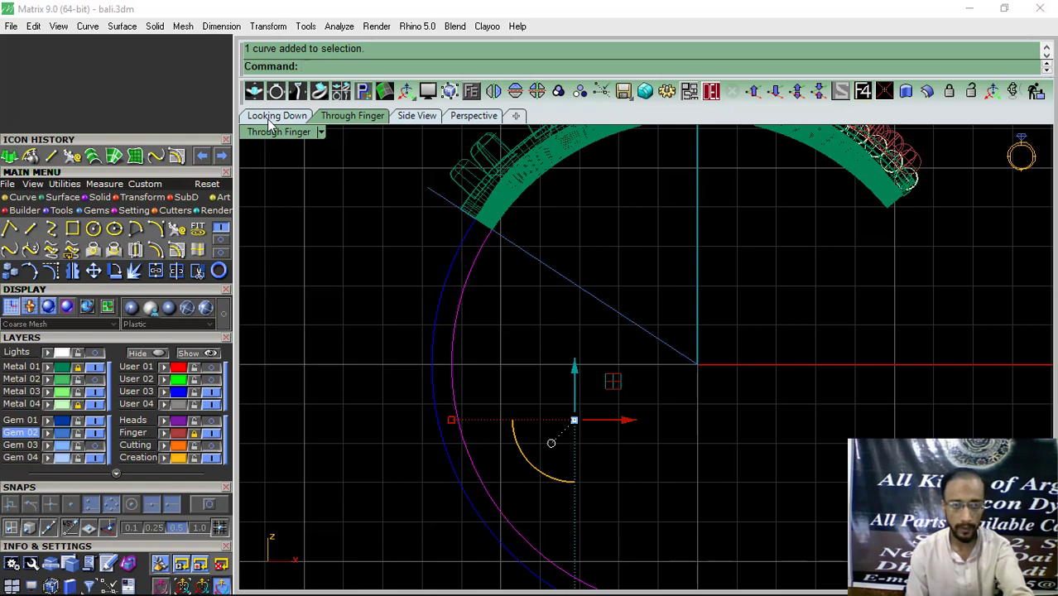
Step: Offset the slanted line by 1.5 downward along the shank curves
left_click(591, 296)
scroll(493, 232, "up", 6)
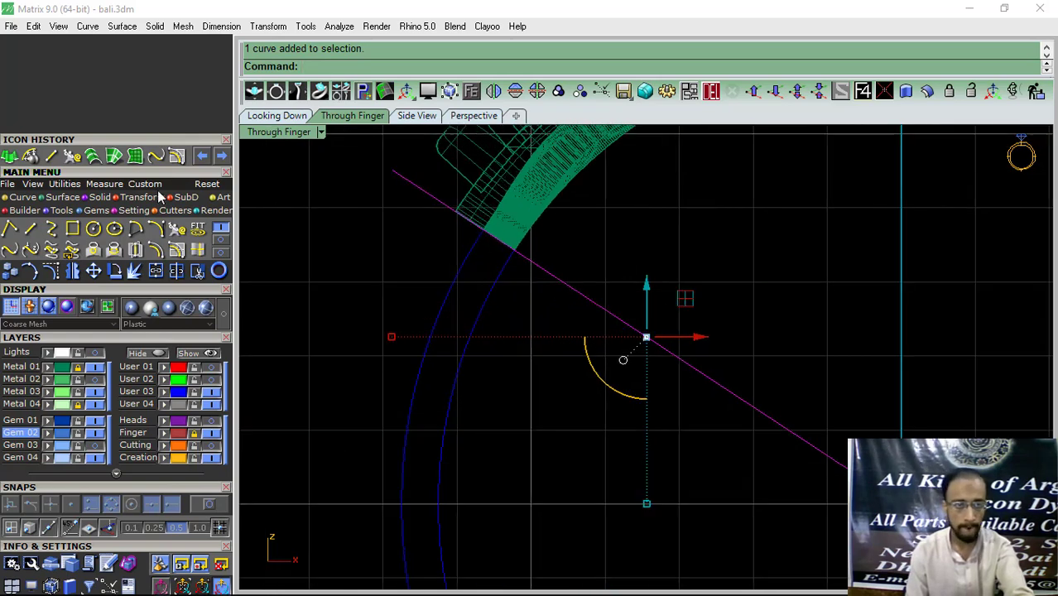
left_click(156, 252)
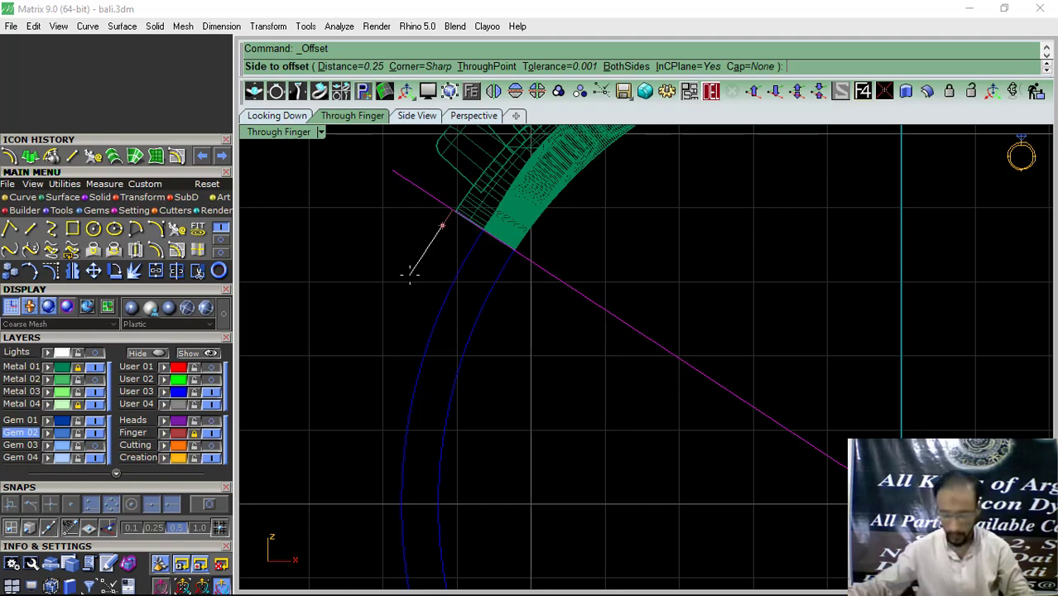
key("Return")
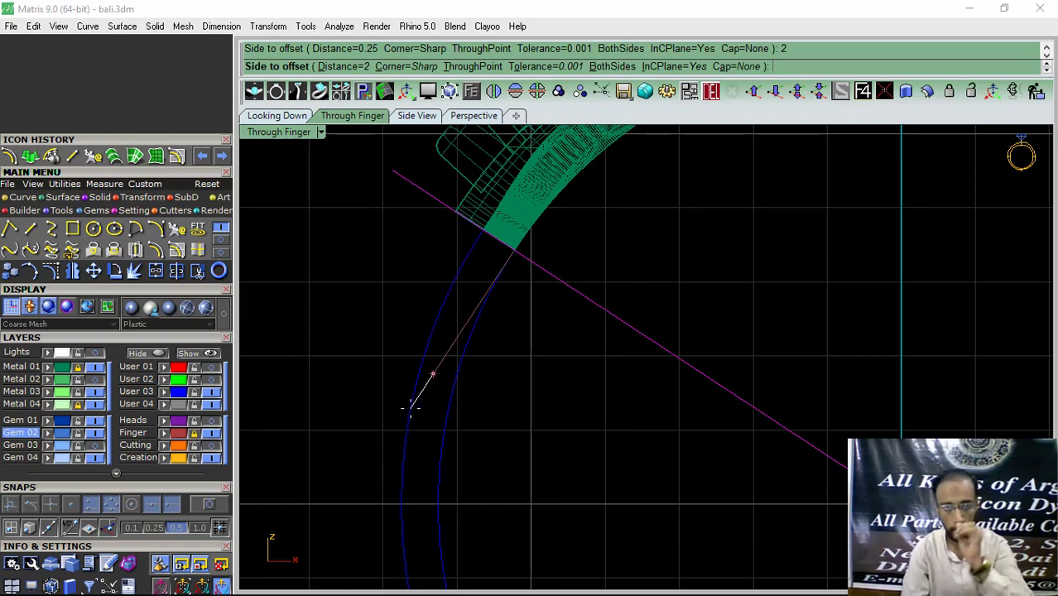
type("1.5")
key("Return")
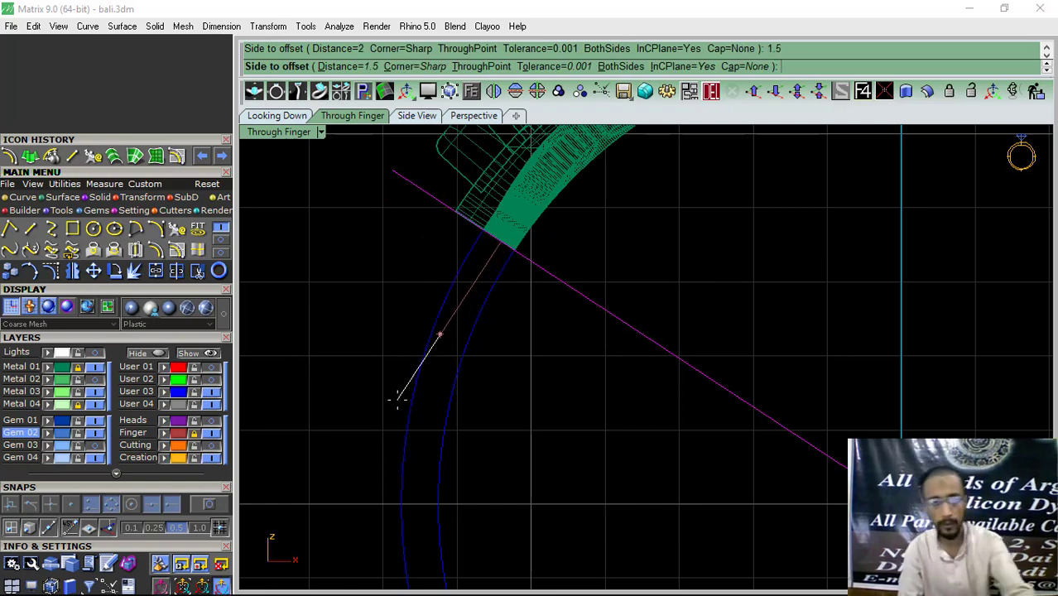
left_click(439, 330)
Step: Trim the inner portions of both slanted lines back to the inner shank curve, keeping their outer ends
scroll(464, 370, "down", 2)
left_click(484, 362, "shift")
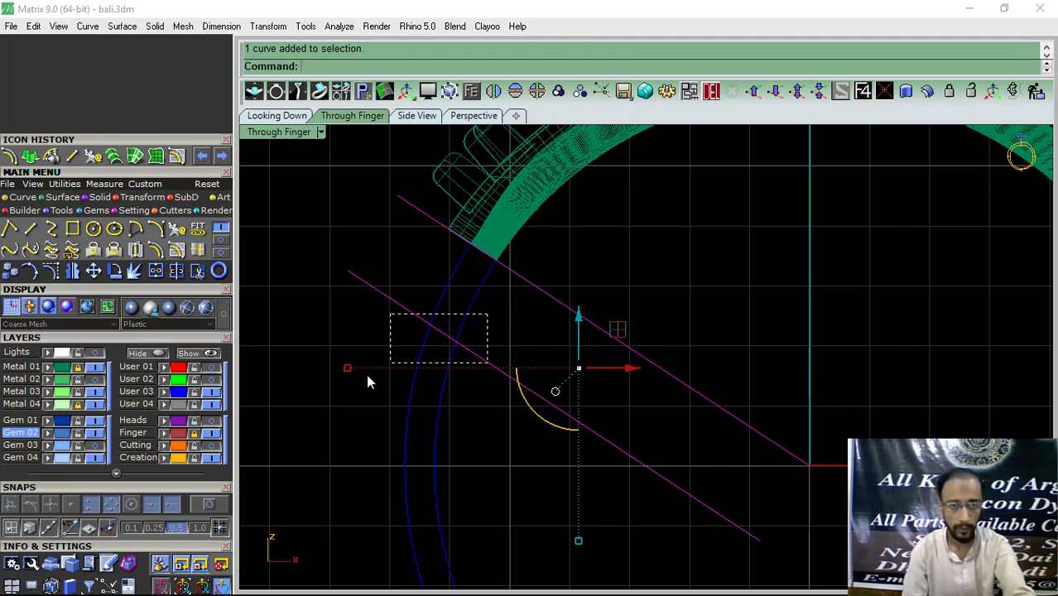
left_click_drag(367, 375, 359, 379, "shift")
left_click(197, 271)
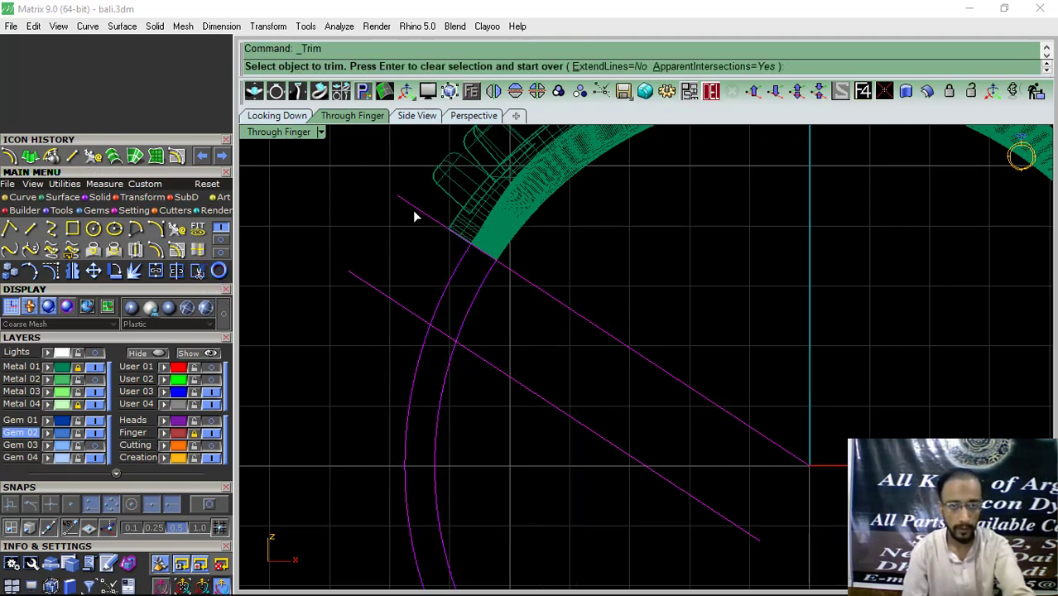
left_click_drag(619, 418, 583, 459)
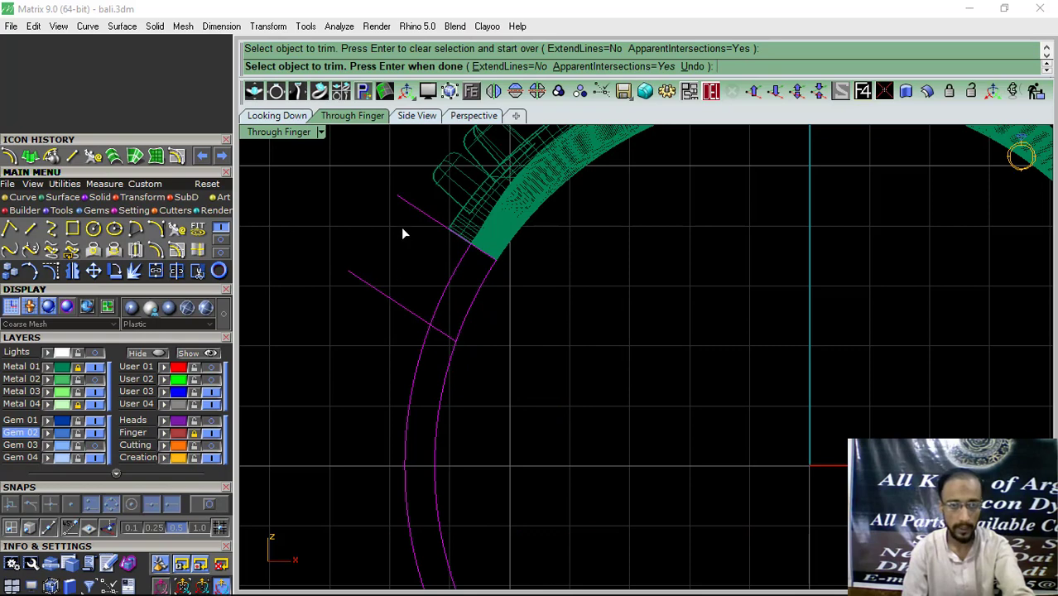
left_click(410, 208)
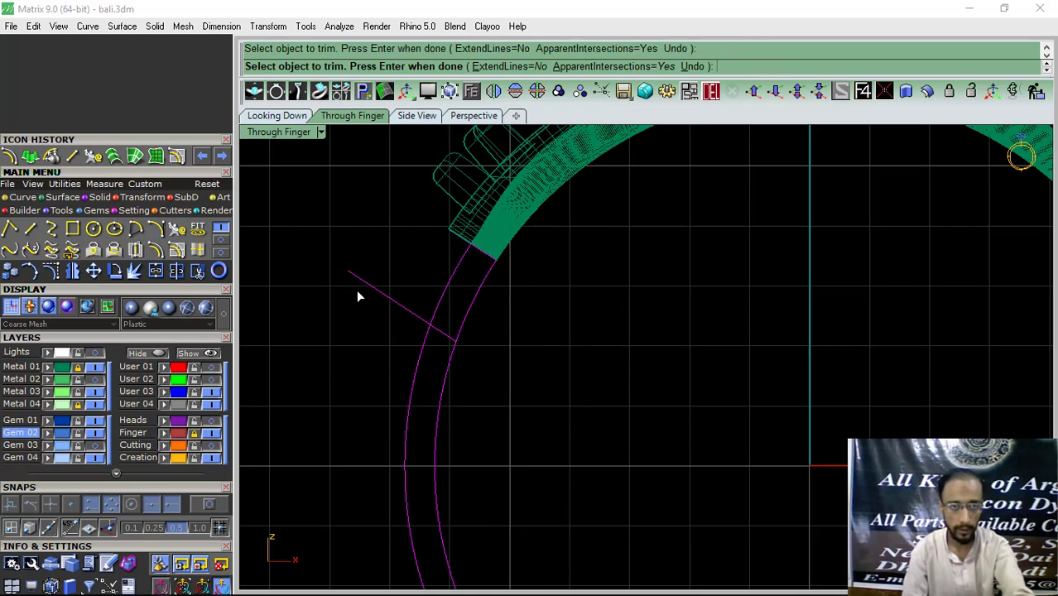
left_click(201, 156)
right_click(366, 226)
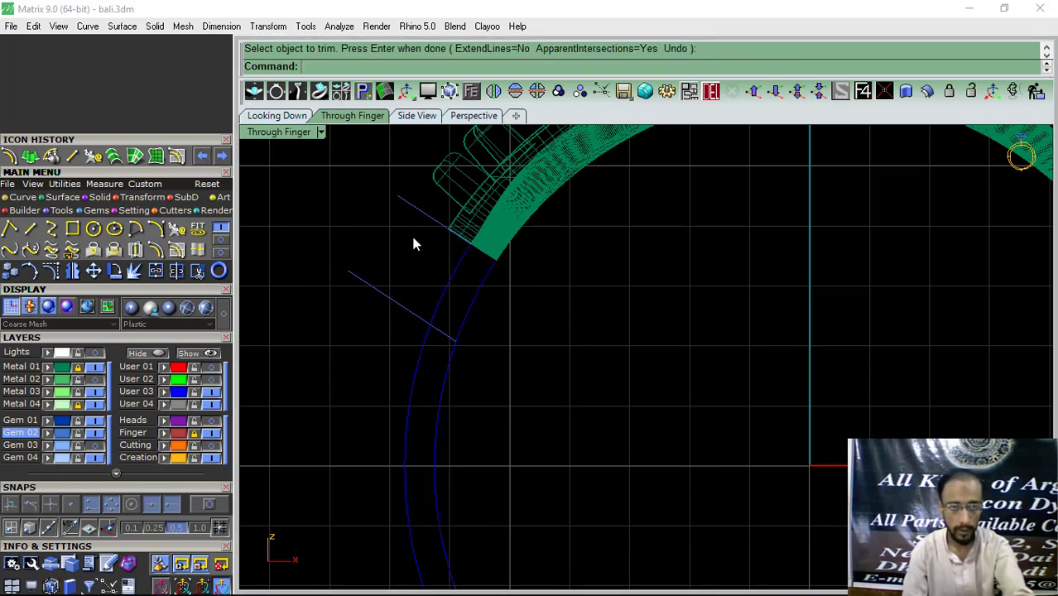
Step: Draw a straight line from the outer corner of the ring top's end to the lower slanted line, outside the shank curves
scroll(414, 242, "up", 2)
left_click(427, 214)
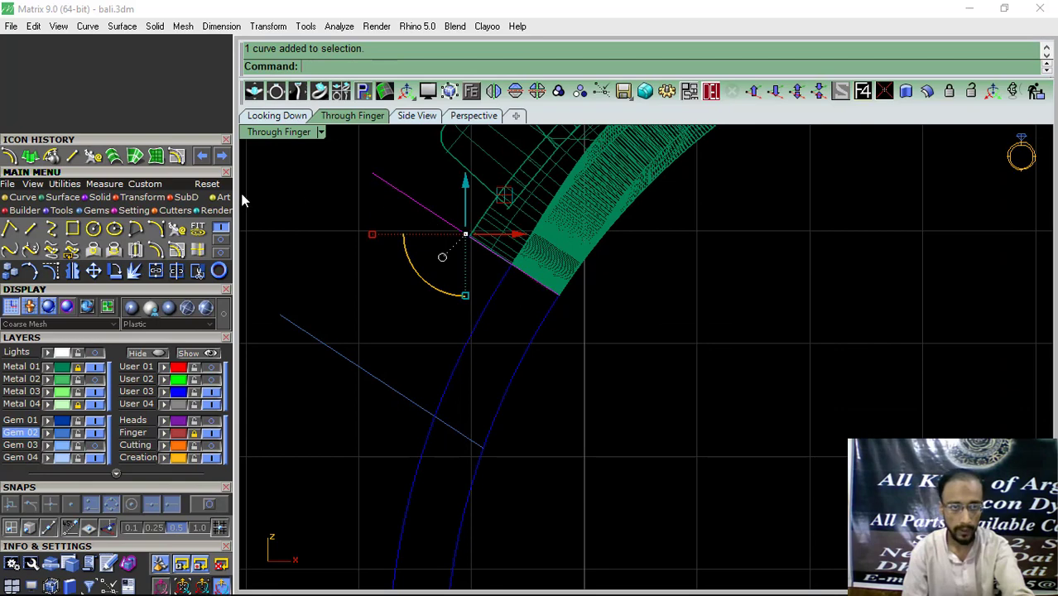
left_click(29, 228)
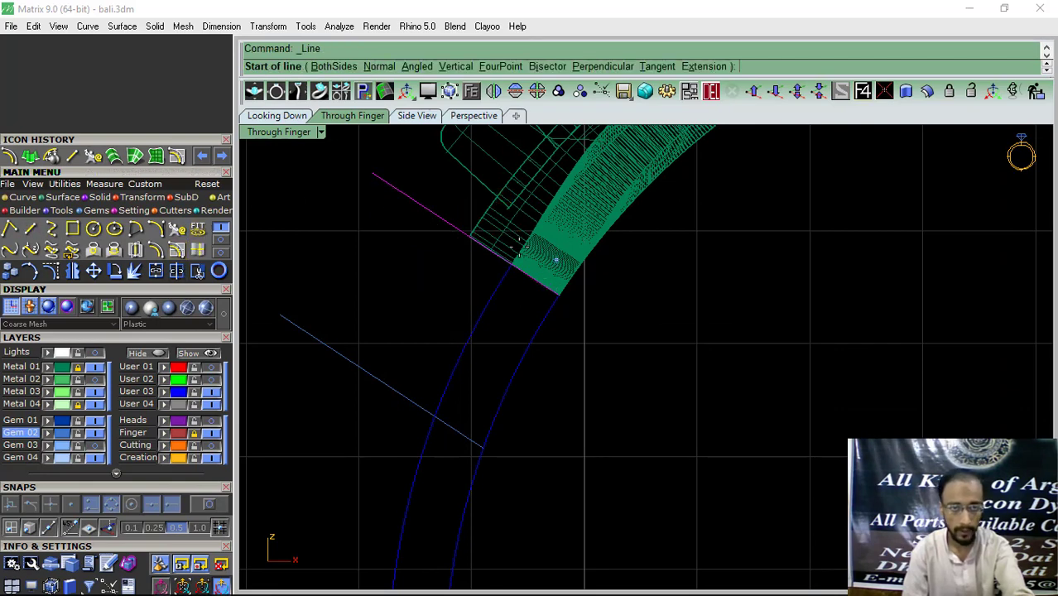
left_click(208, 505)
left_click(456, 227)
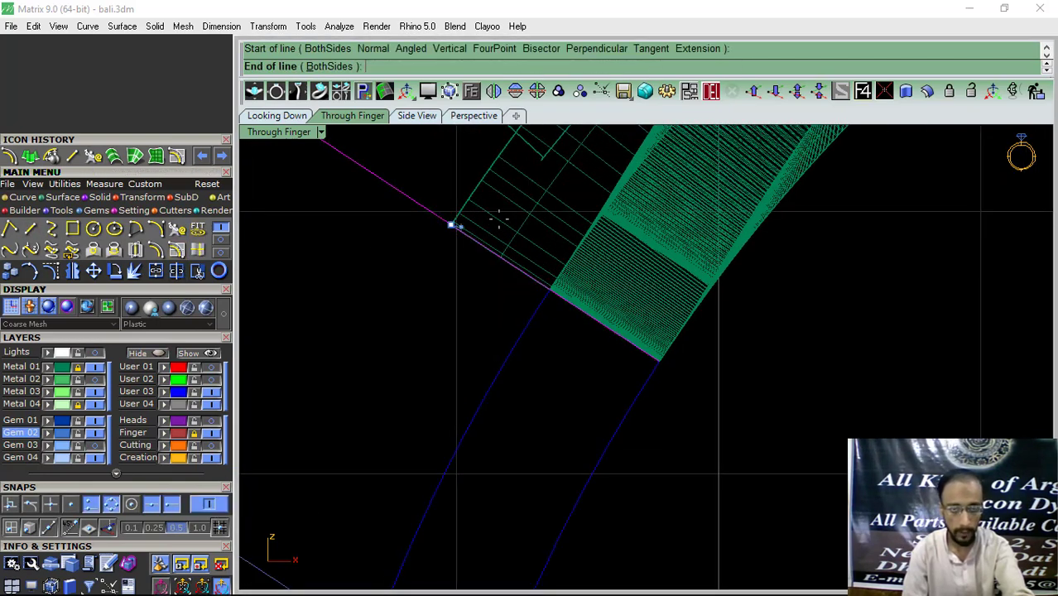
scroll(501, 215, "down", 3)
left_click(395, 363)
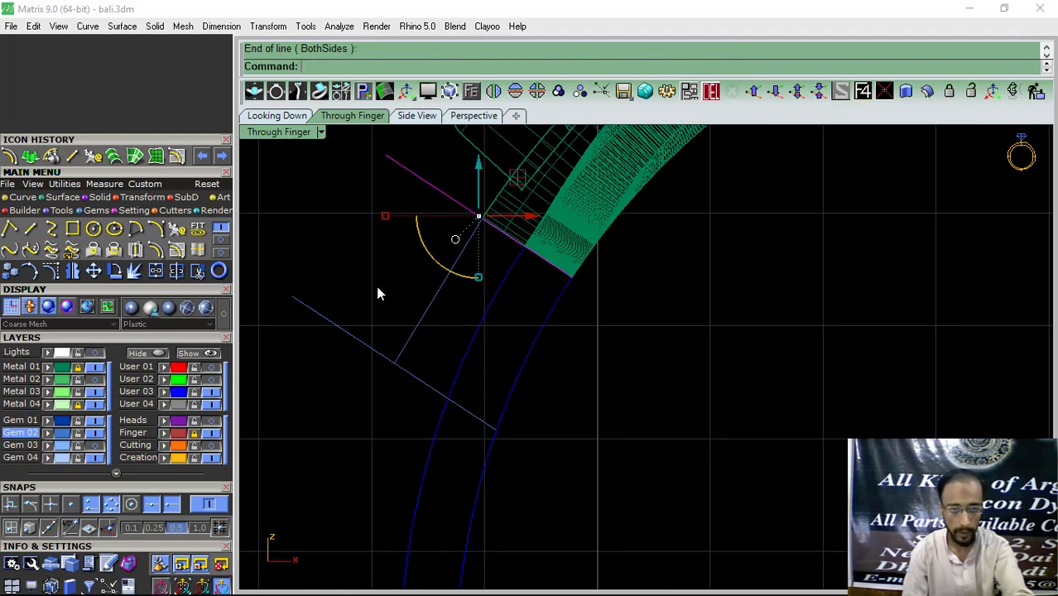
Step: Trim the ends of both slanted lines that extend outward beyond the connecting line
left_click(423, 364, "shift")
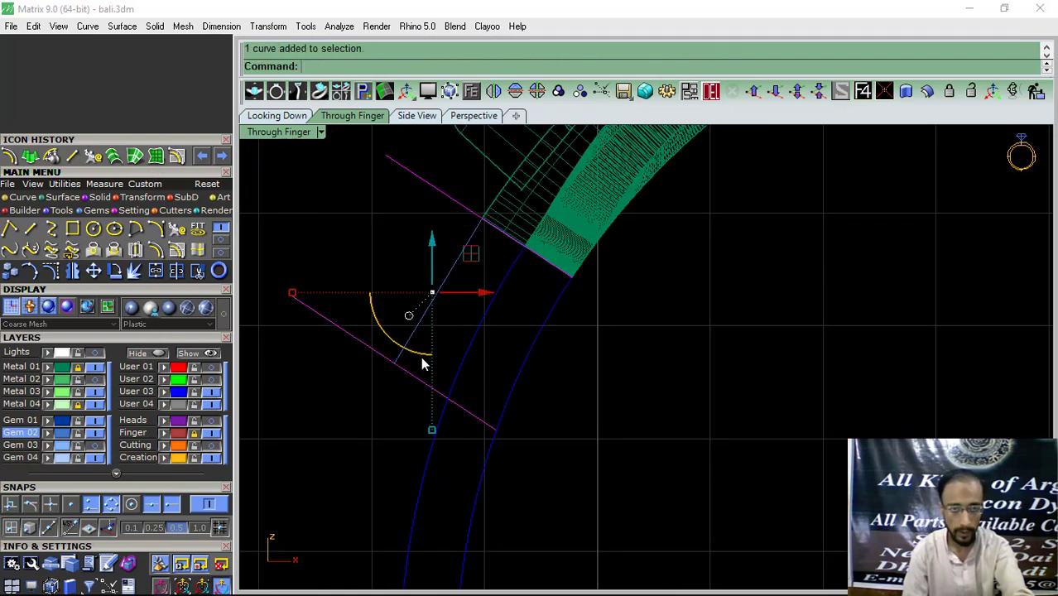
left_click(200, 273)
left_click_drag(316, 269, 286, 334)
left_click(401, 164)
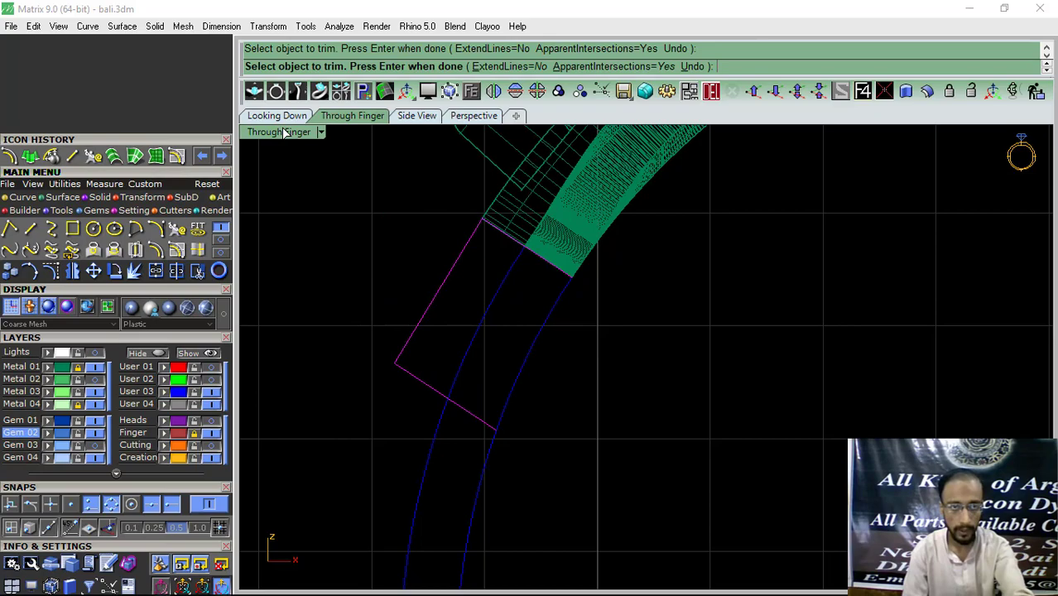
left_click(475, 115)
key("Return")
scroll(598, 356, "up", 8)
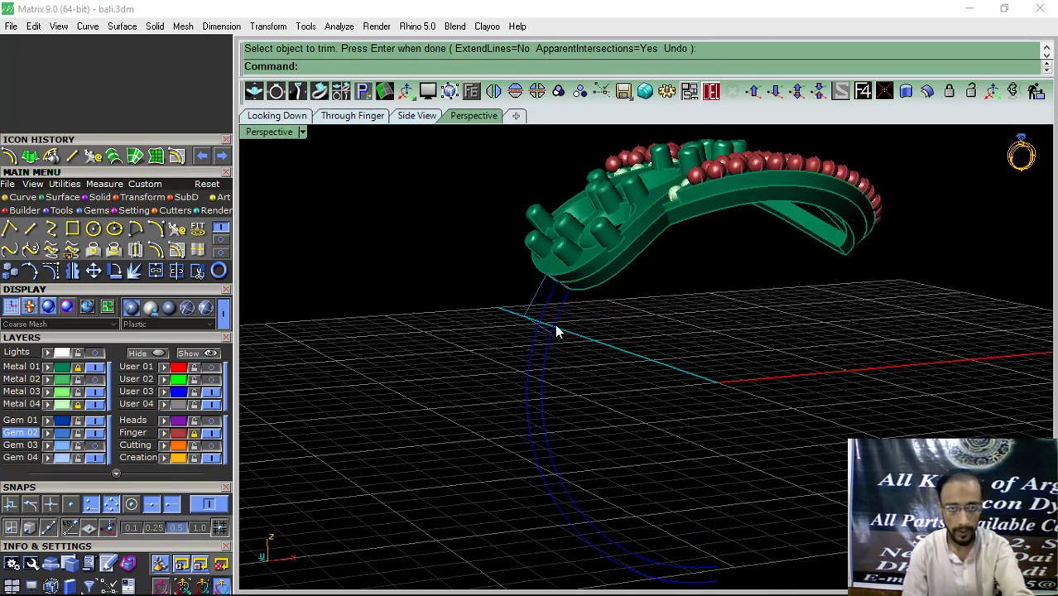
Step: Loft a flat surface between the two trimmed slanted lines below the ring top
left_click(495, 313)
scroll(550, 186, "up", 3)
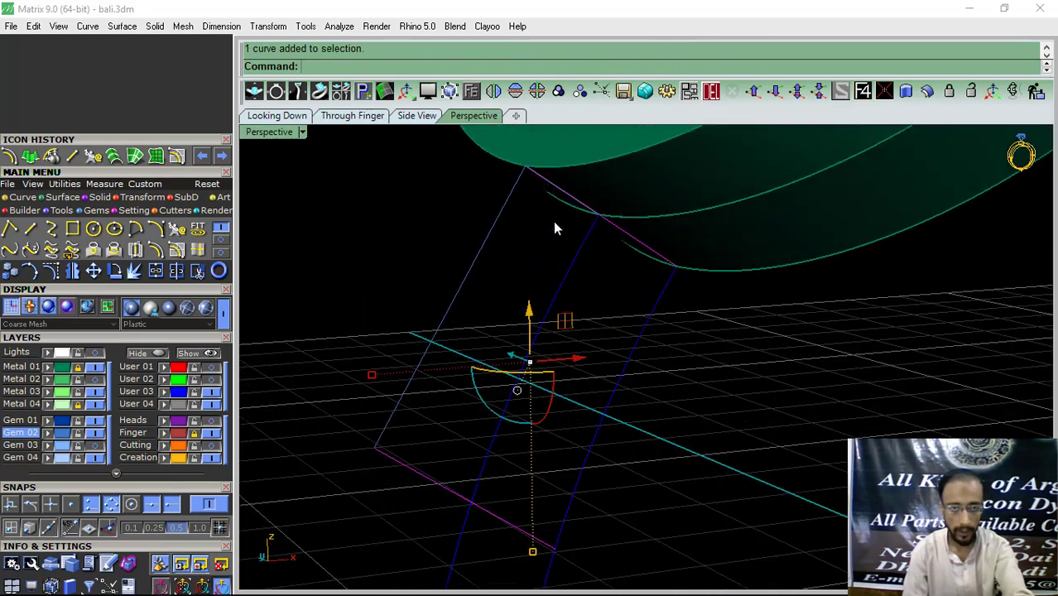
left_click(63, 197)
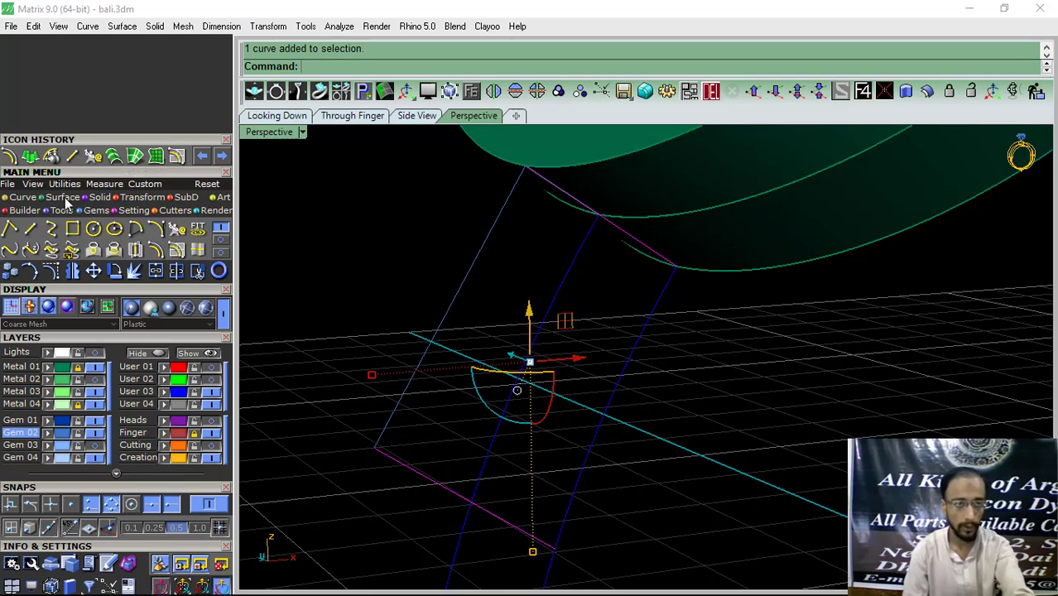
left_click(176, 230)
left_click(863, 390)
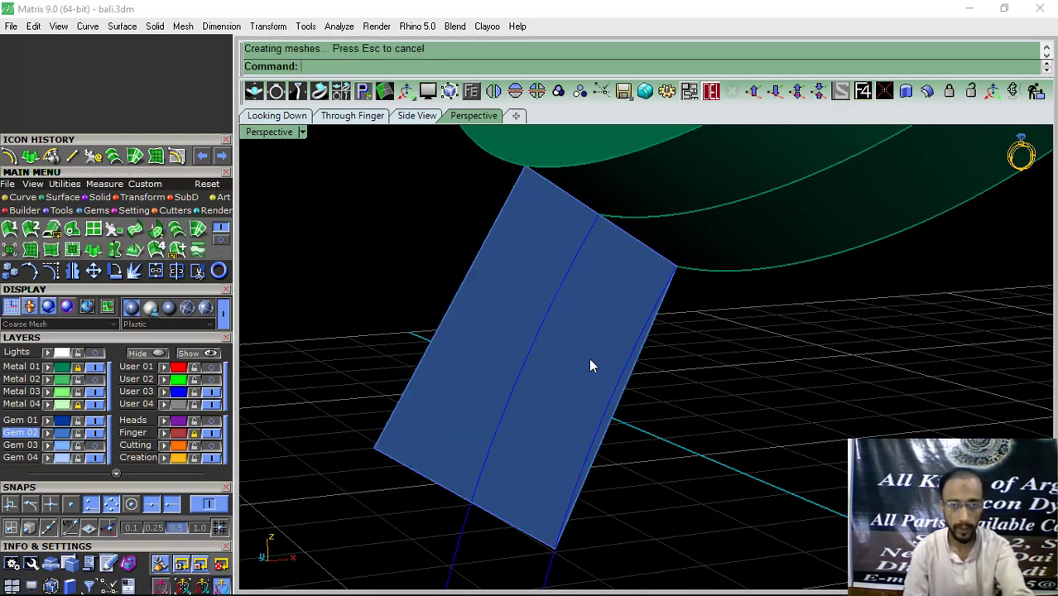
Step: Extrude the flat surface straight into a solid block, 0.75 to both sides, keeping the input surface
left_click(590, 361)
scroll(543, 314, "down", 8)
right_click_drag(543, 314, 667, 364)
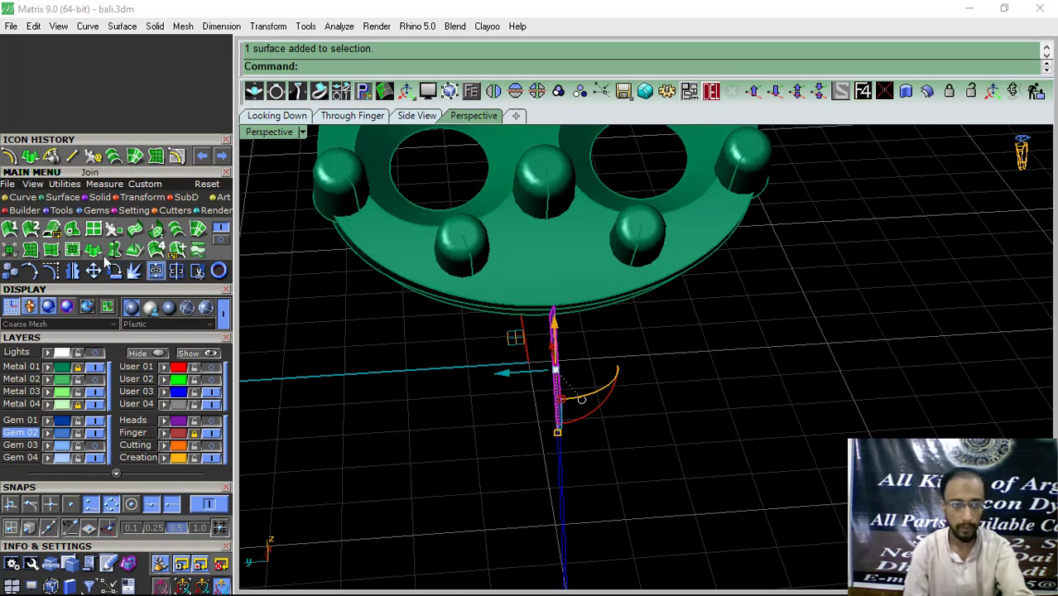
left_click(99, 197)
left_click(177, 229)
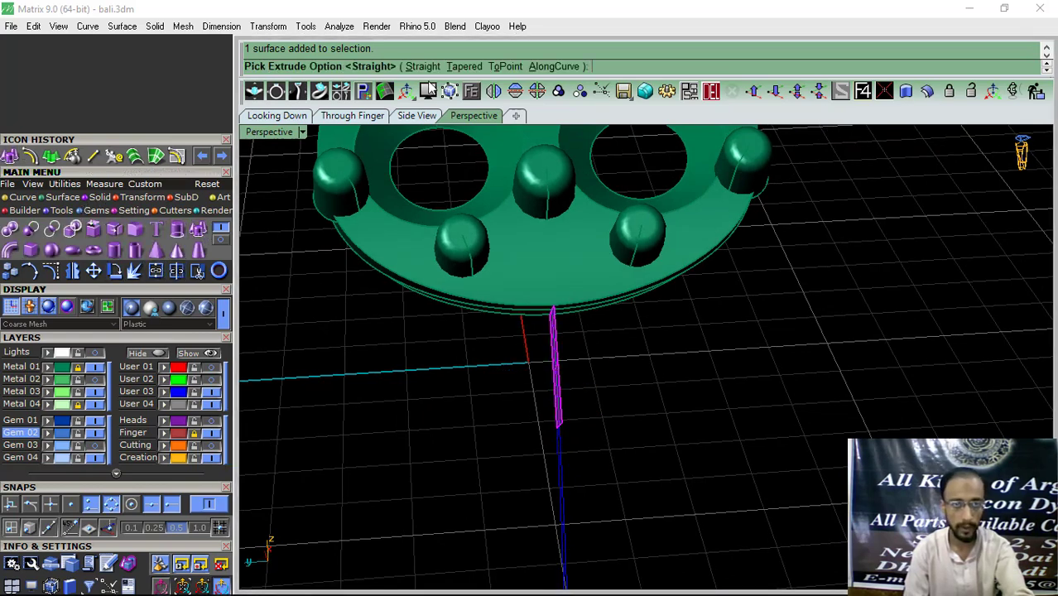
left_click(424, 66)
right_click_drag(629, 352, 606, 322)
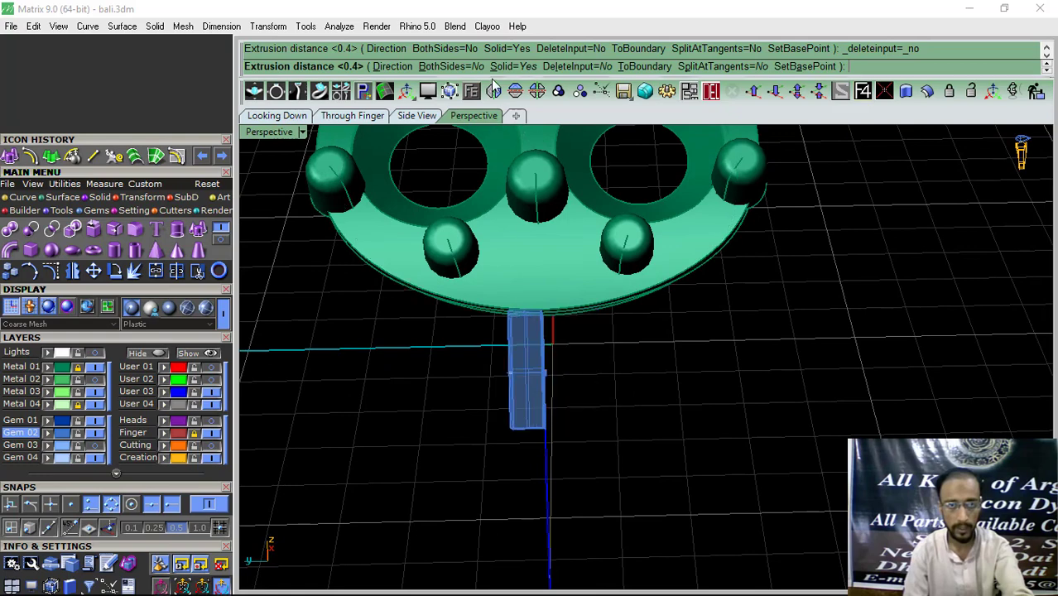
left_click(441, 68)
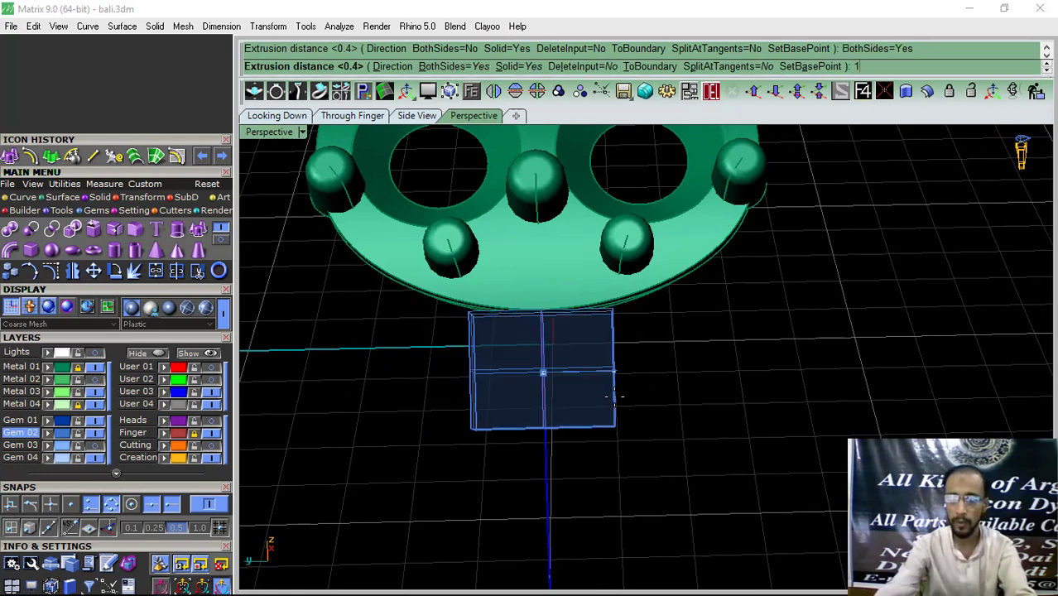
type(".75")
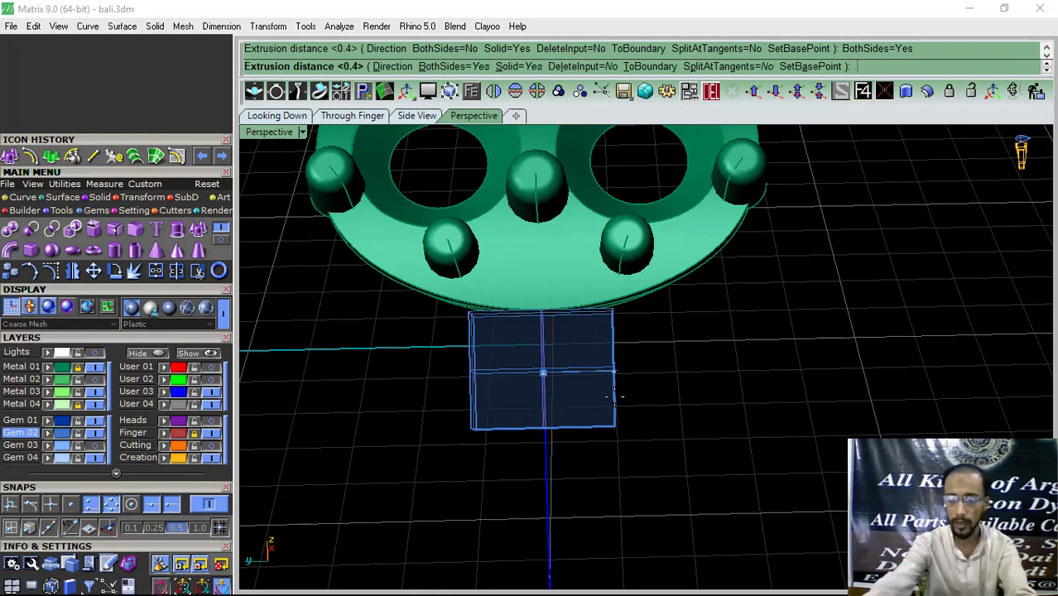
key("Return")
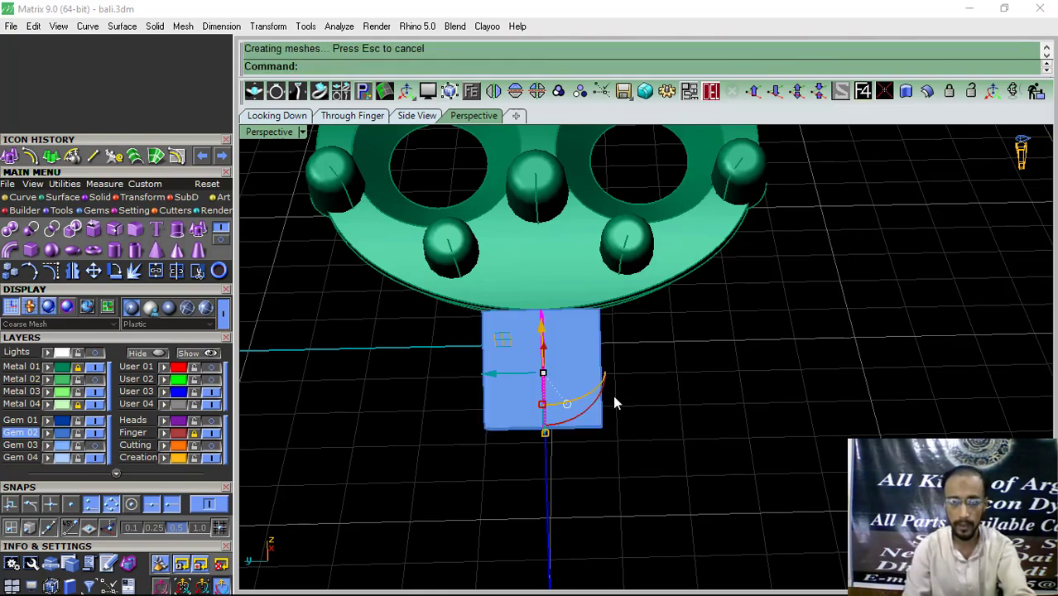
Step: Rotate the solid block slightly about the origin toward the ring top so its upper end overlaps the top's end
left_click(711, 92)
right_click_drag(713, 373, 602, 343)
left_click(602, 344)
left_click(353, 117)
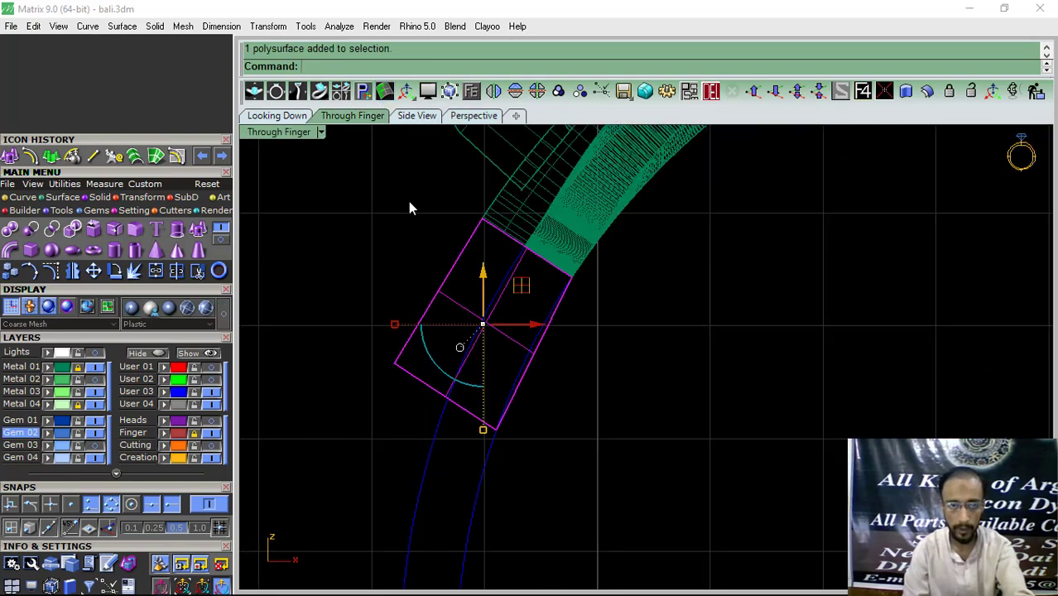
left_click(579, 343)
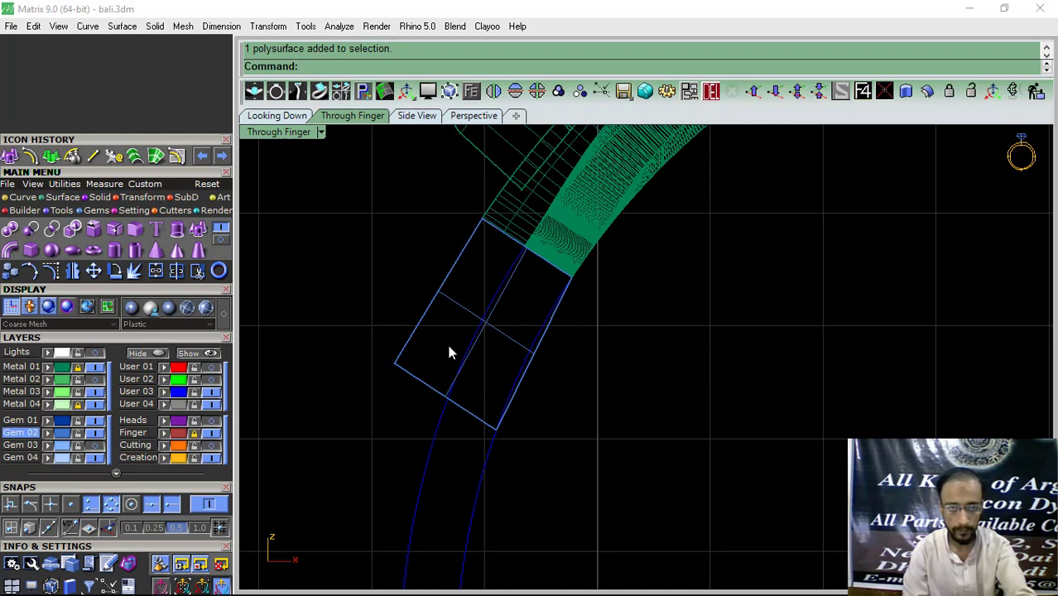
left_click(457, 305)
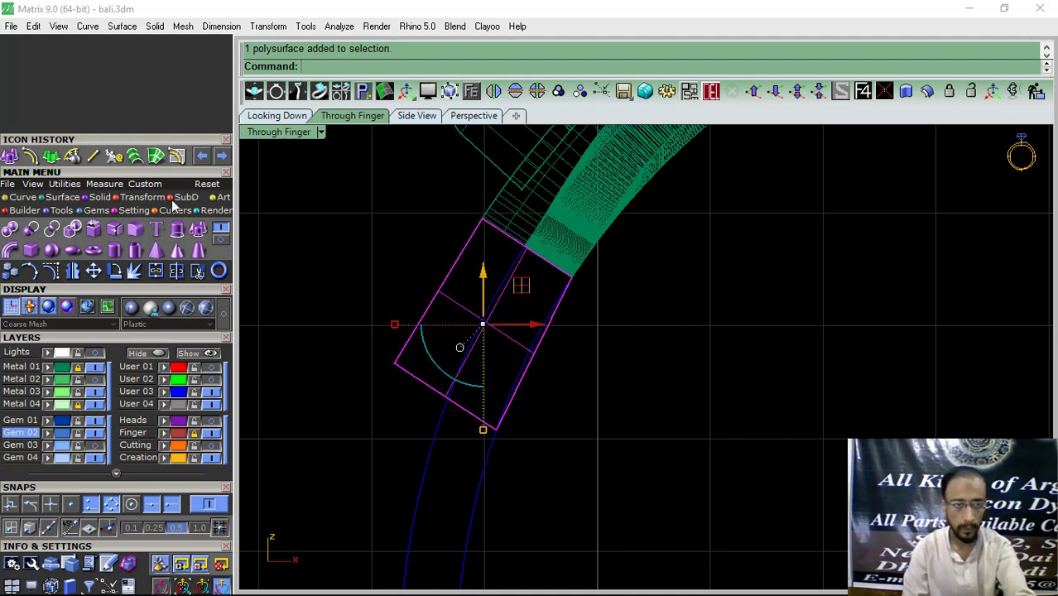
left_click(115, 271)
type("0")
key("Return")
left_click(359, 284)
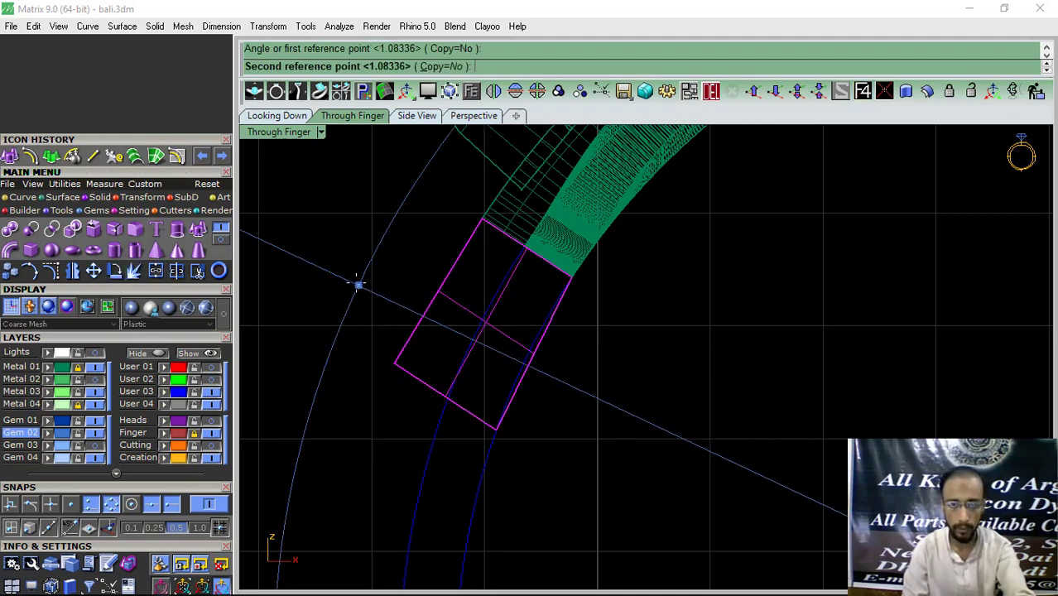
left_click(365, 249)
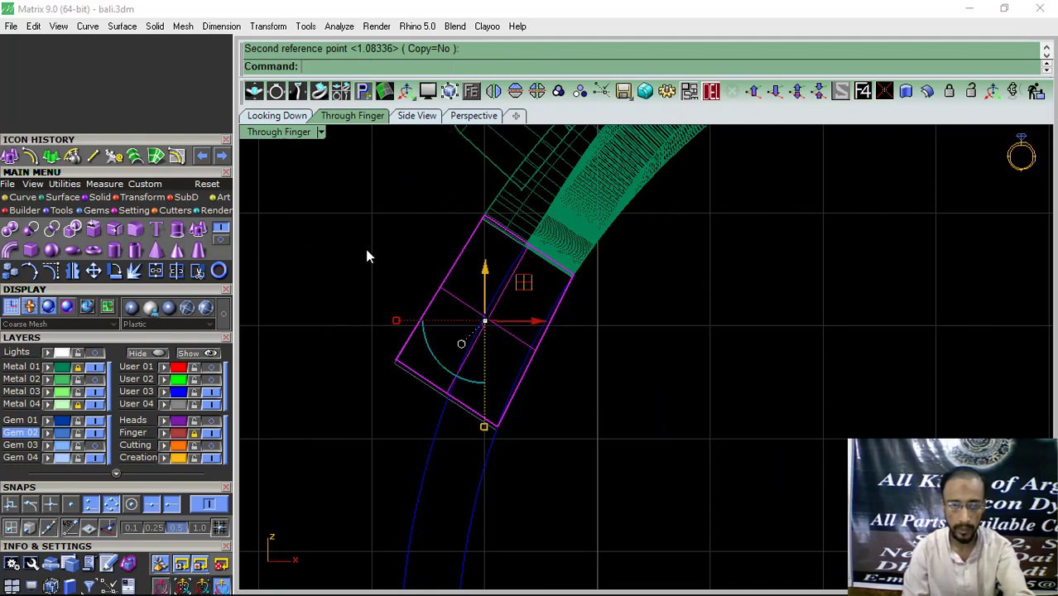
key("Escape")
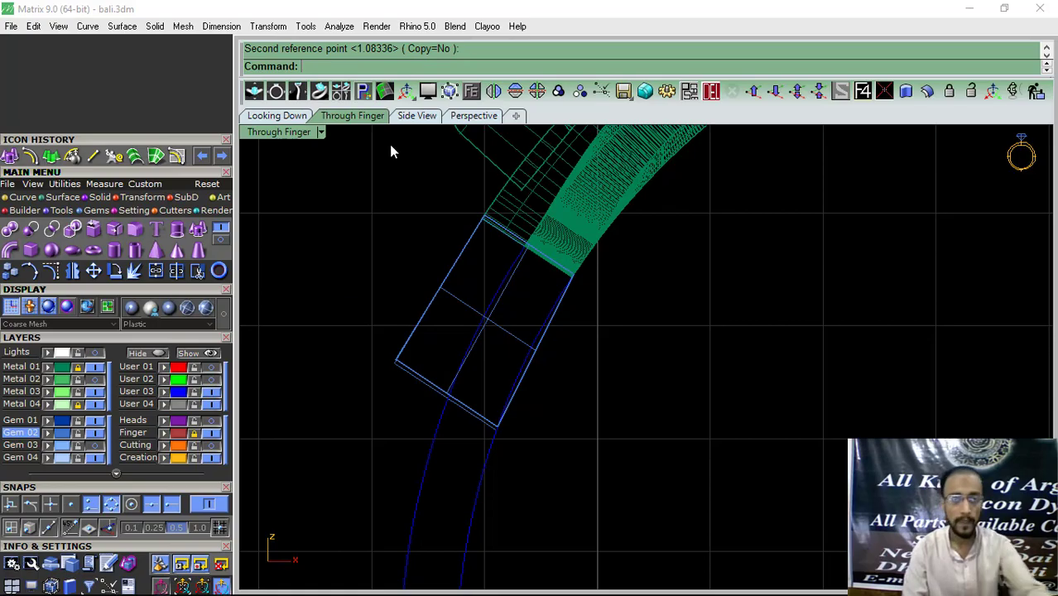
Step: Scale the block down slightly in width, keeping it centred on the shank
left_click(473, 116)
right_click_drag(515, 236, 675, 394)
scroll(636, 365, "up", 5)
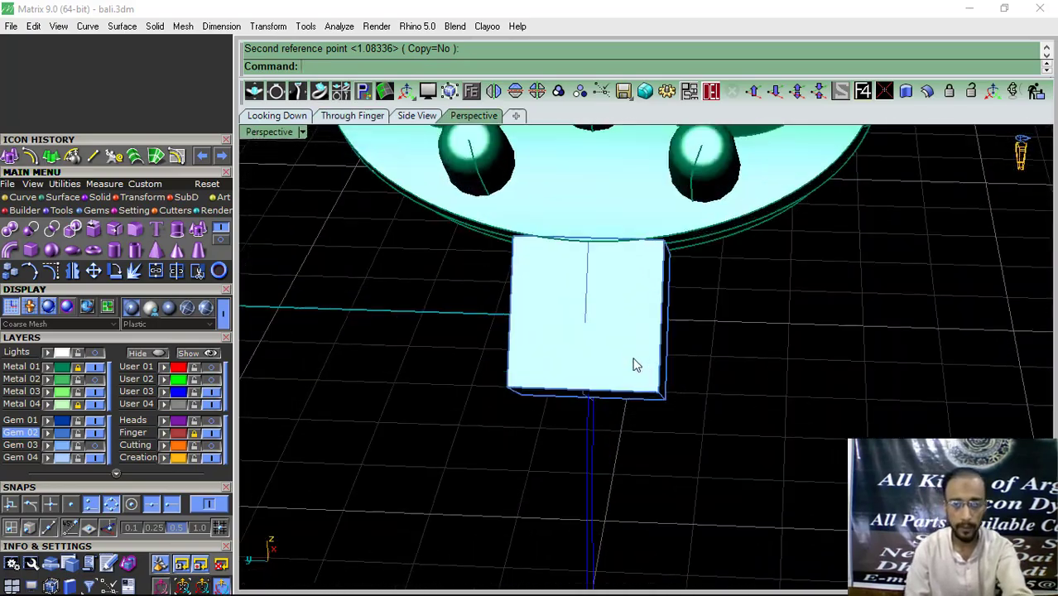
left_click(634, 365)
left_click_drag(666, 331, 661, 333)
left_click(706, 361)
Step: Rotate the narrowed block a little further about the ring's centre into the end of the ring top
left_click(351, 115)
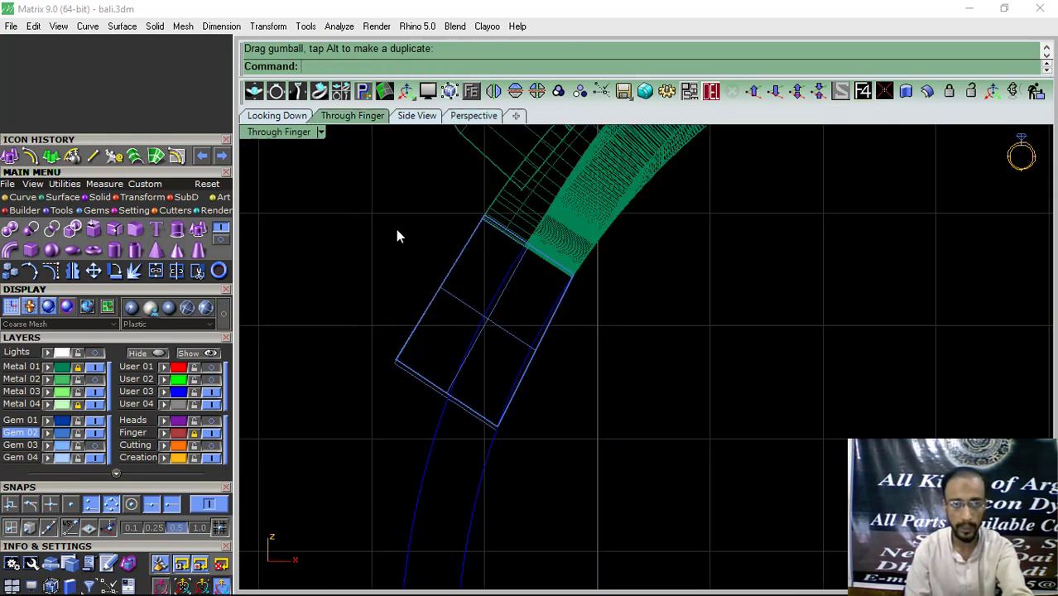
left_click(455, 299)
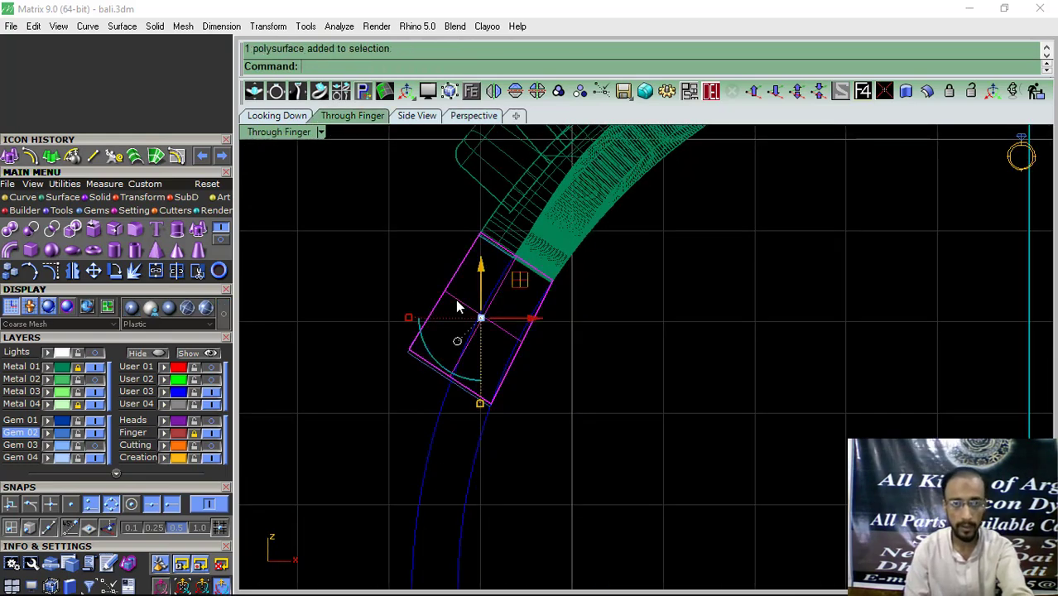
left_click(114, 271)
left_click(862, 91)
left_click(336, 273)
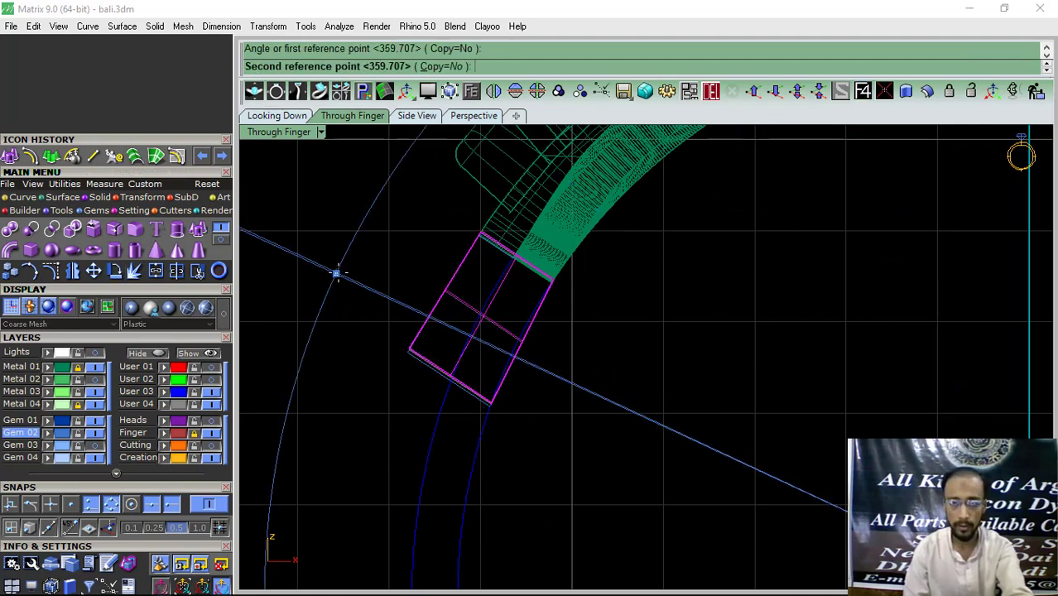
left_click(338, 271)
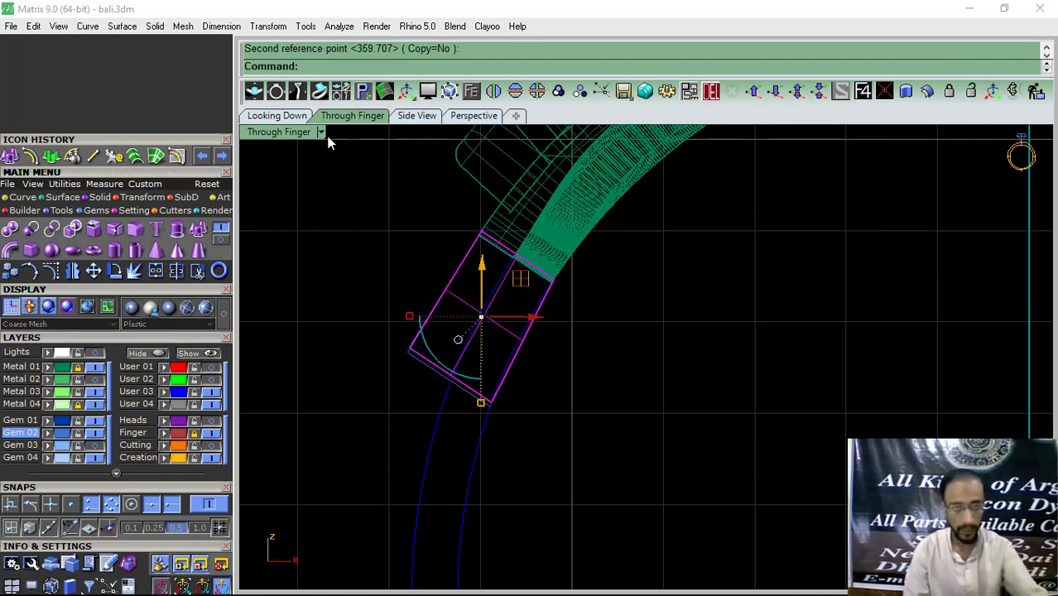
Step: Select only the inner shank curve below the block
left_click(474, 116)
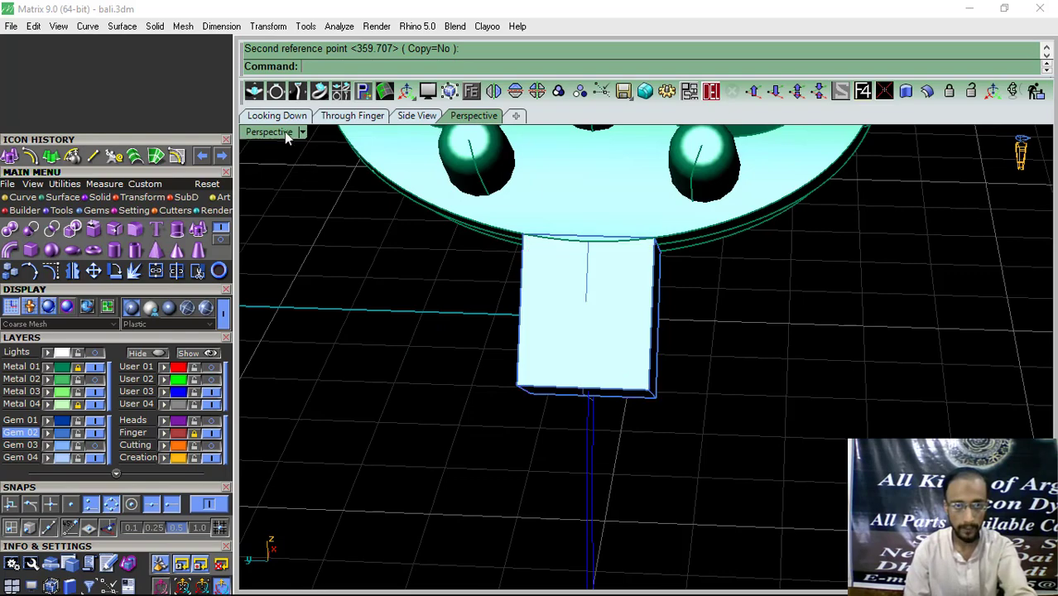
left_click(280, 117)
left_click(361, 116)
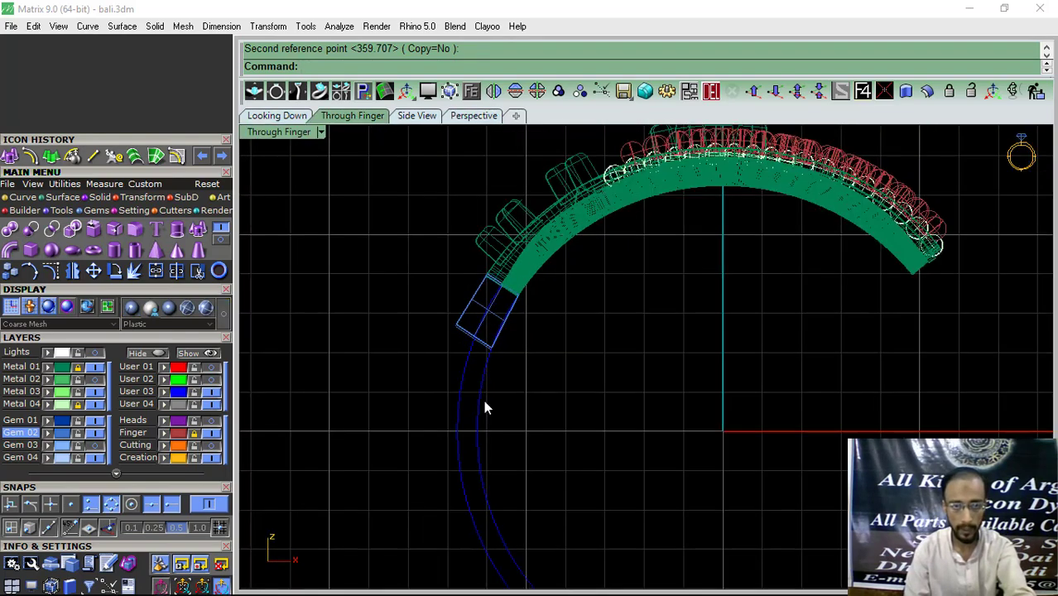
left_click_drag(508, 358, 457, 390)
scroll(476, 305, "down", 3)
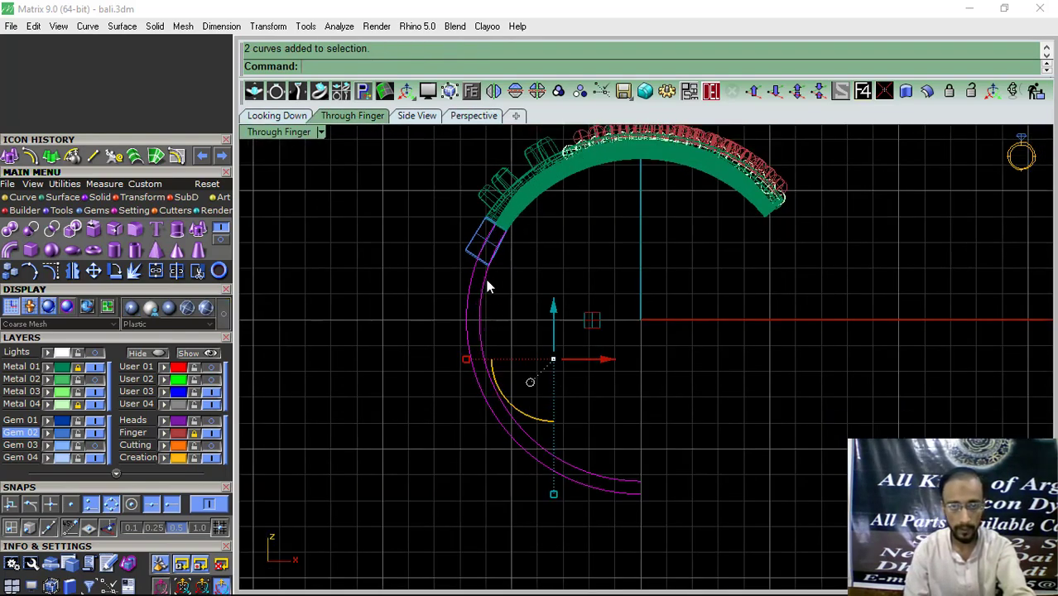
left_click(488, 288)
left_click(484, 305)
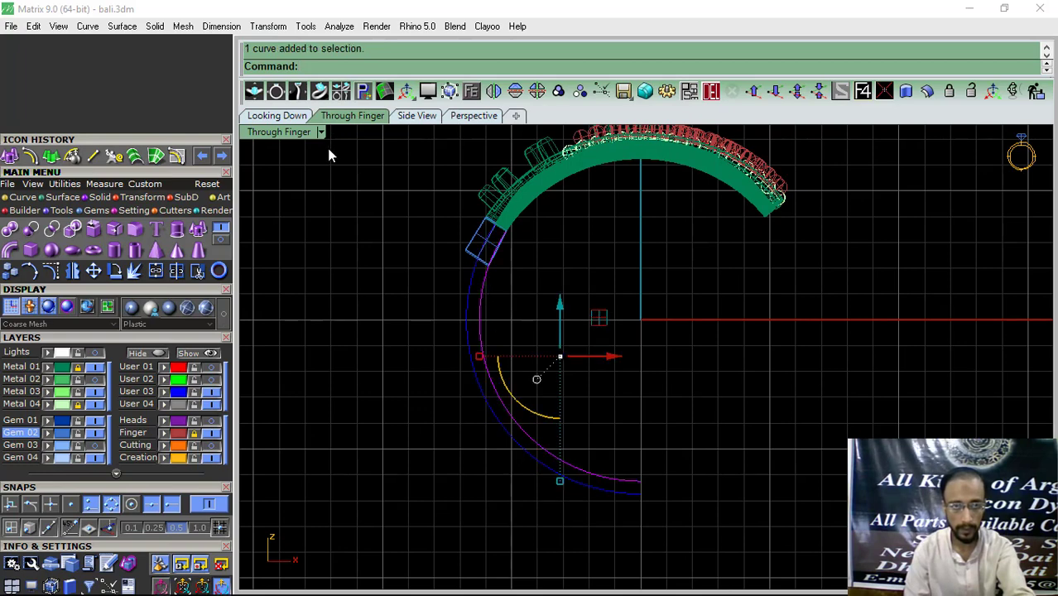
Step: Extrude the inner shank curve straight to both sides as an open surface matching the block's width, and select the surface
left_click(276, 117)
left_click(473, 116)
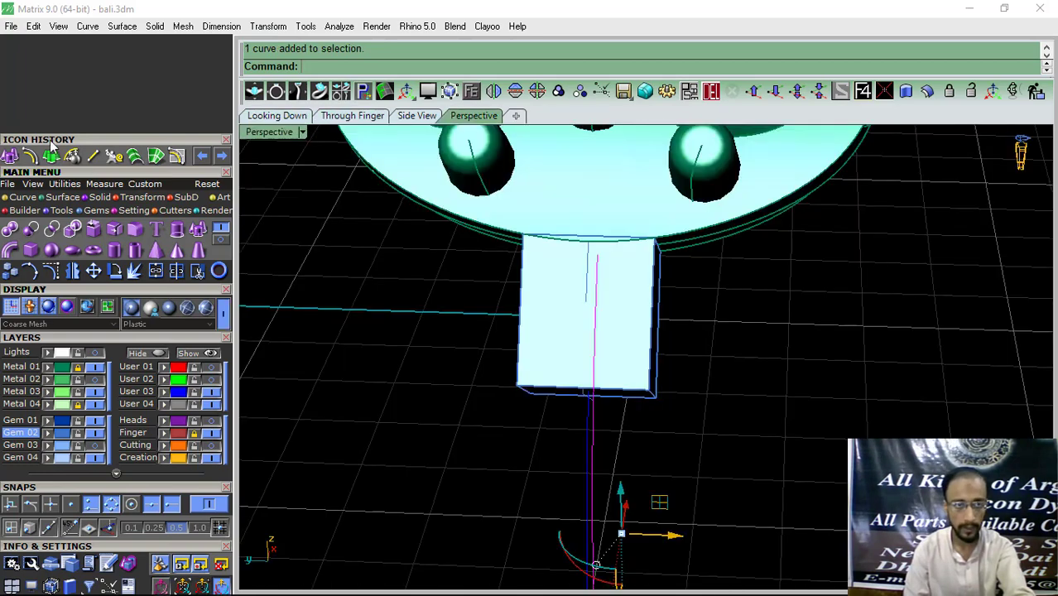
left_click(51, 156)
left_click(425, 68)
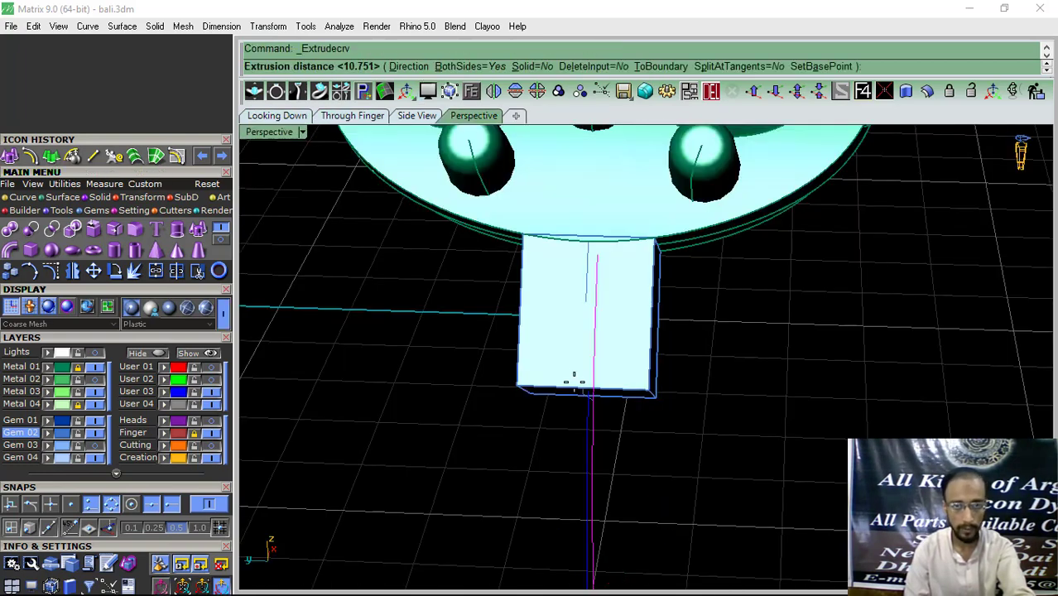
left_click(518, 382)
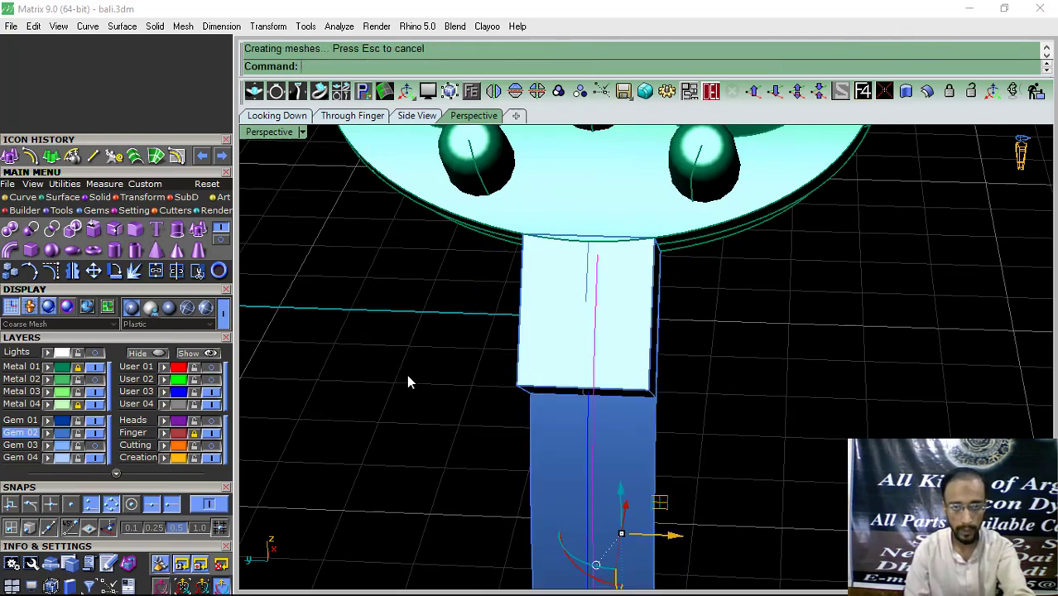
right_click_drag(409, 377, 612, 401)
left_click(622, 408)
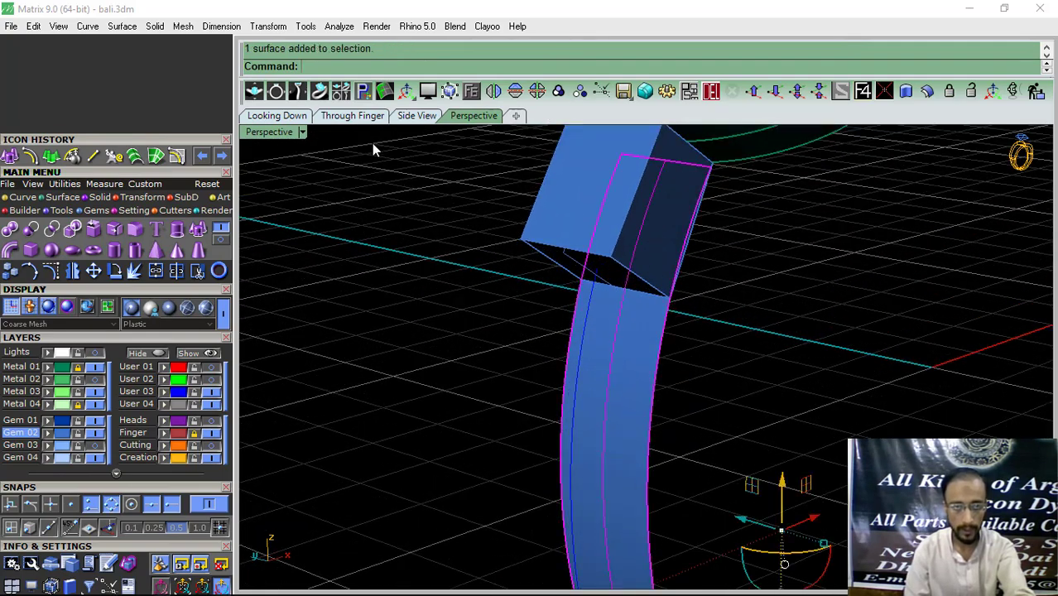
Step: Duplicate one long side edge of the extruded shank surface as a separate curve
left_click(353, 116)
right_click_drag(463, 295, 441, 282)
key("Escape")
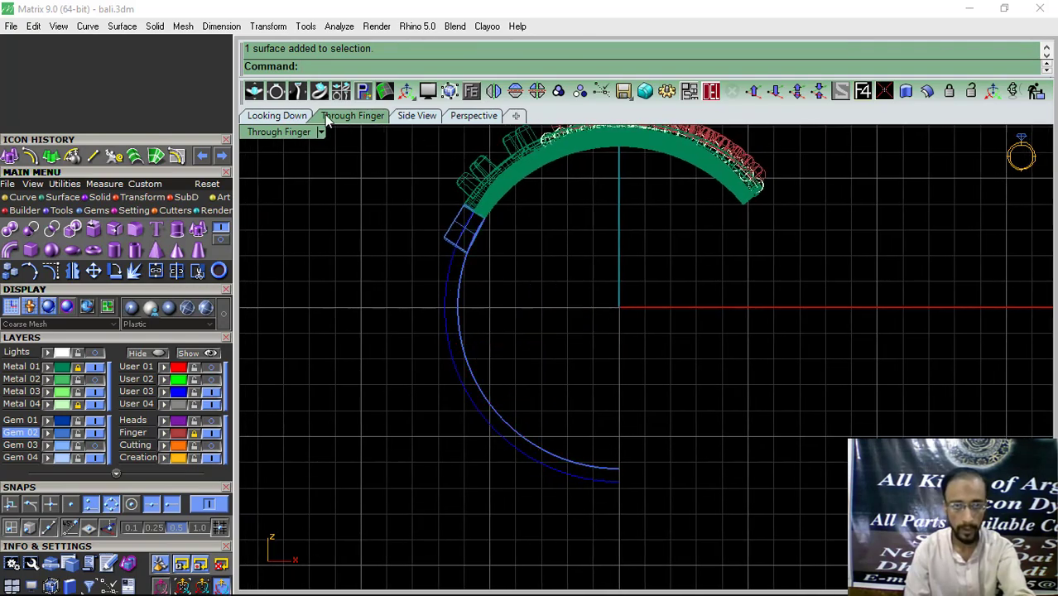
scroll(465, 296, "up", 5)
left_click(275, 115)
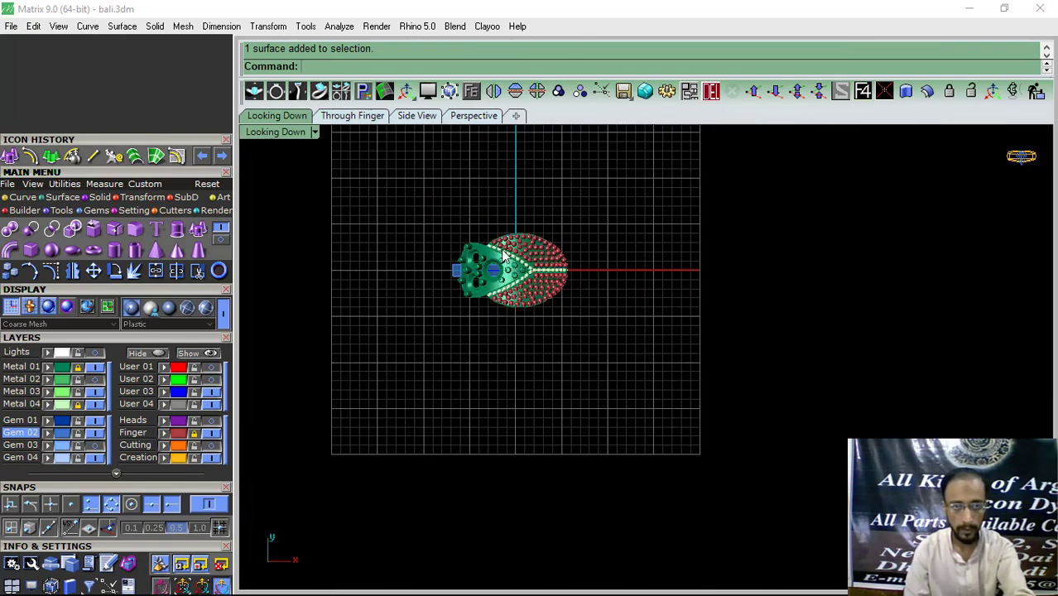
left_click(473, 117)
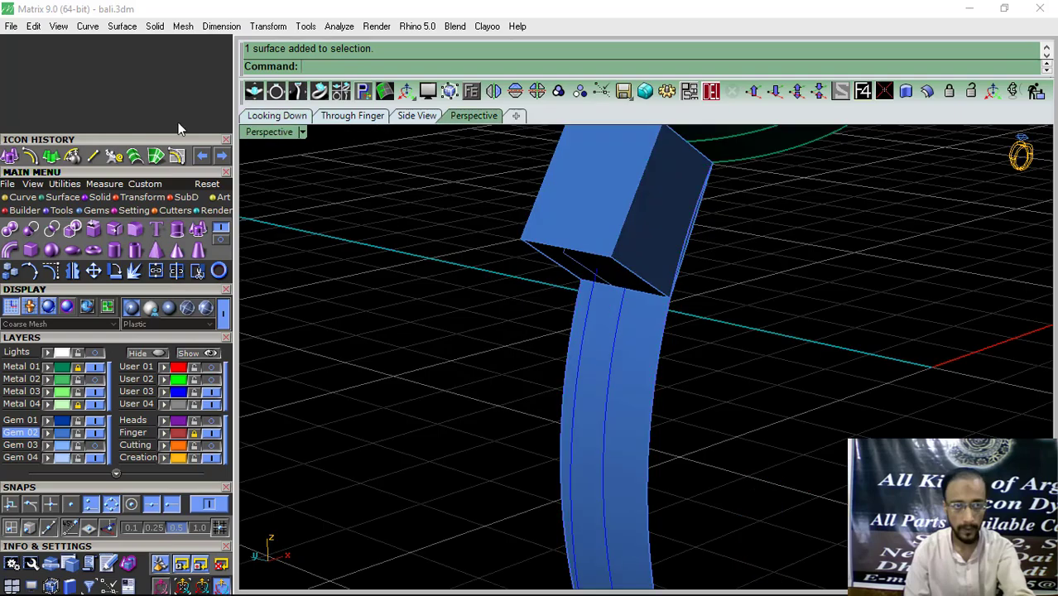
left_click(22, 197)
left_click(177, 249)
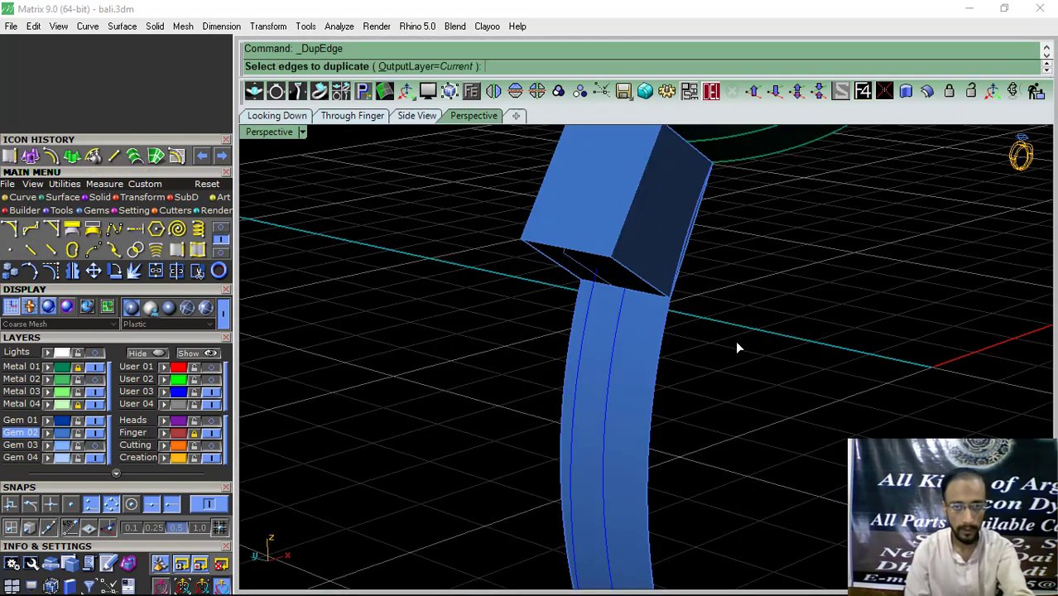
left_click(657, 374)
scroll(573, 290, "down", 3)
key("Return")
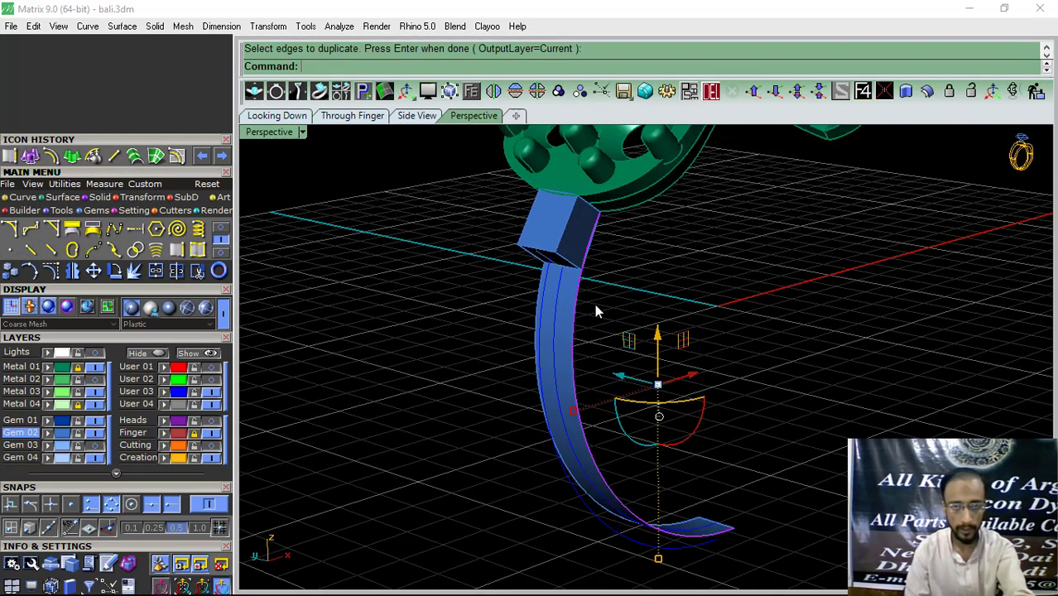
Step: Split the duplicated edge curve at the block's lower inner corner and leave only the part below the block selected
left_click(175, 273)
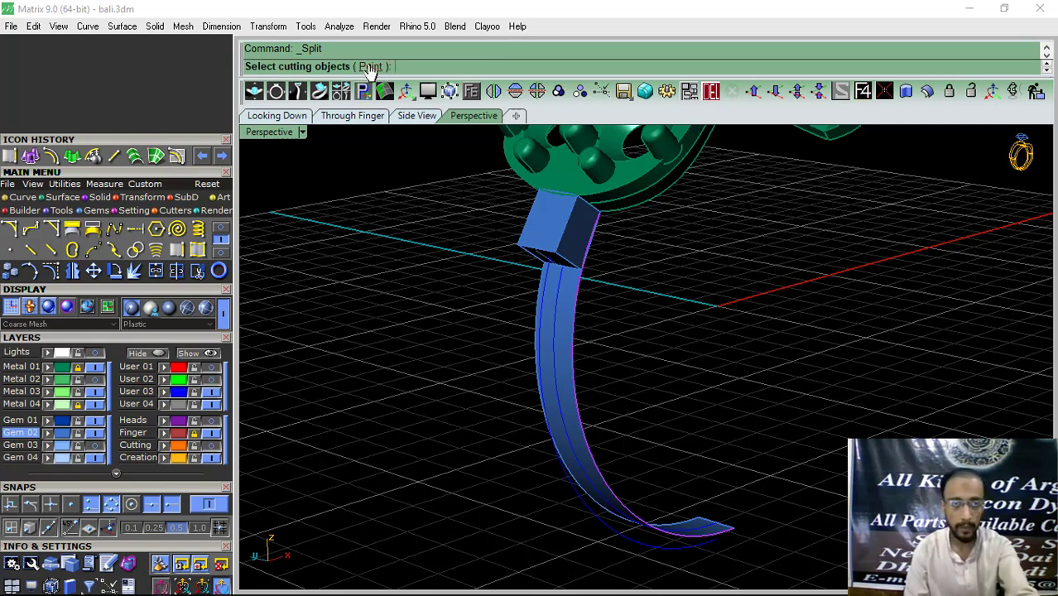
left_click(371, 65)
scroll(572, 273, "up", 5)
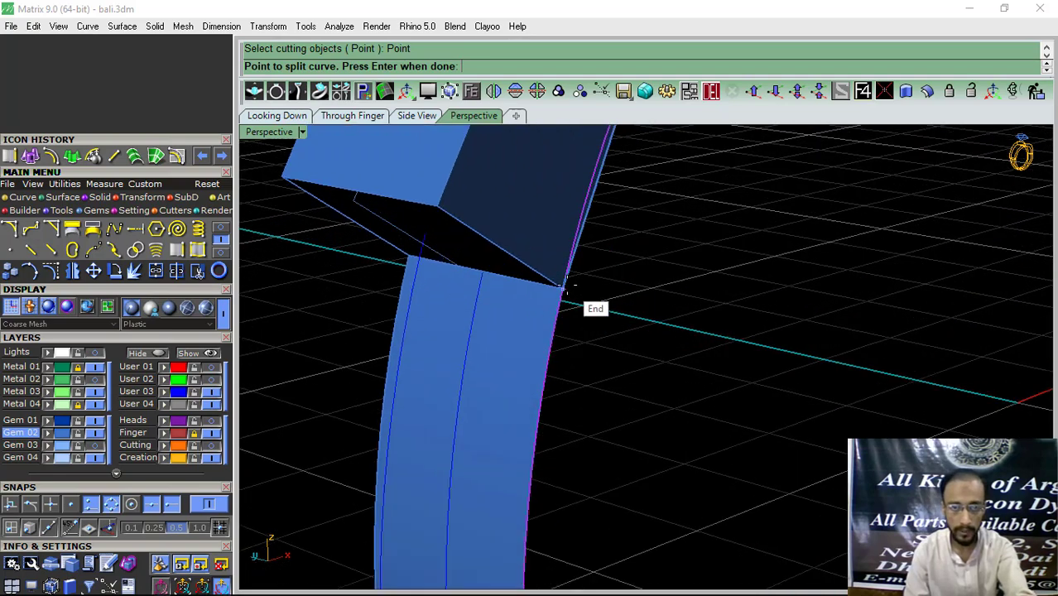
left_click(560, 299)
key("Return")
left_click(584, 231, "ctrl")
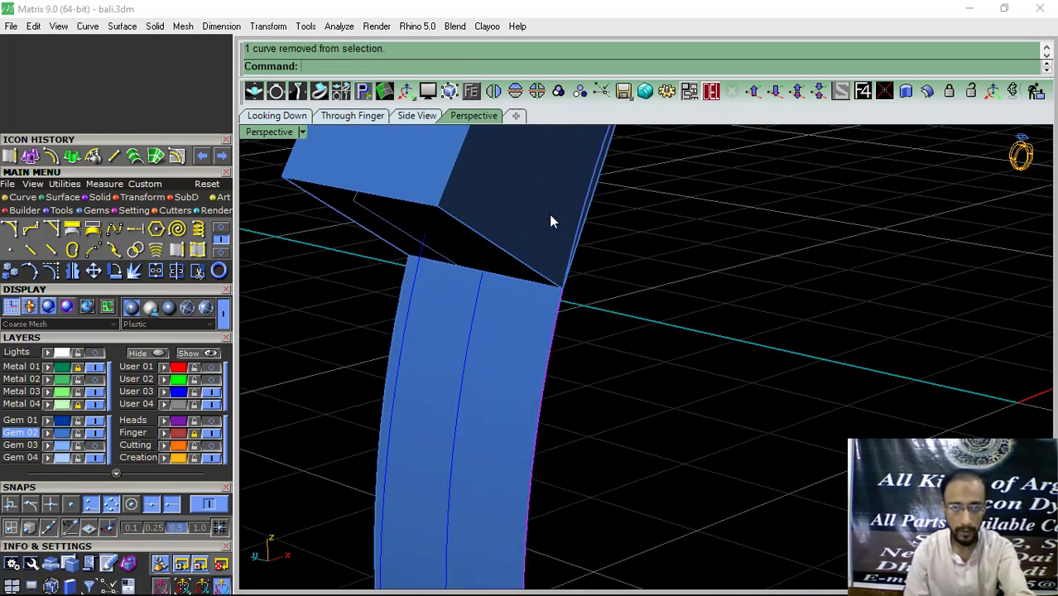
Step: Offset the selected shank edge curve by a distance of 1.10 towards the outside of the ring
left_click(351, 117)
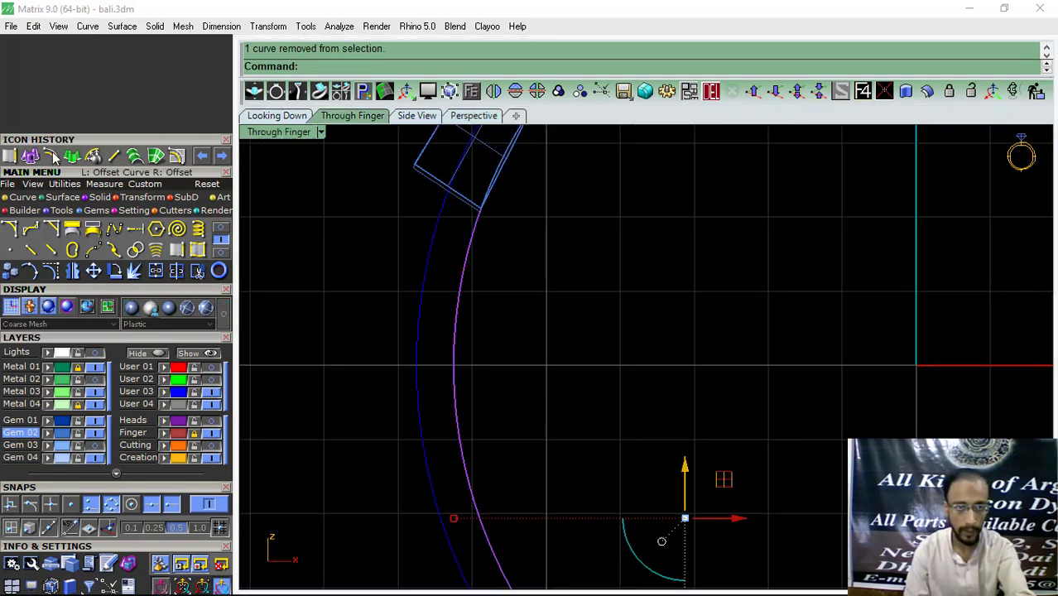
left_click(51, 156)
scroll(404, 249, "up", 3)
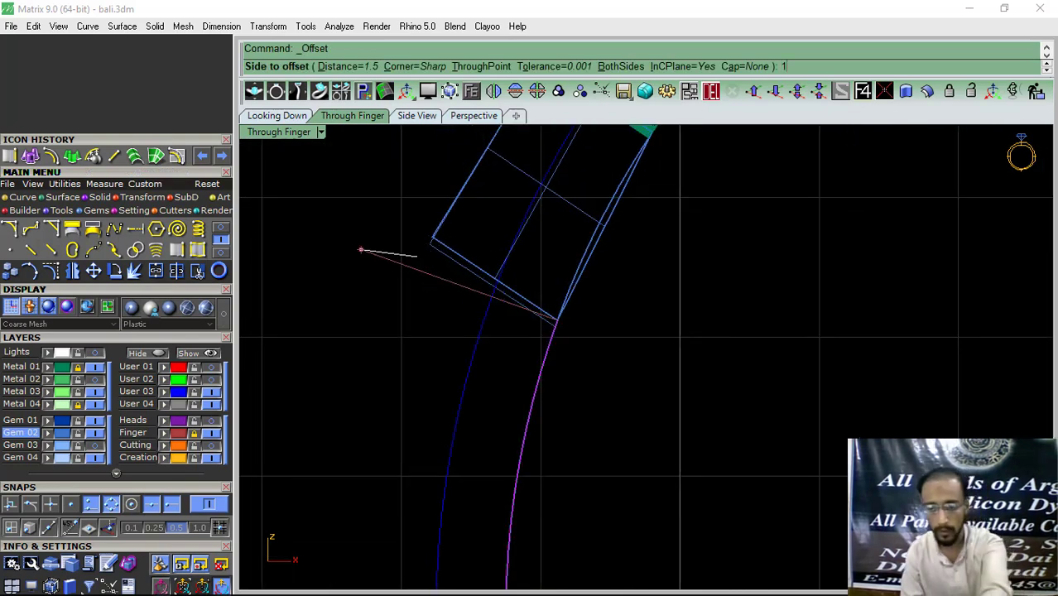
key("Return")
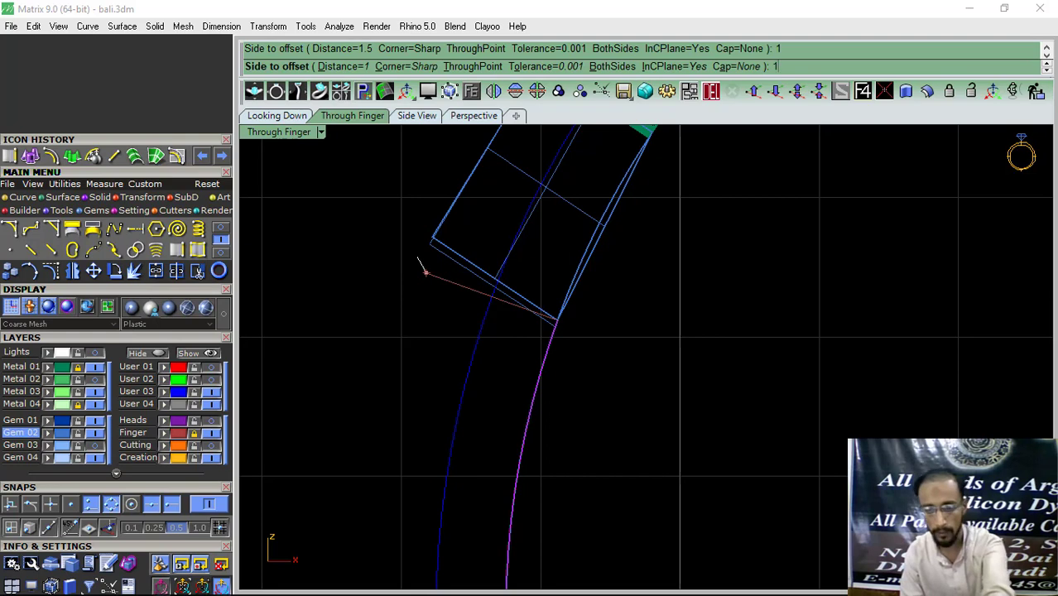
key("Return")
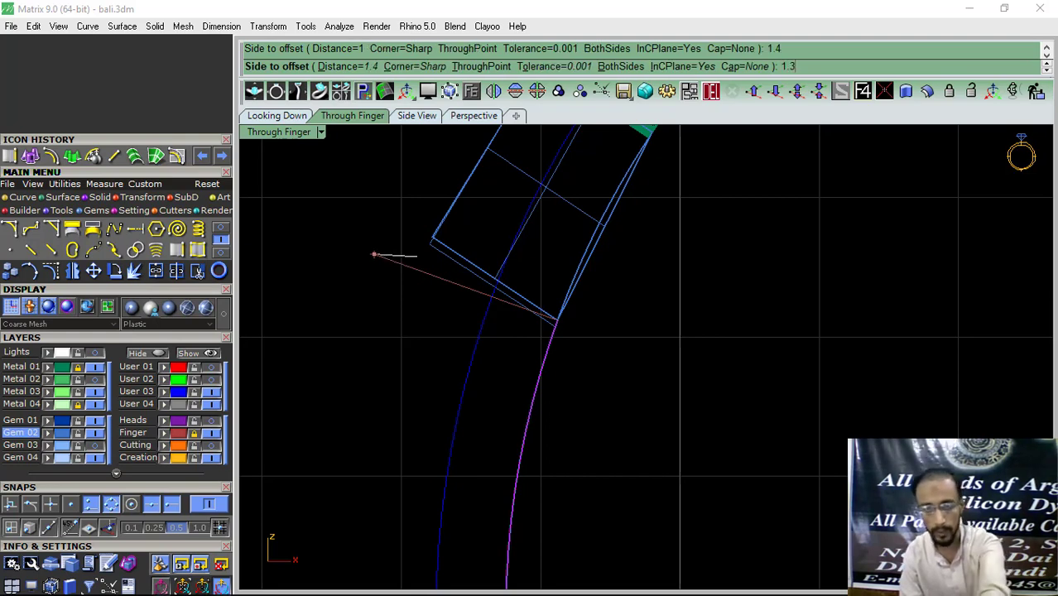
type("1.3")
key("Return")
key("Return")
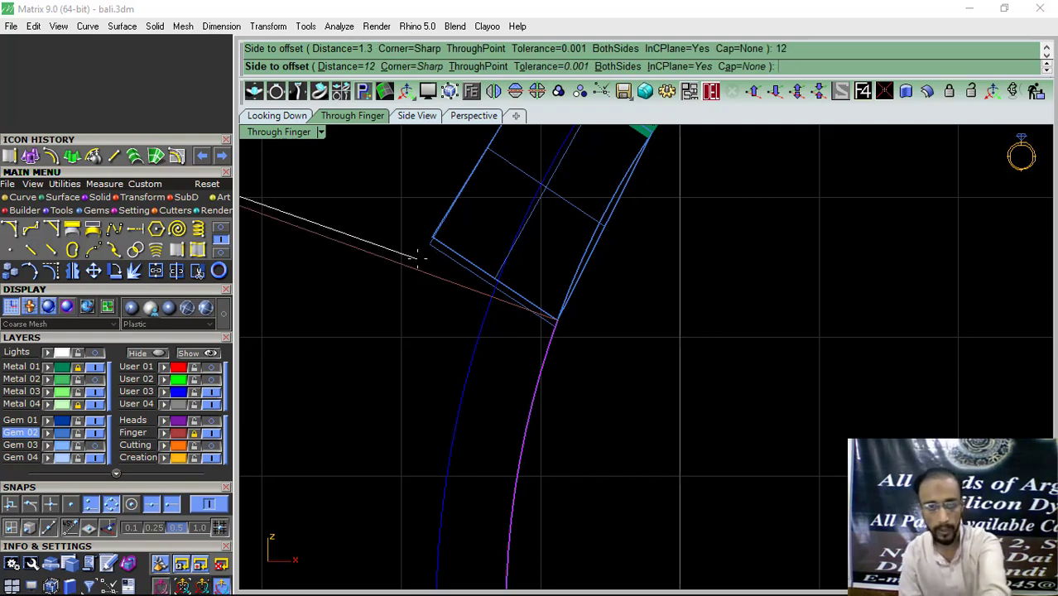
key("Return")
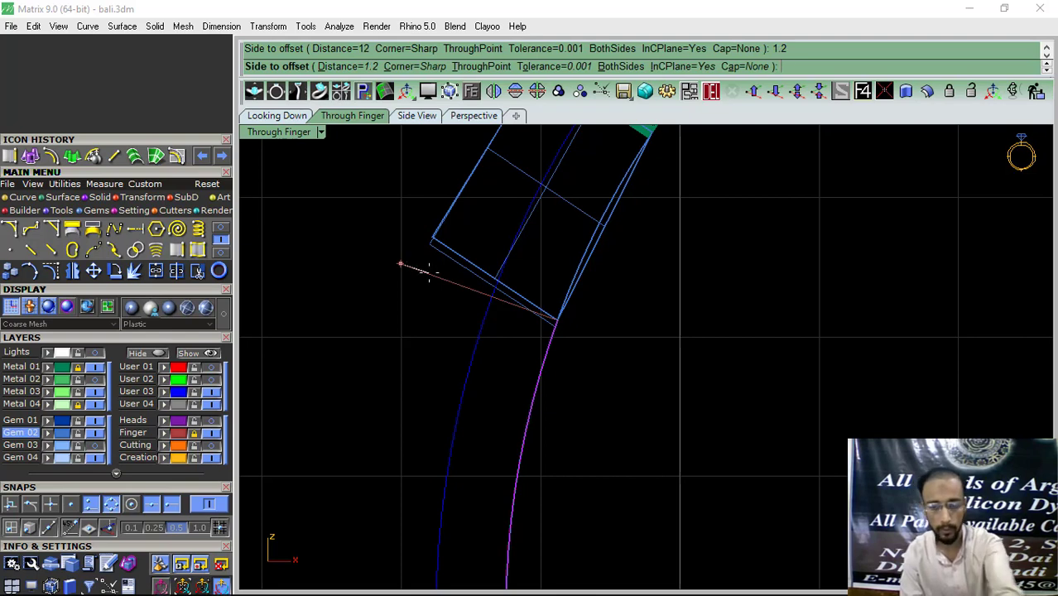
type("1.10")
key("Return")
left_click(428, 272)
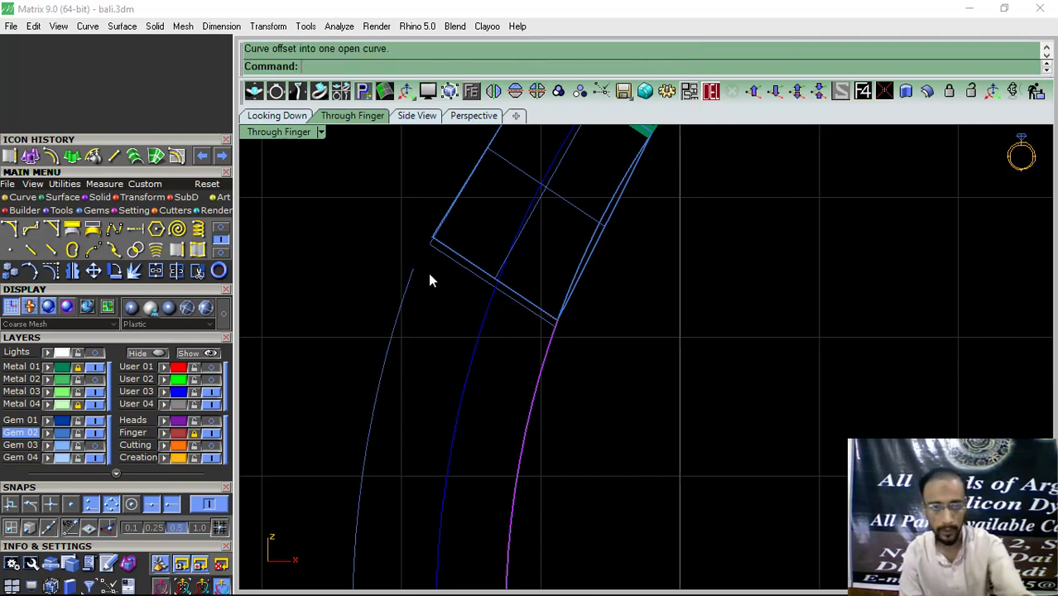
Step: Show the offset curve's control points and move its upper end onto the block's lower outer corner
left_click(50, 271)
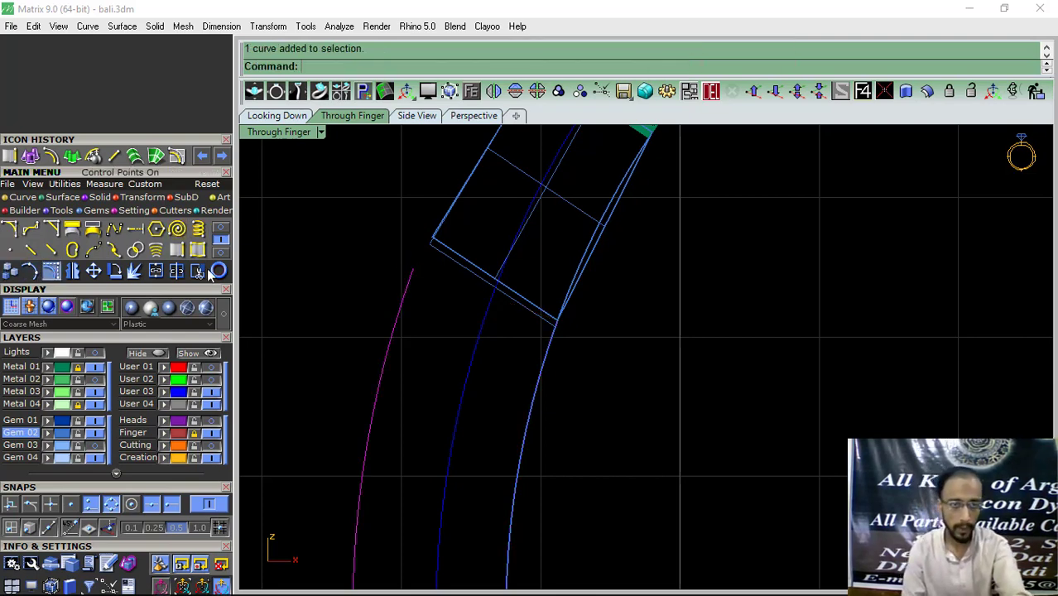
scroll(431, 265, "up", 4)
left_click_drag(421, 259, 455, 337)
right_click_drag(429, 318, 423, 387)
left_click_drag(412, 301, 380, 247)
scroll(431, 236, "down", 4)
key("Escape")
key("Escape")
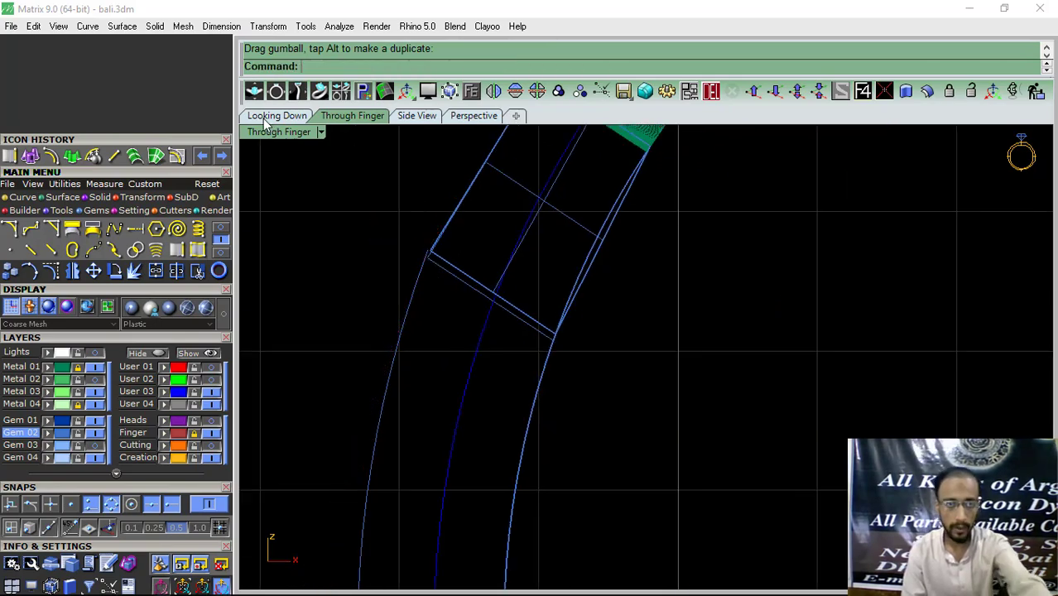
Step: Loft a straight-section surface between the outer and inner curves along one side of the lower shank
left_click(263, 117)
left_click(475, 117)
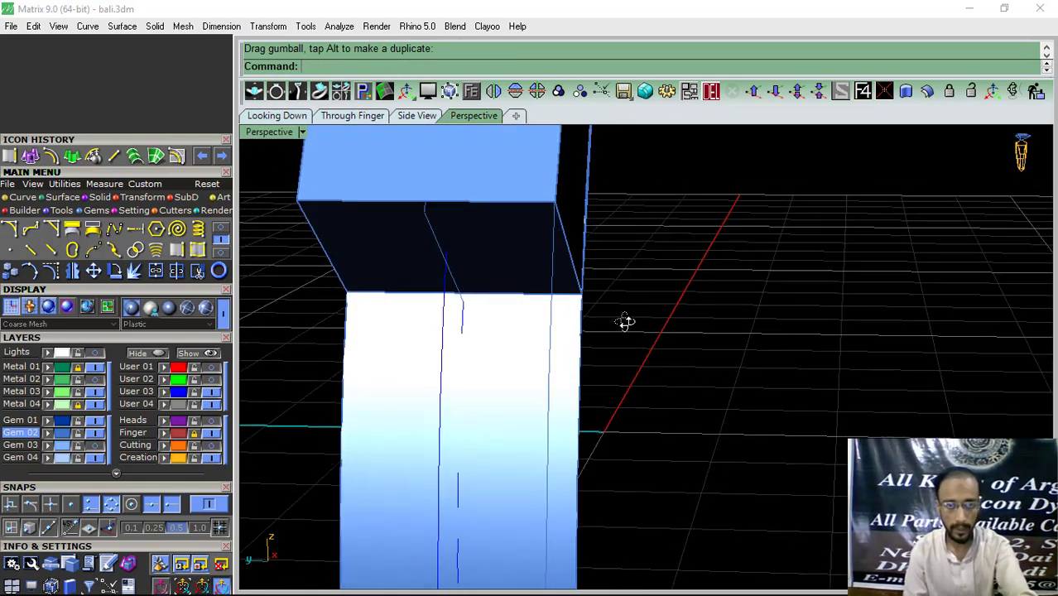
left_click(555, 303)
right_click_drag(655, 372, 521, 378)
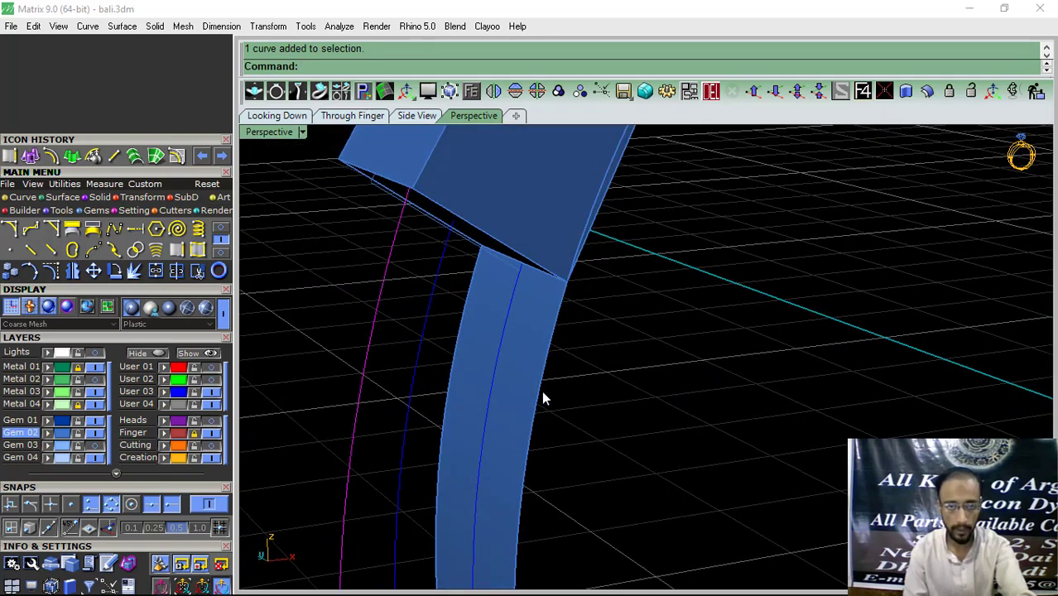
left_click(547, 401)
left_click(584, 433)
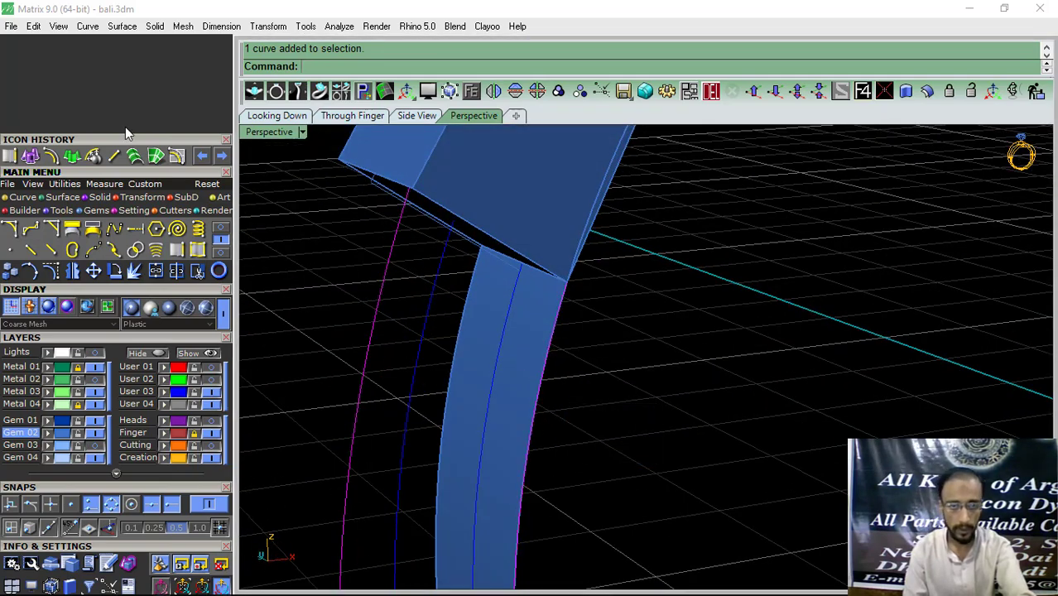
left_click(134, 157)
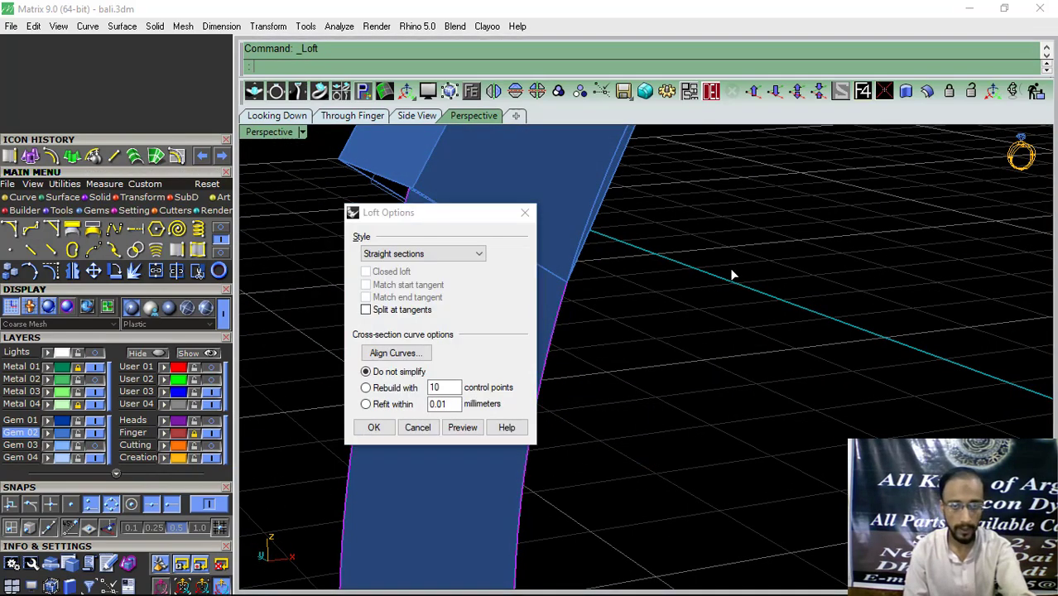
key("Return")
Step: Hide the original surface along the inside of the lower shank
right_click_drag(424, 370, 529, 385)
left_click(527, 386)
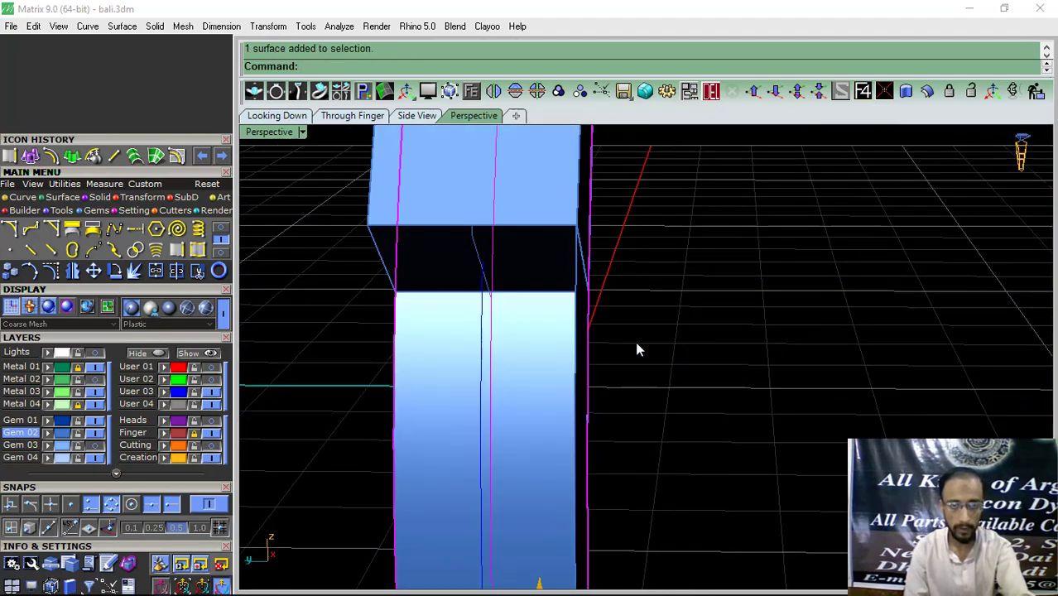
scroll(635, 346, "down", 6)
right_click_drag(635, 347, 696, 342)
left_click(137, 354)
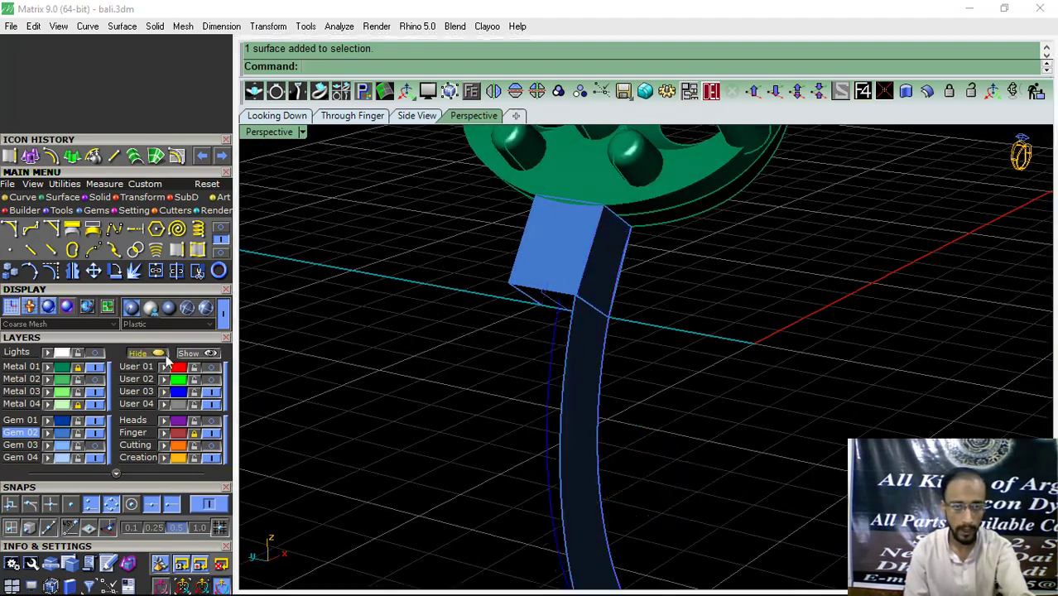
Step: Mirror the lofted side surface across the X axis to the opposite side of the shank
left_click(590, 386)
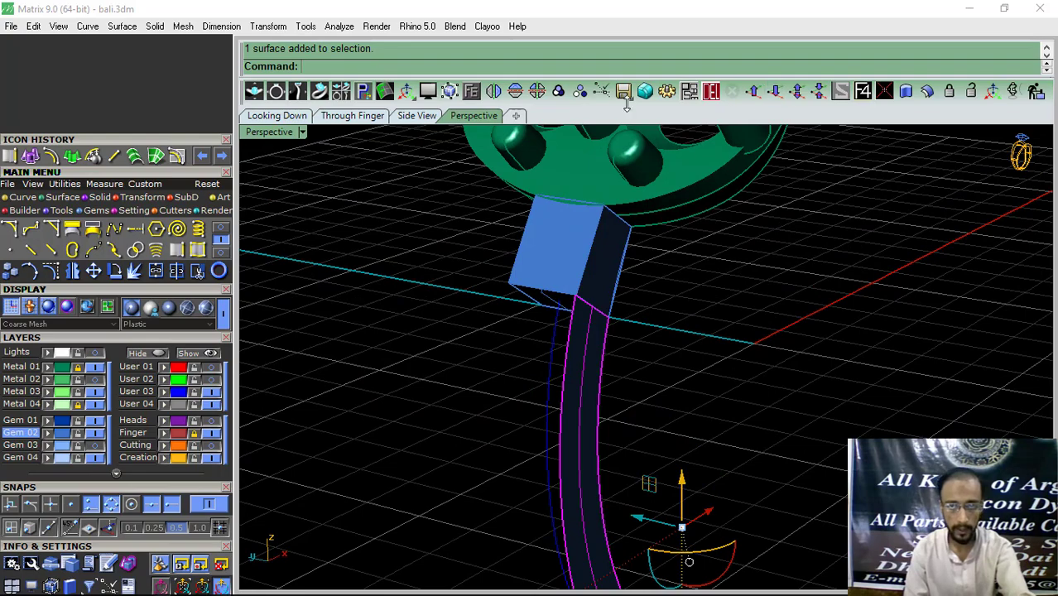
left_click(515, 91)
right_click_drag(812, 325, 665, 410)
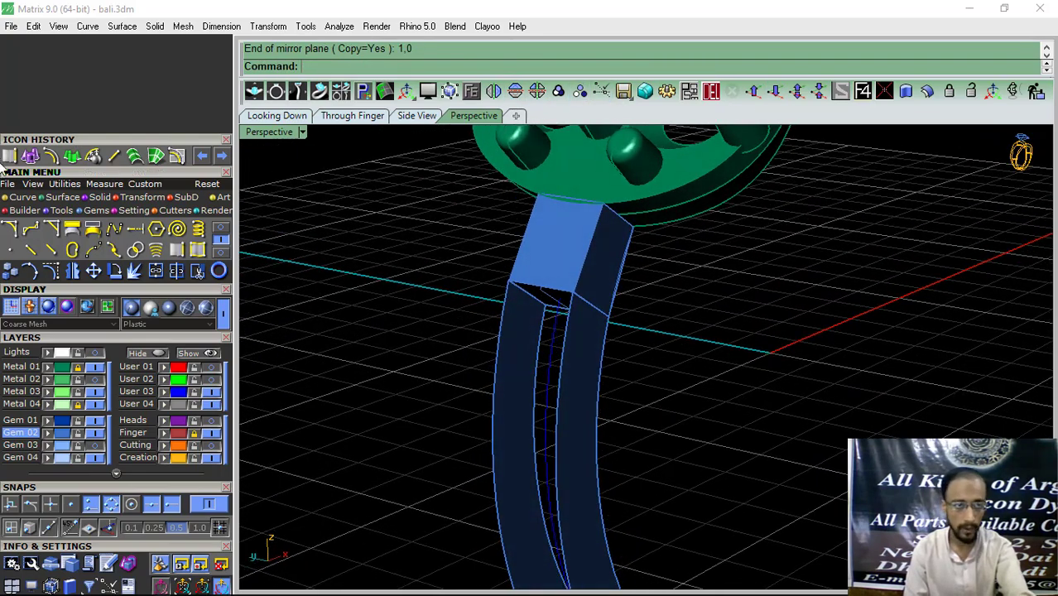
Step: Duplicate the outer edges of the two side surfaces and loft a straight-section surface between them
left_click(49, 250)
left_click(501, 342)
left_click(559, 362)
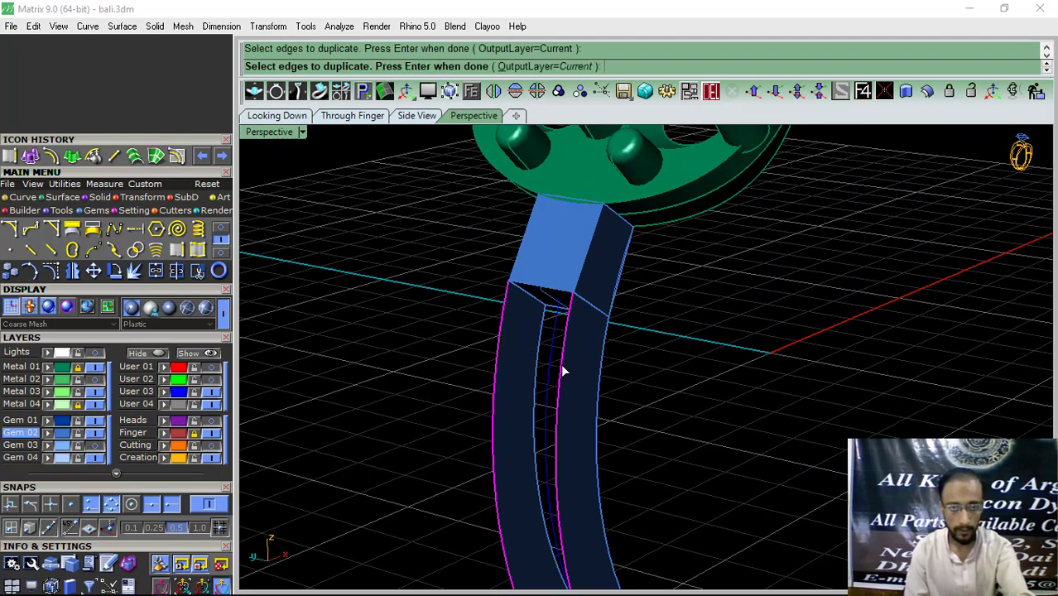
key("Return")
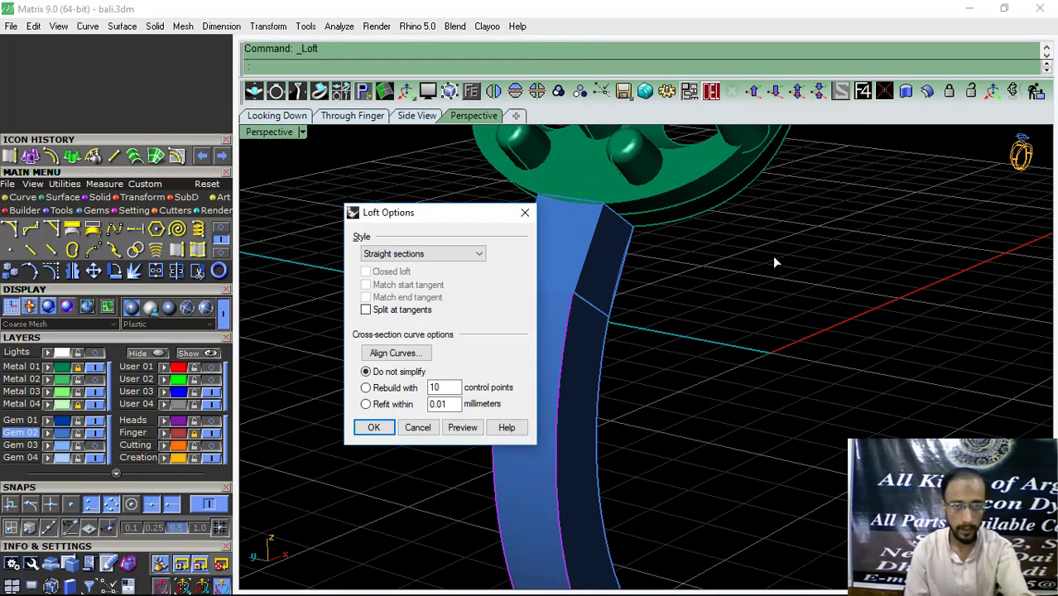
key("Return")
right_click_drag(610, 395, 643, 387)
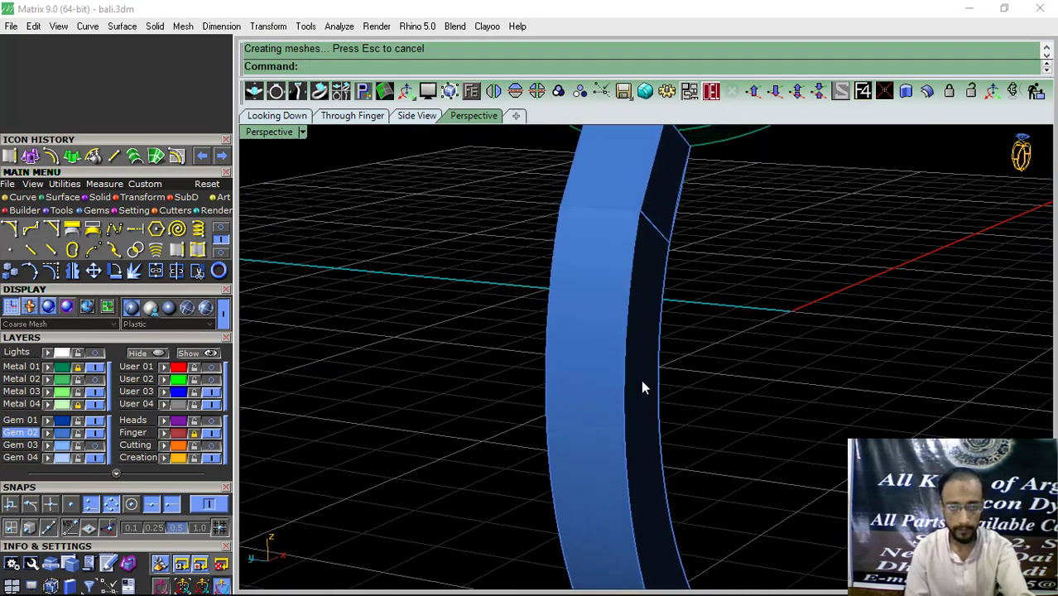
Step: Make Gem 01 the current layer and join the three lower shank surfaces into one channel
right_click_drag(752, 348, 667, 357, "shift")
left_click_drag(699, 354, 438, 440)
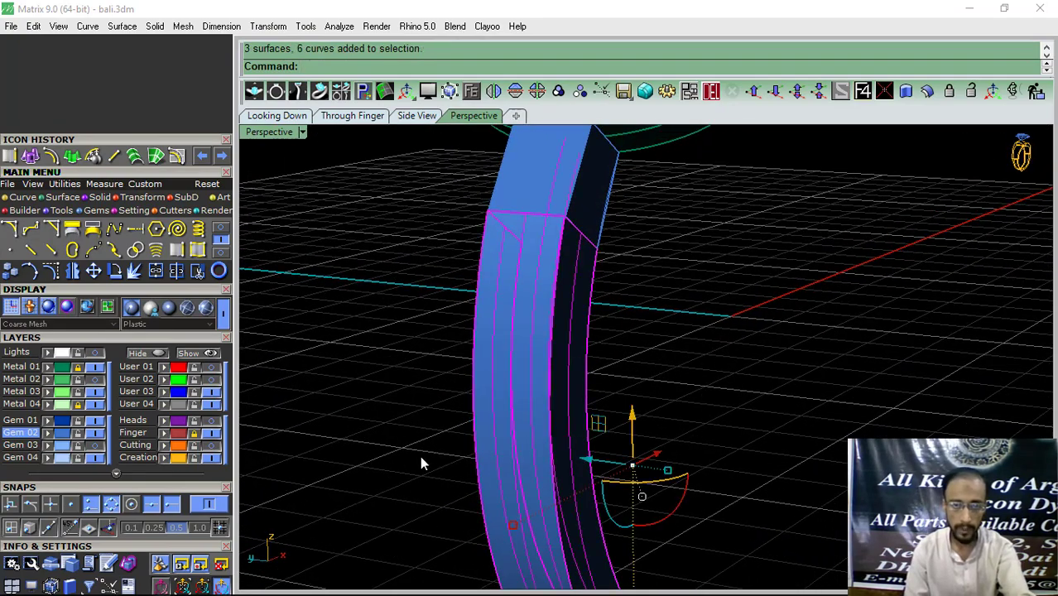
left_click(31, 423)
left_click(156, 270)
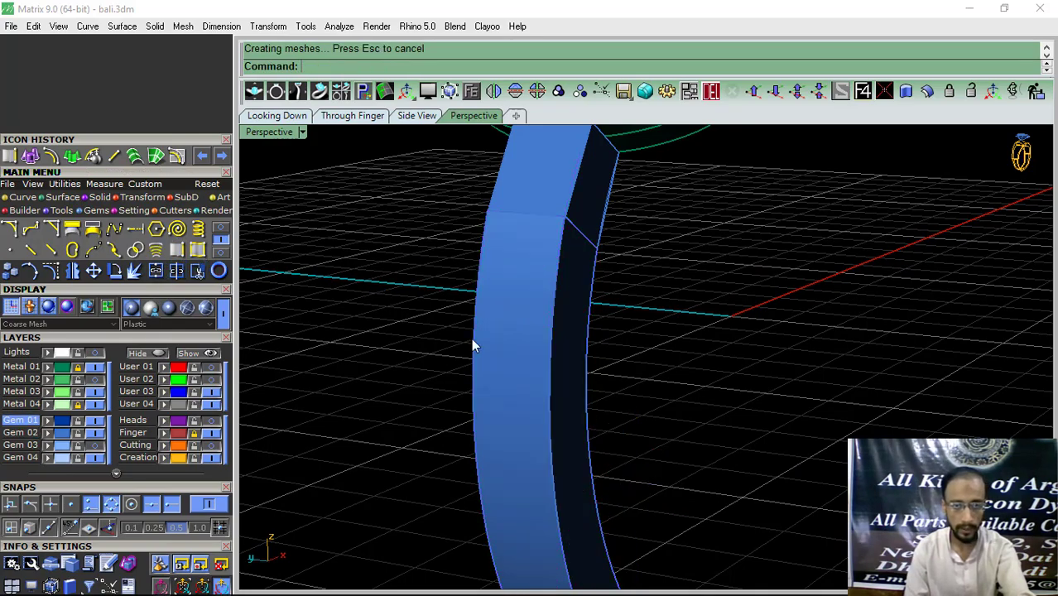
Step: Try to offset the joined shank channel as a 0.4 mm solid
left_click(572, 358)
right_click_drag(572, 358, 604, 318)
left_click(604, 319)
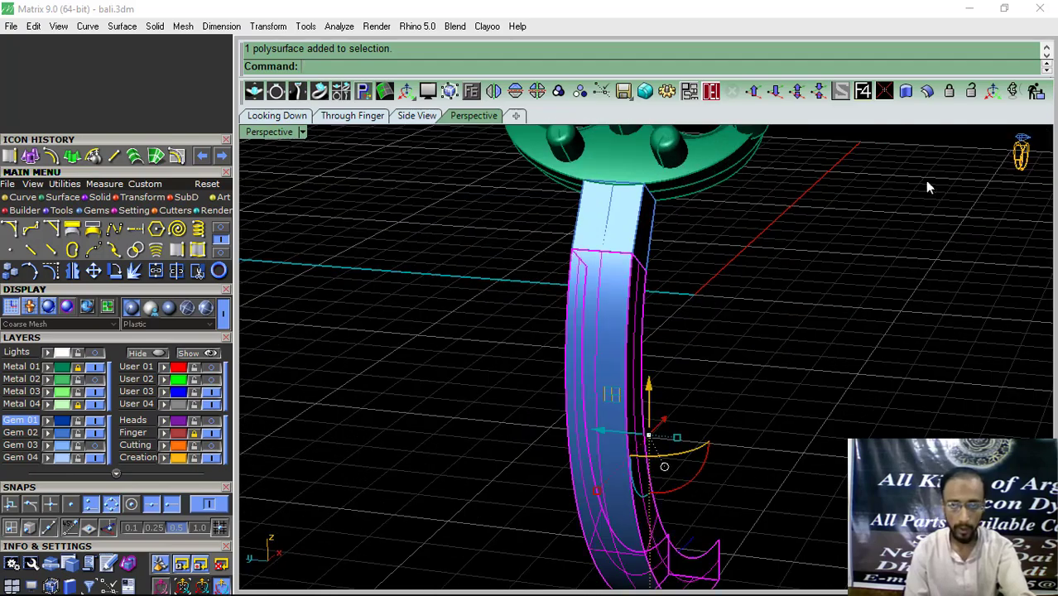
left_click(927, 91)
right_click_drag(798, 274, 647, 288)
key("Return")
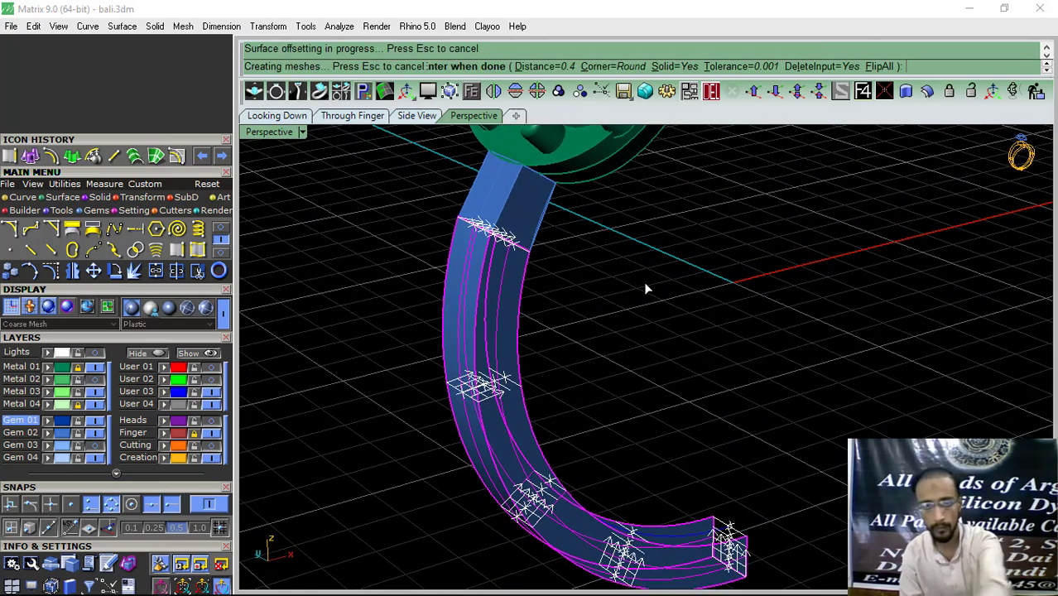
left_click(361, 580)
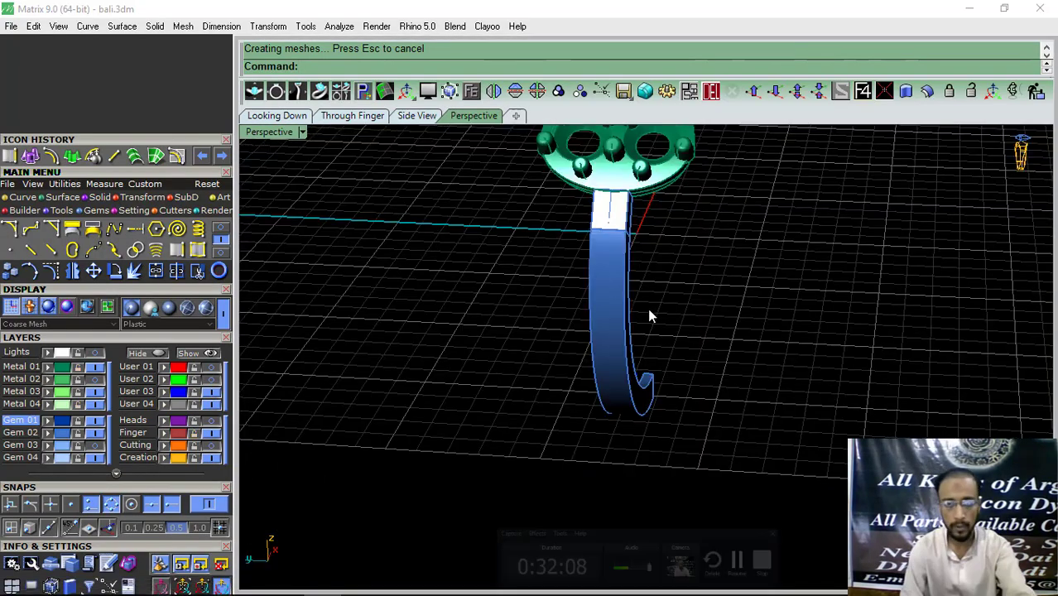
right_click_drag(649, 314, 604, 274)
key("ctrl+z")
Step: Scale the shank channel and its upper block slightly wider along the Y axis
left_click(612, 277, "shift")
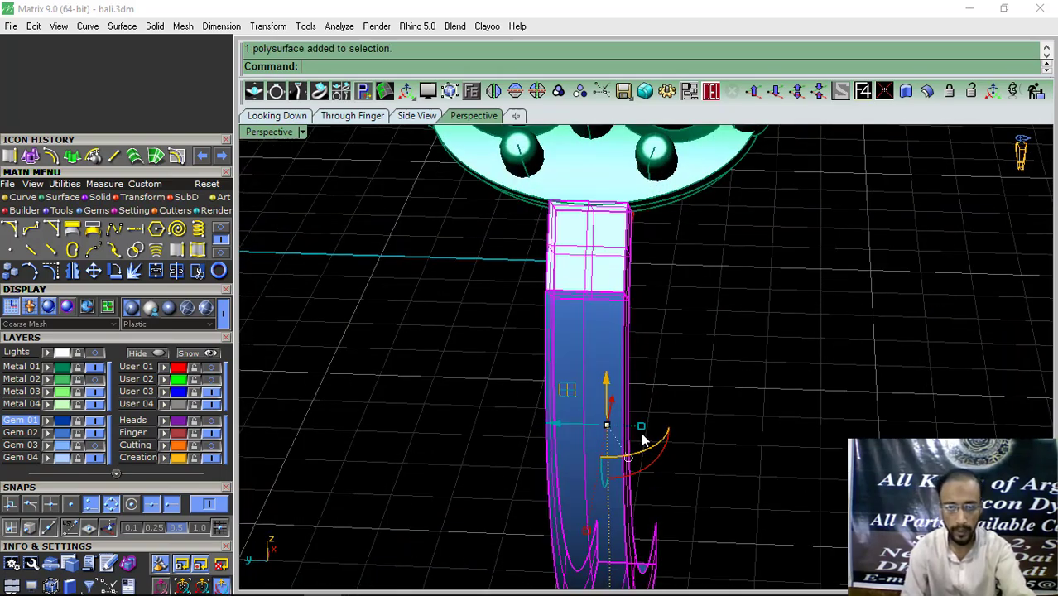
left_click_drag(642, 426, 659, 428)
key("Escape")
Step: Explode the shank channel and offset its two side walls inward as 0.4 mm solids
right_click_drag(845, 389, 629, 381)
left_click(631, 380, "shift")
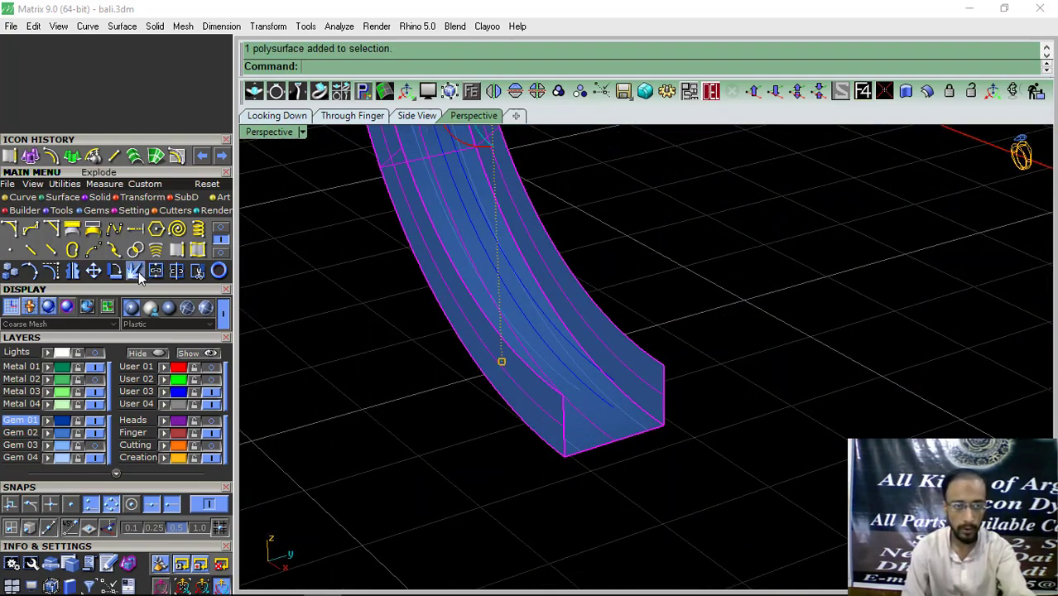
left_click(135, 271)
left_click(634, 378)
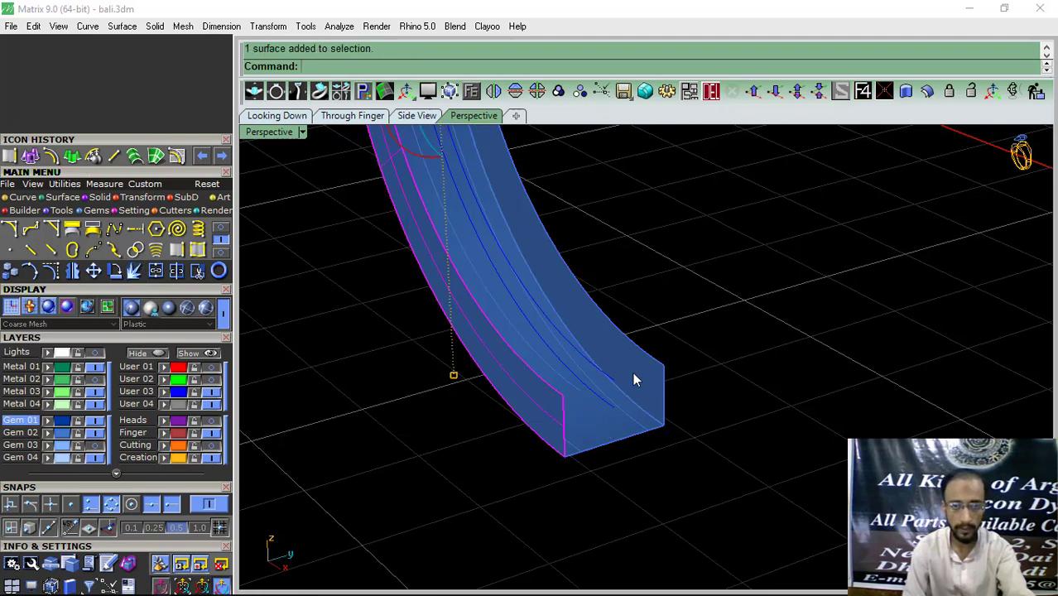
left_click(927, 93)
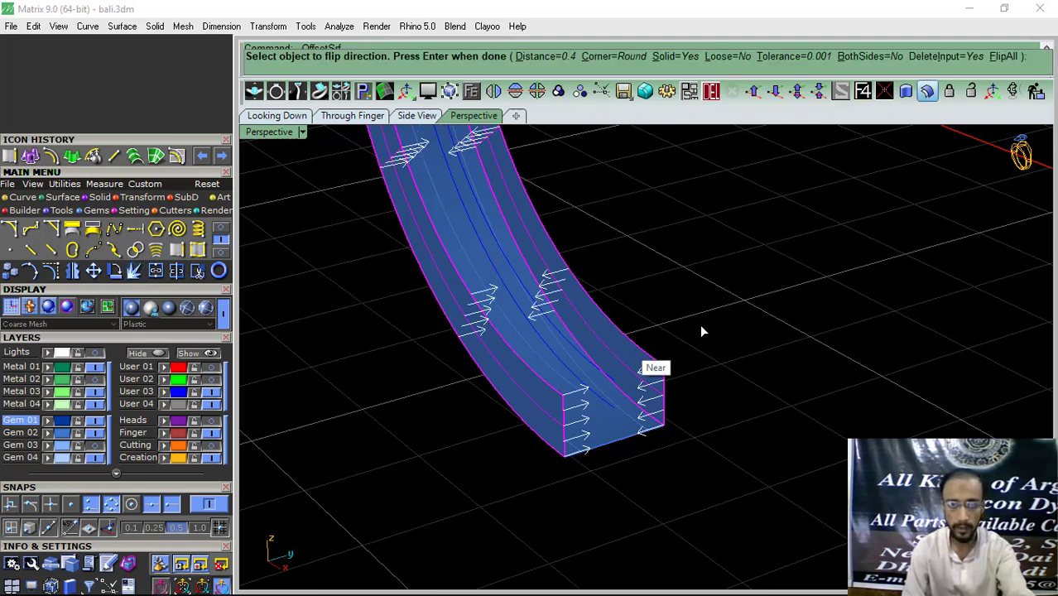
right_click(733, 319)
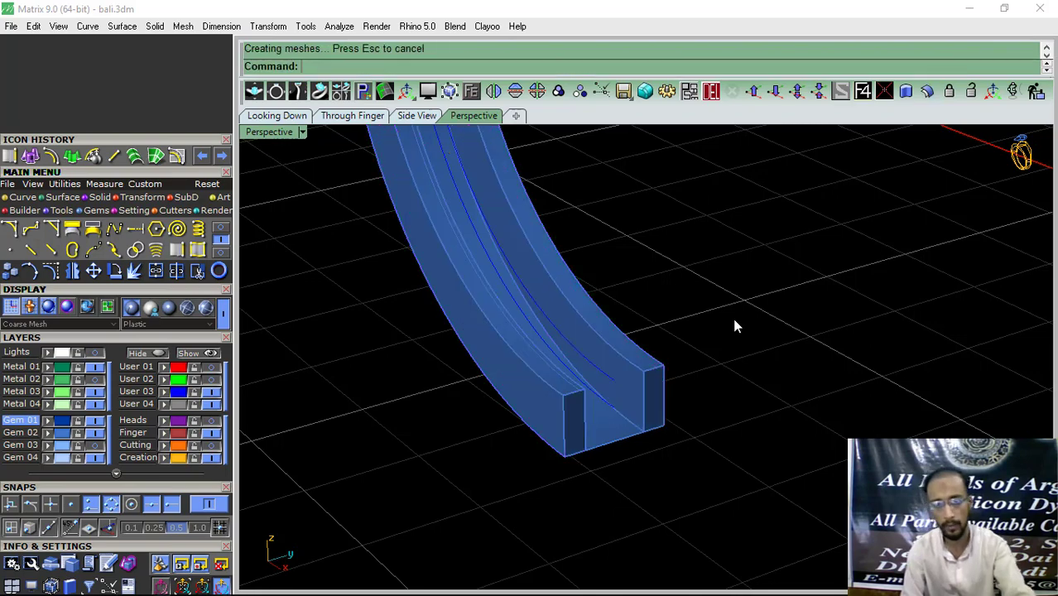
Step: Offset the shank's outer surface between the side walls inward as a 0.4 mm solid
right_click_drag(734, 319, 607, 426)
scroll(564, 436, "up", 4)
left_click(570, 402)
right_click(561, 408)
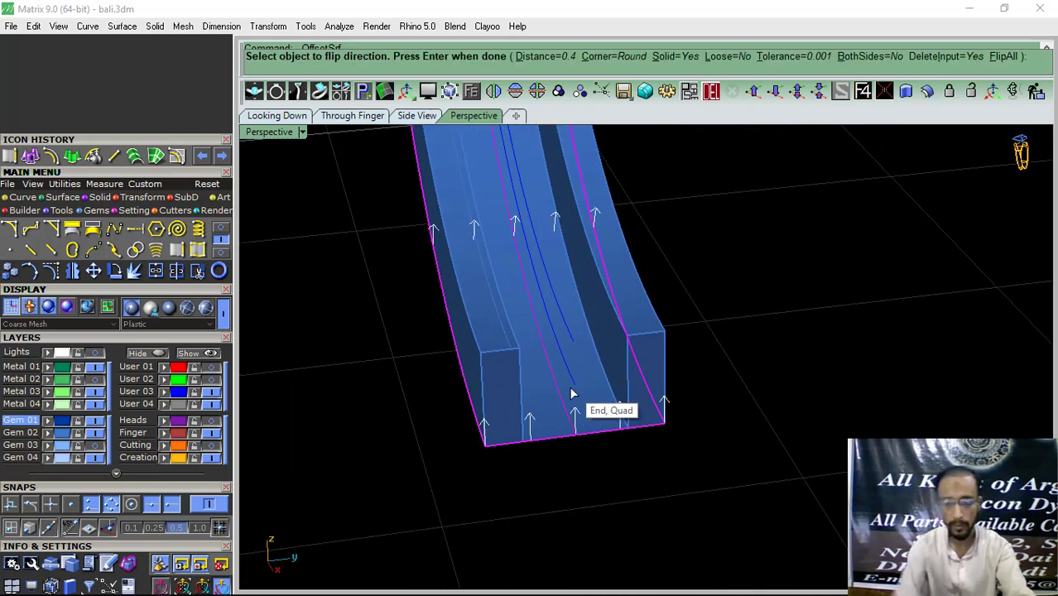
key("Return")
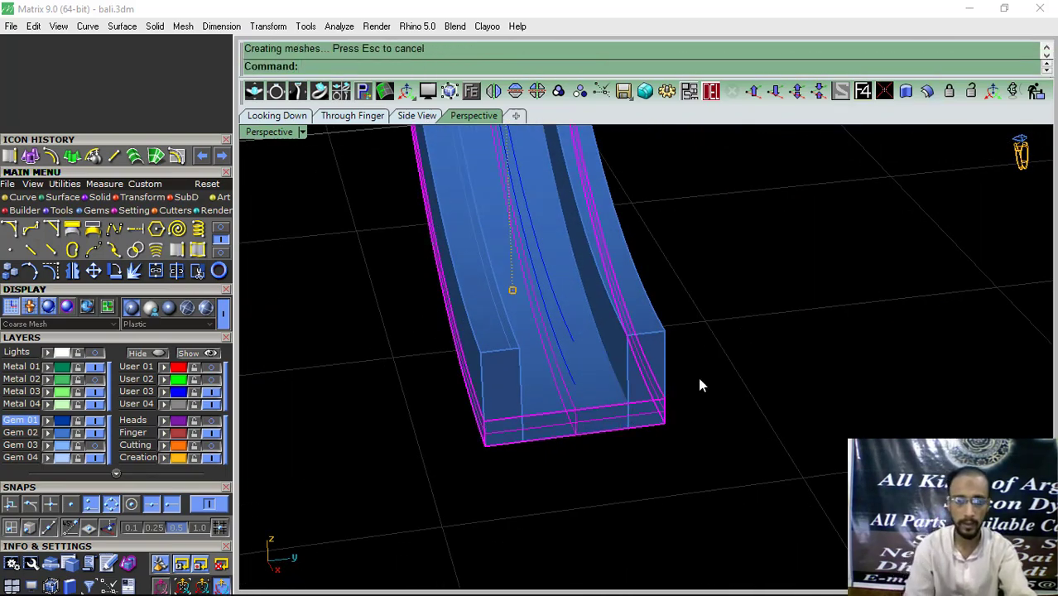
Step: Select the two curves on the User 03 layer and put them away on the User 24 layer
right_click_drag(530, 461, 629, 387)
scroll(604, 432, "down", 8)
left_click(62, 421)
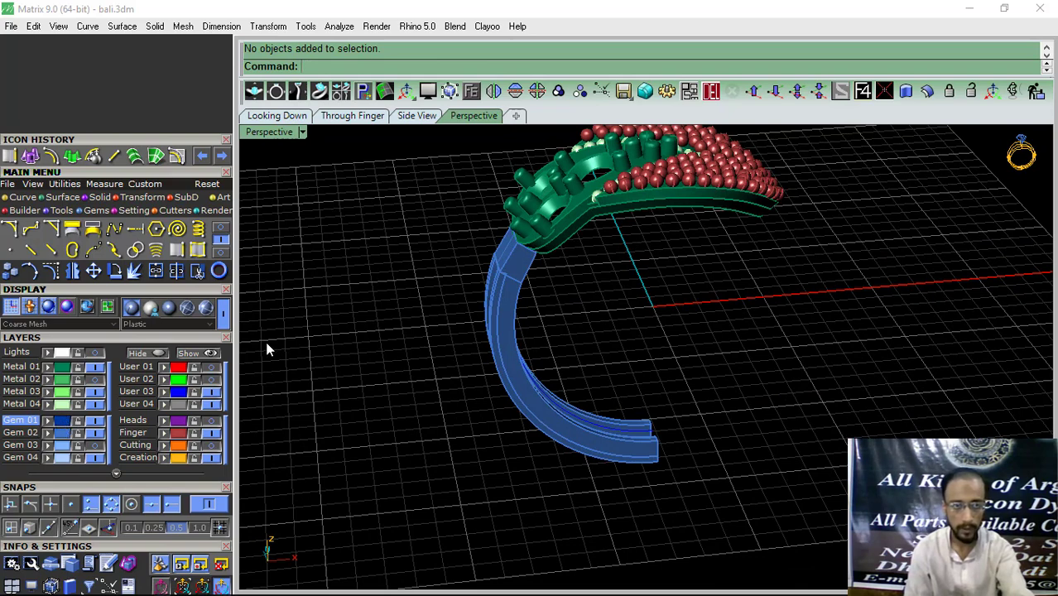
left_click(183, 396)
right_click_drag(557, 369, 584, 393, "shift")
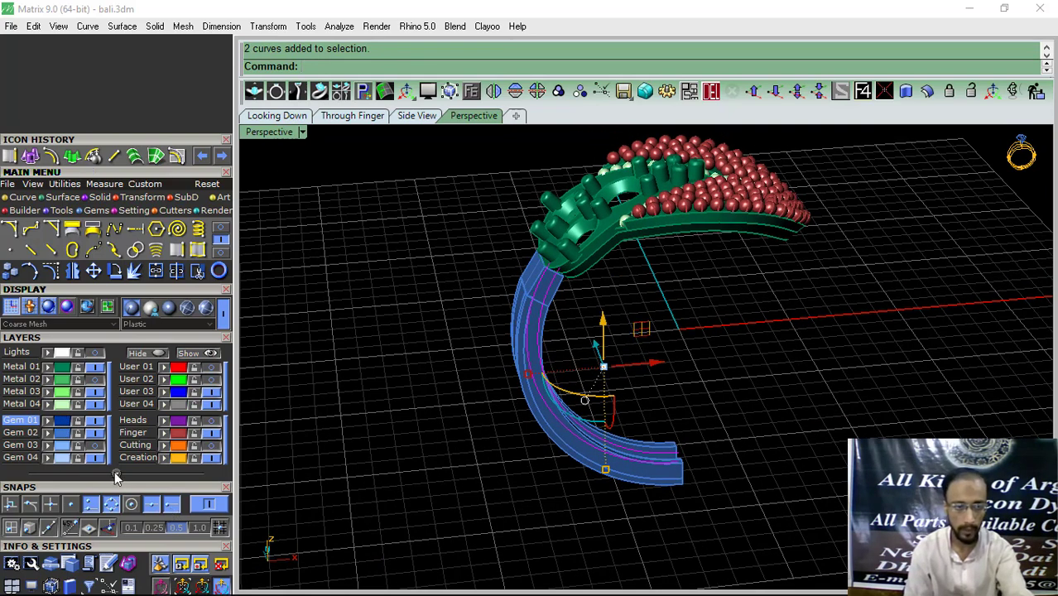
left_click(115, 474)
left_click(211, 526)
Step: Hide the Metal 04, Metal 01 and Finger layers
right_click_drag(635, 354, 546, 192)
right_click_drag(652, 273, 573, 285)
right_click_drag(537, 320, 472, 358, "shift")
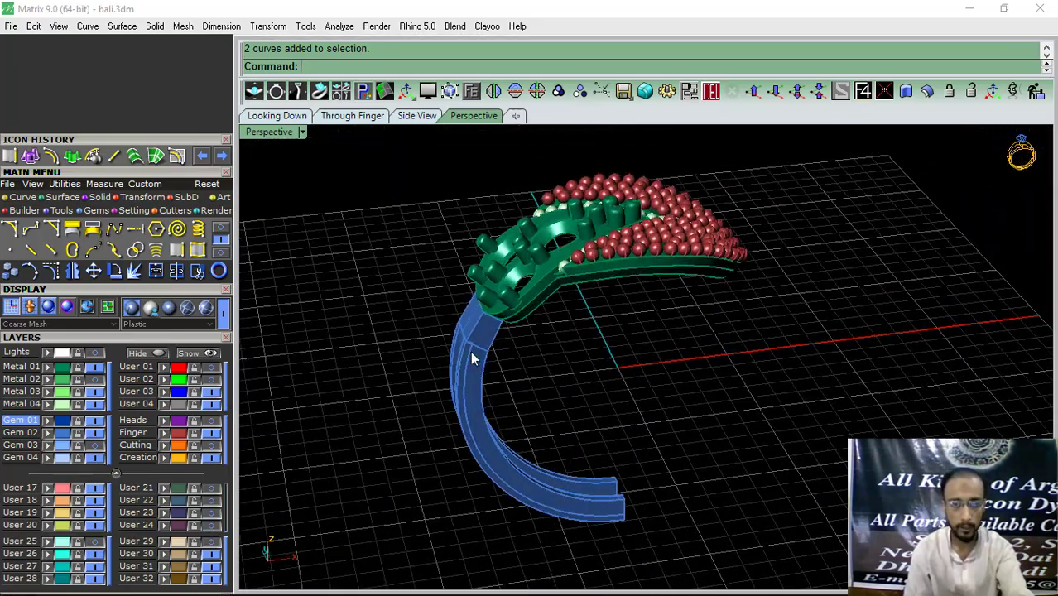
left_click(94, 405)
left_click(94, 367)
left_click(209, 433)
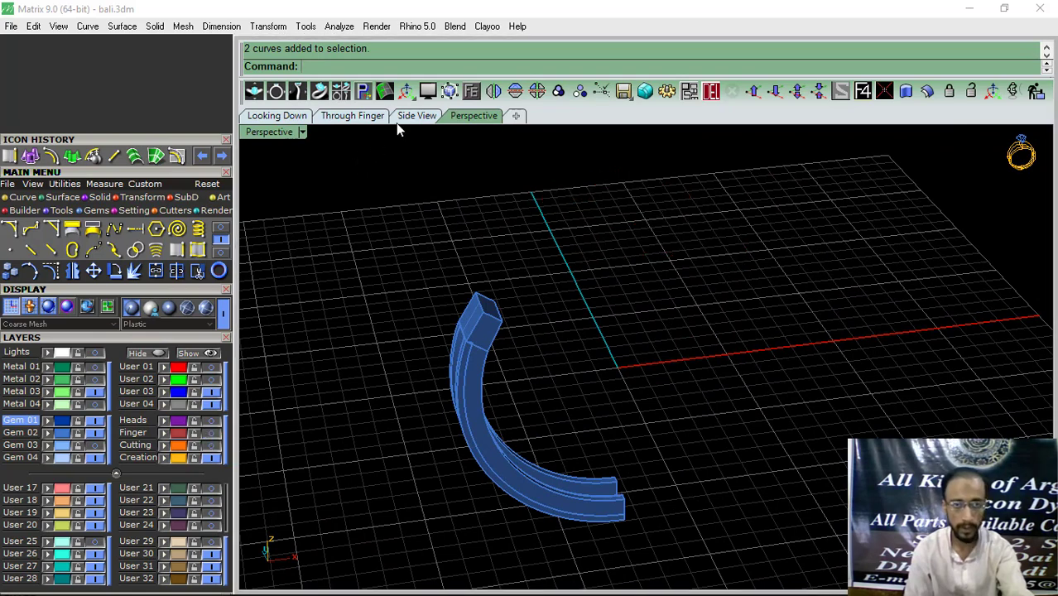
Step: Show the Looking Down view, keep Gem 01 as the current layer and hide the Gem 02 layer
left_click(273, 116)
scroll(501, 298, "up", 5)
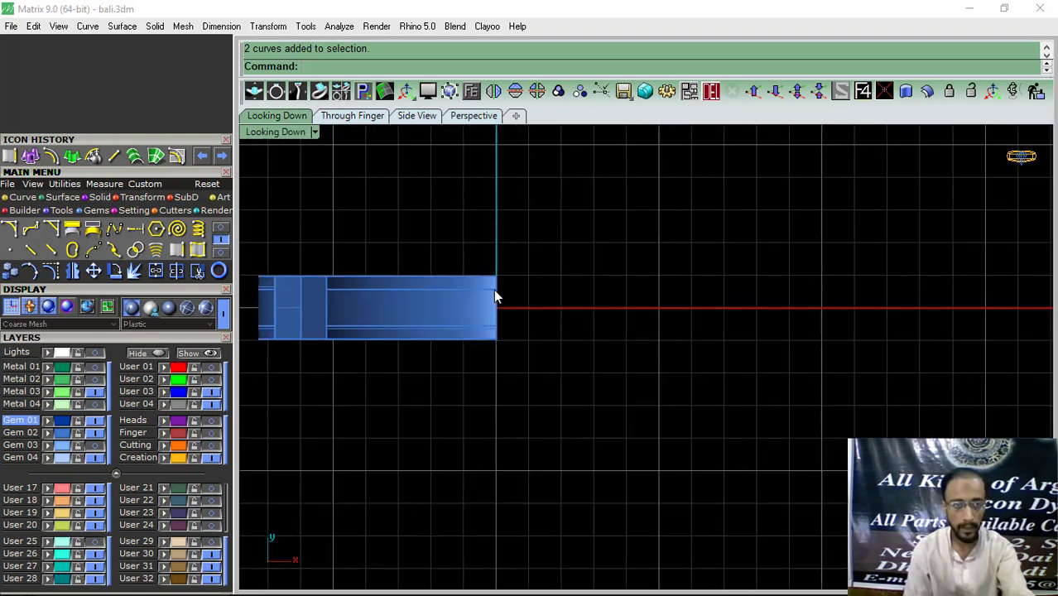
left_click(34, 433)
left_click(38, 421)
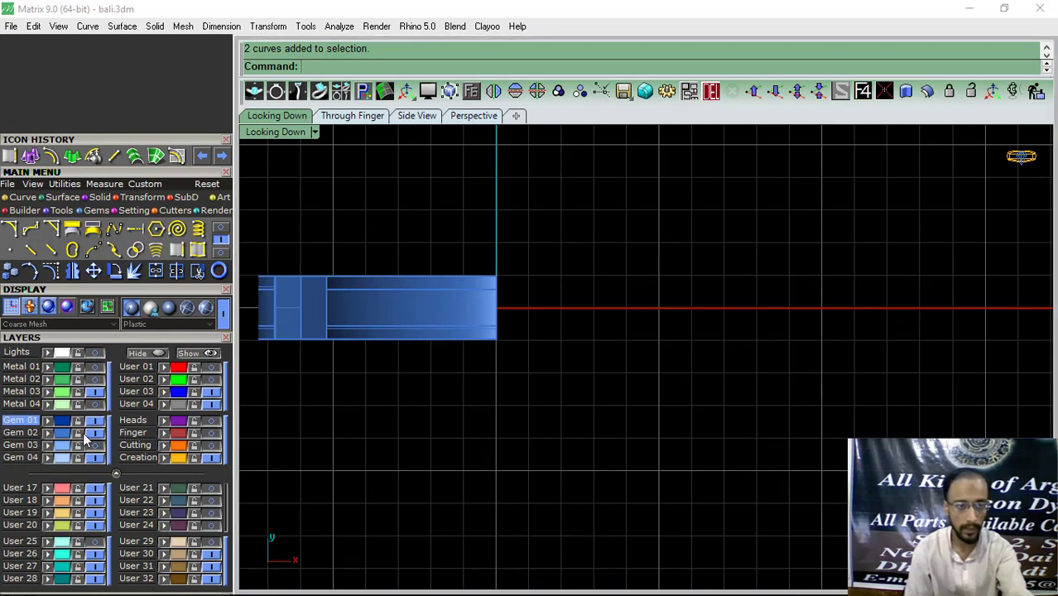
left_click(94, 433)
Step: Draw a circle with a diameter of 1 mm centred on the origin in the Through Finger view
right_click_drag(418, 319, 450, 347)
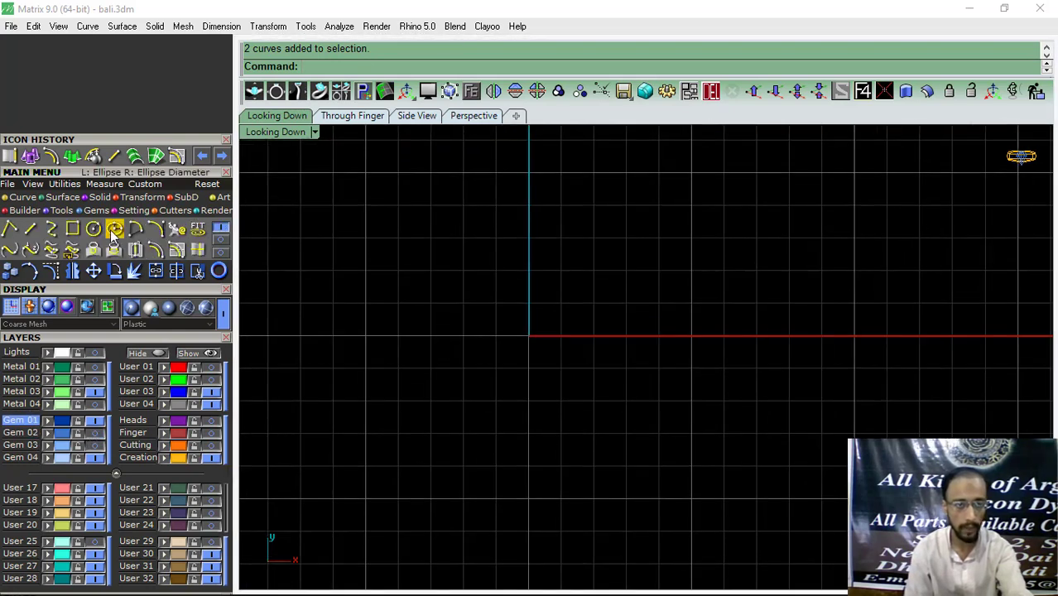
left_click(96, 229)
left_click(352, 115)
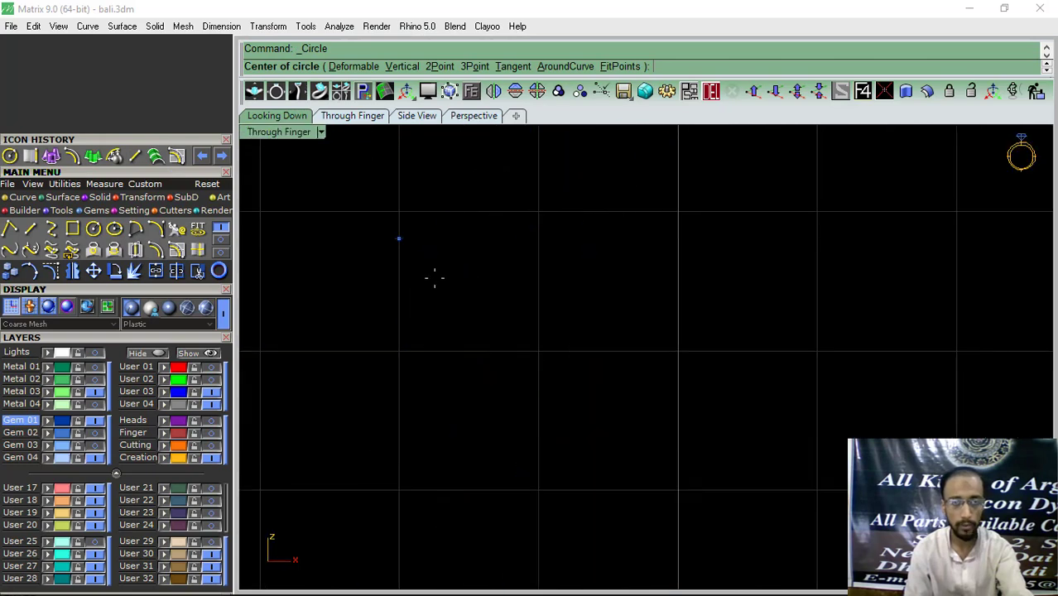
left_click(861, 93)
scroll(674, 304, "up", 5)
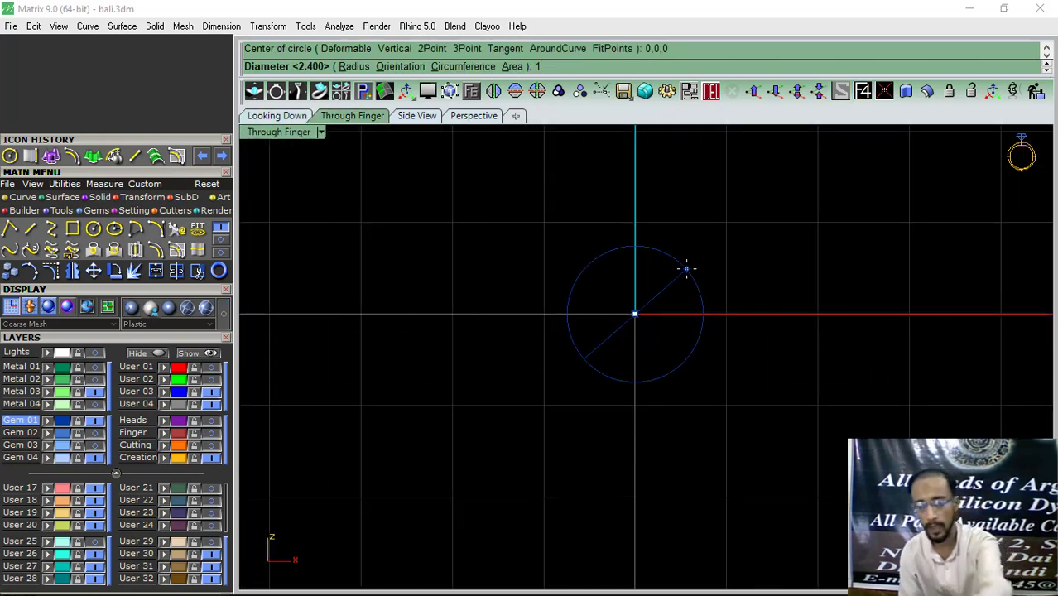
key("Return")
scroll(653, 261, "up", 10)
Step: Offset the 1 mm circle outward by 0.35 mm
left_click(636, 281)
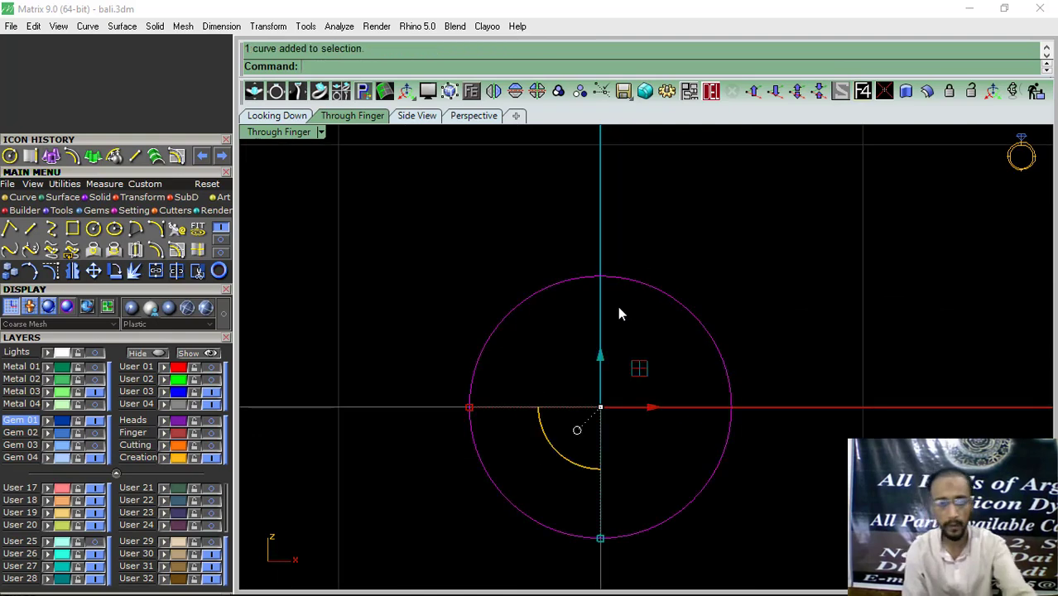
left_click(157, 251)
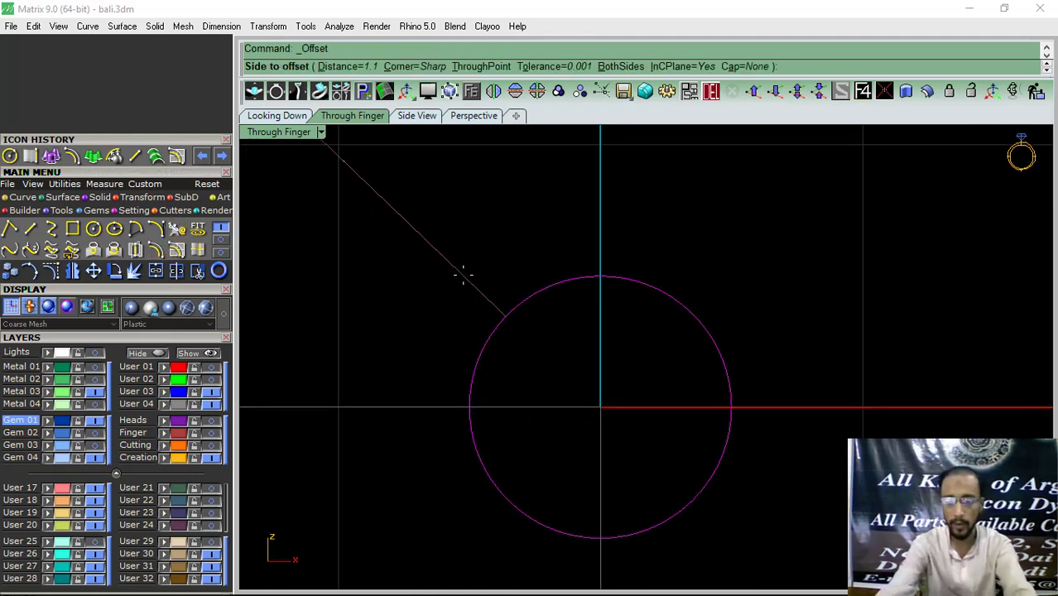
type(".35")
key("Return")
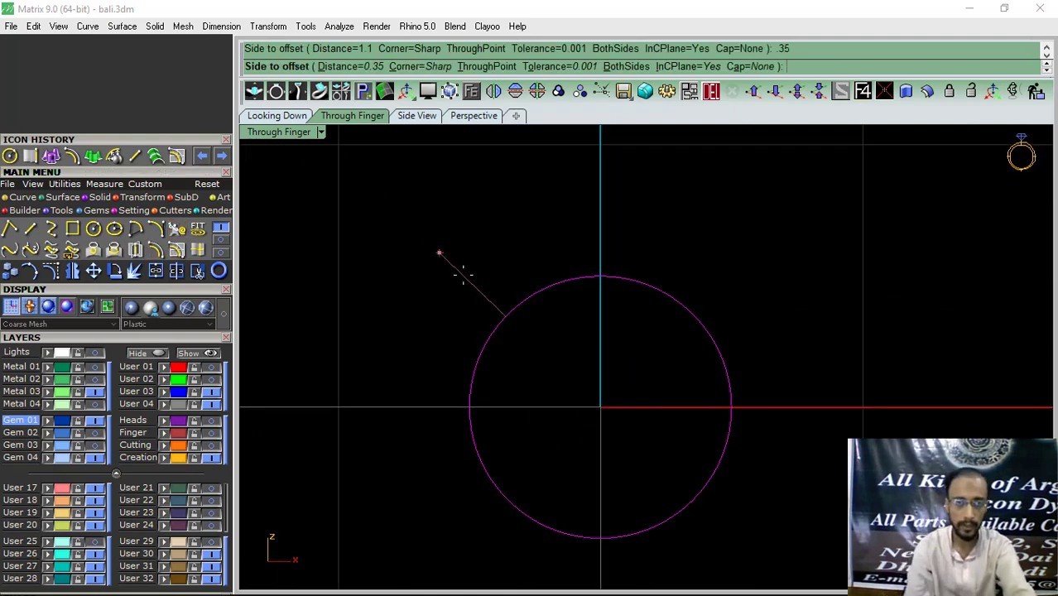
left_click(464, 275)
scroll(456, 285, "down", 3)
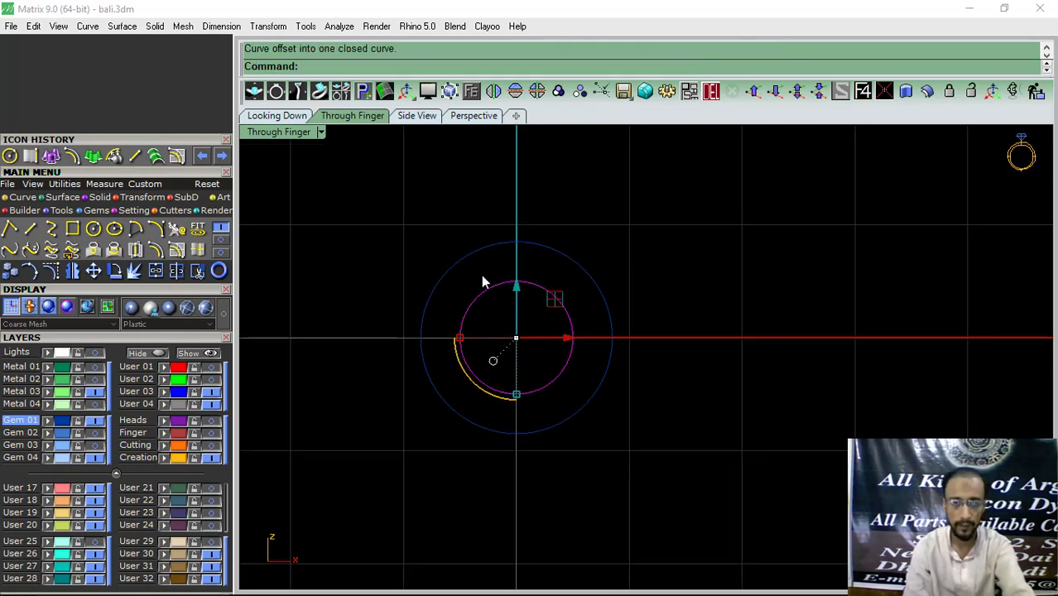
Step: Extrude both concentric circles straight to both sides into a solid tube in the Looking Down view and delete the source circles
left_click_drag(615, 205, 497, 368)
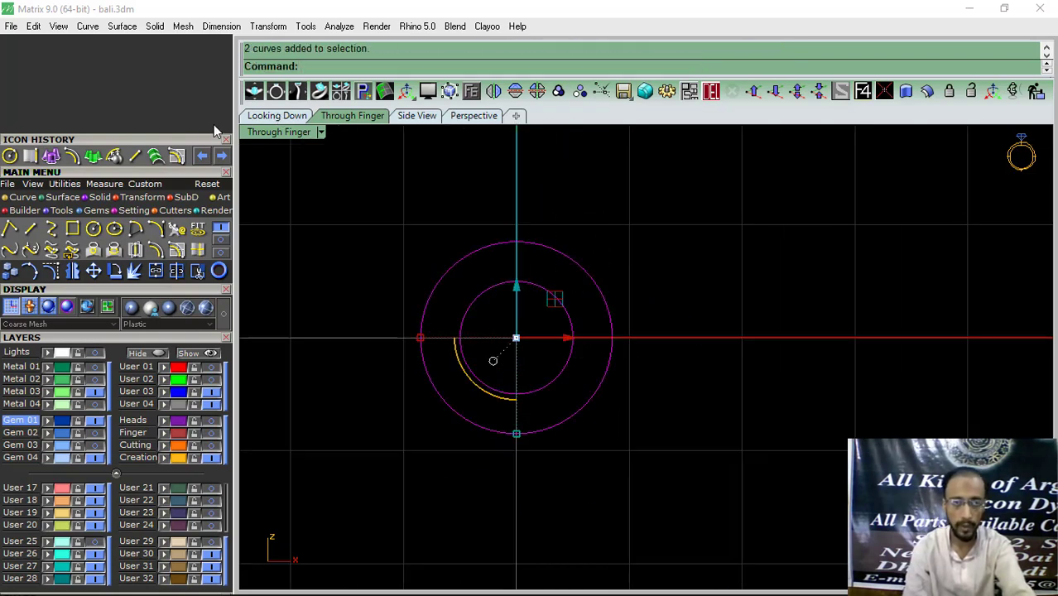
left_click(276, 116)
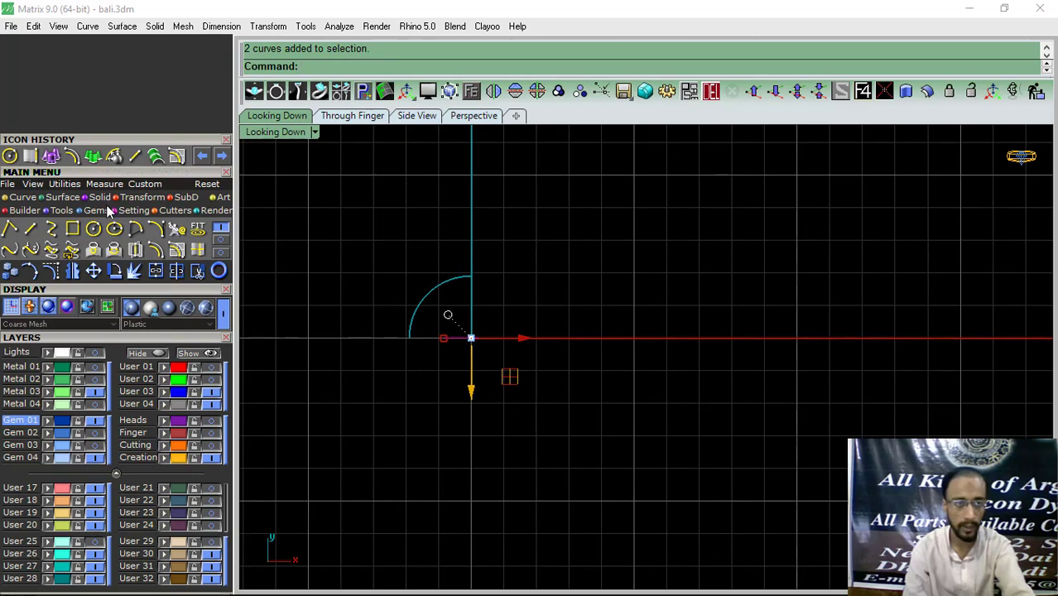
left_click(99, 197)
left_click(198, 229)
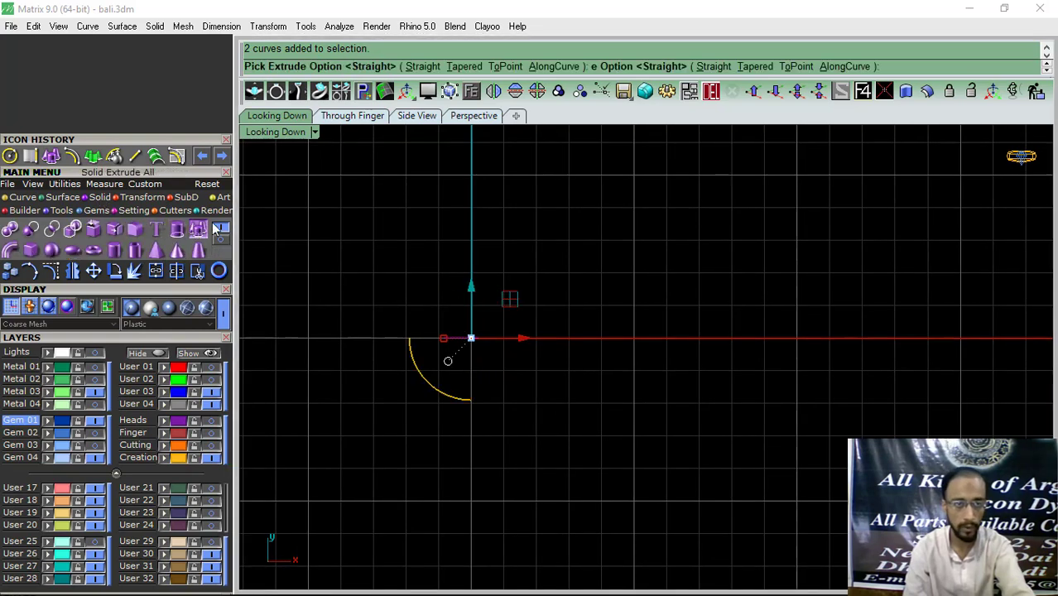
left_click(421, 66)
scroll(472, 301, "up", 10)
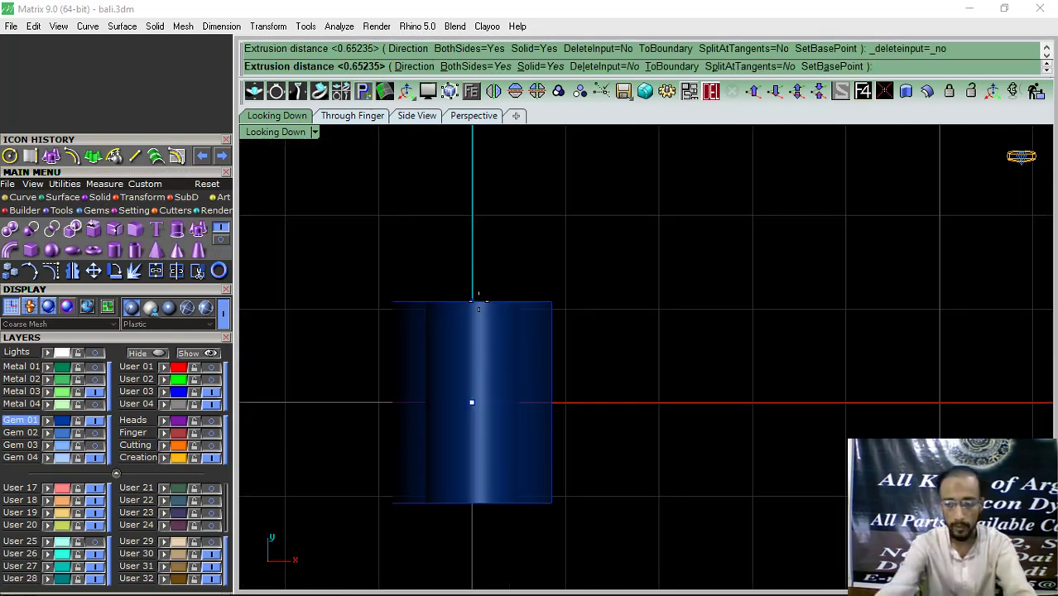
key("Return")
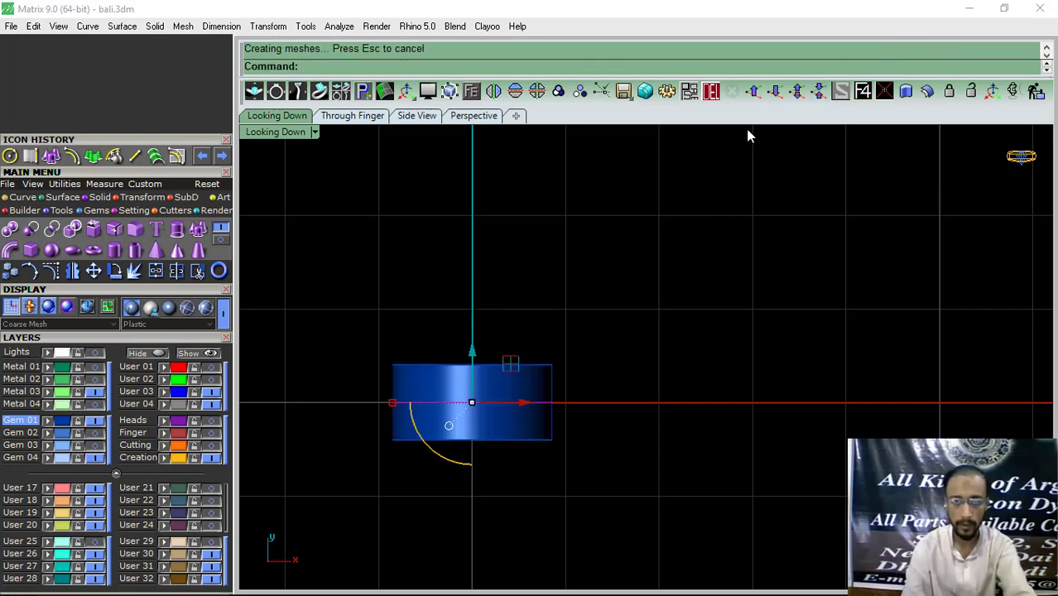
left_click(710, 95)
scroll(577, 395, "down", 2)
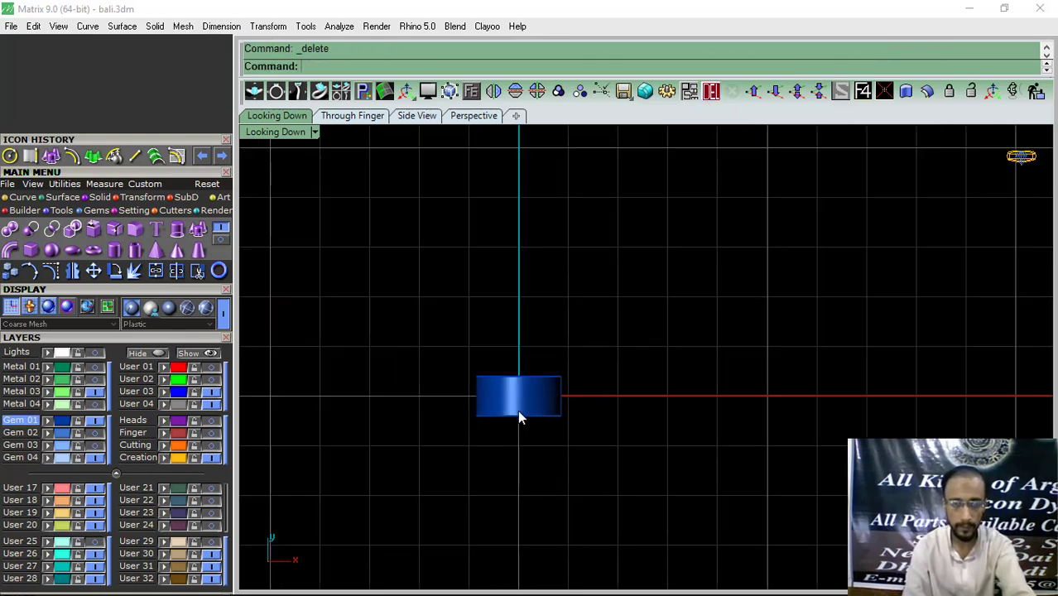
Step: Show the Gem 02 layer and move the tube along the X axis to the shank's left end
left_click(94, 435)
right_click_drag(493, 403, 672, 395)
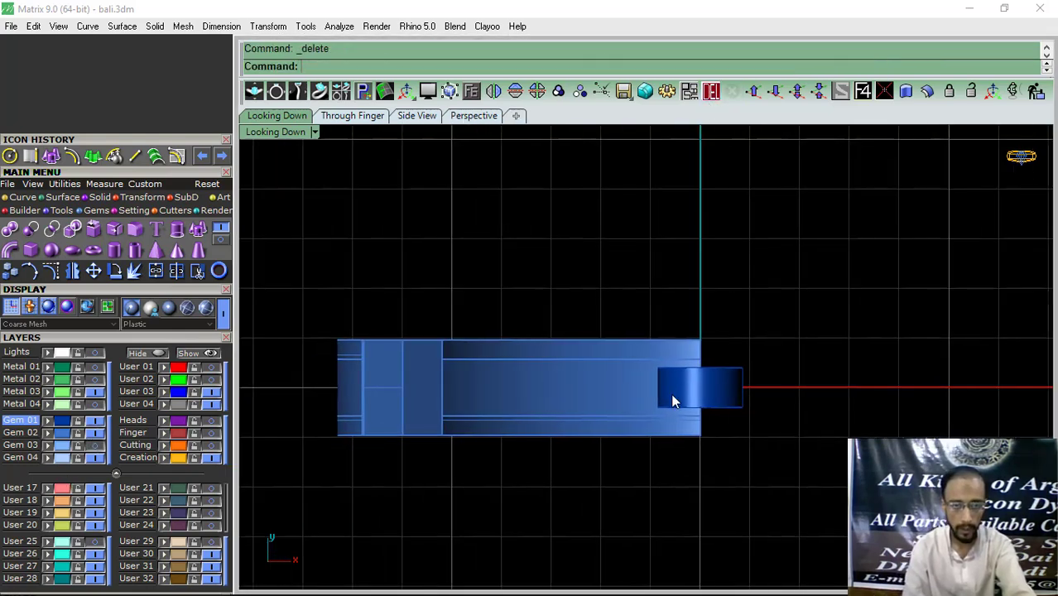
left_click(700, 392)
left_click_drag(700, 392, 387, 411)
right_click_drag(313, 378, 396, 386)
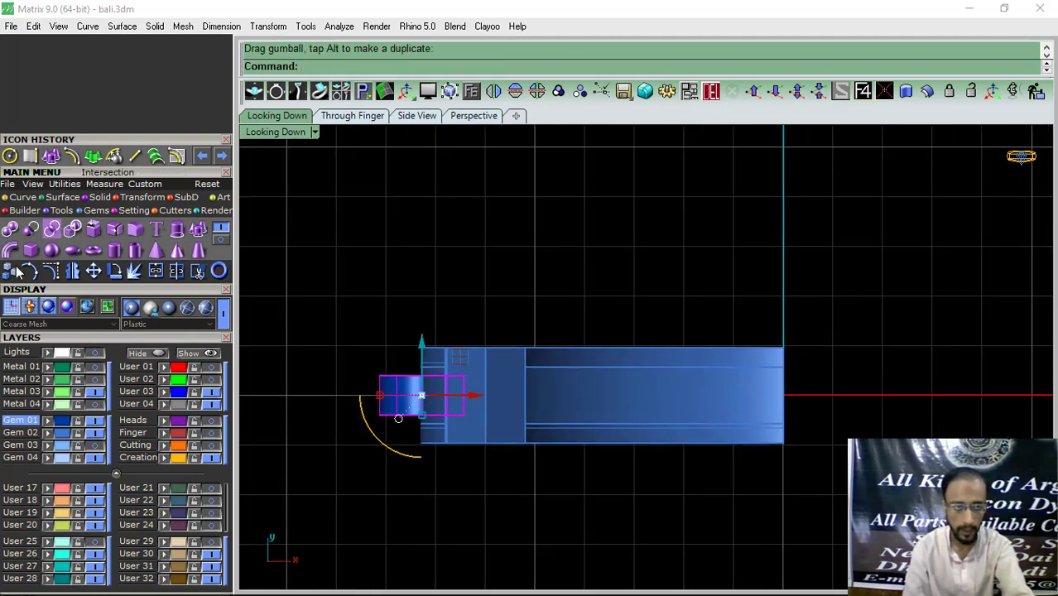
Step: Try to copy the tube upward beside itself at the shank's end, and undo the copy
scroll(409, 395, "up", 8)
key("c")
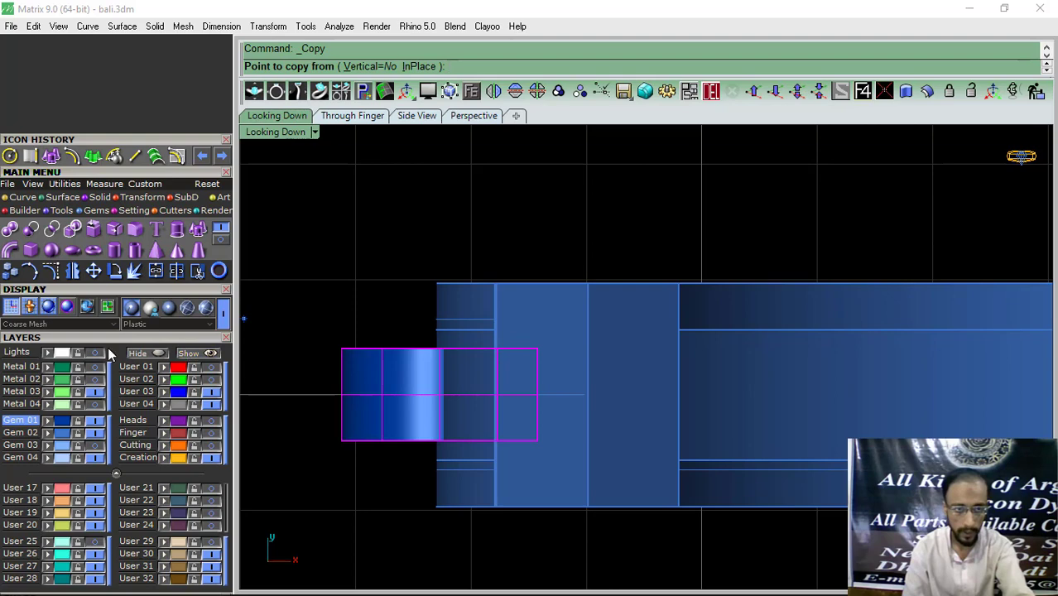
left_click(108, 337)
left_click(423, 399)
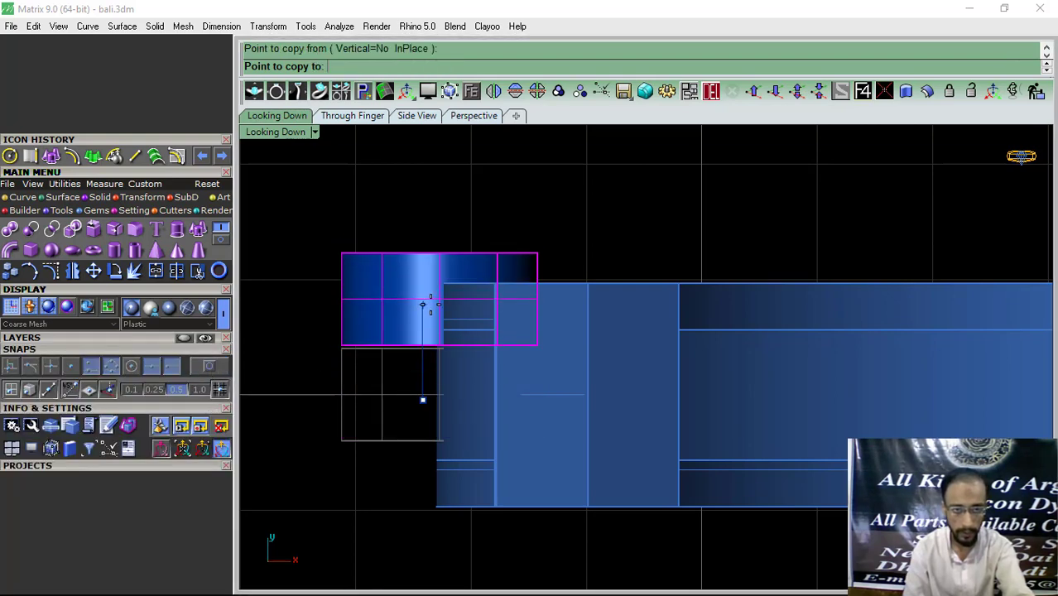
left_click(422, 306)
key("Return")
key("ctrl+z")
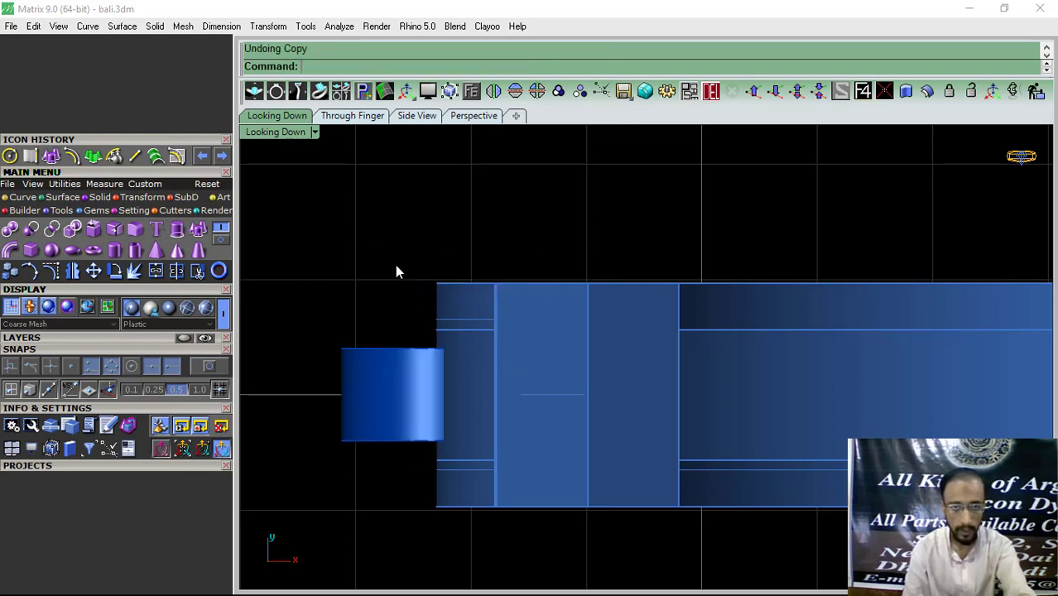
Step: Measure the shank's width at its left end with an aligned dimension between the two outer corners
left_click(221, 26)
left_click(212, 71)
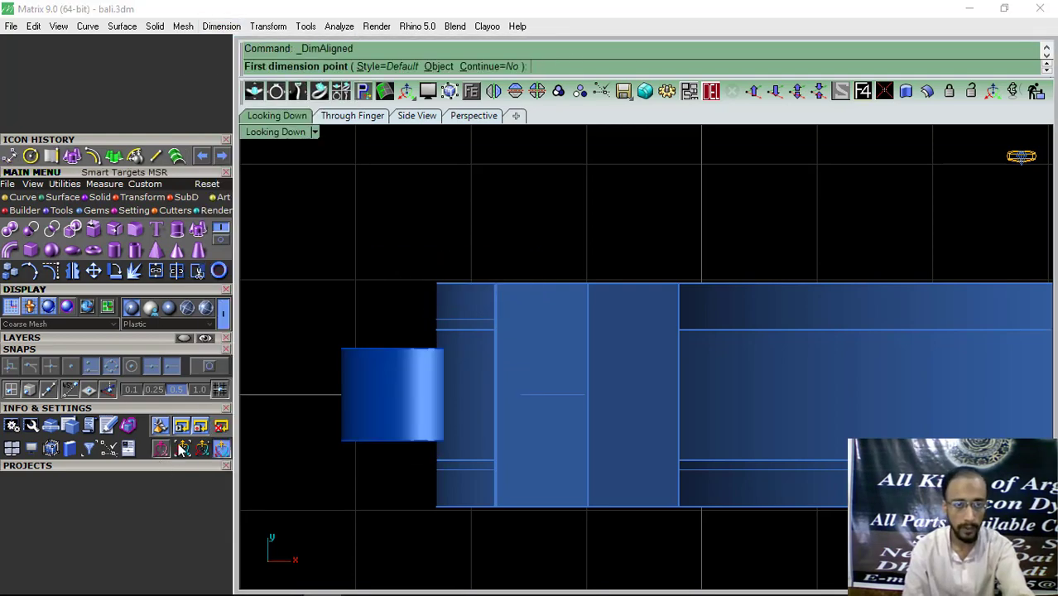
left_click(206, 371)
left_click(437, 284)
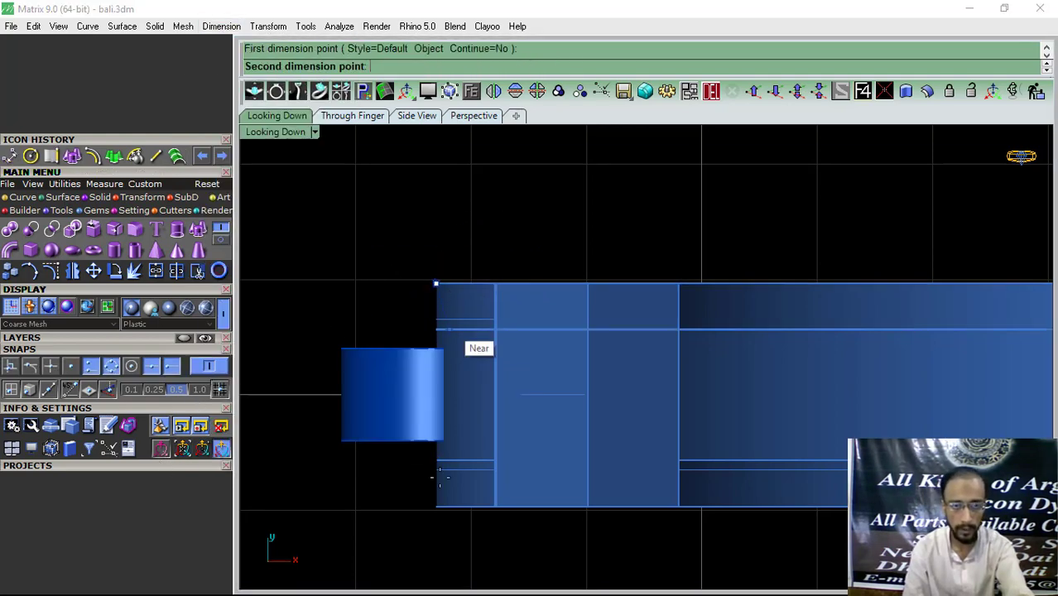
left_click(434, 504)
key("Escape")
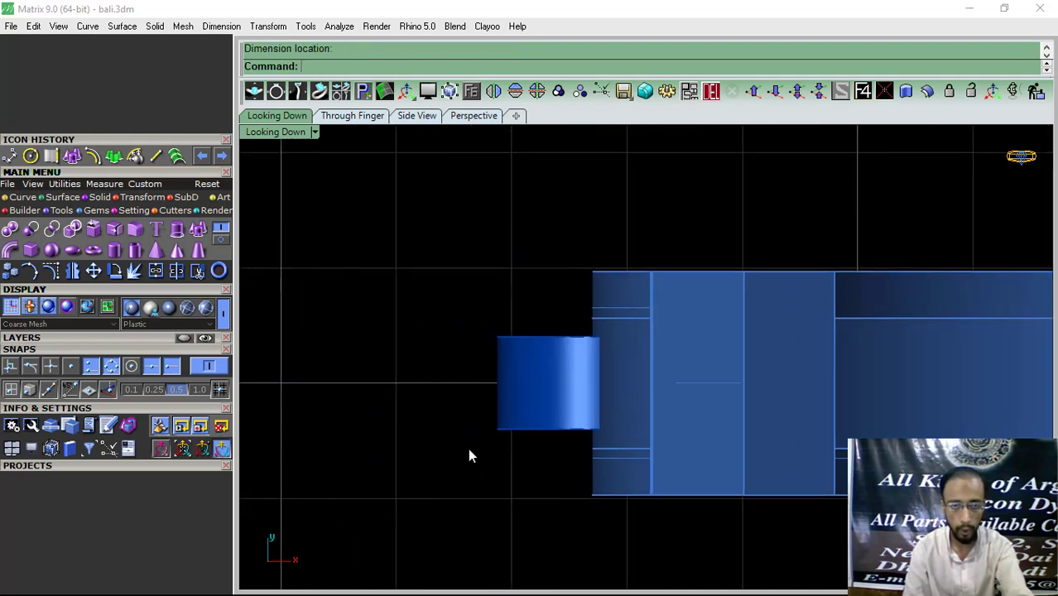
Step: Undo the tube's move to the shank's end and hide the Gem 02 layer
scroll(425, 455, "down", 5)
key("ctrl+z")
right_click_drag(692, 457, 518, 444)
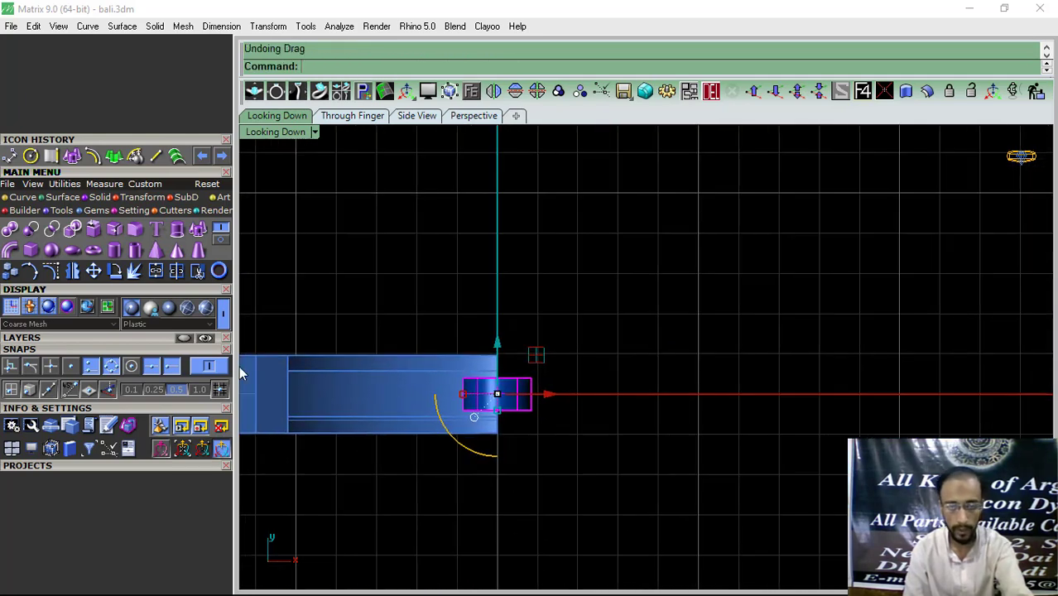
left_click(86, 336)
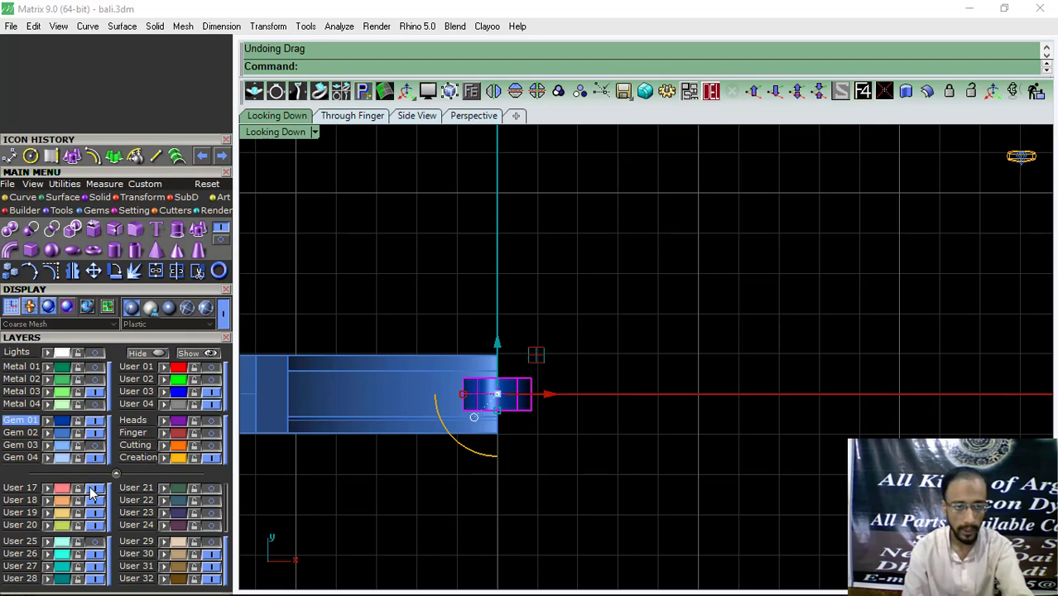
left_click(96, 433)
right_click_drag(599, 333, 650, 334)
left_click(650, 334)
scroll(555, 397, "up", 5)
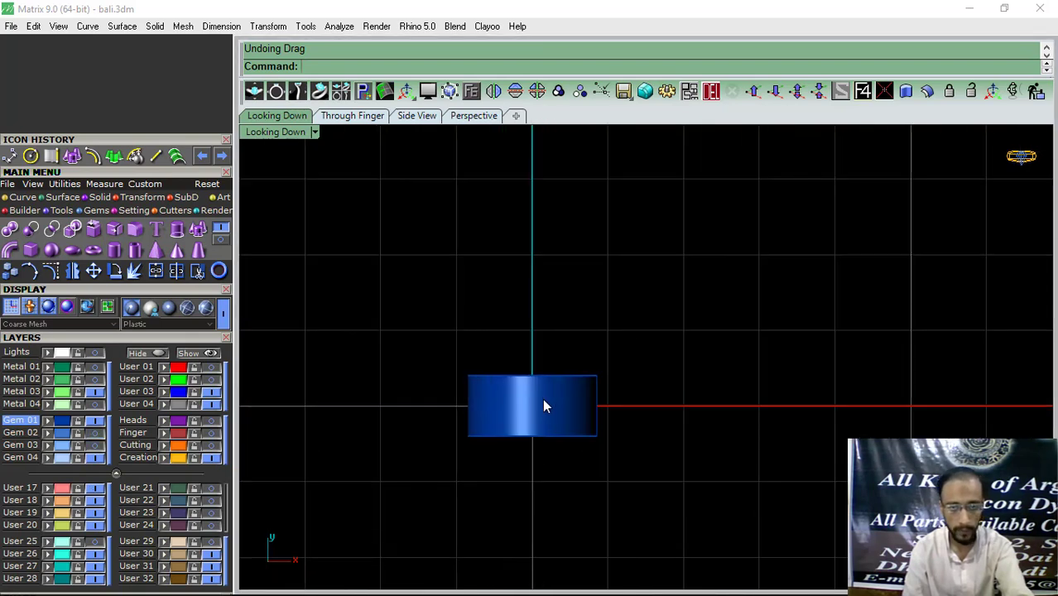
Step: Draw a vertical both-sides line from the origin, extending 1 mm in each direction
left_click(19, 197)
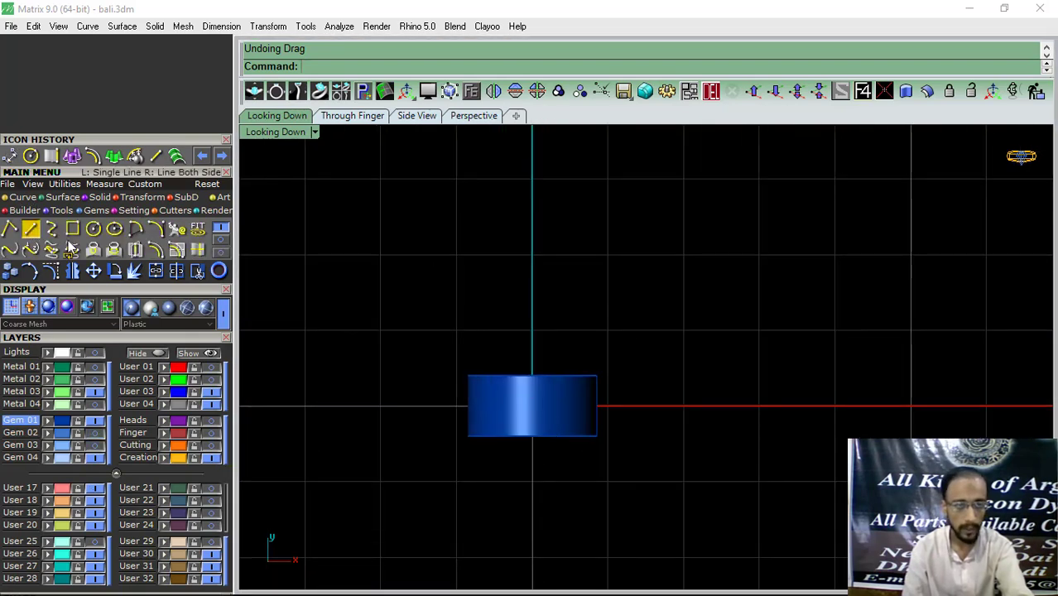
left_click(30, 229)
type("0,0,0")
key("Return")
left_click(331, 68)
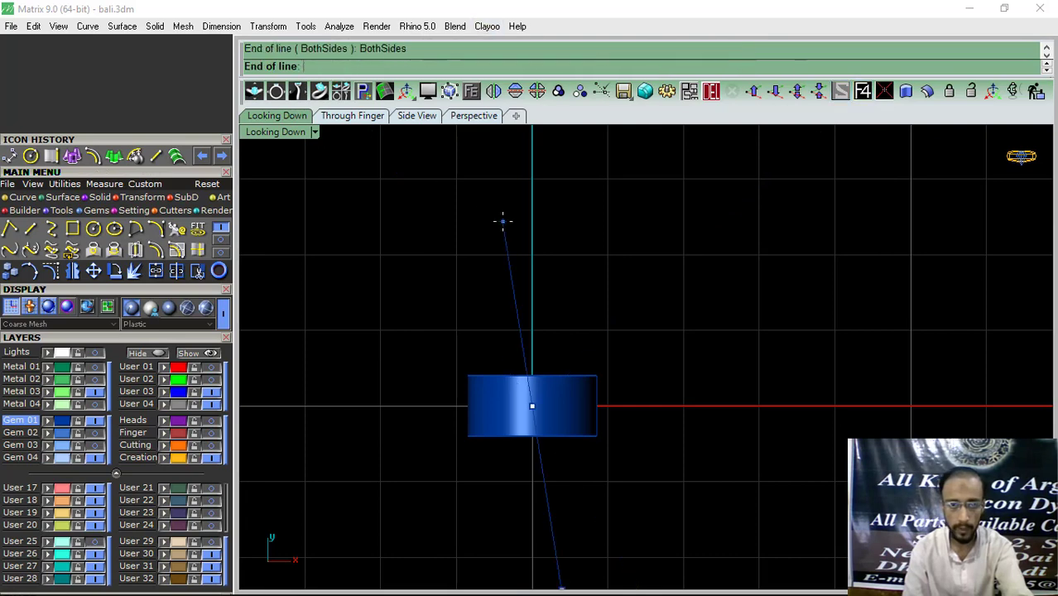
type("1")
key("Return")
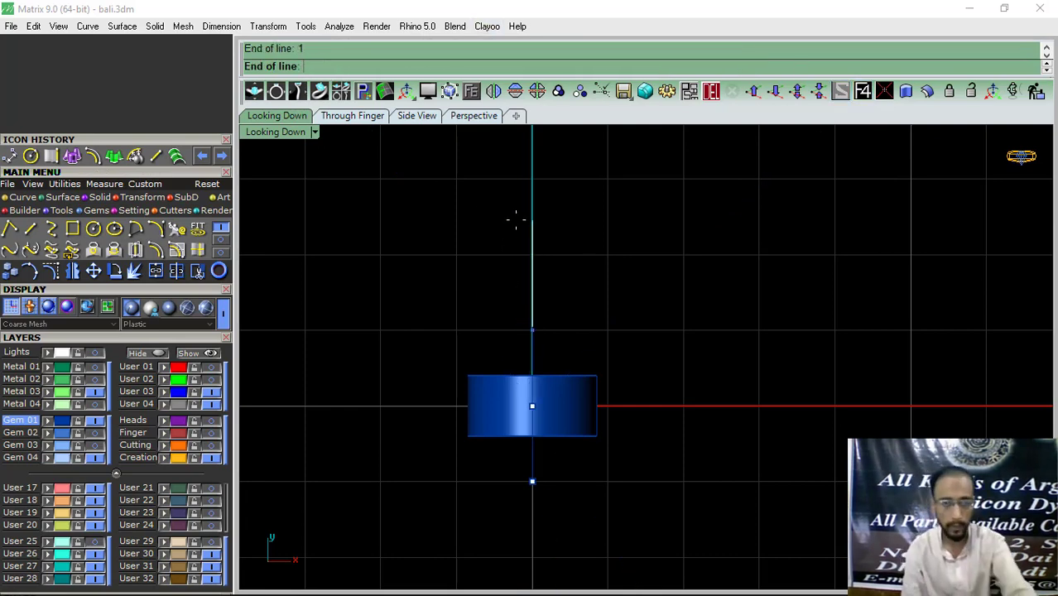
scroll(540, 366, "up", 4)
left_click(529, 332)
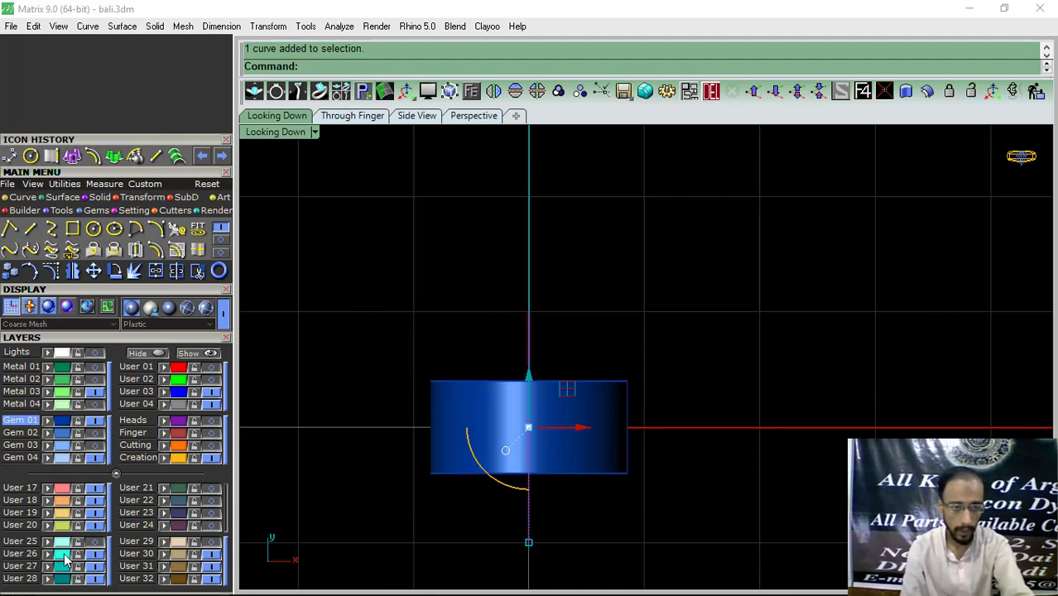
left_click(416, 296)
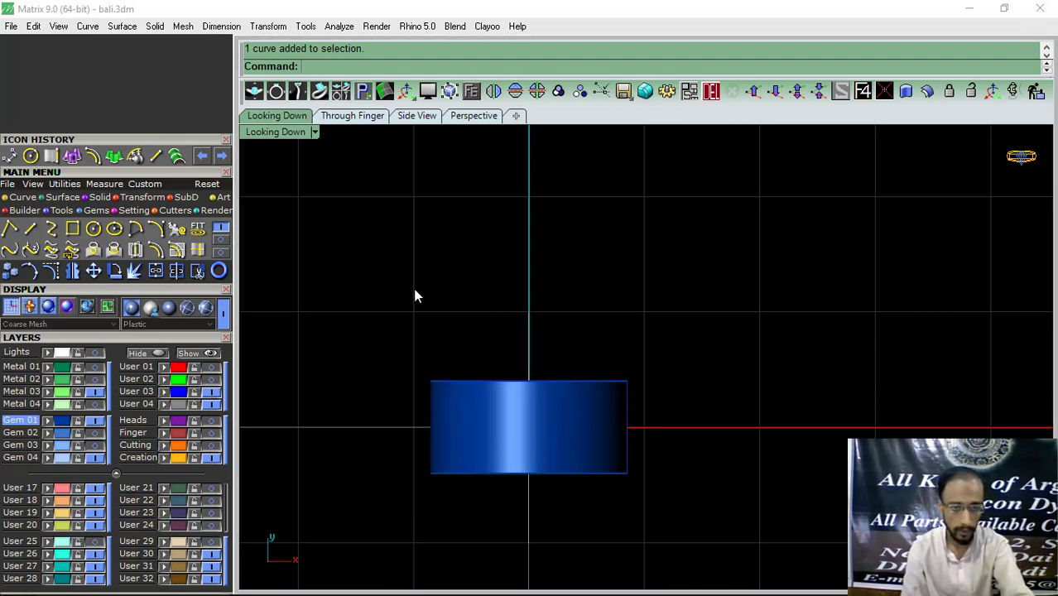
Step: Scale the tube slightly shorter along its axis, keeping it centred on the origin
left_click(571, 418)
scroll(529, 447, "up", 2)
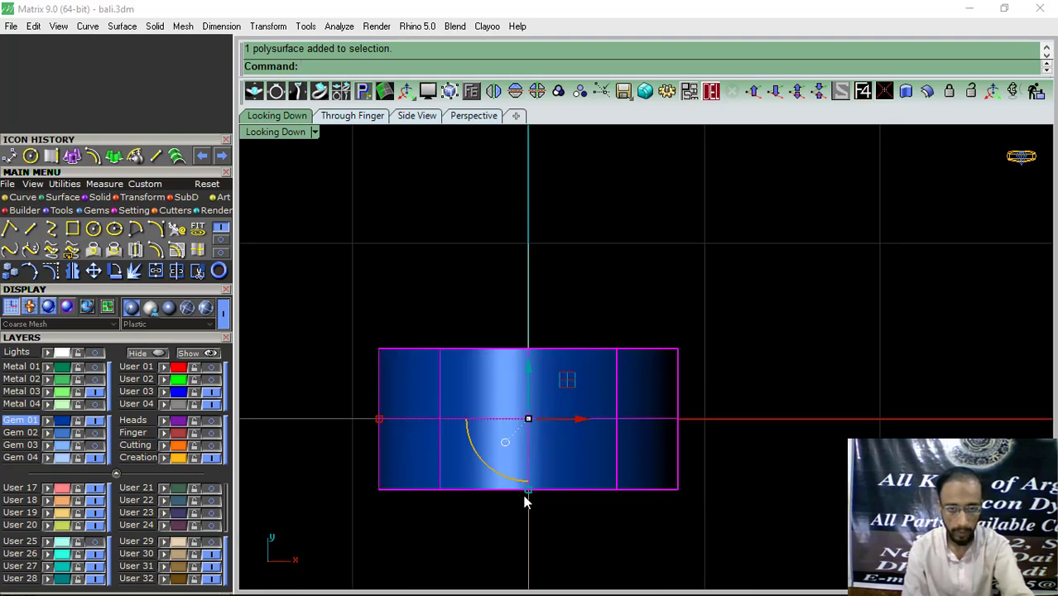
left_click_drag(527, 492, 537, 486)
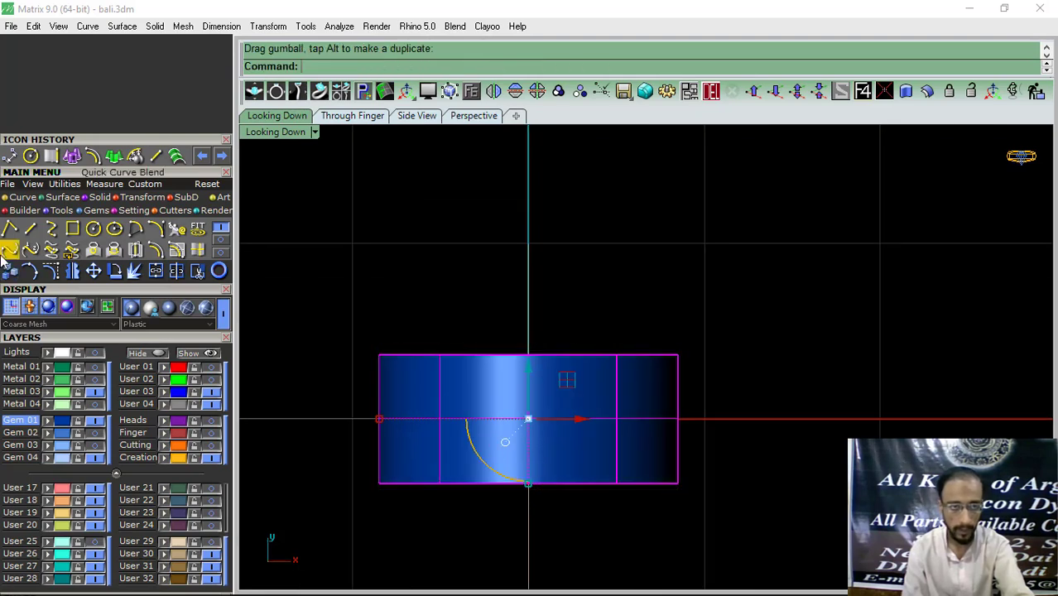
Step: Copy the tube upward from its centre so that the copy sits end to end with the original
left_click(10, 271)
left_click(530, 420)
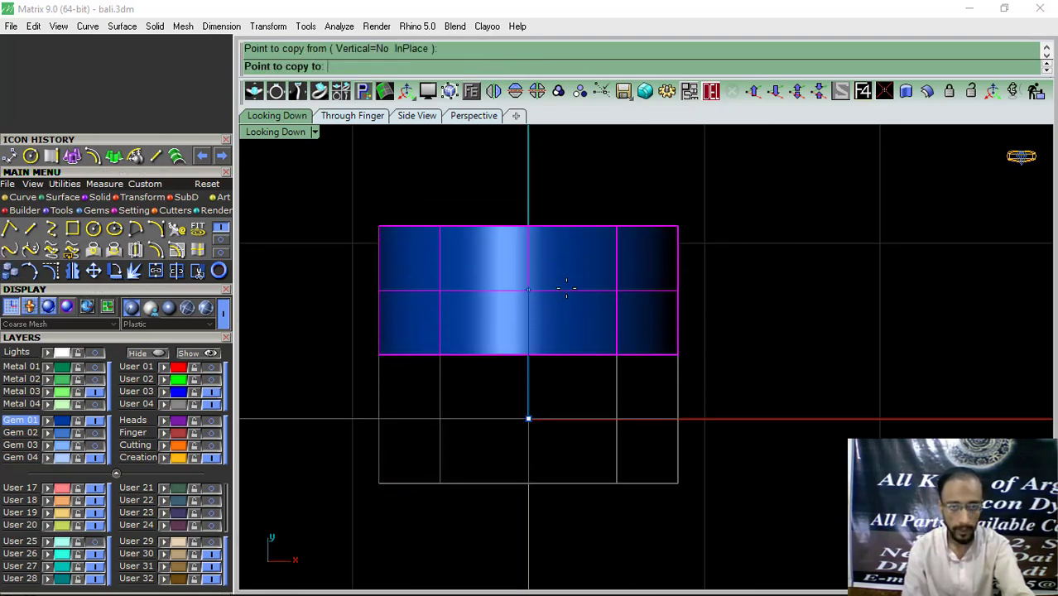
left_click(566, 289)
right_click(567, 291)
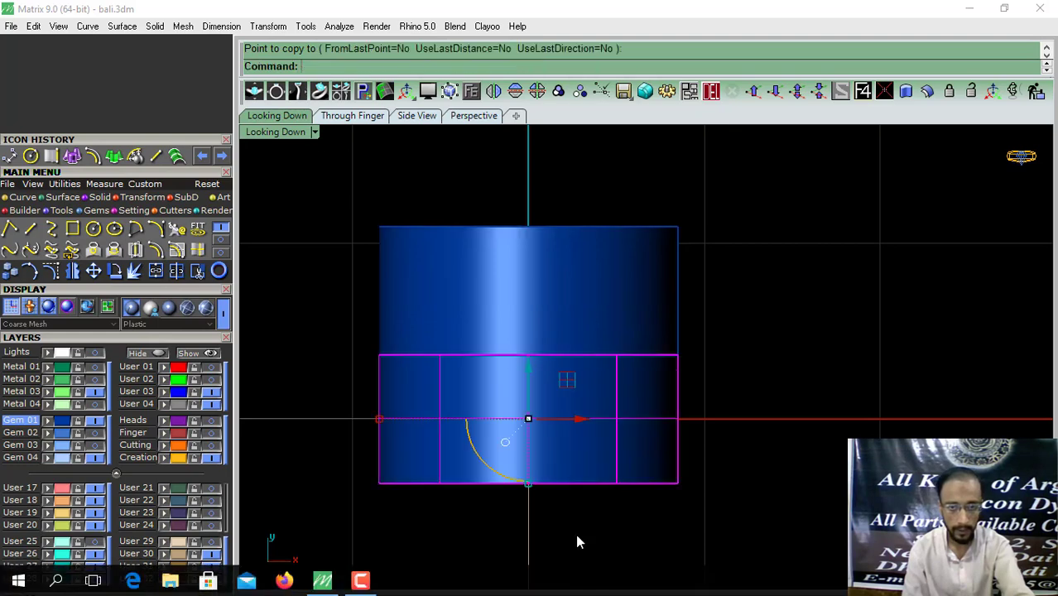
Step: Check the tubes against the vertical guide line, mirror the upper tube across the X axis and show the Perspective view
left_click_drag(575, 534, 489, 537)
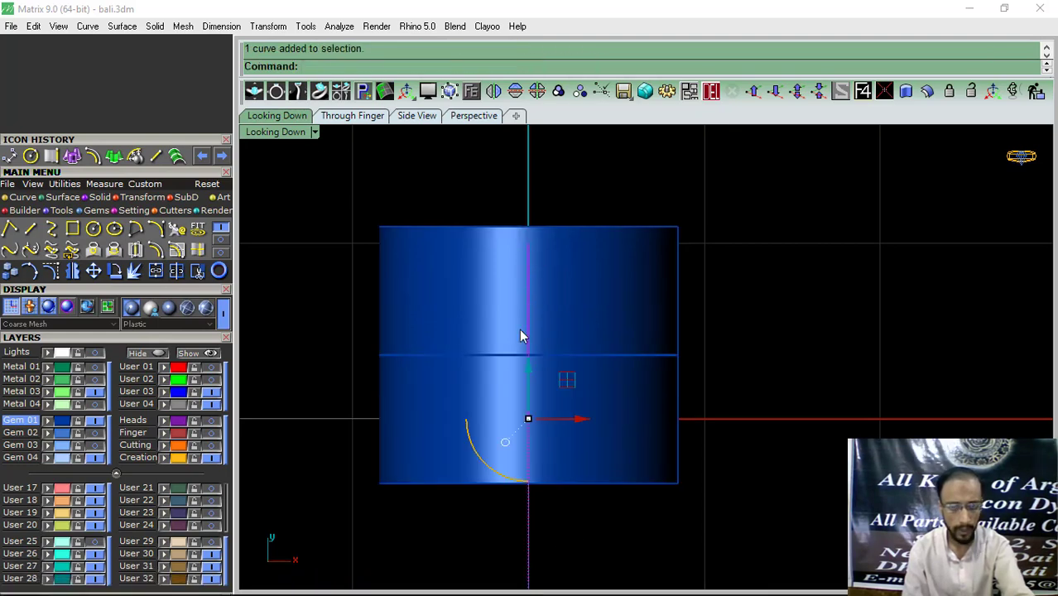
scroll(519, 329, "up", 5)
scroll(526, 326, "down", 5)
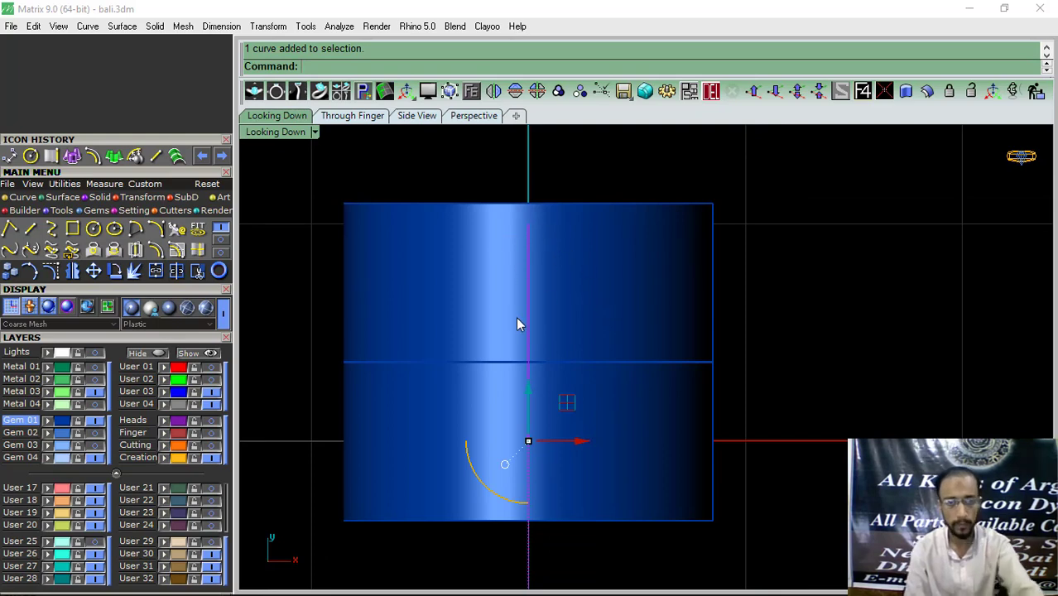
scroll(499, 319, "down", 2)
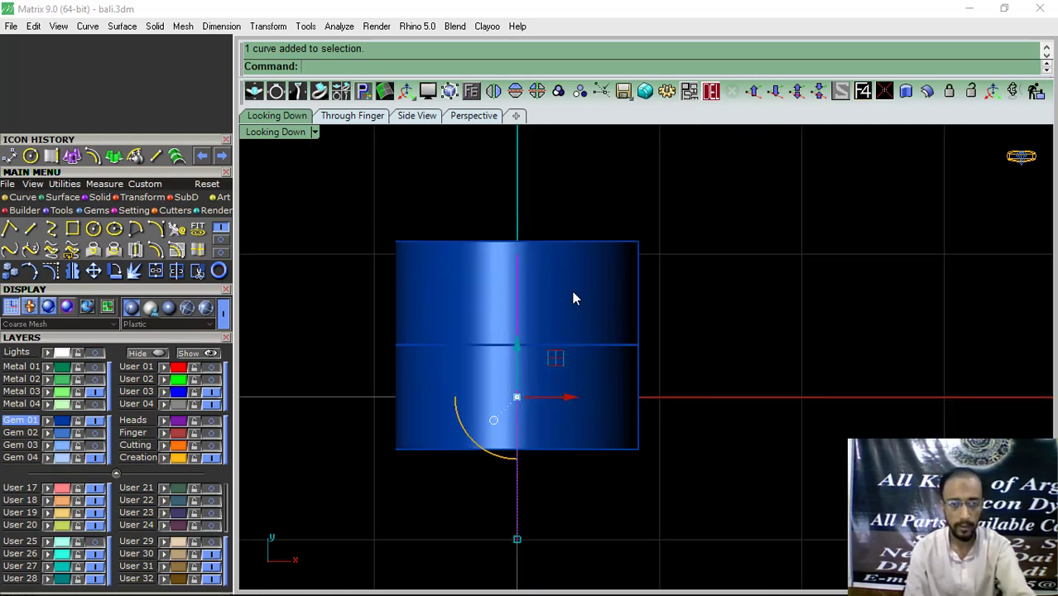
left_click(572, 290)
left_click(514, 90)
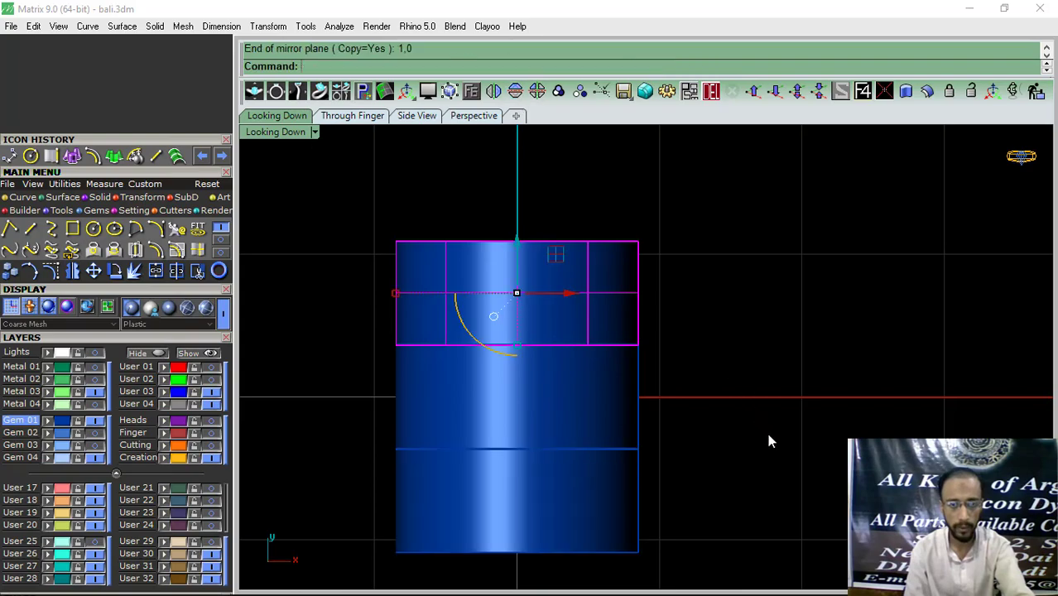
left_click(466, 117)
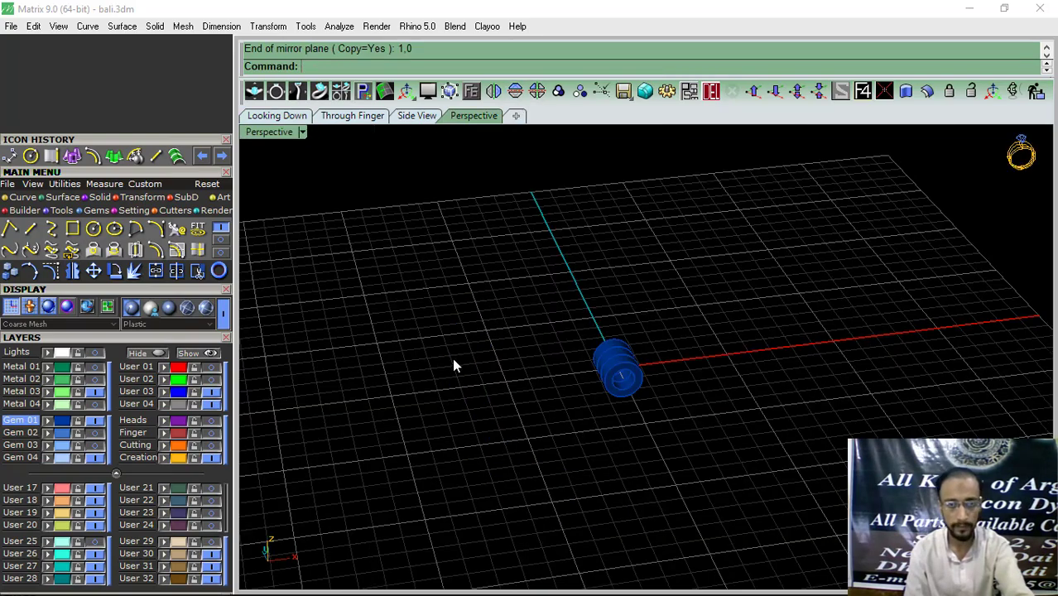
Step: Assign the middle tube to the Creation layer
right_click_drag(452, 358, 753, 388)
scroll(730, 380, "up", 10)
left_click(596, 327)
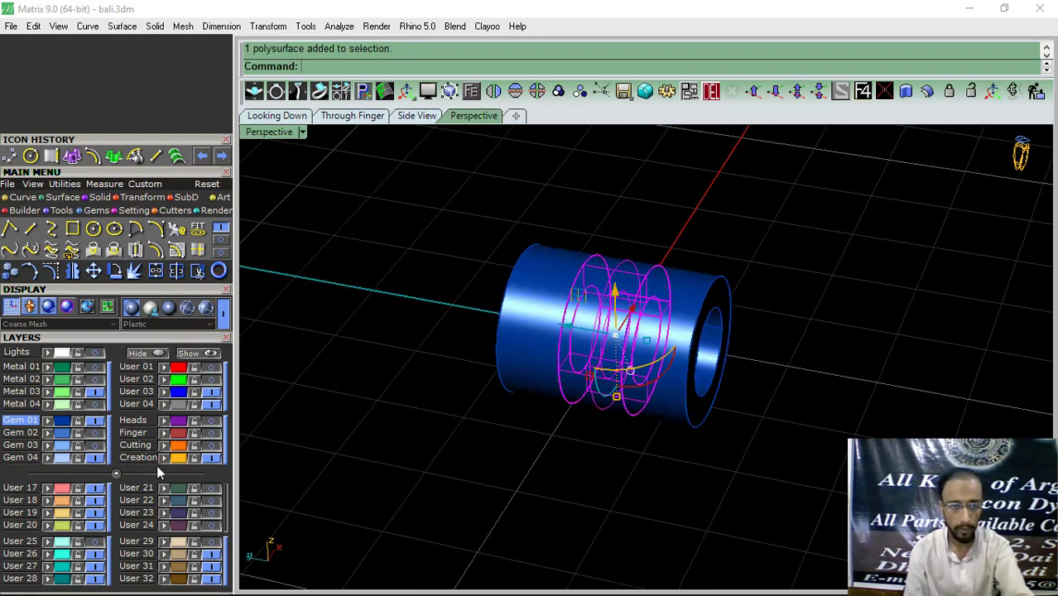
left_click(165, 458)
Step: Delete the guide line running through the tubes, keeping the three tubes
left_click_drag(808, 250, 460, 458)
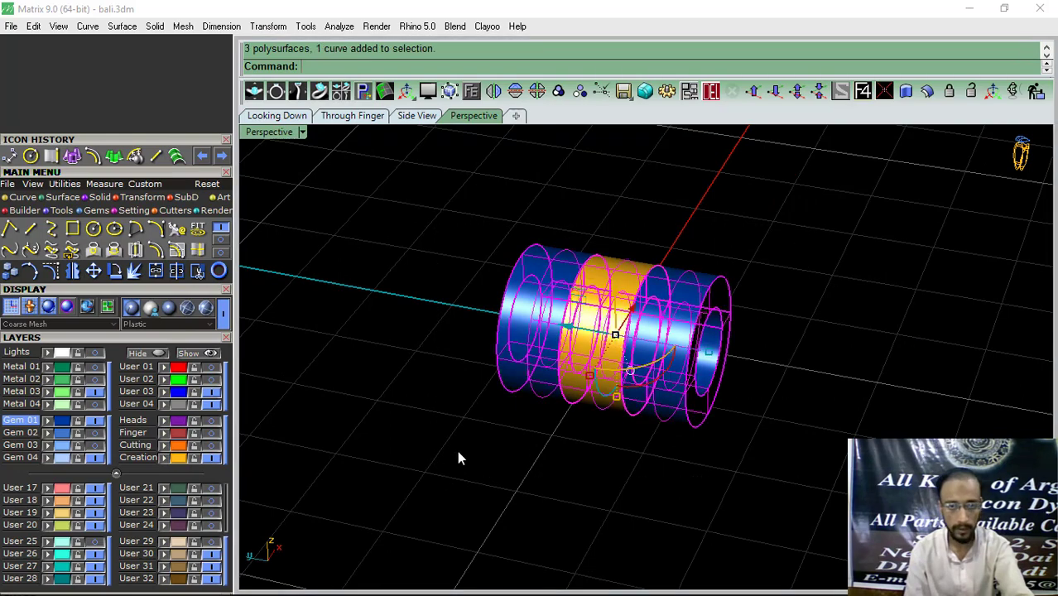
left_click(527, 379, "ctrl")
left_click(580, 403, "ctrl")
left_click(650, 414, "ctrl")
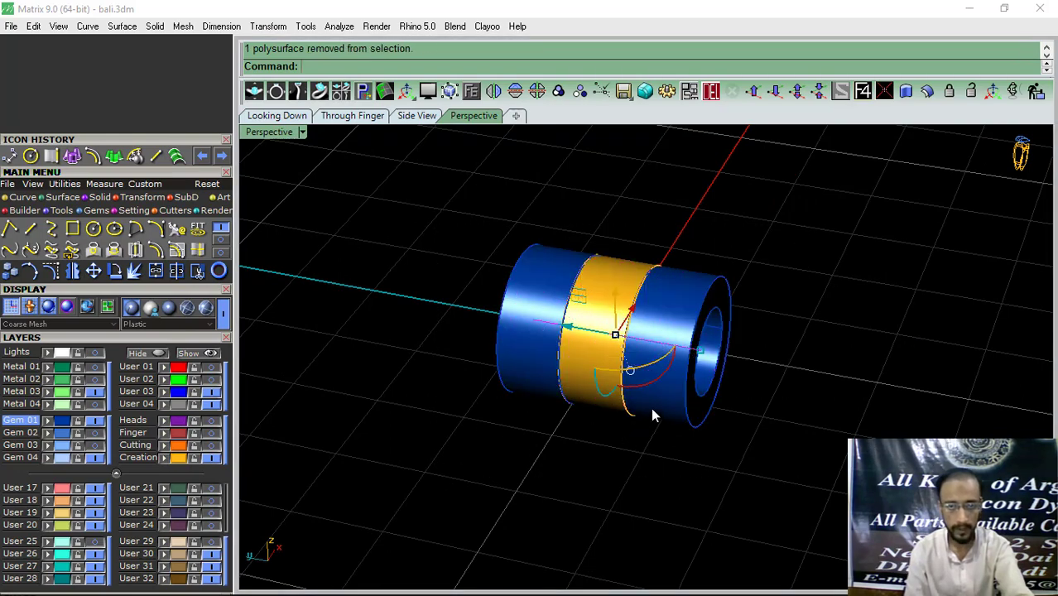
key("Delete")
Step: Check the inner diameter of the tubes with an aligned dimension without placing it, and inspect the row in Perspective
right_click_drag(706, 248, 372, 157)
left_click(371, 118)
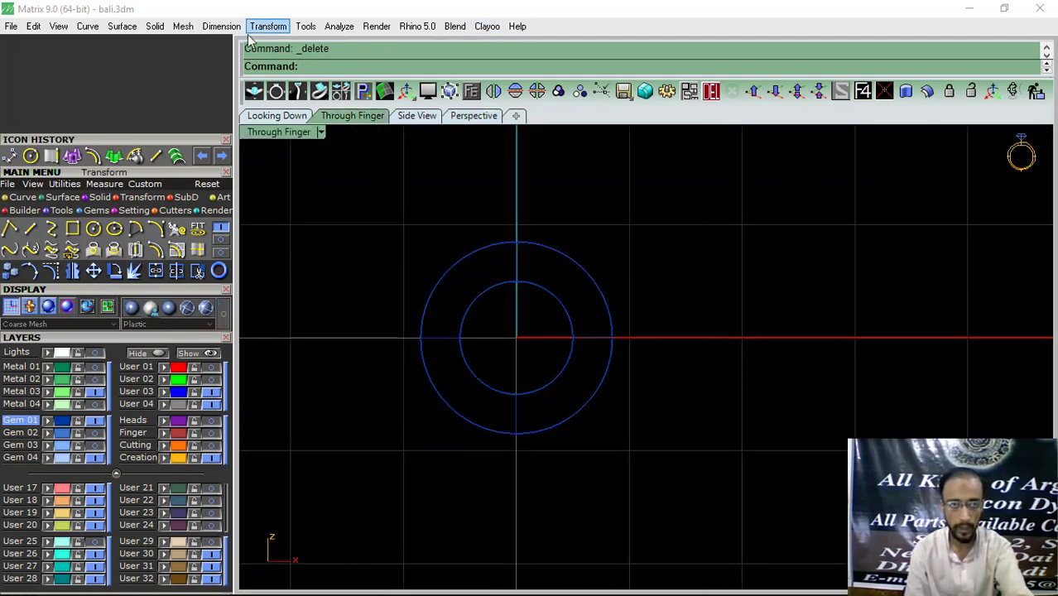
left_click(221, 26)
left_click(263, 72)
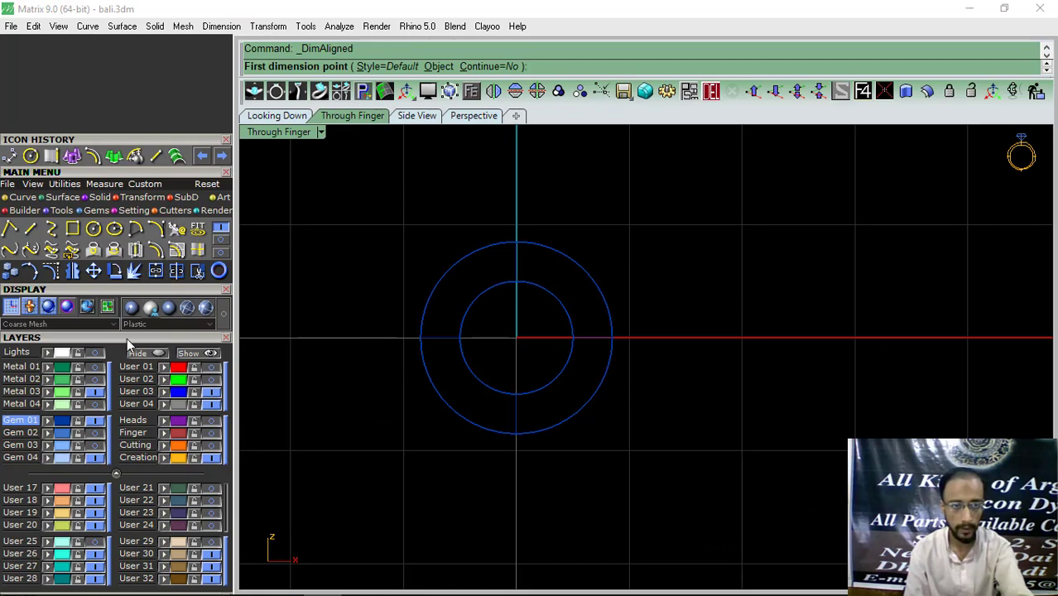
left_click(126, 340)
left_click(516, 283)
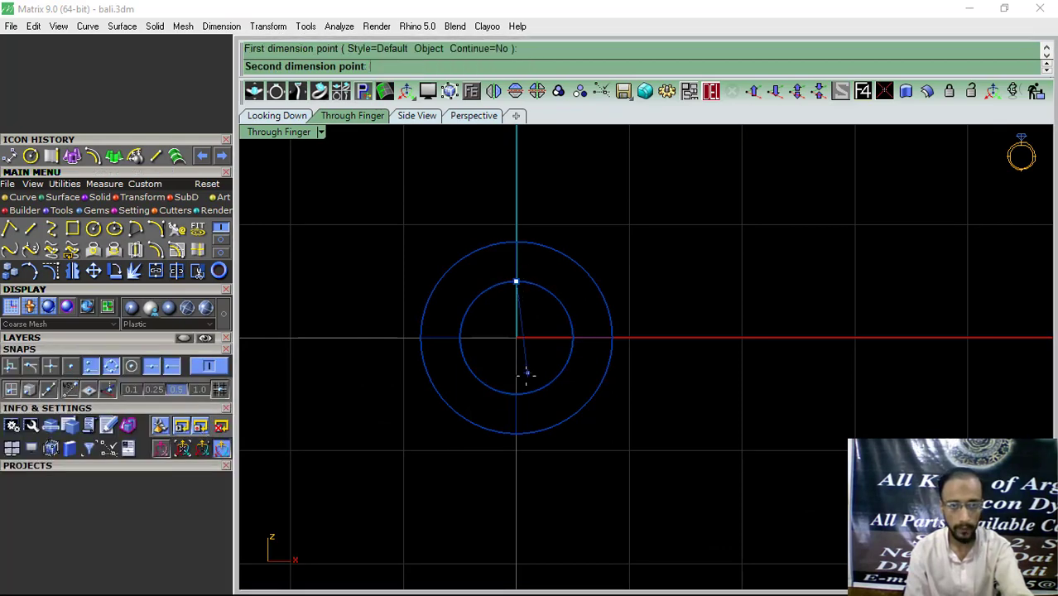
left_click(516, 394)
key("Escape")
left_click(453, 117)
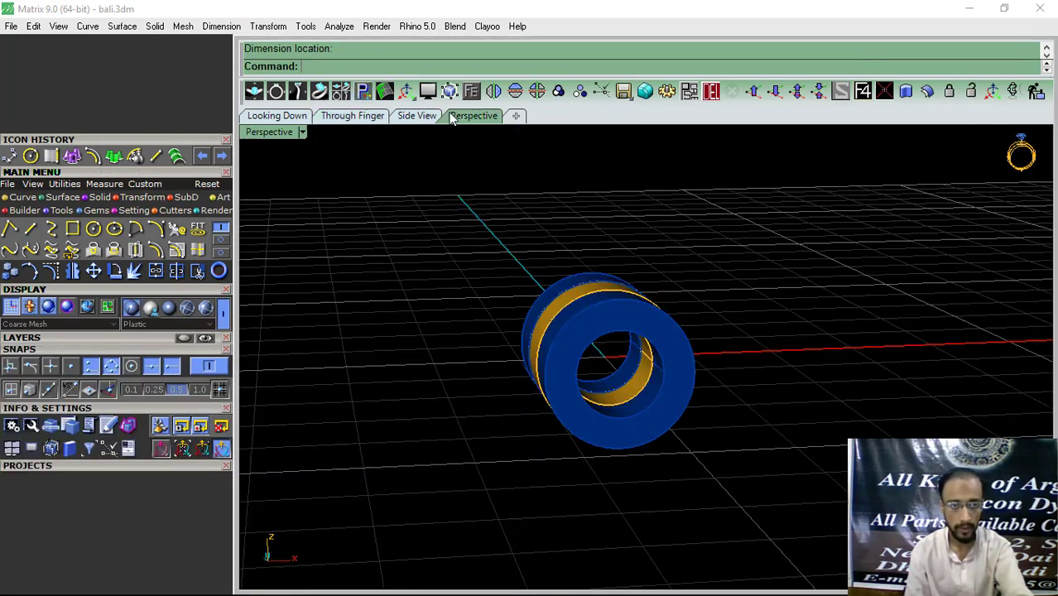
left_click(204, 370)
right_click_drag(435, 274, 584, 383)
Step: Draw a both-sides line along the tube axis from the front tube's end centre, extending past the far tube, with centre snap enabled
left_click(354, 117)
left_click(30, 229)
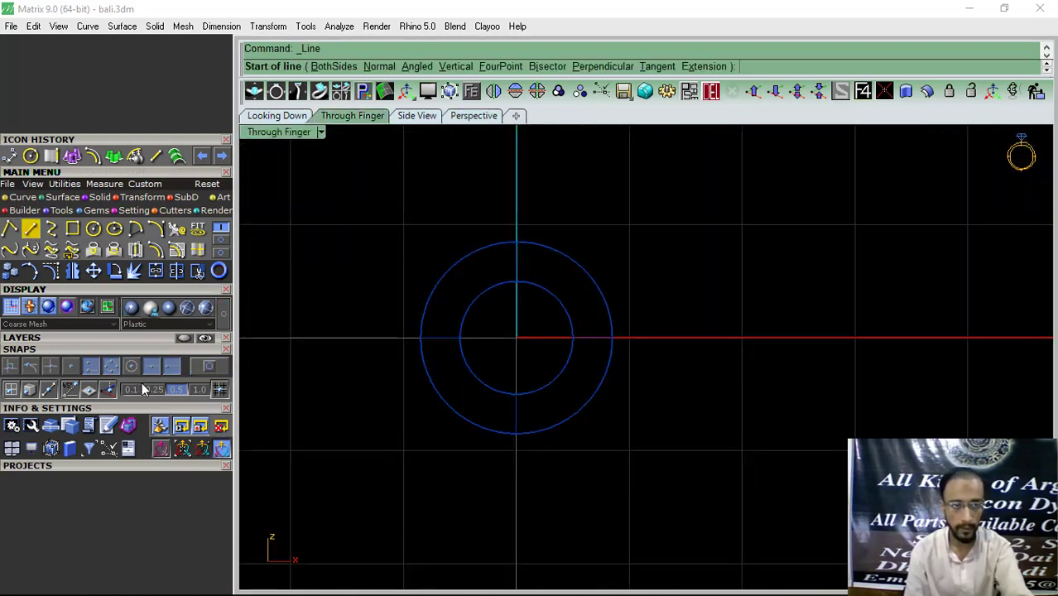
left_click(130, 366)
left_click(209, 366)
left_click(478, 367)
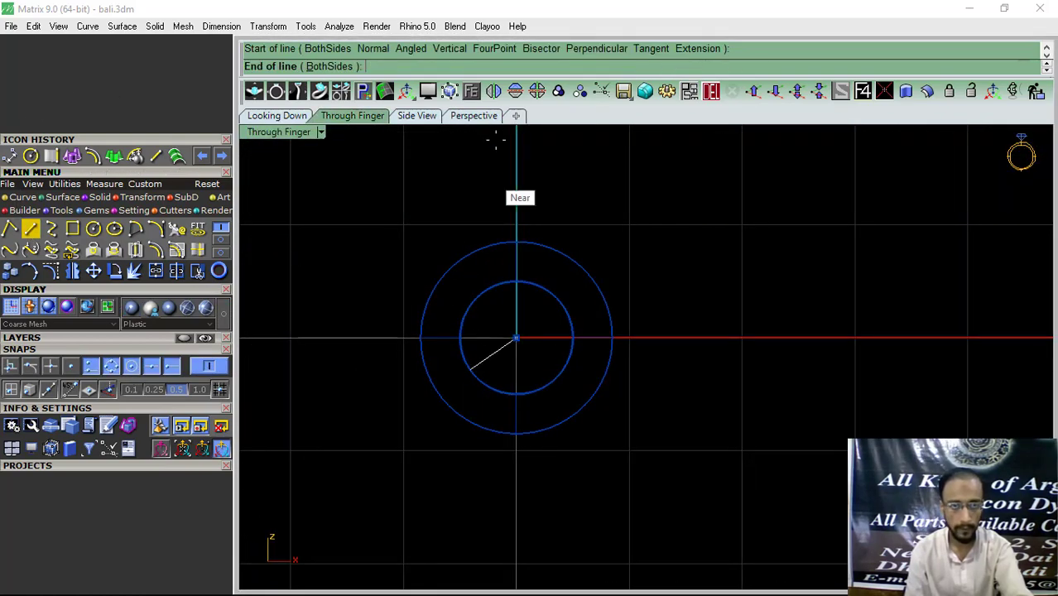
left_click(461, 118)
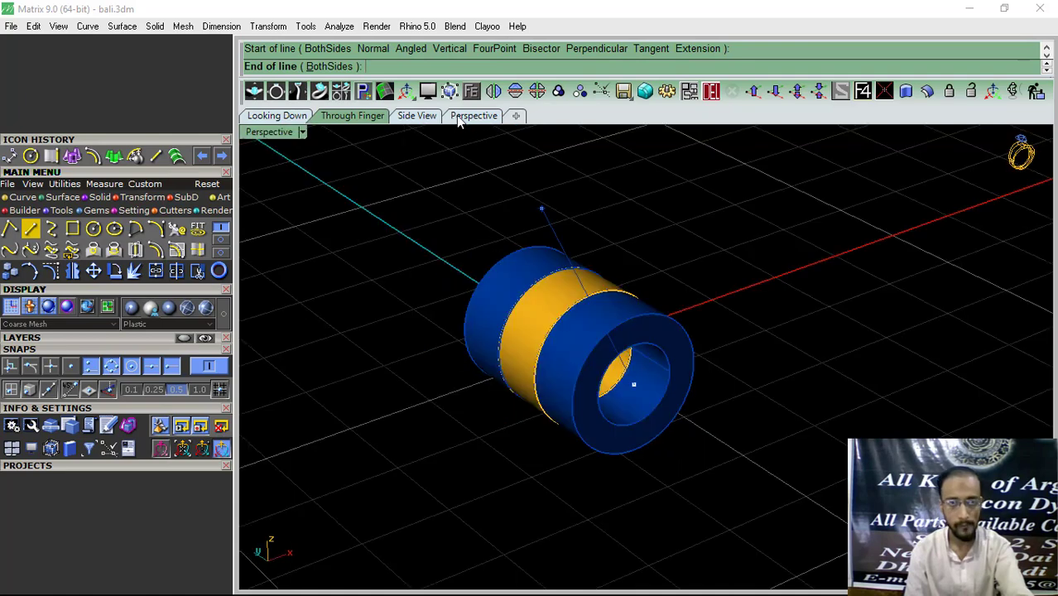
left_click(276, 116)
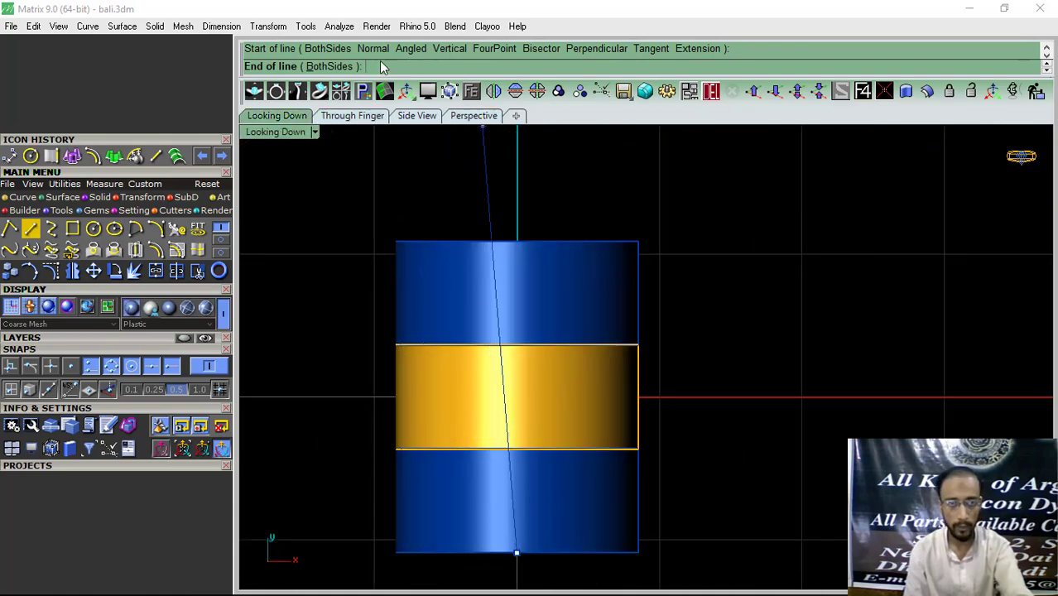
left_click(329, 66)
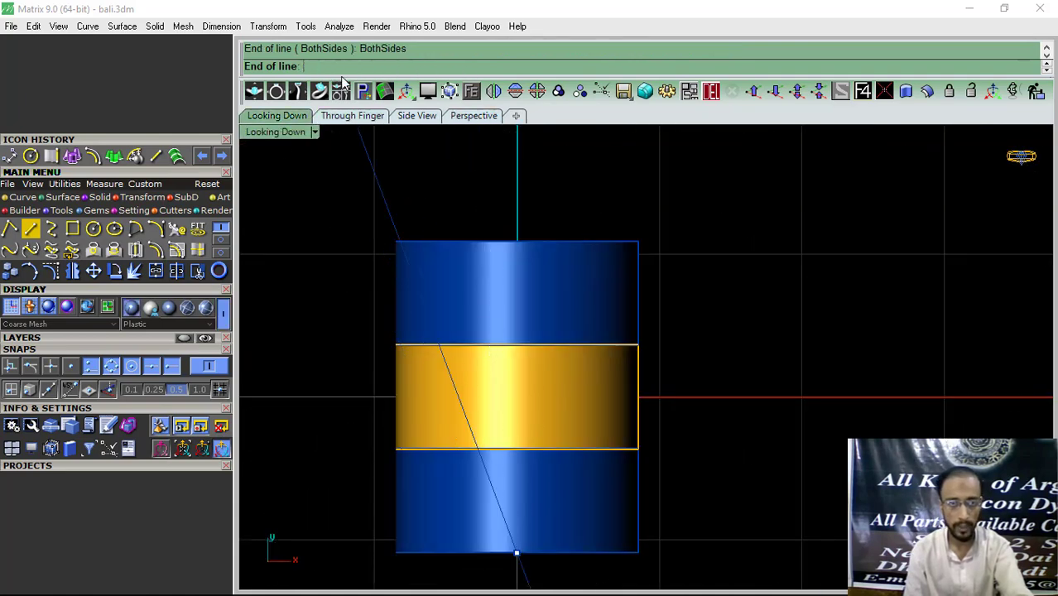
left_click(505, 172)
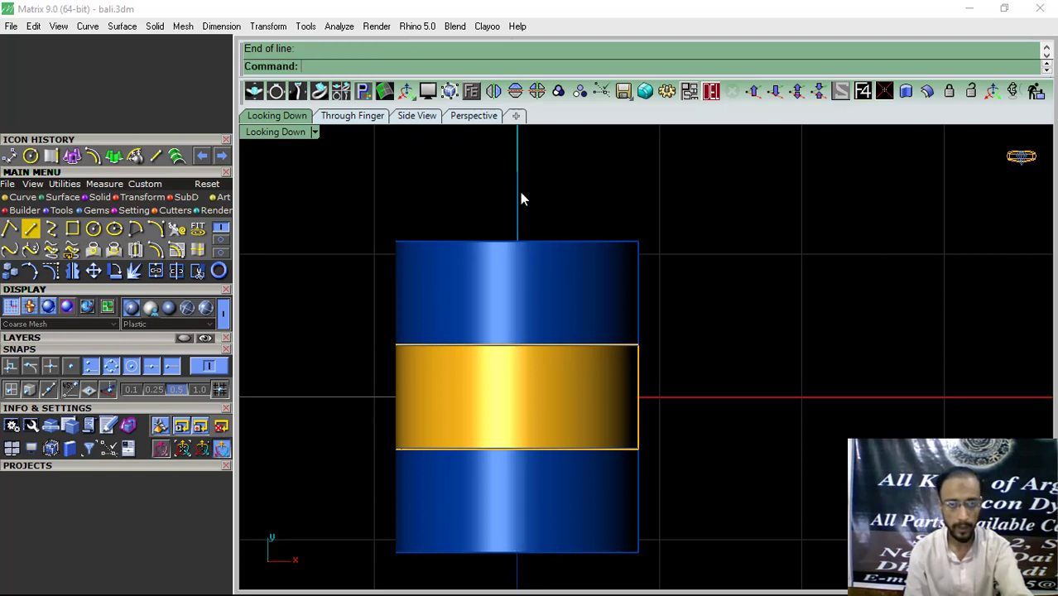
Step: Try a flat-capped pipe of radius 0.3 along the axis line, and undo it
left_click(99, 197)
left_click(10, 250)
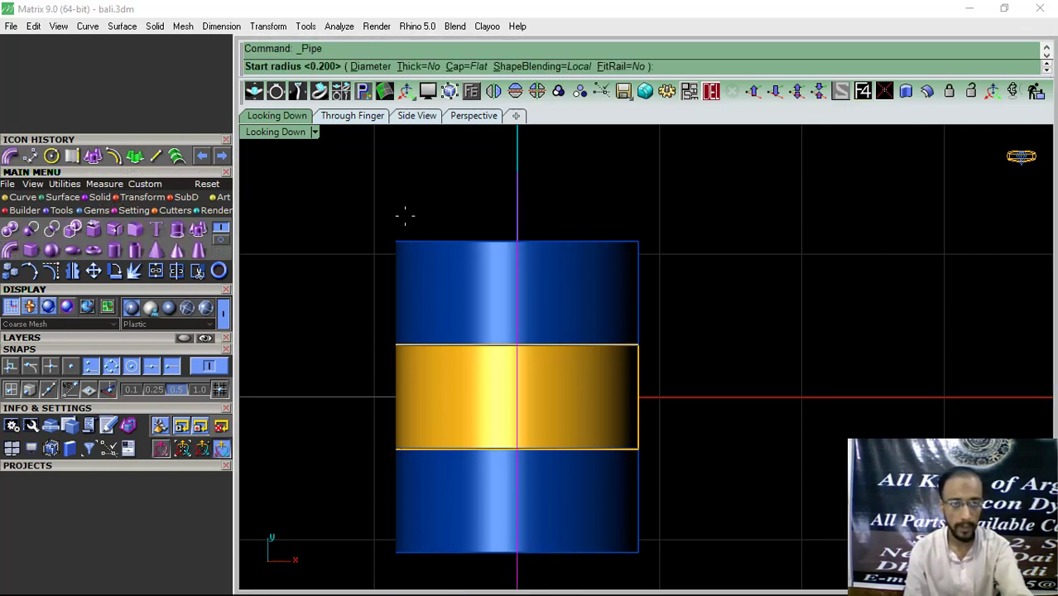
type(".3")
key("Return")
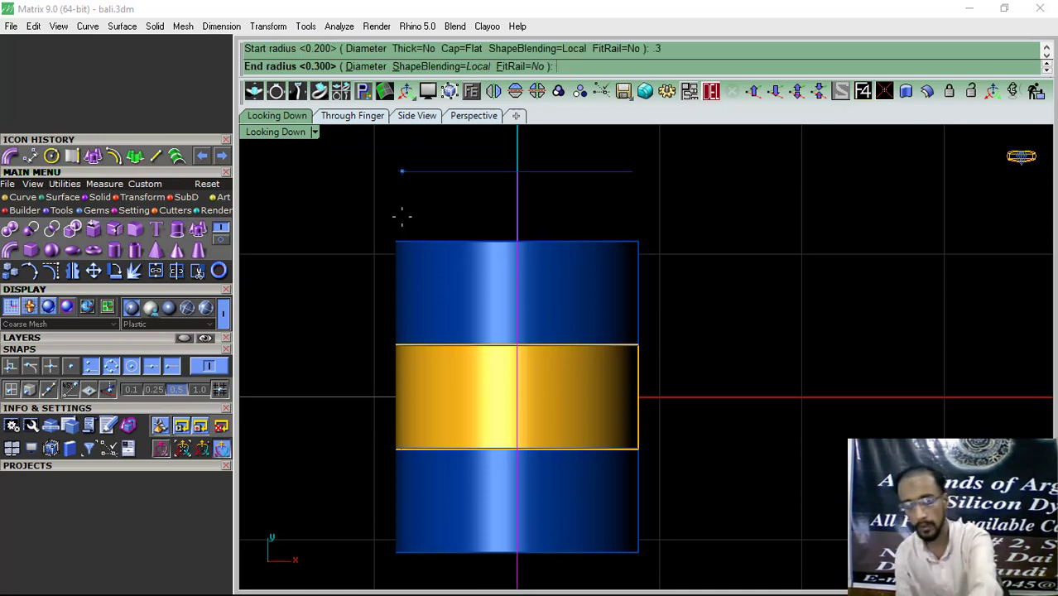
key("Return")
key("Return")
scroll(427, 229, "down", 1)
scroll(511, 238, "down", 2)
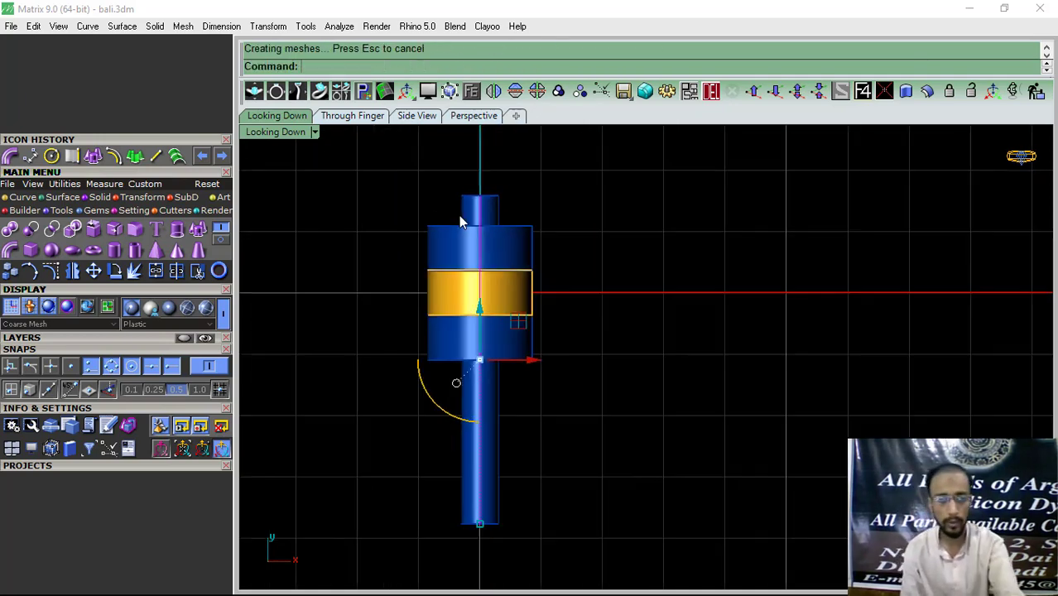
key("ctrl+z")
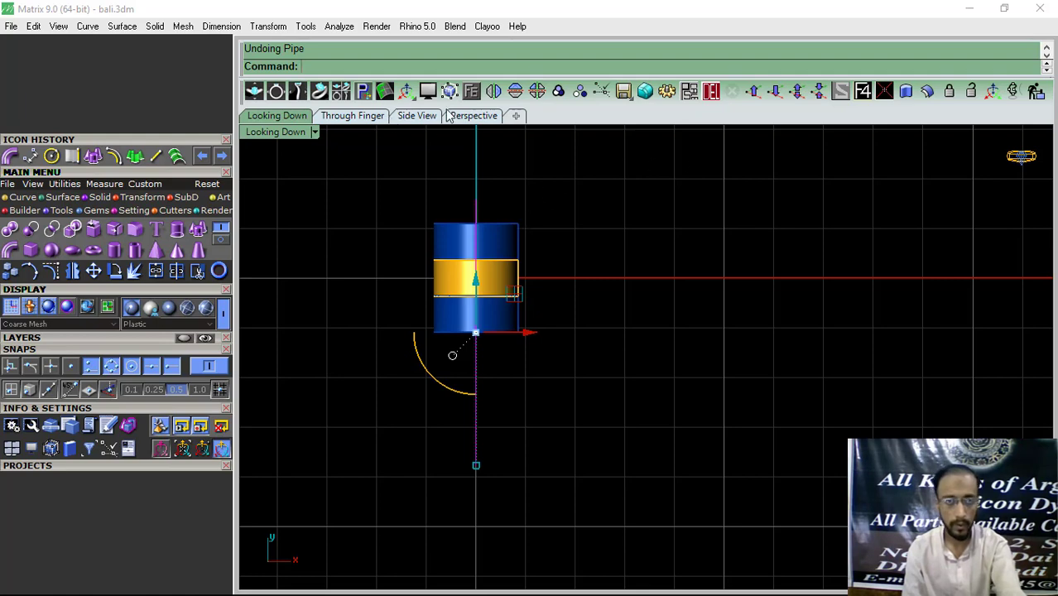
right_click_drag(508, 197, 516, 225)
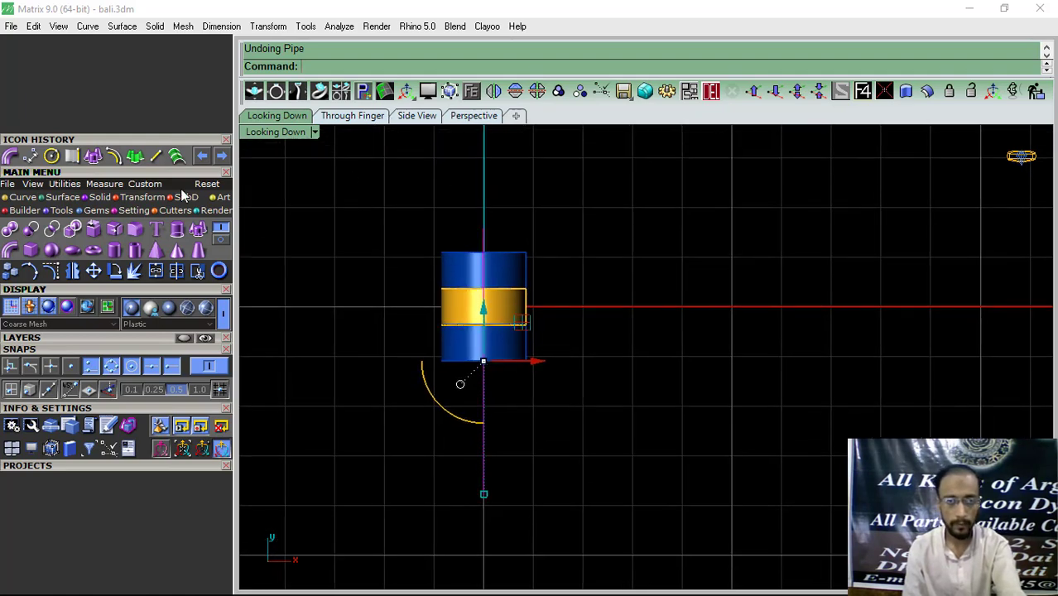
Step: Create a pipe with round caps and a 0.3 radius along the axis line as the hinge pin
left_click(10, 155)
left_click(466, 67)
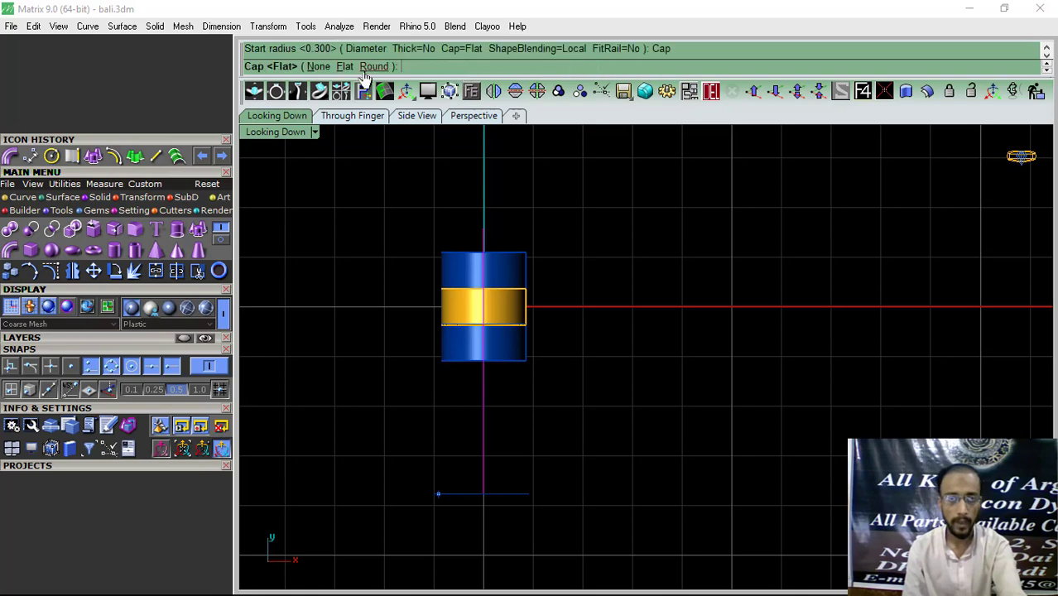
left_click(371, 66)
key("Return")
key("Return")
key("Return")
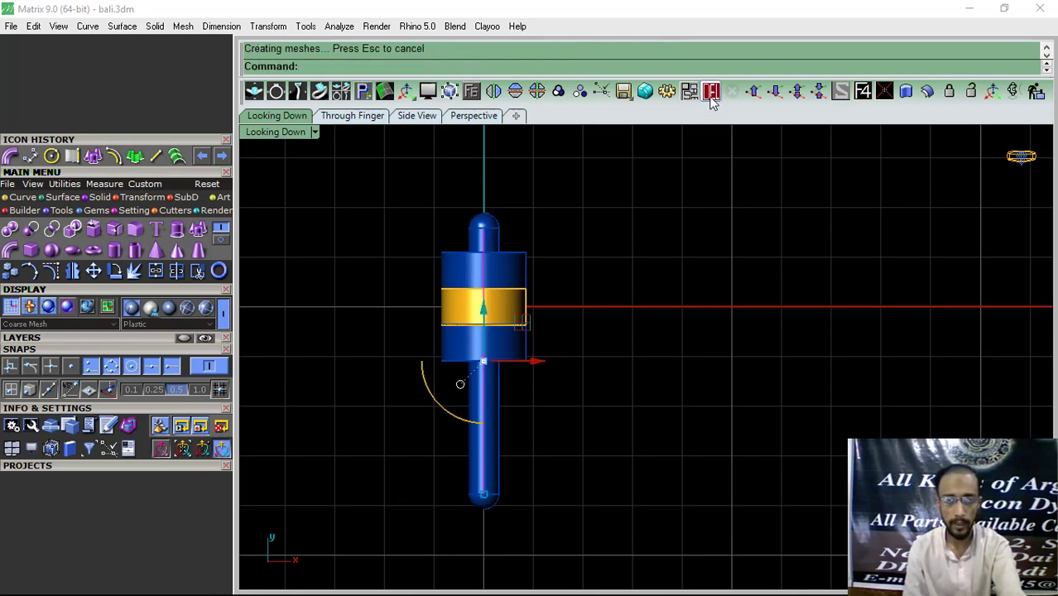
Step: Shift the pin along its axis and shorten it so that it protrudes equally from both ends of the tube row
left_click(486, 371)
left_click_drag(486, 319, 486, 288)
left_click_drag(492, 478, 501, 458)
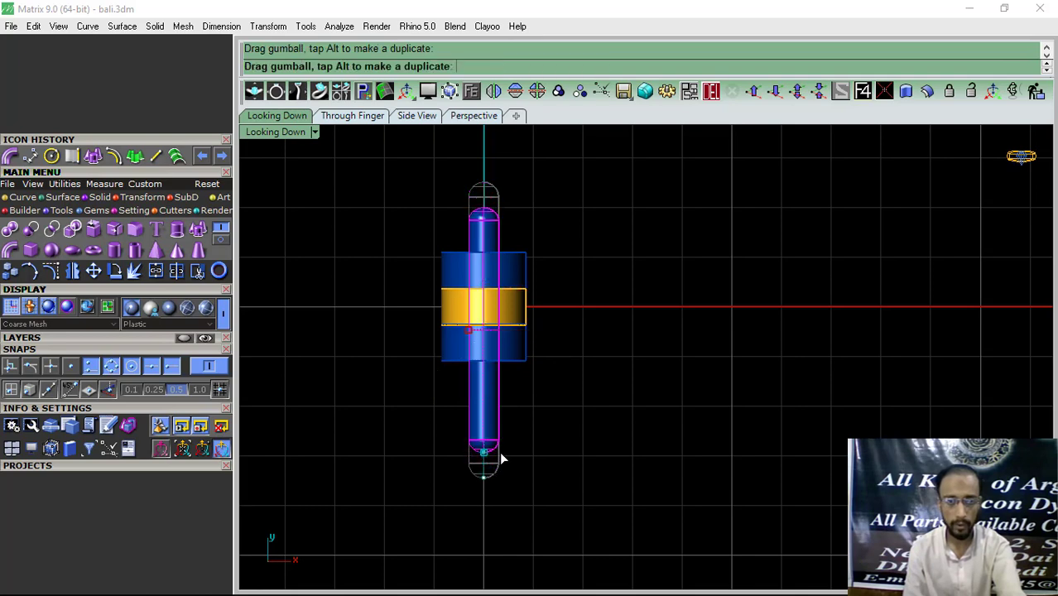
left_click_drag(488, 283, 490, 263)
left_click_drag(483, 425, 494, 417)
left_click(704, 312)
right_click_drag(616, 299, 630, 344)
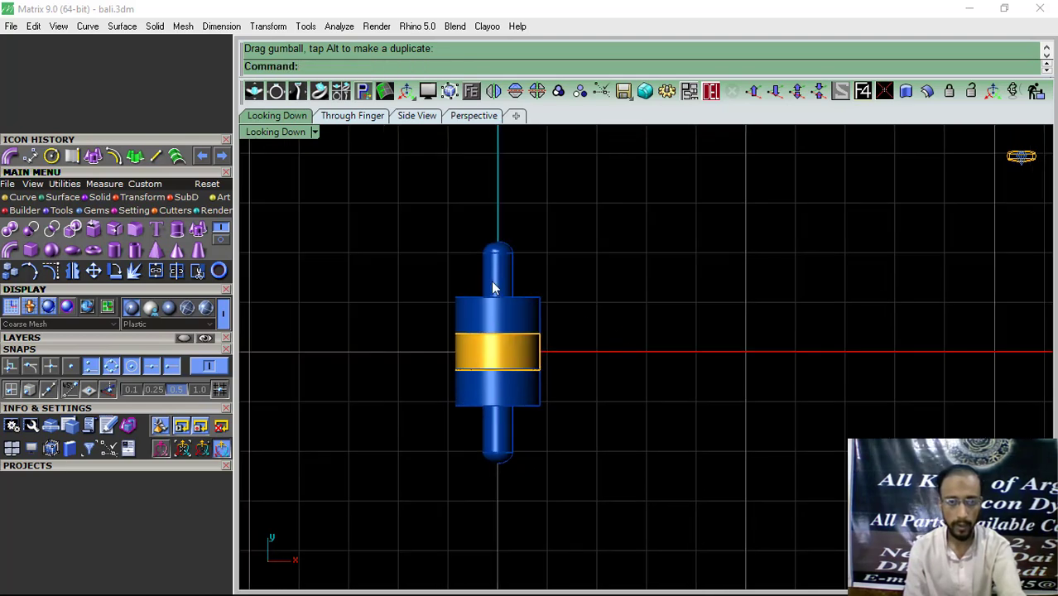
Step: Try a bounding box around the tubes and pin together, and undo it
left_click_drag(350, 498, 313, 421)
left_click(64, 184)
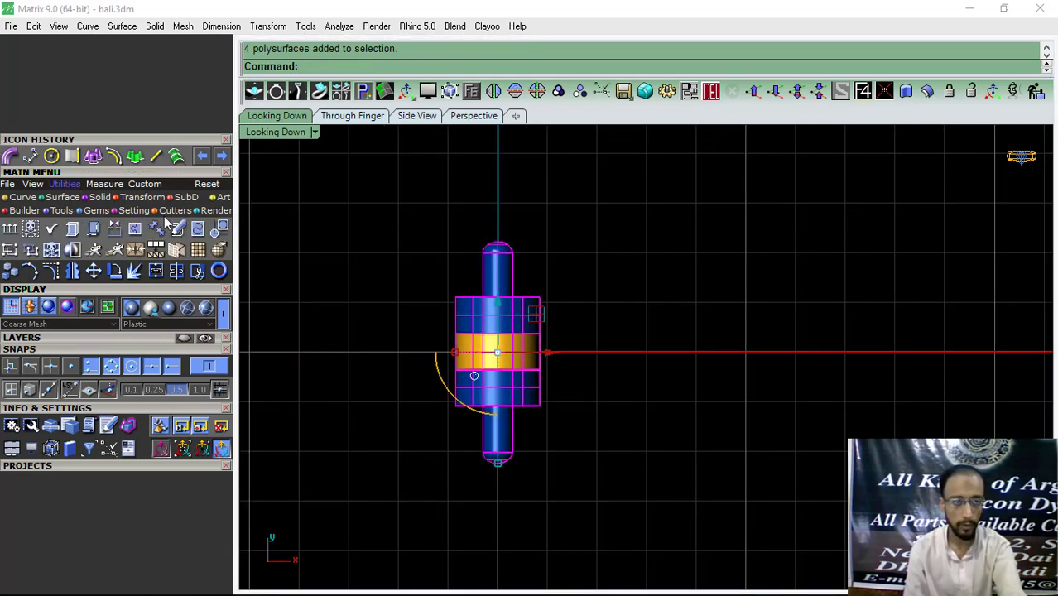
left_click(199, 231)
key("Return")
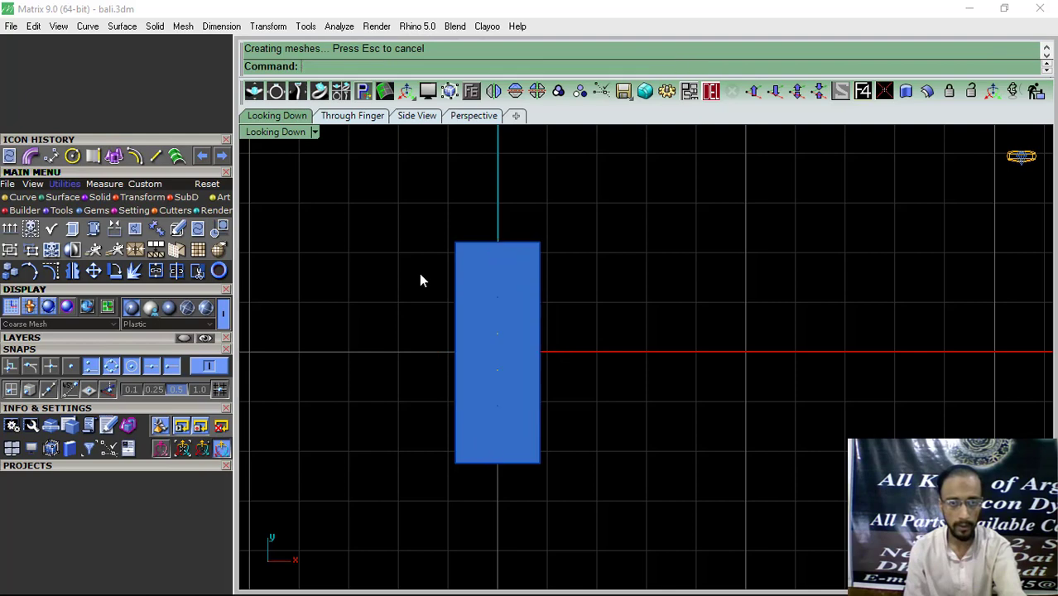
key("ctrl+z")
Step: Create a bounding box around the three tubes without the pin, and group the box, tubes and pin
key("ctrl+a")
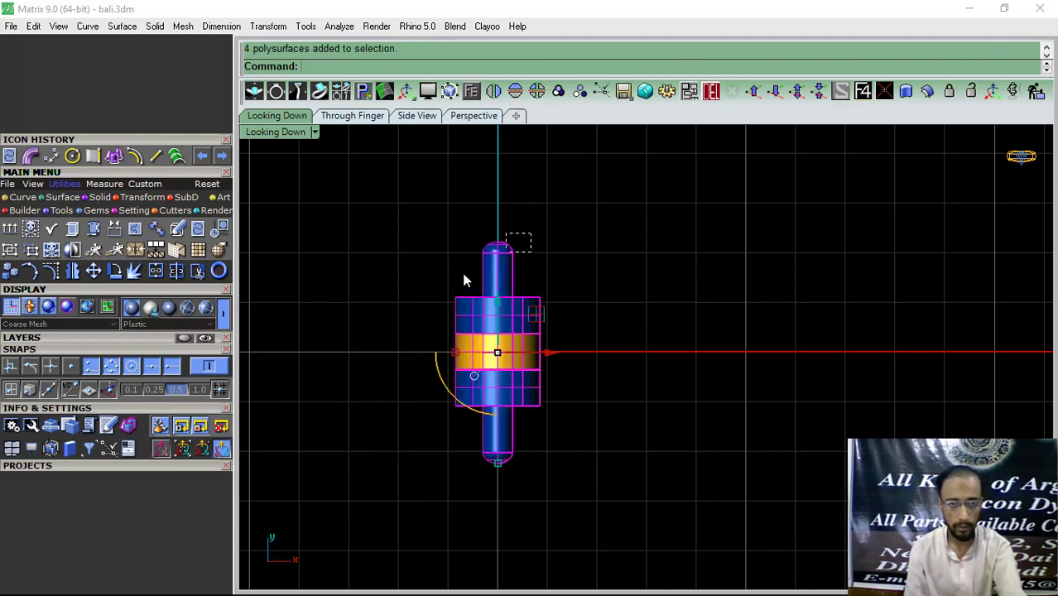
left_click_drag(531, 233, 463, 280, "ctrl")
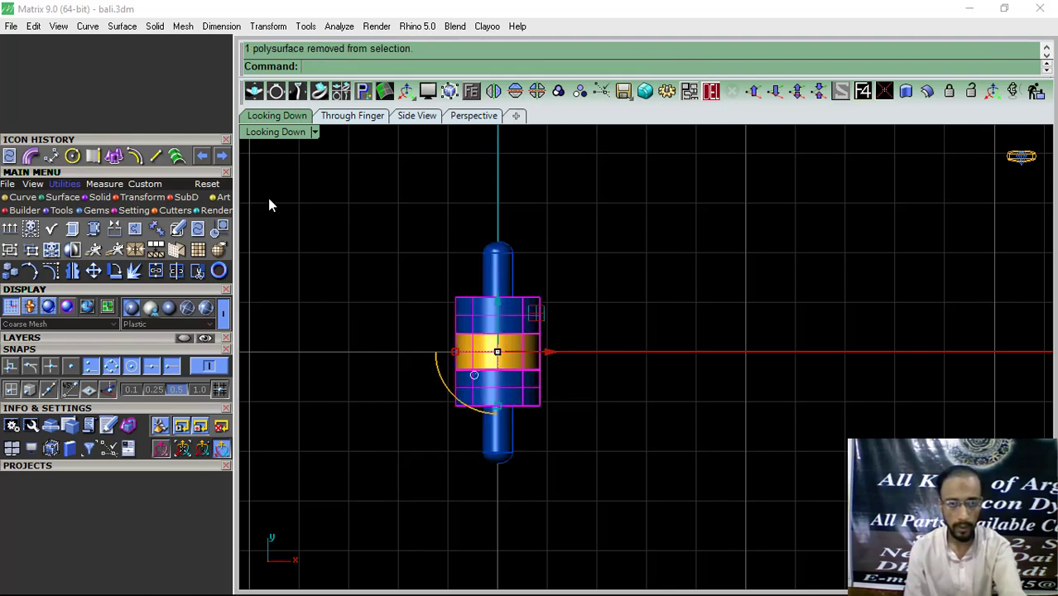
left_click(198, 231)
key("Return")
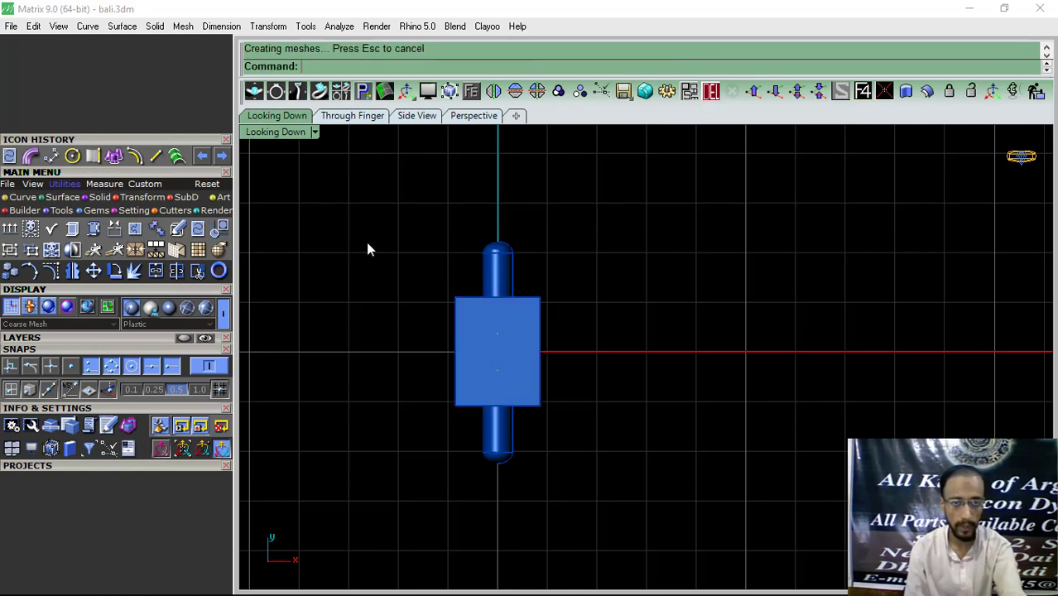
key("ctrl+a")
left_click(558, 91)
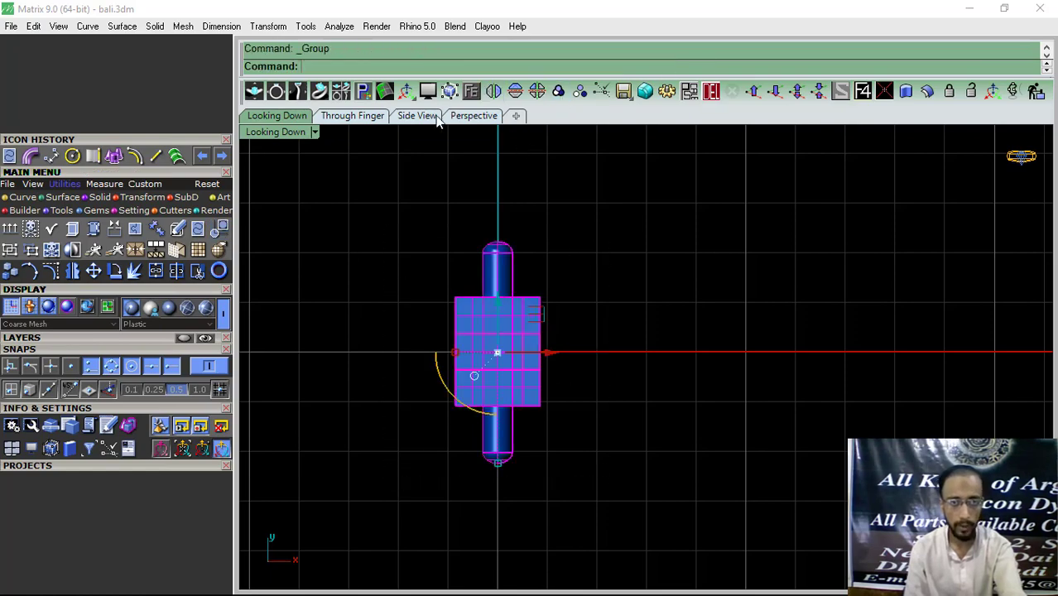
Step: Turn off object snaps in the Perspective view and show the Gem 02 layer with the shank
left_click(469, 116)
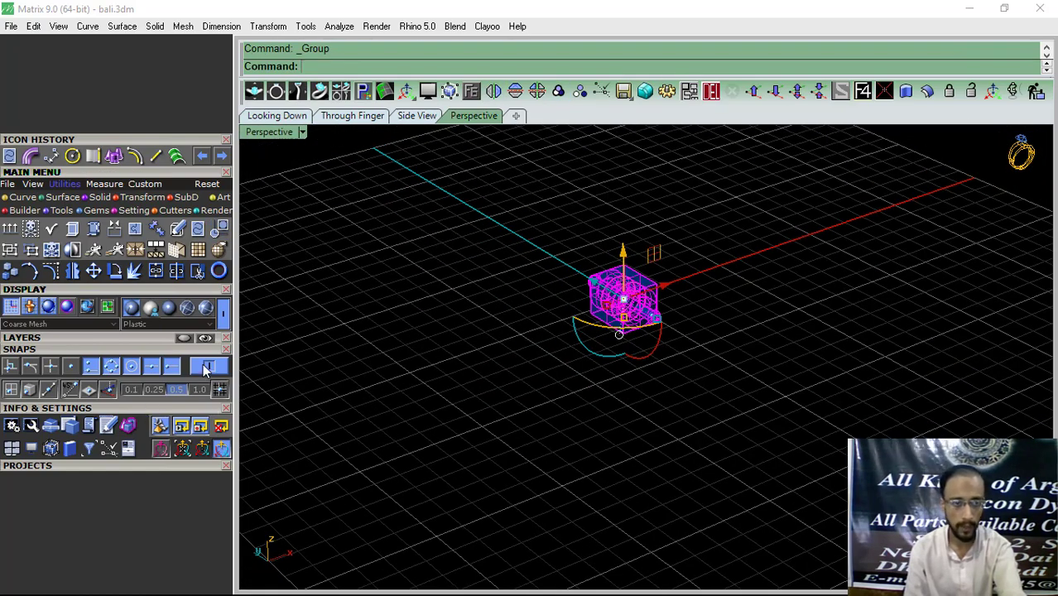
left_click(206, 368)
left_click(124, 339)
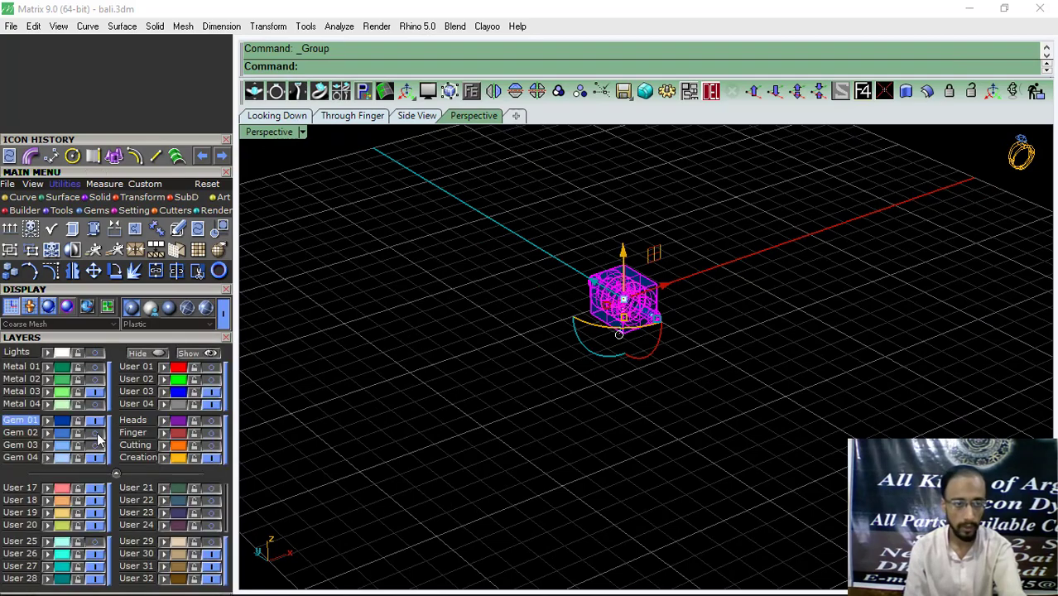
left_click(96, 434)
Step: Move the hinge group along X onto the shank and raise it to just below the angled upper end, showing Through Finger view
right_click_drag(656, 332, 637, 289)
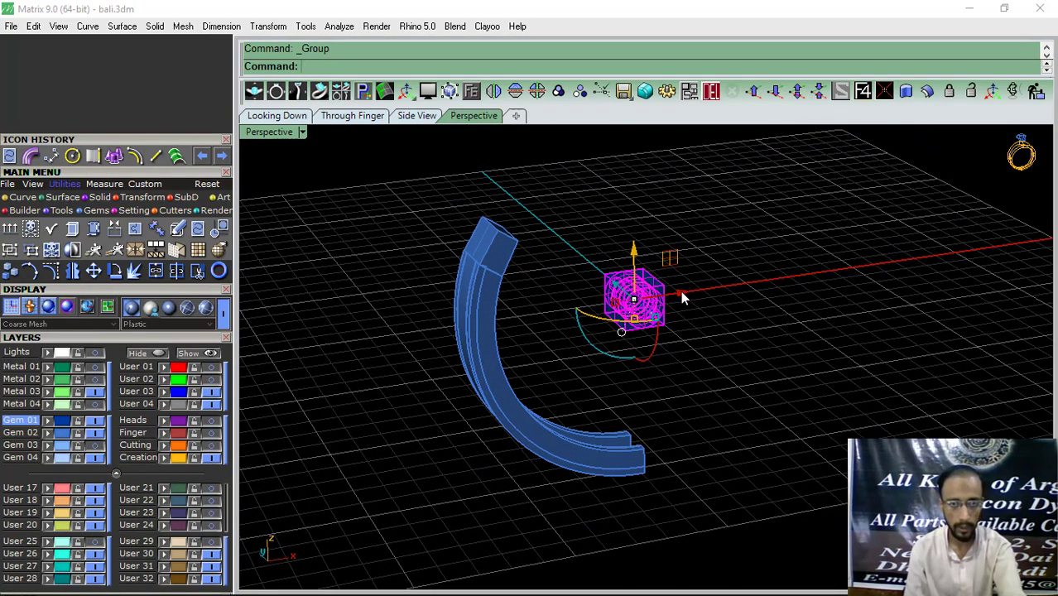
left_click_drag(683, 298, 523, 319)
left_click(525, 377)
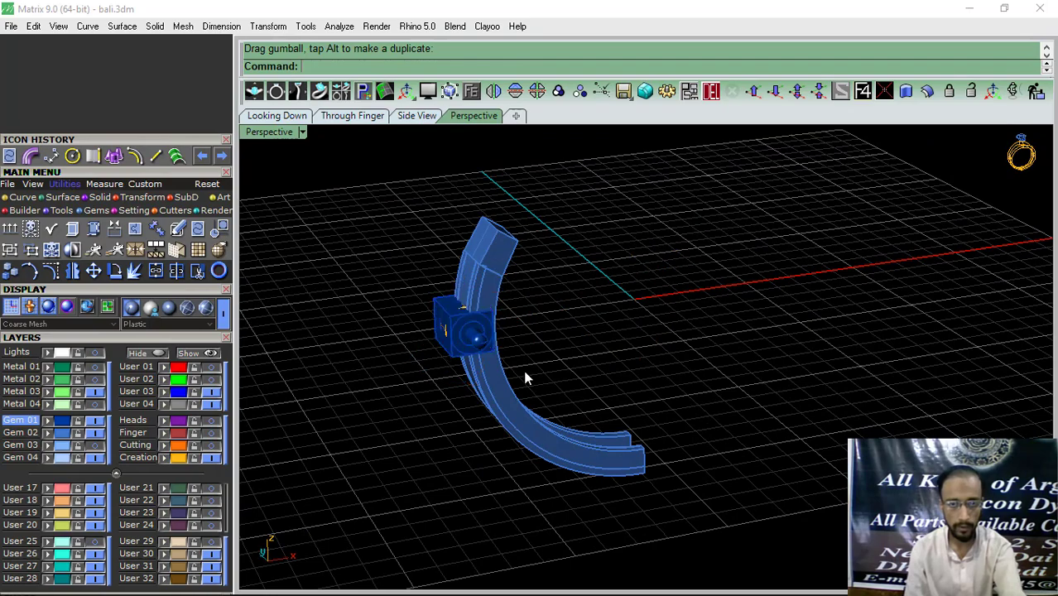
right_click_drag(525, 378, 471, 307)
left_click(452, 356)
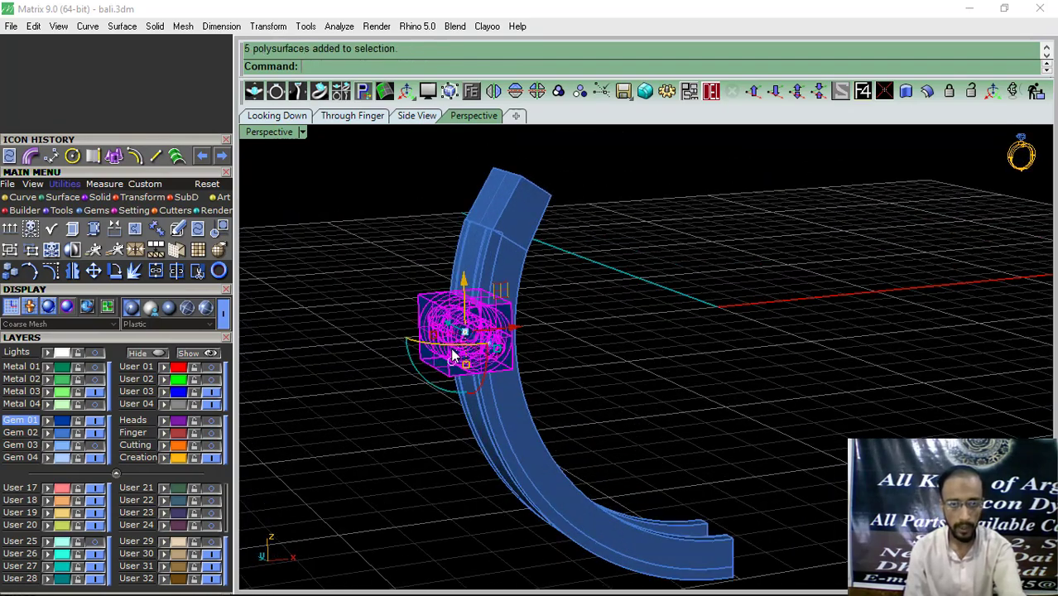
left_click_drag(468, 295, 468, 229)
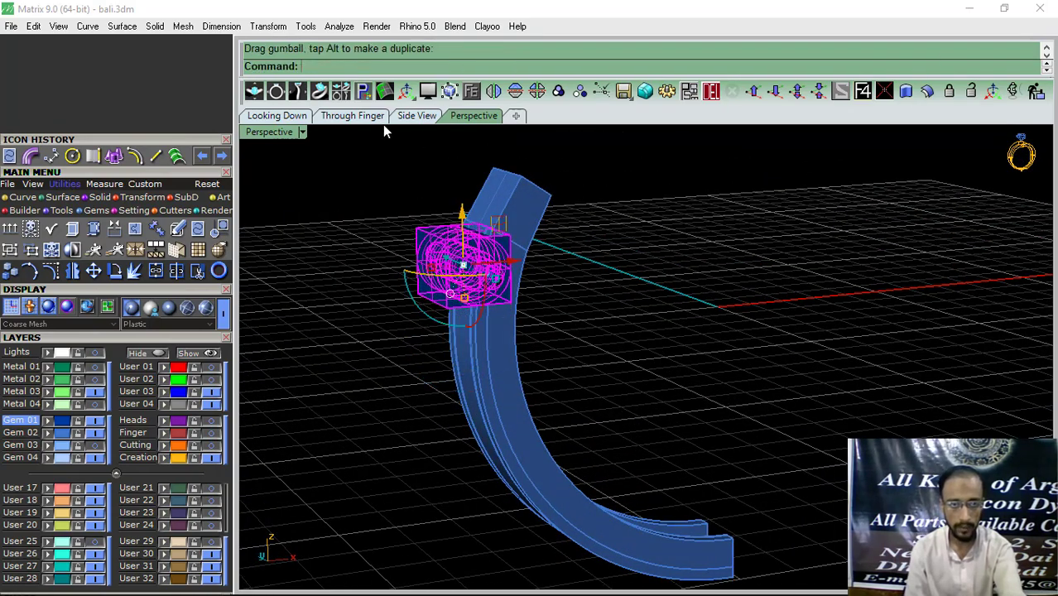
left_click(356, 115)
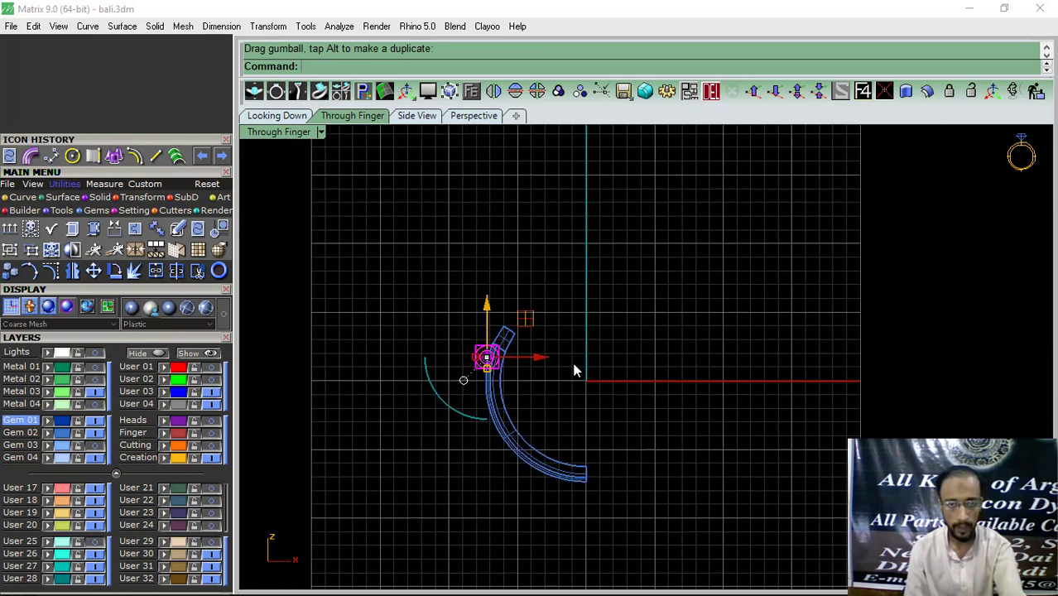
Step: Undo the last hinge group moves and move the group horizontally onto the shank, level with the ring's centre
key("ctrl+z")
key("ctrl+z")
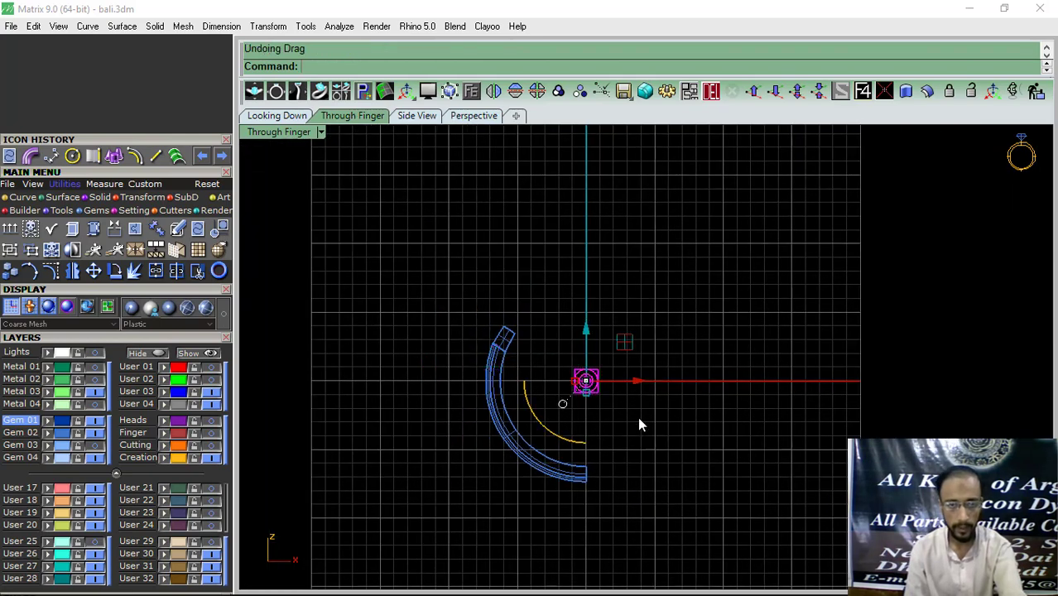
left_click(94, 270)
scroll(474, 365, "up", 3)
left_click(719, 390)
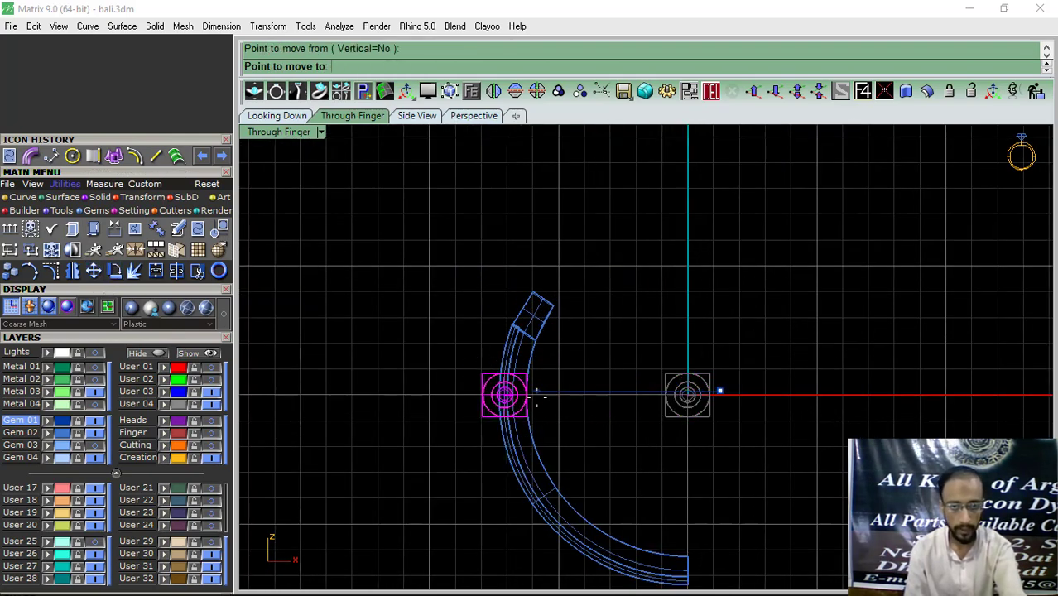
left_click(536, 394)
Step: Show the Metal 01, Metal 04 and Finger layers locked, and rotate the hinge group about the origin up to the shank's end block
left_click(94, 372)
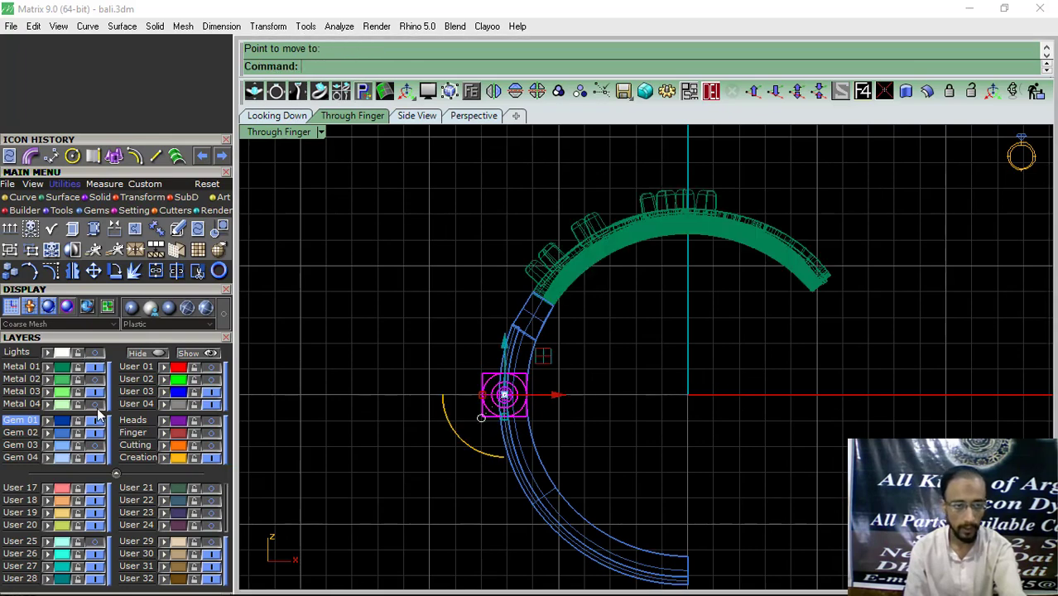
left_click(192, 433)
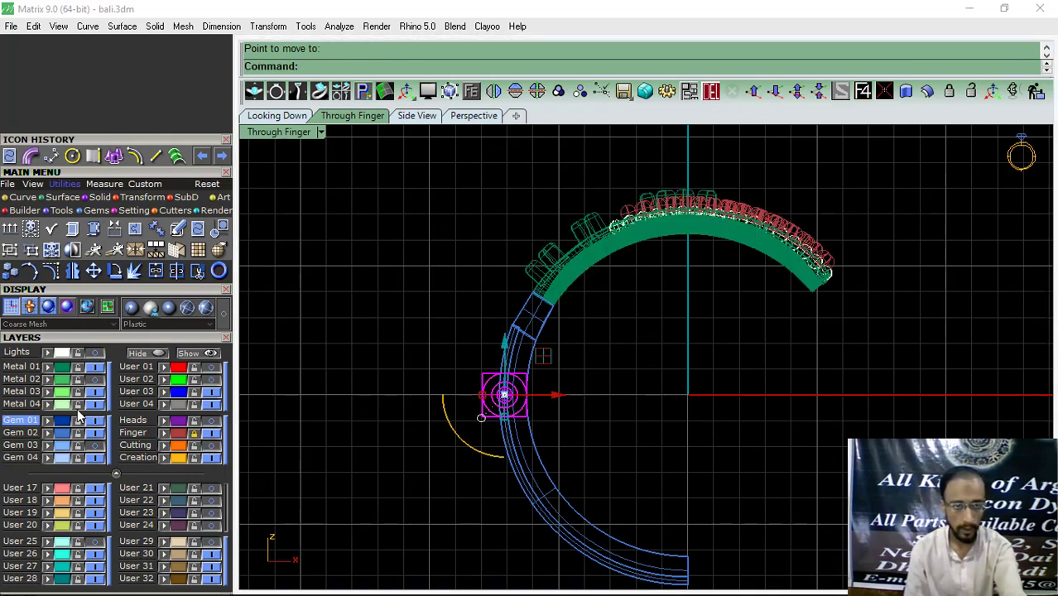
left_click(114, 271)
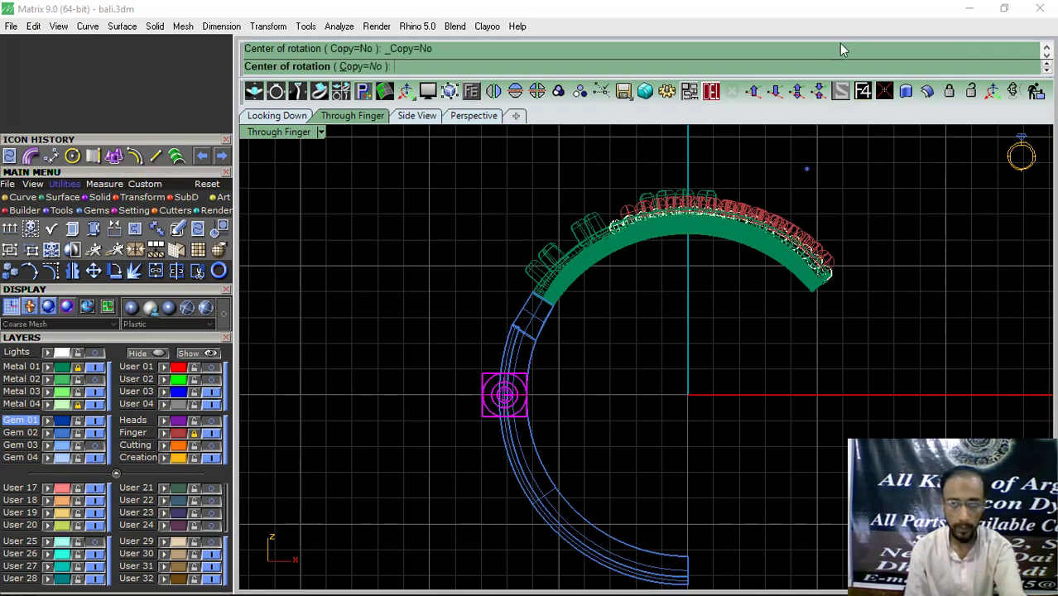
left_click(687, 395)
left_click(391, 395)
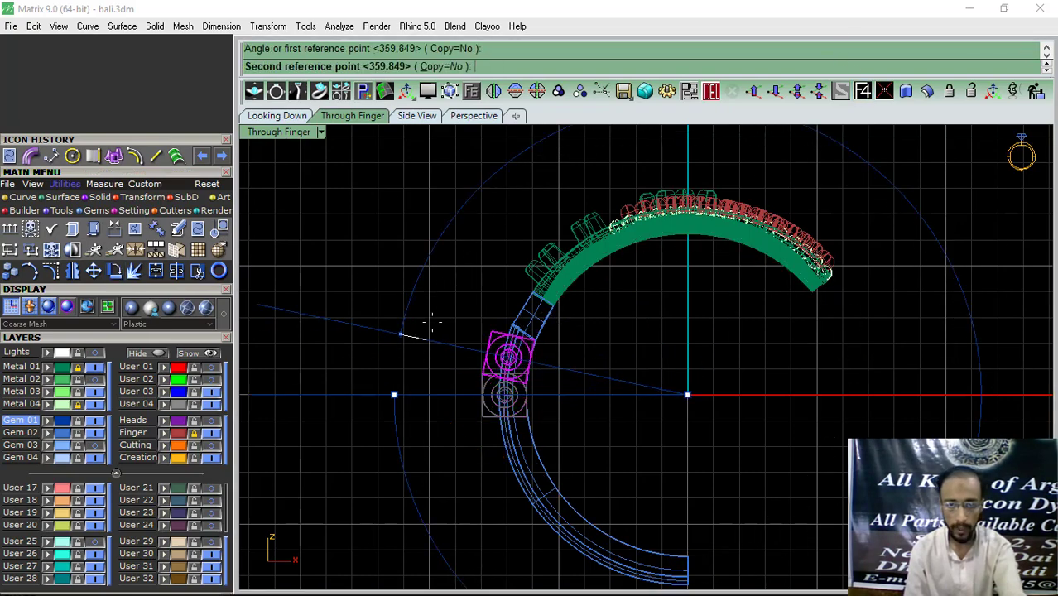
scroll(441, 302, "up", 4)
scroll(441, 302, "up", 3)
scroll(437, 230, "down", 6)
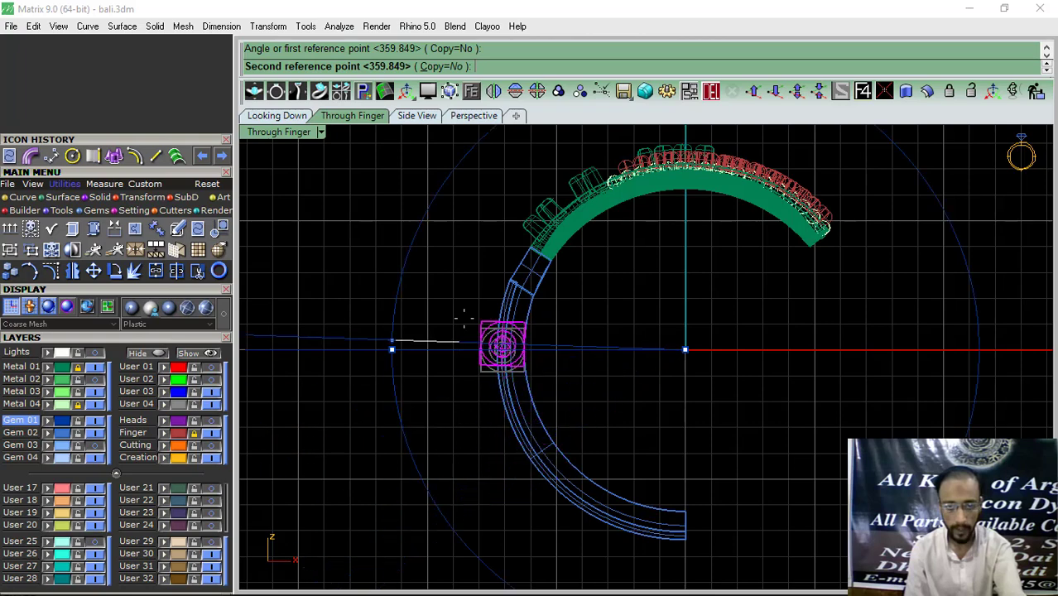
scroll(473, 257, "up", 3)
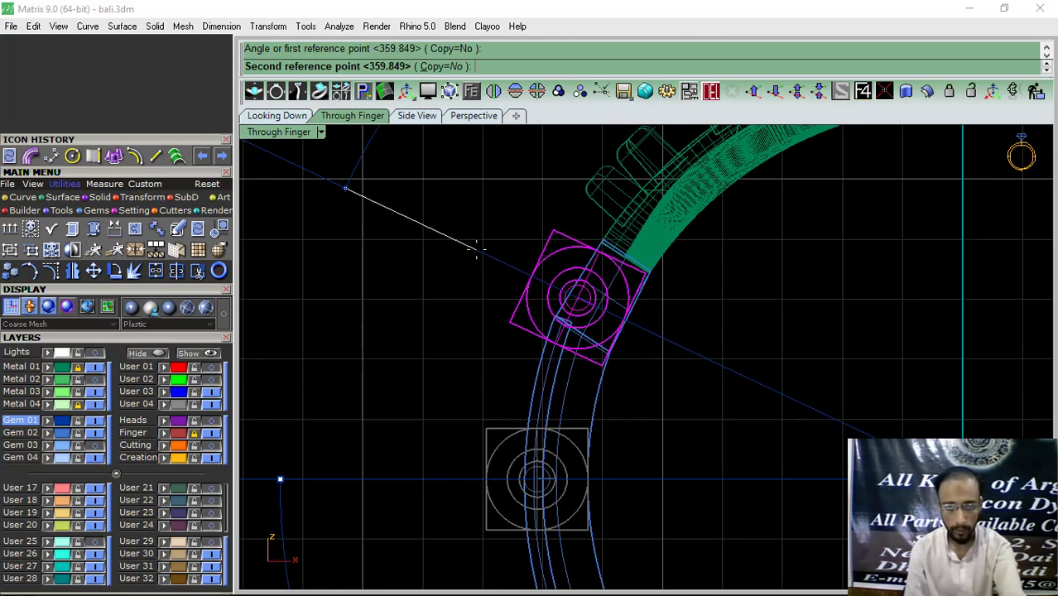
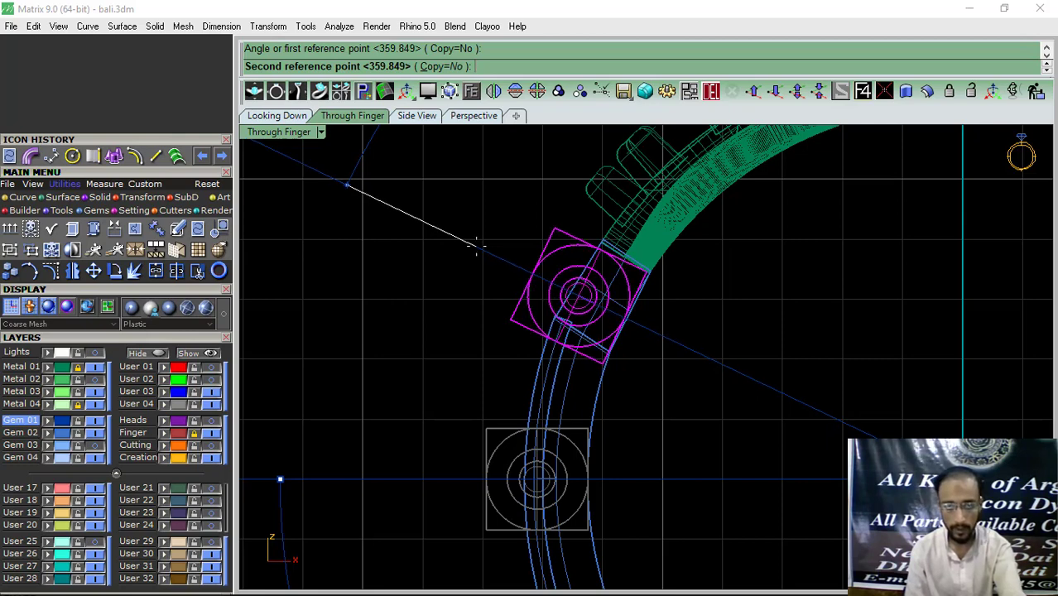
left_click(476, 245)
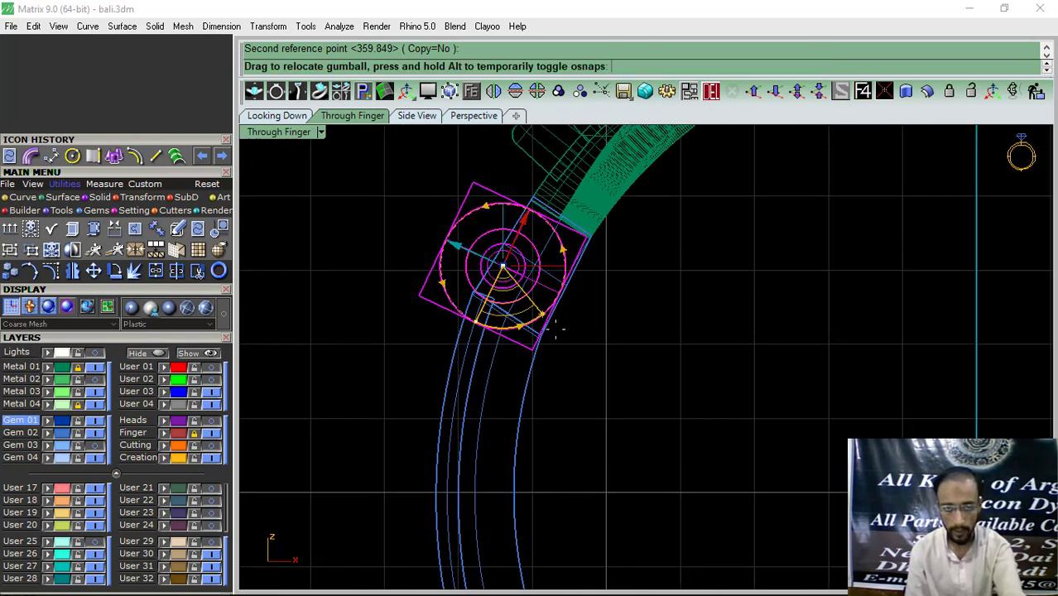
Step: Align the gumball with the tilted hinge group, nudge the group slightly inward across the shank, and fine-tune its rotation about the origin
scroll(484, 266, "up", 2)
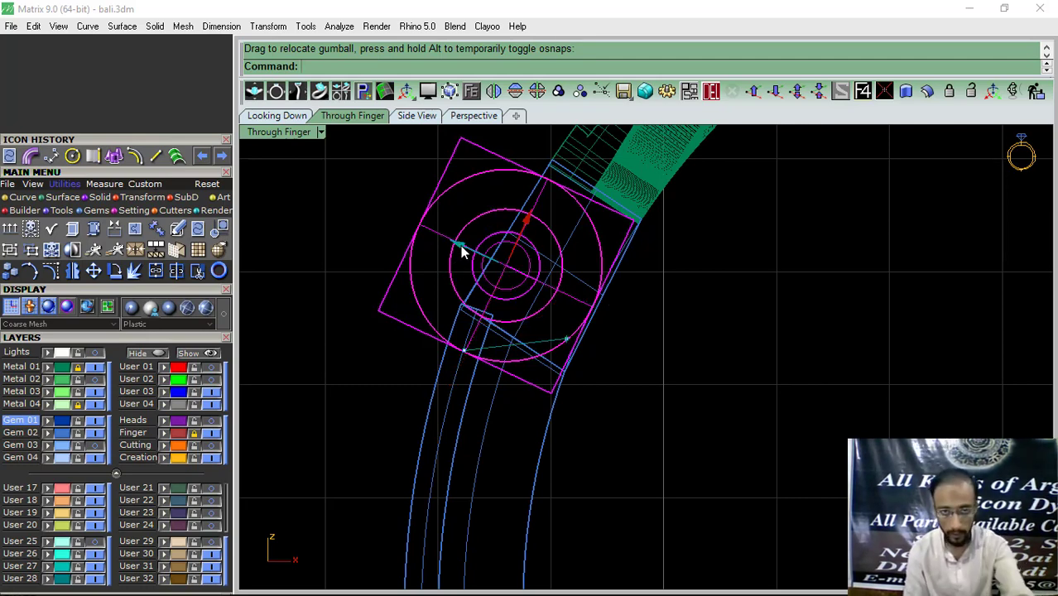
left_click_drag(461, 246, 526, 317)
key("r")
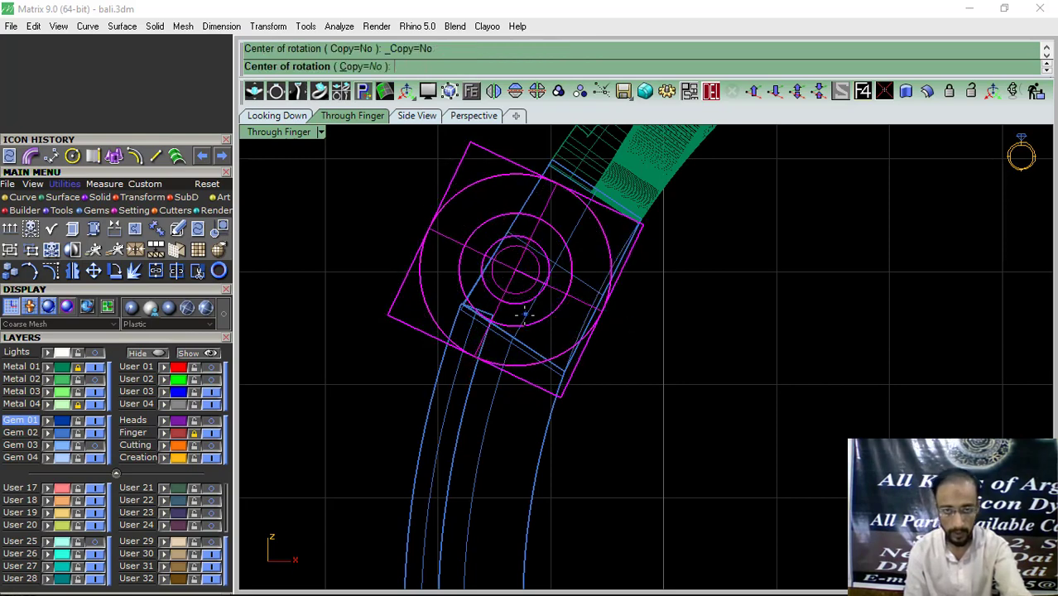
left_click(870, 96)
left_click(307, 286)
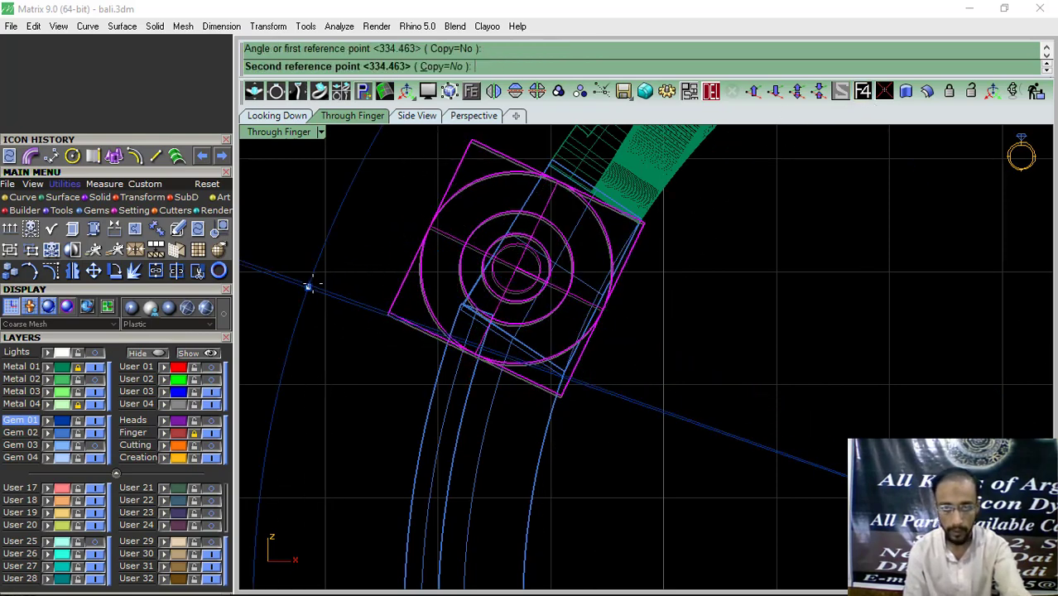
left_click(313, 282)
Step: Rotate the hinge group about the origin back down to the joint between the upper end block and the lower shank
left_click(464, 118)
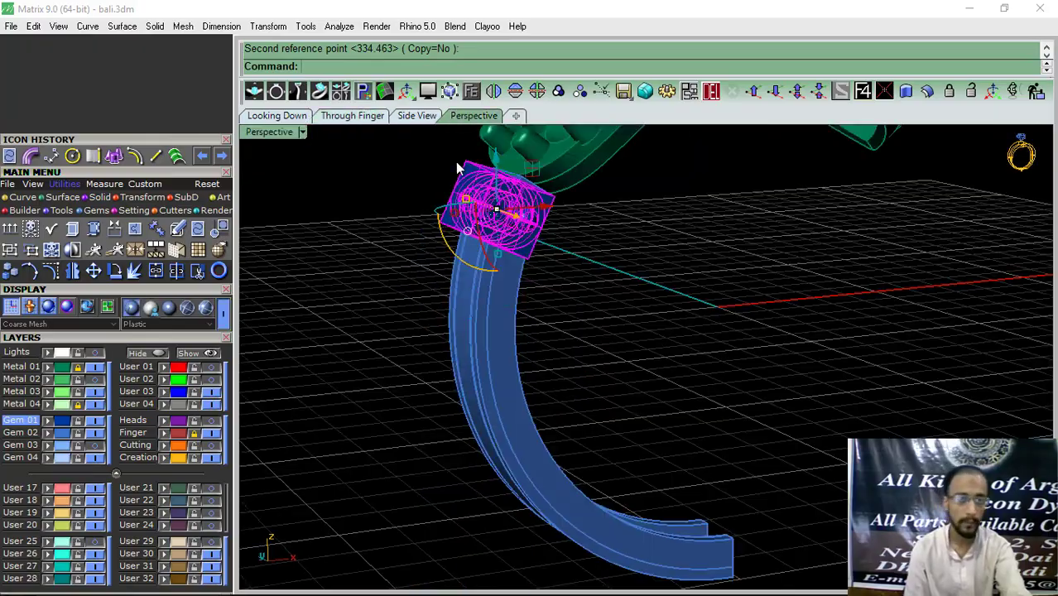
left_click(370, 302)
right_click_drag(371, 302, 462, 320)
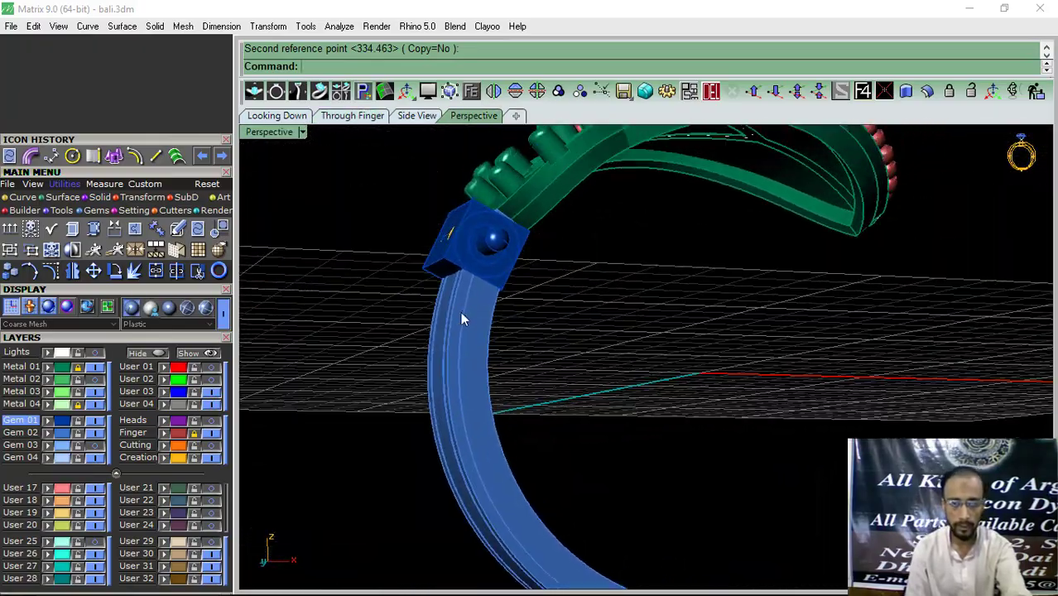
right_click_drag(489, 284, 559, 236)
scroll(480, 335, "up", 5)
left_click_drag(559, 235, 408, 124)
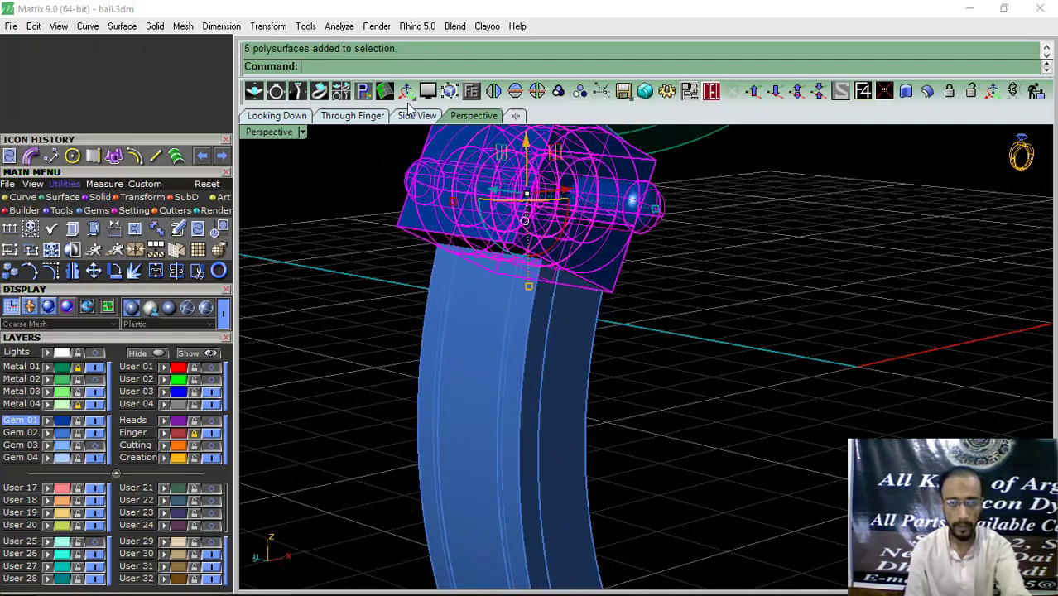
left_click(353, 116)
left_click(114, 271)
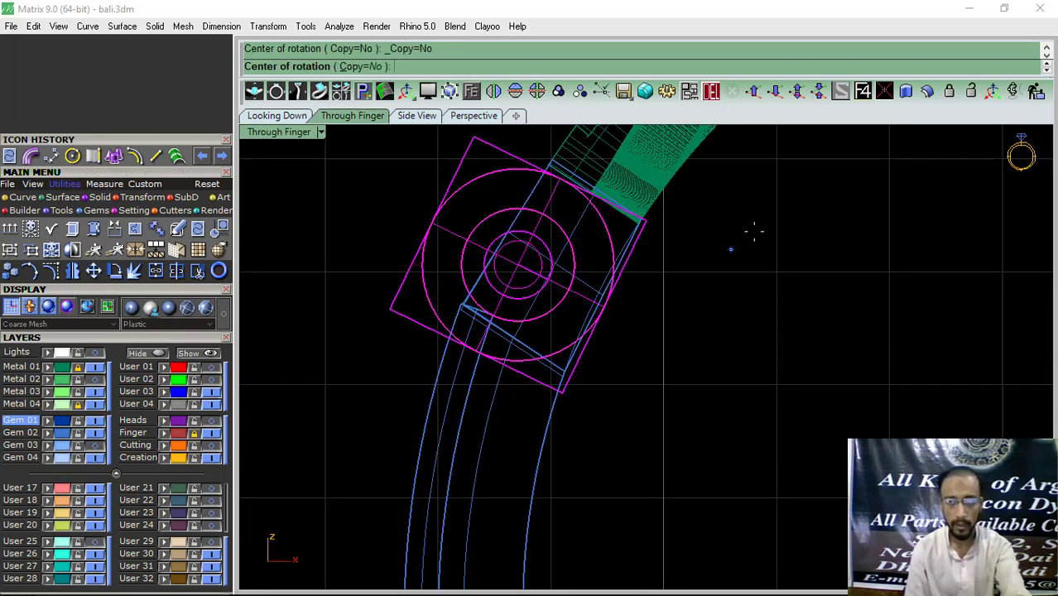
left_click(870, 95)
scroll(603, 234, "down", 4)
left_click(472, 206)
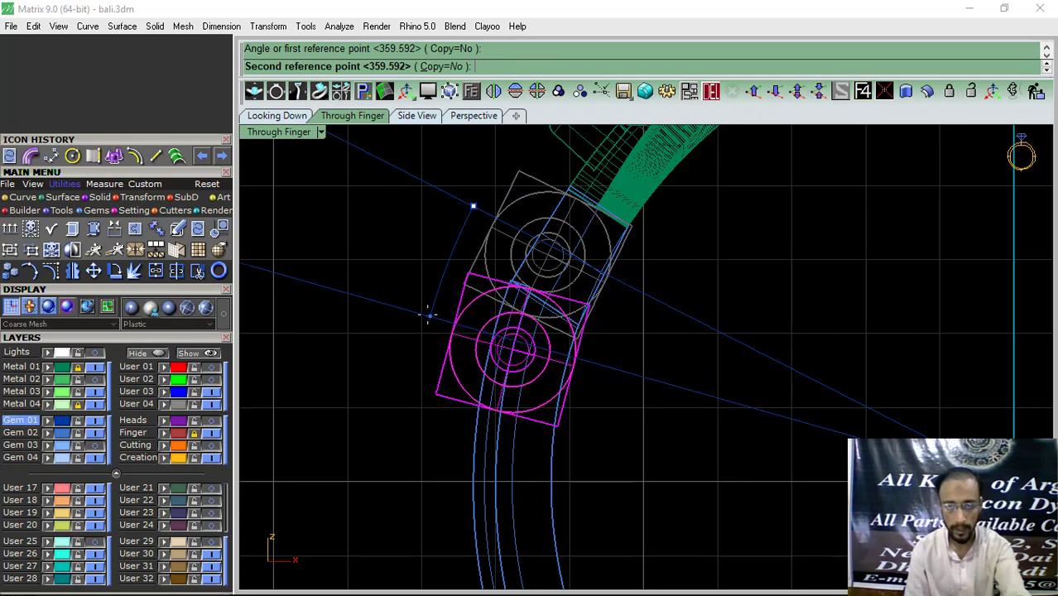
left_click(430, 313)
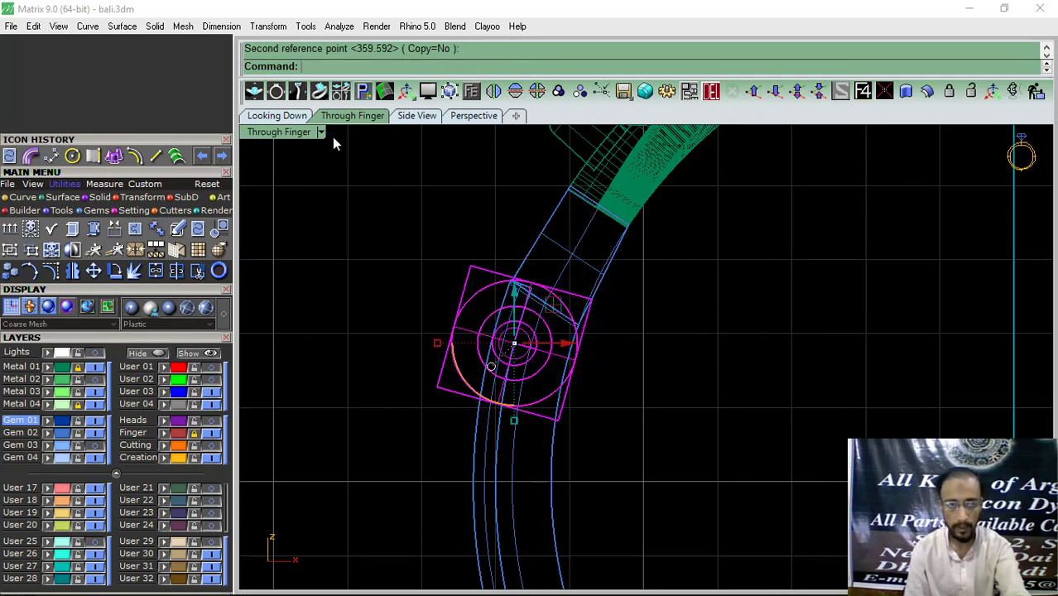
Step: Select the hinge group in the Perspective view and ungroup it
left_click(487, 122)
key("Escape")
left_click(437, 298)
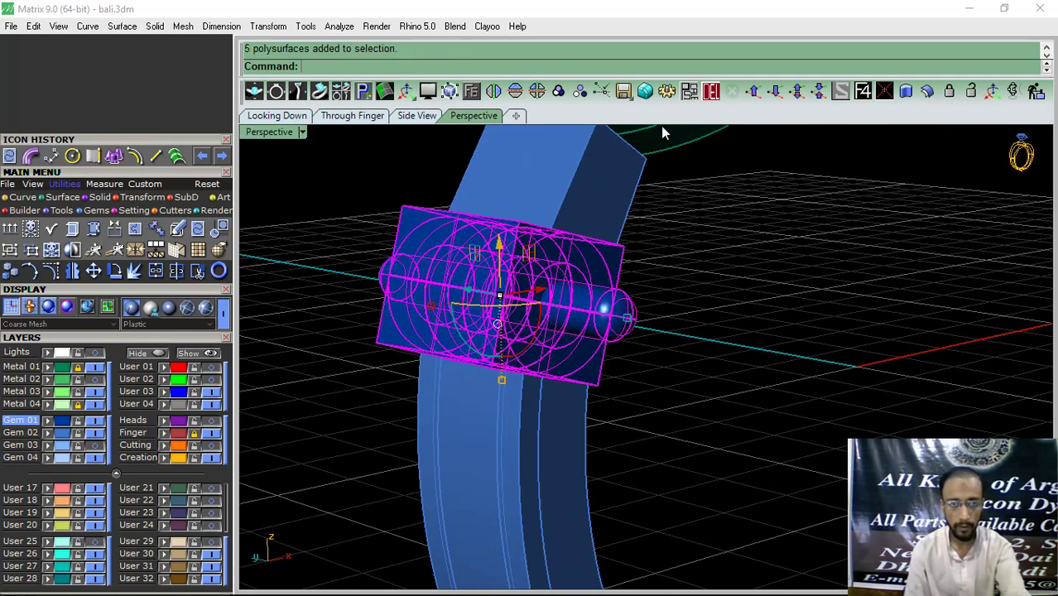
left_click(581, 90)
Step: Assign the middle hinge tube and the shank's upper end block to the Creation layer
right_click_drag(570, 353, 479, 310)
scroll(478, 309, "up", 2)
left_click(479, 303)
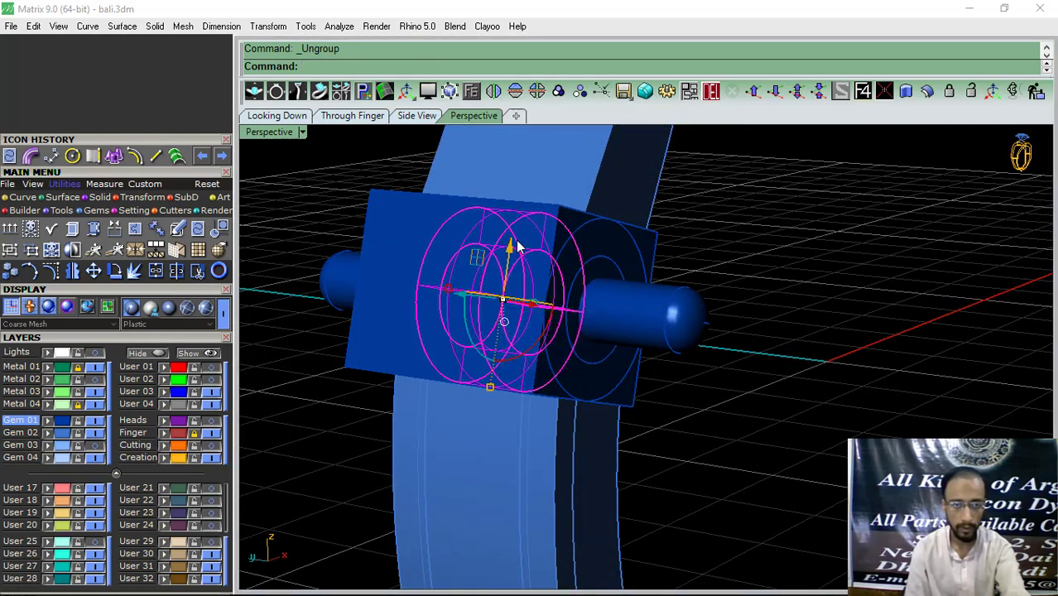
left_click(578, 187, "shift")
left_click(167, 458)
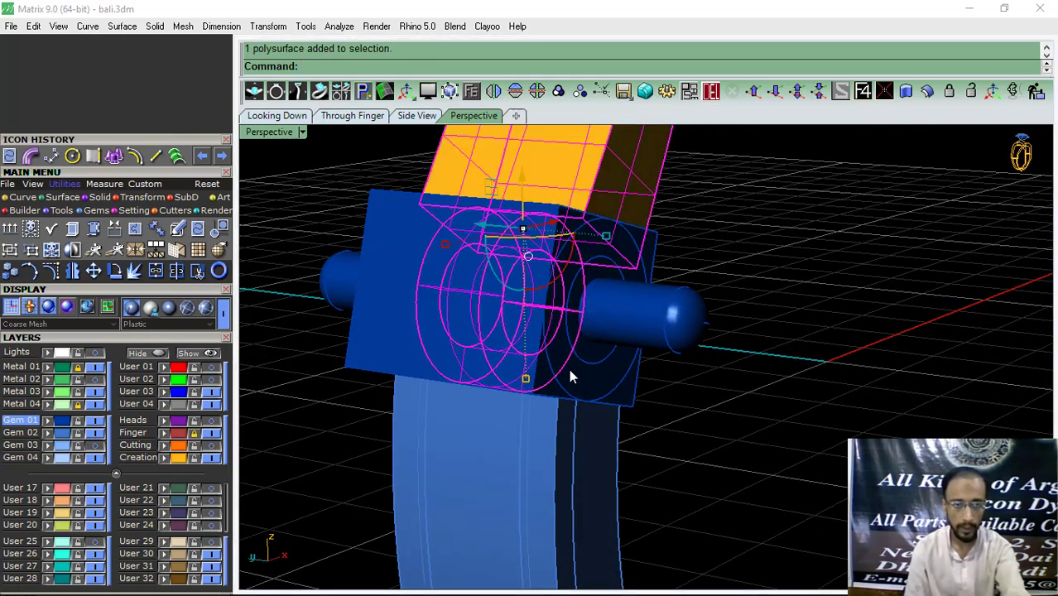
key("Escape")
Step: Assign the bounding box around the hinge tubes to the User 04 layer and hide that layer
scroll(668, 315, "down", 5)
right_click_drag(668, 317, 604, 374)
scroll(593, 352, "up", 2)
left_click(584, 352)
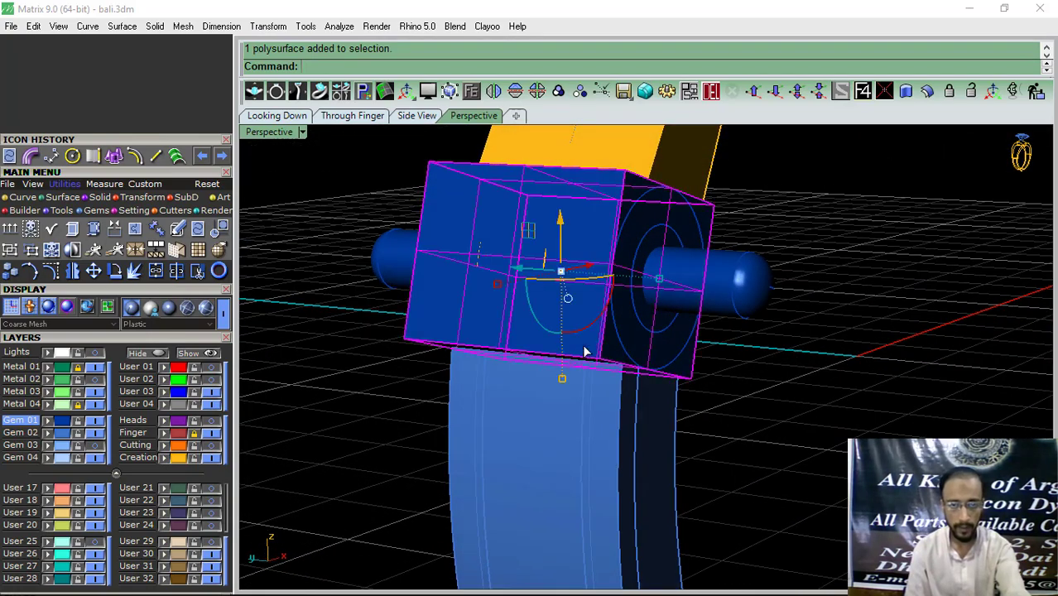
left_click(163, 404)
left_click(213, 406)
Step: Group the middle hinge tube with the upper end block
scroll(546, 319, "down", 4)
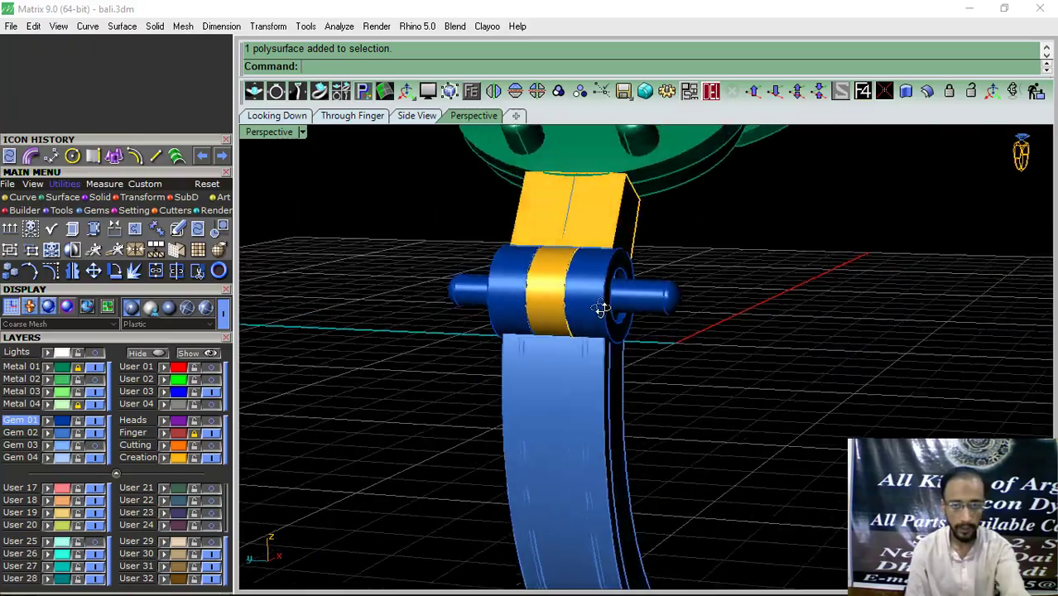
right_click_drag(602, 309, 538, 319)
scroll(540, 249, "up", 3)
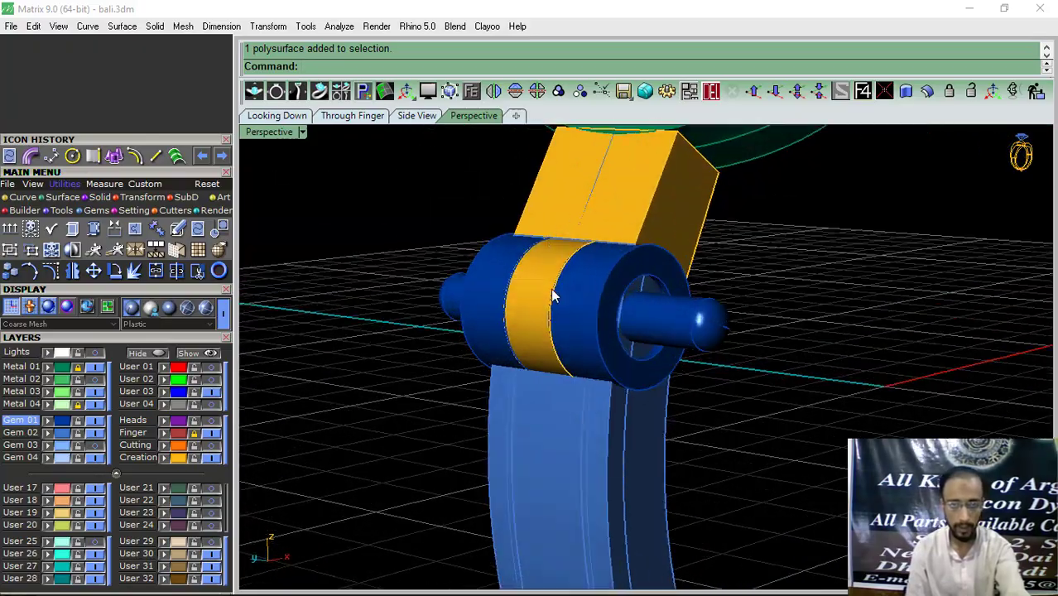
left_click(553, 295)
left_click(548, 209)
left_click(522, 310, "shift")
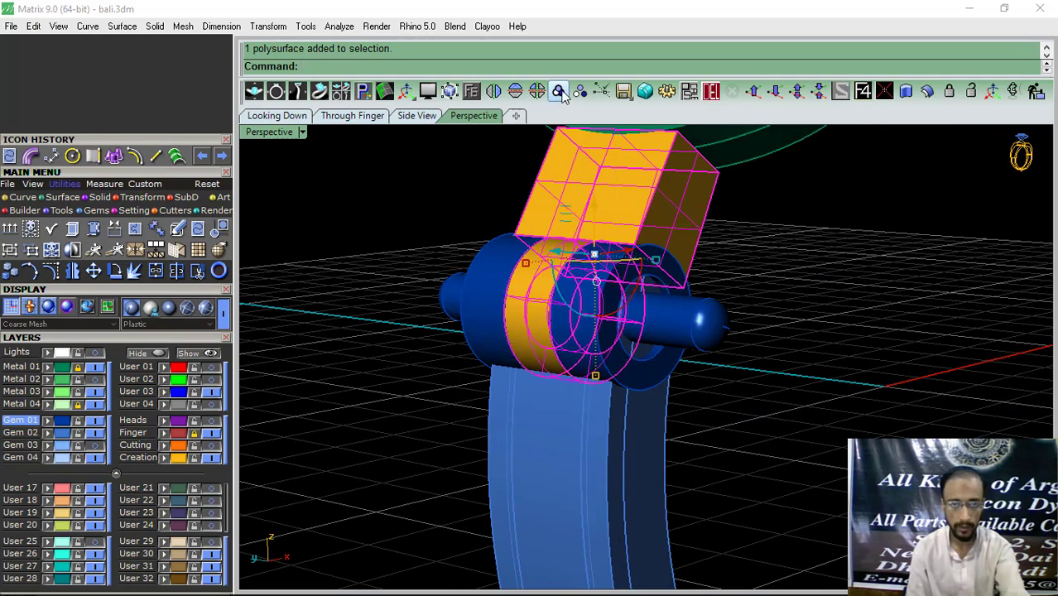
left_click(559, 91)
Step: Group the two outer hinge tubes with the lower shank and check the resulting selection
left_click(593, 356)
left_click(496, 338, "shift")
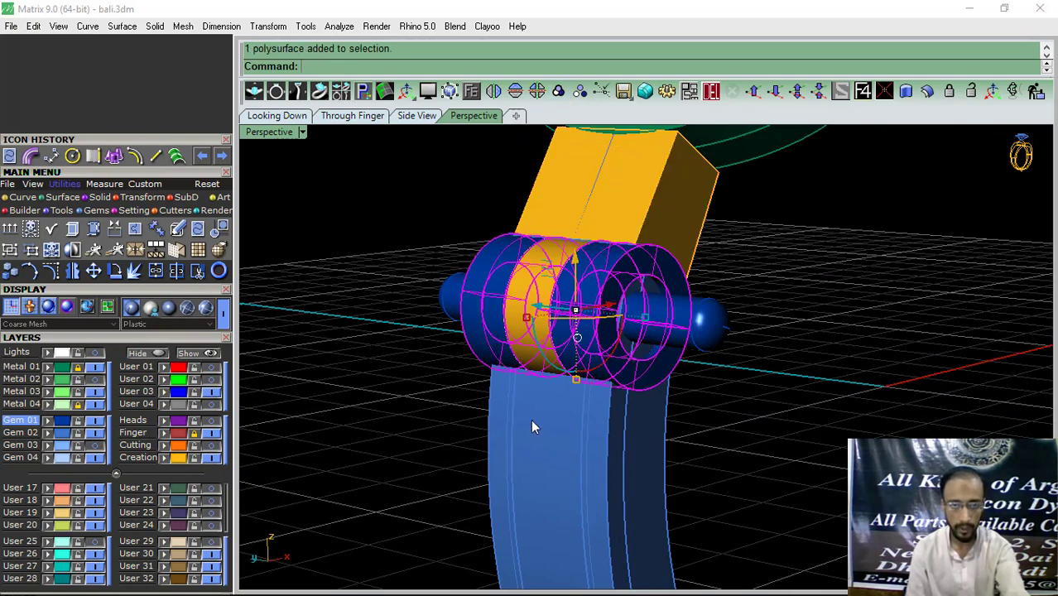
left_click(555, 432, "shift")
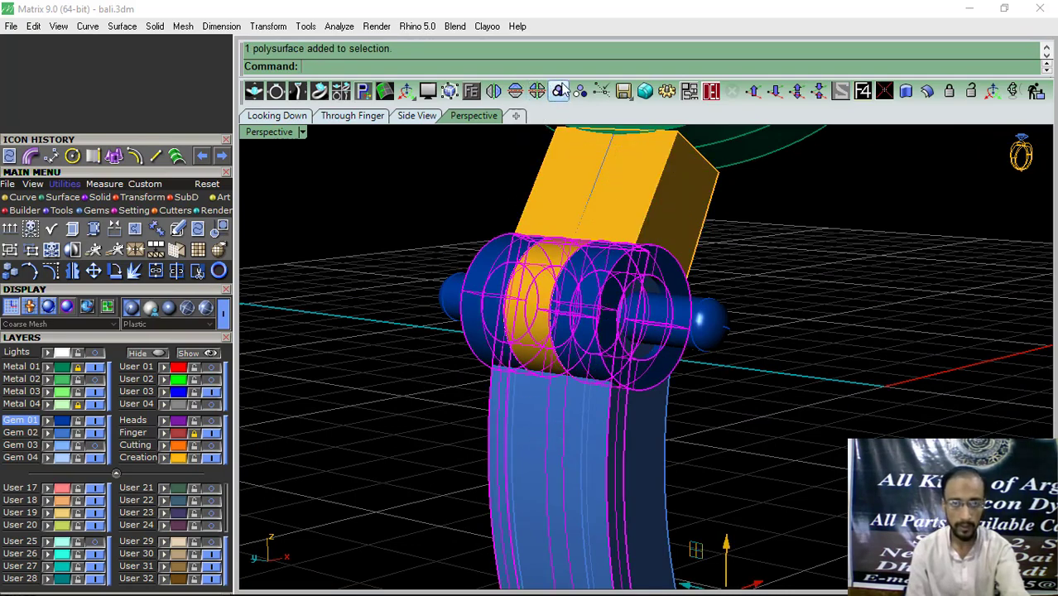
left_click(560, 91)
right_click_drag(634, 378, 553, 391)
left_click(553, 391)
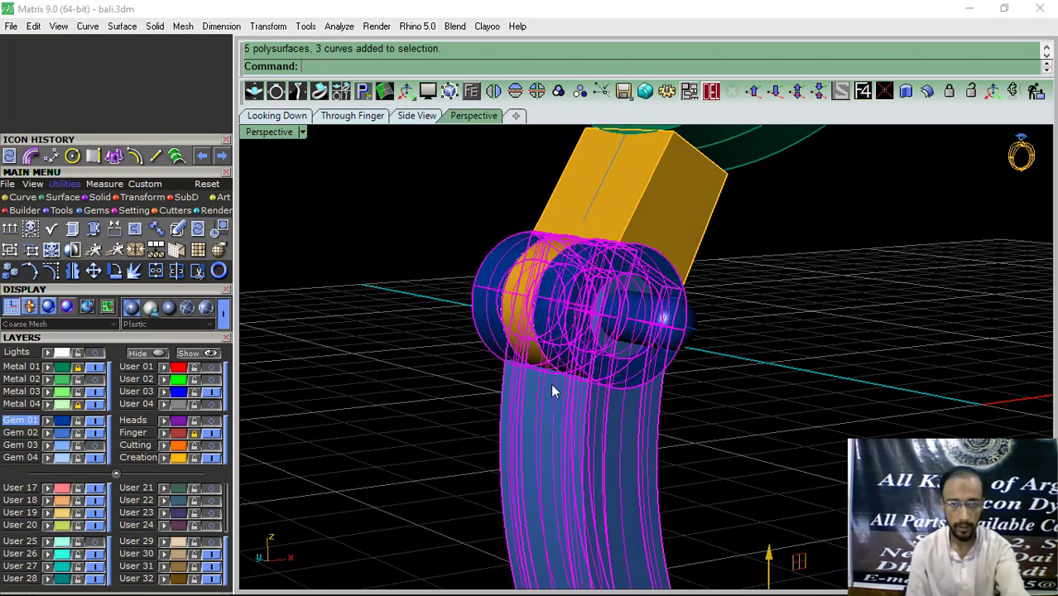
right_click(387, 385)
right_click_drag(386, 385, 418, 386)
left_click(212, 405)
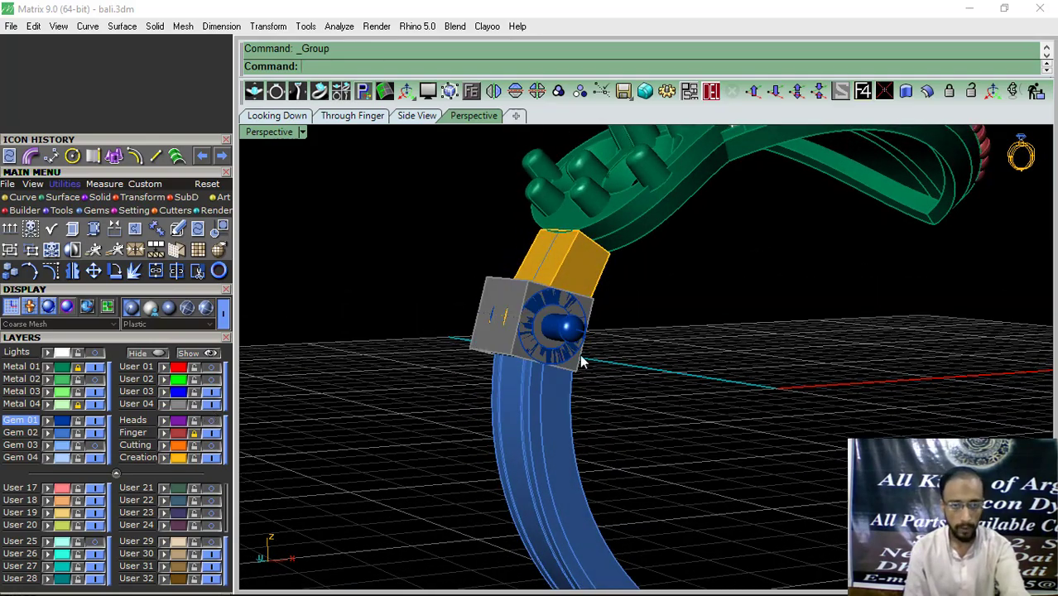
scroll(553, 382, "up", 8)
left_click(567, 428)
scroll(558, 389, "down", 4)
right_click_drag(555, 373, 579, 230)
left_click(579, 230, "shift")
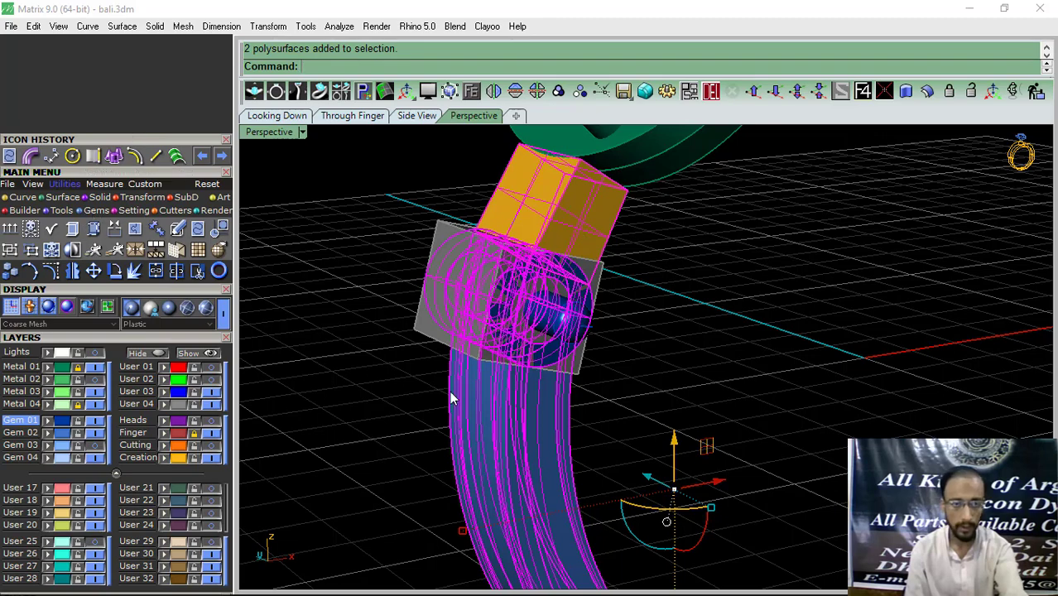
key("Escape")
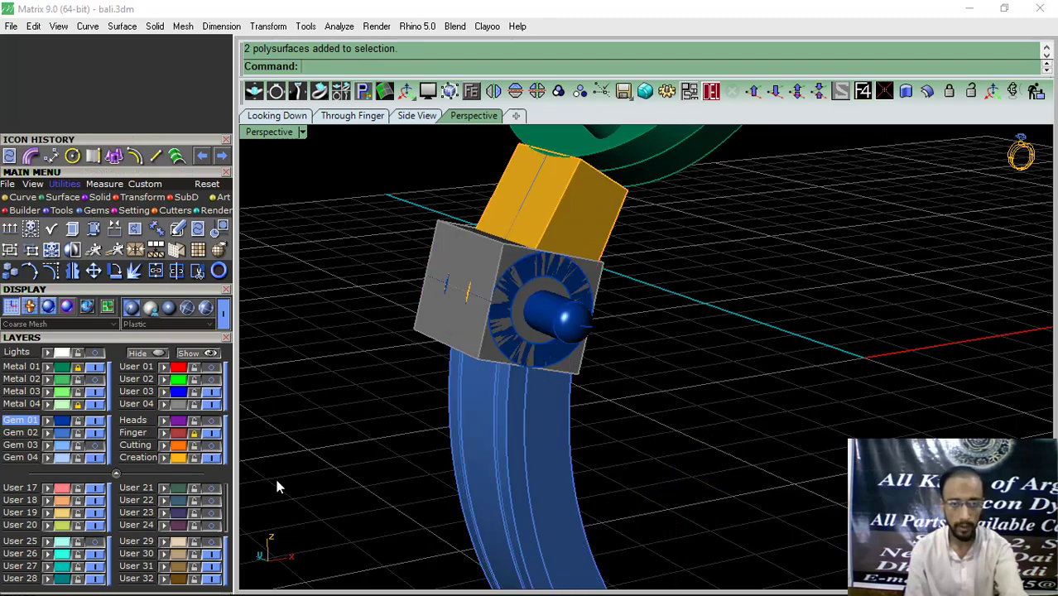
left_click(207, 405)
Step: Ungroup the outer tubes from the lower shank and the middle tube from the upper end block
left_click(499, 319)
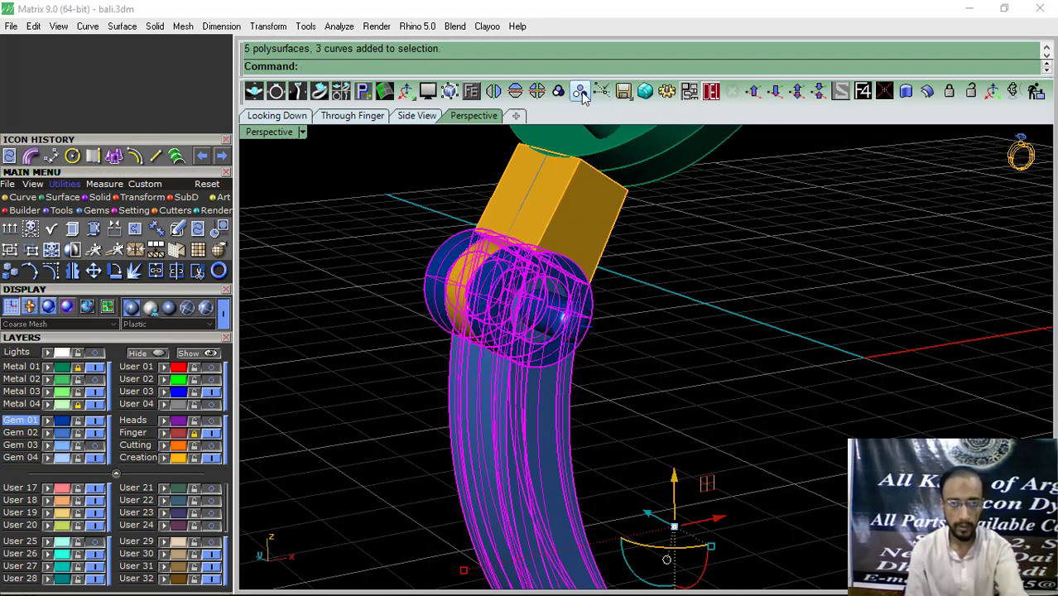
left_click(581, 94)
left_click(559, 233)
right_click(558, 232)
key("Escape")
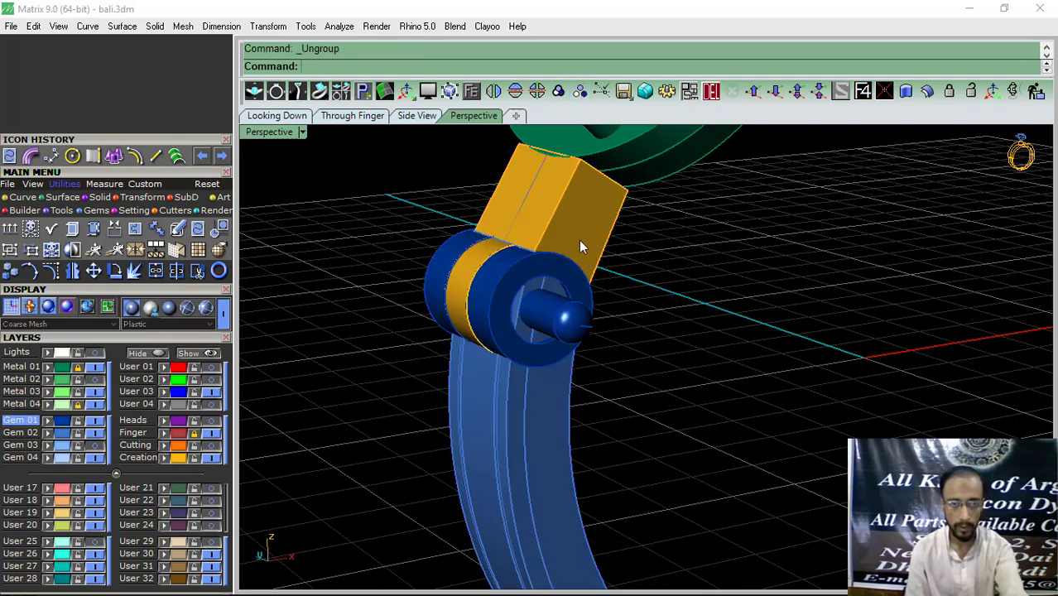
Step: Try to subtract the User 04 bounding box from the lower shank and the upper end block
left_click(579, 237)
left_click_drag(666, 471, 427, 487, "shift")
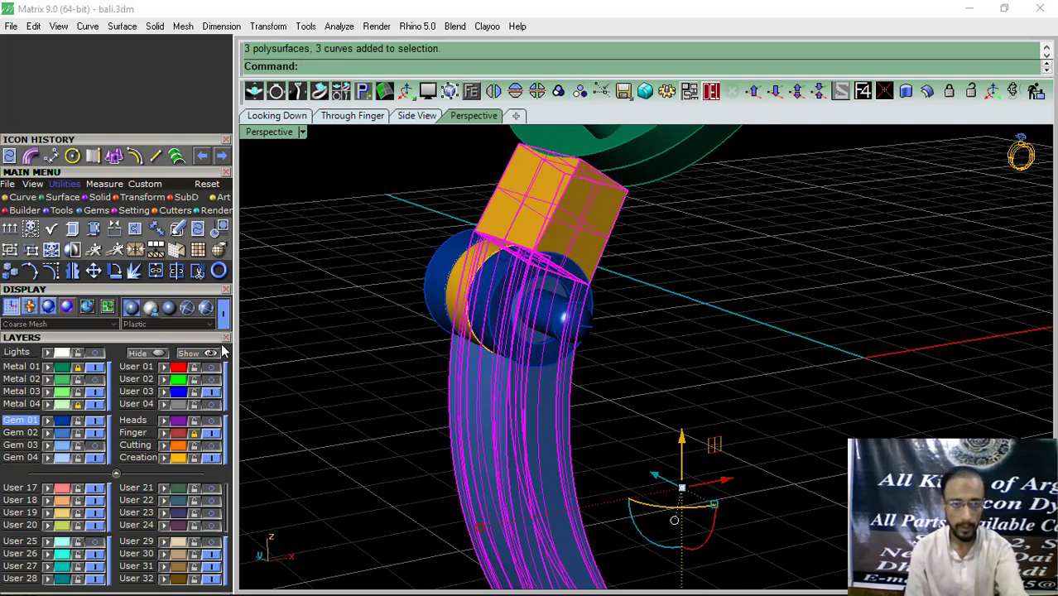
left_click(211, 418)
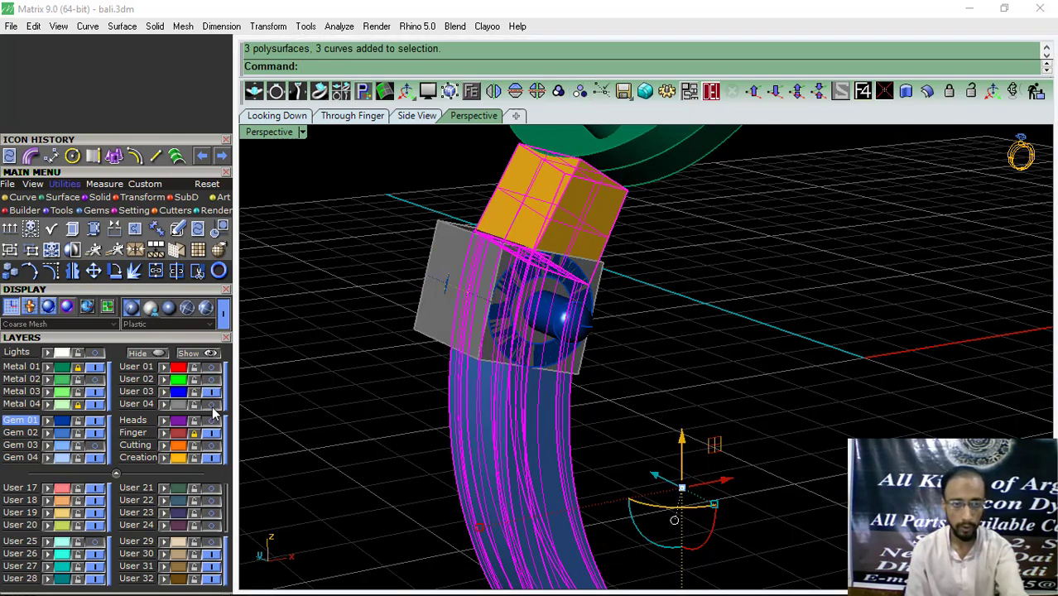
left_click(99, 199)
left_click(136, 250)
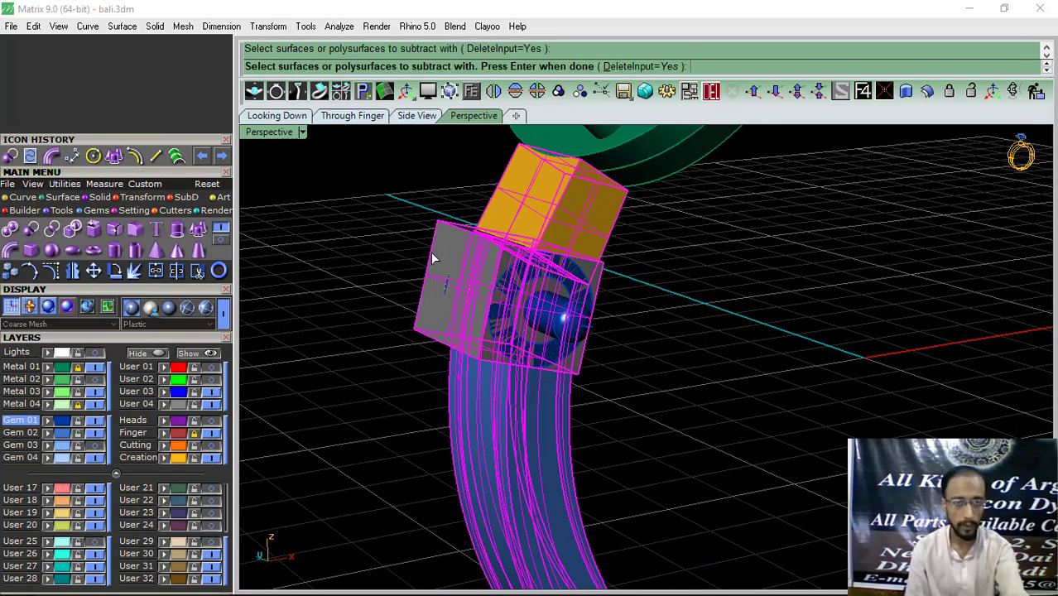
key("Return")
right_click_drag(620, 291, 698, 369)
key("Escape")
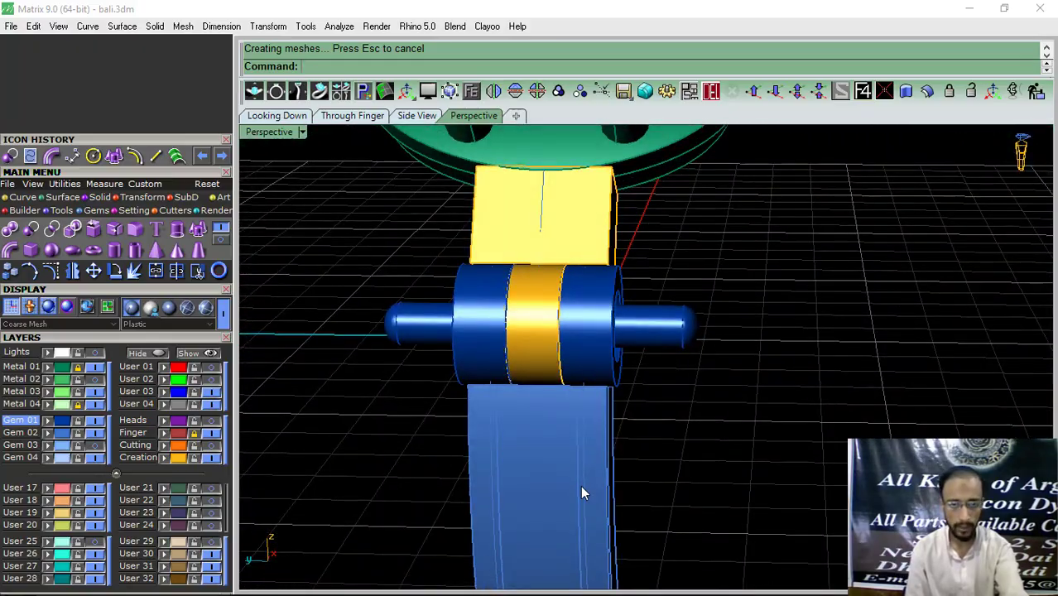
Step: Undo the bounding box subtraction and hide the User 04 layer again
right_click_drag(538, 240, 476, 274)
key("ctrl+z")
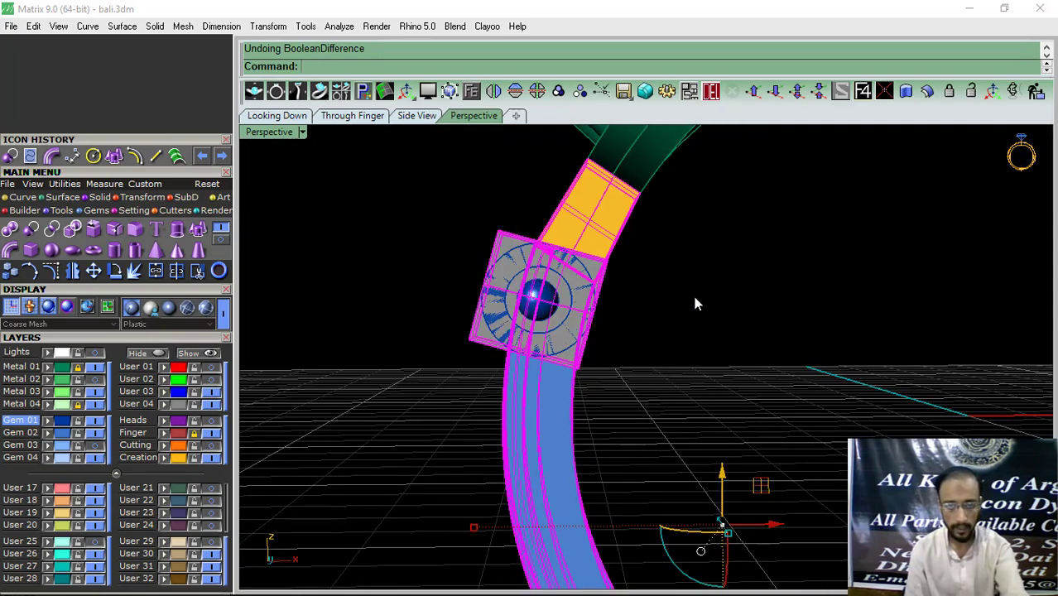
left_click(212, 405)
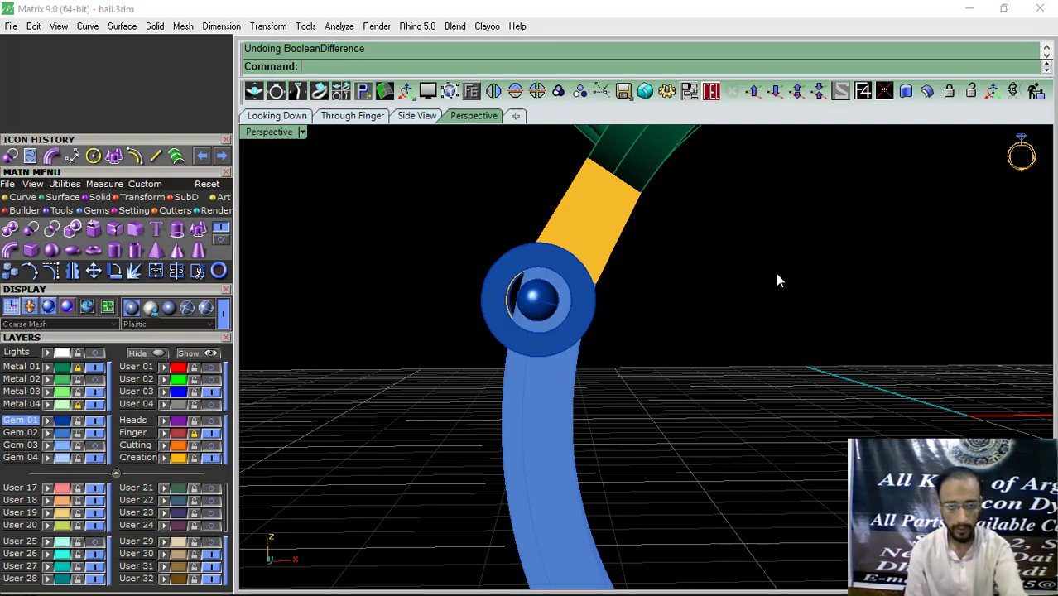
Step: Duplicate the circular inner edge of the outer hinge tube's hole as a curve
right_click_drag(660, 313, 393, 258)
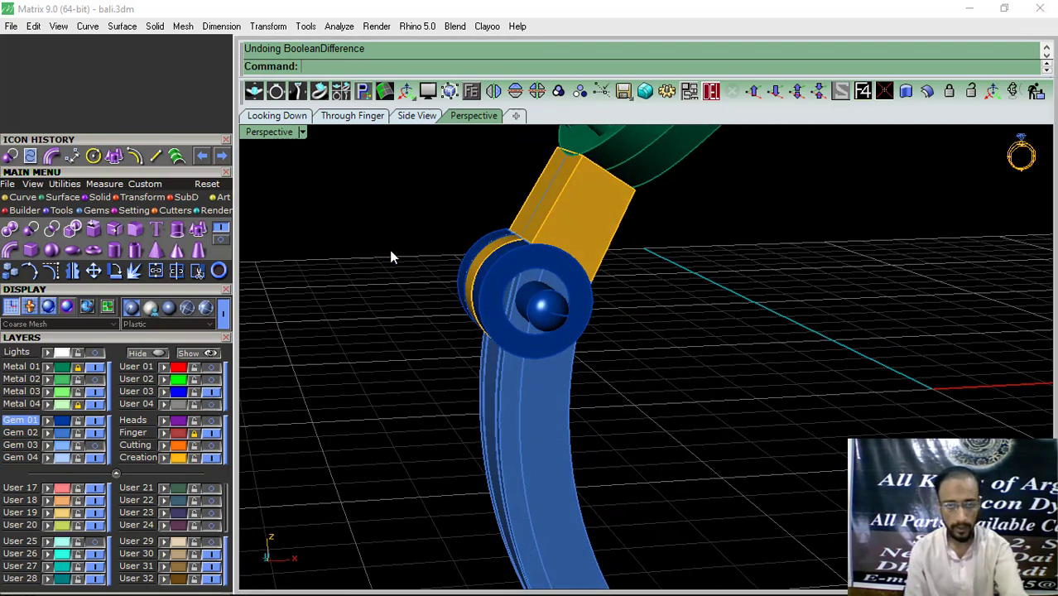
left_click(16, 200)
left_click(221, 242)
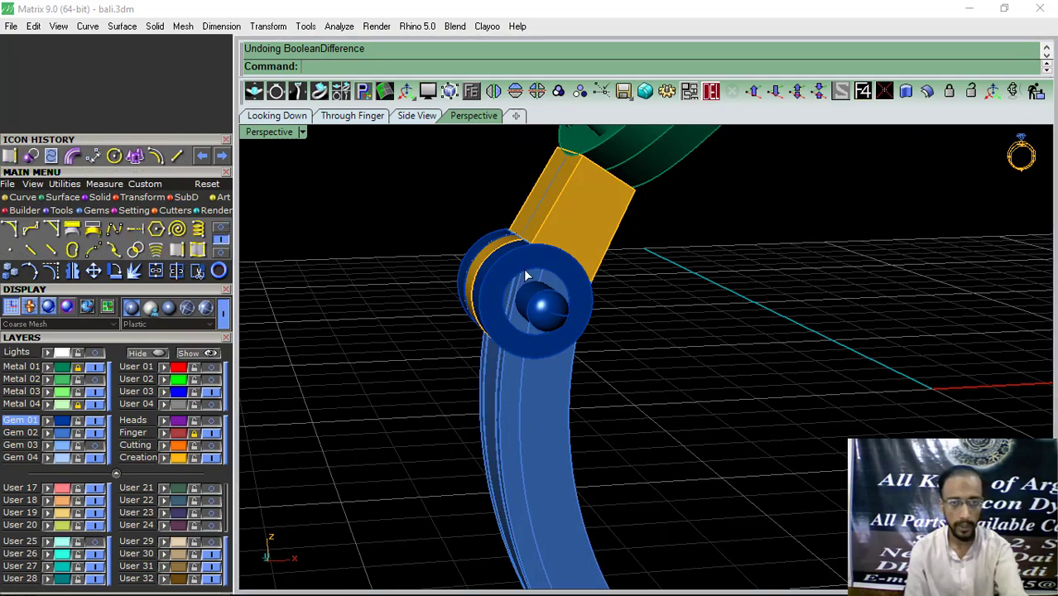
scroll(503, 305, "up", 3)
left_click(500, 304)
scroll(501, 301, "down", 5)
right_click_drag(501, 302, 639, 351)
right_click(645, 295)
Step: Extrude the duplicated circle to both sides into a solid cylinder passing well beyond both ends of the hinge
left_click(101, 199)
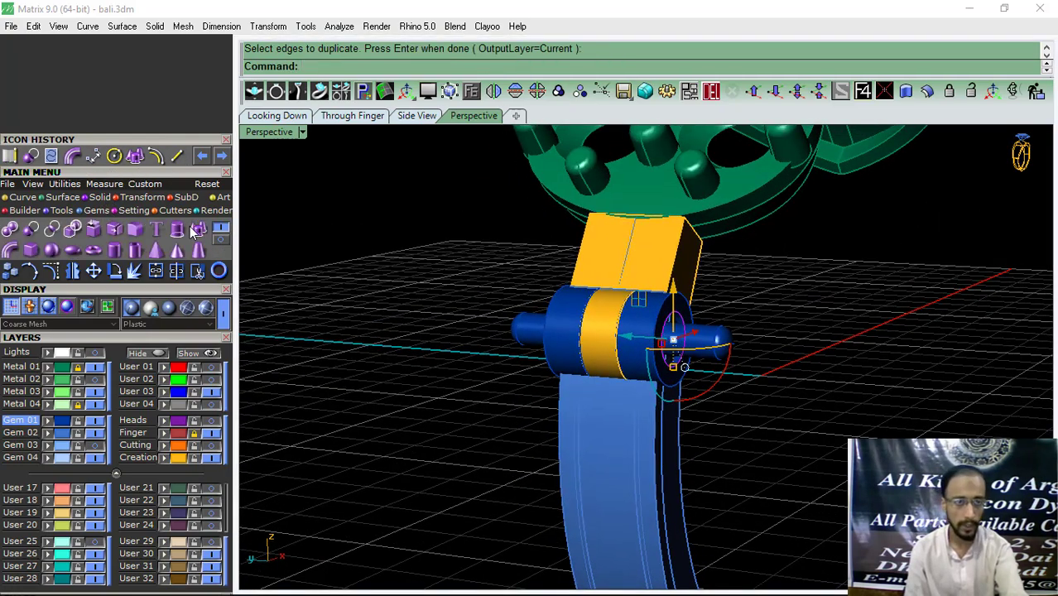
left_click(176, 240)
left_click(392, 204)
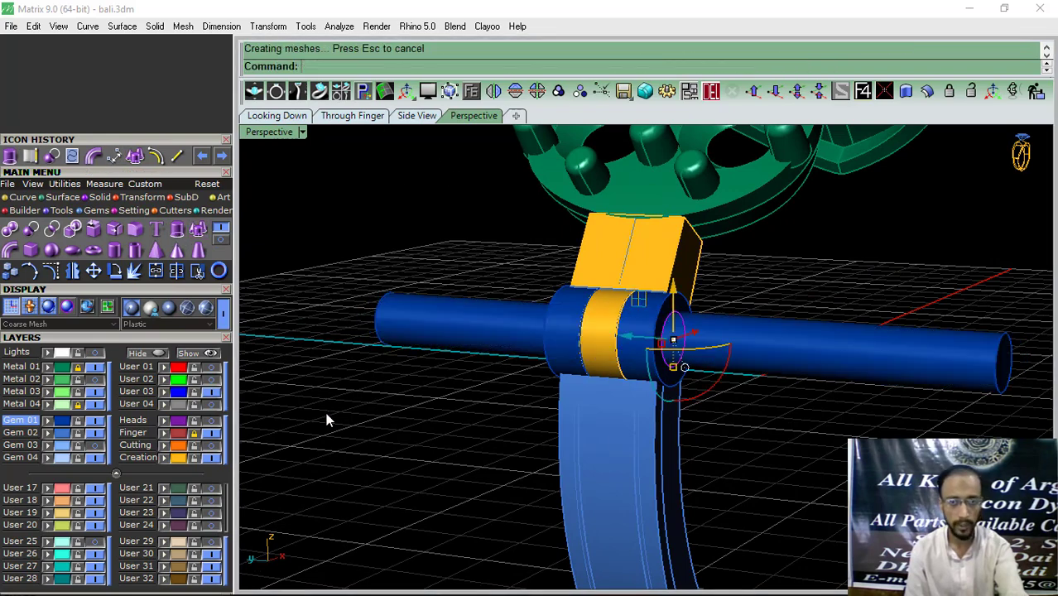
Step: Subtract the long cylinder from the lower shank and the upper end block with a Boolean difference
right_click_drag(326, 418, 630, 411)
left_click_drag(367, 472, 354, 491)
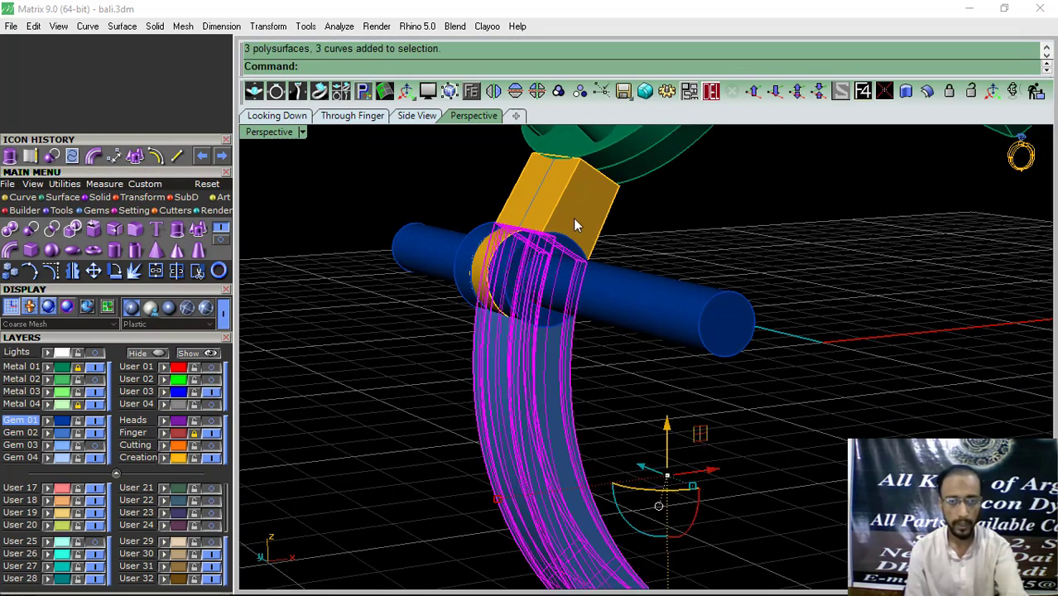
left_click(574, 217, "shift")
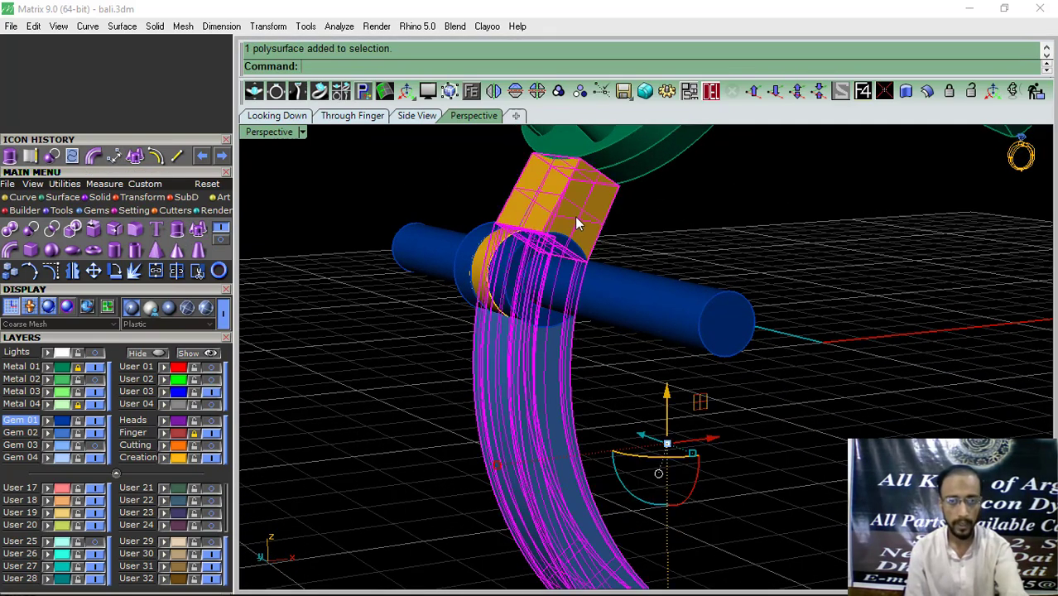
left_click(31, 231)
left_click(667, 307)
key("Return")
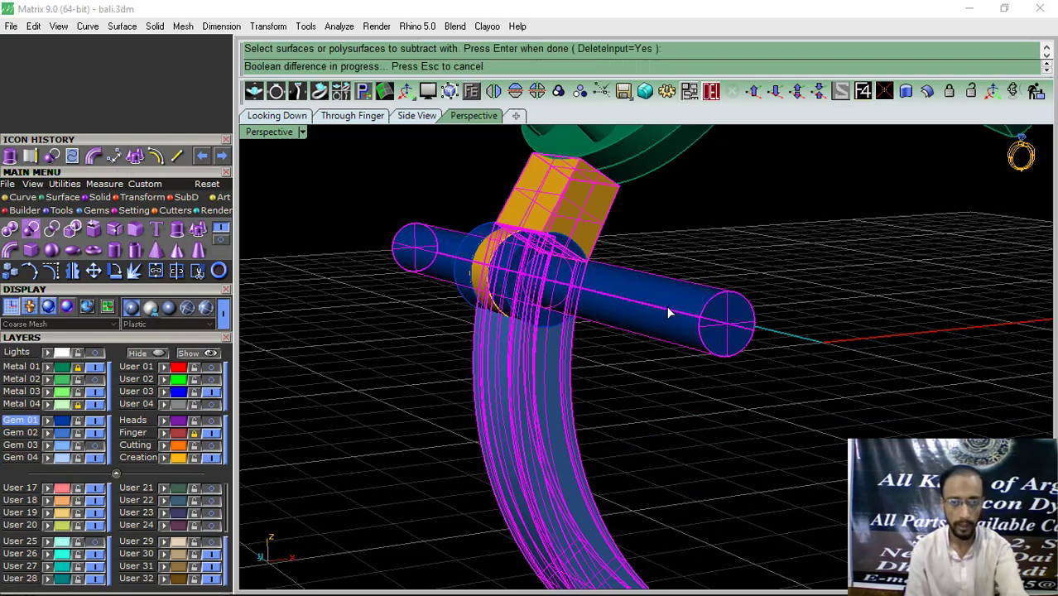
Step: Remove the leftover guide curve that runs along the shank and crosses the hinge tube
mouse_move(717, 303)
right_mouse_down()
mouse_move(659, 307)
mouse_move(611, 286)
mouse_move(704, 297)
right_mouse_up()
scroll(515, 274, "up", 6)
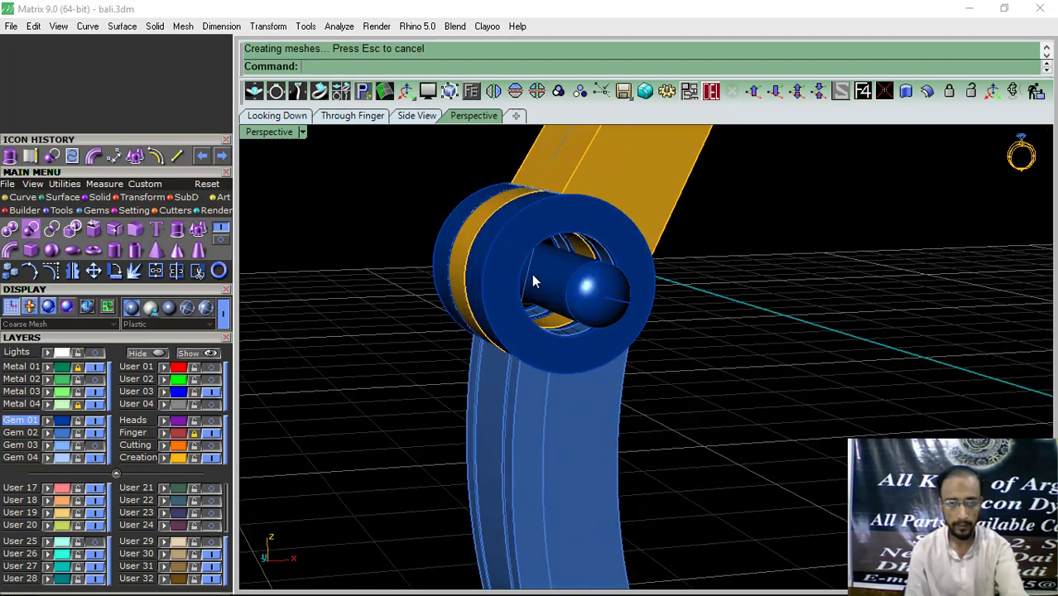
left_click(530, 282)
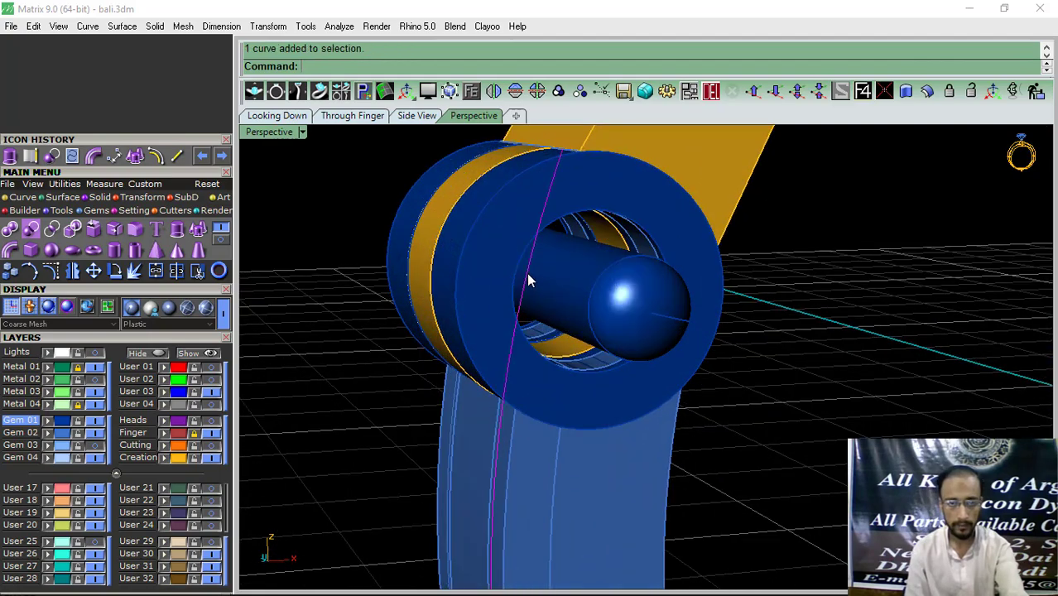
left_click(714, 93)
Step: Assign the two outer hinge tubes to the Gem 02 layer and hide that layer
scroll(551, 253, "down", 7)
right_click_drag(551, 253, 576, 295)
scroll(506, 281, "up", 5)
left_click(506, 282)
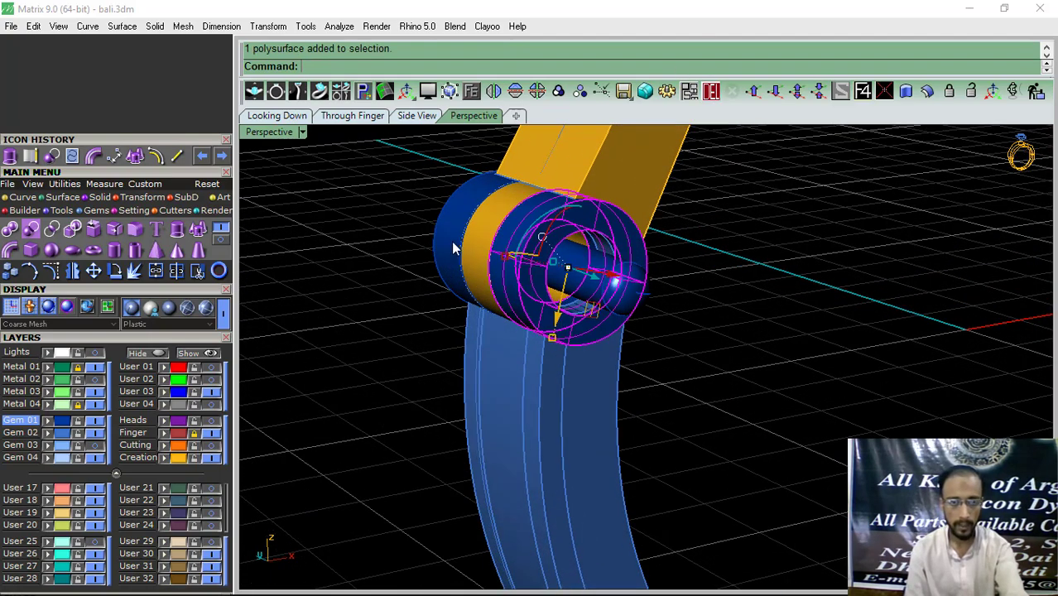
left_click(453, 249, "shift")
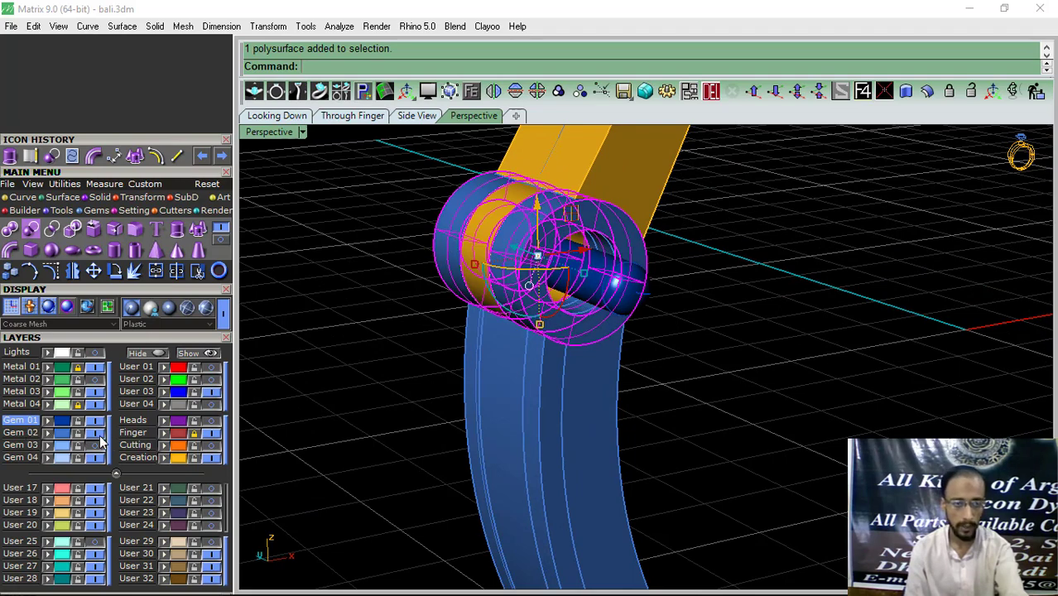
left_click(95, 432)
Step: Group the middle hinge tube with the upper end block while the shank is hidden
right_click_drag(524, 291, 576, 270)
left_click(576, 270)
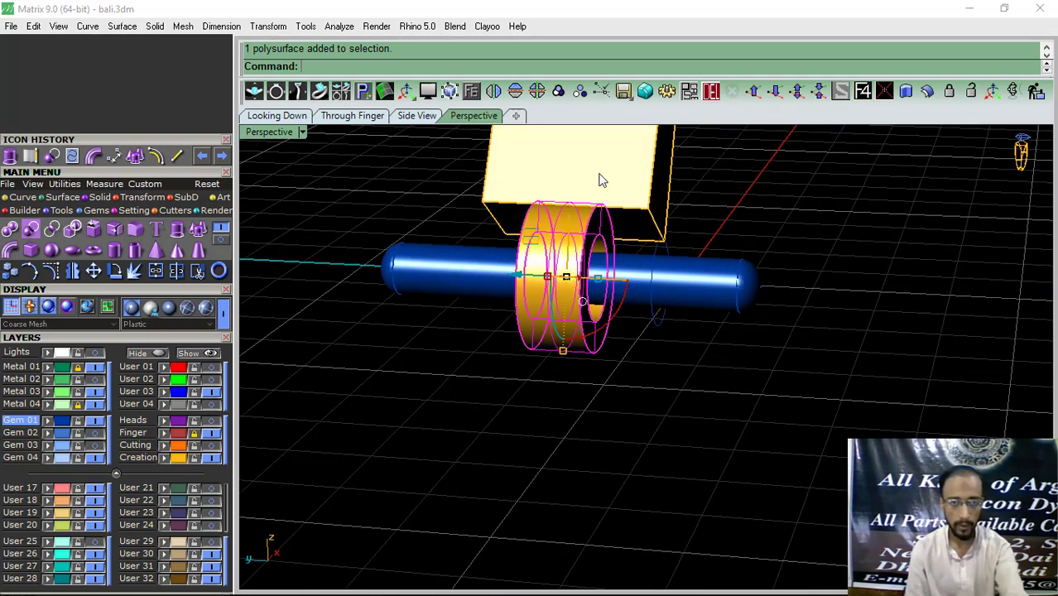
left_click(599, 173, "shift")
left_click(559, 92)
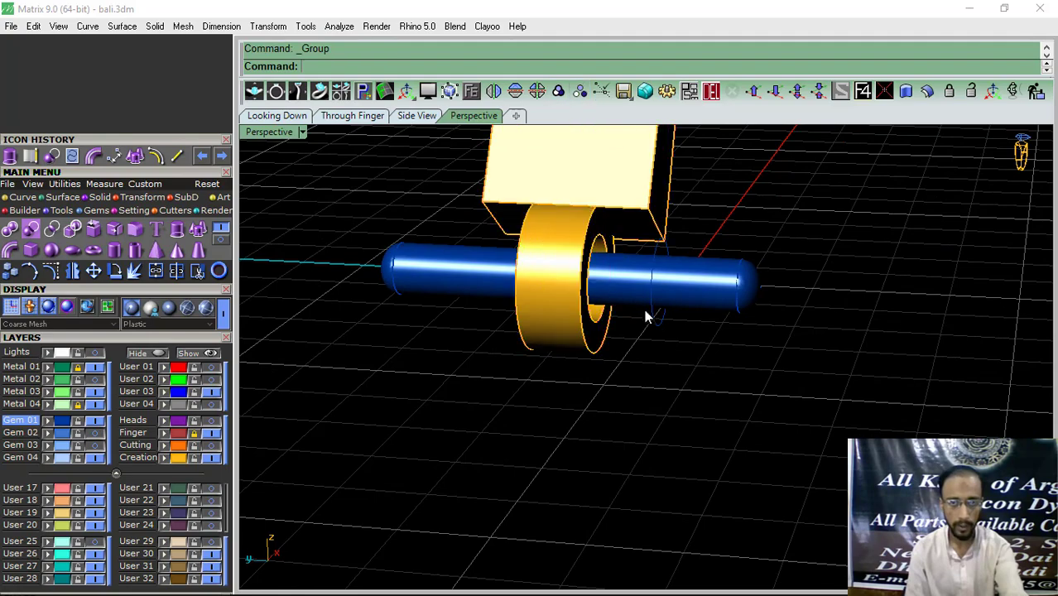
Step: Remove the leftover circle around the hinge pin and put the pin on the hidden User 30 layer
left_click(716, 265)
left_click(711, 91)
right_click_drag(728, 249, 637, 335)
left_click(637, 334)
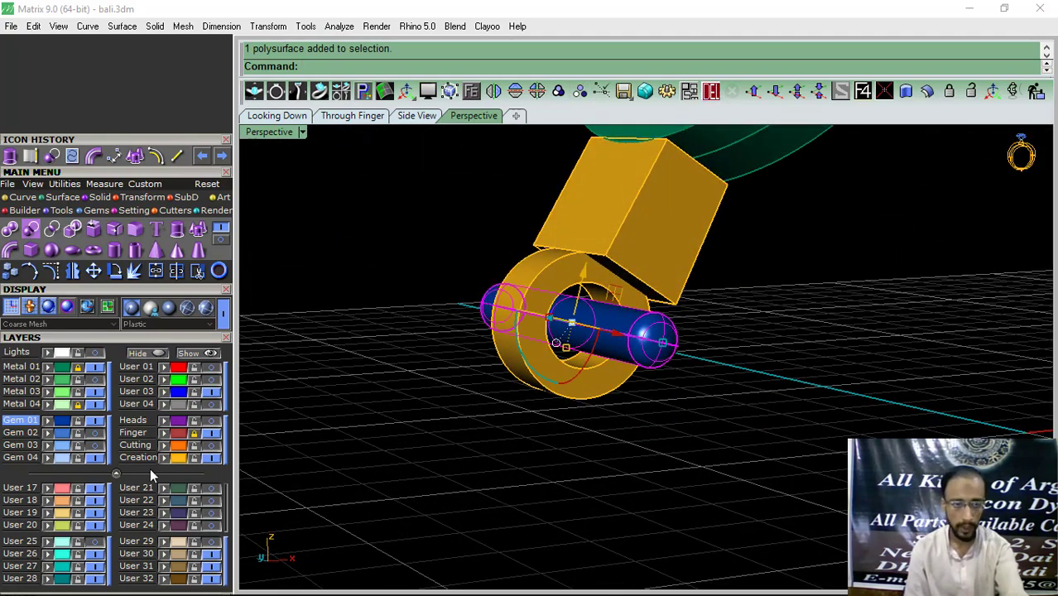
left_click(165, 554)
left_click(213, 554)
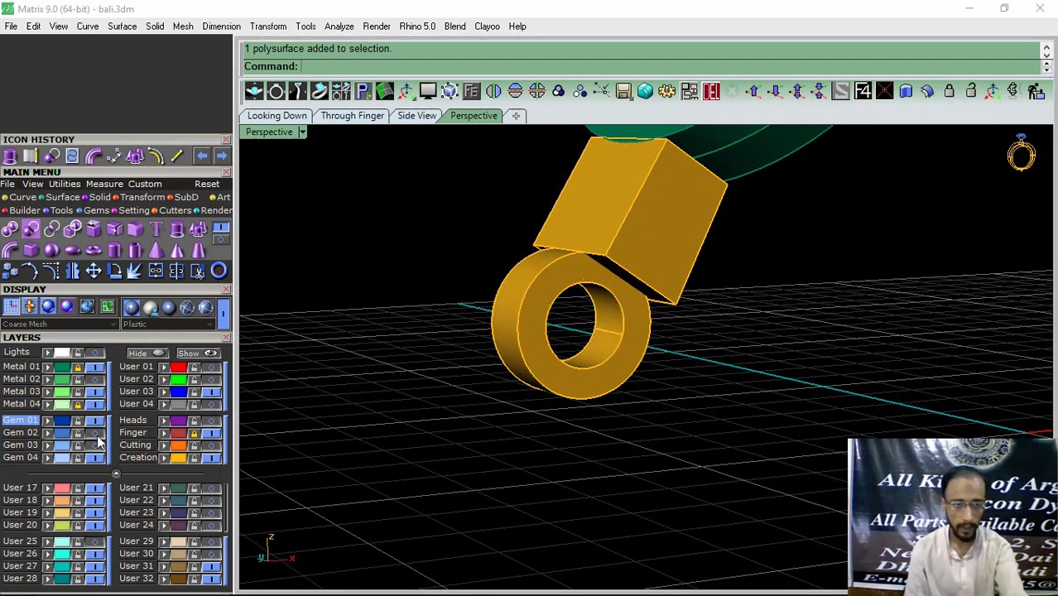
Step: Show the Gem 02 layer and examine the open hinge bore and the joints between tubes, shank and end block
left_click(96, 433)
right_click_drag(857, 392, 674, 351)
right_click_drag(617, 331, 566, 348)
scroll(566, 347, "up", 4)
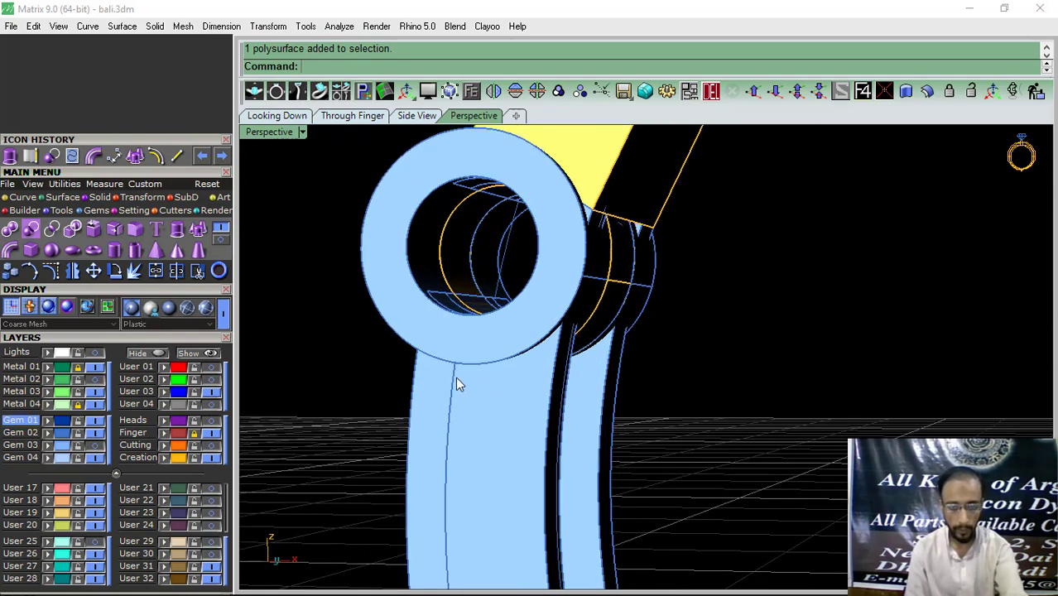
right_click_drag(456, 378, 443, 338)
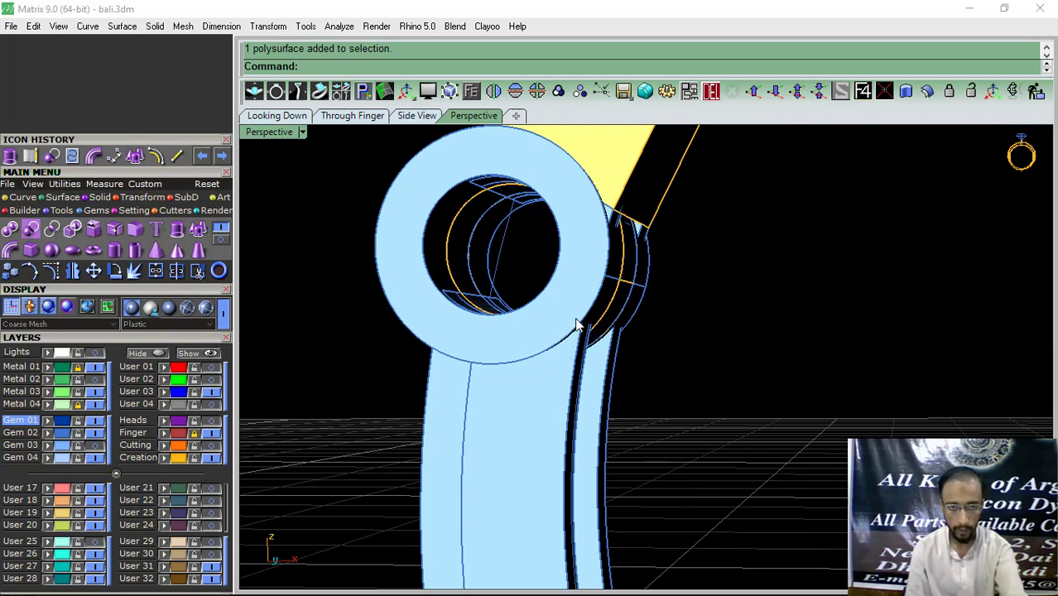
scroll(569, 290, "down", 6)
mouse_move(570, 291)
right_mouse_down()
mouse_move(571, 310)
mouse_move(593, 312)
mouse_move(572, 309)
mouse_move(582, 308)
right_mouse_up()
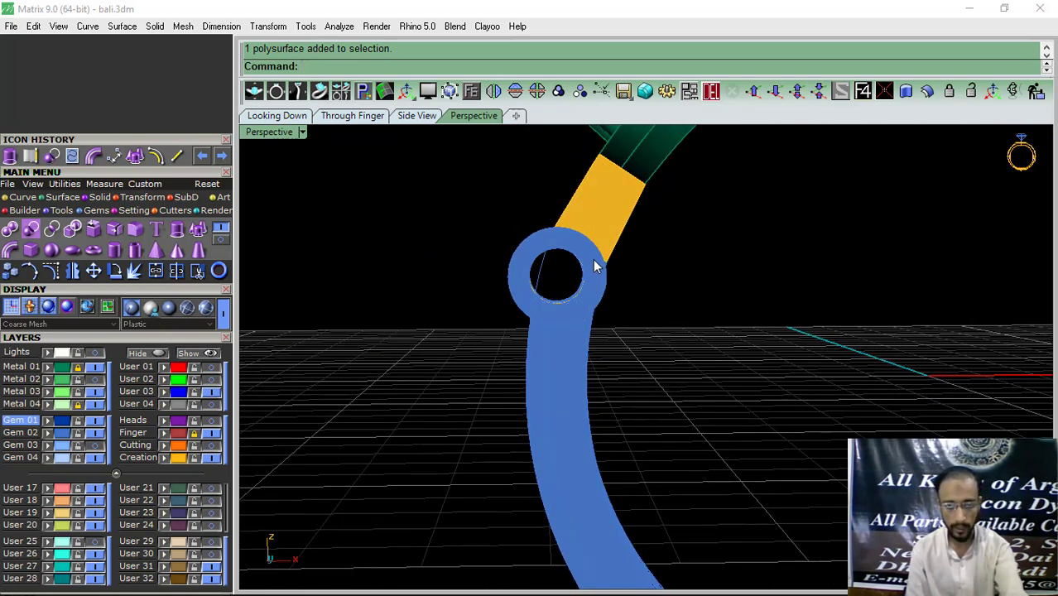
scroll(596, 266, "up", 5)
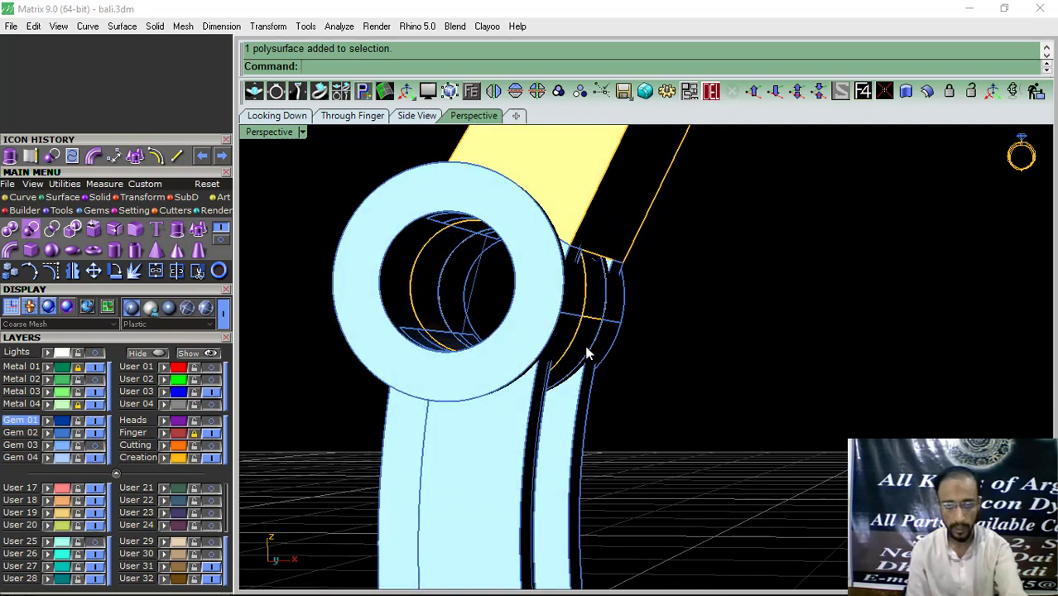
scroll(568, 291, "down", 6)
mouse_move(567, 307)
right_mouse_down()
mouse_move(597, 317)
mouse_move(557, 284)
mouse_move(584, 278)
mouse_move(575, 284)
mouse_move(735, 278)
mouse_move(797, 309)
right_mouse_up()
left_click_drag(696, 323, 693, 326)
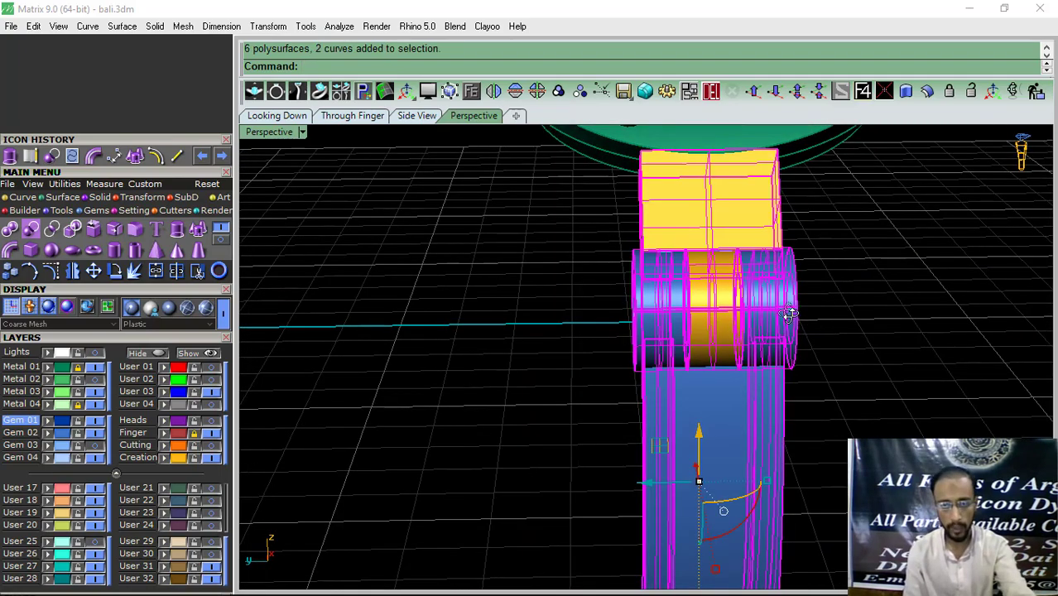
right_click_drag(789, 313, 650, 301)
left_click(731, 425)
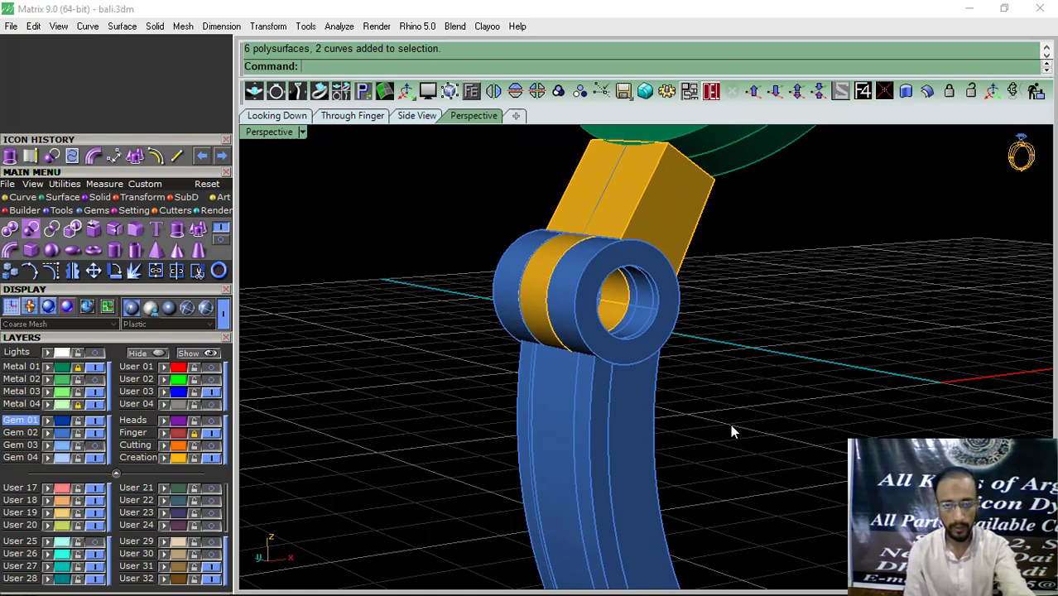
Step: Ungroup the middle hinge tube from the upper end block
left_click(590, 338)
left_click(602, 234)
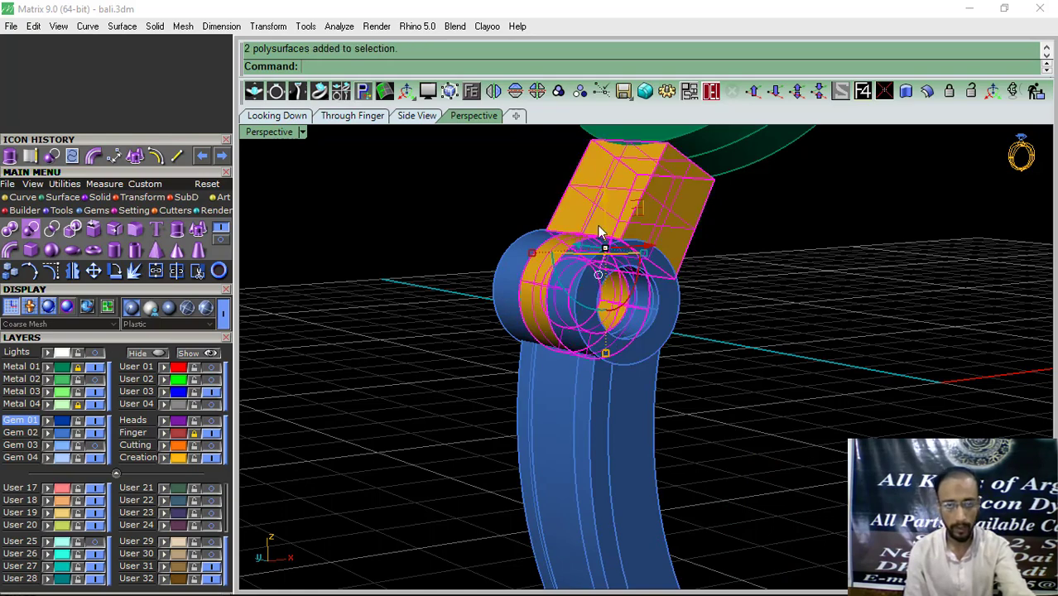
left_click(431, 254)
scroll(502, 296, "up", 2)
left_click(518, 297)
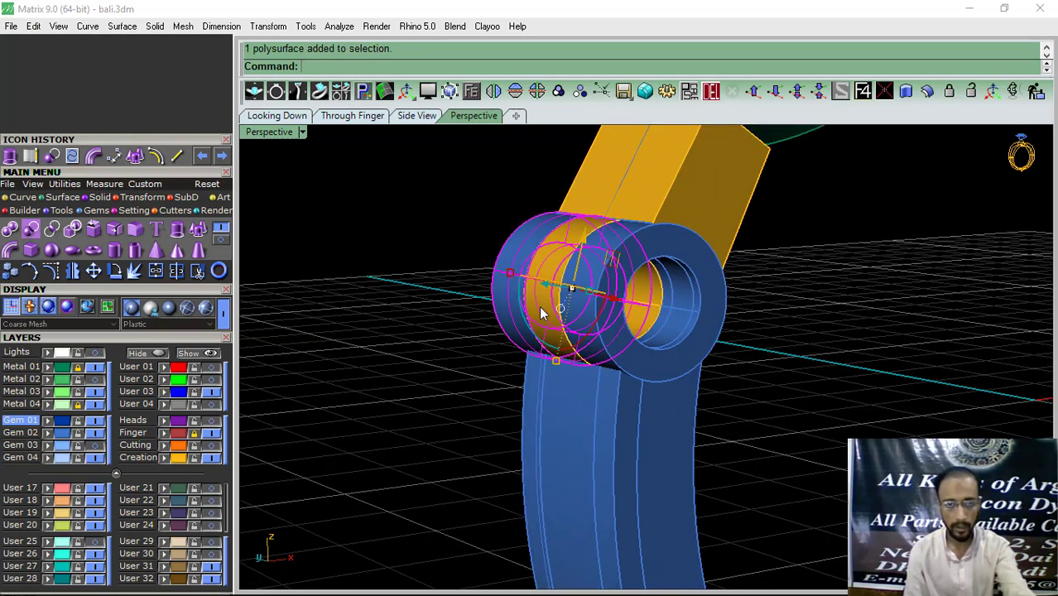
left_click(543, 309, "shift")
left_click(580, 91)
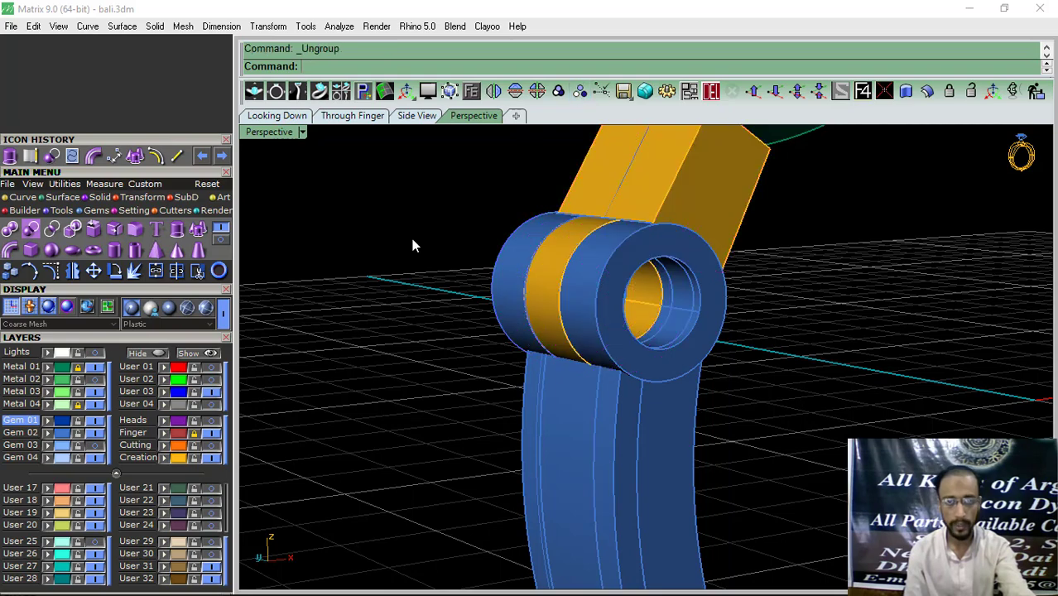
Step: Try to shift the three hinge tubes slightly across the shank in the Through Finger view, using a realigned gumball
right_click_drag(410, 235, 599, 332)
left_click(600, 332)
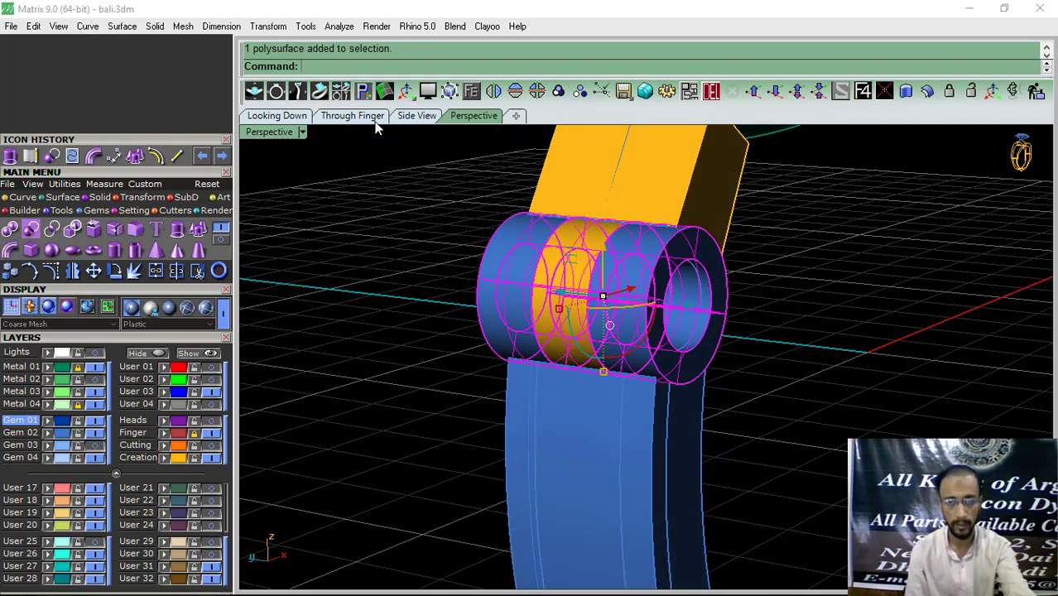
left_click(373, 117)
scroll(493, 348, "up", 6)
left_click_drag(499, 392, 579, 397, "ctrl")
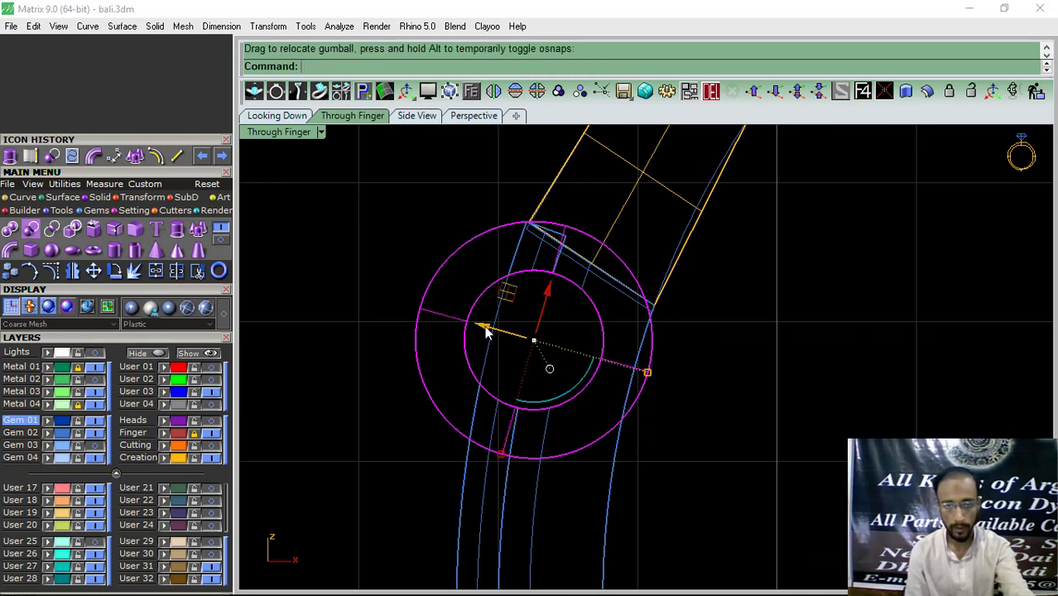
left_click_drag(484, 334, 495, 331)
Step: Return to the Perspective view and undo the shift of the three hinge tubes
left_click(474, 116)
left_click(329, 234)
mouse_move(696, 372)
right_mouse_down()
mouse_move(609, 371)
mouse_move(581, 359)
mouse_move(618, 364)
right_mouse_up()
key("ctrl+z")
left_click(827, 336)
Step: Group the middle hinge tube with the upper end block again and check that they select together
right_click_drag(747, 359, 709, 341)
right_click_drag(528, 323, 501, 312)
scroll(500, 312, "up", 2)
left_click(501, 312)
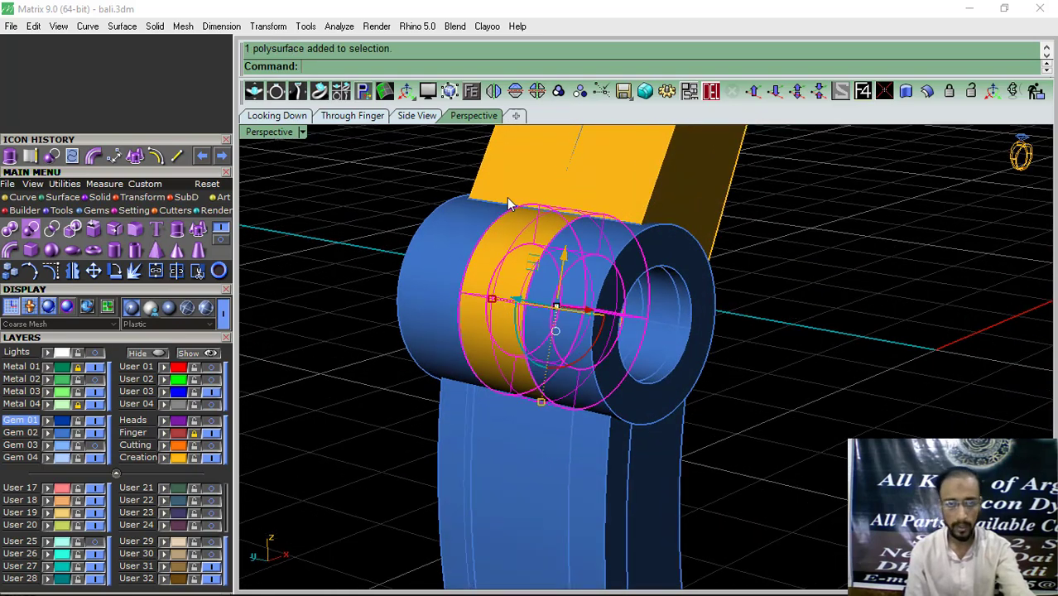
left_click(507, 198, "shift")
left_click(560, 91)
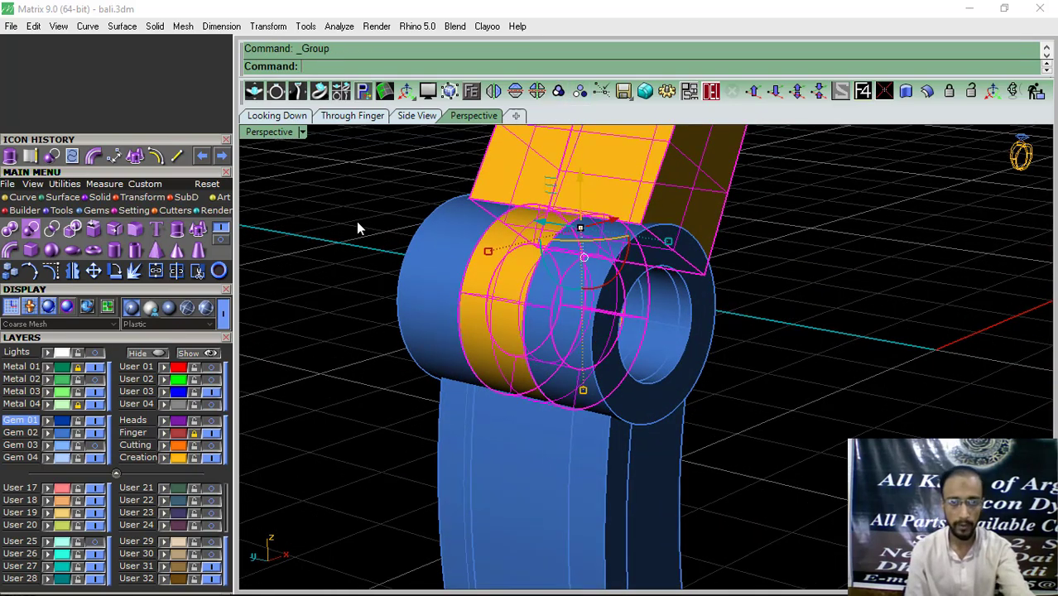
left_click(356, 221)
left_click(560, 258)
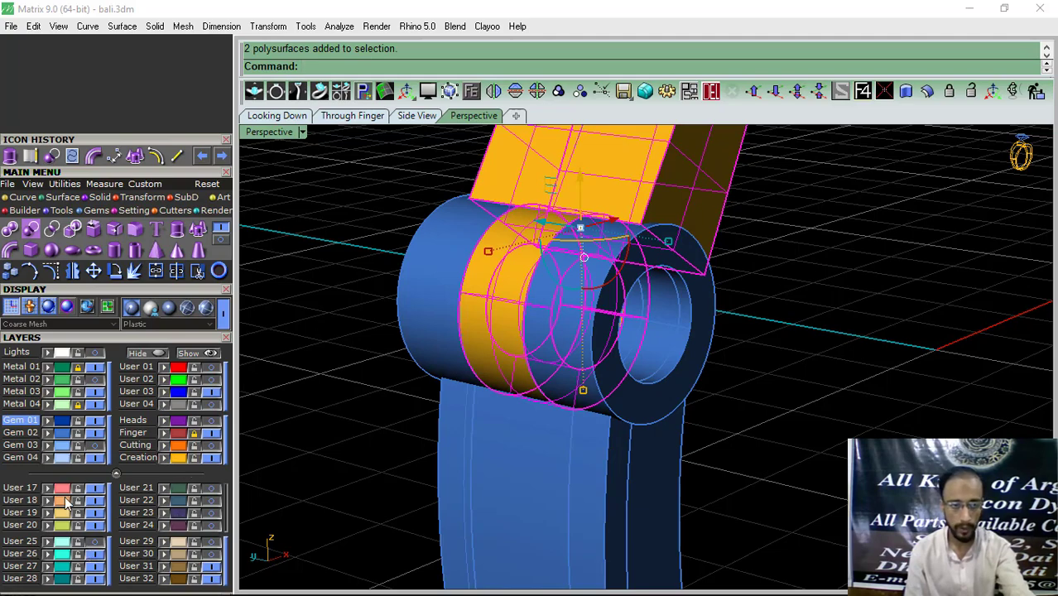
Step: Assign the grouped upper end block and middle hinge tube to the Metal 03 layer
left_click(49, 393)
scroll(614, 338, "down", 10)
right_click_drag(615, 337, 548, 415)
scroll(547, 415, "up", 4)
Step: Group the lower shank with the two outer hinge tubes and check that they select together
left_click(546, 416)
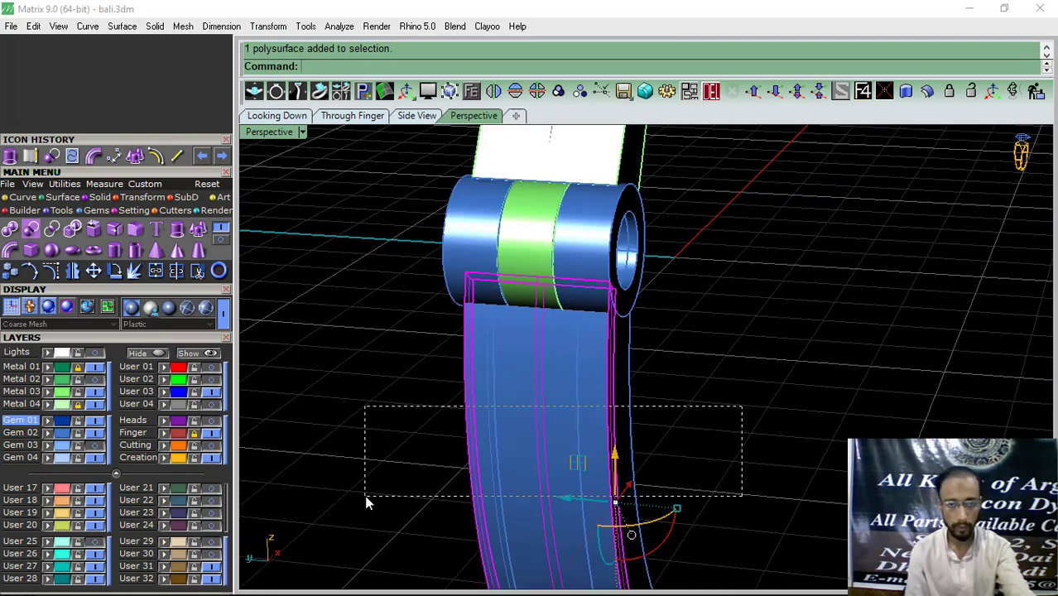
left_click_drag(365, 495, 364, 495)
left_click(558, 92)
left_click(465, 244, "shift")
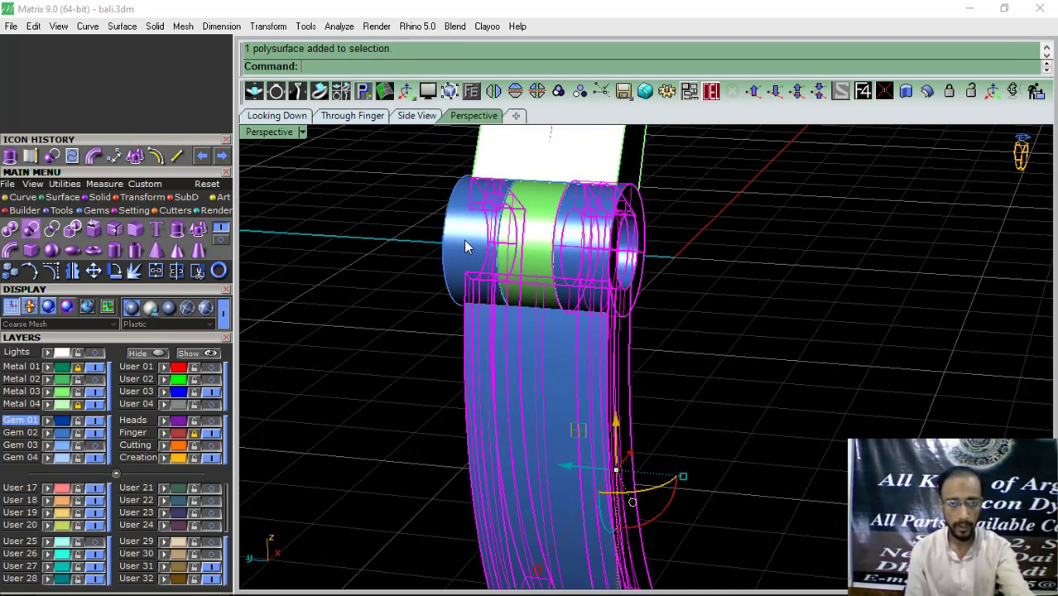
left_click(359, 347)
scroll(613, 327, "down", 5)
right_click_drag(624, 353, 546, 368)
left_click(614, 373)
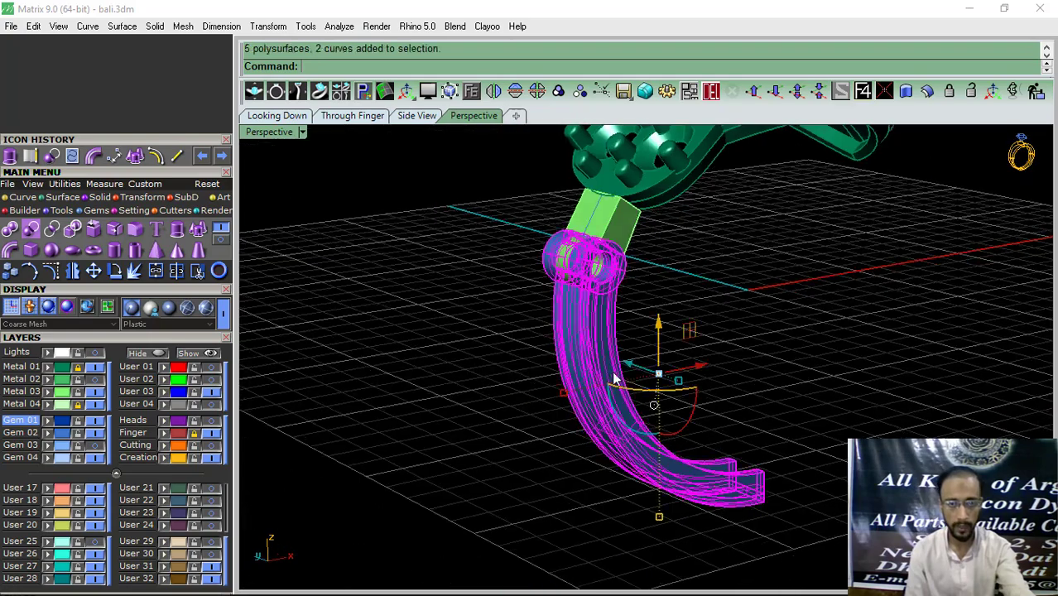
Step: Pull the lower shank group down to inspect the separated hinge parts and undo the move
left_click_drag(658, 330, 662, 384)
left_click(762, 288)
scroll(594, 248, "up", 6)
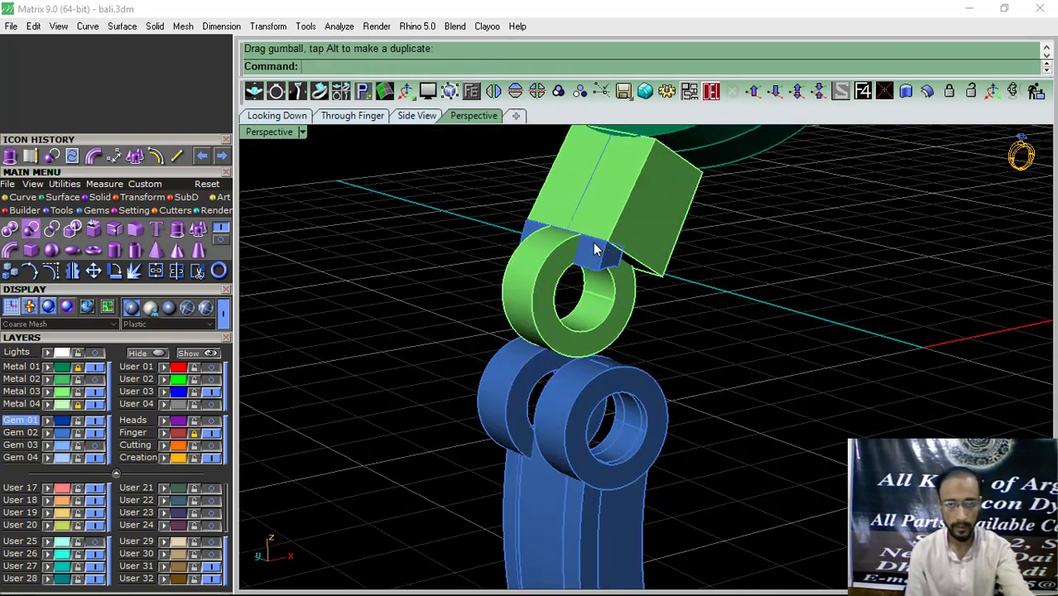
mouse_move(749, 277)
right_mouse_down()
mouse_move(695, 326)
mouse_move(765, 310)
mouse_move(673, 279)
mouse_move(748, 288)
right_mouse_up()
key("ctrl+z")
left_click(748, 288)
right_click_drag(590, 267, 609, 272)
scroll(611, 270, "up", 2)
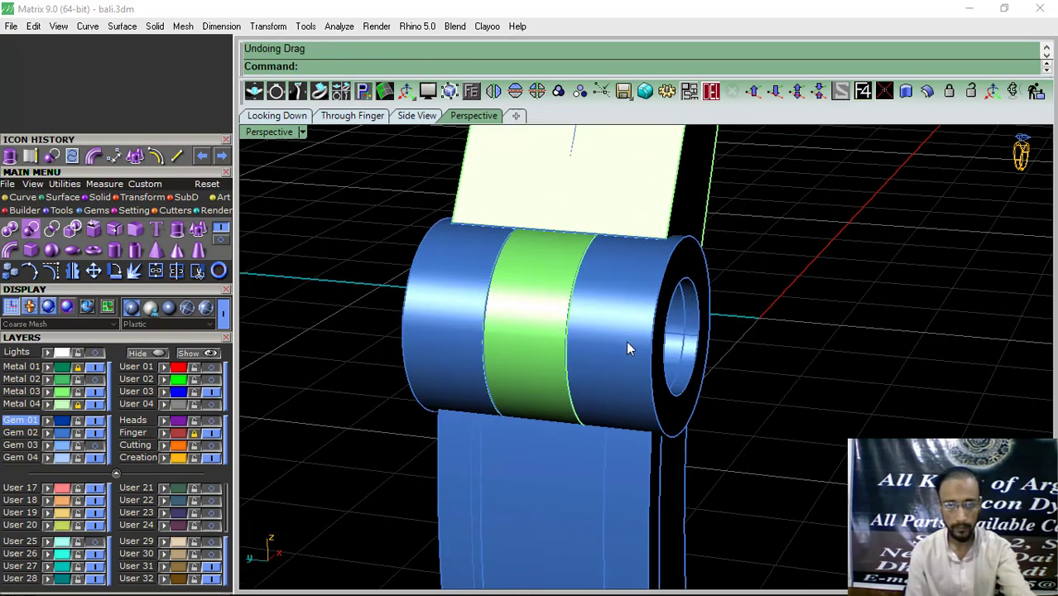
Step: Move the lower shank group down to expose the hinge and delete the leftover blue piece beneath the upper end block
left_click(627, 345)
scroll(569, 268, "down", 1)
scroll(569, 263, "down", 5)
left_click_drag(613, 396, 614, 436)
left_click(791, 341)
scroll(589, 273, "up", 5)
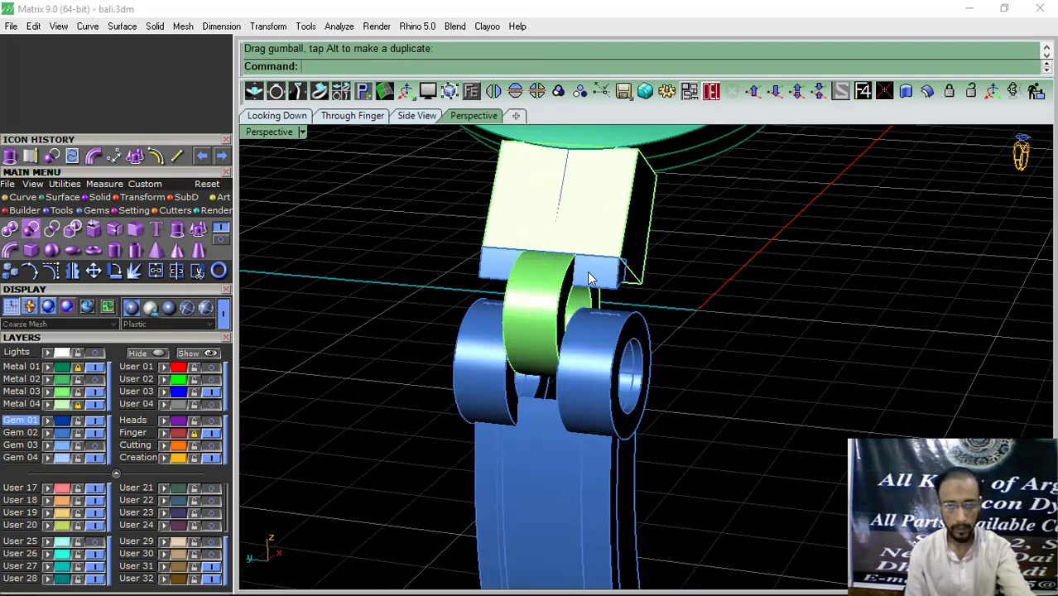
left_click(604, 275)
right_click_drag(604, 282, 697, 105)
left_click(710, 90)
right_click_drag(678, 157, 574, 307)
Step: Move the lower shank group back up so the hinge tubes line up and save bali.3dm
left_click(574, 307)
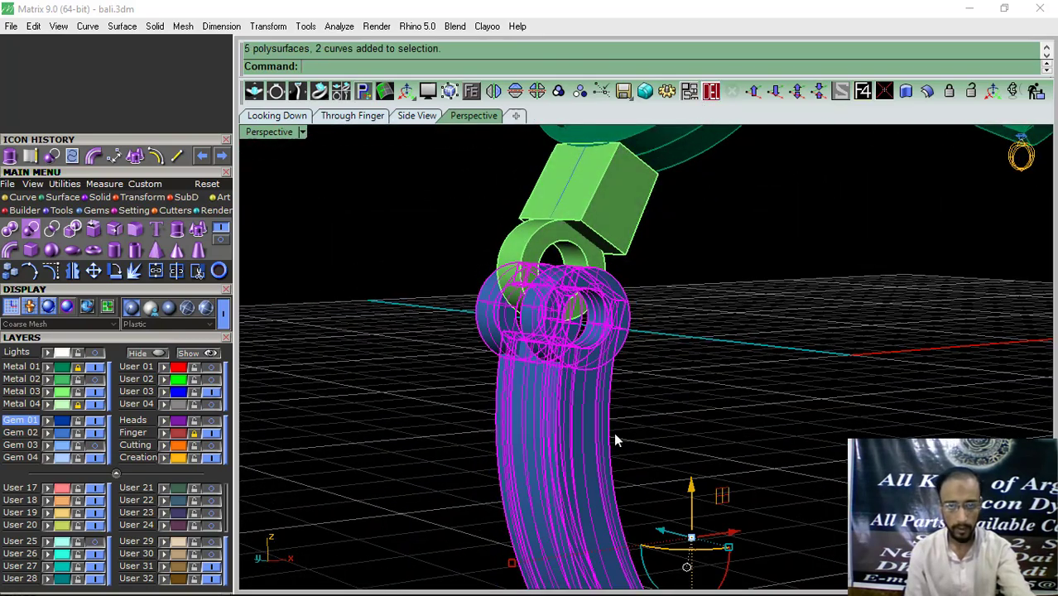
left_click_drag(692, 492, 729, 434)
key("Escape")
right_click_drag(730, 435, 675, 351)
scroll(541, 338, "down", 4)
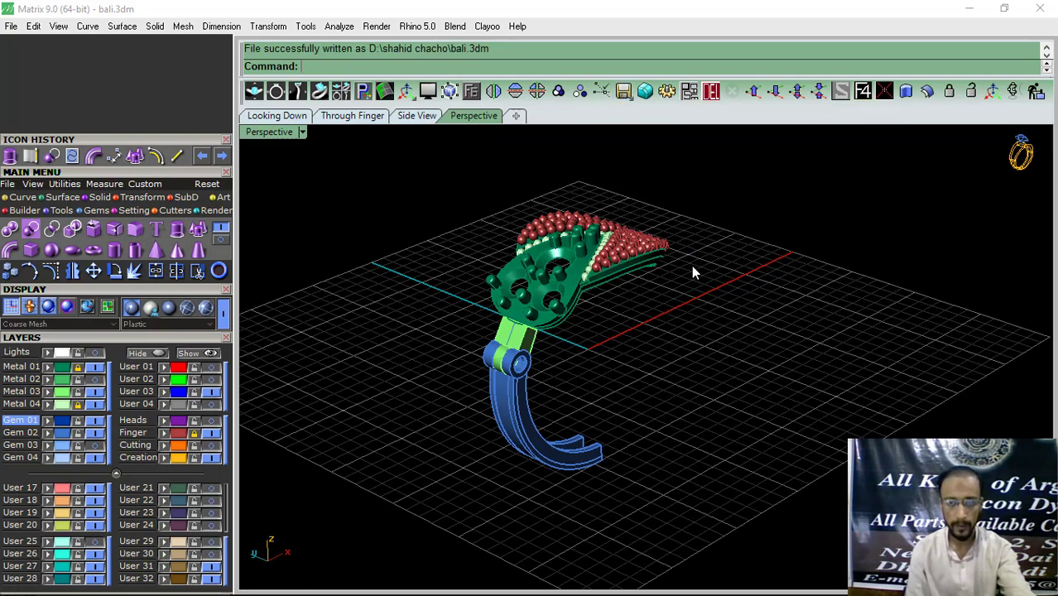
Step: Enlarge the hinge pin's diameter in the Through Finger view until it nearly fills the bore, and return to Perspective
scroll(501, 367, "up", 5)
right_click_drag(517, 366, 269, 384)
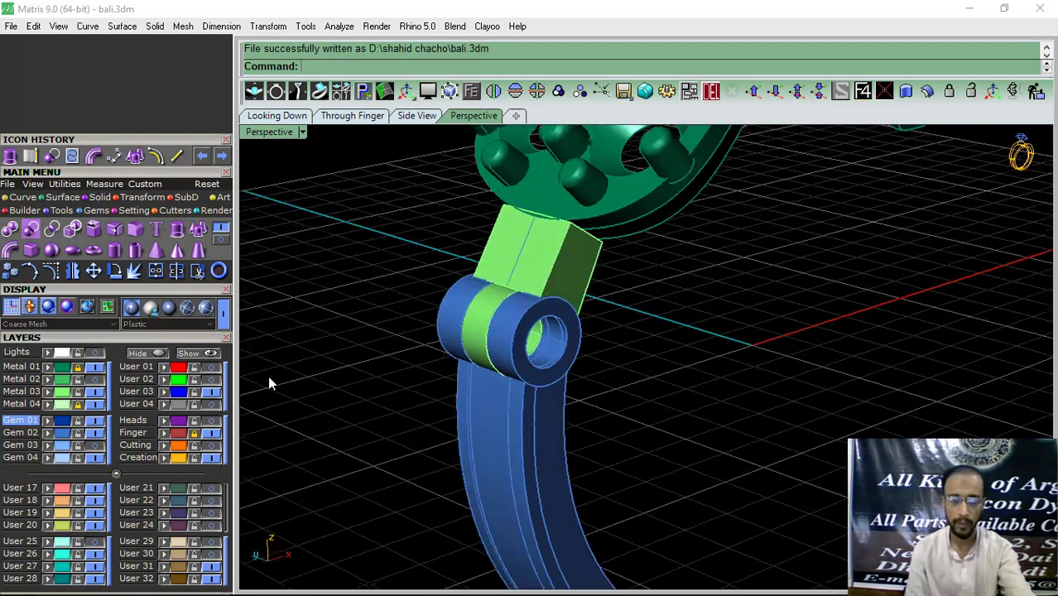
right_click_drag(488, 385, 472, 317)
left_click(364, 116)
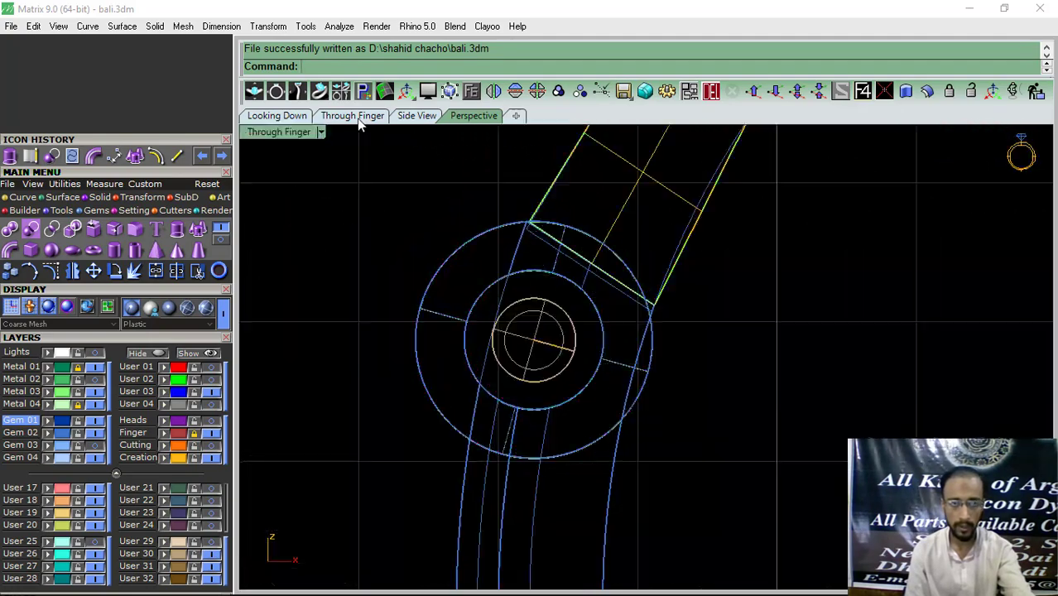
left_click(417, 115)
left_click(350, 117)
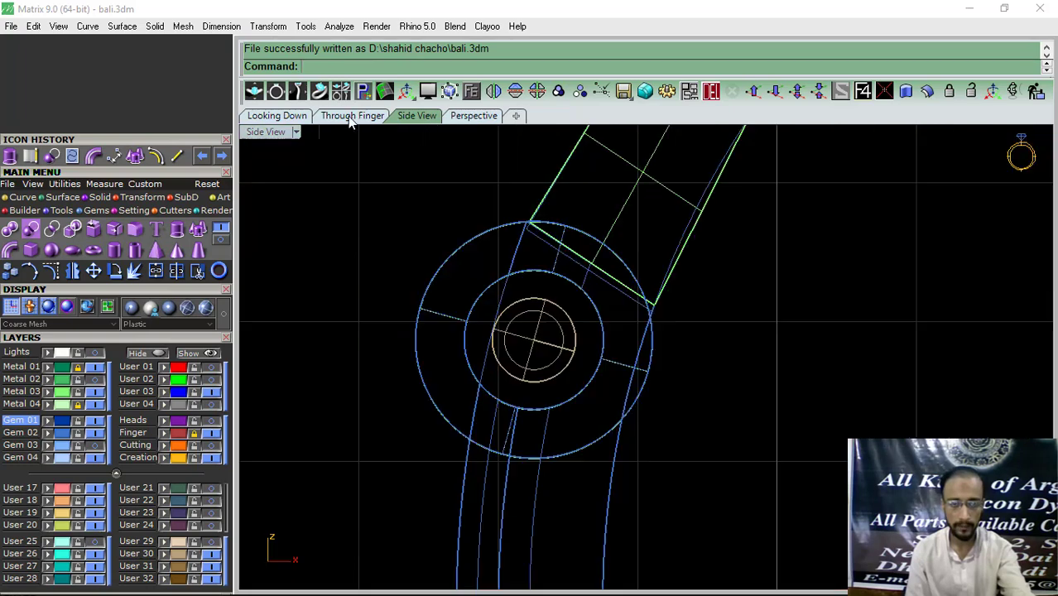
left_click(534, 346)
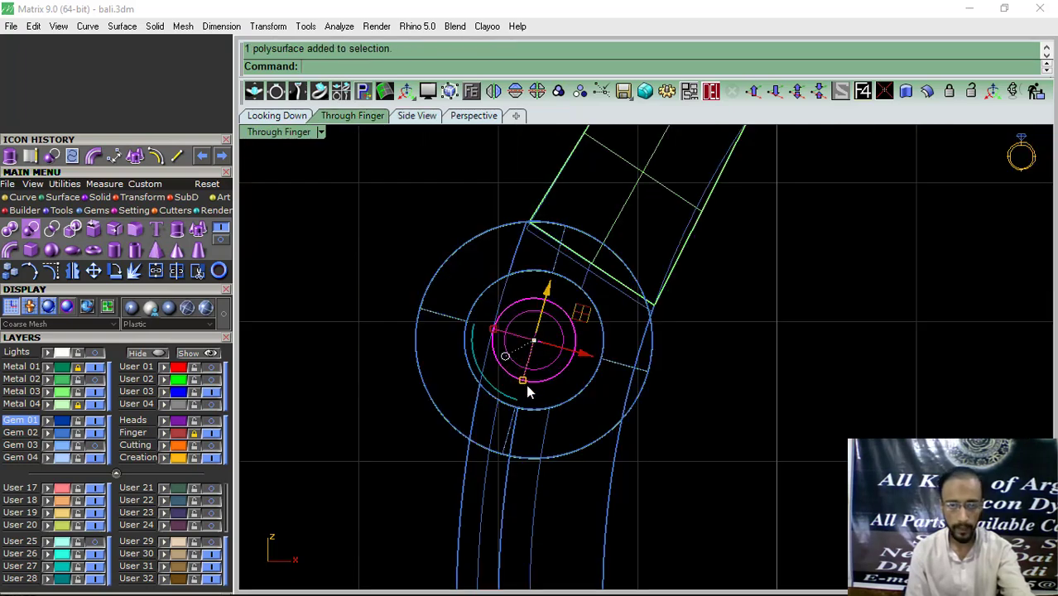
left_click_drag(527, 385, 517, 405)
left_click(469, 118)
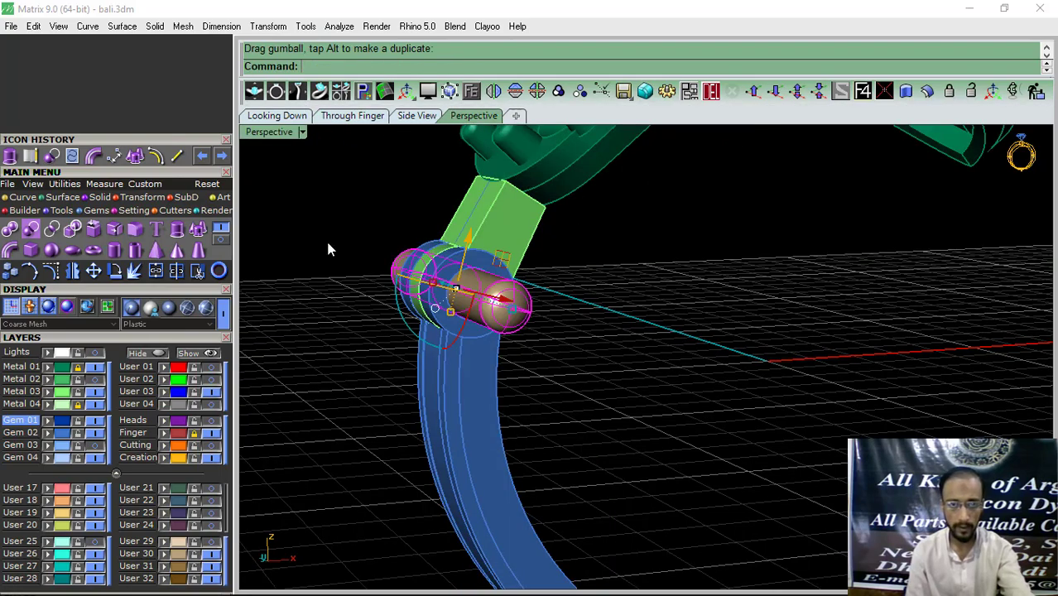
left_click(328, 243)
Step: Shorten the hinge pin along its length so that less of it protrudes on both sides of the tubes
mouse_move(514, 307)
right_mouse_down()
mouse_move(717, 339)
mouse_move(658, 330)
right_mouse_up()
left_click(654, 336)
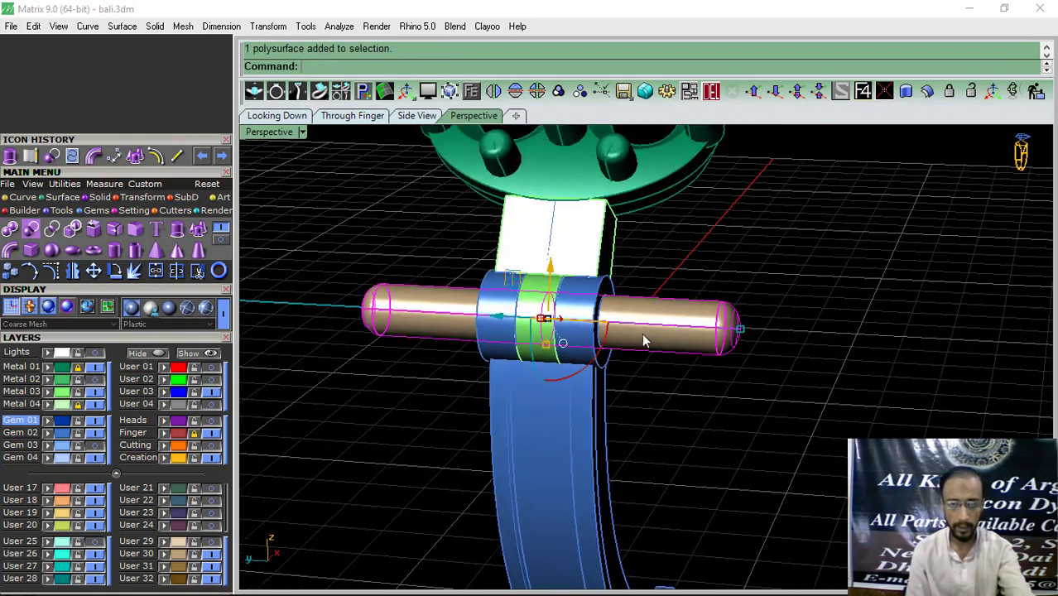
left_click_drag(740, 330, 717, 336)
left_click_drag(697, 340, 697, 340)
left_click(783, 264)
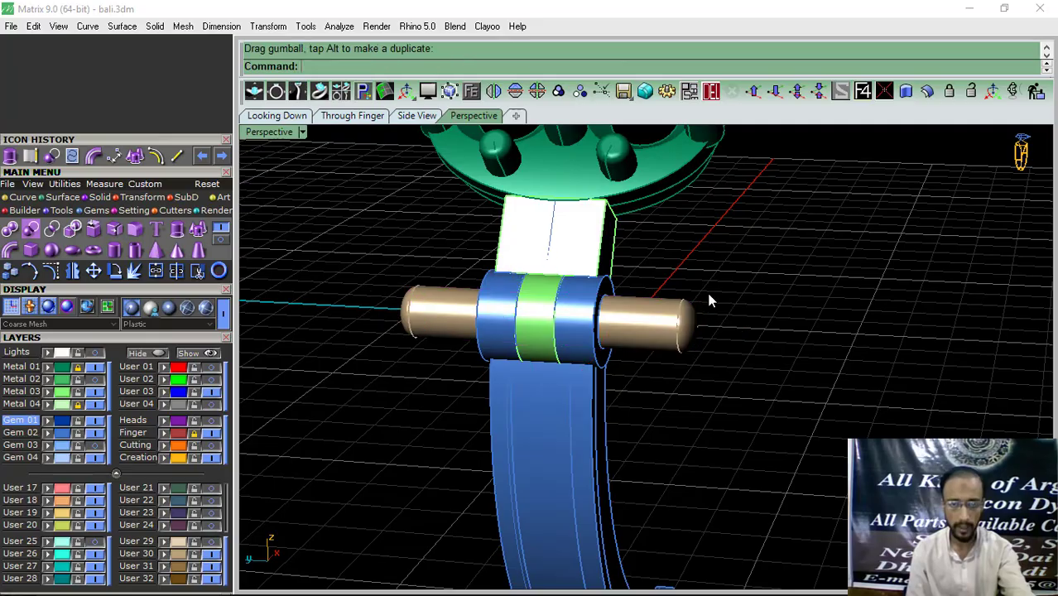
scroll(709, 295, "down", 3)
right_click_drag(709, 295, 635, 316)
scroll(649, 327, "up", 5)
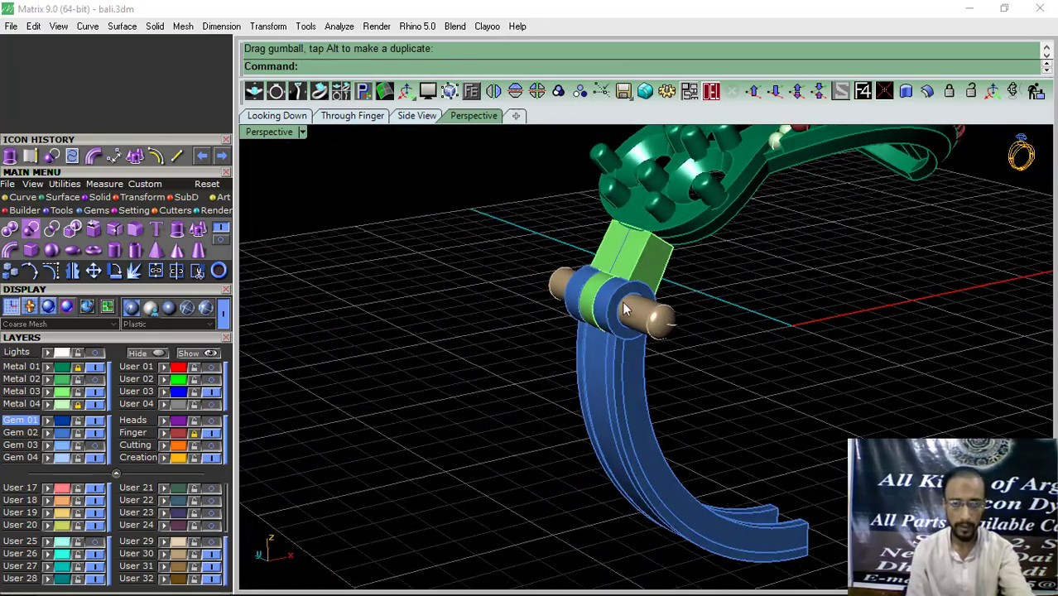
Step: Hide the hinge pin and ungroup the hinge tubes from the lower shank and upper end block
left_click(659, 334)
key("Delete")
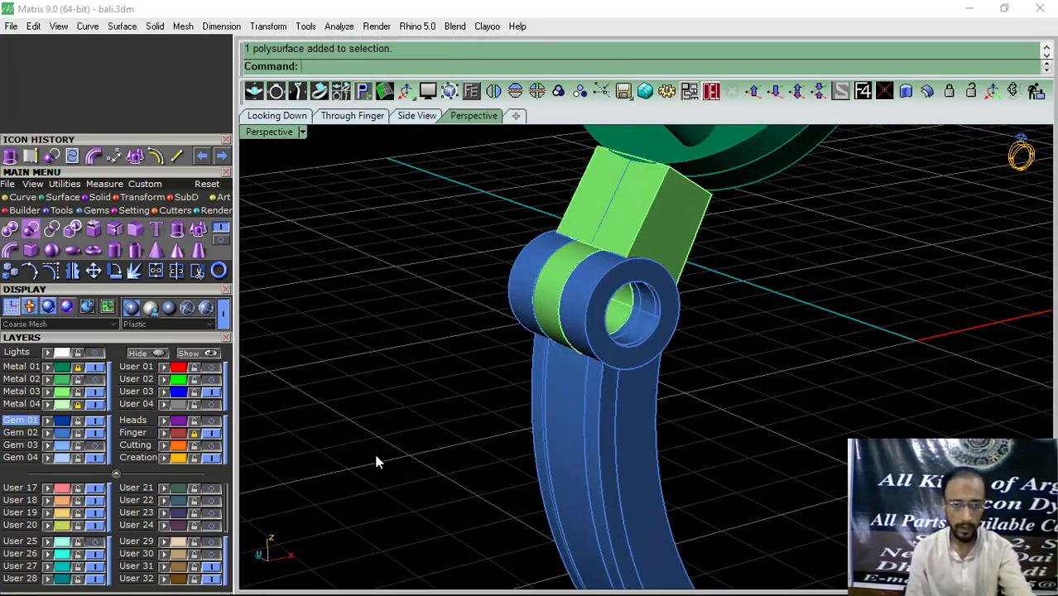
scroll(628, 336, "up", 3)
left_click_drag(640, 310, 547, 444)
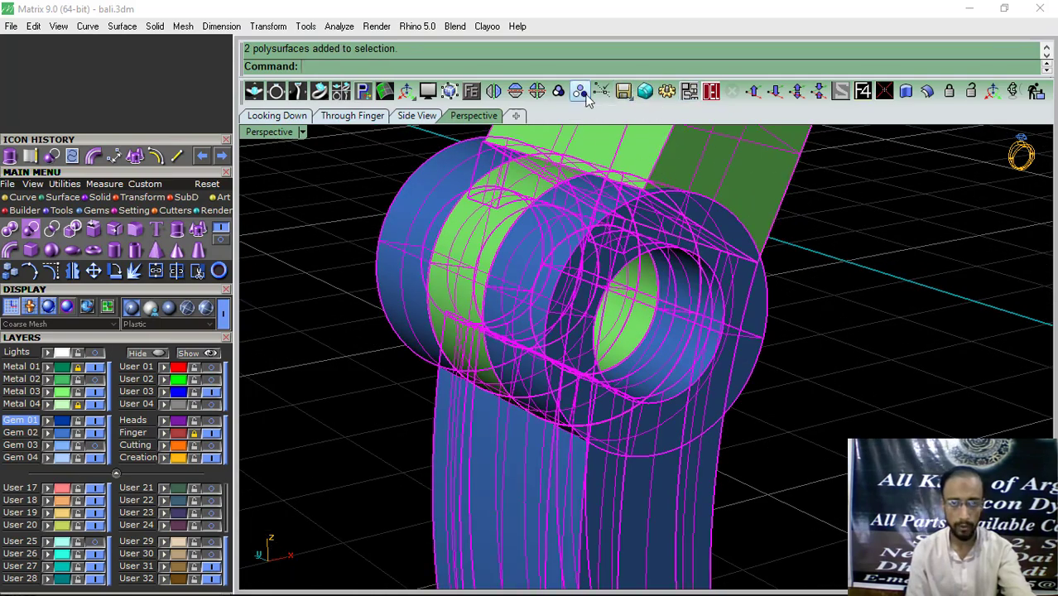
left_click(298, 280)
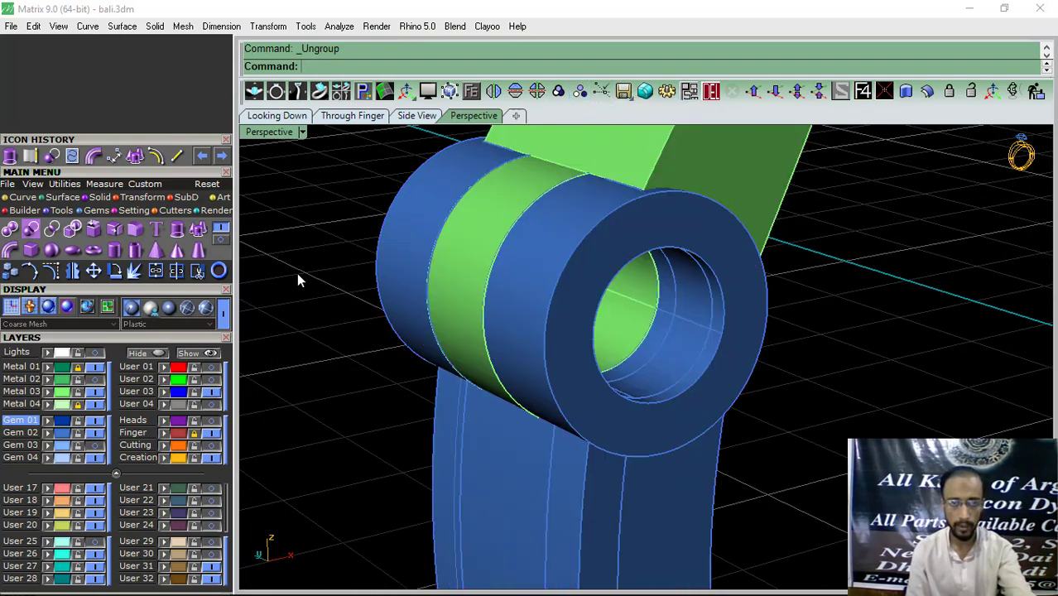
Step: Extract copies of the outer cylindrical surfaces of the near outer tube and the middle tube with Copy=Yes
left_click(93, 228)
left_click(529, 282)
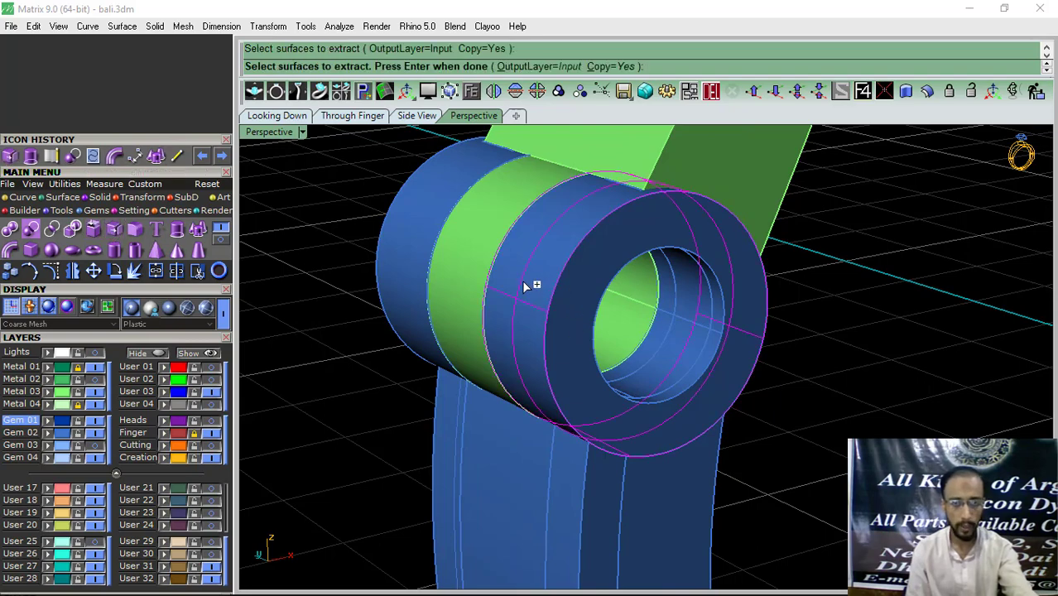
right_click_drag(522, 280, 407, 265)
left_click(469, 289)
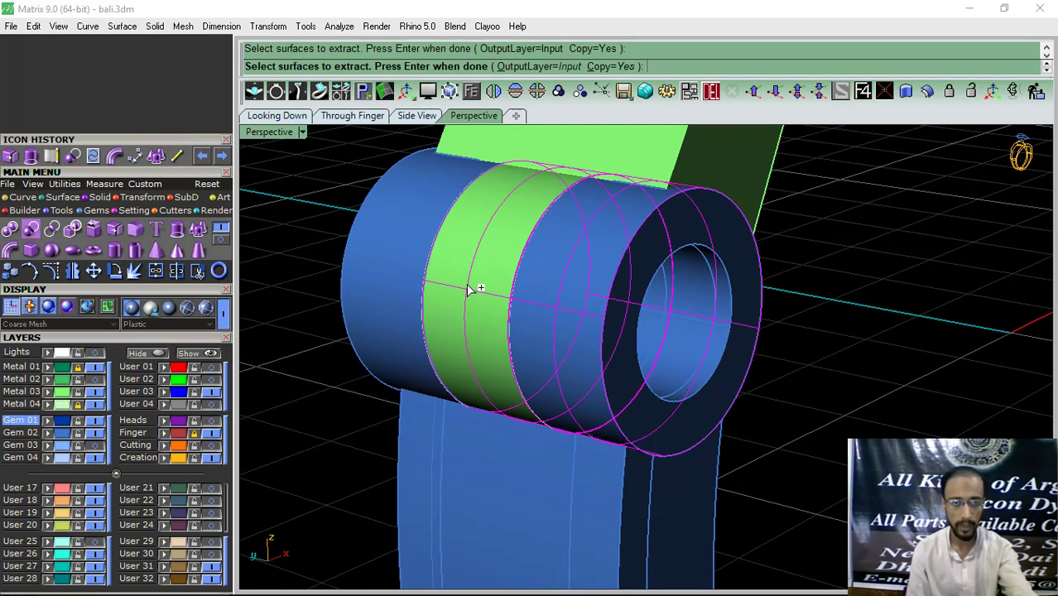
key("Return")
Step: Delete the three original hinge tubes, keeping only the two extracted outer surfaces
left_click(532, 307)
left_click(620, 338, "shift")
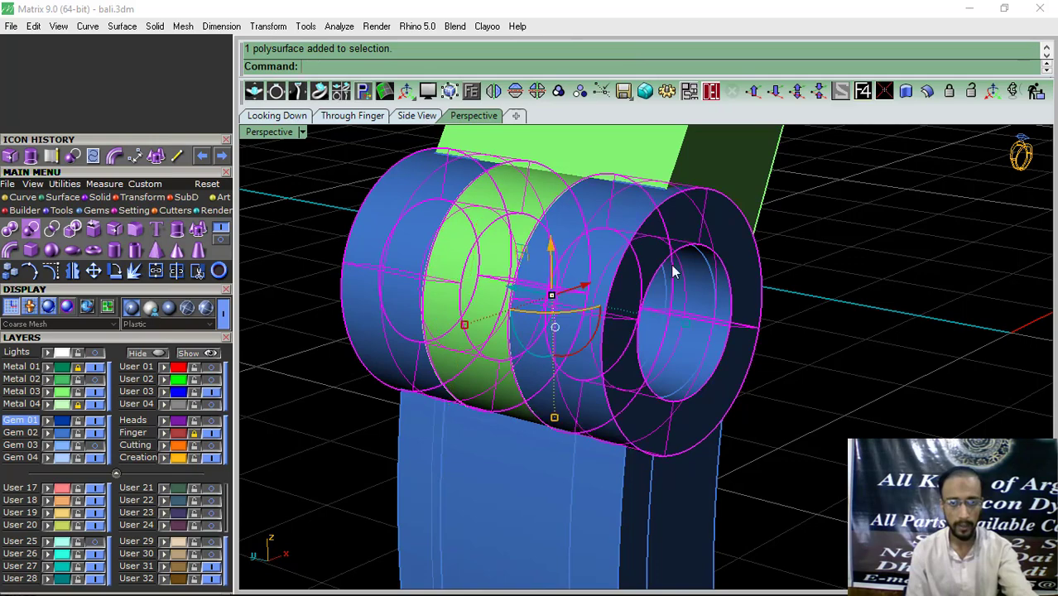
key("Delete")
right_click_drag(652, 280, 655, 300)
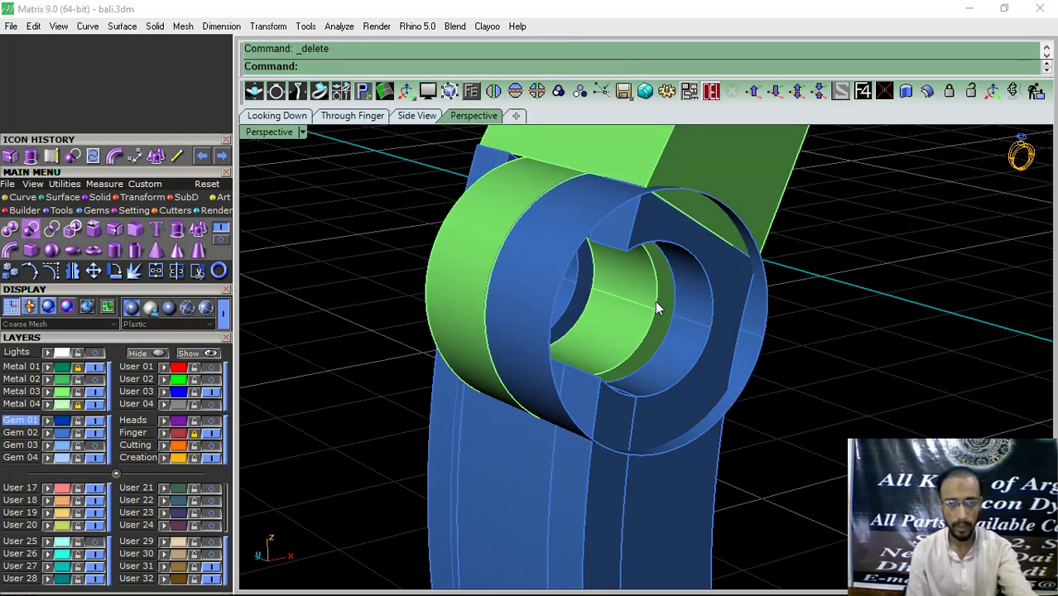
left_click(655, 300)
left_click(711, 91)
Step: Offset both extracted tube surfaces 0.4 inward as solids to rebuild the tubes with thinner walls
left_click(526, 318)
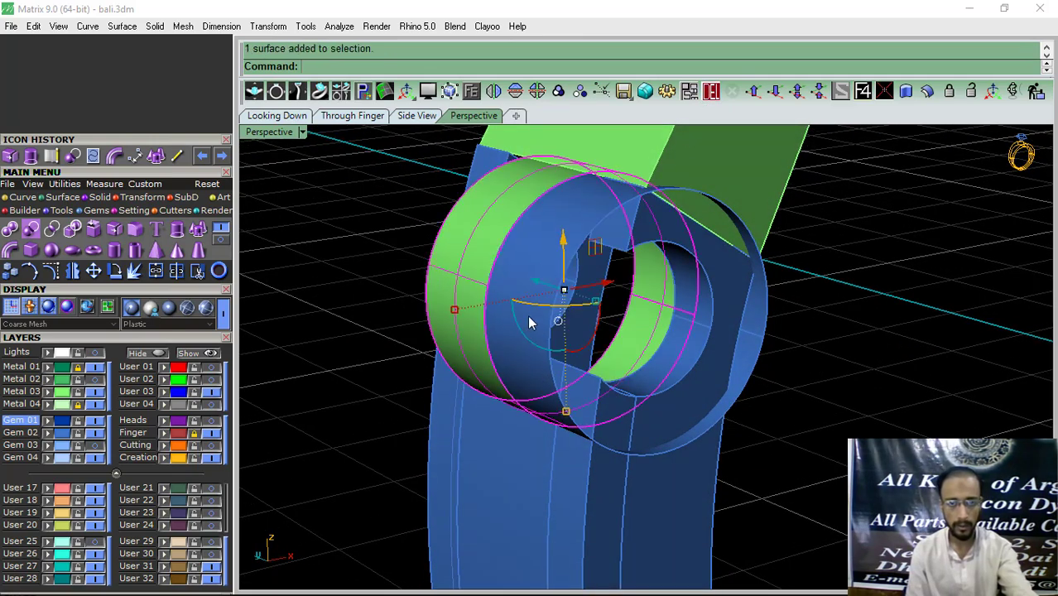
left_click(521, 329)
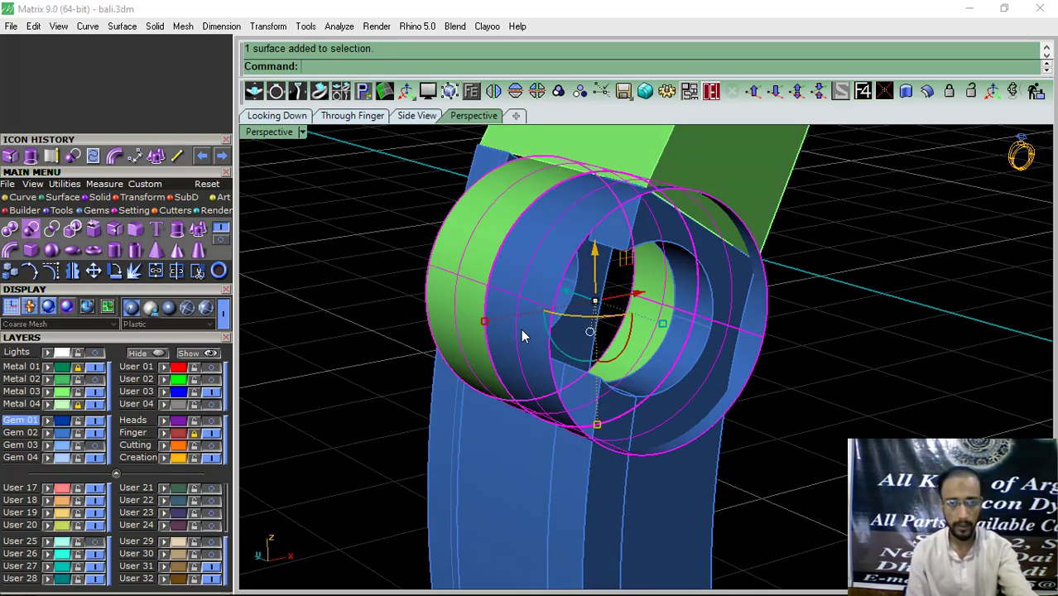
left_click(552, 286)
left_click(464, 266)
key("Return")
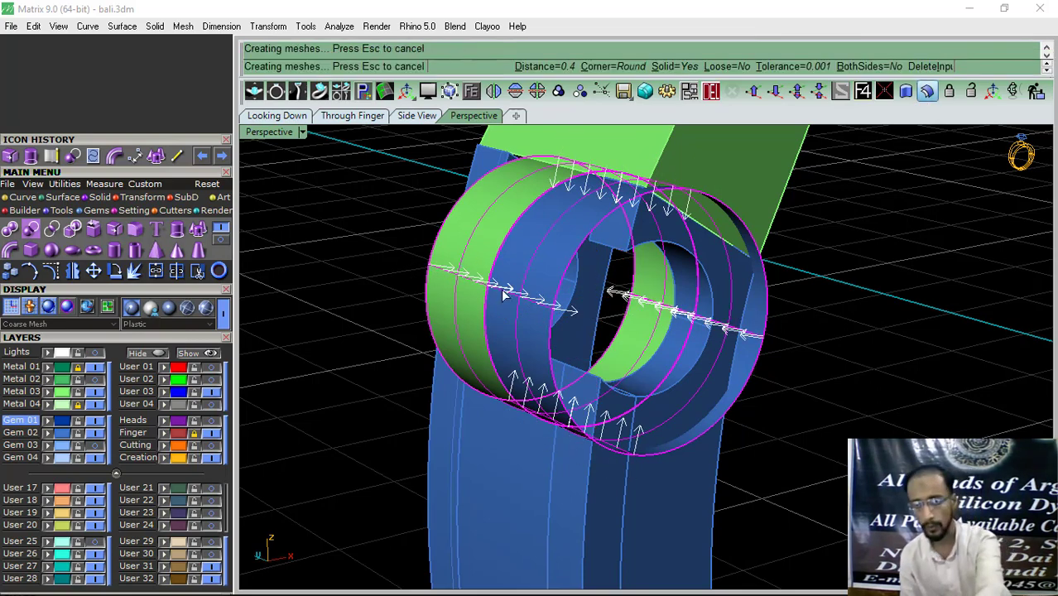
Step: Mirror a copy of the rebuilt outer hinge tube to the opposite side of the shank, ending the mirror plane at 1,0
right_click_drag(830, 296, 592, 348)
left_click(592, 348)
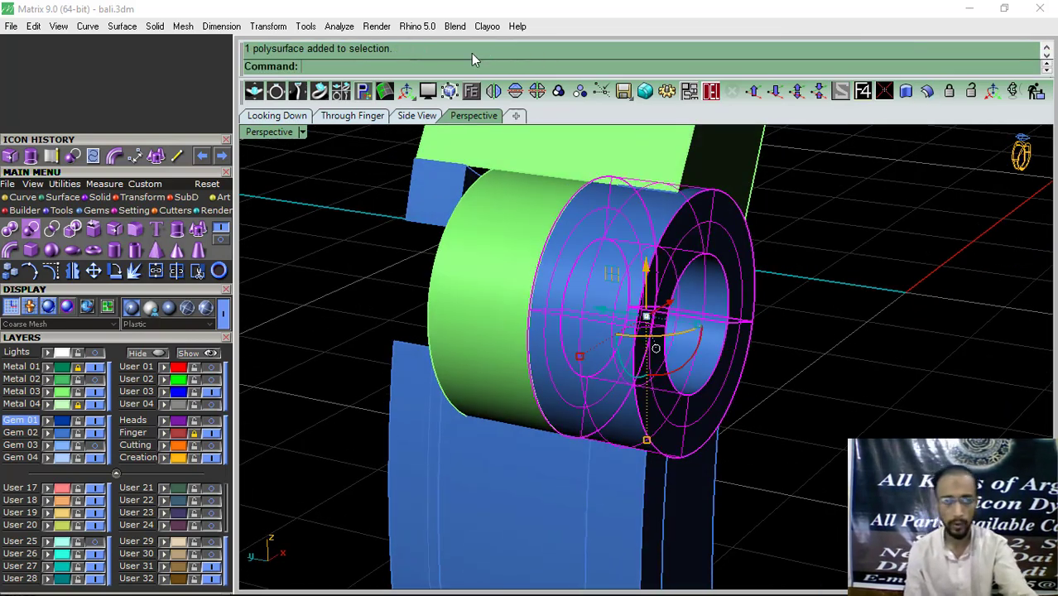
left_click(515, 92)
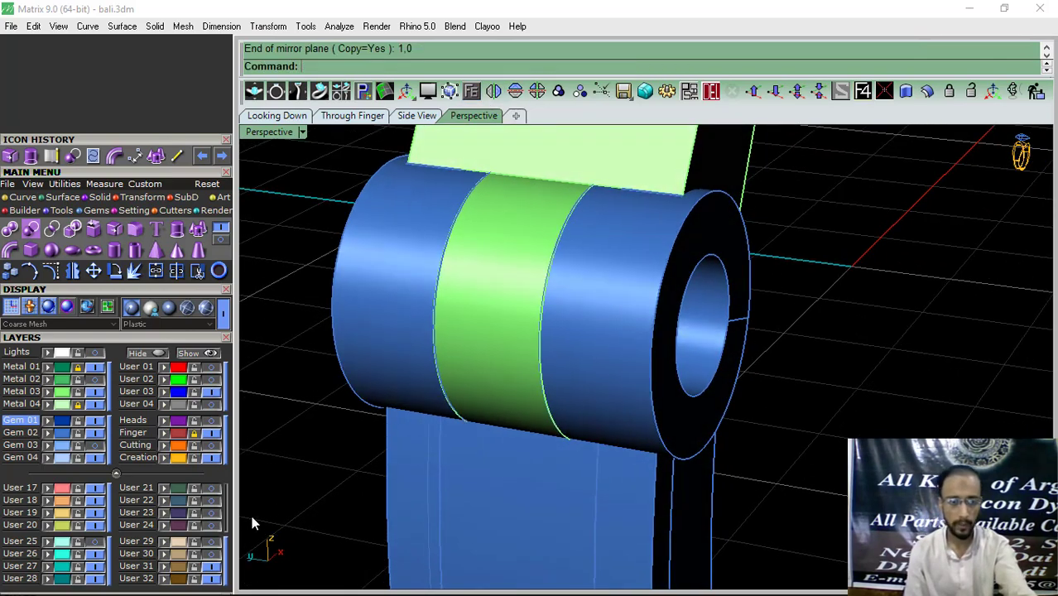
Step: Show the hinge pin on the User 30 layer again and scale its diameter slightly down to clear the bore
left_click(210, 555)
right_click_drag(714, 349, 607, 303)
left_click(606, 303)
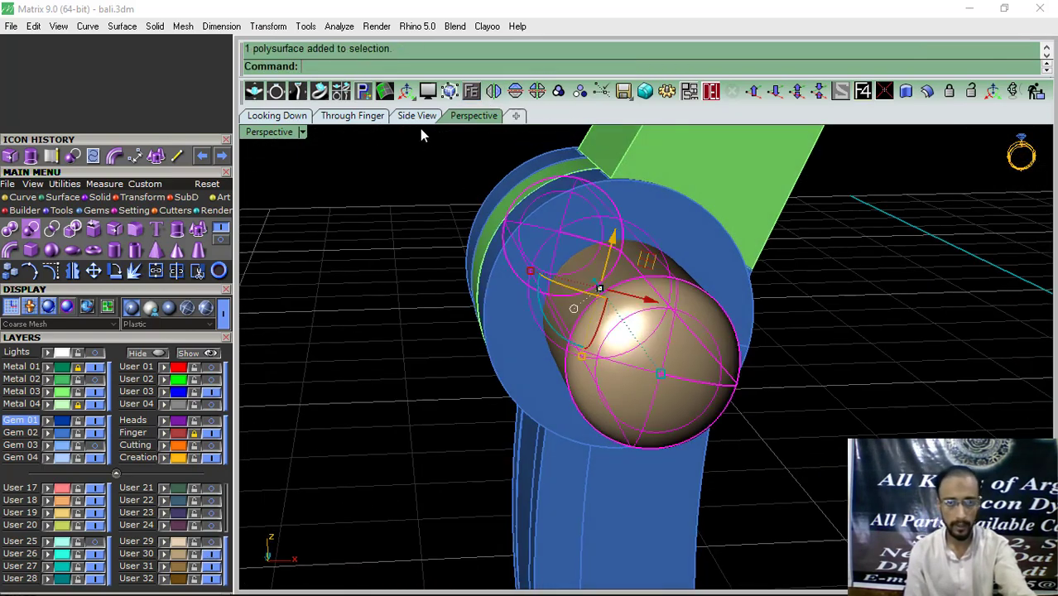
left_click(417, 116)
left_click(353, 116)
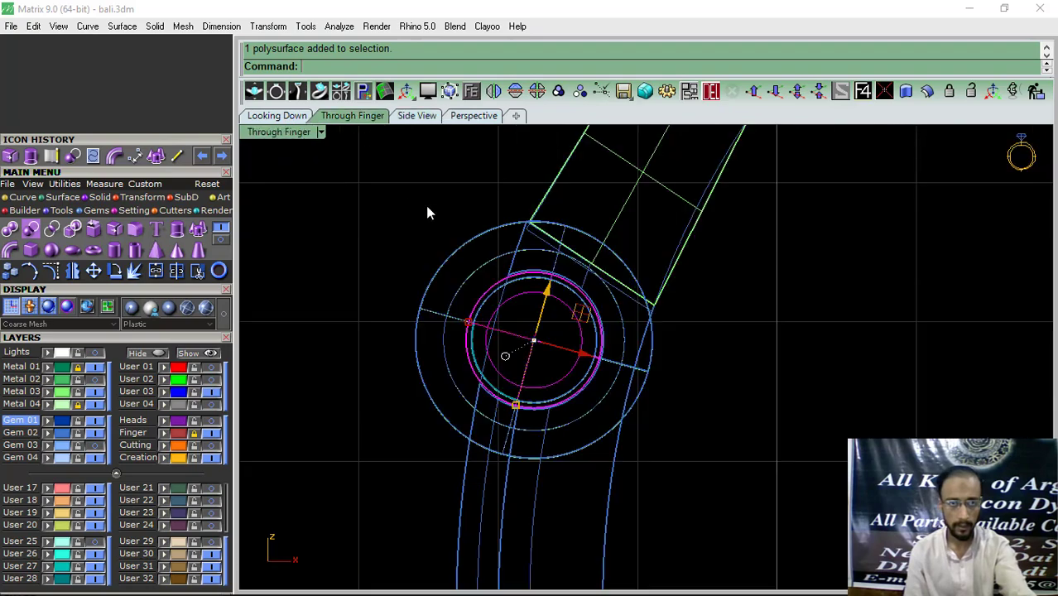
scroll(472, 335, "up", 3)
left_click_drag(462, 325, 474, 328)
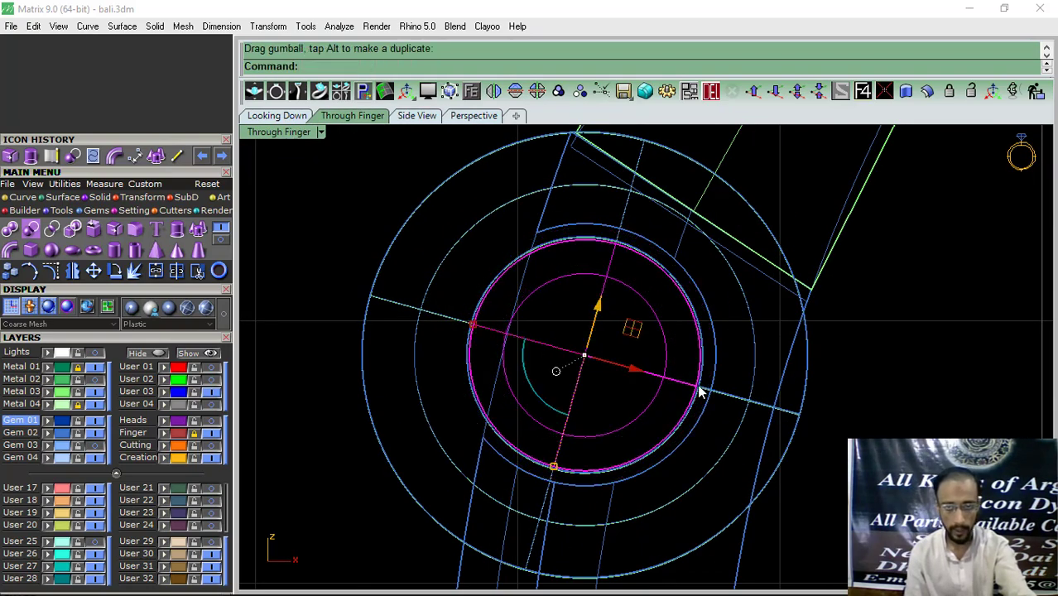
left_click(643, 369)
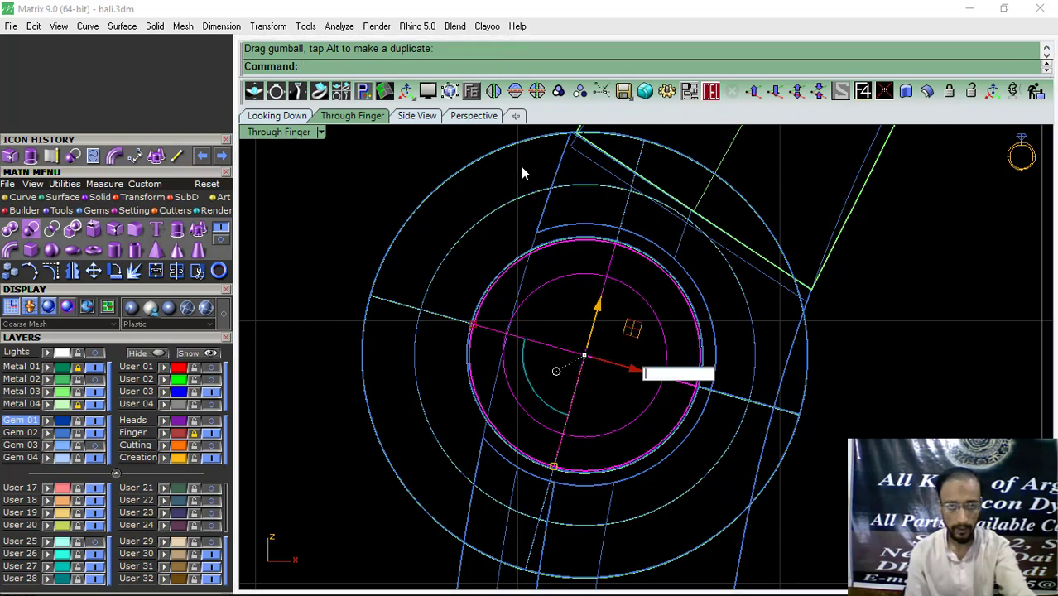
scroll(583, 351, "up", 3)
left_click_drag(577, 350, 580, 346)
left_click(500, 214)
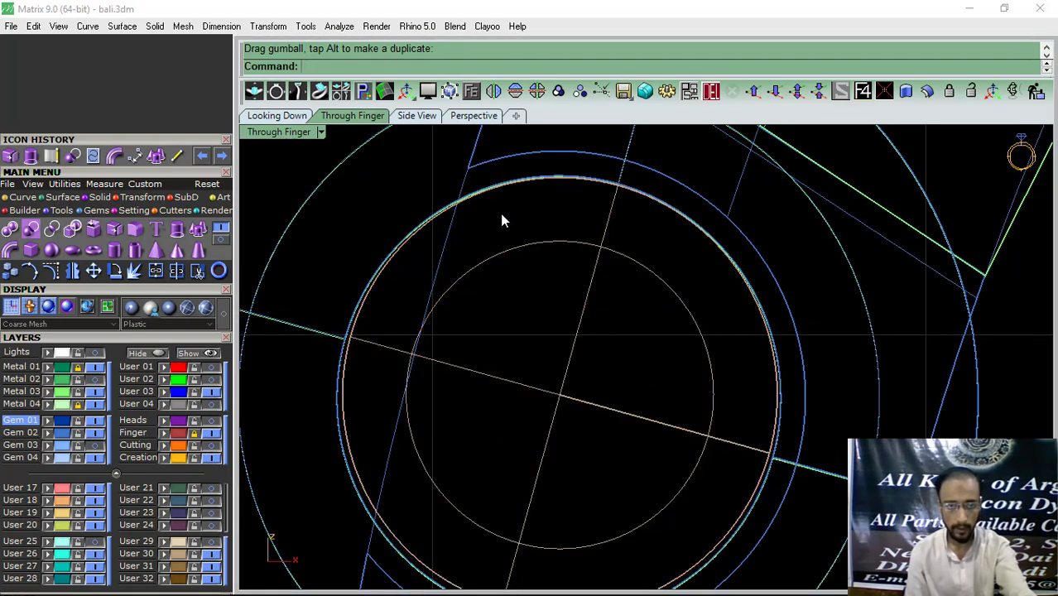
Step: Group the lower shank with the two rebuilt outer hinge tubes in the Perspective view
left_click(473, 116)
mouse_move(340, 219)
right_mouse_down()
mouse_move(751, 347)
mouse_move(609, 299)
mouse_move(625, 330)
right_mouse_up()
left_click(625, 330)
left_click_drag(456, 540, 456, 540)
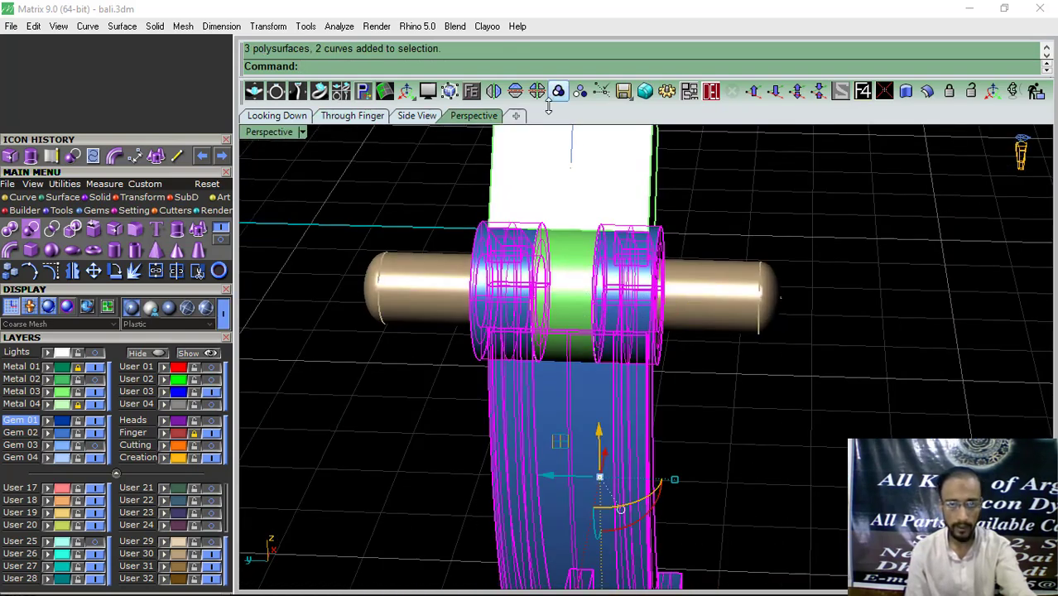
left_click(558, 92)
Step: Group the middle hinge tube with the upper end block
left_click(575, 308)
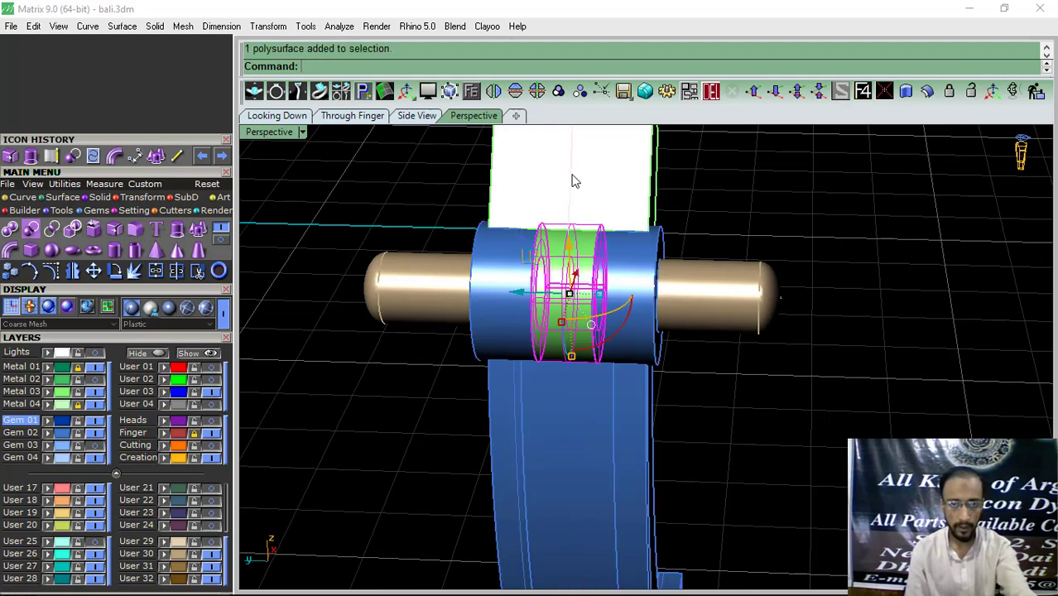
left_click(574, 168, "shift")
left_click(628, 228)
left_click(561, 96)
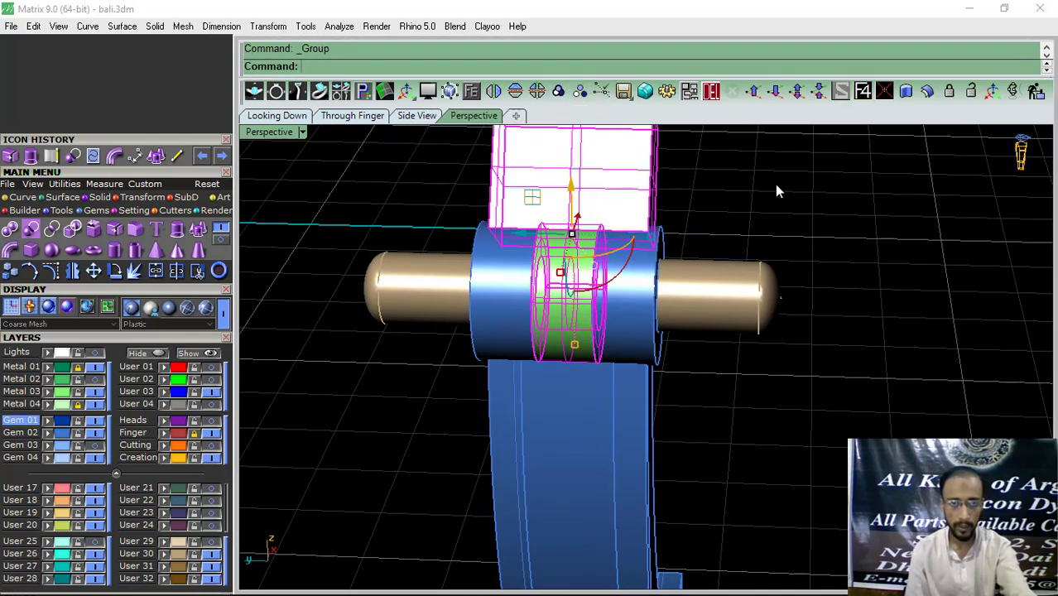
left_click(777, 188)
Step: Examine the grouped shank and upper hinge parts in the Perspective and Through Finger views by selecting them
right_click_drag(776, 189, 629, 327)
left_click(686, 324)
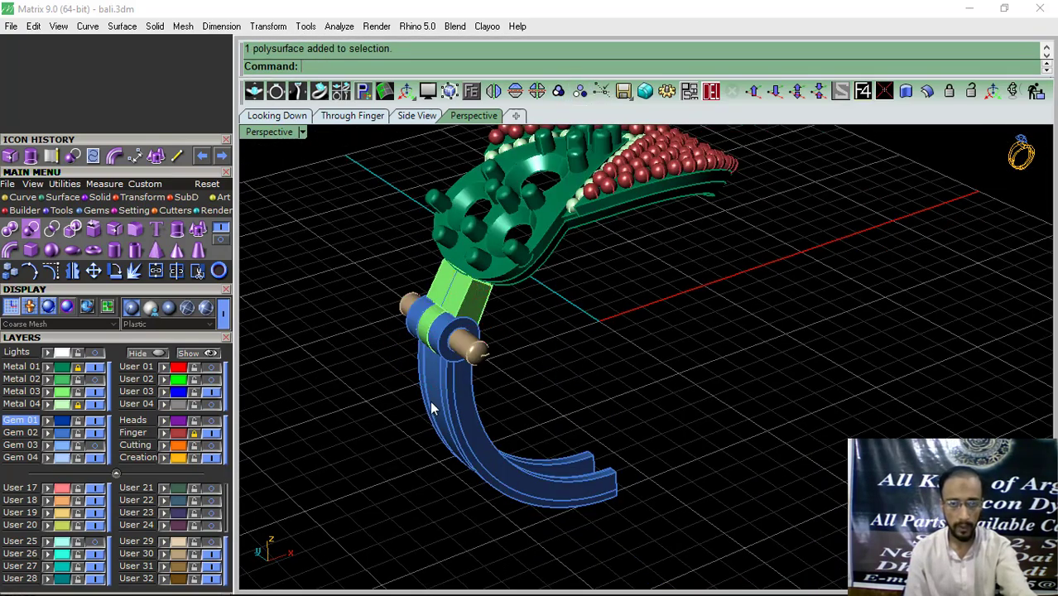
right_click_drag(430, 401, 601, 440)
left_click_drag(601, 440, 508, 499)
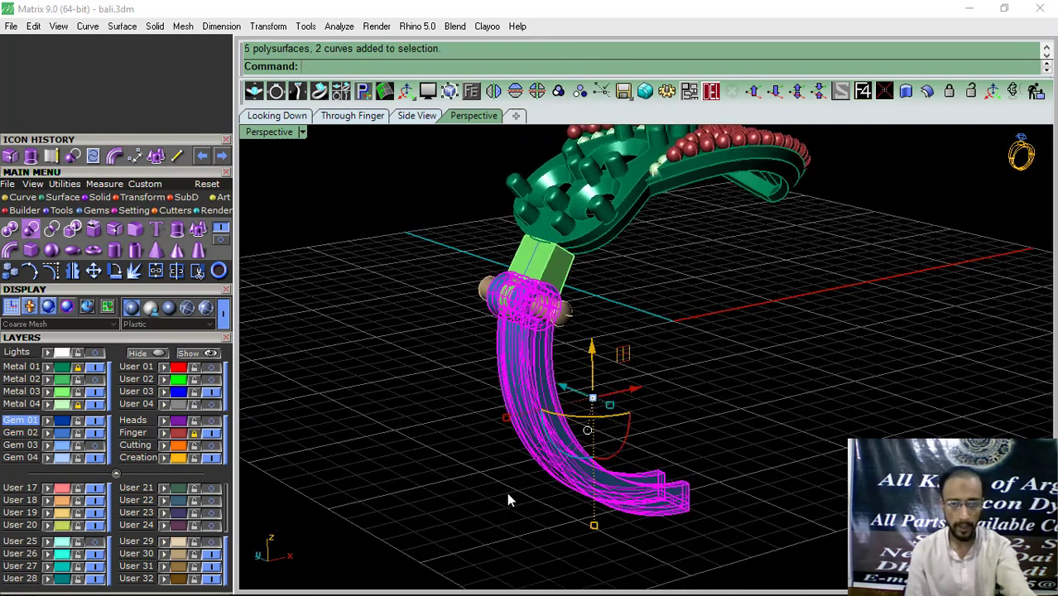
left_click(344, 116)
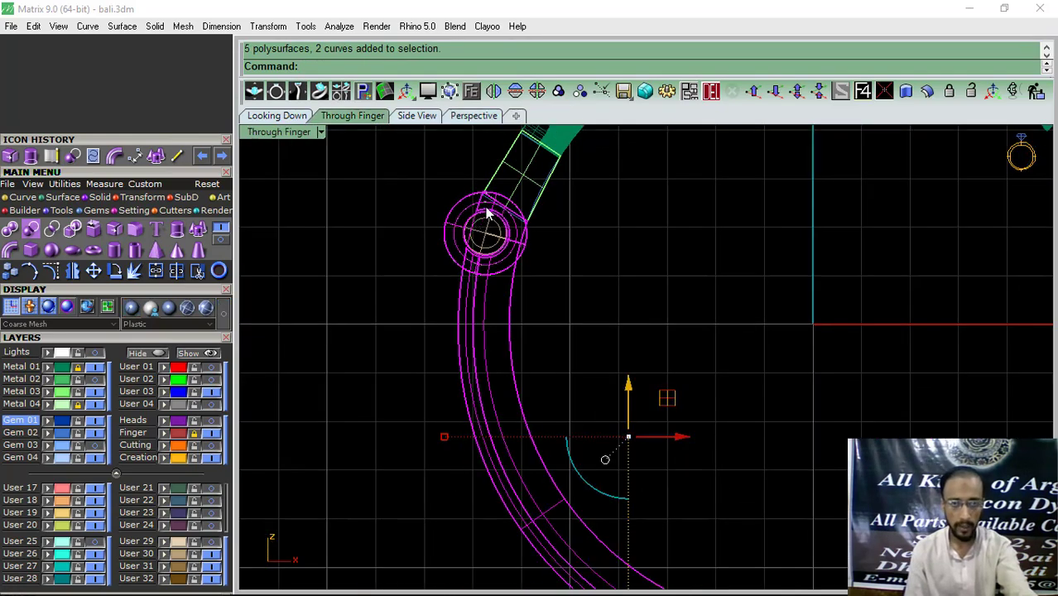
right_click_drag(562, 261, 550, 356)
left_click_drag(698, 217, 408, 402)
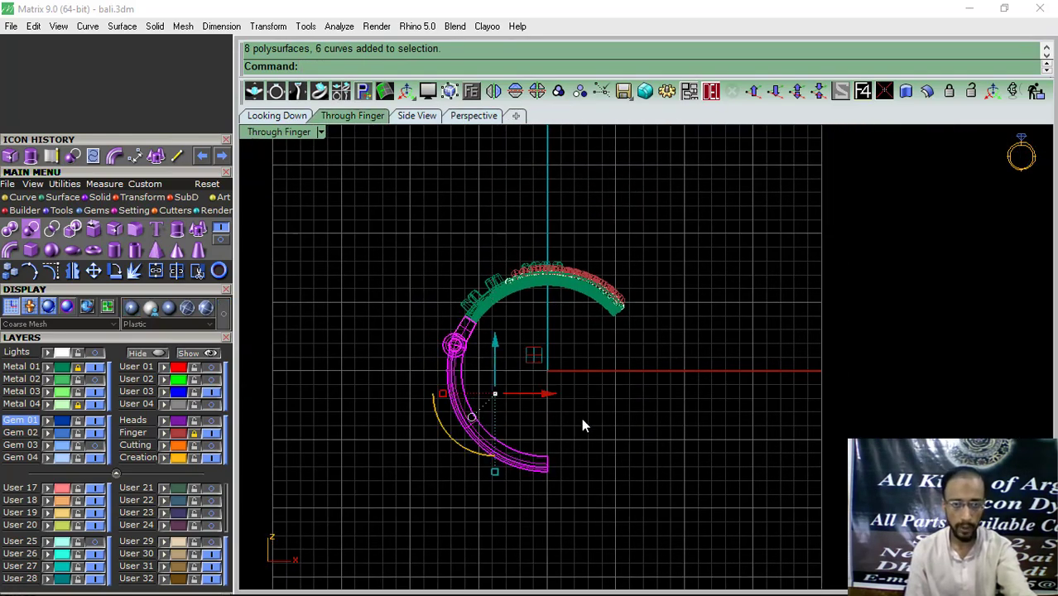
left_click(457, 345, "ctrl")
scroll(456, 346, "up", 5)
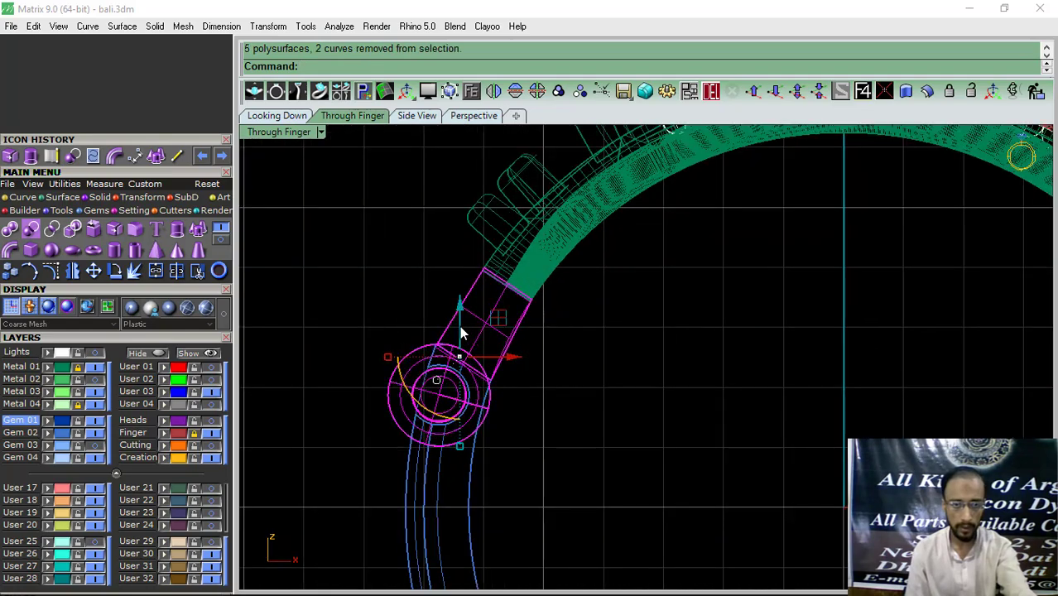
Step: Unlock the Metal 01, Metal 04 and Finger layers and group the ring head with the upper end block and middle hinge tube
left_click(251, 116)
left_click(457, 116)
right_click_drag(583, 302, 741, 332)
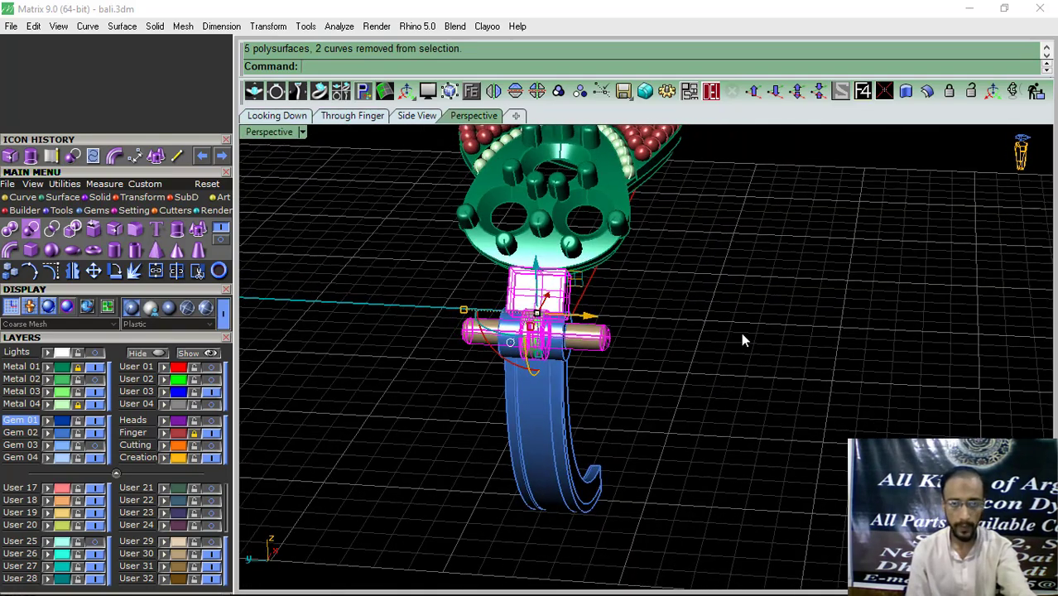
scroll(507, 319, "up", 5)
left_click(518, 340)
scroll(505, 285, "down", 9)
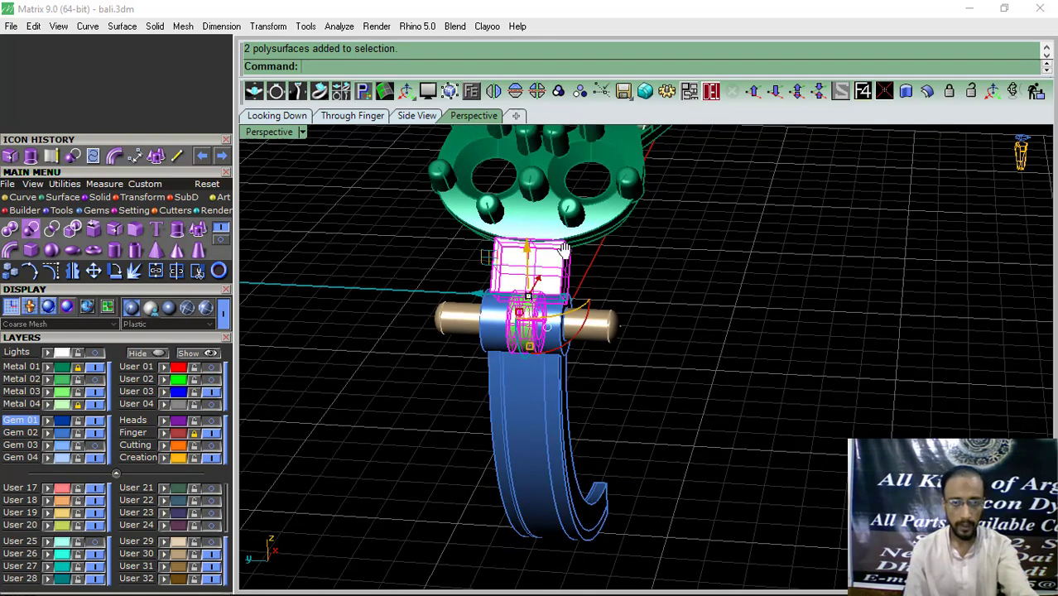
right_click_drag(608, 149, 648, 300, "shift")
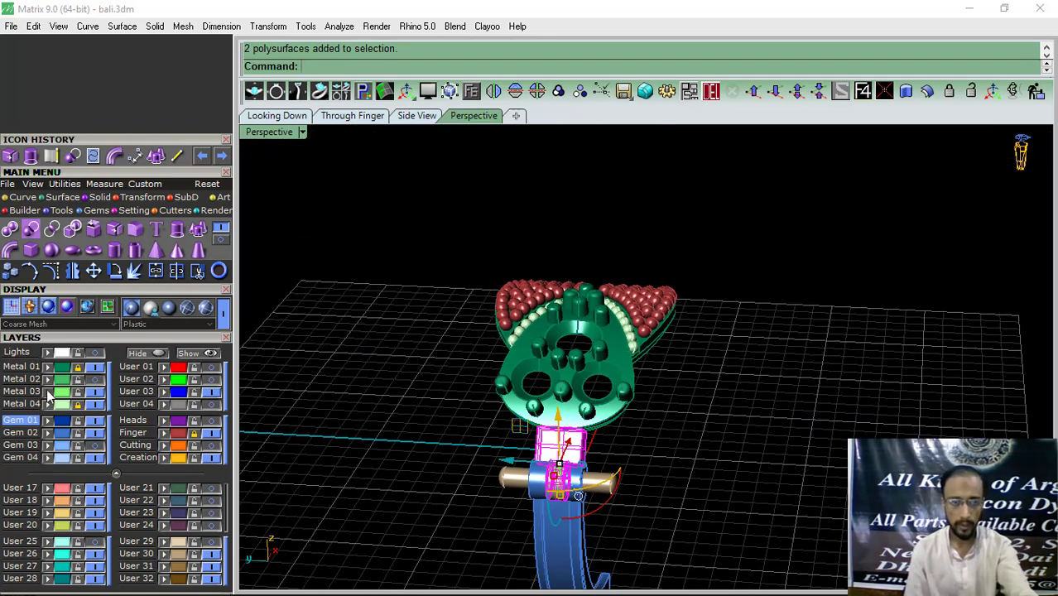
left_click(78, 405)
left_click(77, 366)
left_click(95, 353)
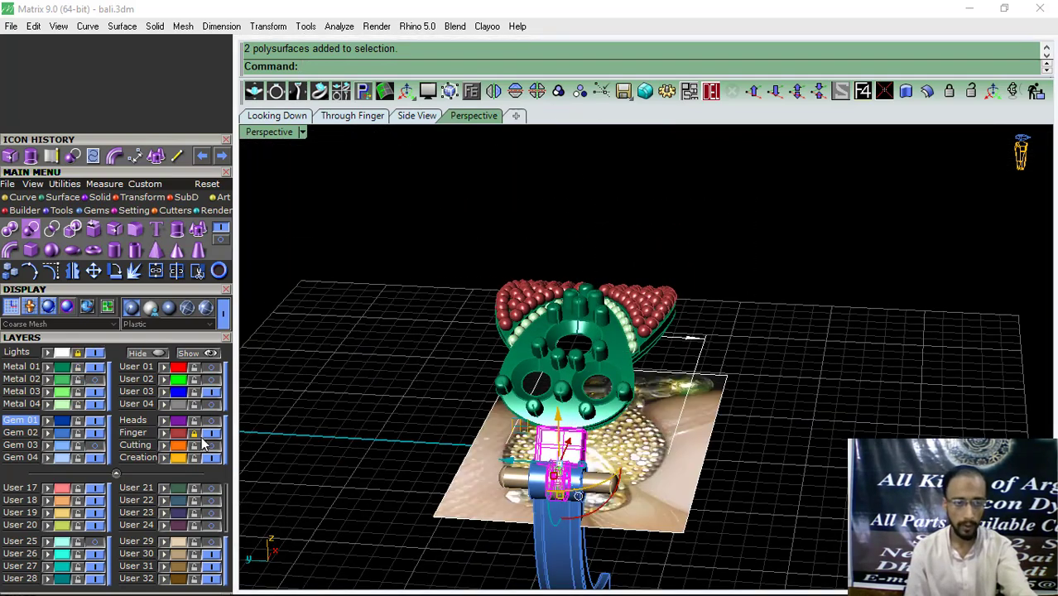
left_click(92, 366)
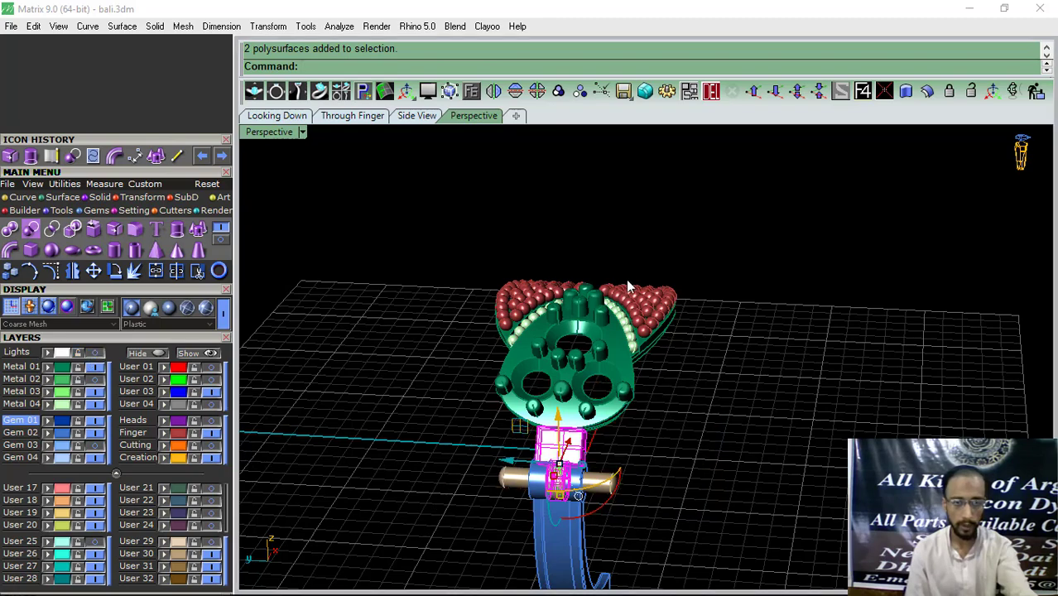
left_click_drag(440, 399, 454, 407)
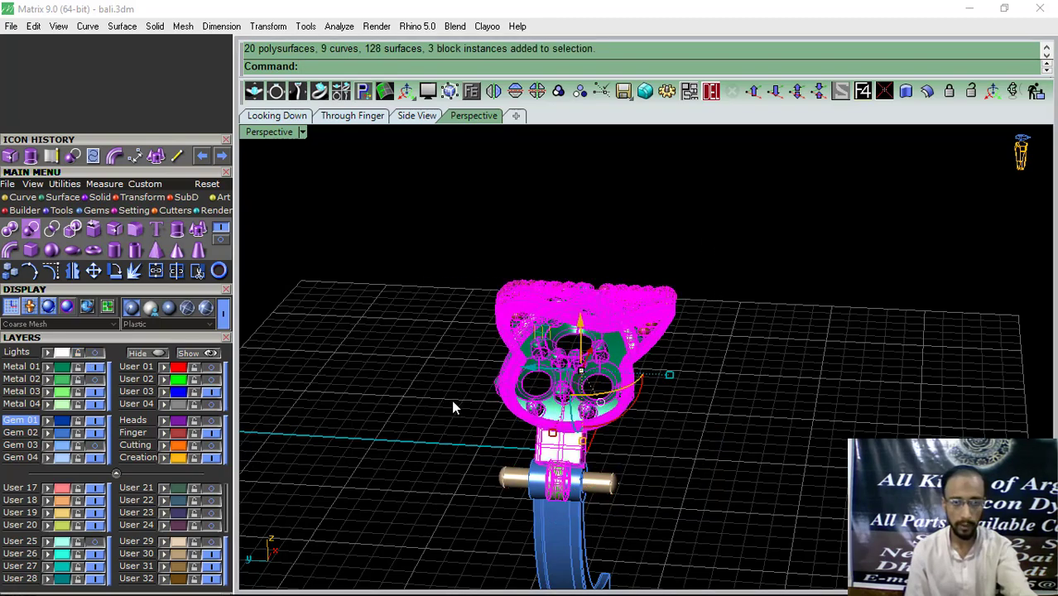
left_click(559, 92)
Step: Try rotating the grouped ring head about the hinge pin's centre in the Through Finger view, with object snaps enabled
left_click(352, 115)
left_click(392, 242)
scroll(456, 237, "down", 5)
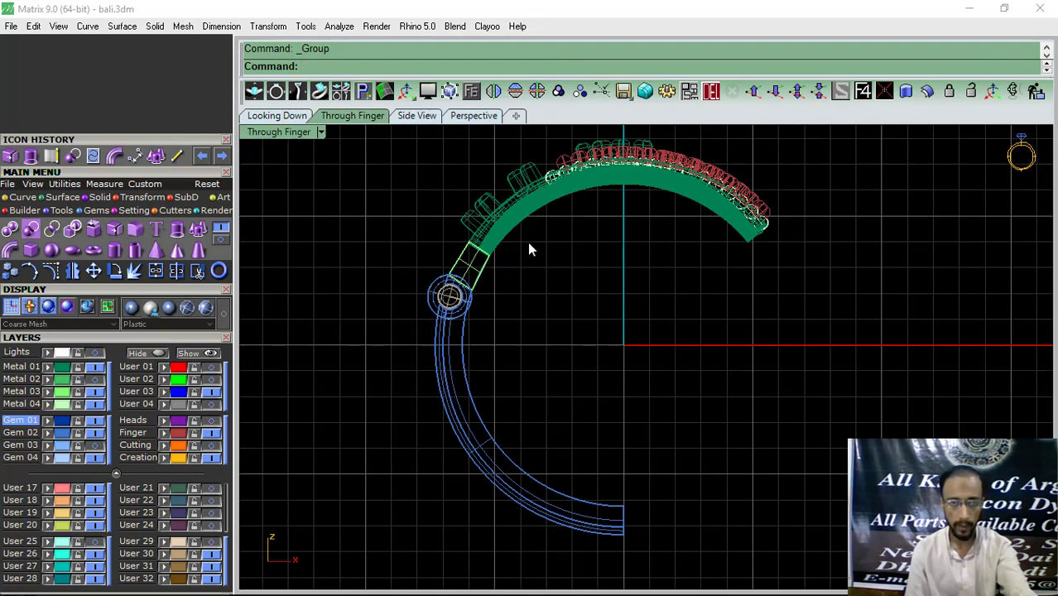
left_click(530, 249)
left_click(115, 271)
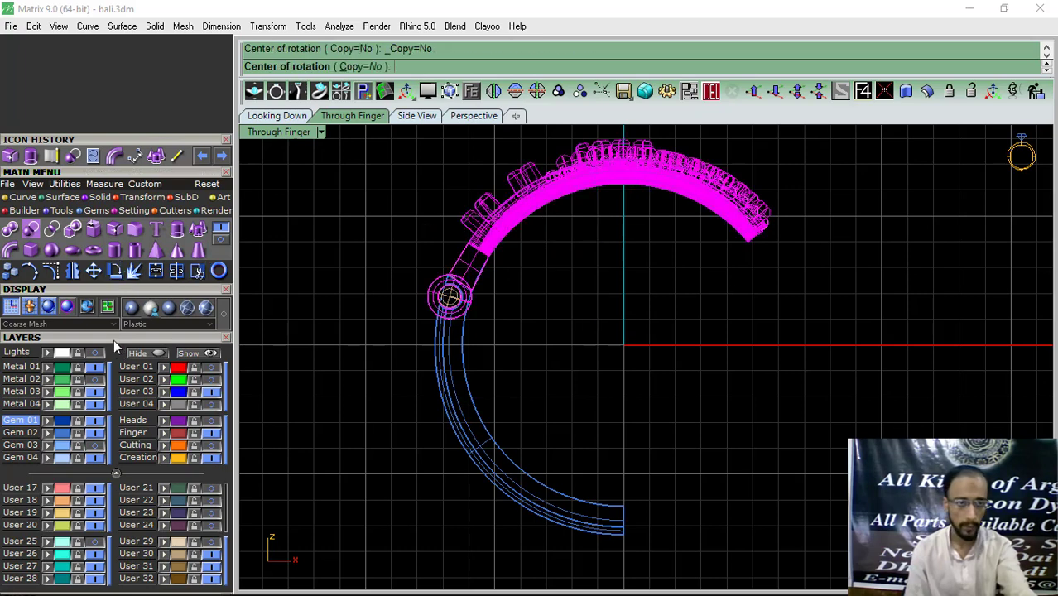
left_click(111, 337)
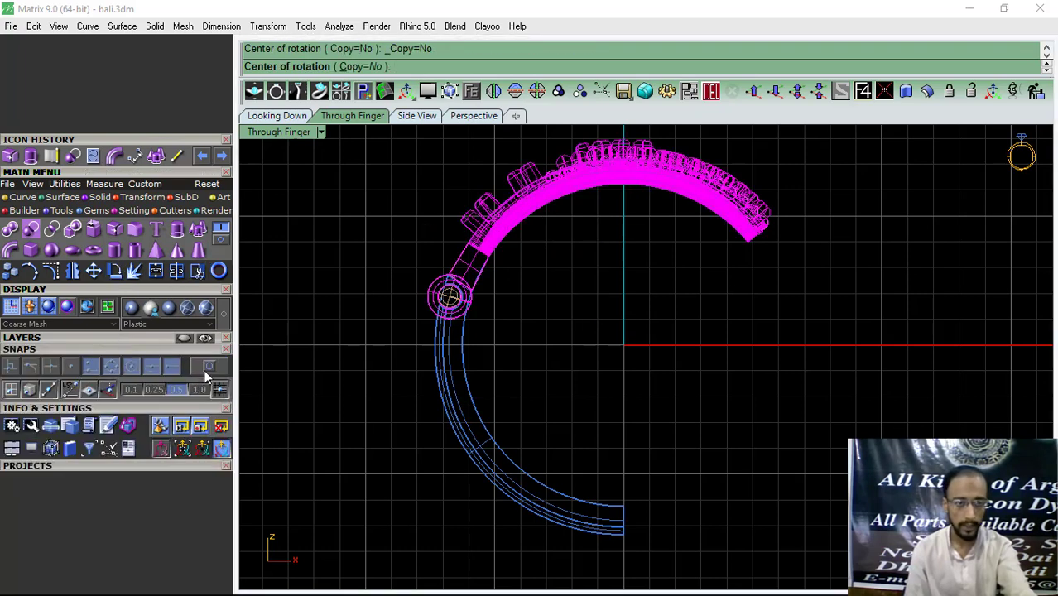
left_click(220, 389)
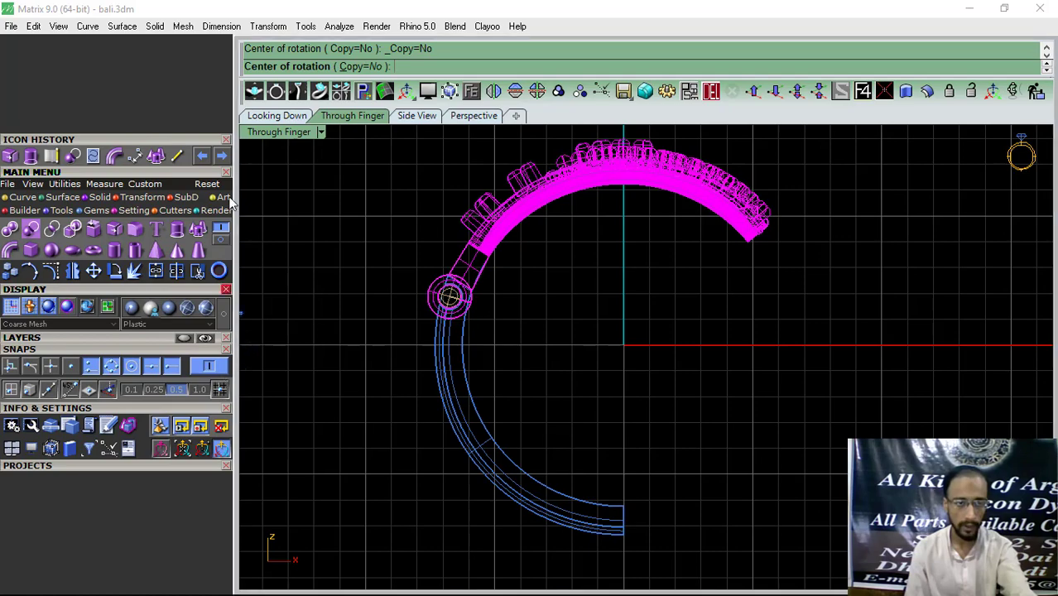
scroll(449, 297, "up", 3)
scroll(447, 294, "up", 3)
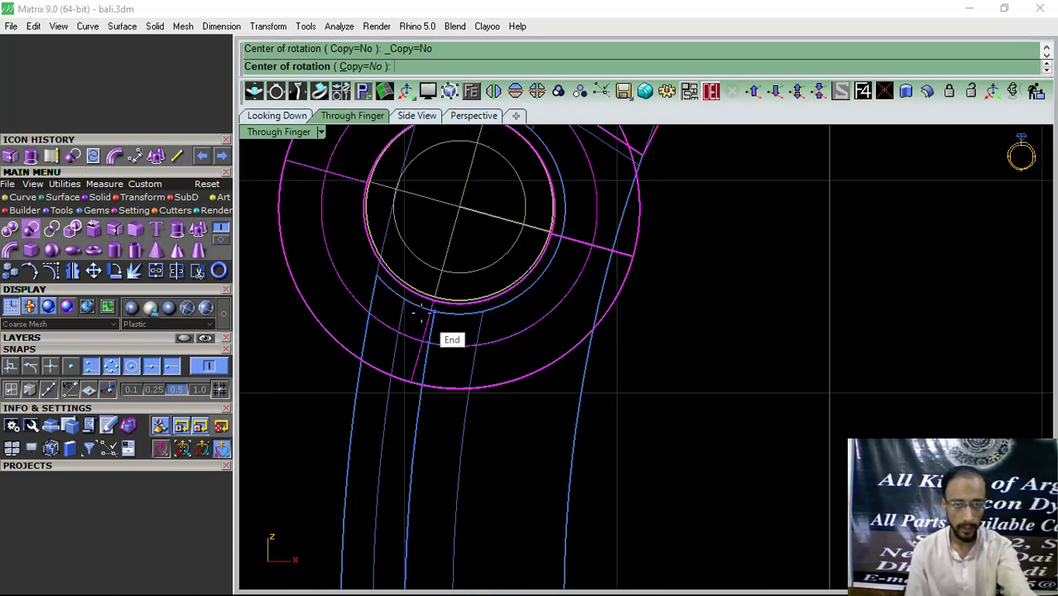
left_click(429, 308)
scroll(378, 307, "down", 6)
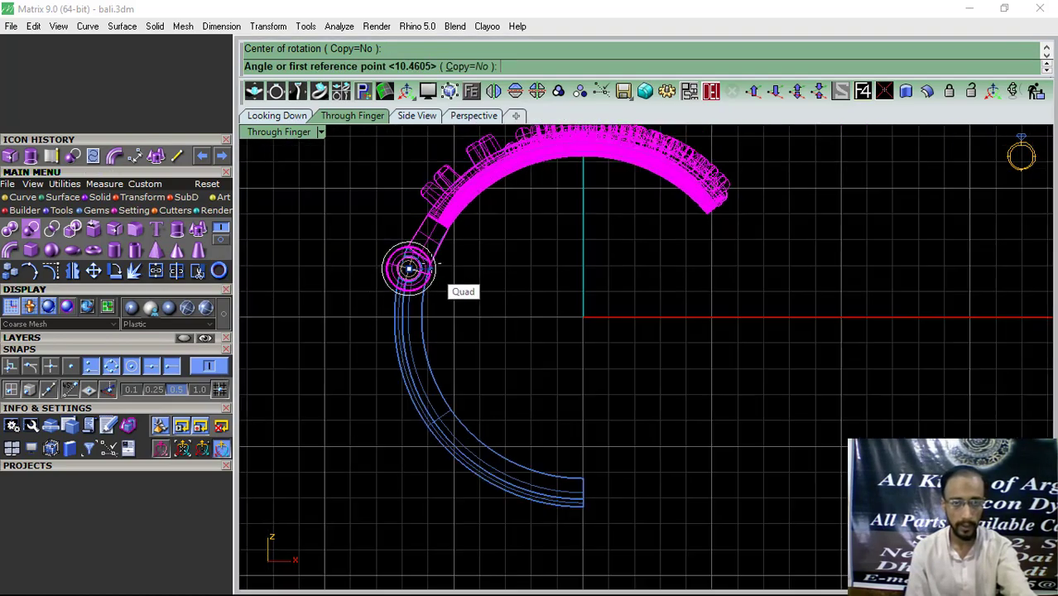
scroll(562, 345, "up", 1)
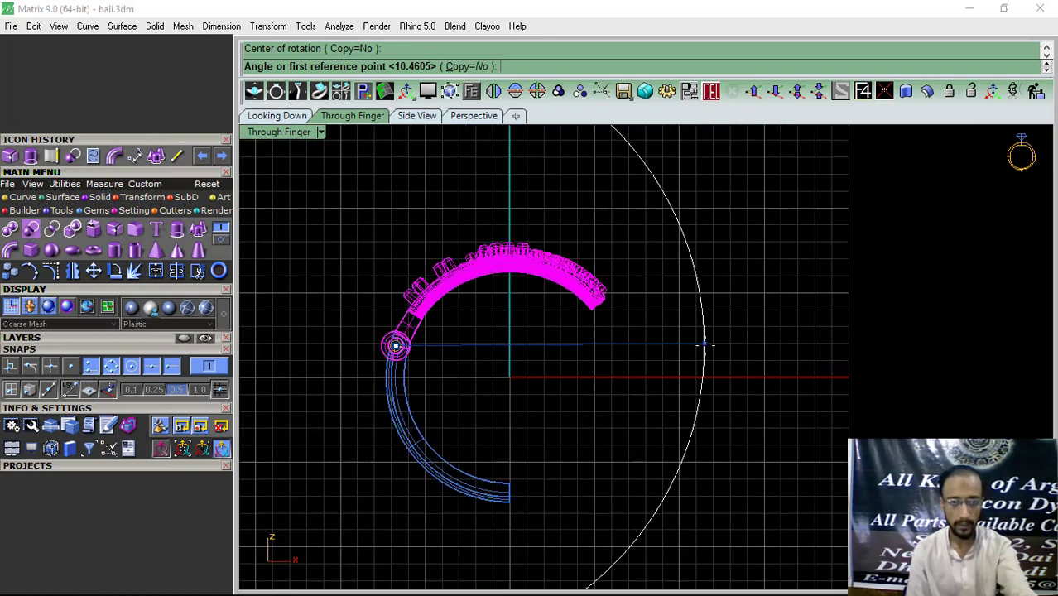
left_click(704, 343)
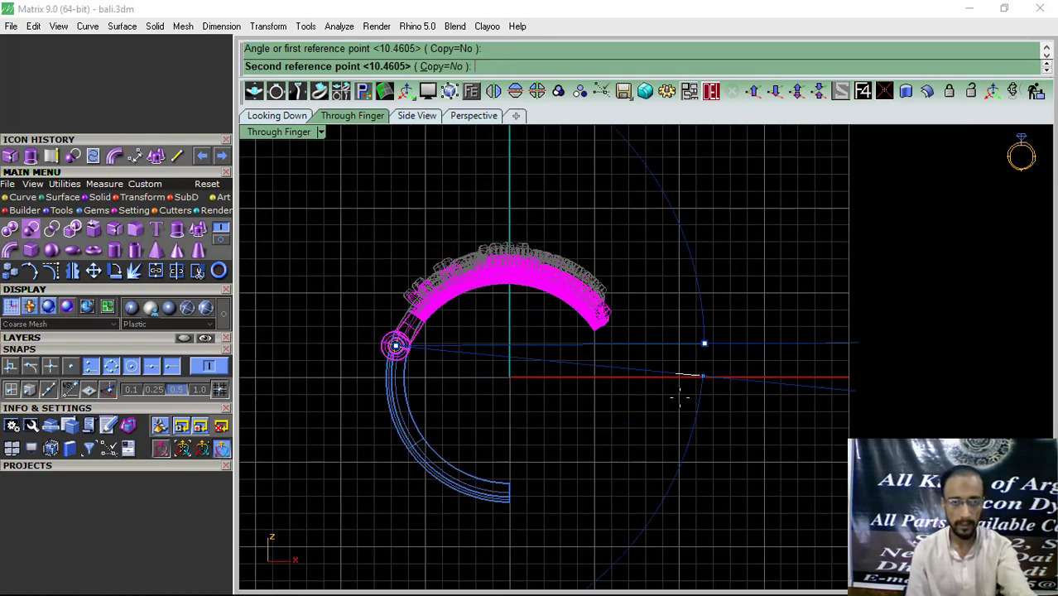
key("Escape")
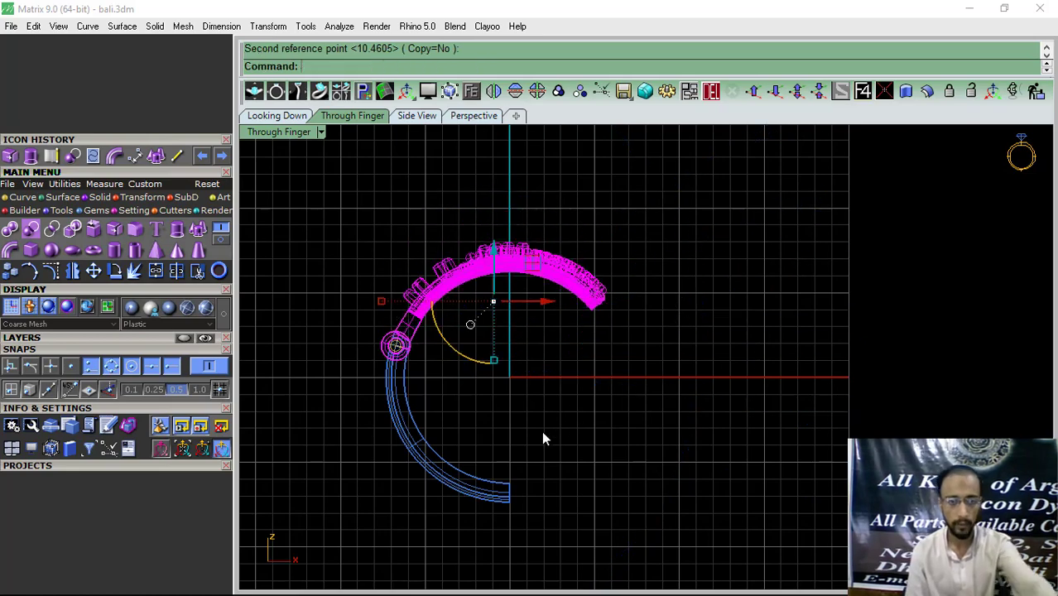
Step: Try swinging the lower shank group about the hinge pin's centre with the Rotate command
left_click_drag(517, 429, 404, 487)
right_click(395, 461)
scroll(347, 352, "up", 5)
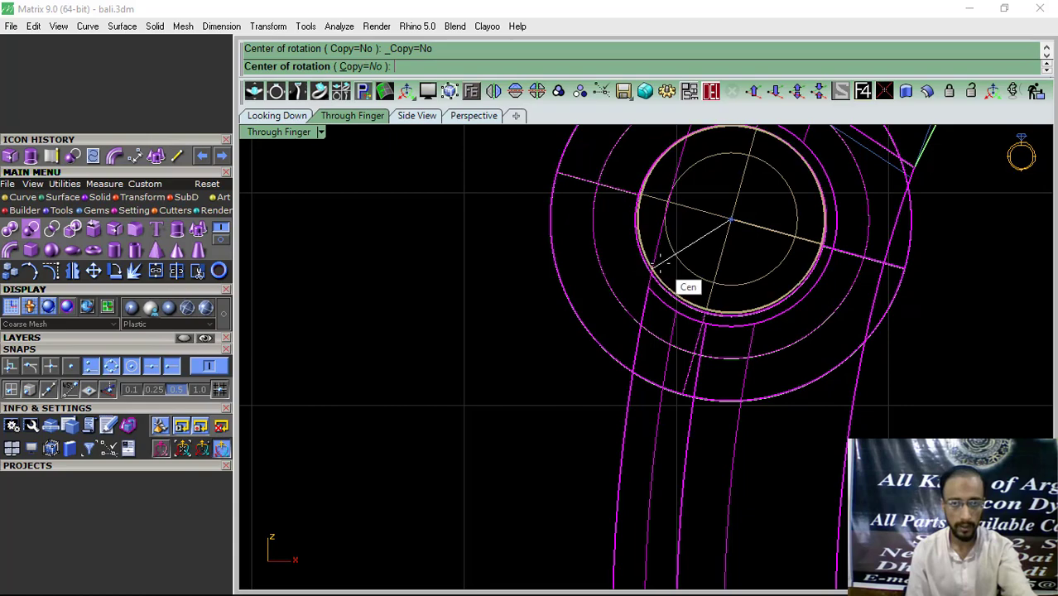
left_click(677, 283)
scroll(435, 260, "down", 4)
scroll(435, 260, "down", 5)
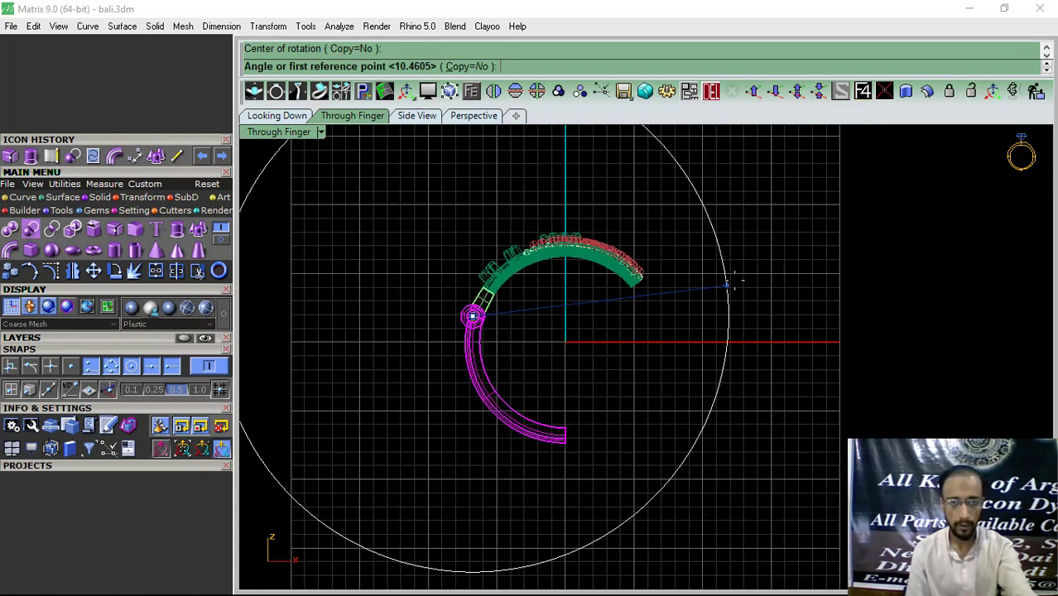
left_click(746, 252)
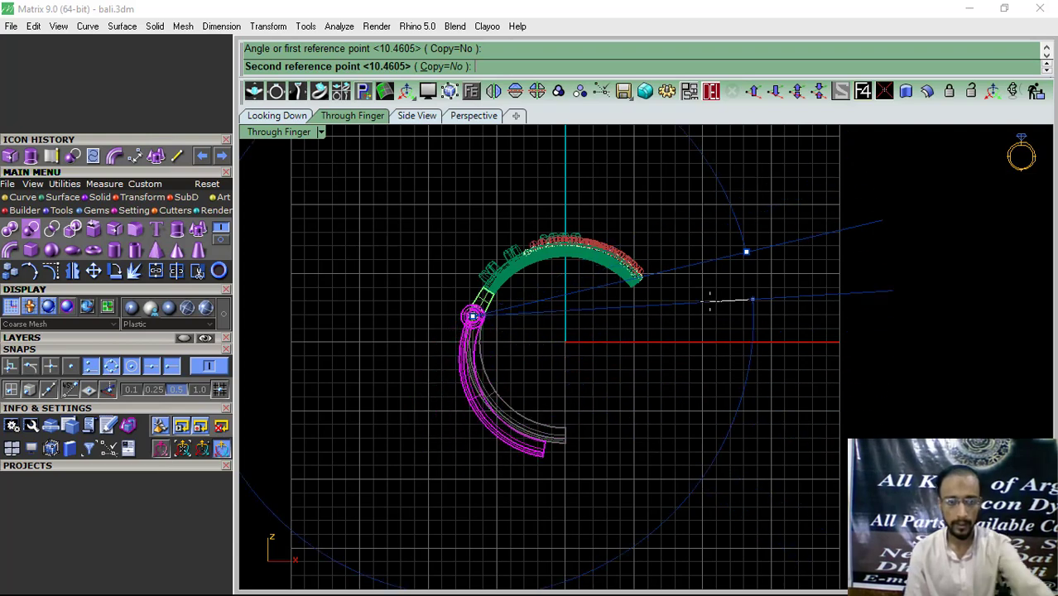
left_click(709, 300)
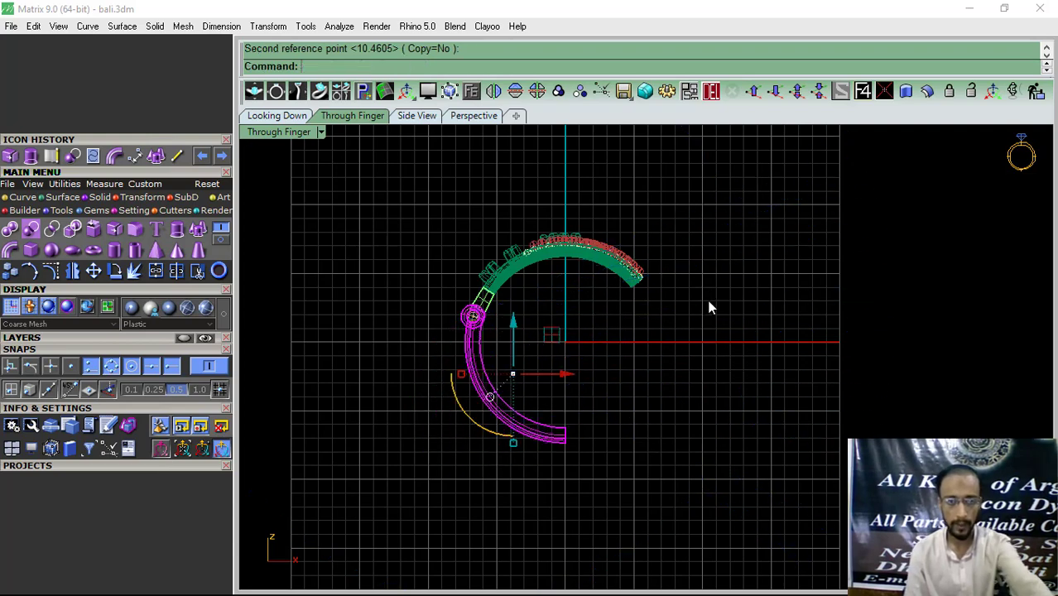
Step: Duplicate the two outer vertical edges at the shank's open end and loft a surface between them
left_click(473, 116)
mouse_move(385, 241)
right_mouse_down()
mouse_move(421, 329)
mouse_move(366, 406)
mouse_move(718, 441)
mouse_move(392, 343)
mouse_move(364, 323)
right_mouse_up()
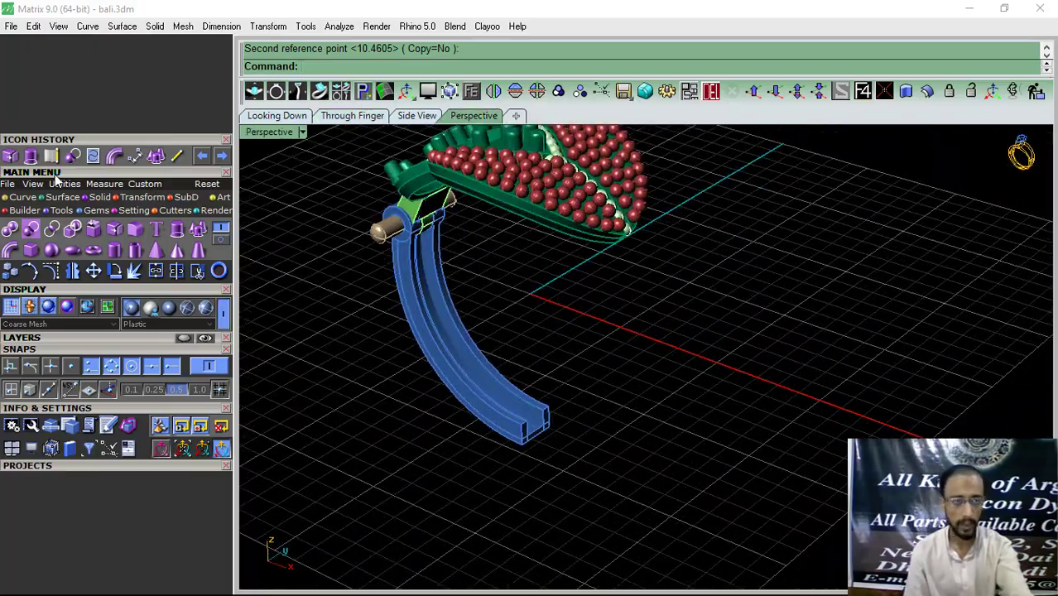
left_click(97, 175)
scroll(542, 433, "up", 6)
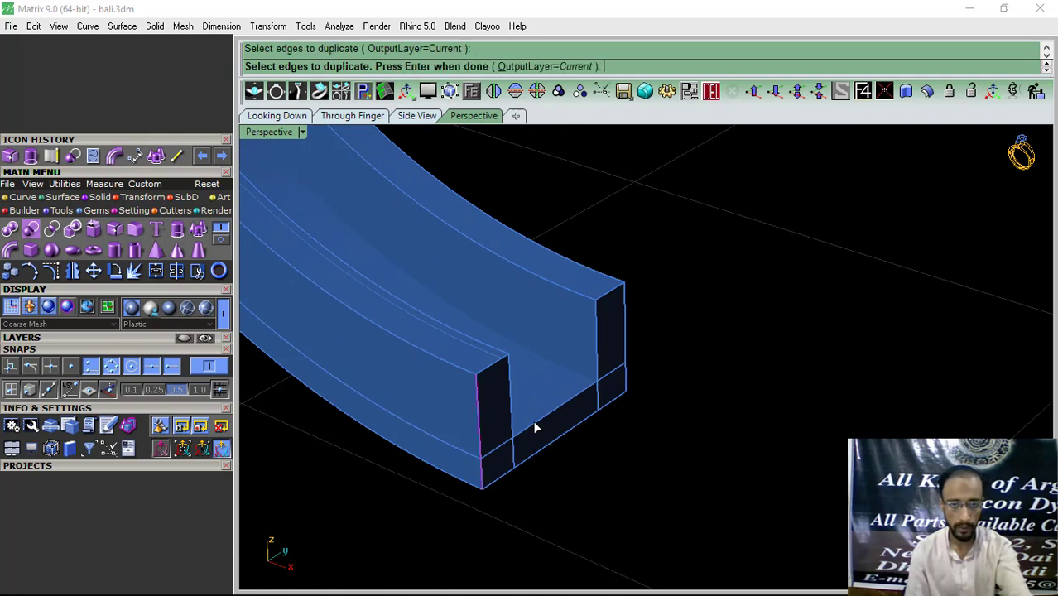
key("Return")
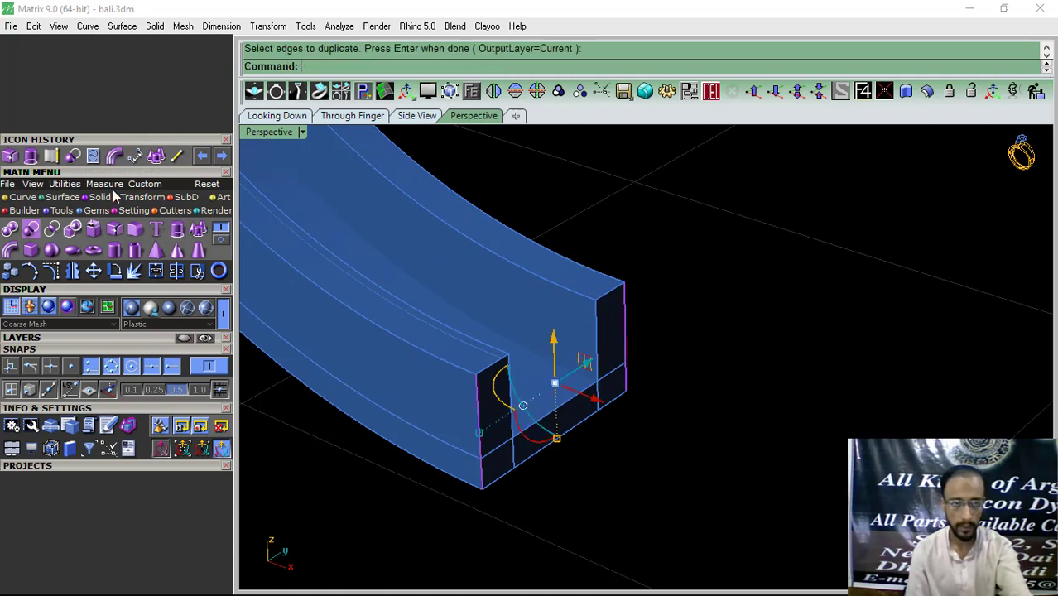
left_click(62, 199)
left_click(177, 231)
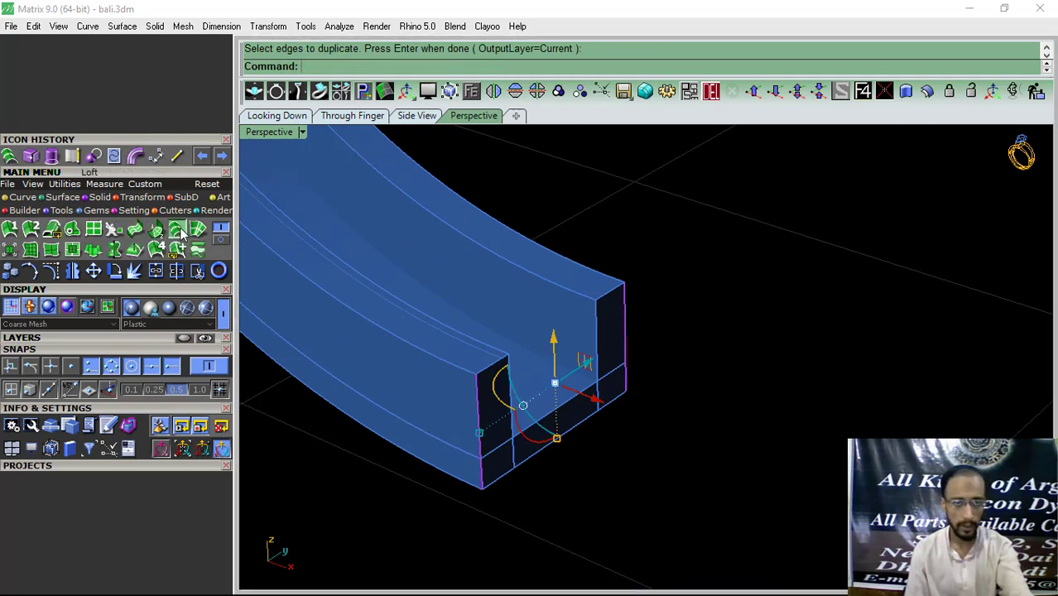
left_click(713, 94)
Step: Narrow the lofted end surface slightly and offset it 0.35 inward as a solid to cap the shank
left_click(554, 395)
scroll(486, 424, "up", 4)
left_click_drag(475, 435, 490, 424)
left_click(928, 91)
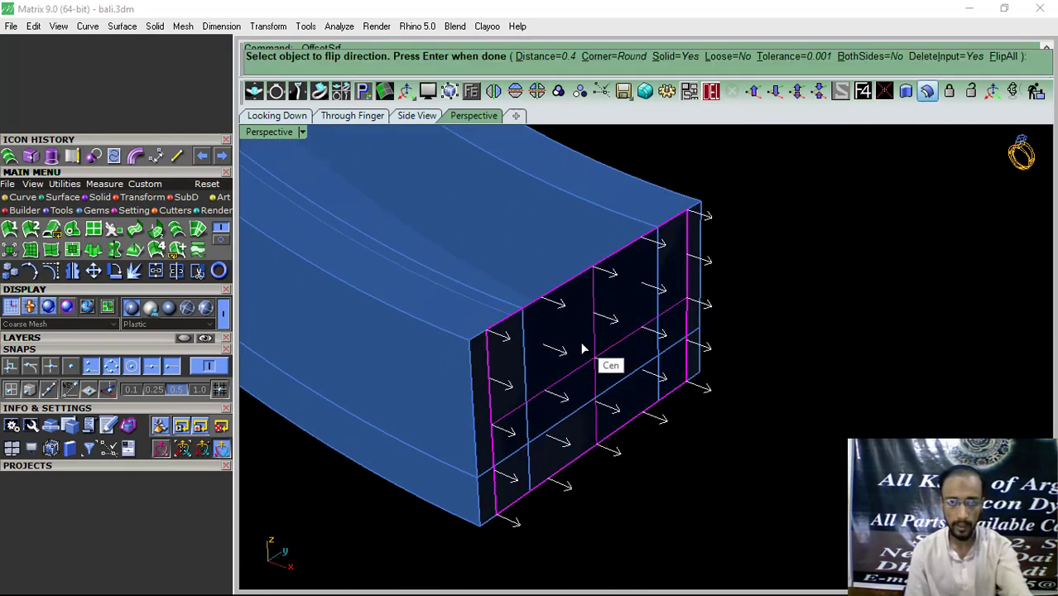
left_click(583, 349)
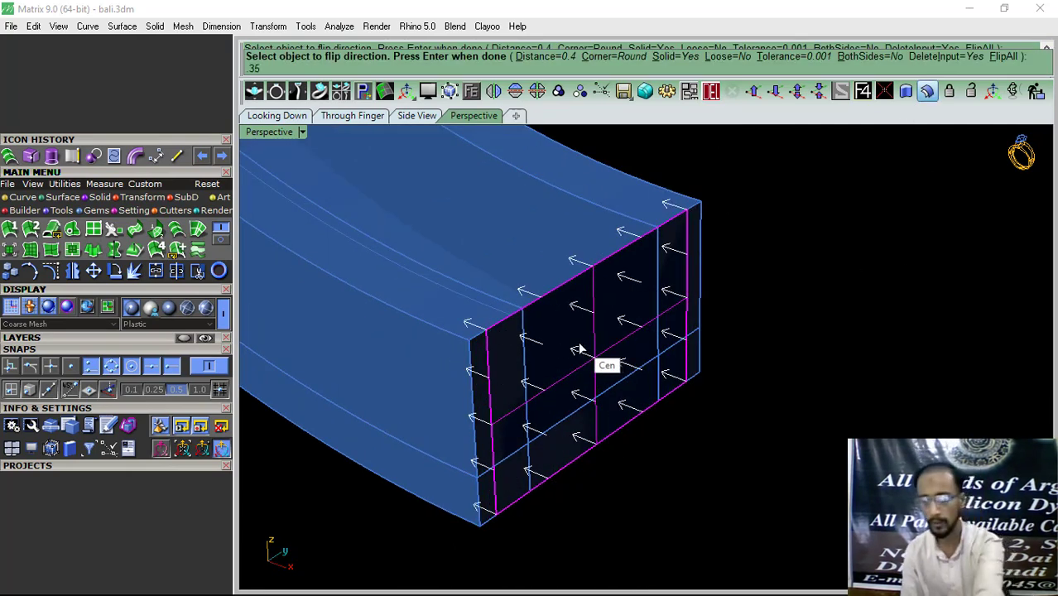
key("Return")
Step: Group the new end cap with the lower shank and its outer hinge tubes
scroll(529, 355, "down", 8)
key("ctrl+a")
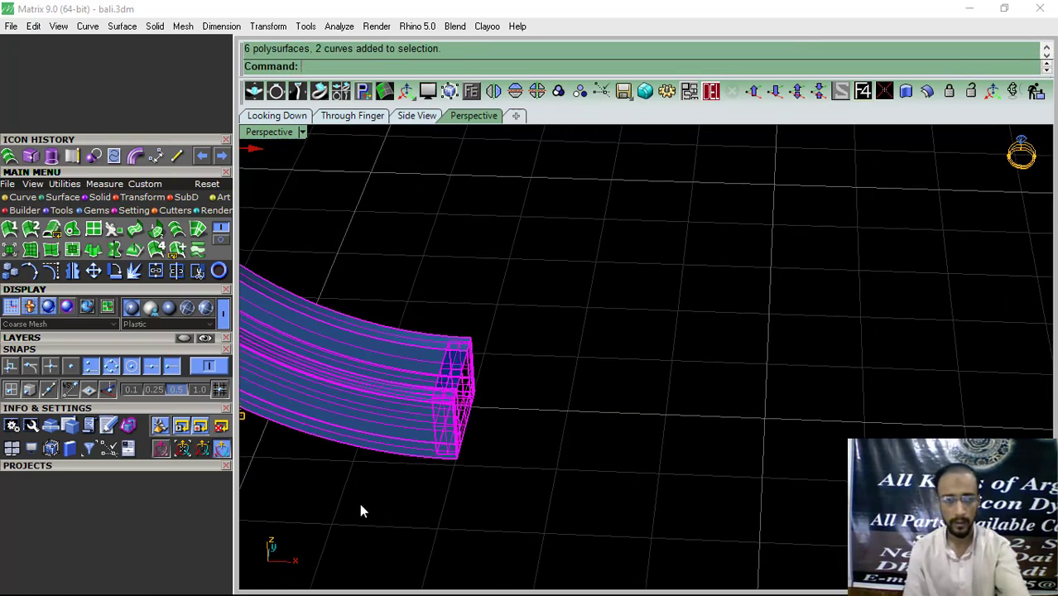
left_click(71, 338)
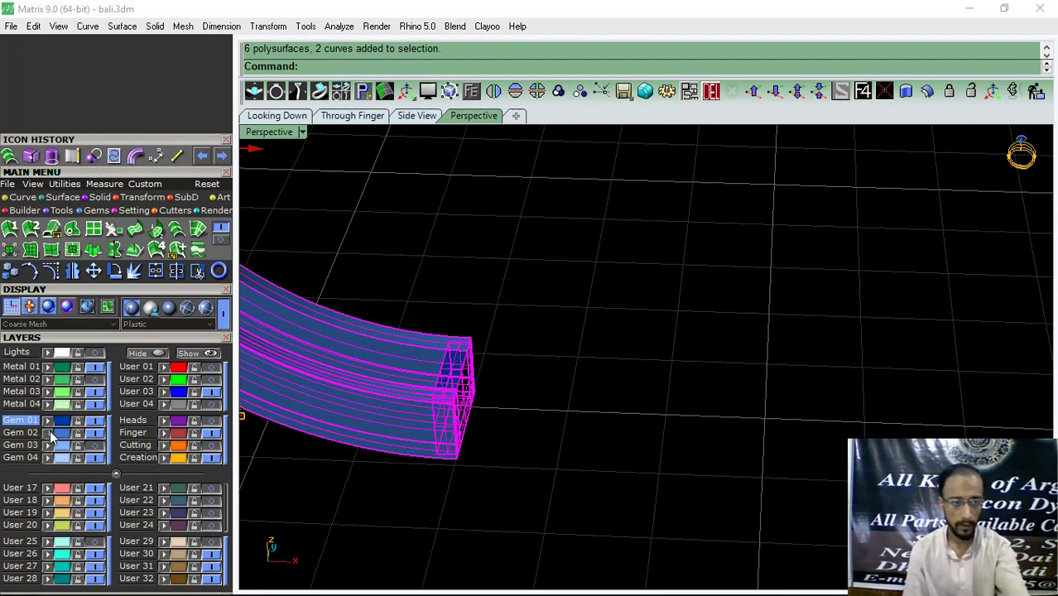
left_click(559, 91)
scroll(553, 406, "down", 5)
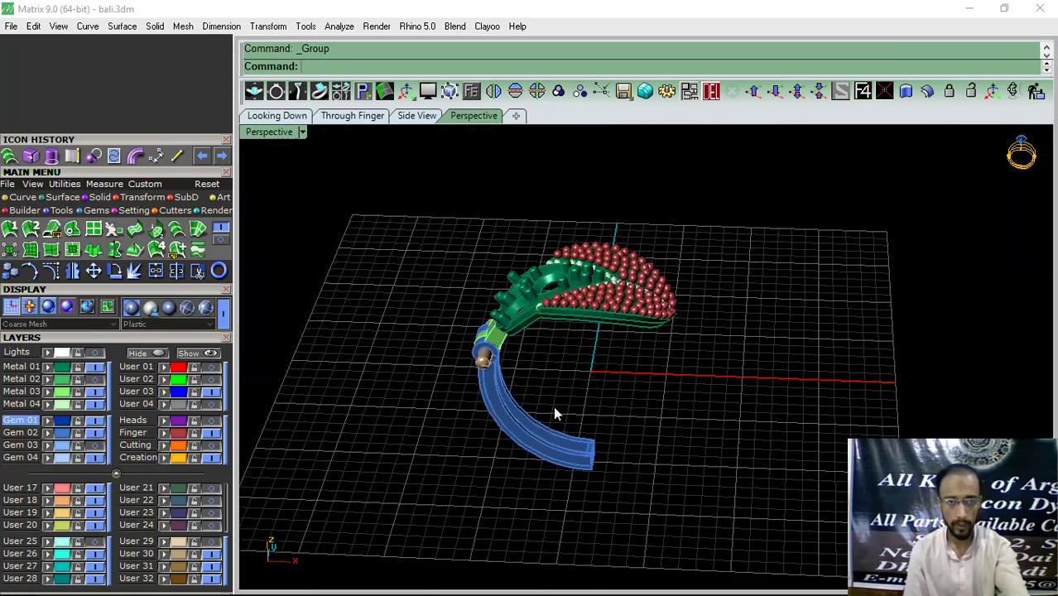
Step: Shift the hinge pin slightly along its own axis within the three hinge tubes
right_click_drag(553, 406, 700, 382)
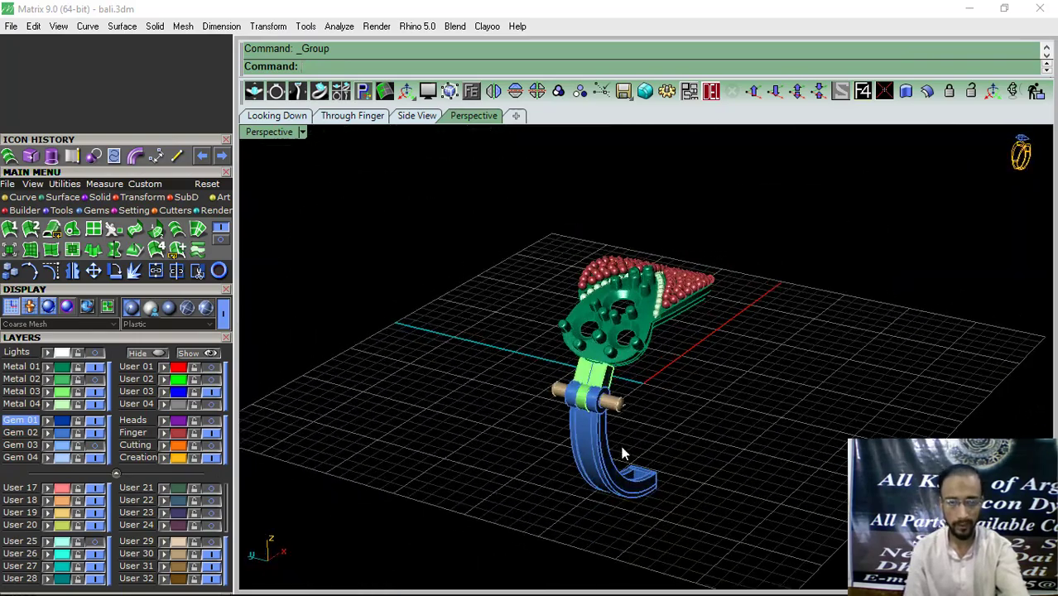
right_click_drag(625, 454, 679, 431)
scroll(729, 405, "up", 4)
left_click(747, 394)
left_click_drag(790, 389, 781, 391)
left_click(828, 342)
scroll(695, 364, "down", 6)
right_click_drag(695, 381, 602, 422)
scroll(576, 371, "up", 7)
right_click_drag(577, 372, 546, 381)
scroll(503, 330, "down", 8)
right_click_drag(507, 335, 563, 385)
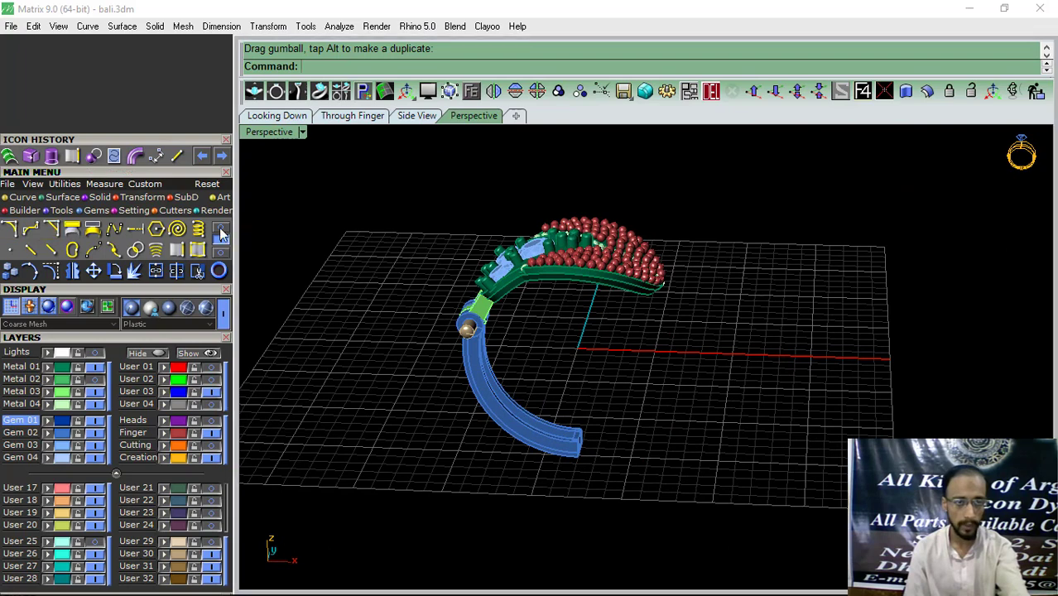
Step: Draw an outward-bulging arc from the midpoint of the shank end's lower edge to the free tip of the upper head
left_click(348, 117)
left_click(155, 229)
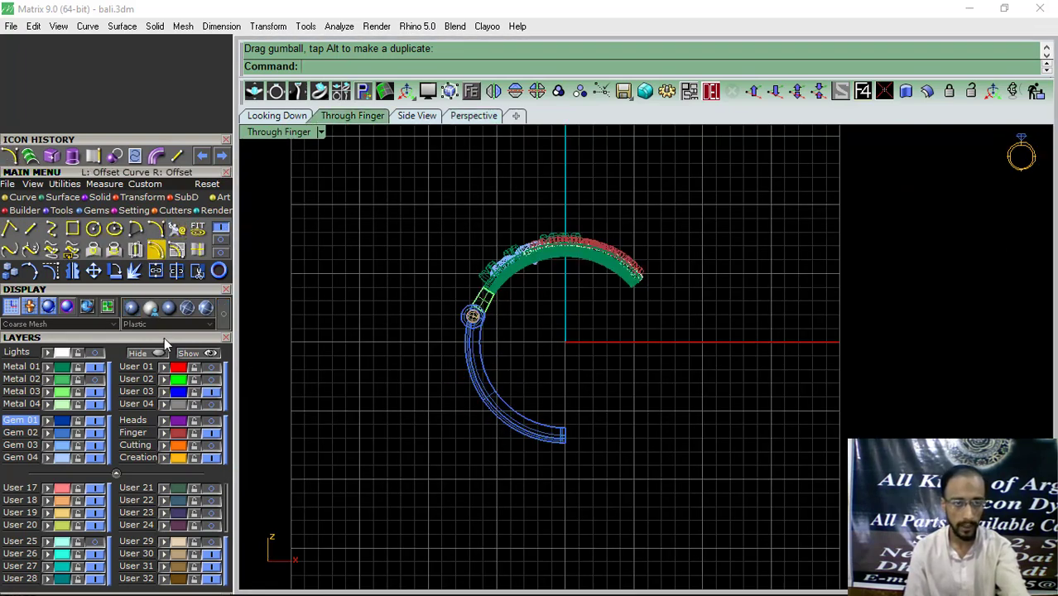
left_click(121, 337)
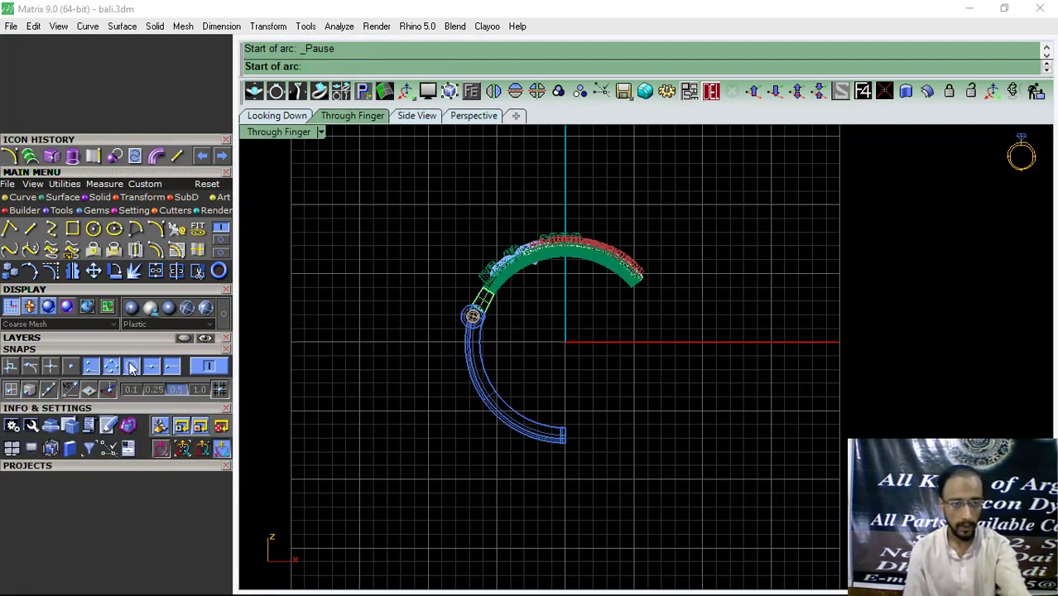
scroll(630, 430, "up", 3)
scroll(670, 294, "up", 1)
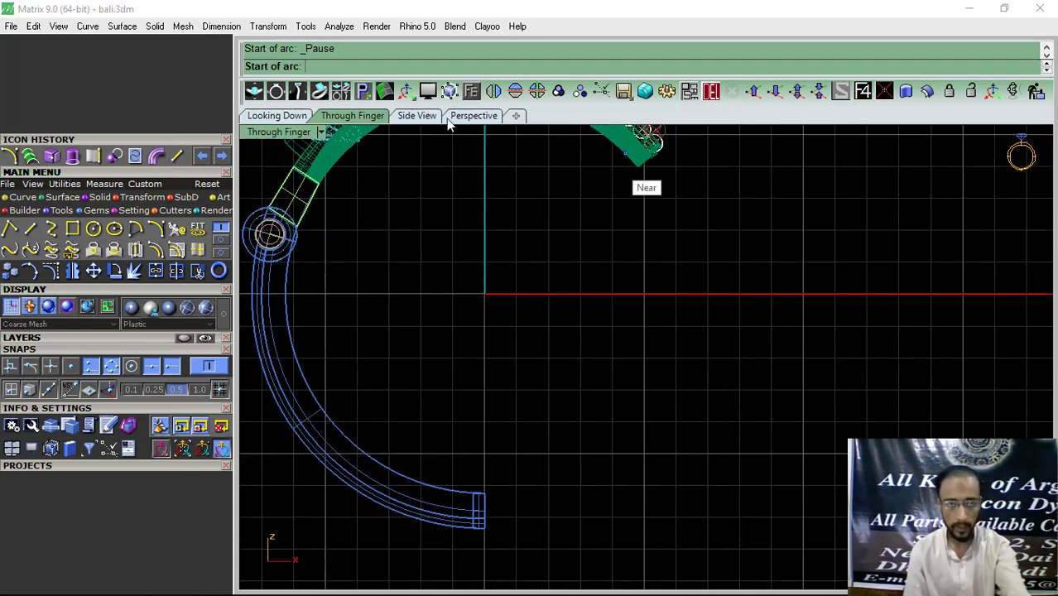
left_click(474, 116)
scroll(583, 439, "up", 2)
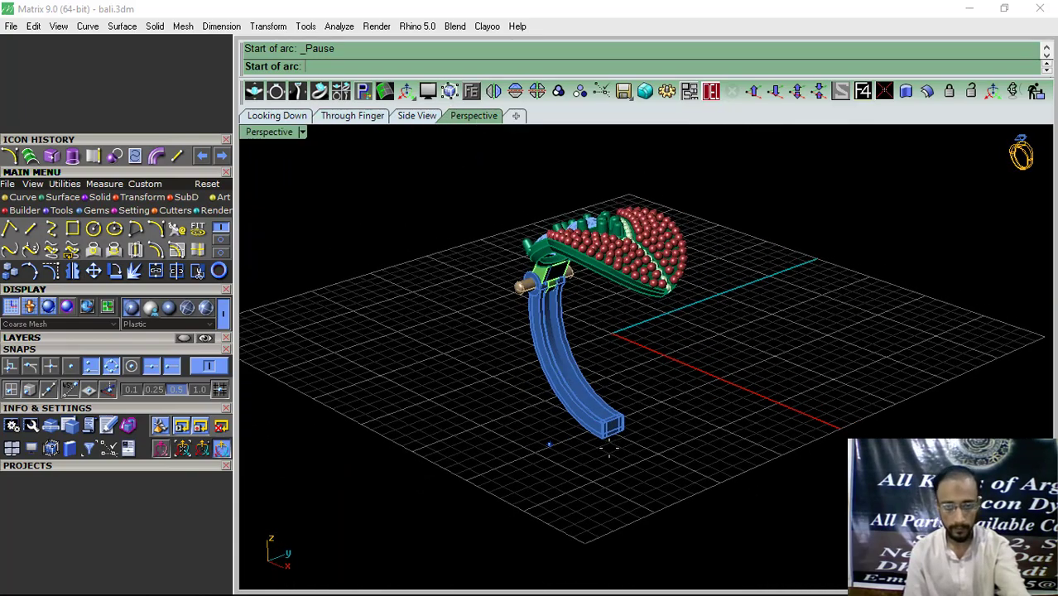
scroll(627, 429, "up", 3)
left_click(544, 453)
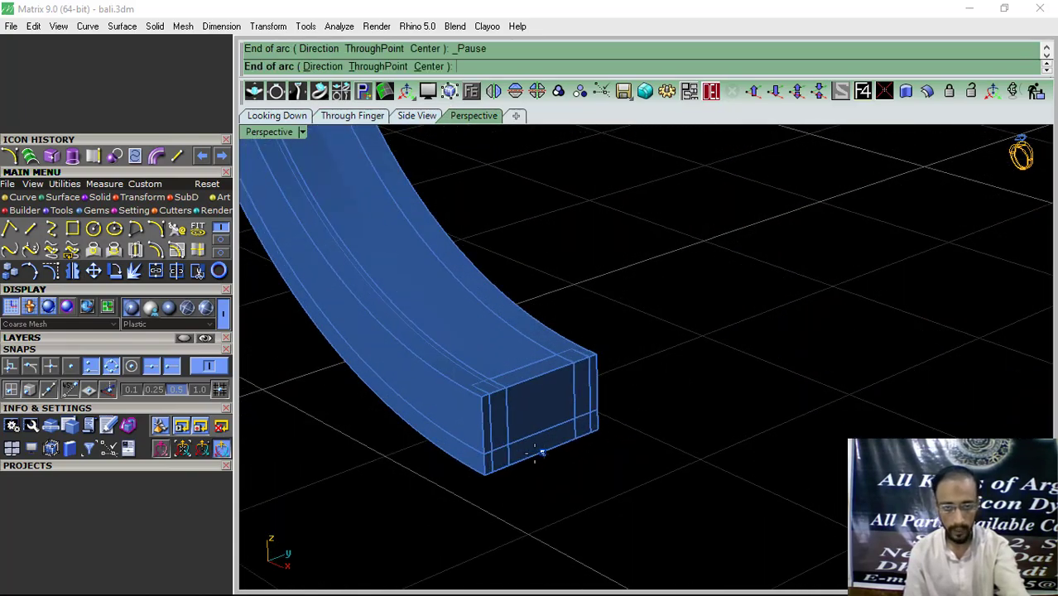
scroll(441, 451, "down", 3)
scroll(529, 250, "up", 3)
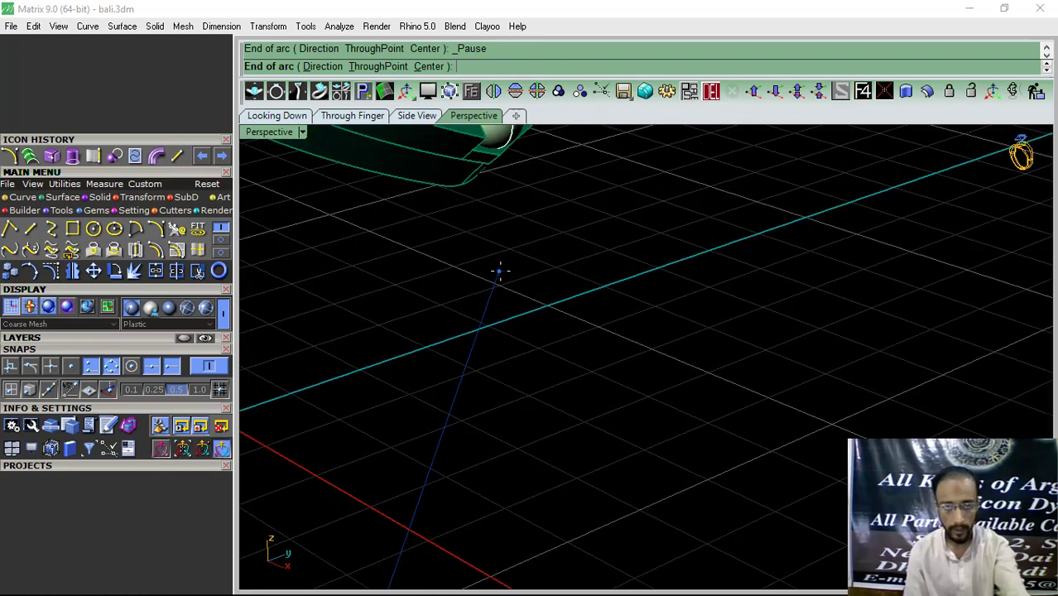
left_click(461, 185)
left_click(372, 122)
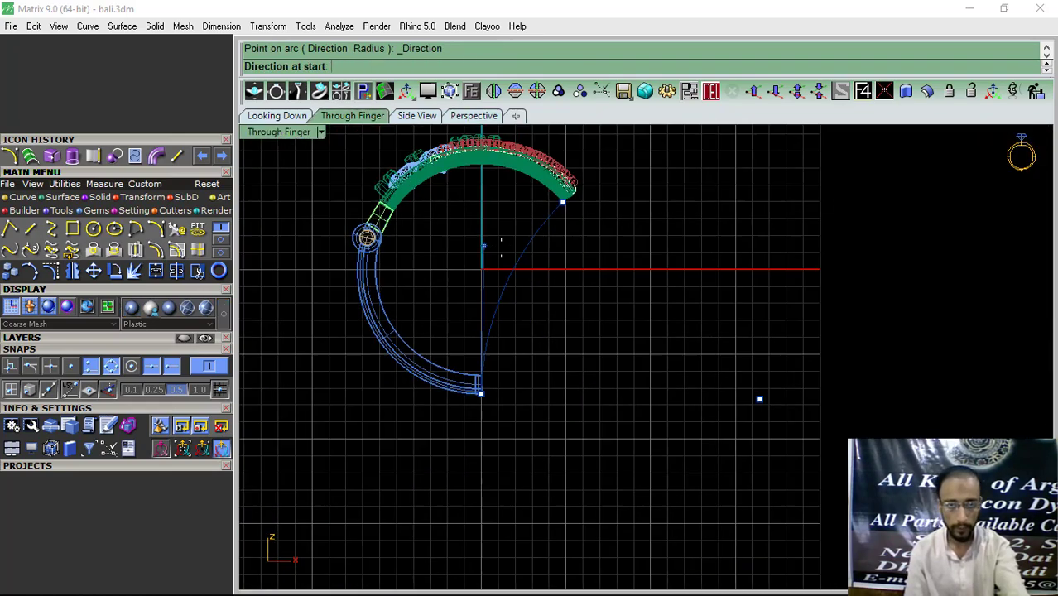
left_click(645, 386)
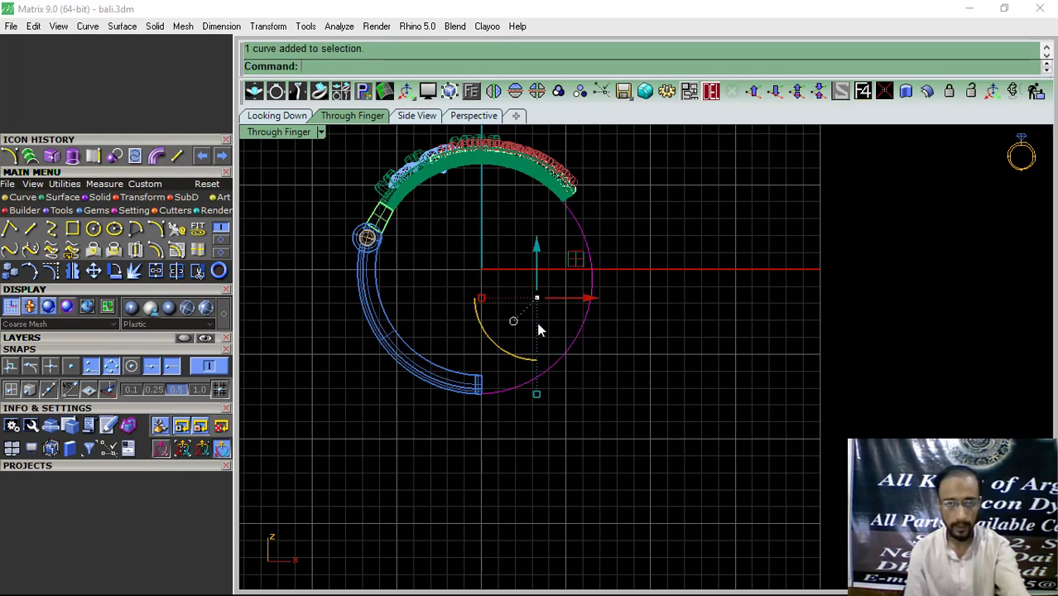
Step: Build a round-capped pipe along the new arc and delete the arc curve
left_click(100, 200)
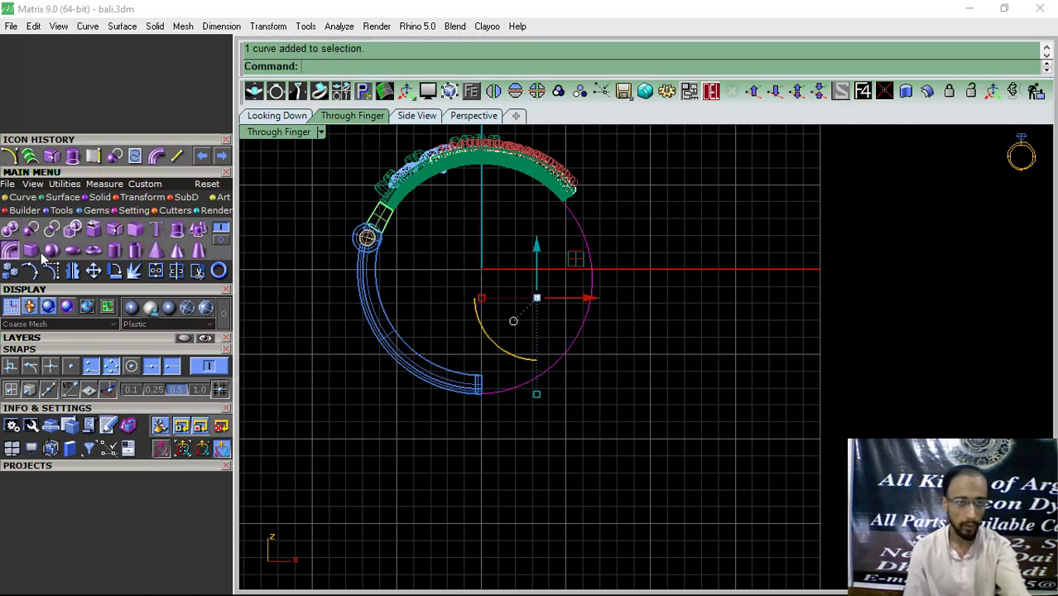
left_click(12, 250)
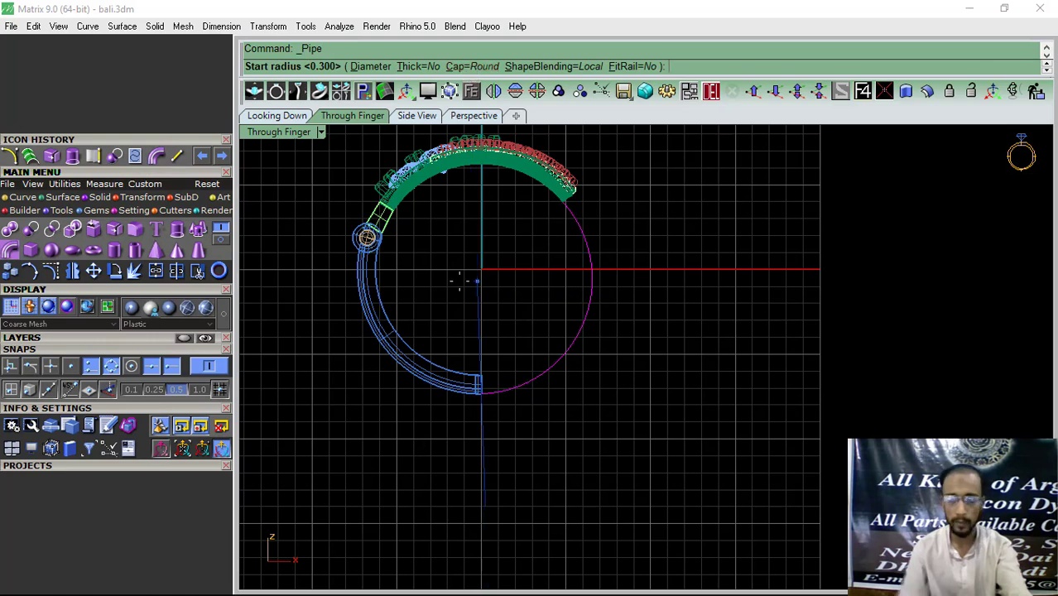
key("Return")
key("Return")
key("Return")
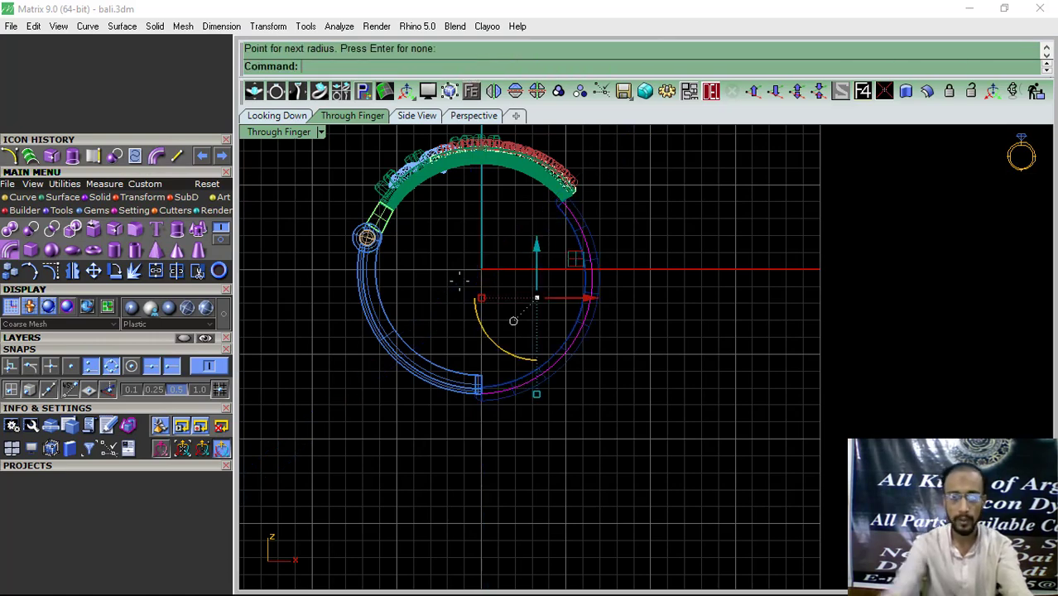
left_click(711, 91)
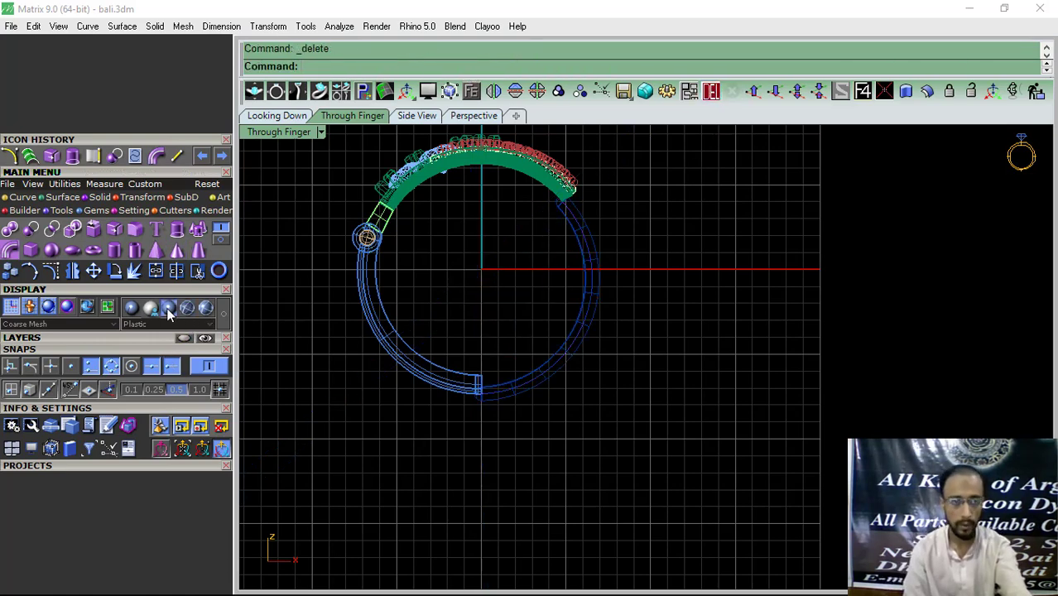
Step: Shade the view and raise the pipe slightly so it meets the middle of the shank's end
left_click(131, 308)
left_click(593, 324)
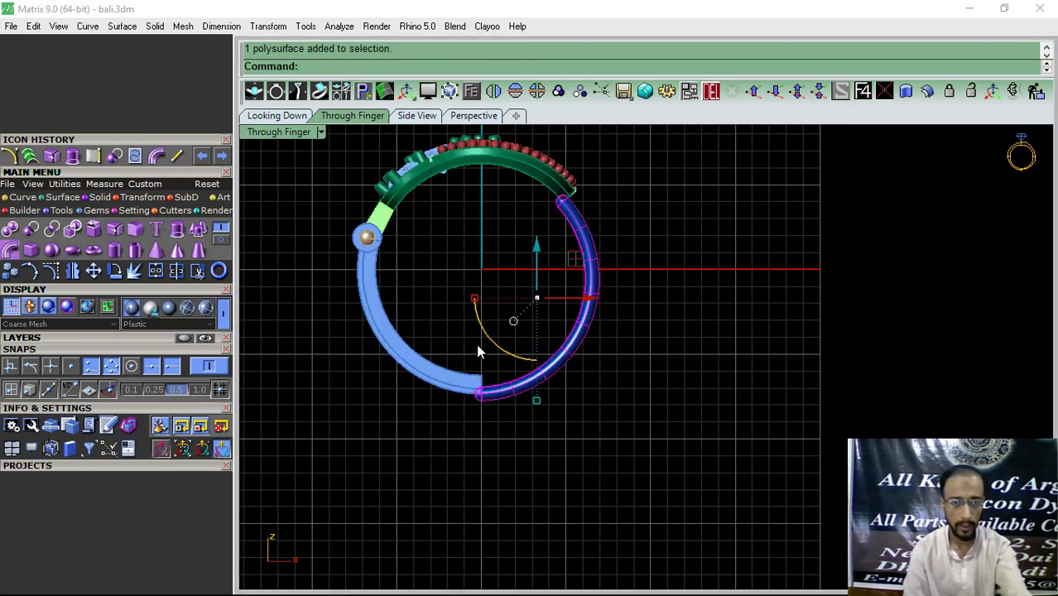
left_click_drag(534, 255, 535, 237)
left_click(675, 294)
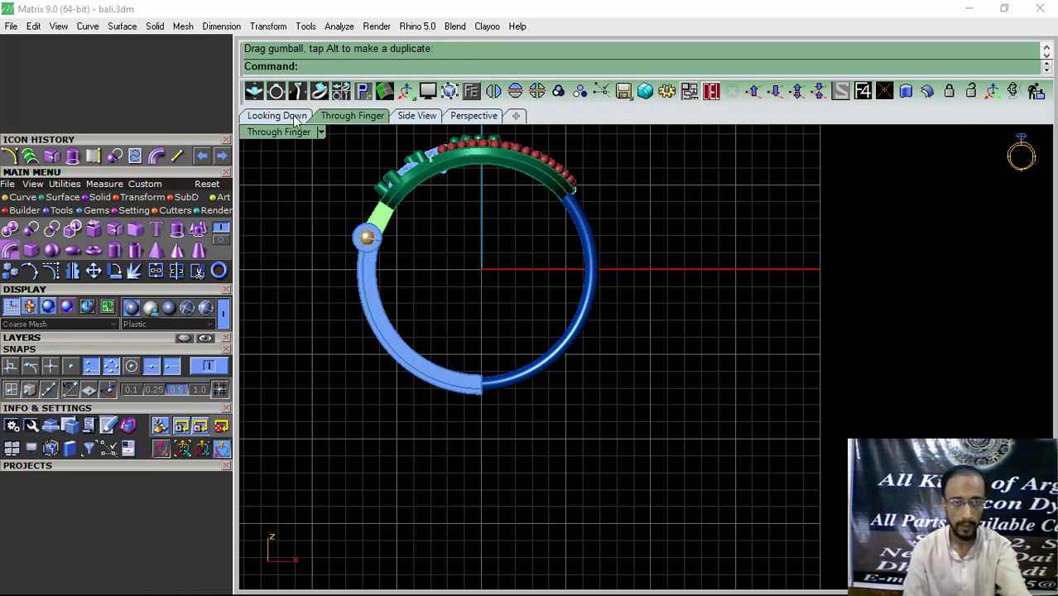
left_click(469, 116)
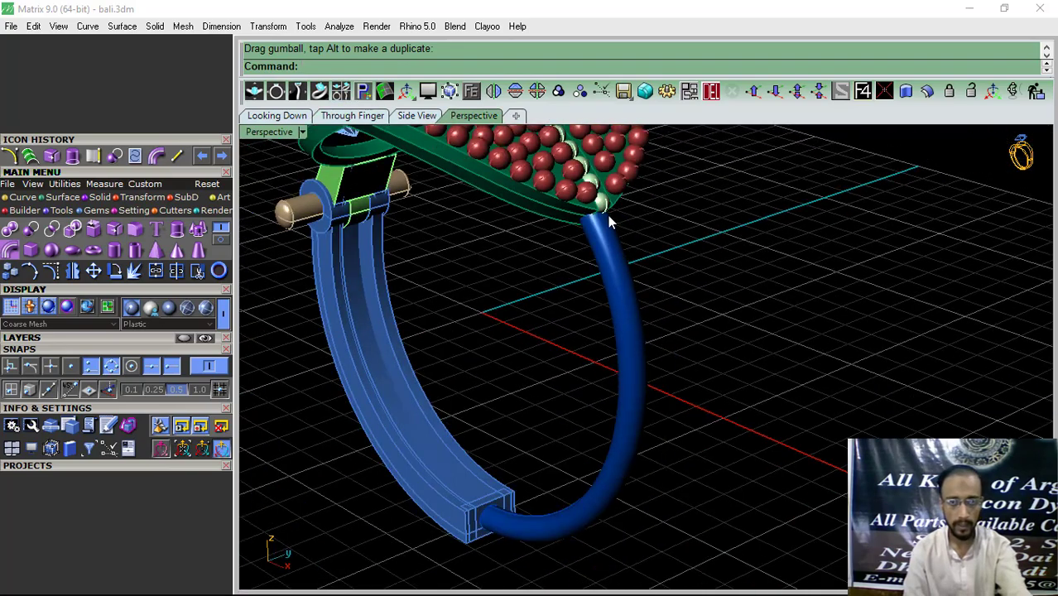
scroll(627, 275, "up", 3)
scroll(658, 273, "down", 5)
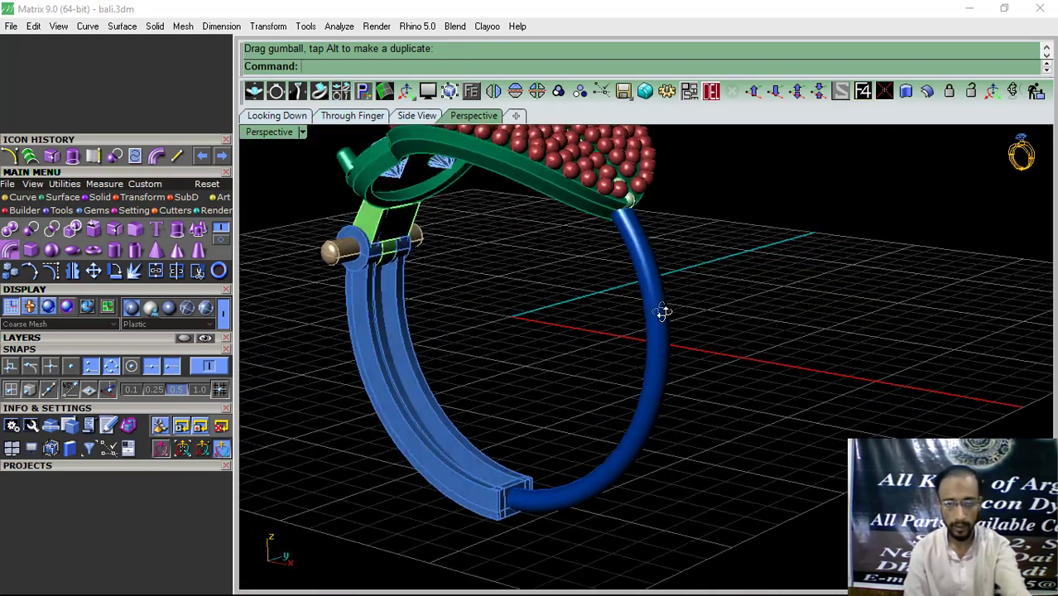
Step: Ungroup the lower shank assembly to make its end cap separately selectable
scroll(562, 481, "up", 8)
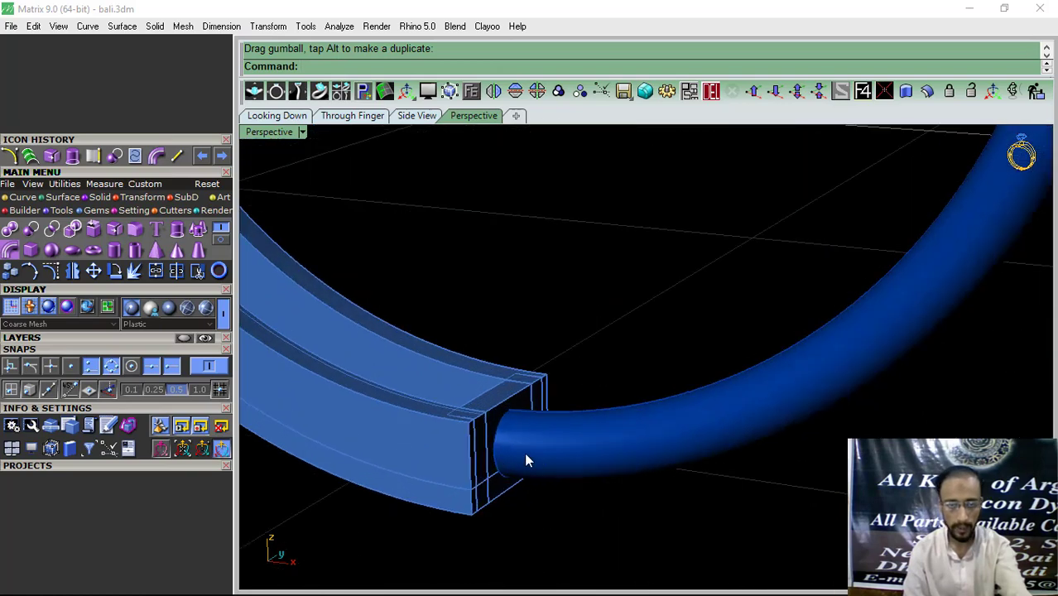
scroll(521, 461, "down", 4)
scroll(534, 439, "up", 4)
left_click(549, 411)
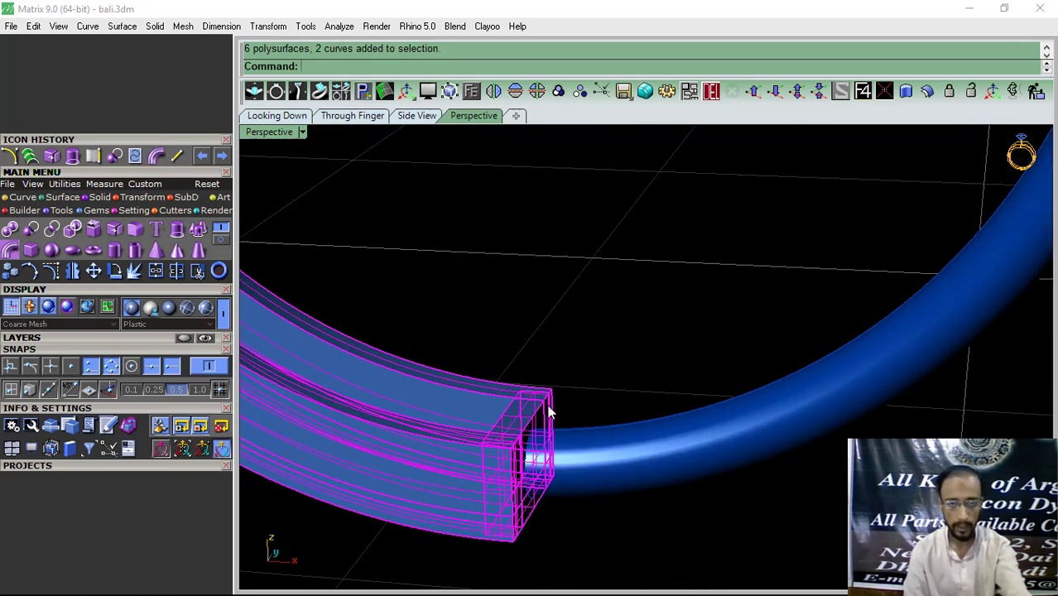
left_click(580, 91)
scroll(522, 431, "up", 3)
Step: Subtract the pipe from the shank's end cap with Boolean Difference and inspect the resulting hole
left_click(570, 378)
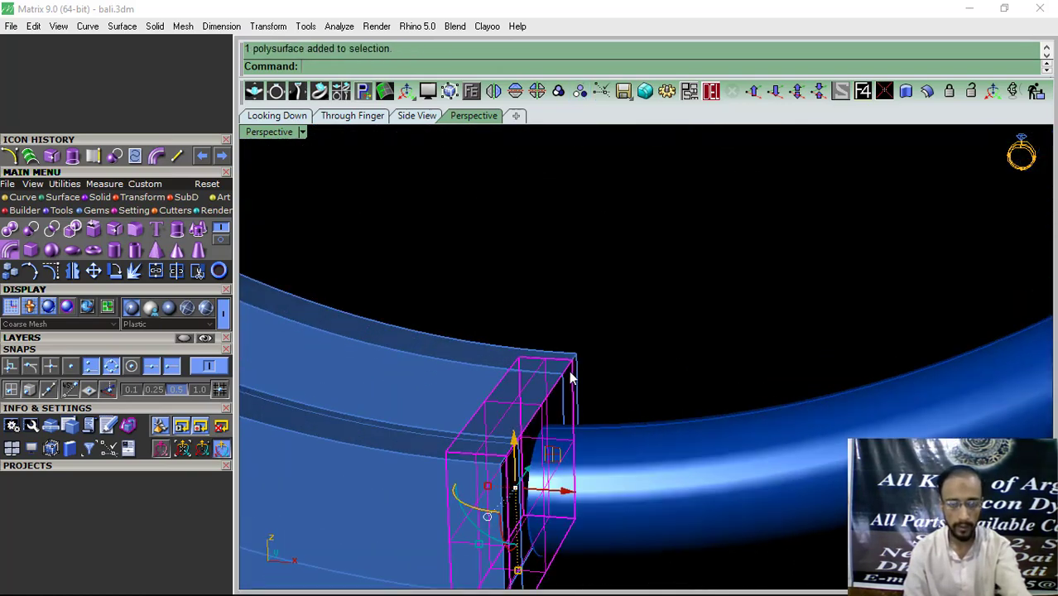
left_click(610, 415)
left_click(490, 399)
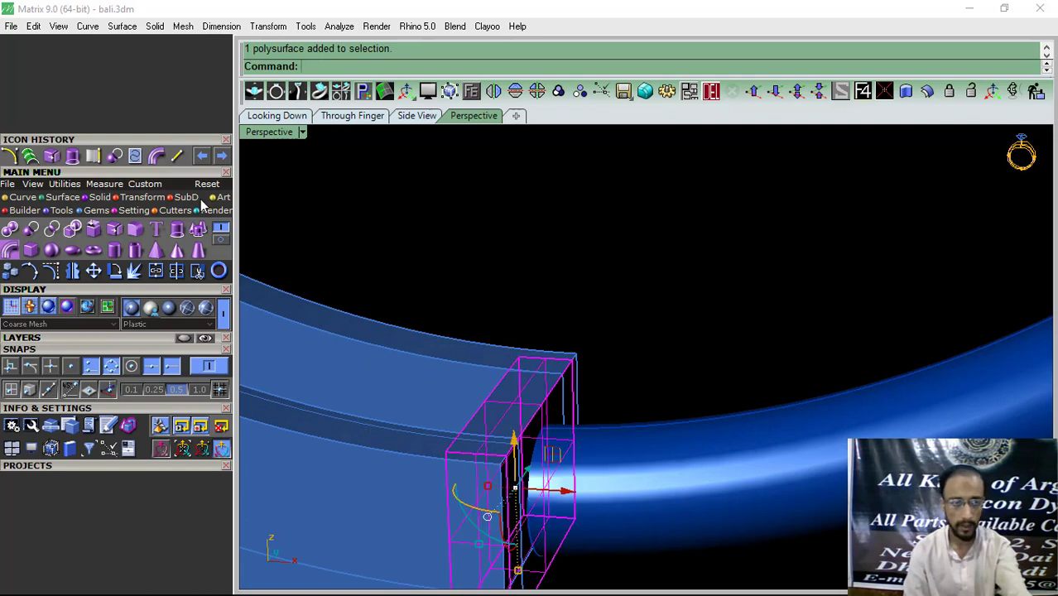
left_click(33, 231)
left_click(653, 484)
right_click(663, 315)
right_click_drag(663, 316, 594, 416)
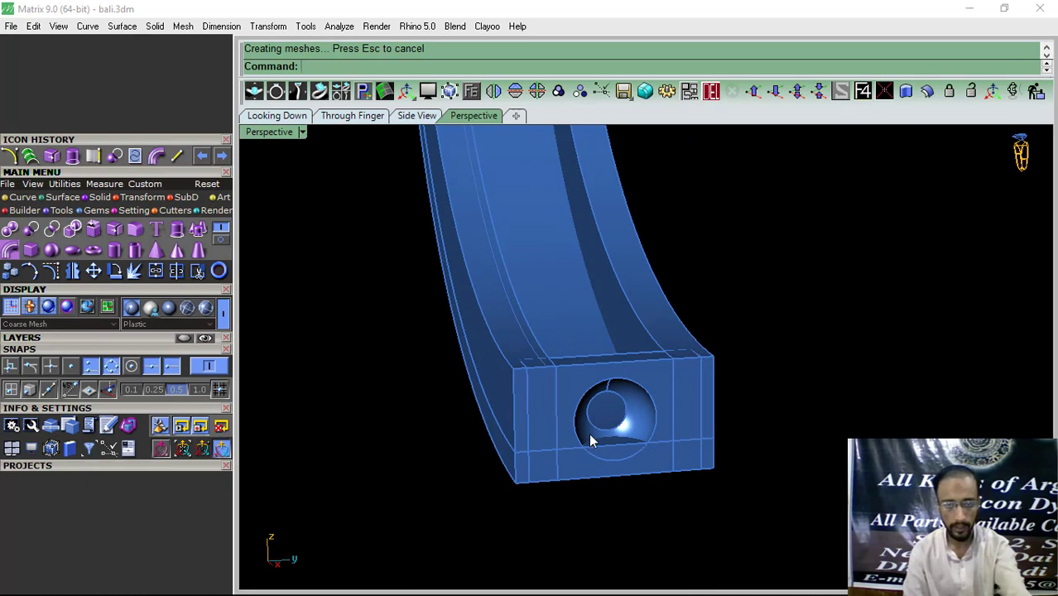
scroll(542, 439, "down", 5)
right_click_drag(512, 441, 574, 432)
scroll(574, 432, "down", 6)
Step: Undo the Boolean Difference on the end cap and the ungrouping of the shank
key("ctrl+z")
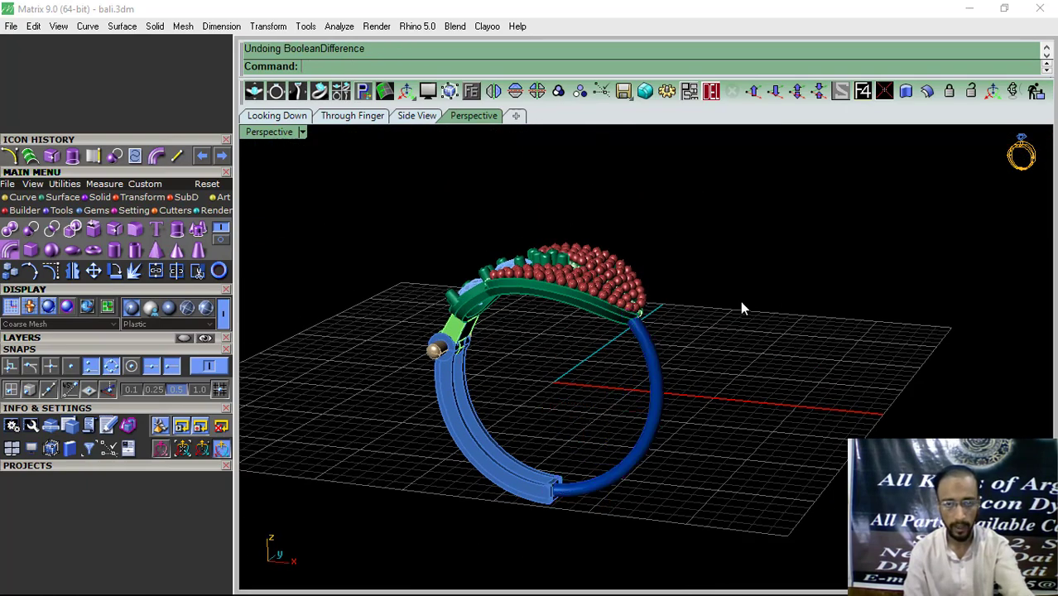
right_click_drag(741, 308, 656, 331)
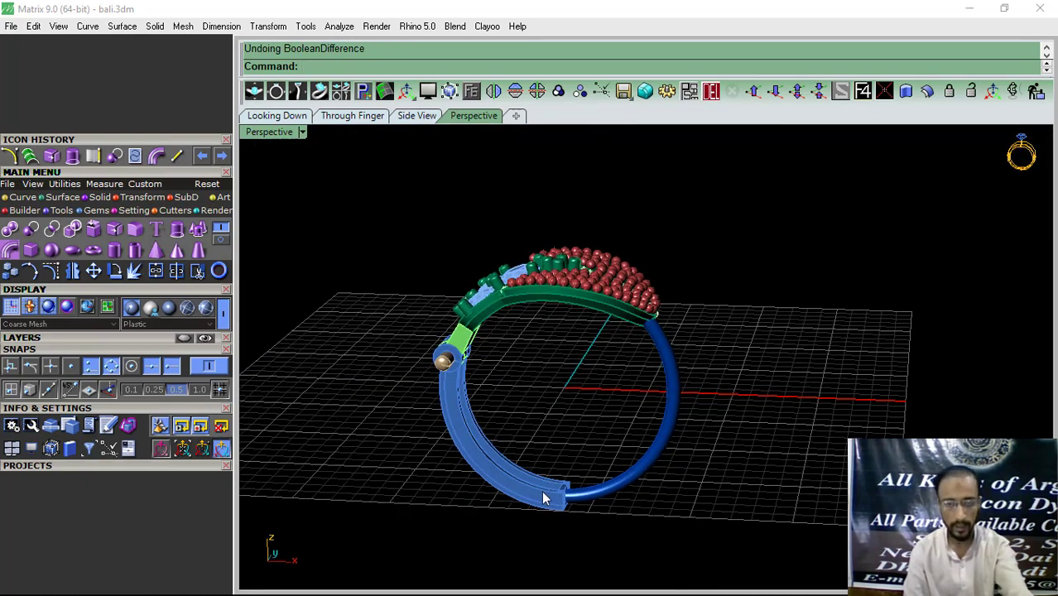
right_click_drag(553, 494, 568, 394)
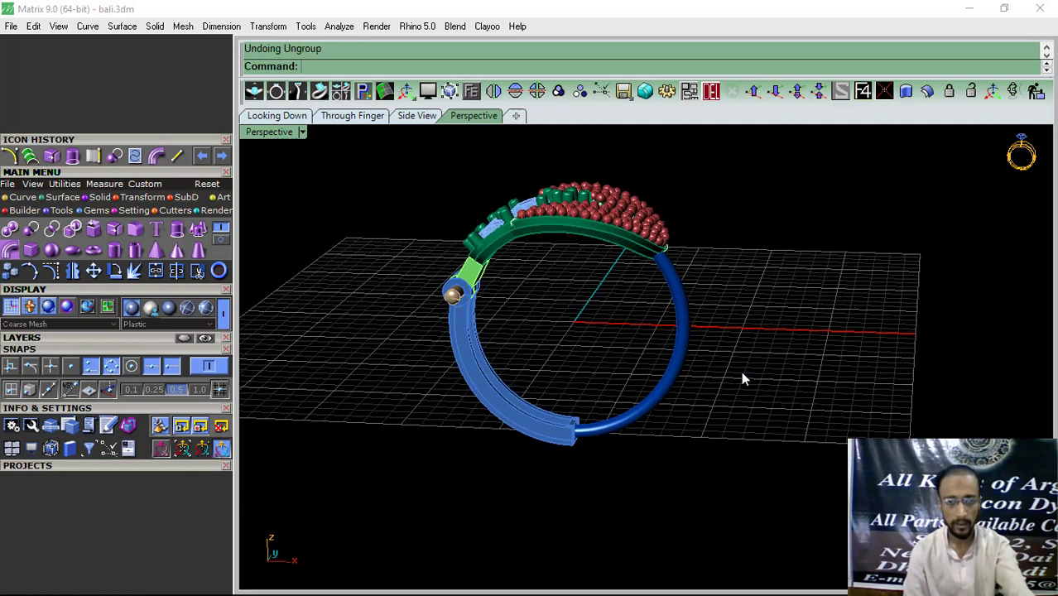
Step: Measure the ring's vertical inner opening from the head's inner face to the shank end with an aligned dimension
left_click(648, 414)
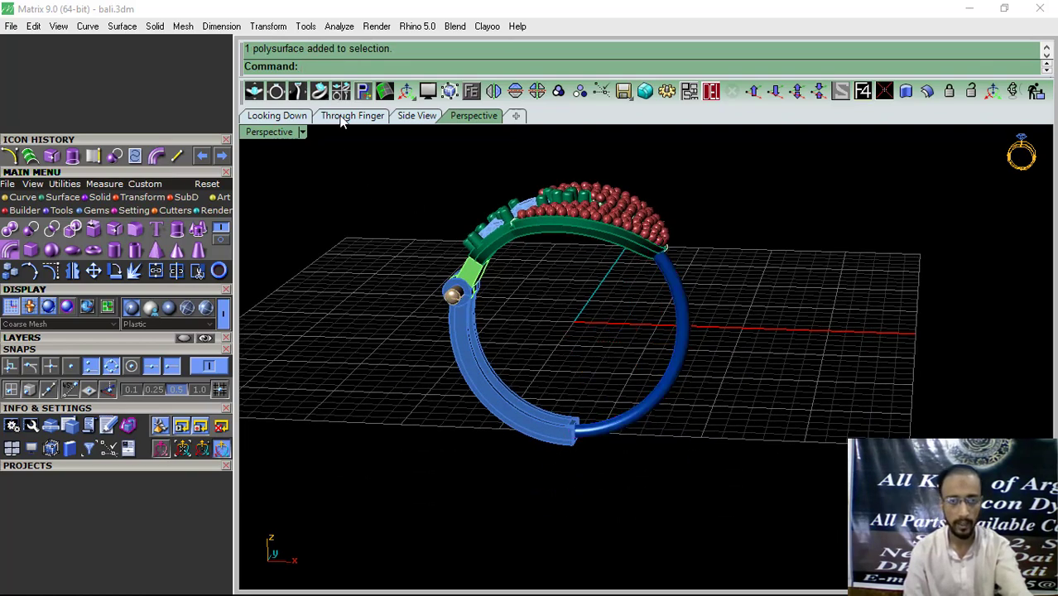
left_click(350, 116)
scroll(526, 301, "up", 5)
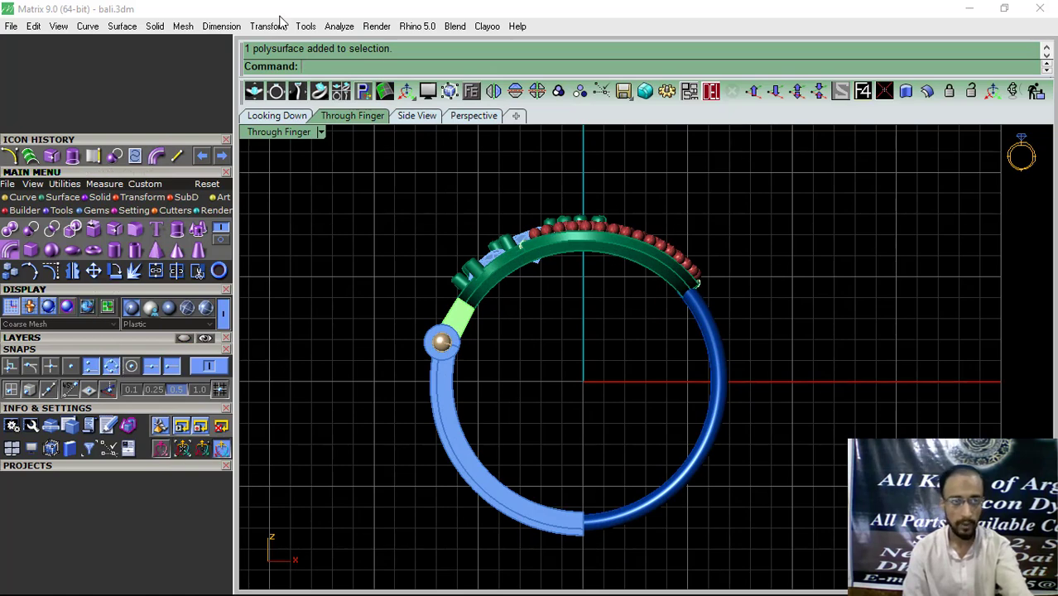
left_click(221, 25)
left_click(231, 71)
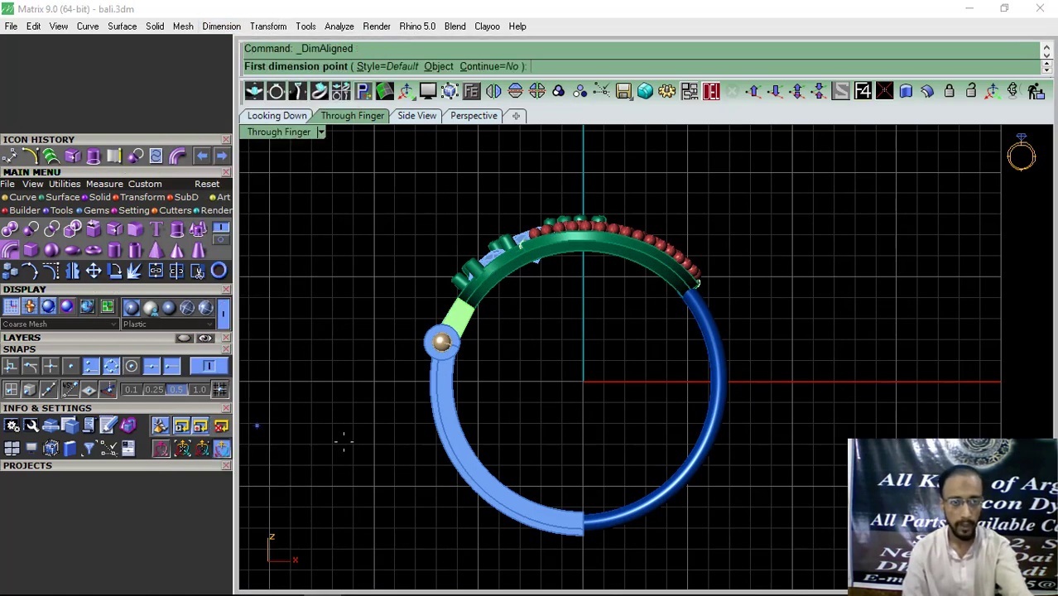
left_click(609, 256)
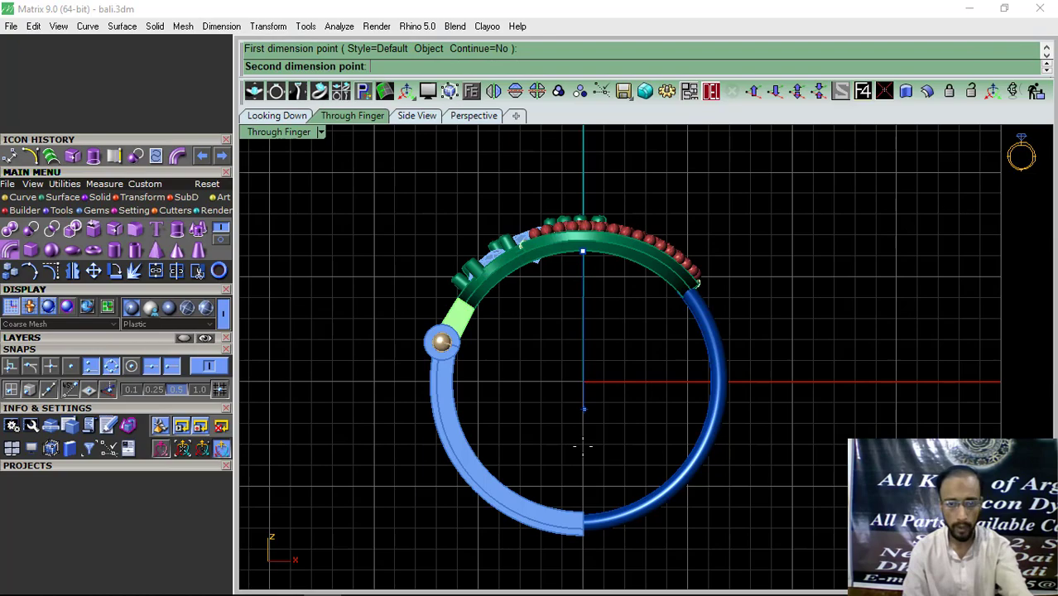
left_click(609, 508)
key("Escape")
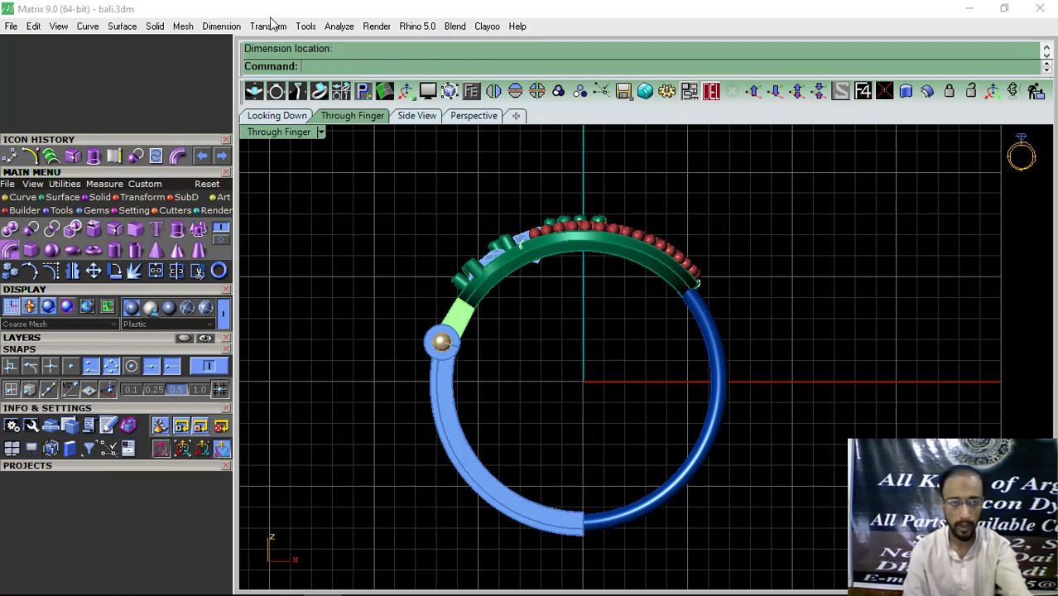
left_click(472, 116)
right_click_drag(496, 335, 658, 354)
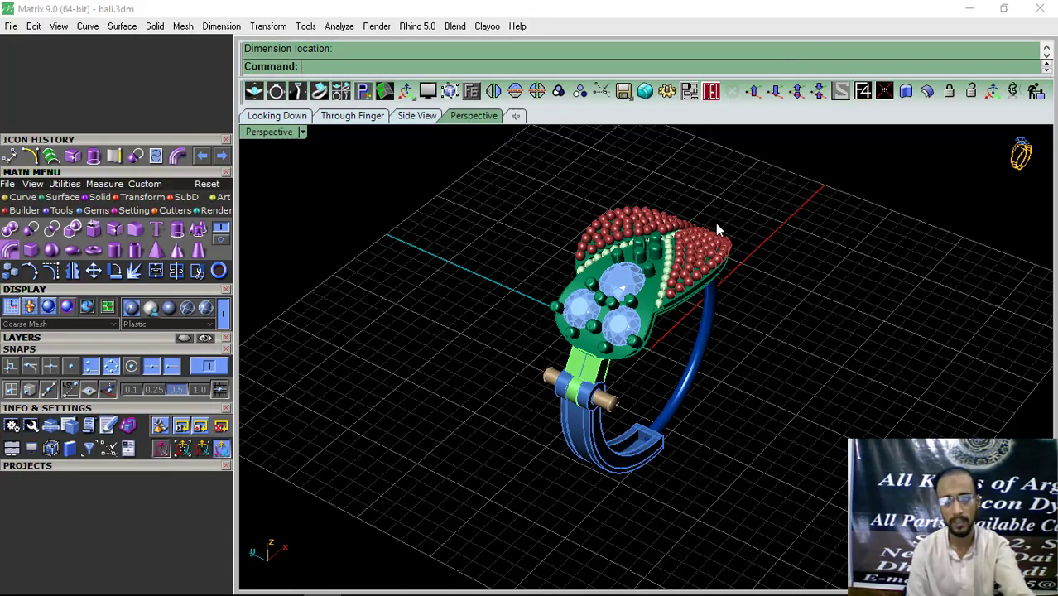
right_click_drag(715, 223, 662, 349)
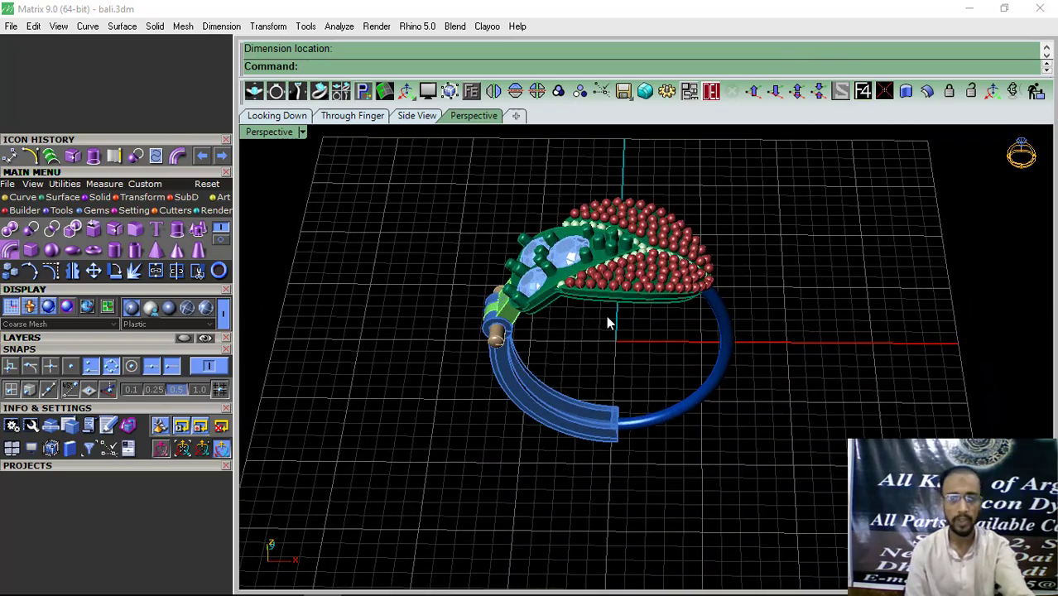
right_click_drag(616, 406, 591, 435)
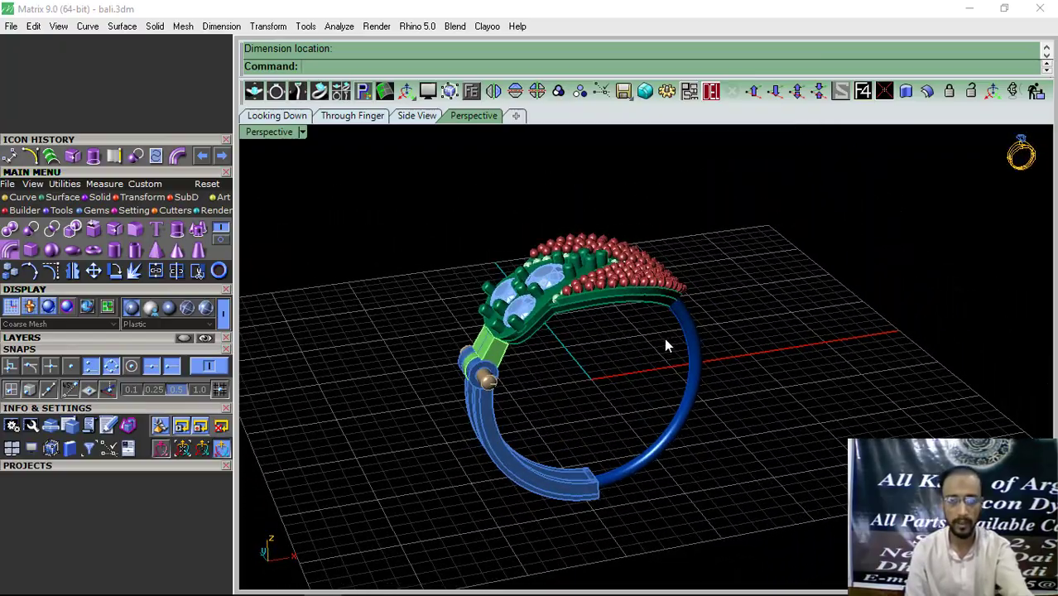
scroll(489, 371, "up", 8)
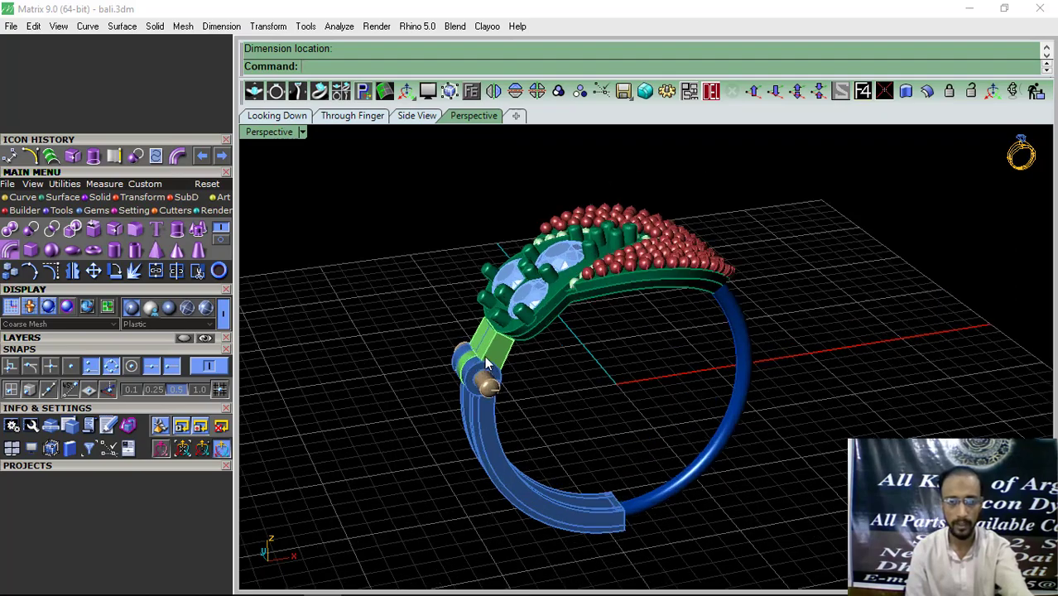
Step: Hide the Metal 04, Gem 03 and Finger layers
scroll(545, 326, "down", 5)
right_click_drag(586, 348, 538, 342)
scroll(537, 339, "up", 3)
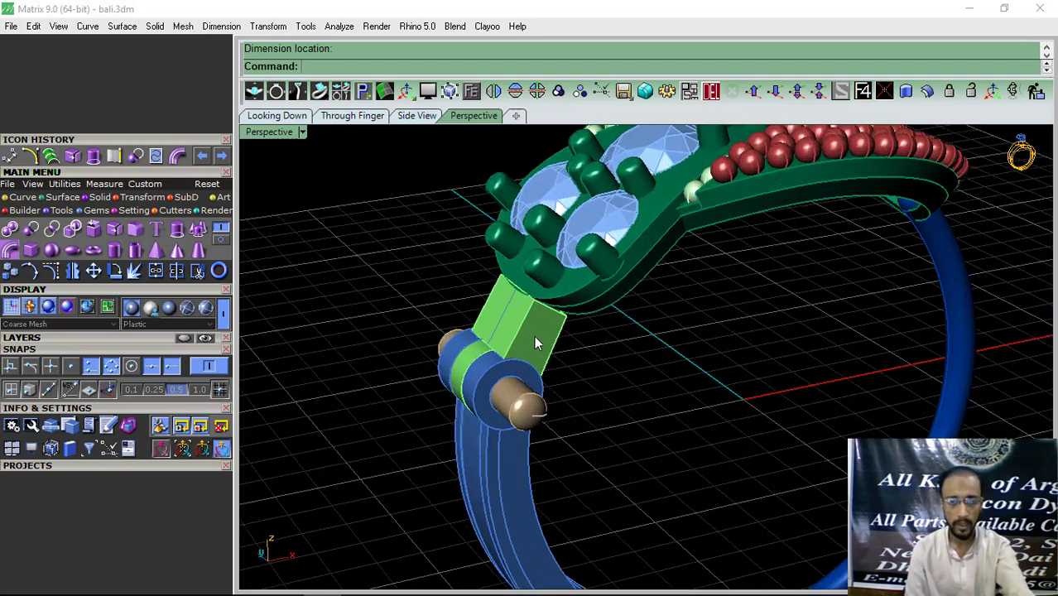
key("ctrl+a")
left_click(488, 493, "shift")
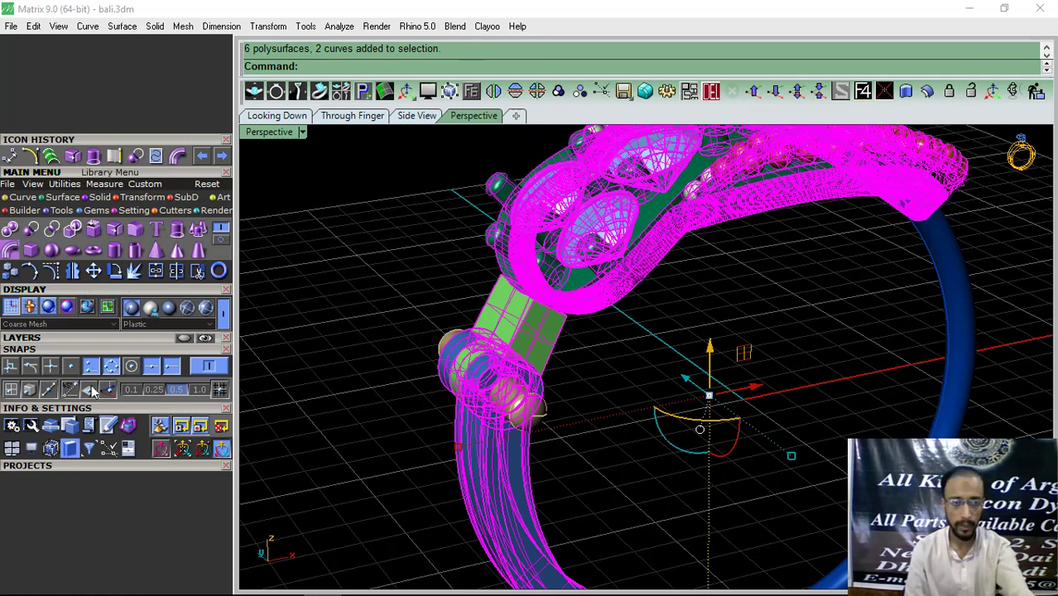
left_click(82, 338)
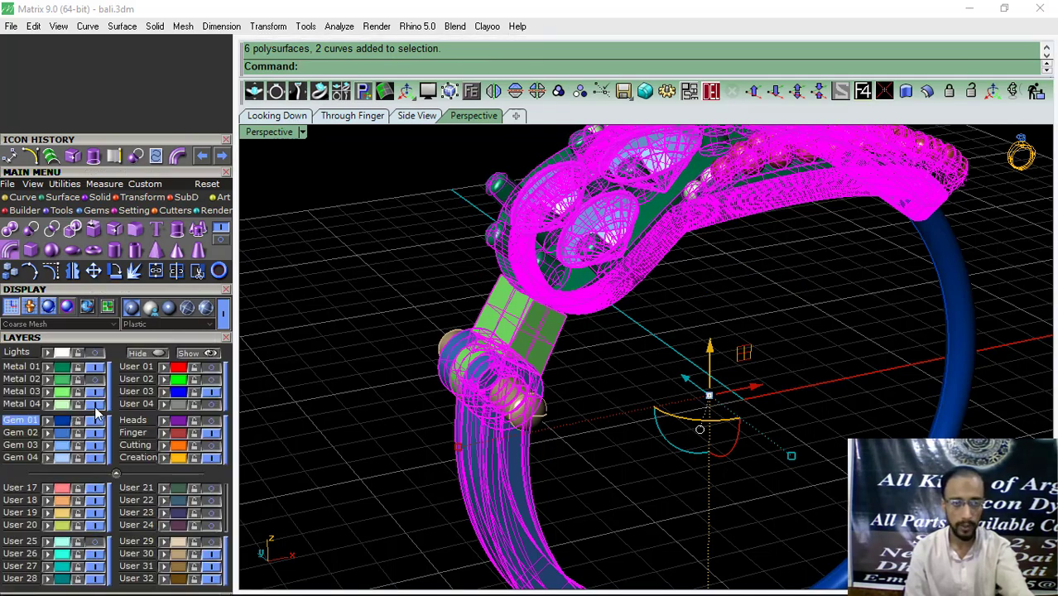
left_click(402, 244)
left_click(211, 433)
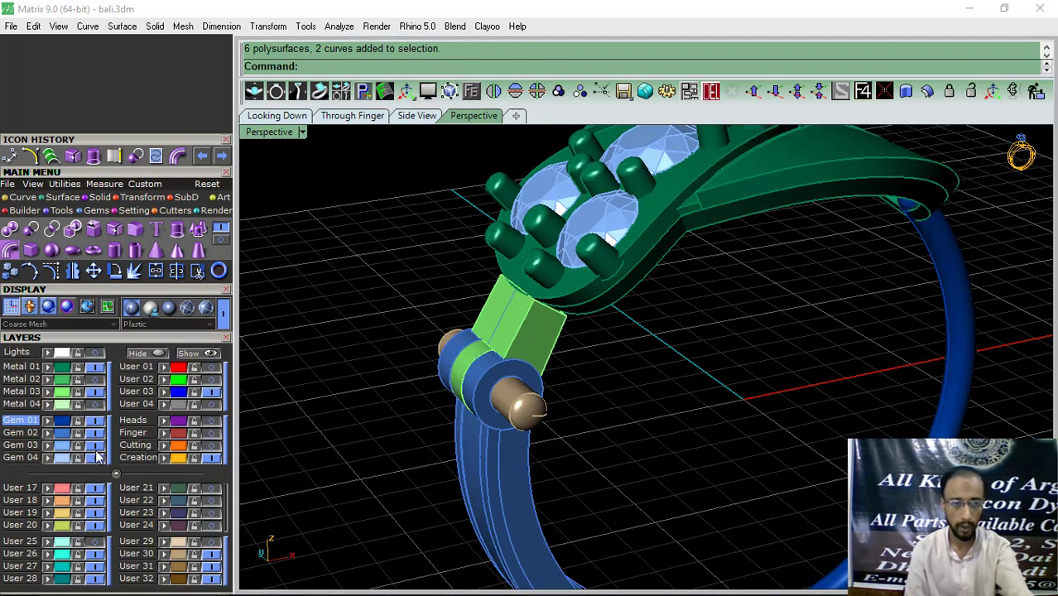
scroll(455, 407, "down", 5)
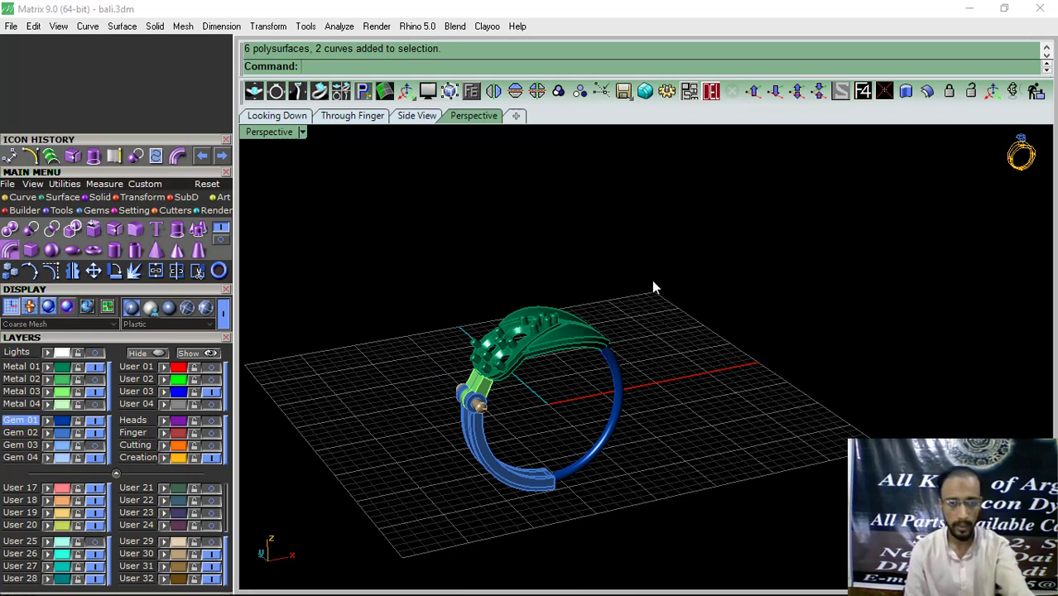
Step: Assign all visible ring parts except the hinge pin to the Metal 01 layer
key("ctrl+a")
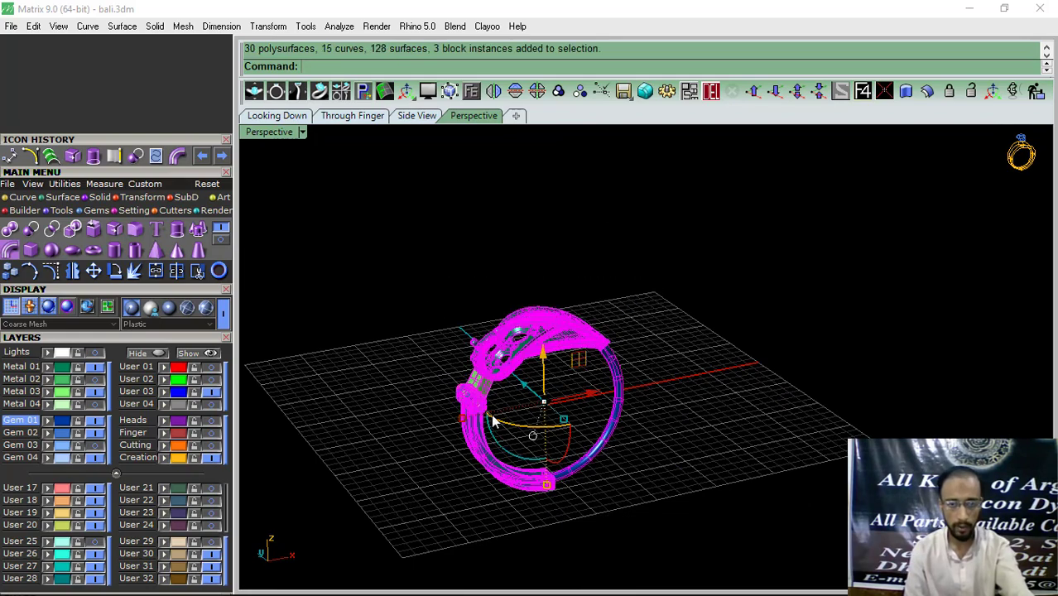
scroll(456, 422, "up", 6)
left_click(454, 339, "ctrl")
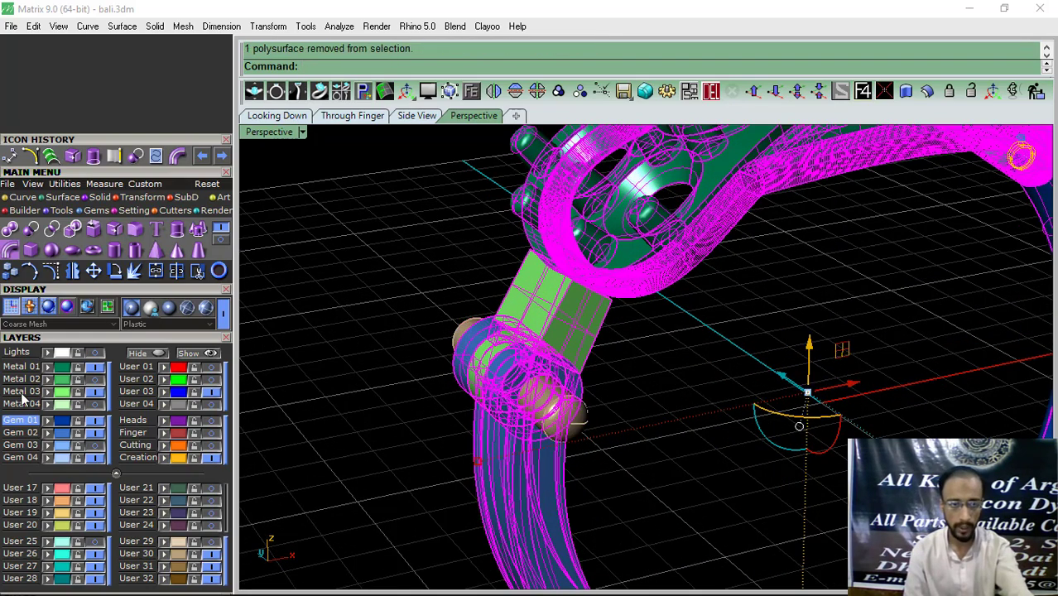
left_click(51, 367)
Step: Show the Metal 04 and Finger layers again
scroll(473, 366, "down", 7)
right_click_drag(505, 371, 538, 401)
left_click(95, 405)
left_click(211, 432)
Step: Show the Lights layer and move its reference picture and linear dimension to the User 26 layer, hiding User 26
left_click(98, 352)
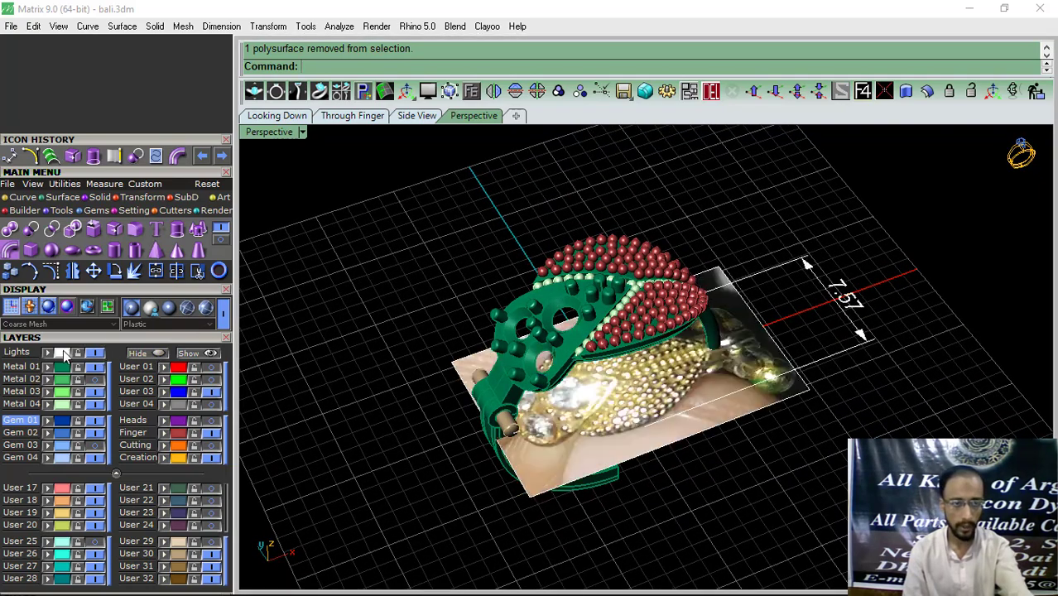
left_click(64, 353)
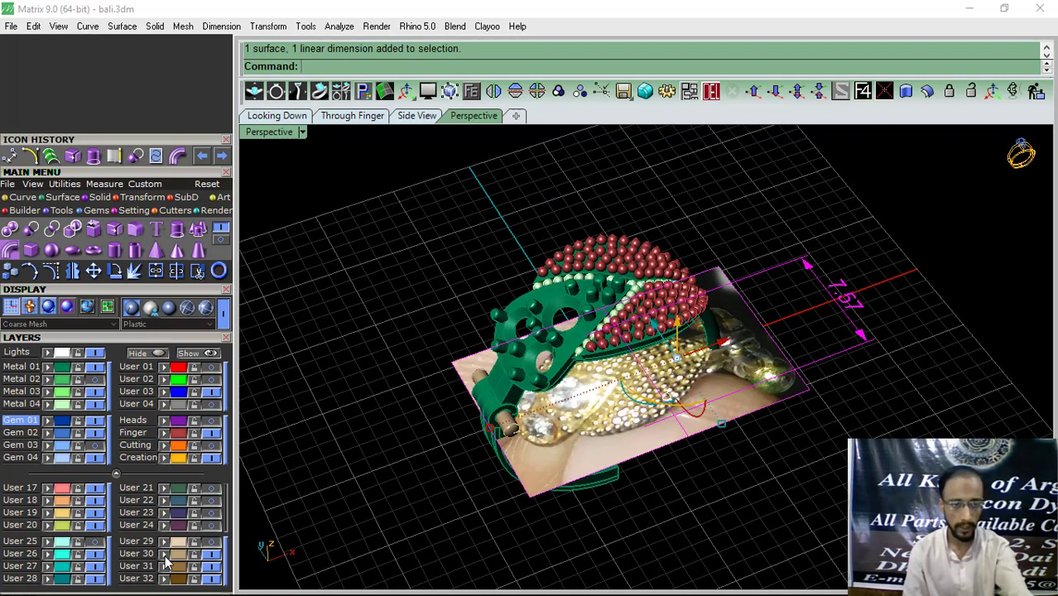
key("Delete")
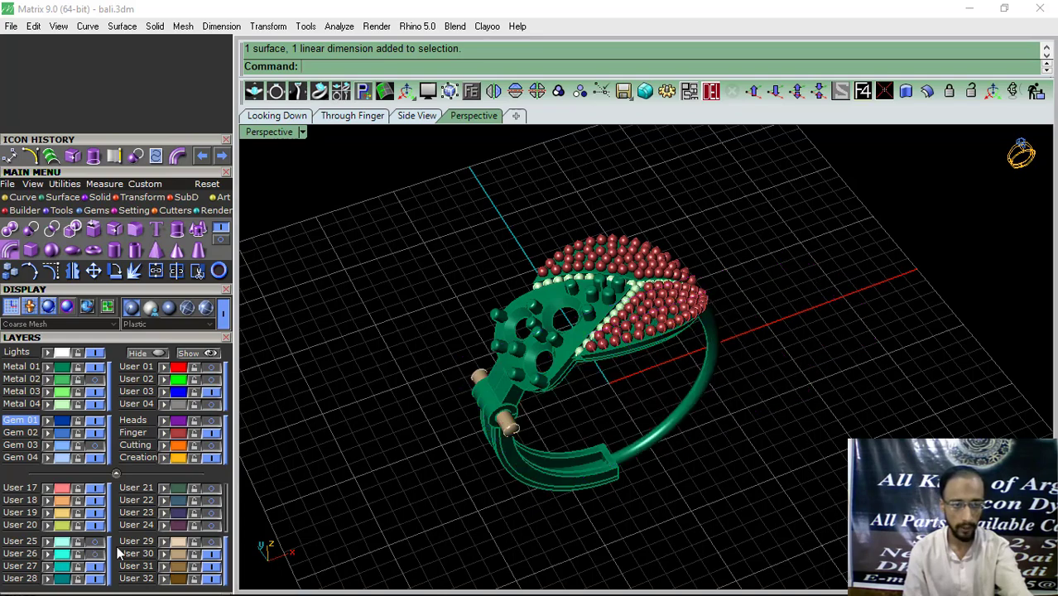
Step: Open the V-Ray render settings and add a ground plane to the scene
left_click(219, 211)
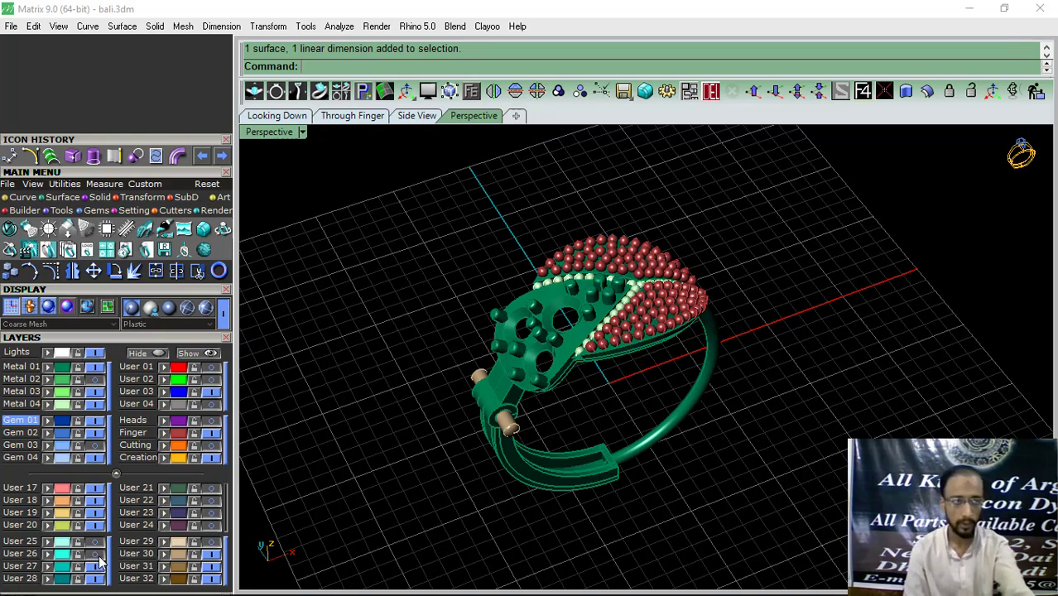
left_click(9, 229)
right_click_drag(633, 316, 649, 318, "shift")
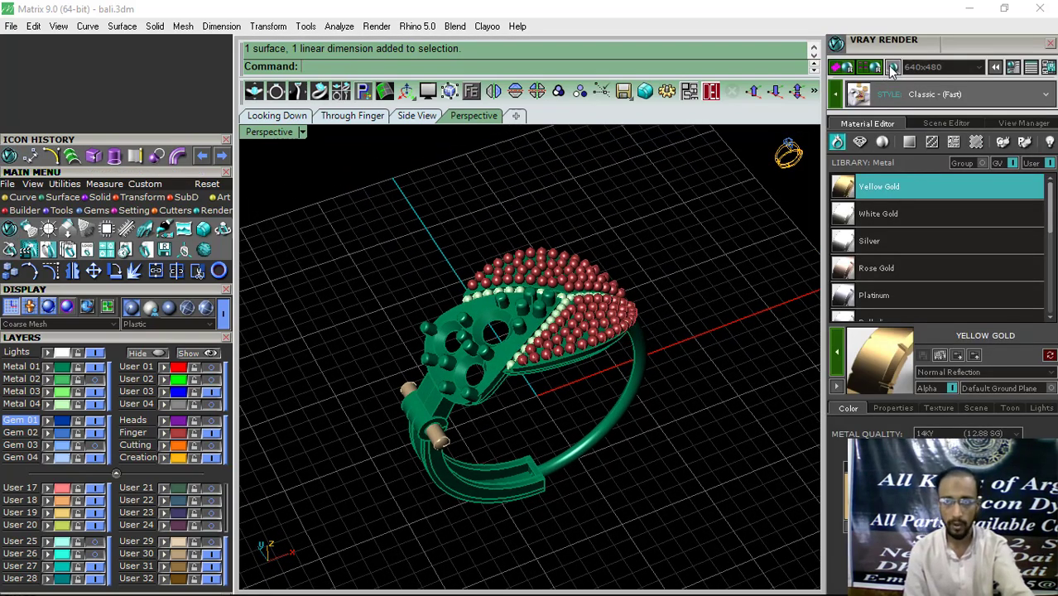
left_click(891, 67)
scroll(527, 277, "down", 4)
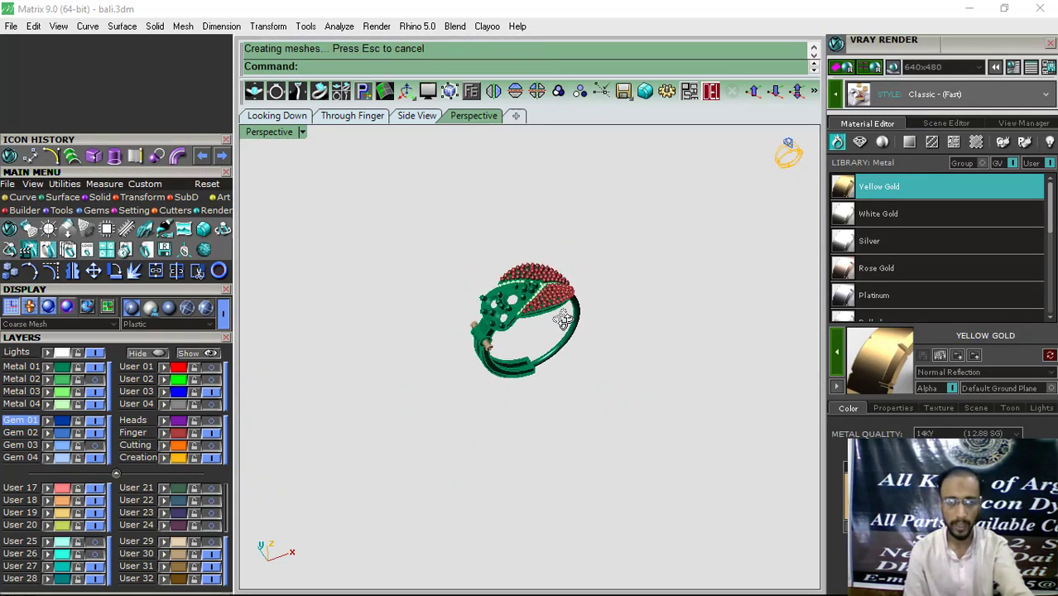
Step: Lower the ground plane slightly beneath the ring's shank and lock the Lights layer
right_click_drag(563, 319, 560, 302)
left_click(97, 354)
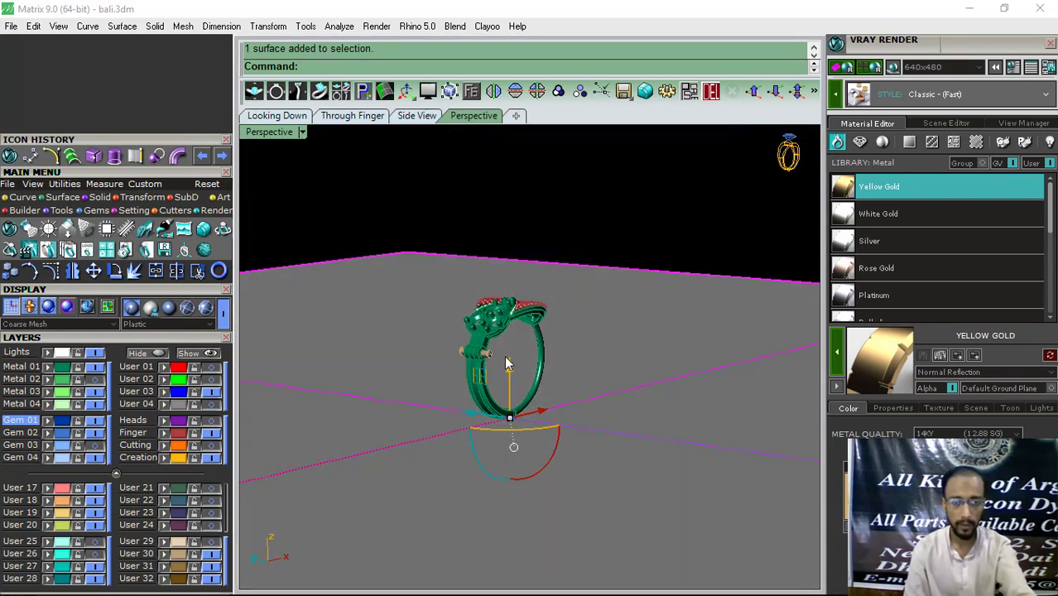
left_click_drag(510, 373, 510, 384)
right_click_drag(604, 295, 605, 405)
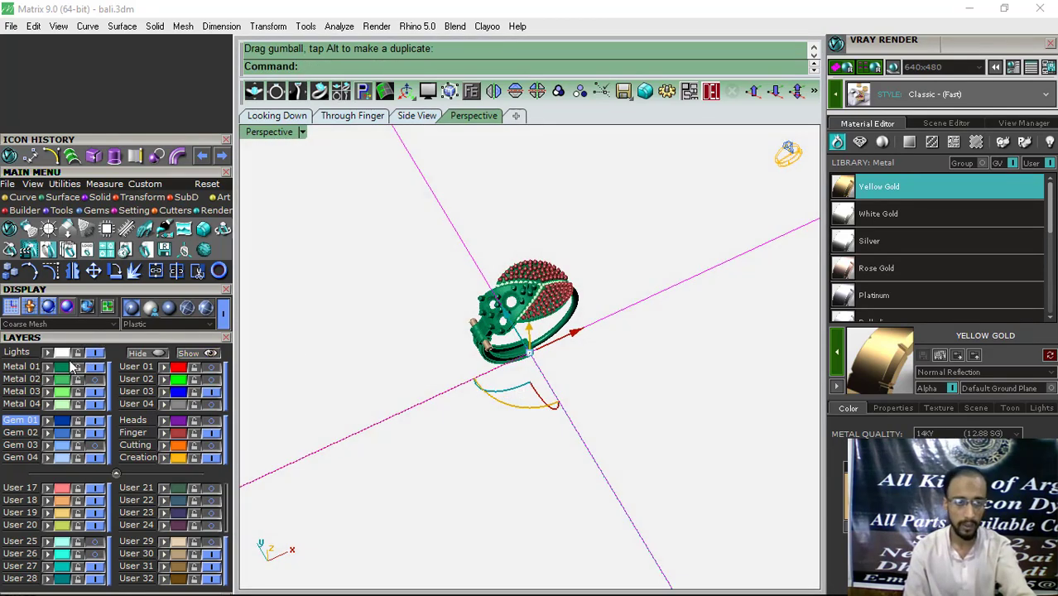
left_click(79, 352)
Step: Show the Gem 03 layer to bring back the three large stones in the head
scroll(516, 312, "up", 9)
right_click_drag(517, 322, 494, 363)
scroll(577, 305, "down", 3)
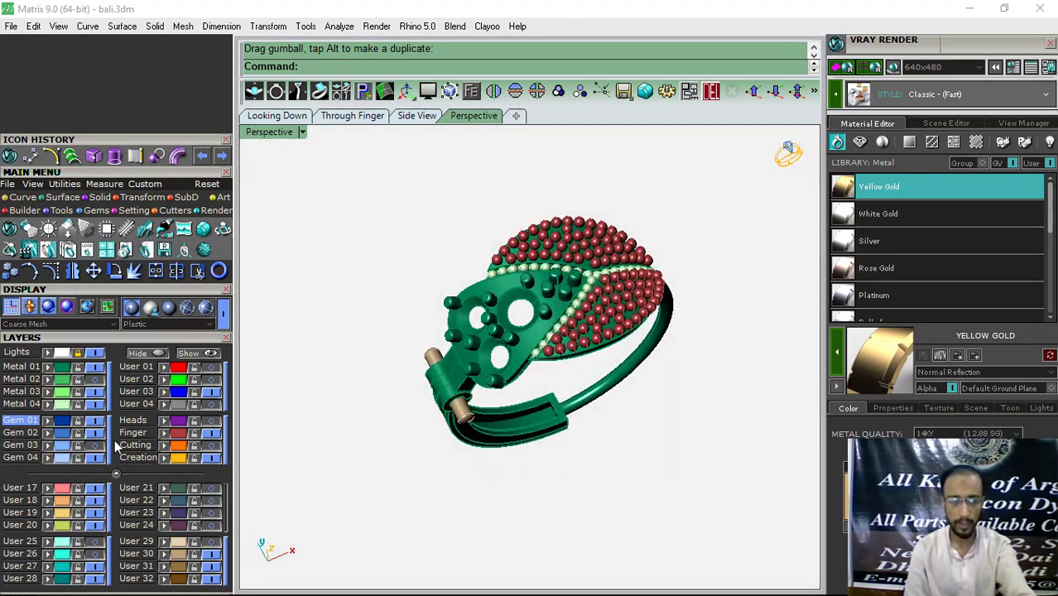
left_click(94, 447)
right_click_drag(583, 354, 536, 306)
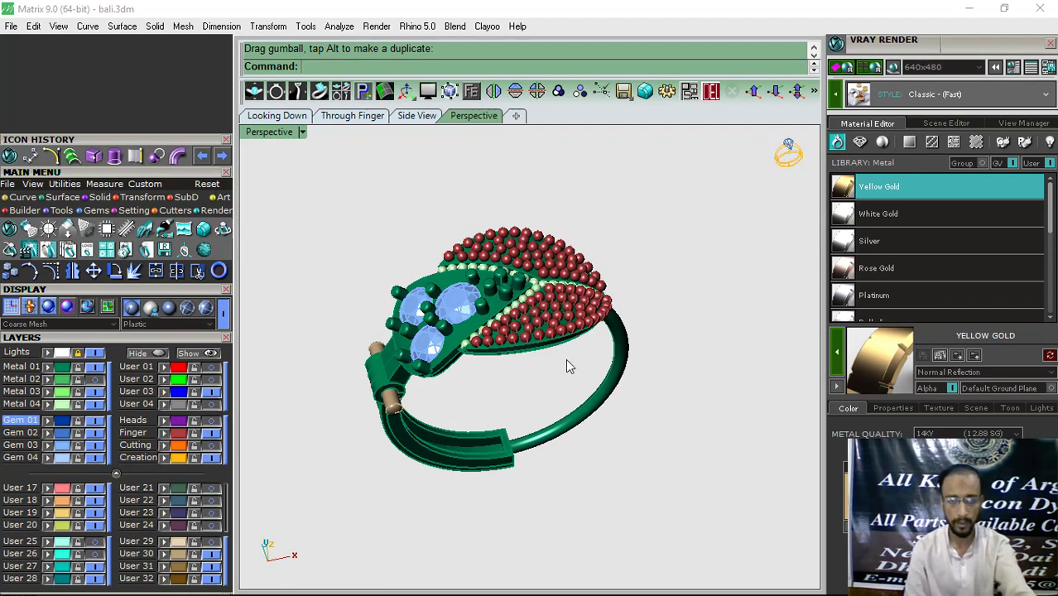
right_click_drag(568, 366, 597, 301)
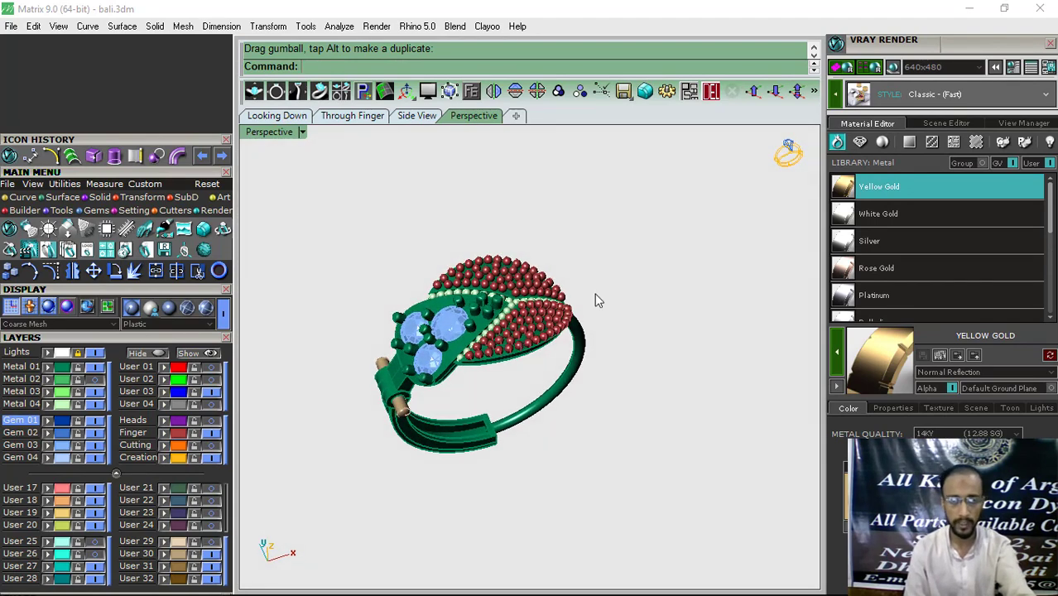
Step: Group the entire ring and place one copy beside the original with object snaps turned off
left_click_drag(454, 413, 330, 544)
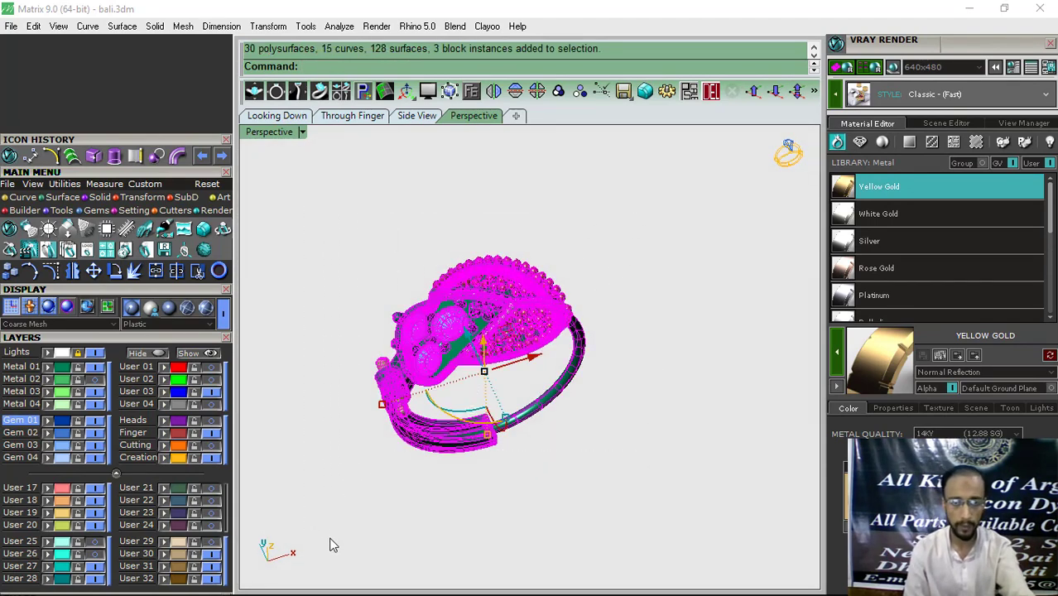
left_click(559, 90)
left_click(10, 271)
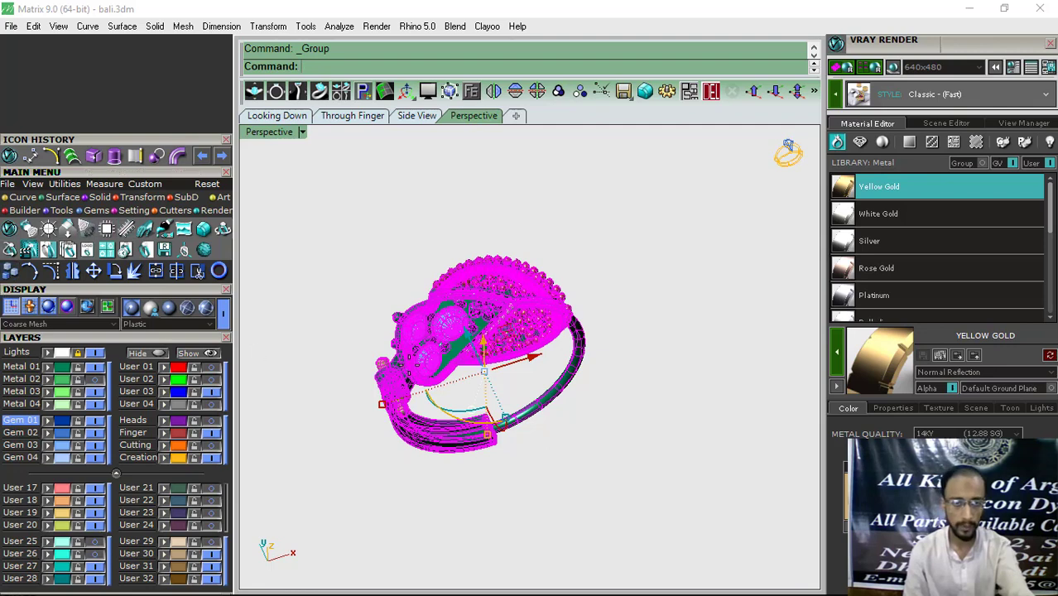
scroll(249, 433, "down", 4)
left_click(153, 338)
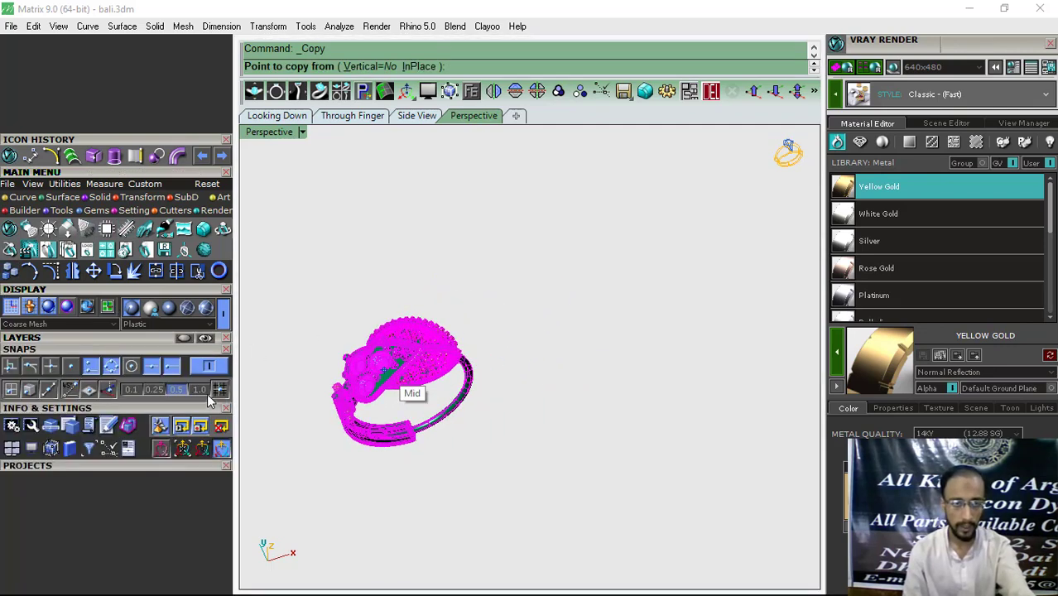
left_click(412, 393)
left_click(559, 318)
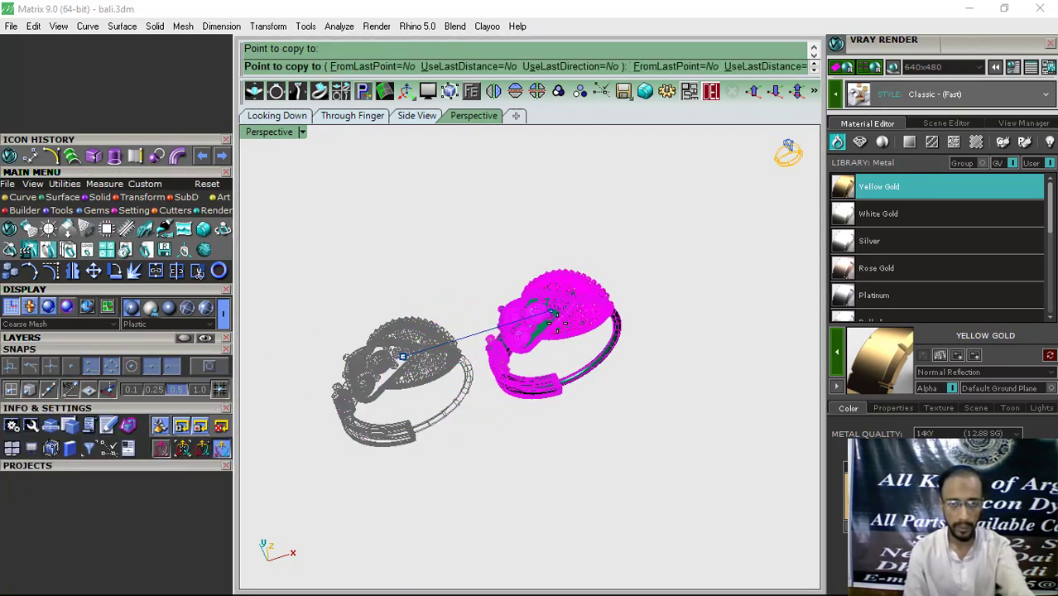
right_click(559, 318)
Step: Rotate the copied ring with the gumball to tilt it into a different pose from the original
right_click_drag(484, 338, 556, 281)
left_click(517, 329)
right_click_drag(518, 328, 534, 289)
left_click_drag(547, 432, 478, 447)
mouse_move(478, 451)
right_mouse_down()
mouse_move(664, 386)
mouse_move(476, 447)
right_mouse_up()
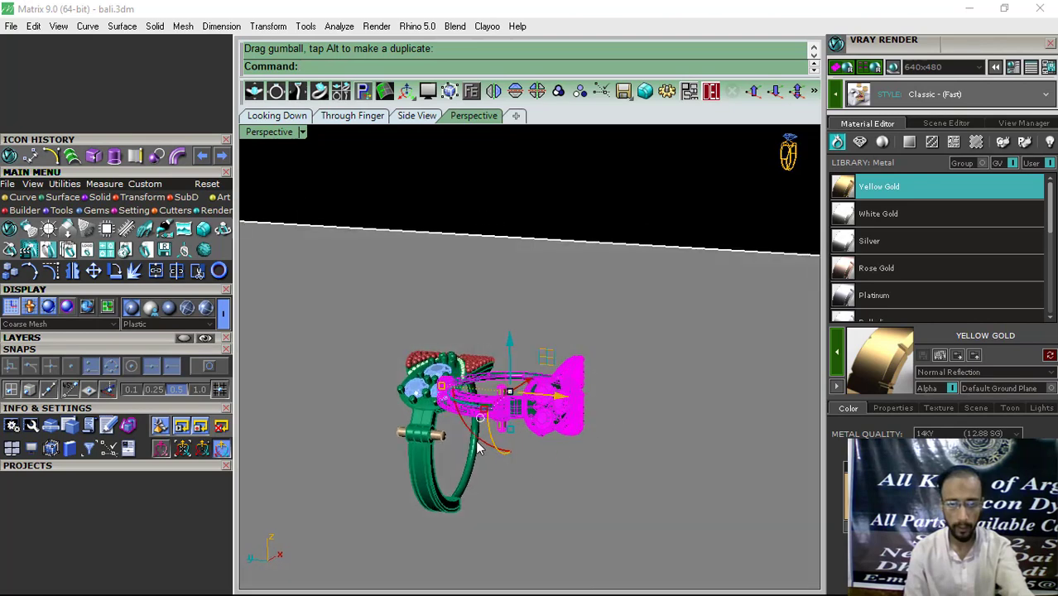
left_click_drag(474, 443, 655, 398)
left_click(655, 399)
right_click_drag(645, 400, 529, 402)
Step: Try placing the copied ring behind the original and undo that move
left_click(617, 347)
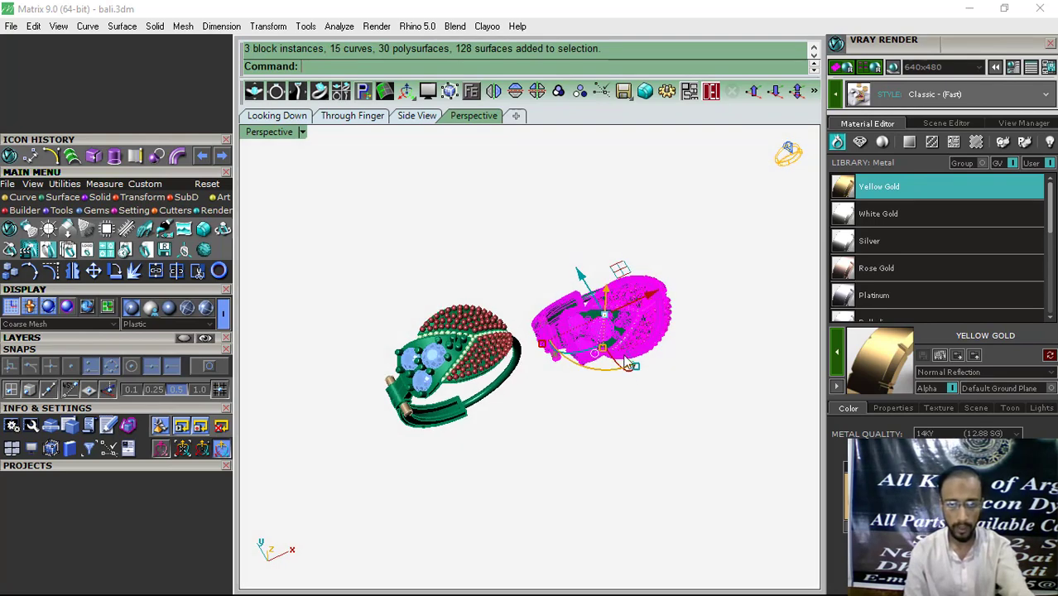
left_click_drag(622, 268, 416, 221)
left_click(534, 282)
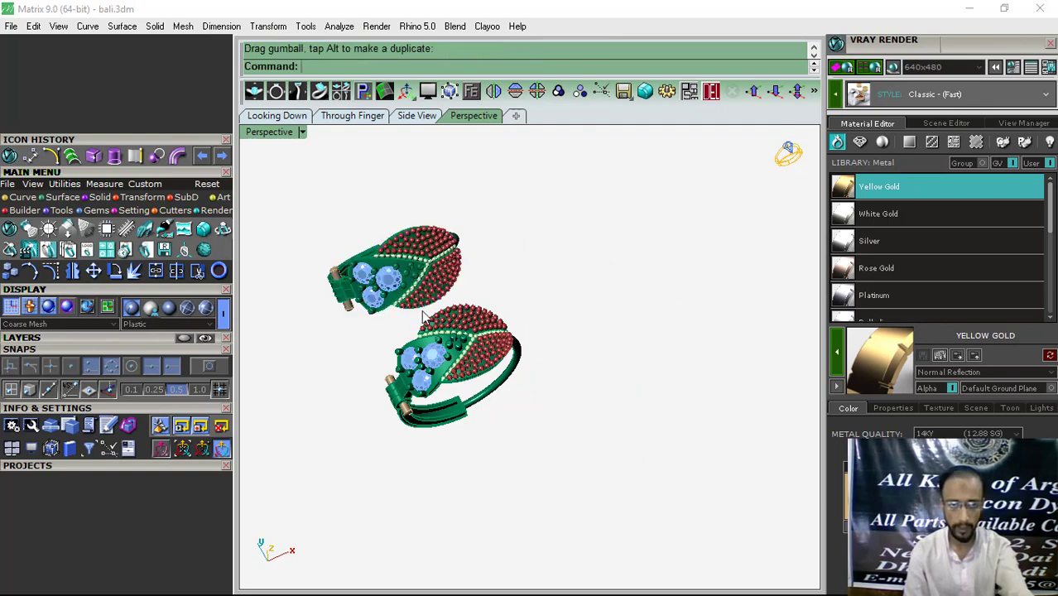
scroll(396, 288, "up", 6)
right_click_drag(432, 321, 504, 334)
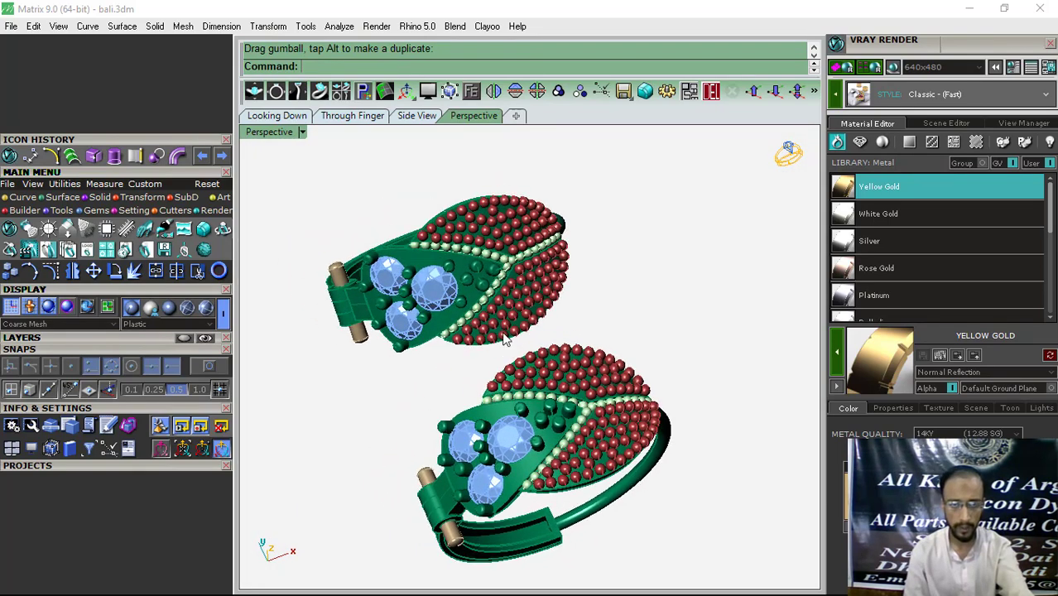
key("ctrl+z")
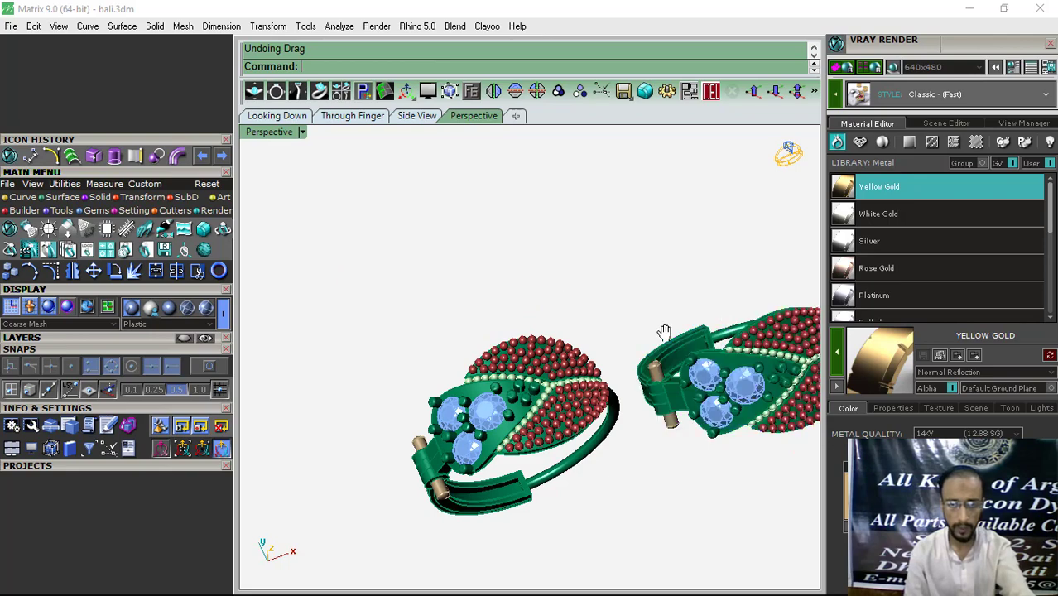
Step: Adjust the copied ring's tilt with the gumball so its stone-set head faces the view
right_click_drag(594, 323, 570, 348)
scroll(567, 347, "up", 2)
right_click_drag(603, 315, 585, 301, "shift")
left_click(661, 370)
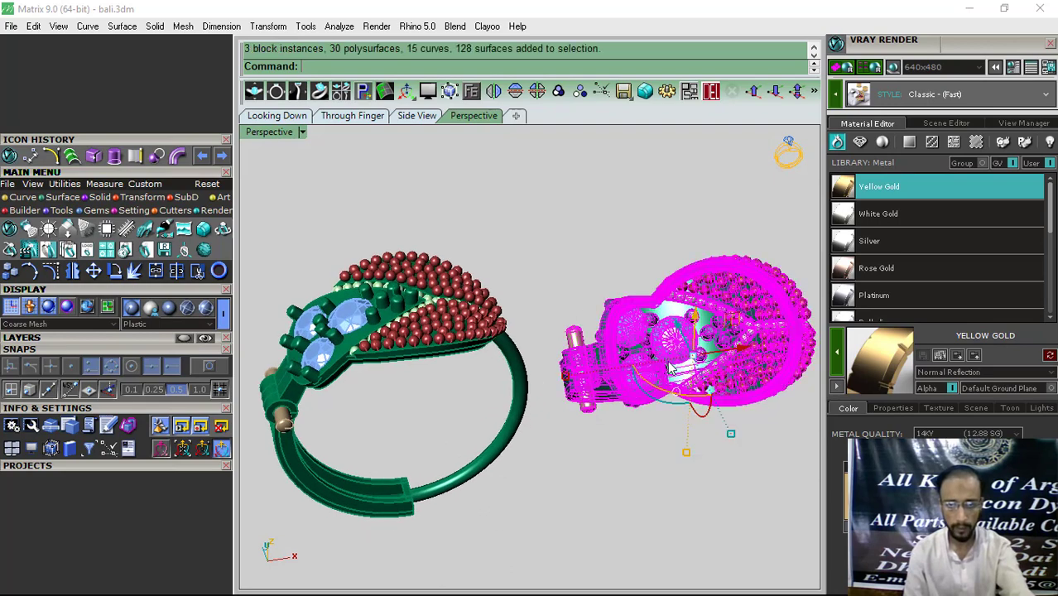
right_click_drag(661, 369, 592, 353, "shift")
left_click_drag(591, 377, 534, 391)
left_click(524, 439)
mouse_move(509, 344)
right_mouse_down("shift")
mouse_move(559, 348)
mouse_move(561, 337)
mouse_move(529, 373)
mouse_move(502, 360)
right_mouse_up("shift")
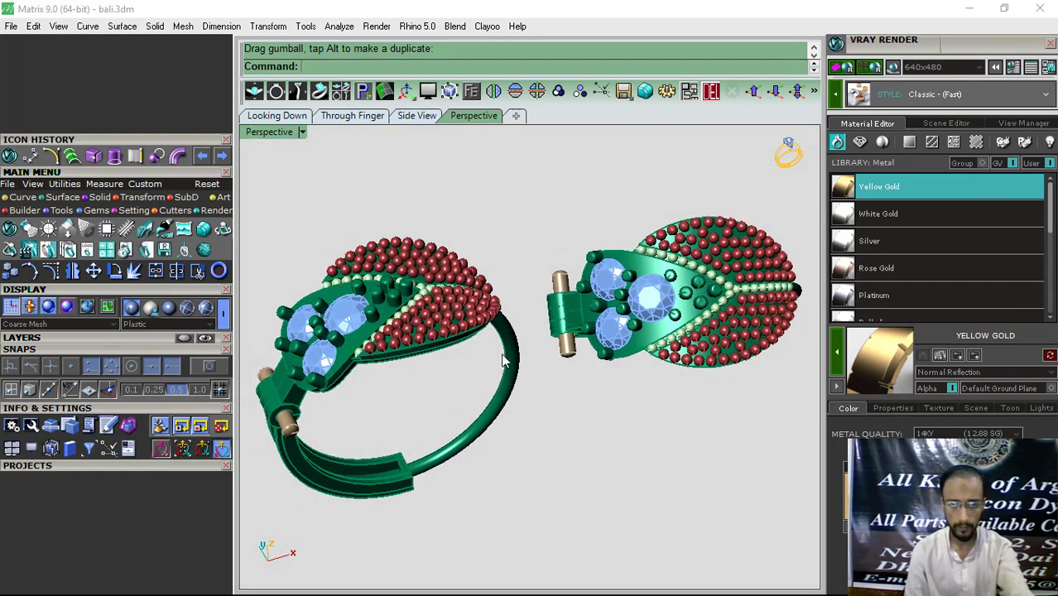
Step: Try lowering the copied ring toward the ground plane and undo that move
left_click(731, 326)
left_click_drag(682, 269, 676, 351)
left_click(545, 294)
key("ctrl+z")
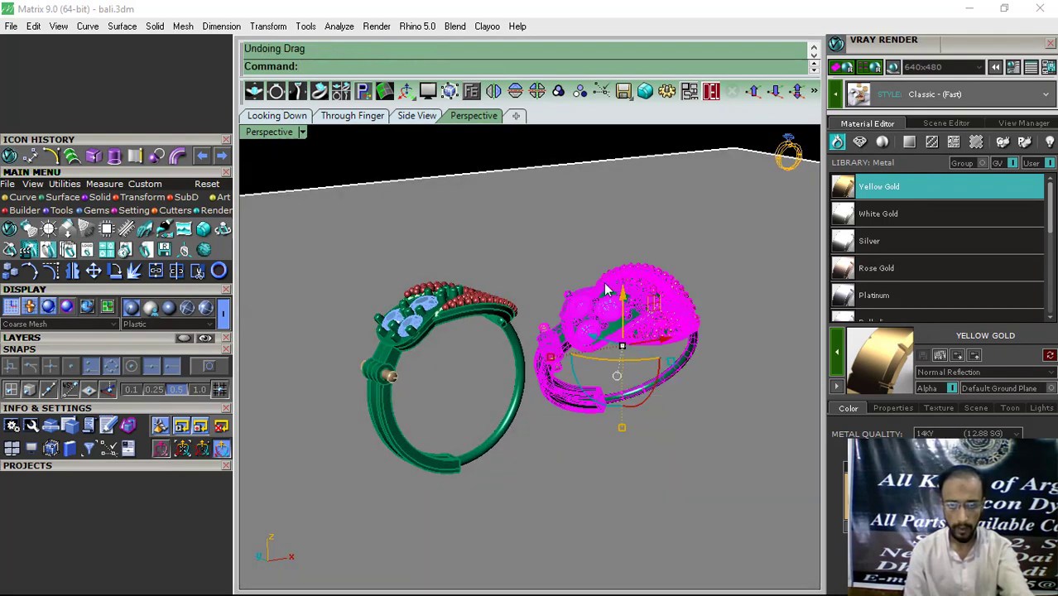
Step: Reposition the copied ring horizontally beside the original with the gumball
right_click_drag(605, 284, 629, 371)
left_click_drag(570, 254, 681, 308)
left_click(570, 191)
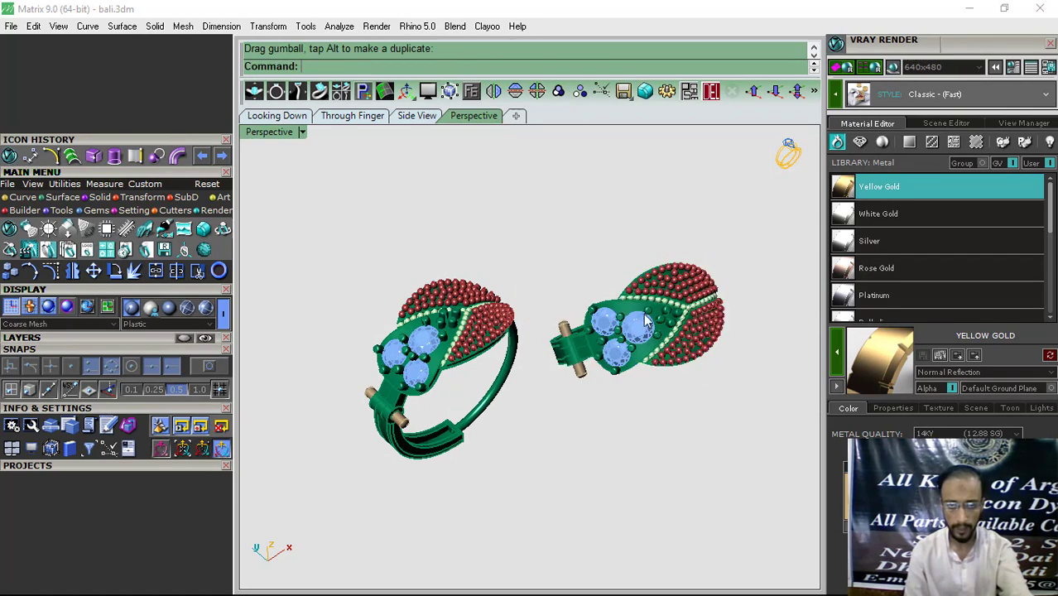
Step: Try shifting the original ring with the gumball and undo that move
right_click_drag(548, 357, 500, 371)
right_click_drag(553, 335, 646, 309)
right_click_drag(543, 334, 643, 299)
left_click(389, 351)
left_click_drag(370, 323, 388, 351)
key("ctrl+z")
Step: Move the copied ring closer to the original and toward the front of the scene
scroll(491, 292, "down", 4)
left_click(672, 337)
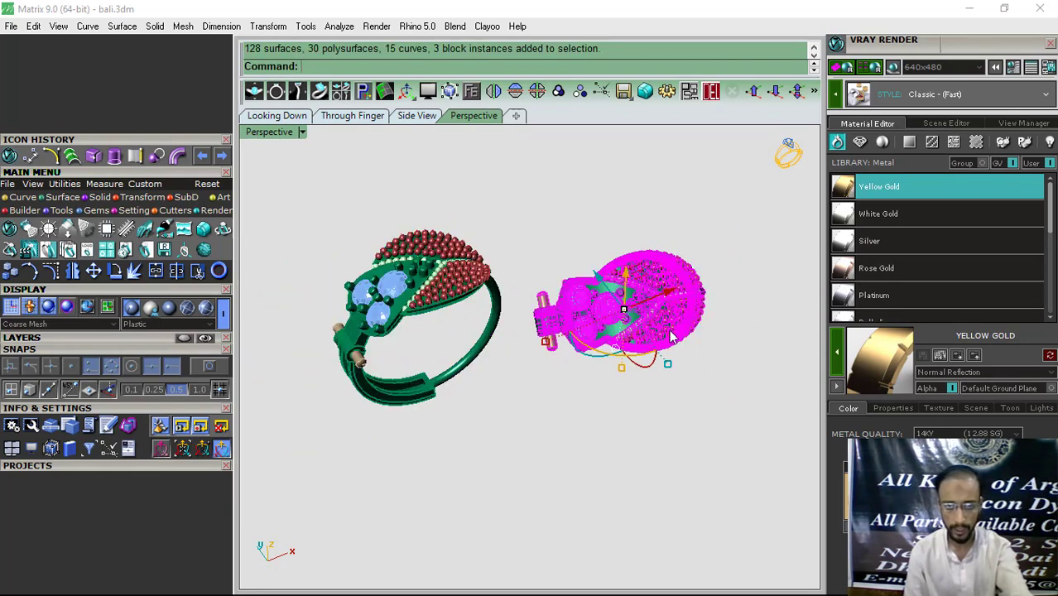
mouse_move(642, 310)
right_mouse_down()
mouse_move(687, 322)
mouse_move(653, 293)
right_mouse_up()
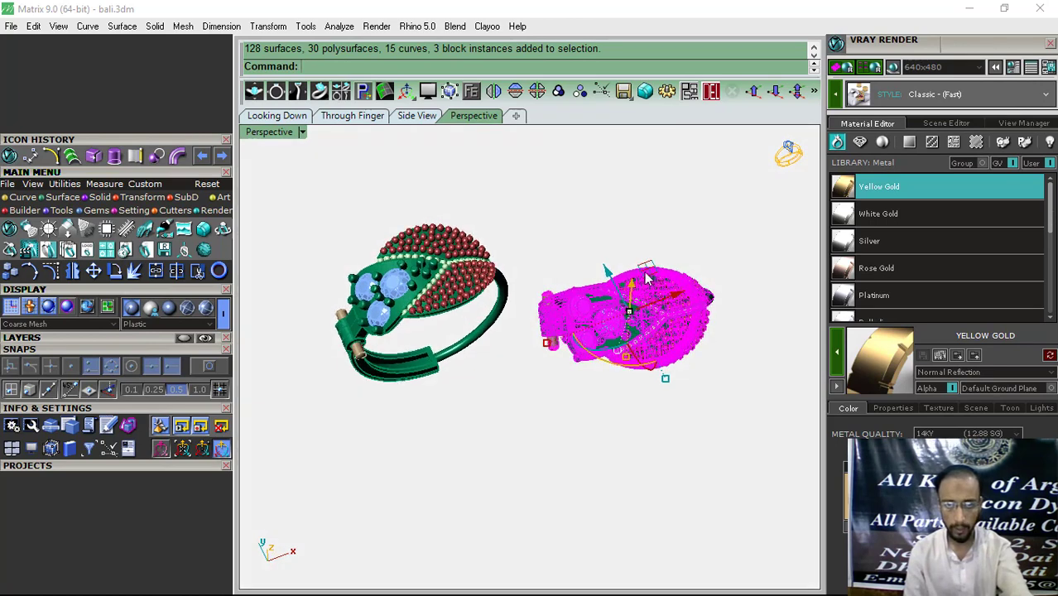
left_click_drag(644, 272, 628, 295)
left_click(651, 243)
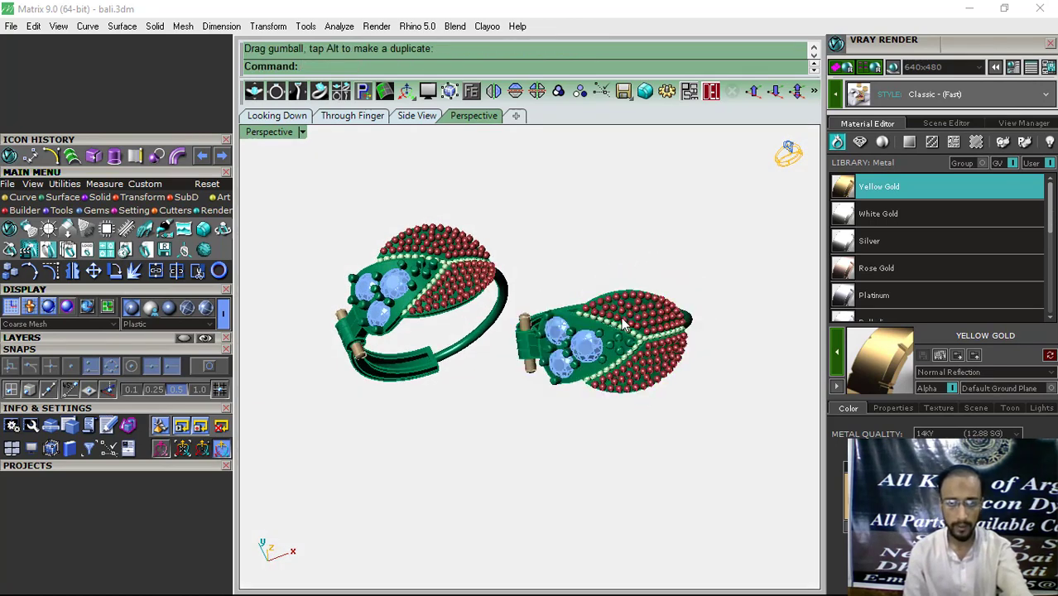
right_click_drag(624, 323, 508, 308)
scroll(465, 299, "up", 2)
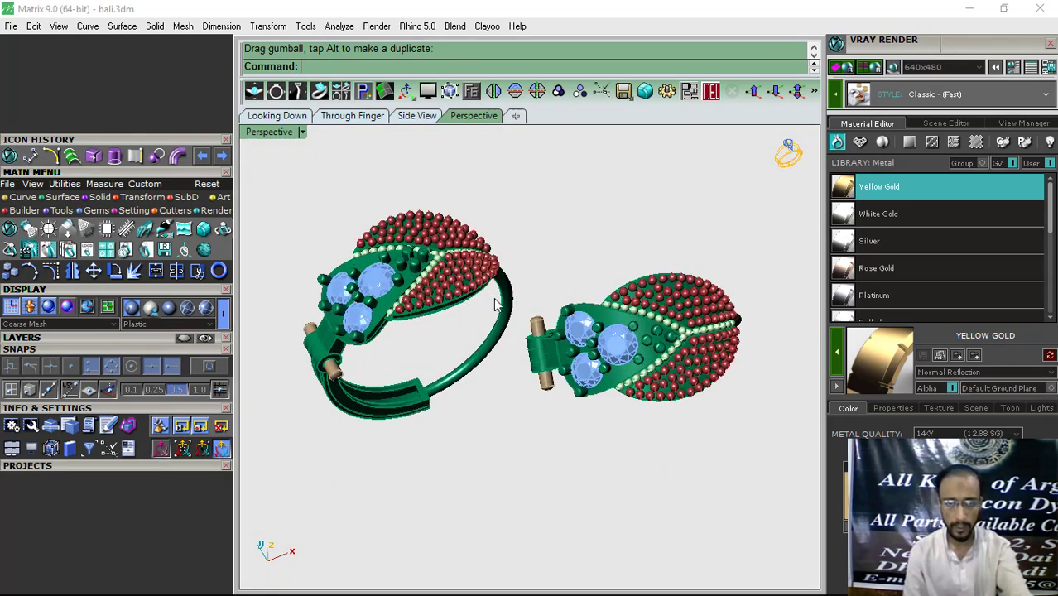
Step: Assign a modified Yellow Gold metal material to all Metal 01 layer parts of both rings
right_click_drag(494, 304, 510, 306)
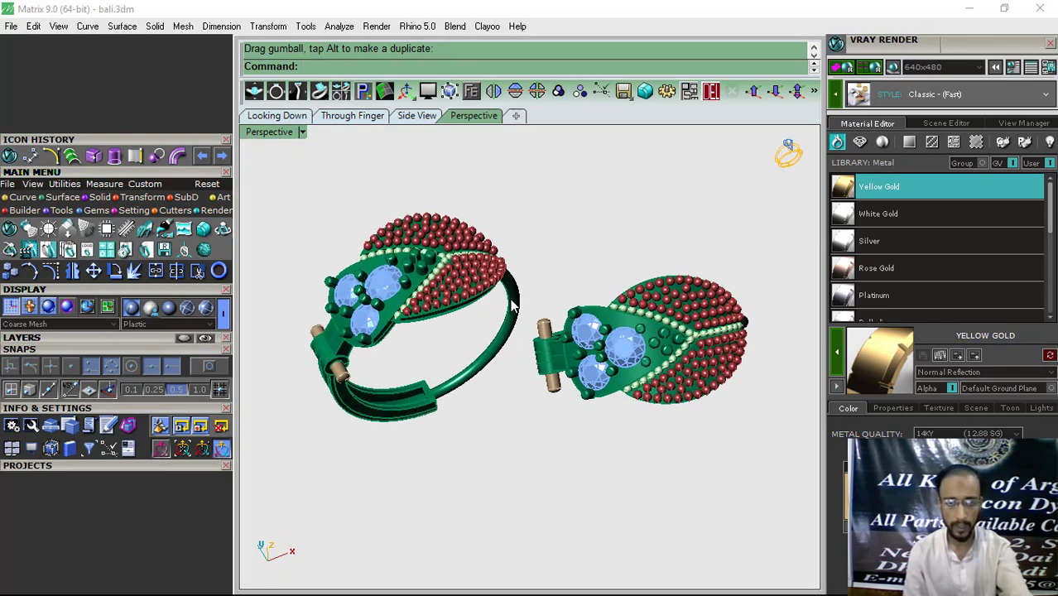
left_click(57, 336)
left_click(64, 365)
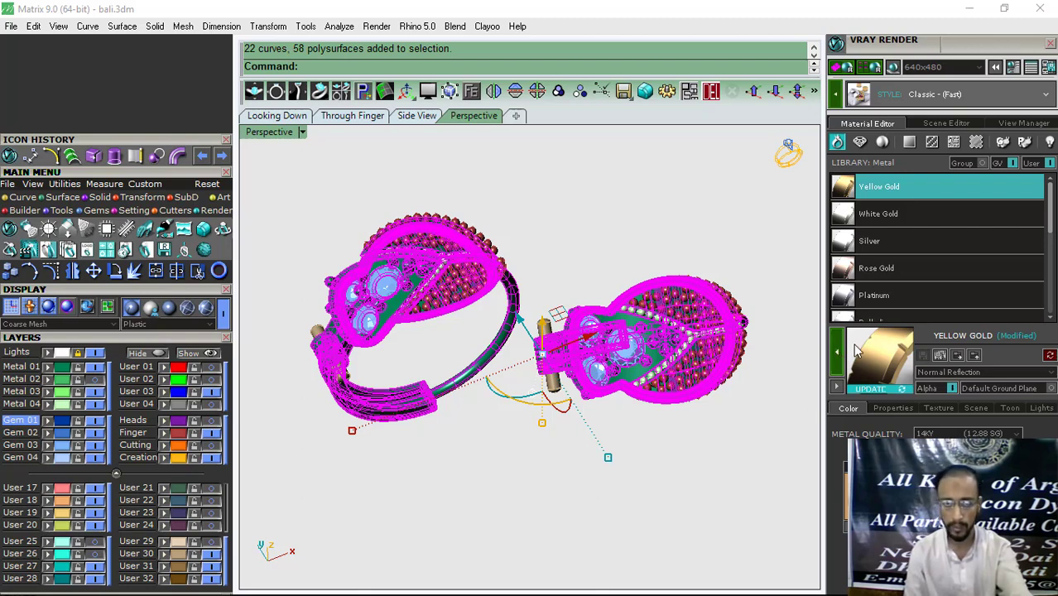
left_click(743, 303)
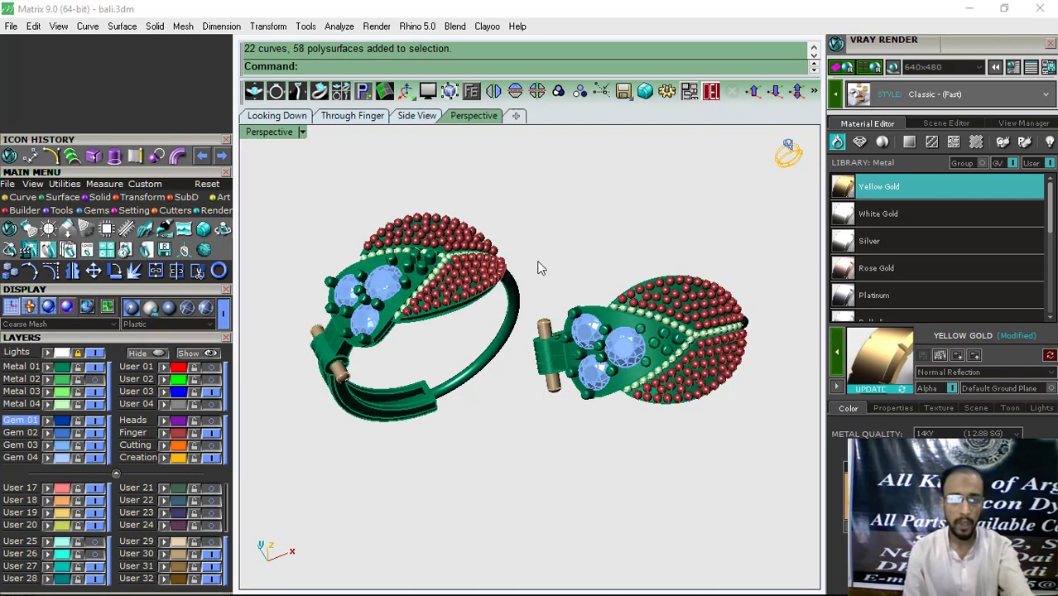
Step: Assign the Tahitian pearl material to the red beads covering the leaf-shaped tops of both rings
left_click(124, 417)
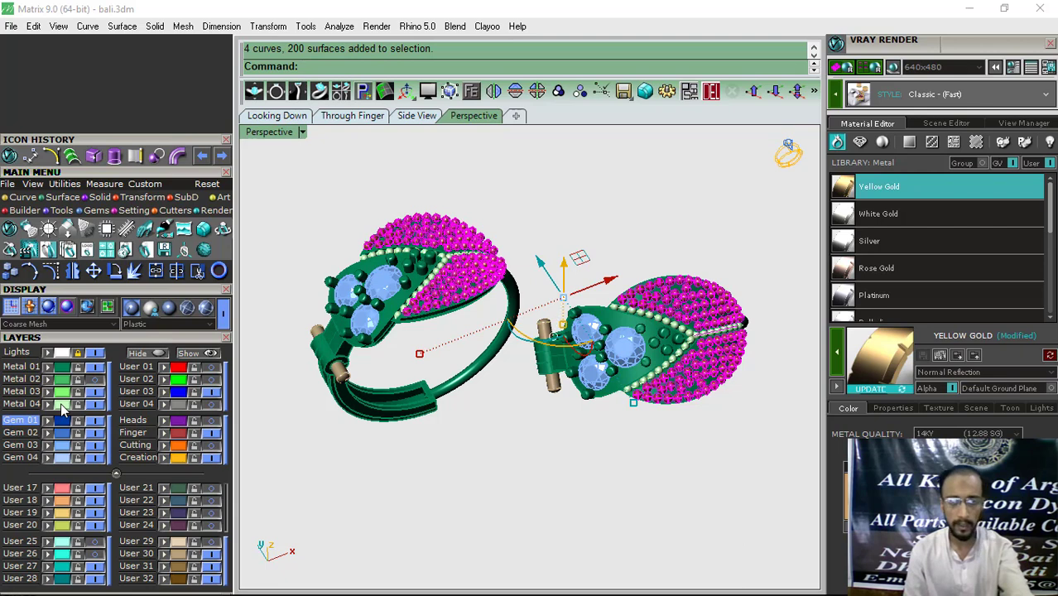
left_click(882, 143)
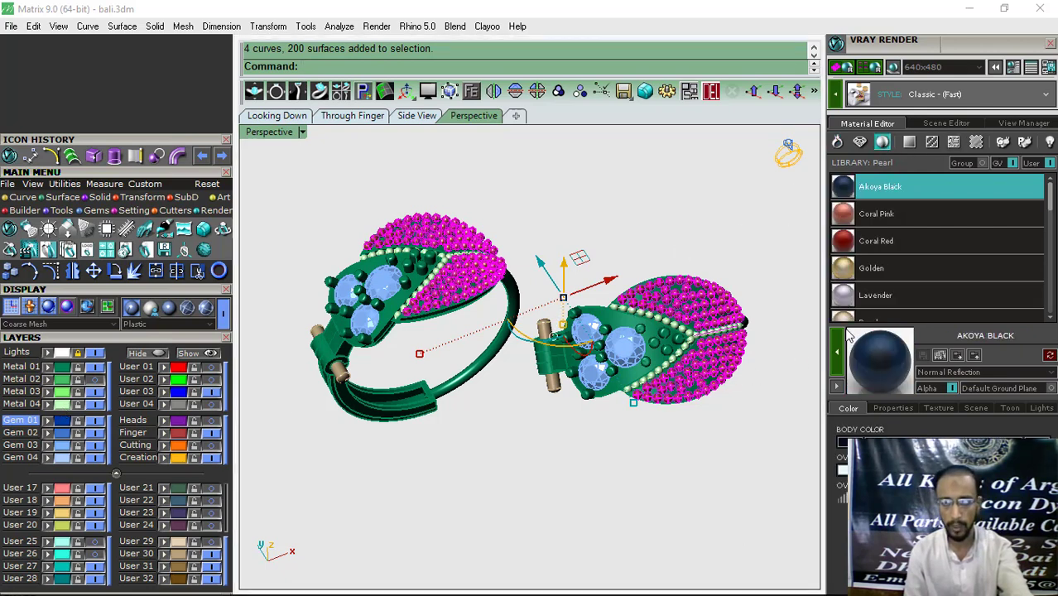
scroll(904, 279, "down", 5)
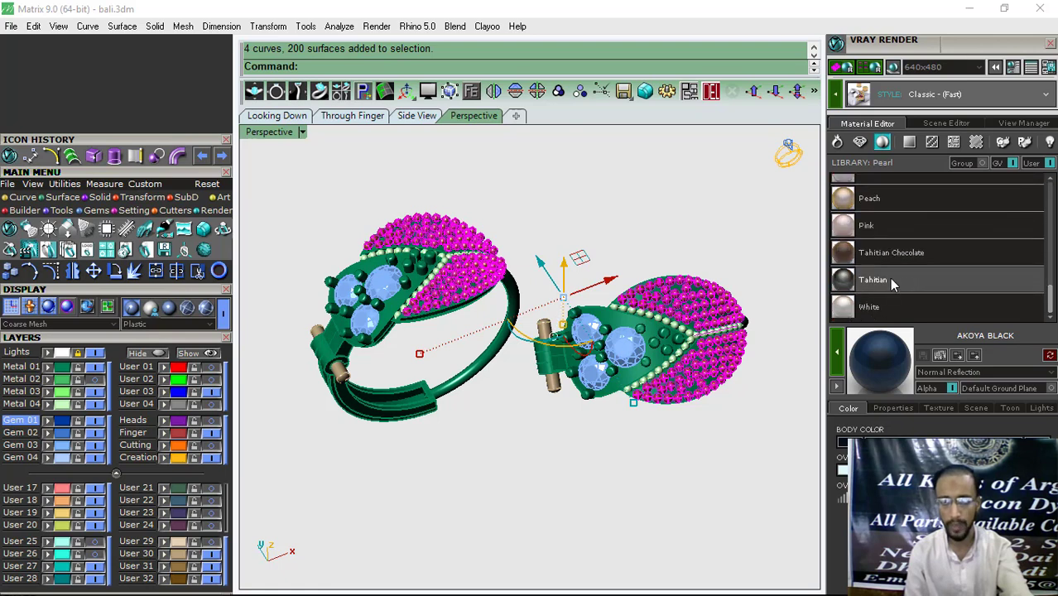
left_click(891, 283)
left_click(838, 354)
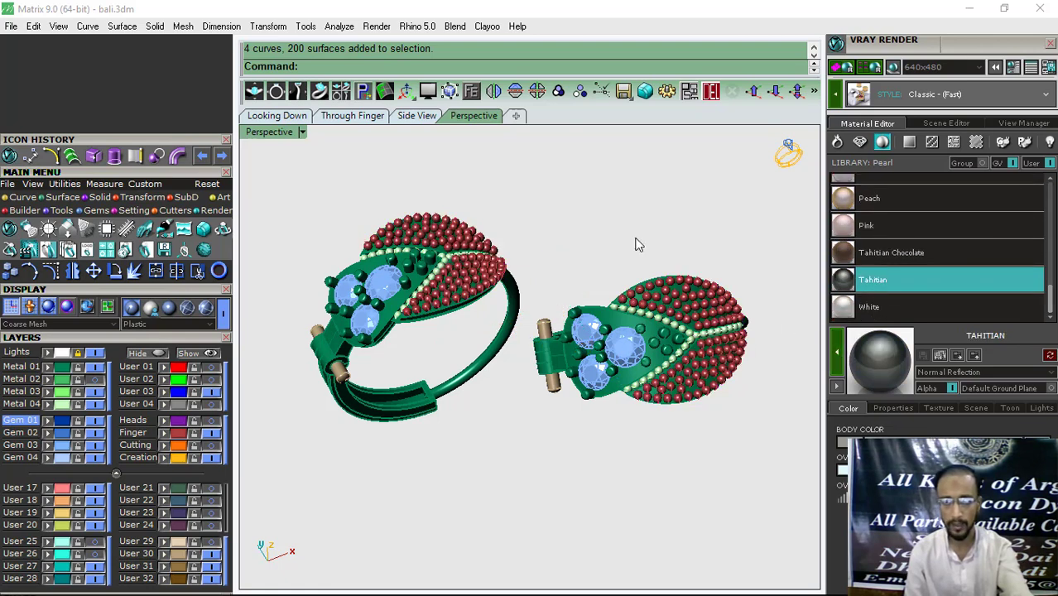
Step: Assign the Tahitian Chocolate pearl material to the pale Metal 04 beads along the Y-shaped dividing lines
left_click(62, 407)
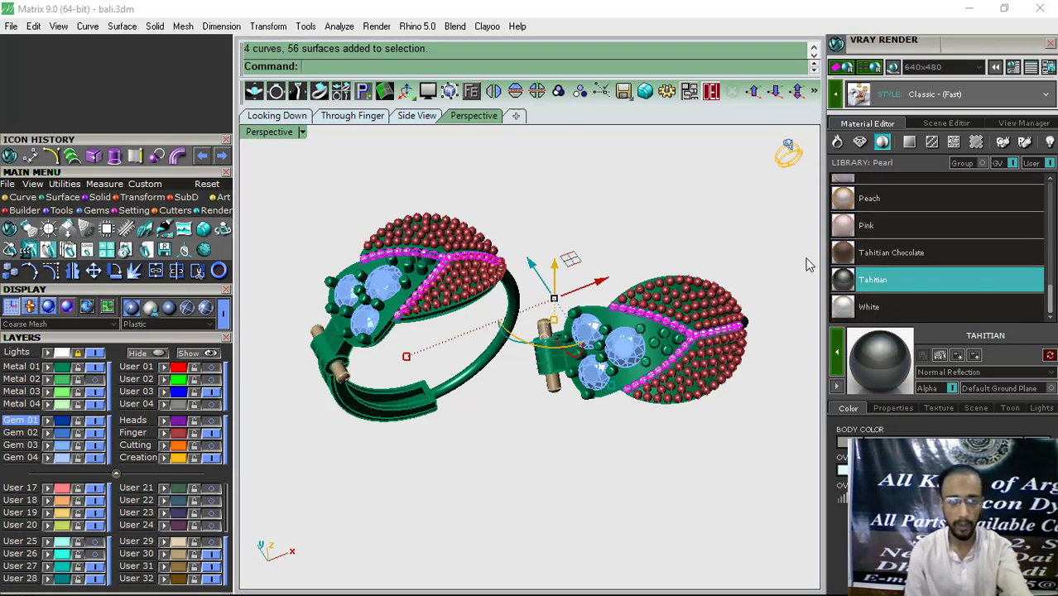
left_click(873, 255)
left_click(837, 355)
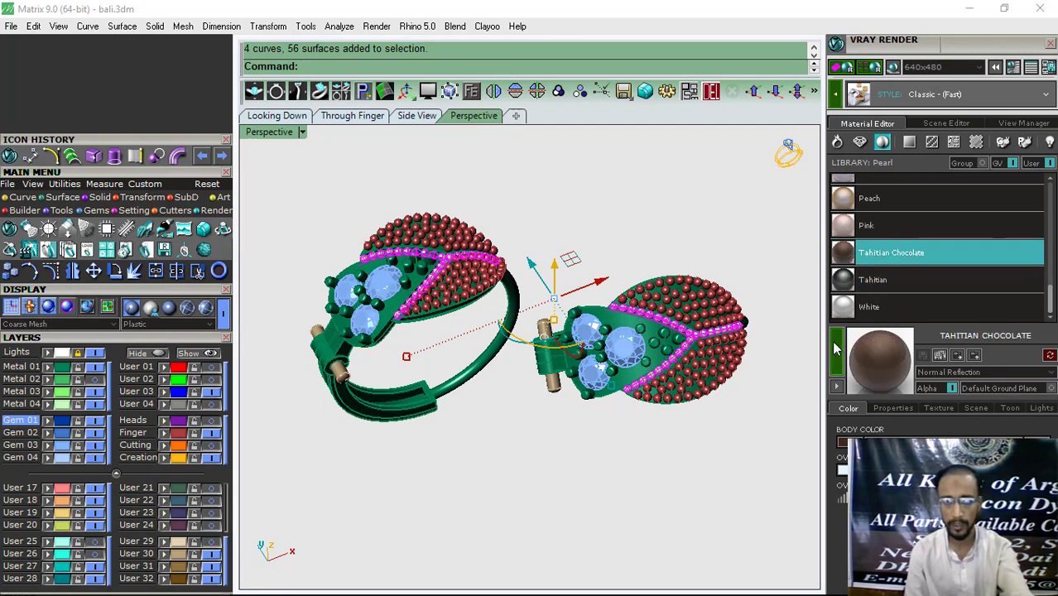
Step: Assign the Diamond gem material to the large round stones on both rings
left_click(66, 447)
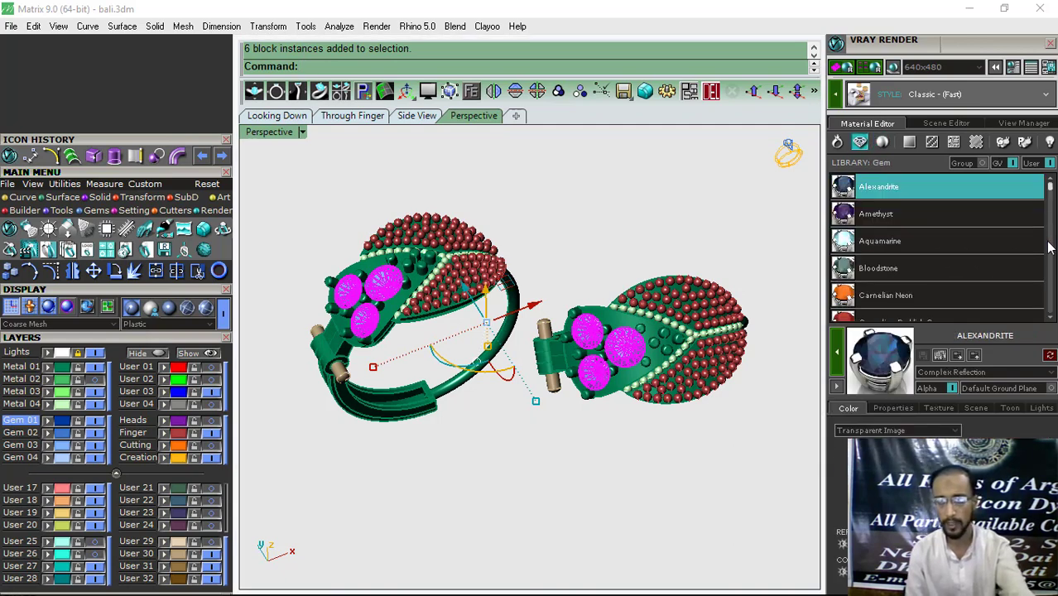
scroll(1049, 247, "down", 8)
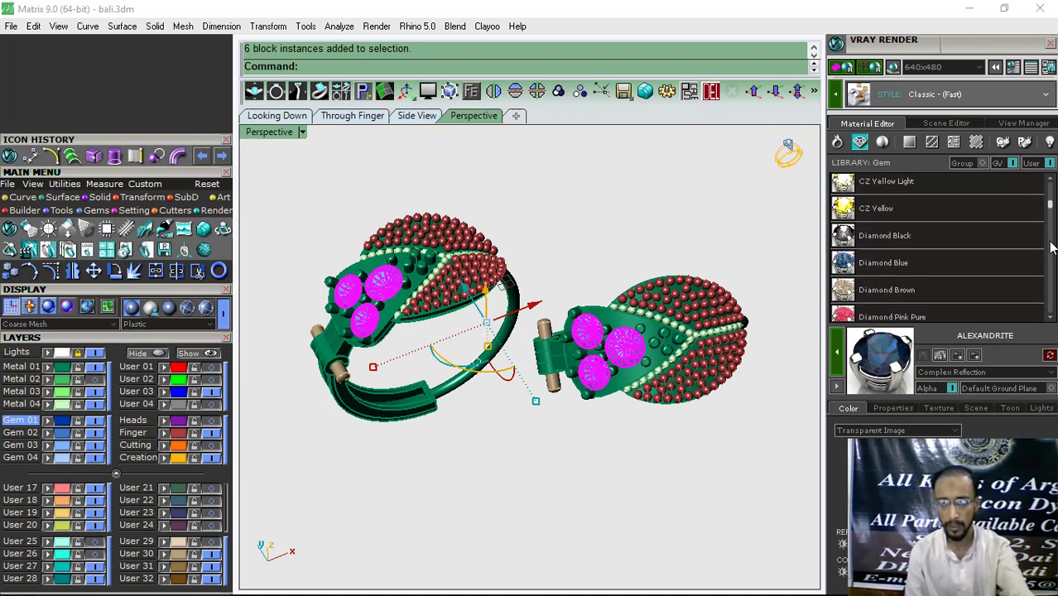
scroll(1049, 247, "down", 5)
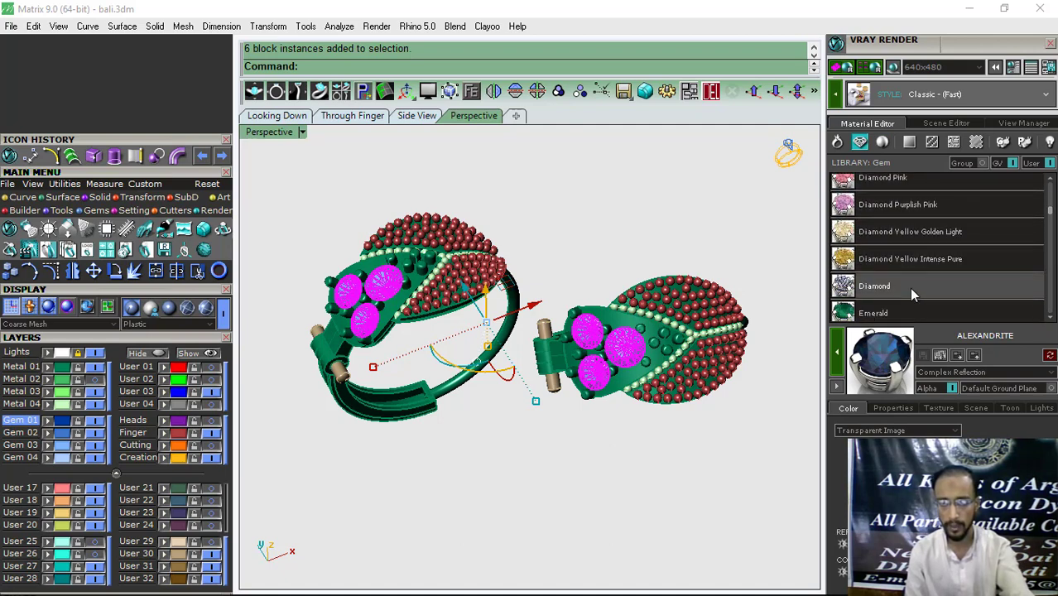
left_click(909, 287)
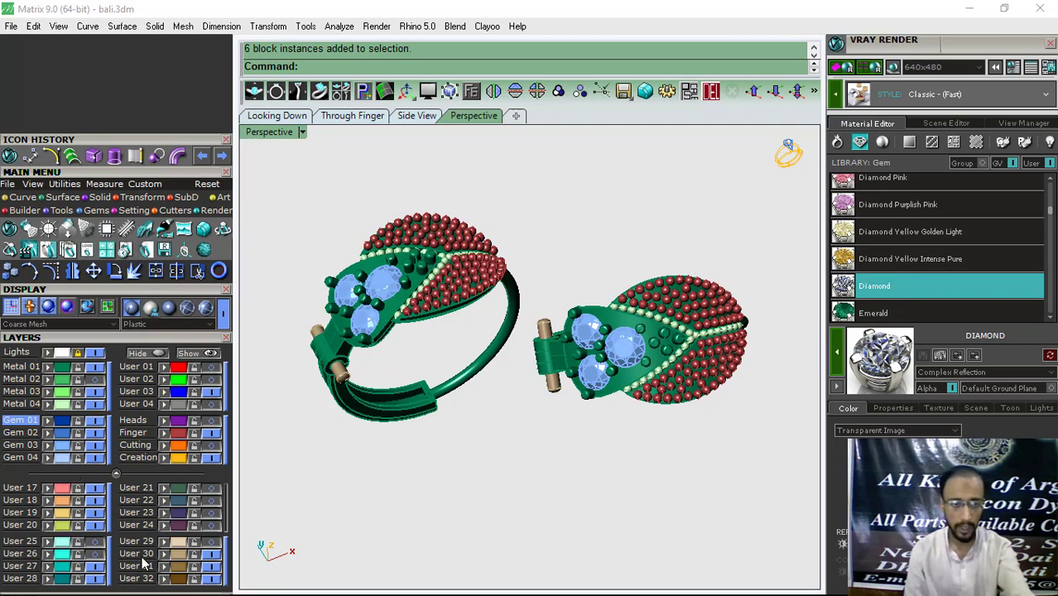
Step: Assign a modified Rose Gold metal material to the hinge pins of both rings
left_click(179, 560)
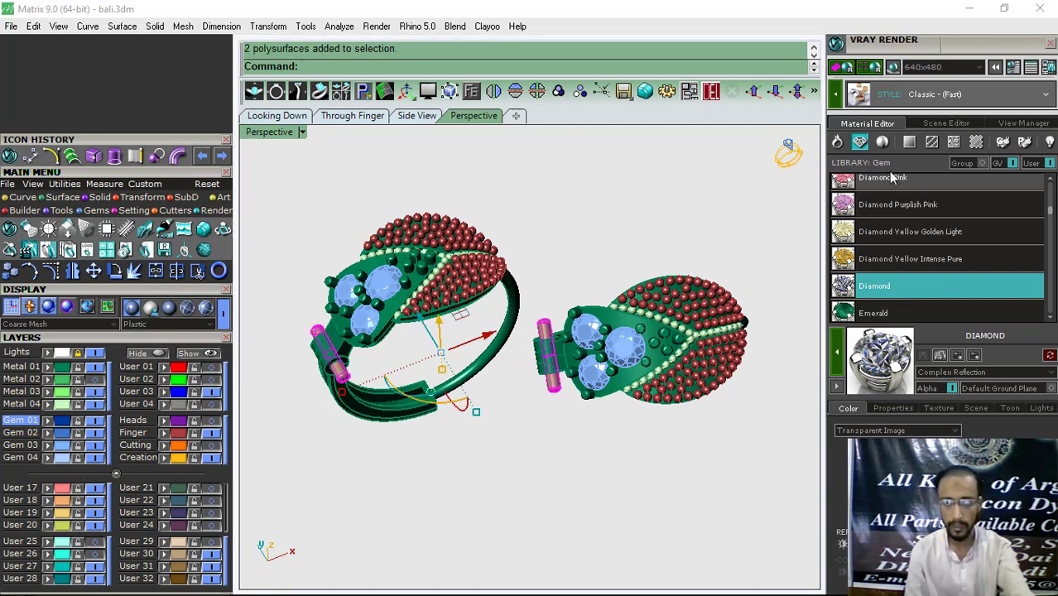
left_click(882, 141)
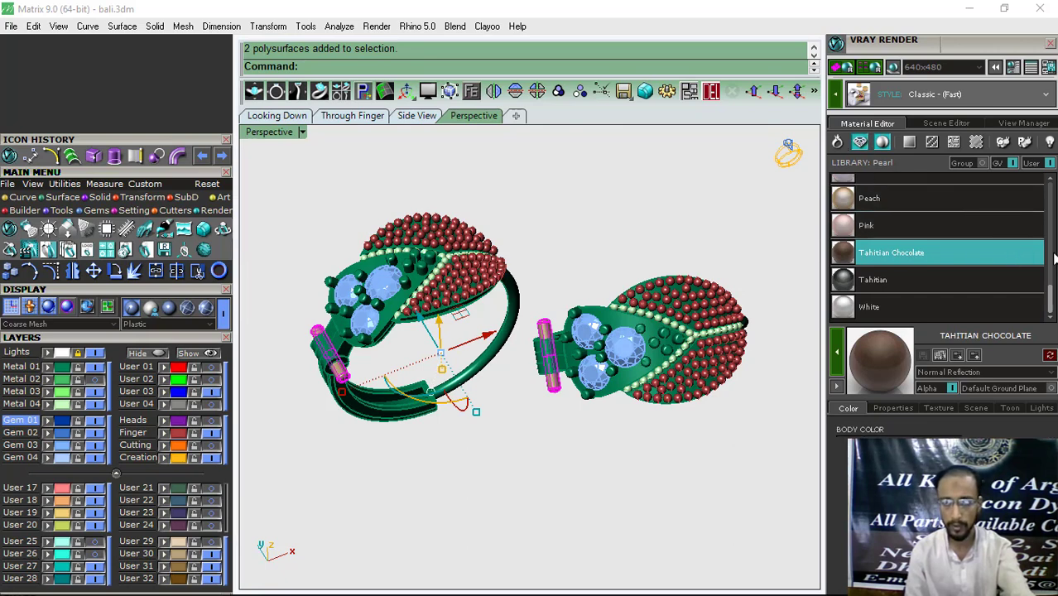
left_click(837, 142)
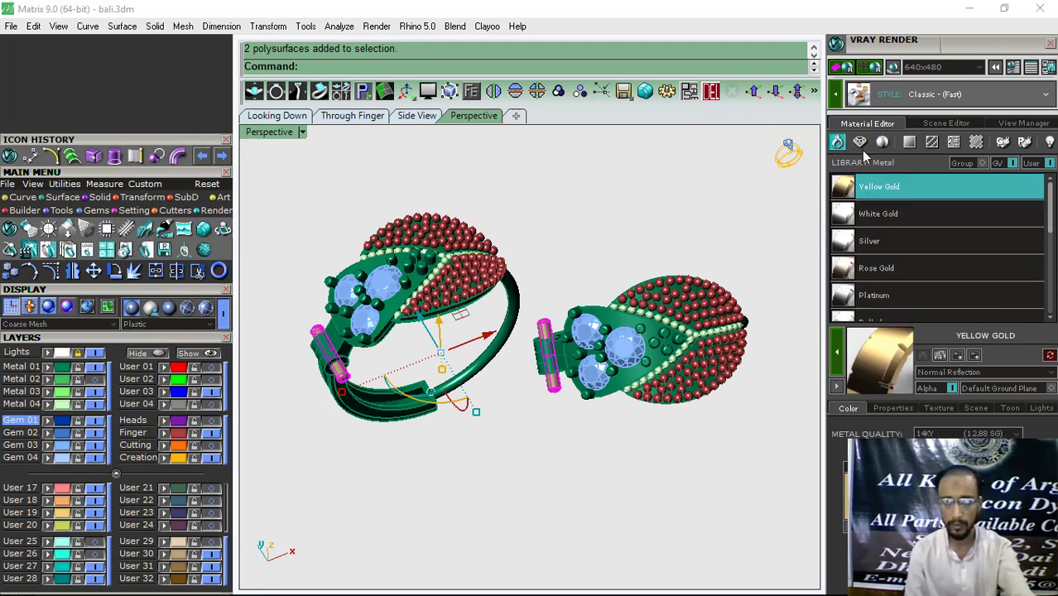
left_click(880, 215)
left_click(919, 267)
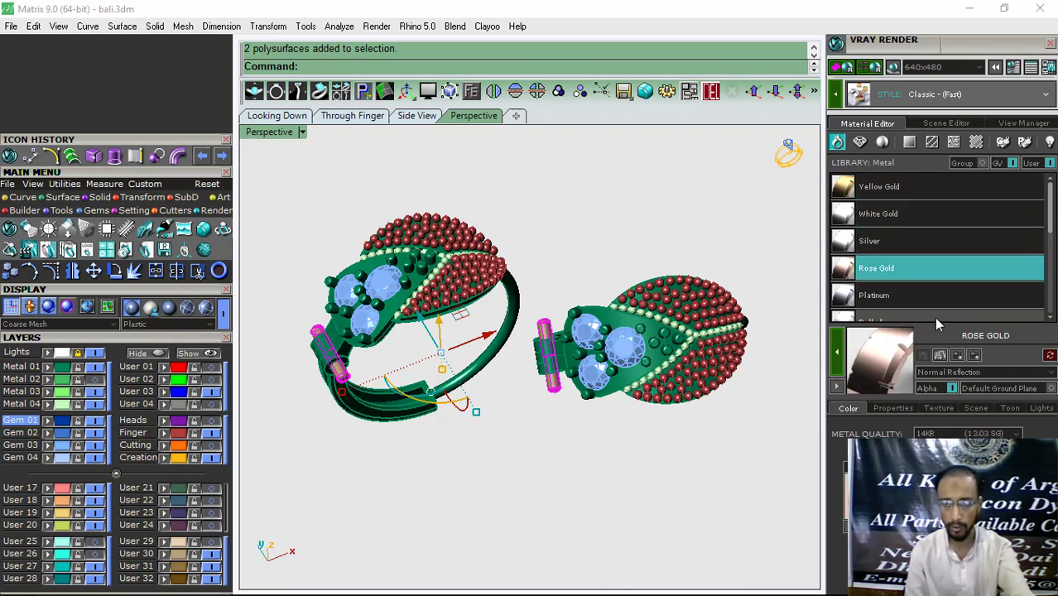
left_click(861, 489)
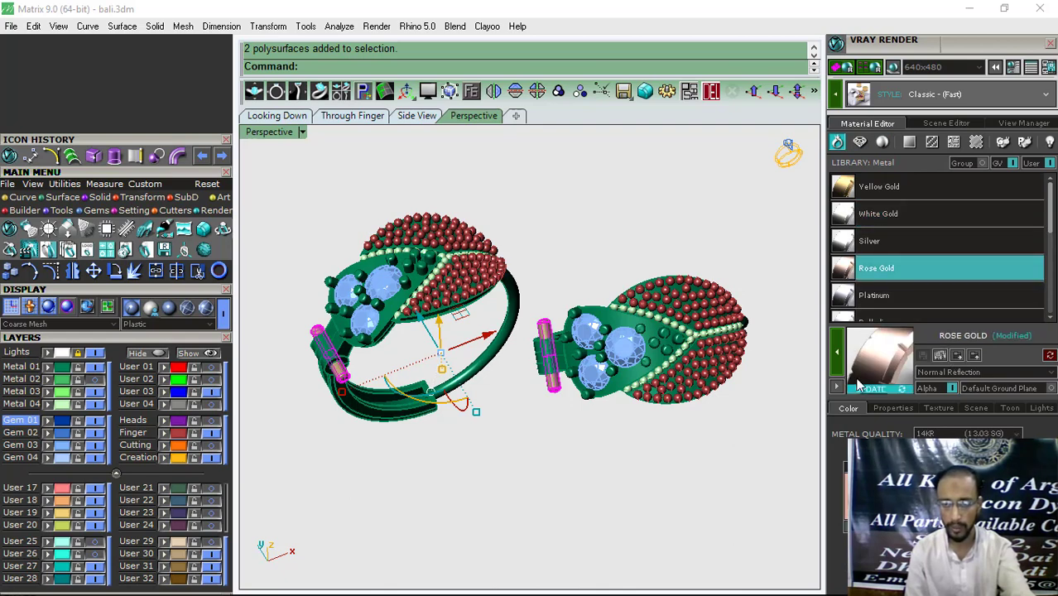
left_click(837, 361)
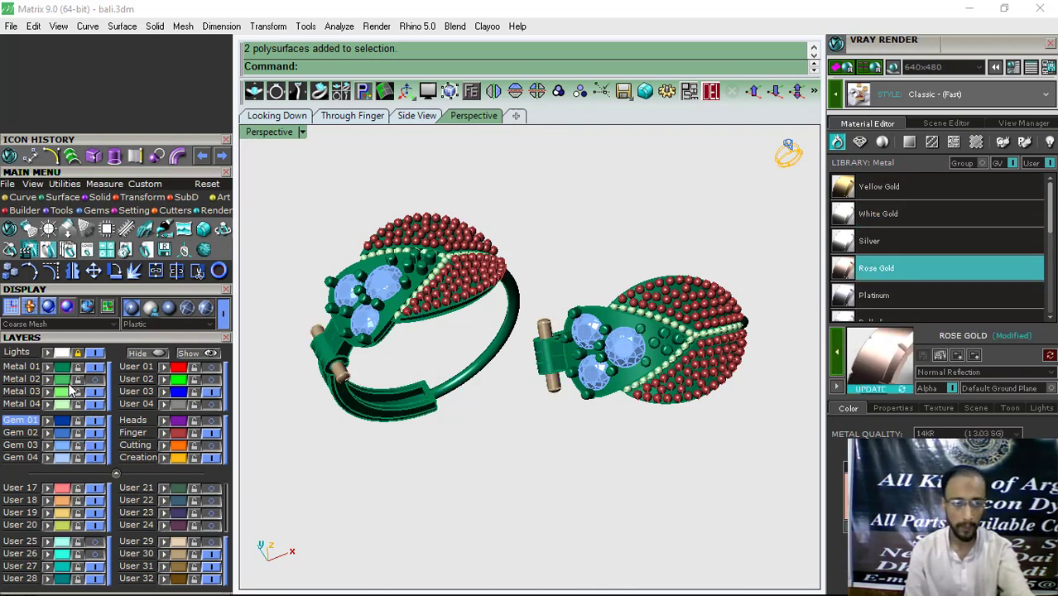
Step: Assign the Blue to Black Reflective ground plane colour to the ground plane surface
left_click(62, 352)
right_click_drag(561, 328, 607, 313, "shift")
scroll(603, 327, "up", 3)
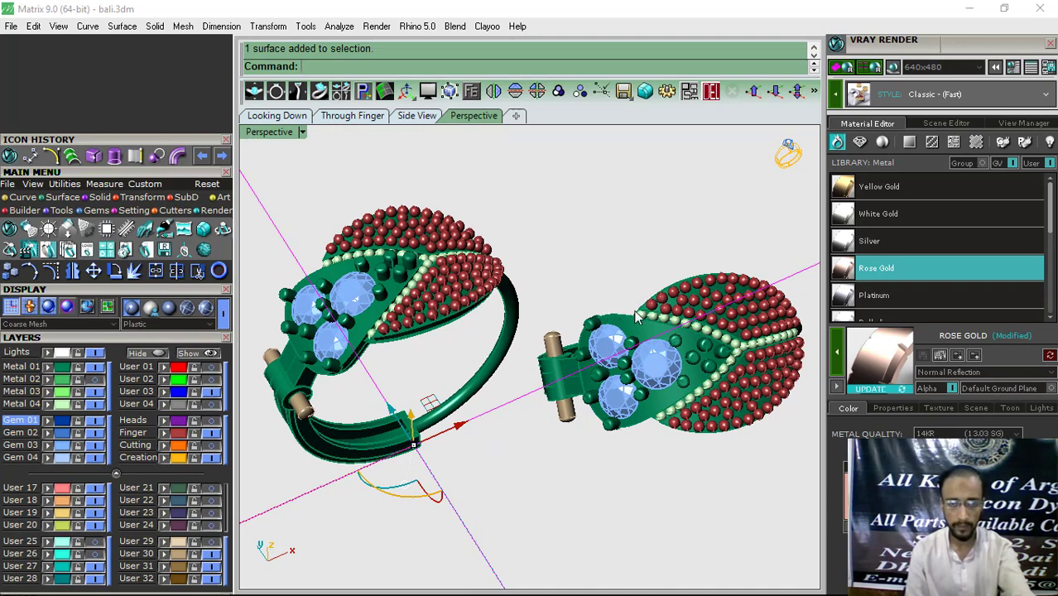
right_click_drag(637, 325, 563, 369)
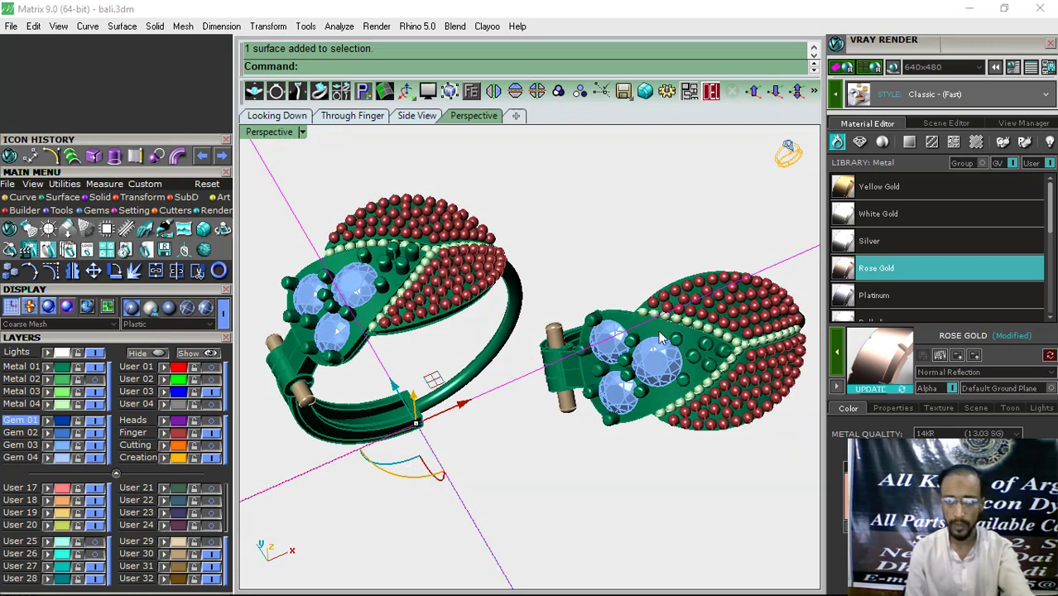
left_click(910, 142)
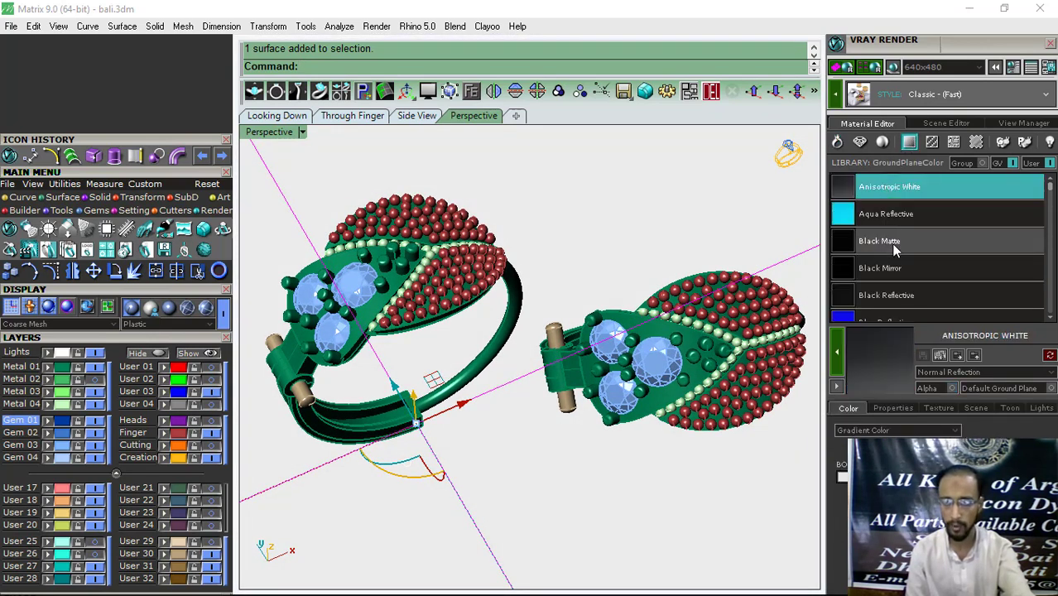
left_click(1050, 290)
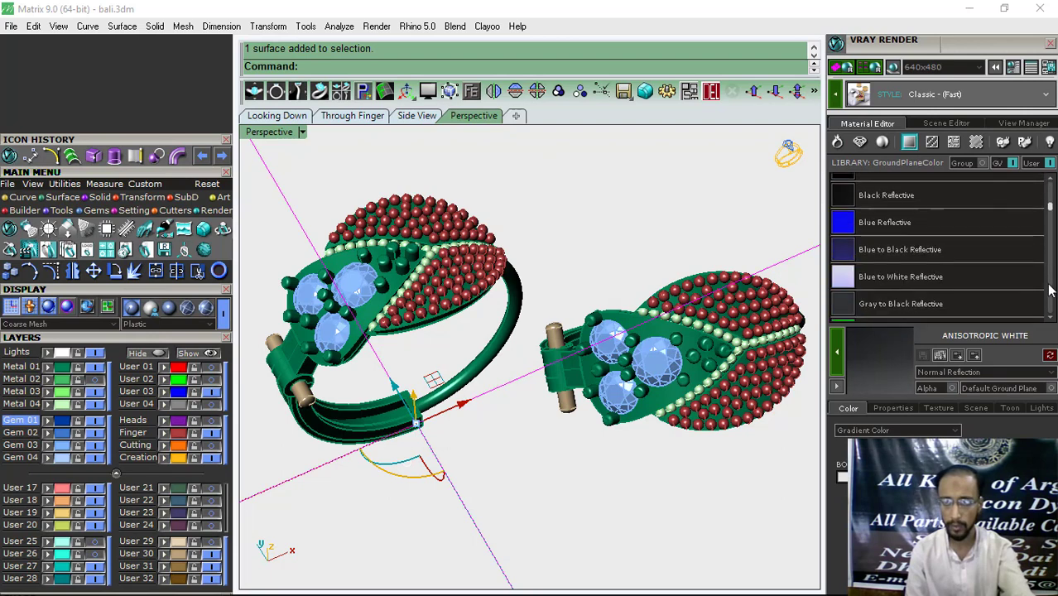
left_click(900, 256)
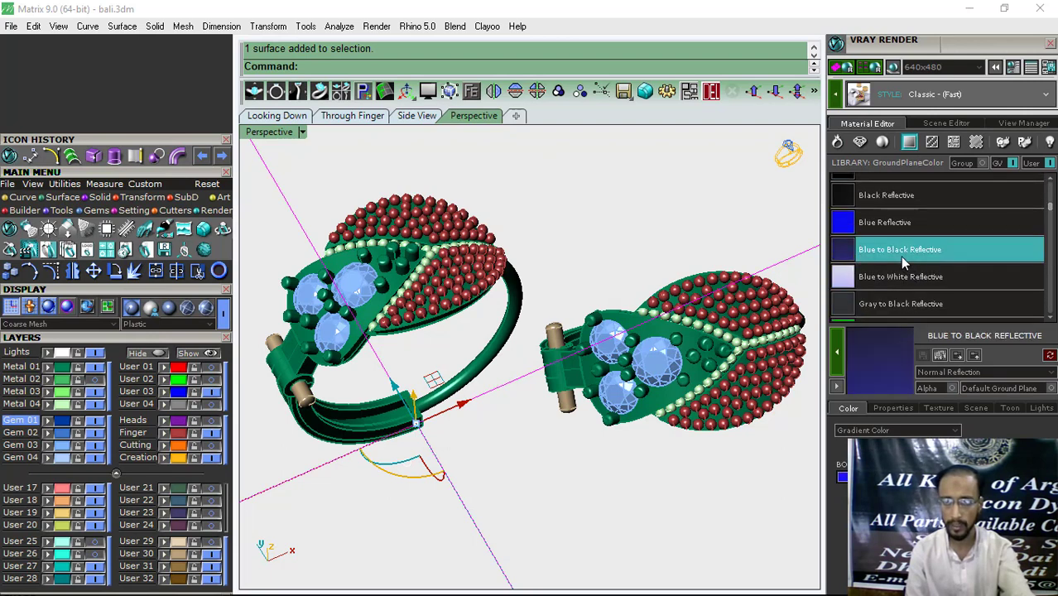
left_click(836, 356)
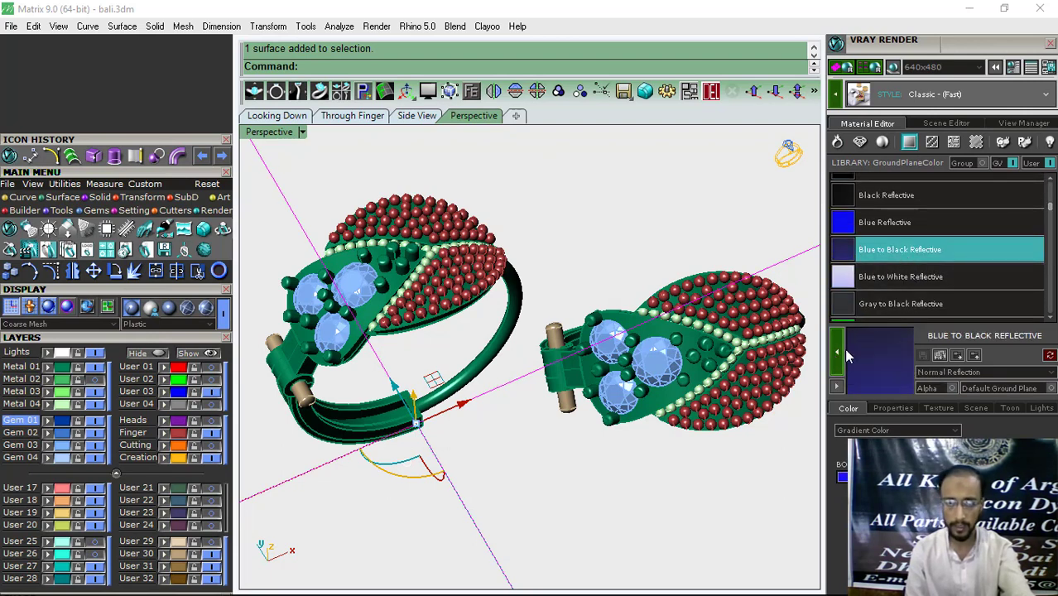
Step: Rotate the copied ring slightly on the ground plane with the gumball and frame both rings for the render
right_click_drag(657, 366, 684, 416, "shift")
left_click(653, 355)
left_click_drag(683, 409, 652, 406)
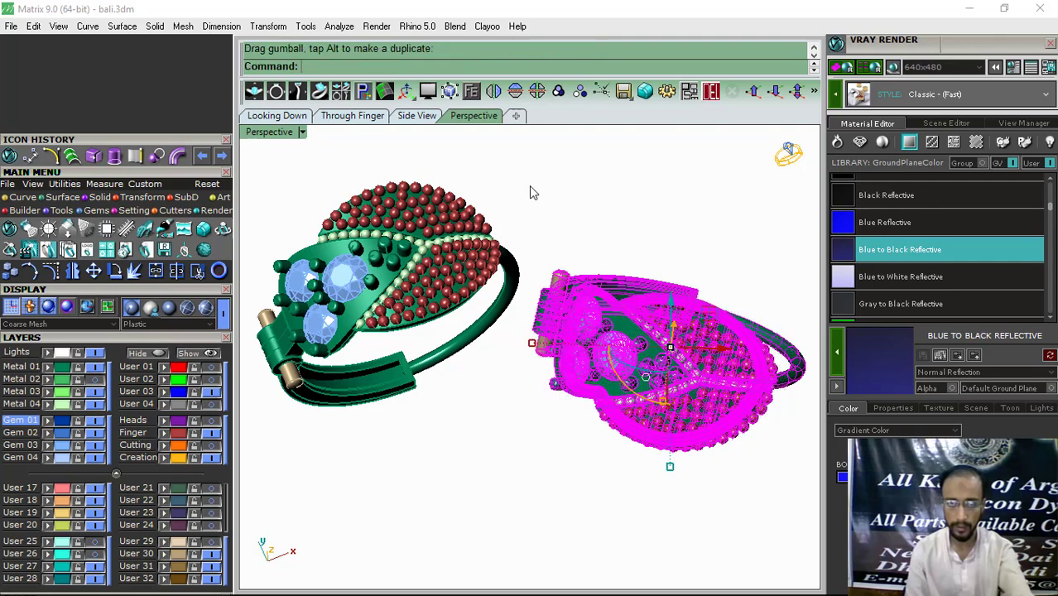
left_click(447, 258)
right_click_drag(583, 249, 566, 295)
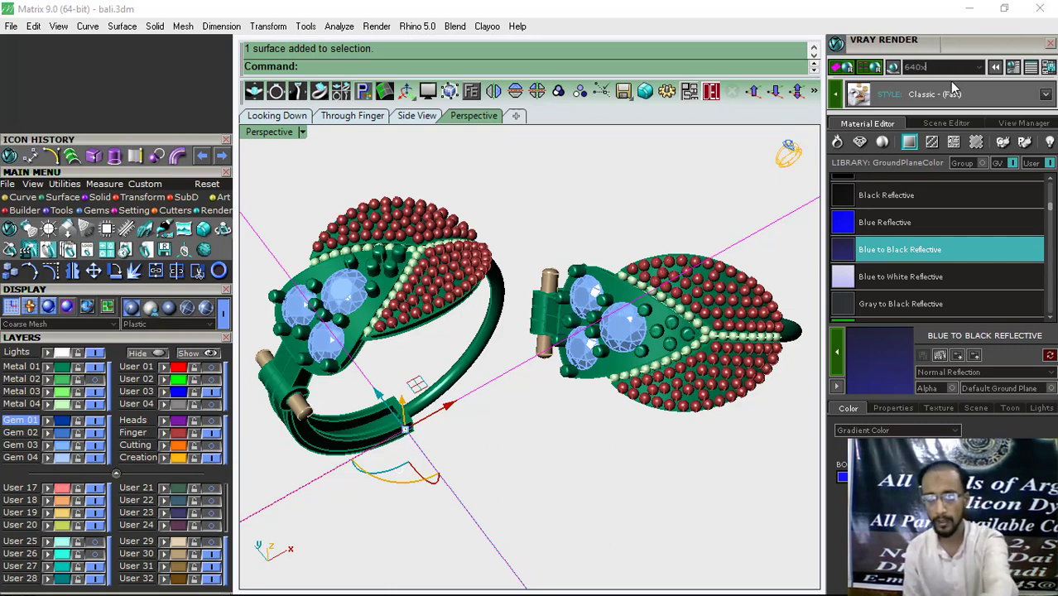
Step: Set the render resolution to 1920x1000 and render the scene with V-Ray
type("1000")
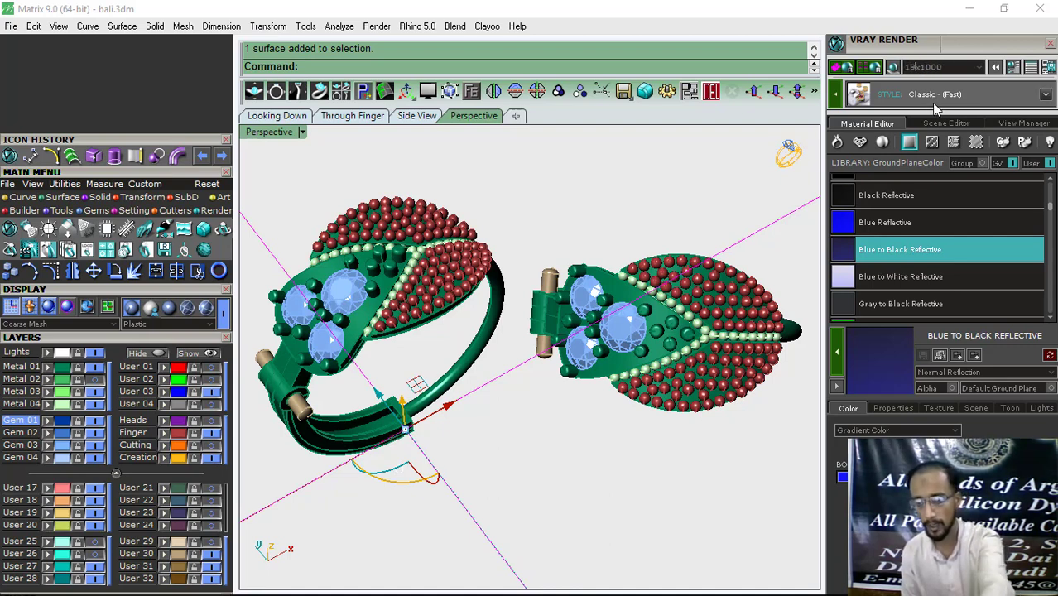
type("20")
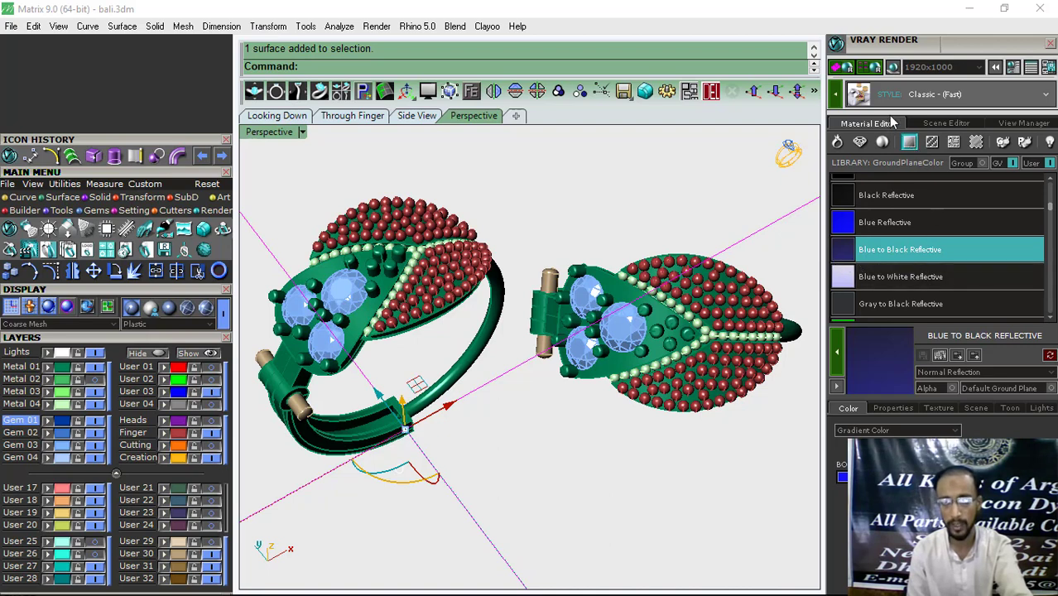
left_click(875, 68)
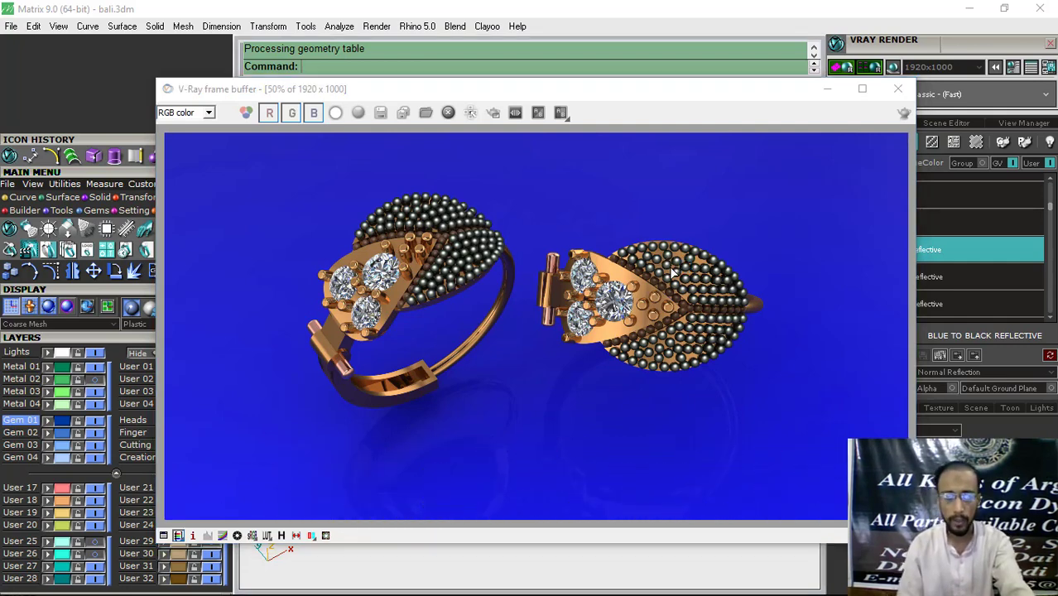
Step: Save the finished render as the JPEG image bali 34 in the render pic folder and close the frame buffer
left_click(381, 113)
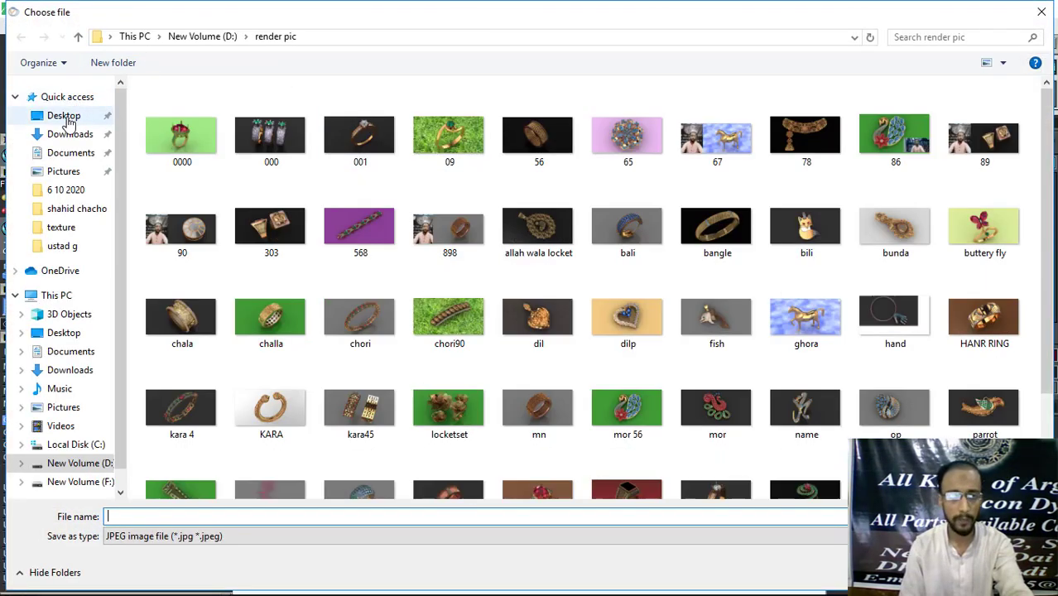
scroll(464, 364, "down", 2)
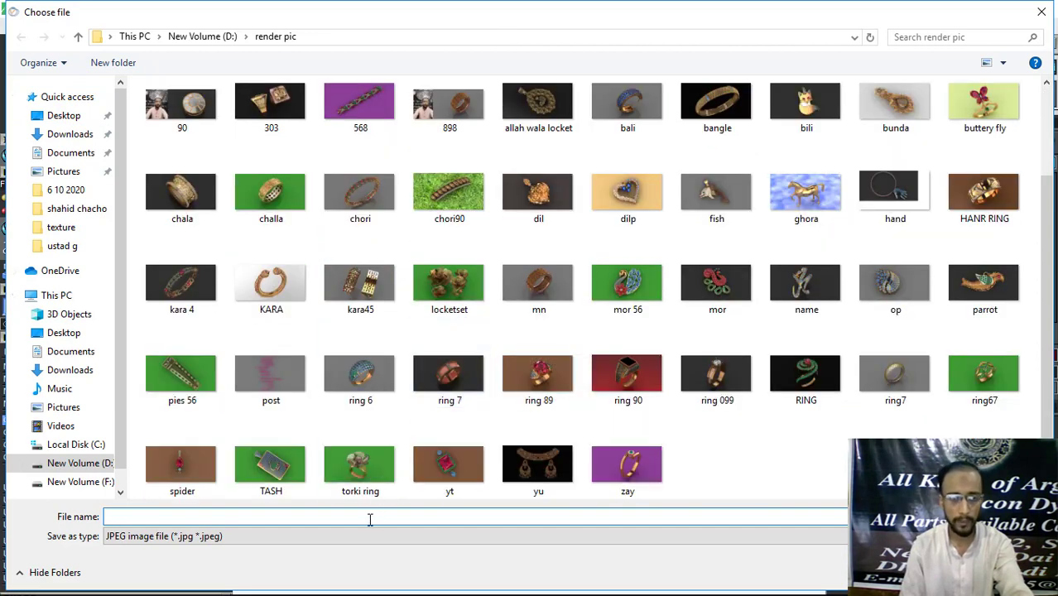
type("bali 34")
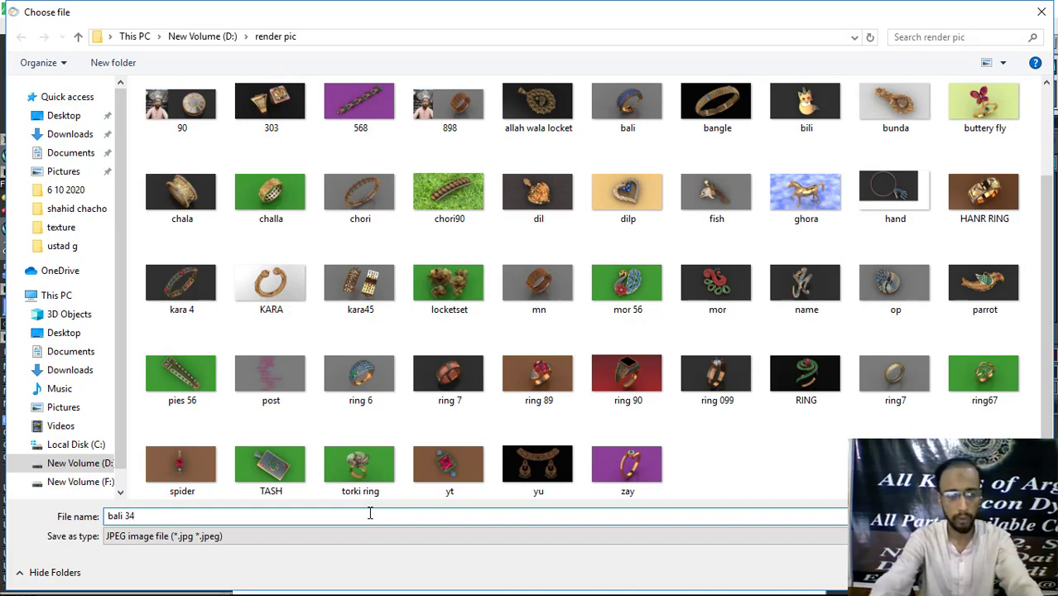
key("Return")
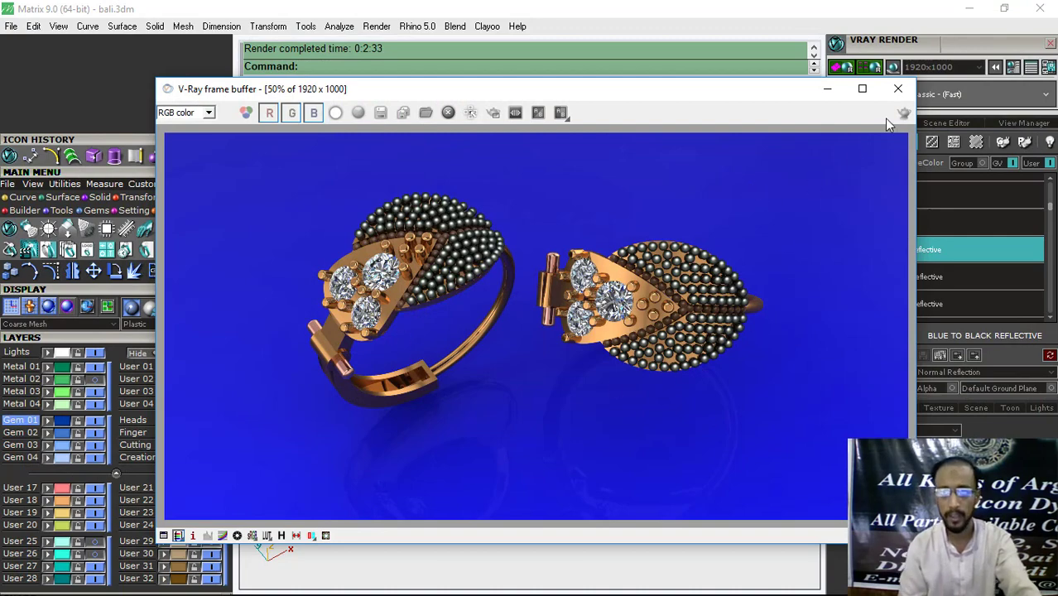
left_click(898, 90)
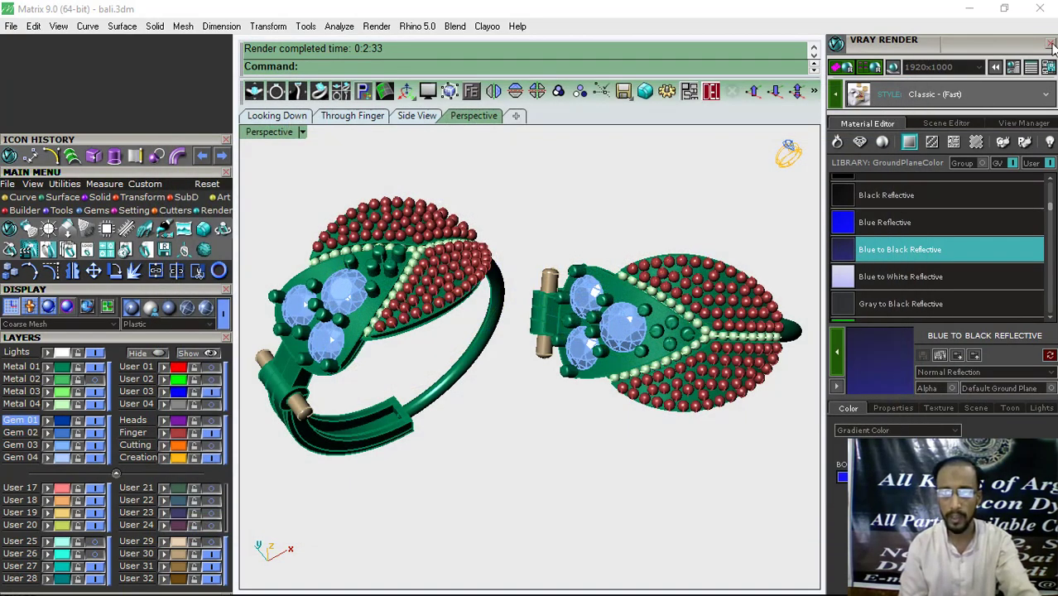
Step: Close the V-Ray render settings and delete the ground plane surface beneath the two rings
left_click(1051, 43)
scroll(620, 207, "down", 3)
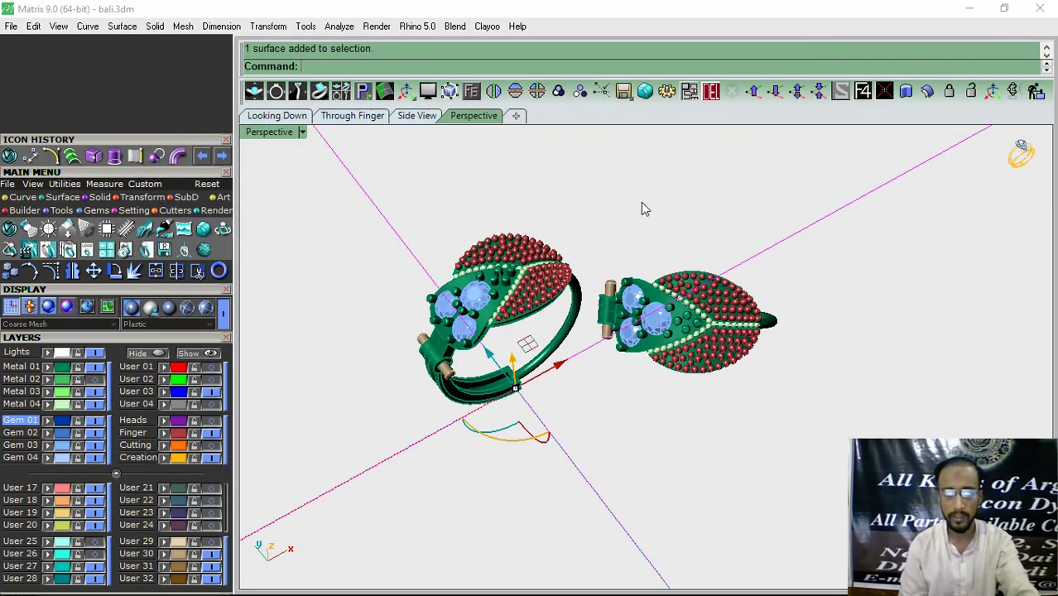
left_click(711, 93)
right_click_drag(625, 354, 660, 382, "shift")
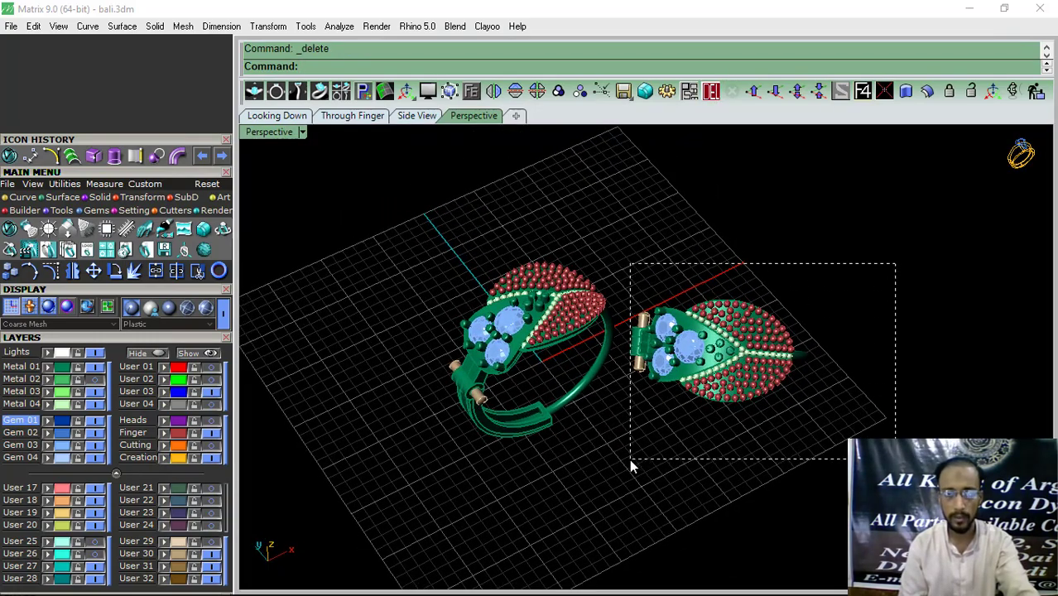
Step: Delete the posed ring copy lying flat, with all its stones and beads, keeping only the upright ring
left_click_drag(629, 466, 654, 465)
left_click(710, 91)
right_click_drag(705, 180, 637, 317)
scroll(524, 323, "up", 4)
right_click_drag(524, 324, 513, 499, "shift")
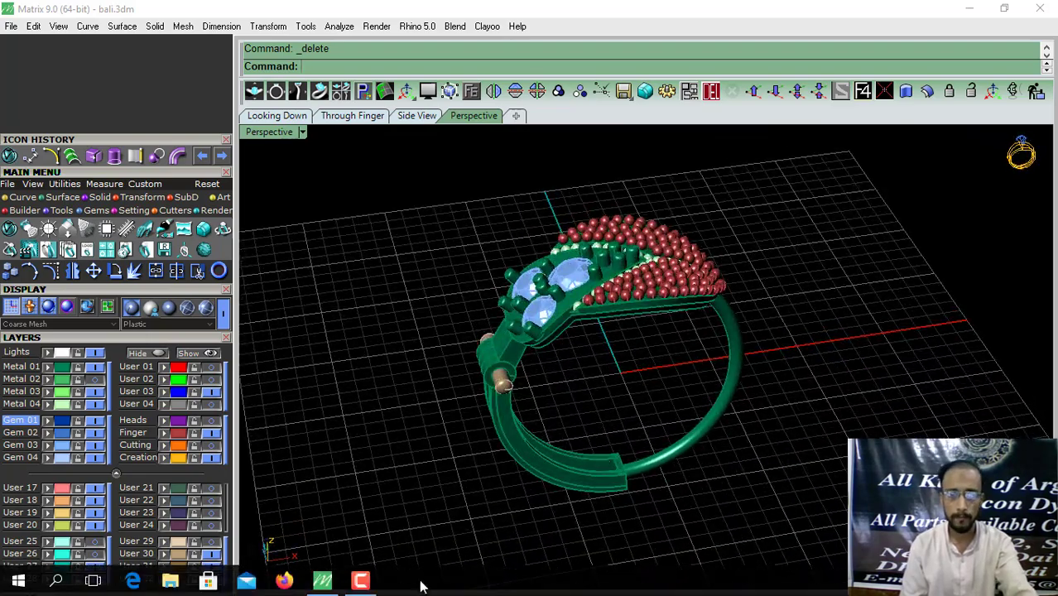
left_click(360, 581)
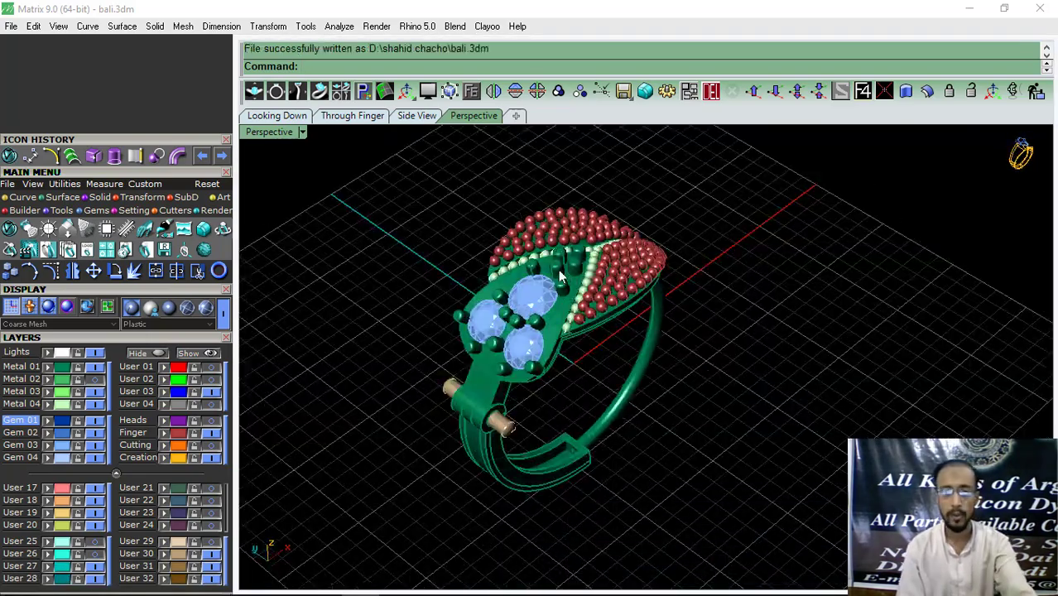
right_click_drag(561, 278, 680, 395)
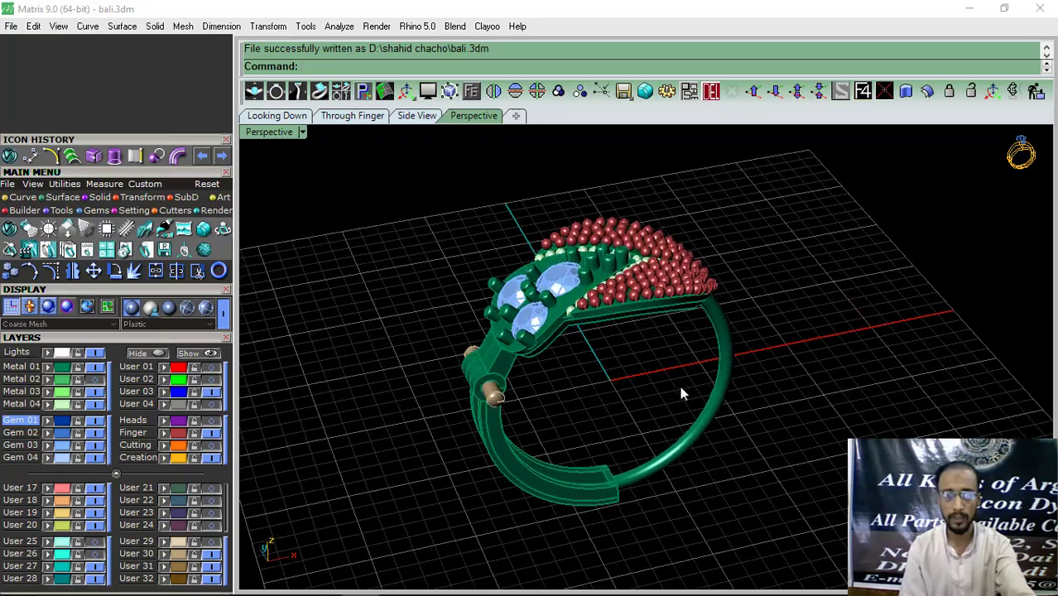
right_click_drag(647, 307, 591, 352)
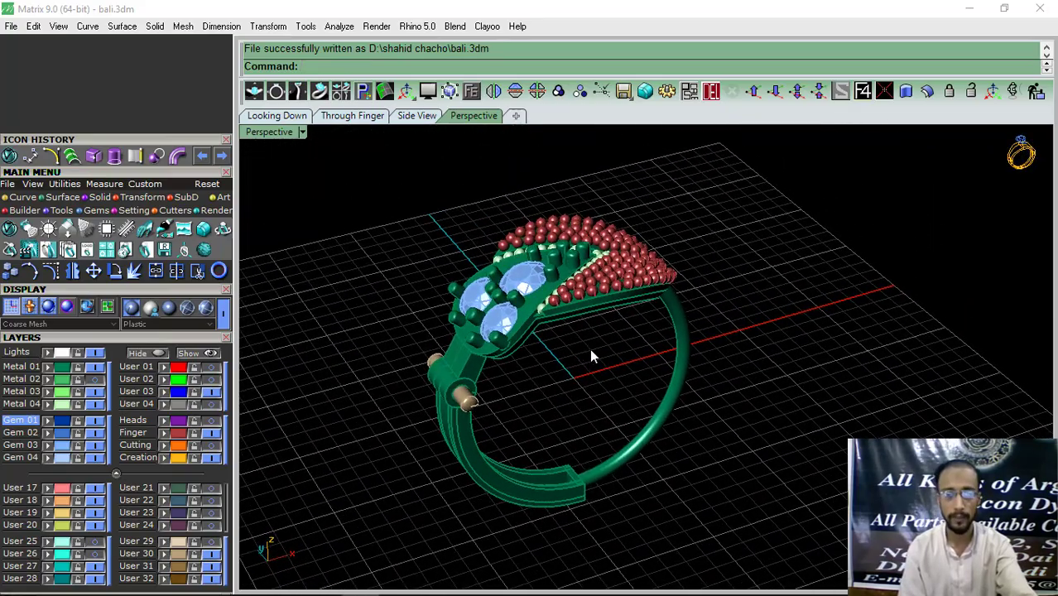